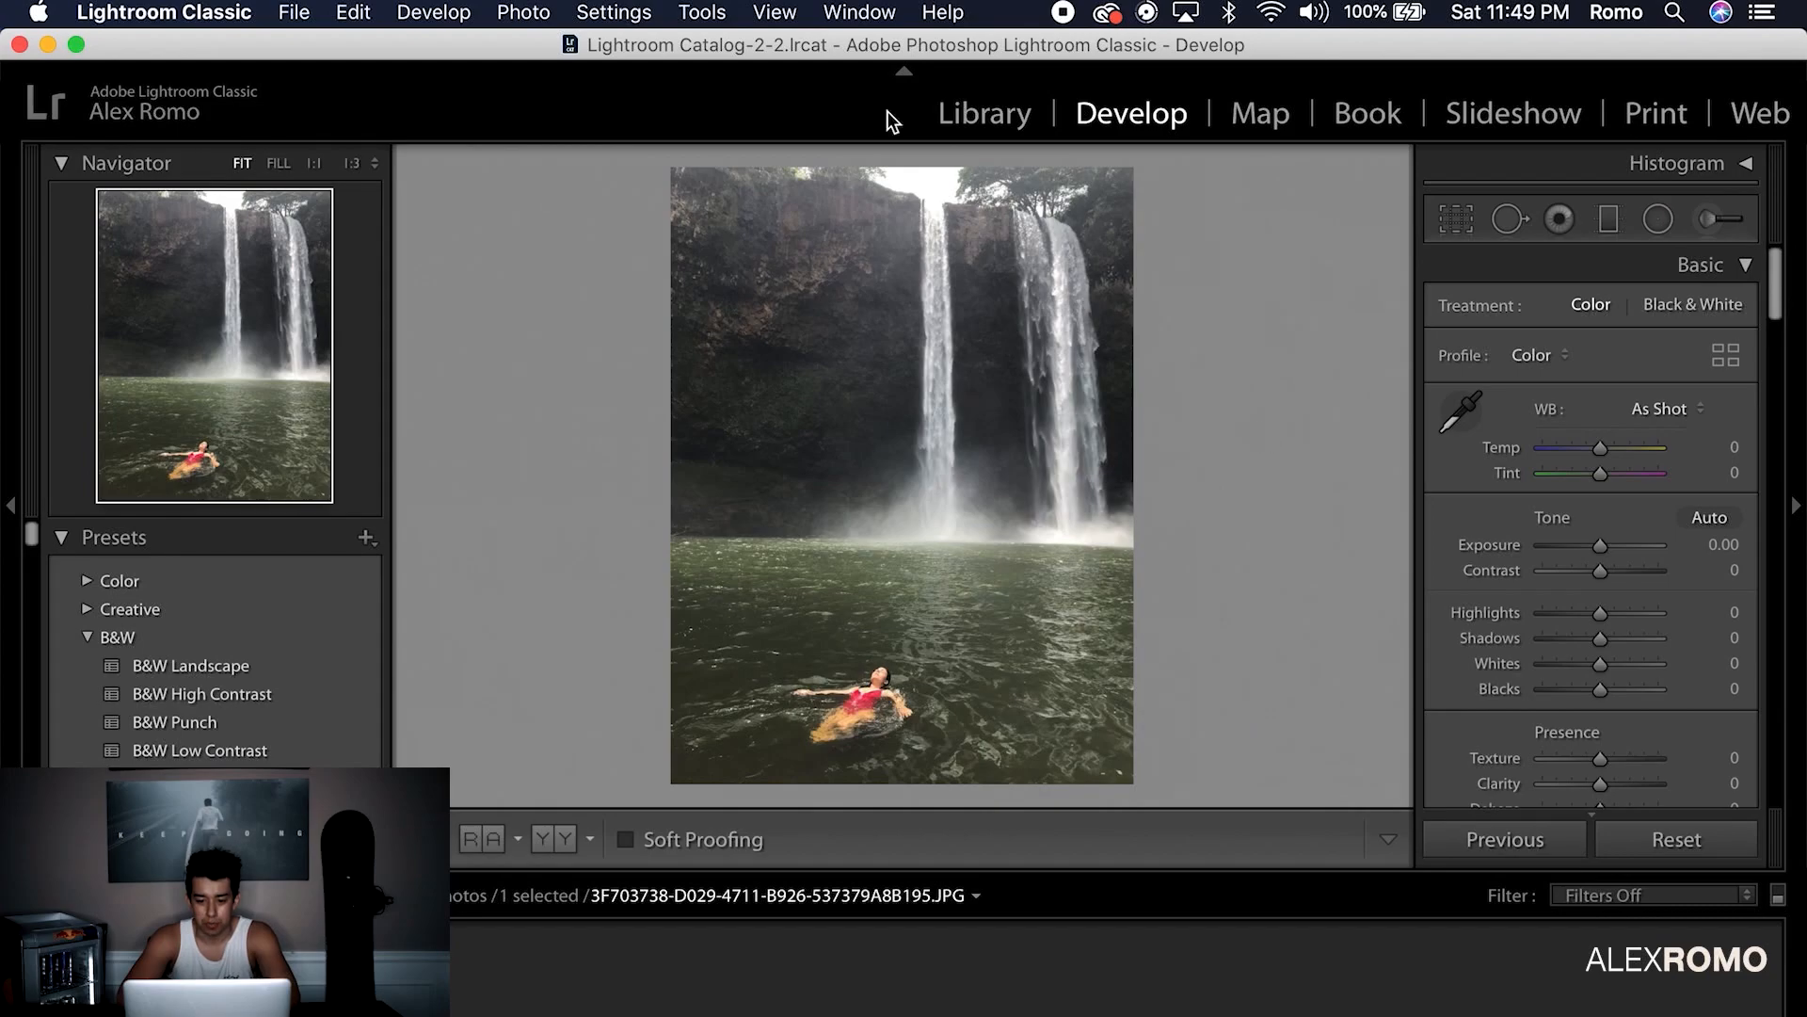
Choose Photo > Edit In > Edit in Adobe Photoshop 2020 for the waterfall swimmer photo
{"action": "mouse_move", "coordinate": [565, 161]}
{"action": "left_click", "coordinate": [998, 164]}
Edit a copy with Lightroom adjustments and auto-select the swimmer with Select Subject
{"action": "left_click", "coordinate": [1134, 571]}
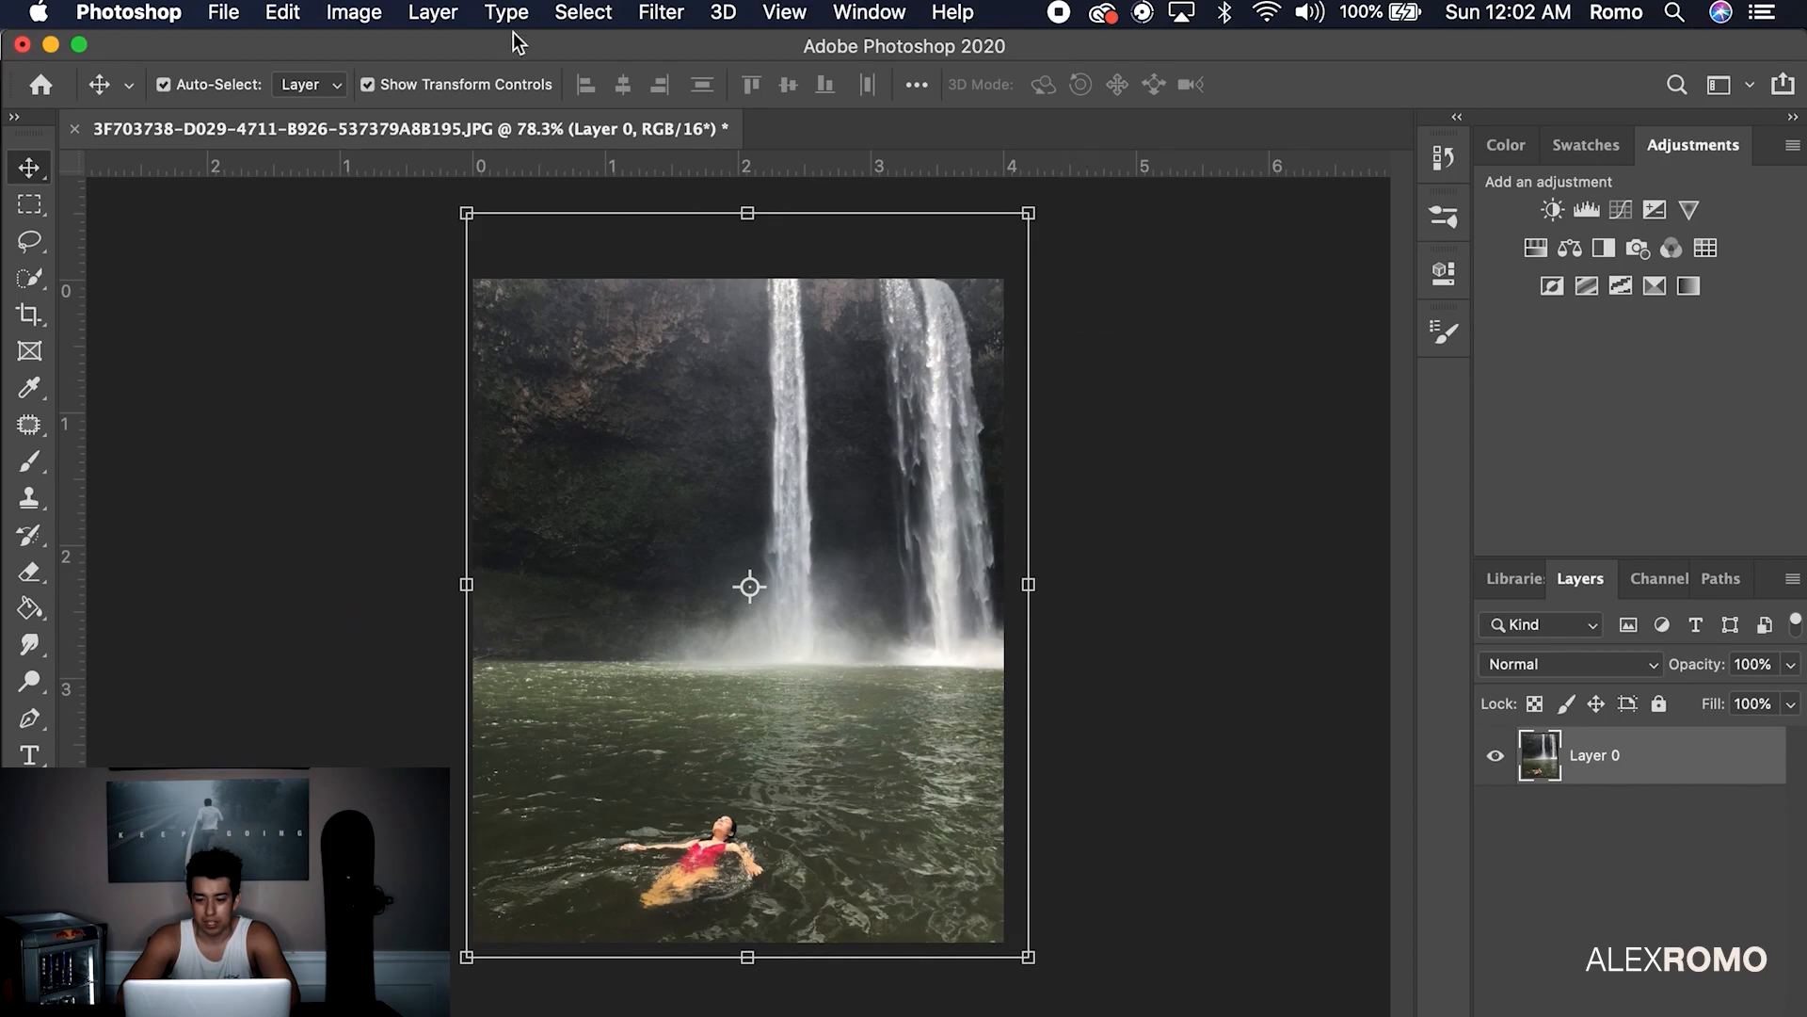
{"action": "left_click", "coordinate": [583, 12]}
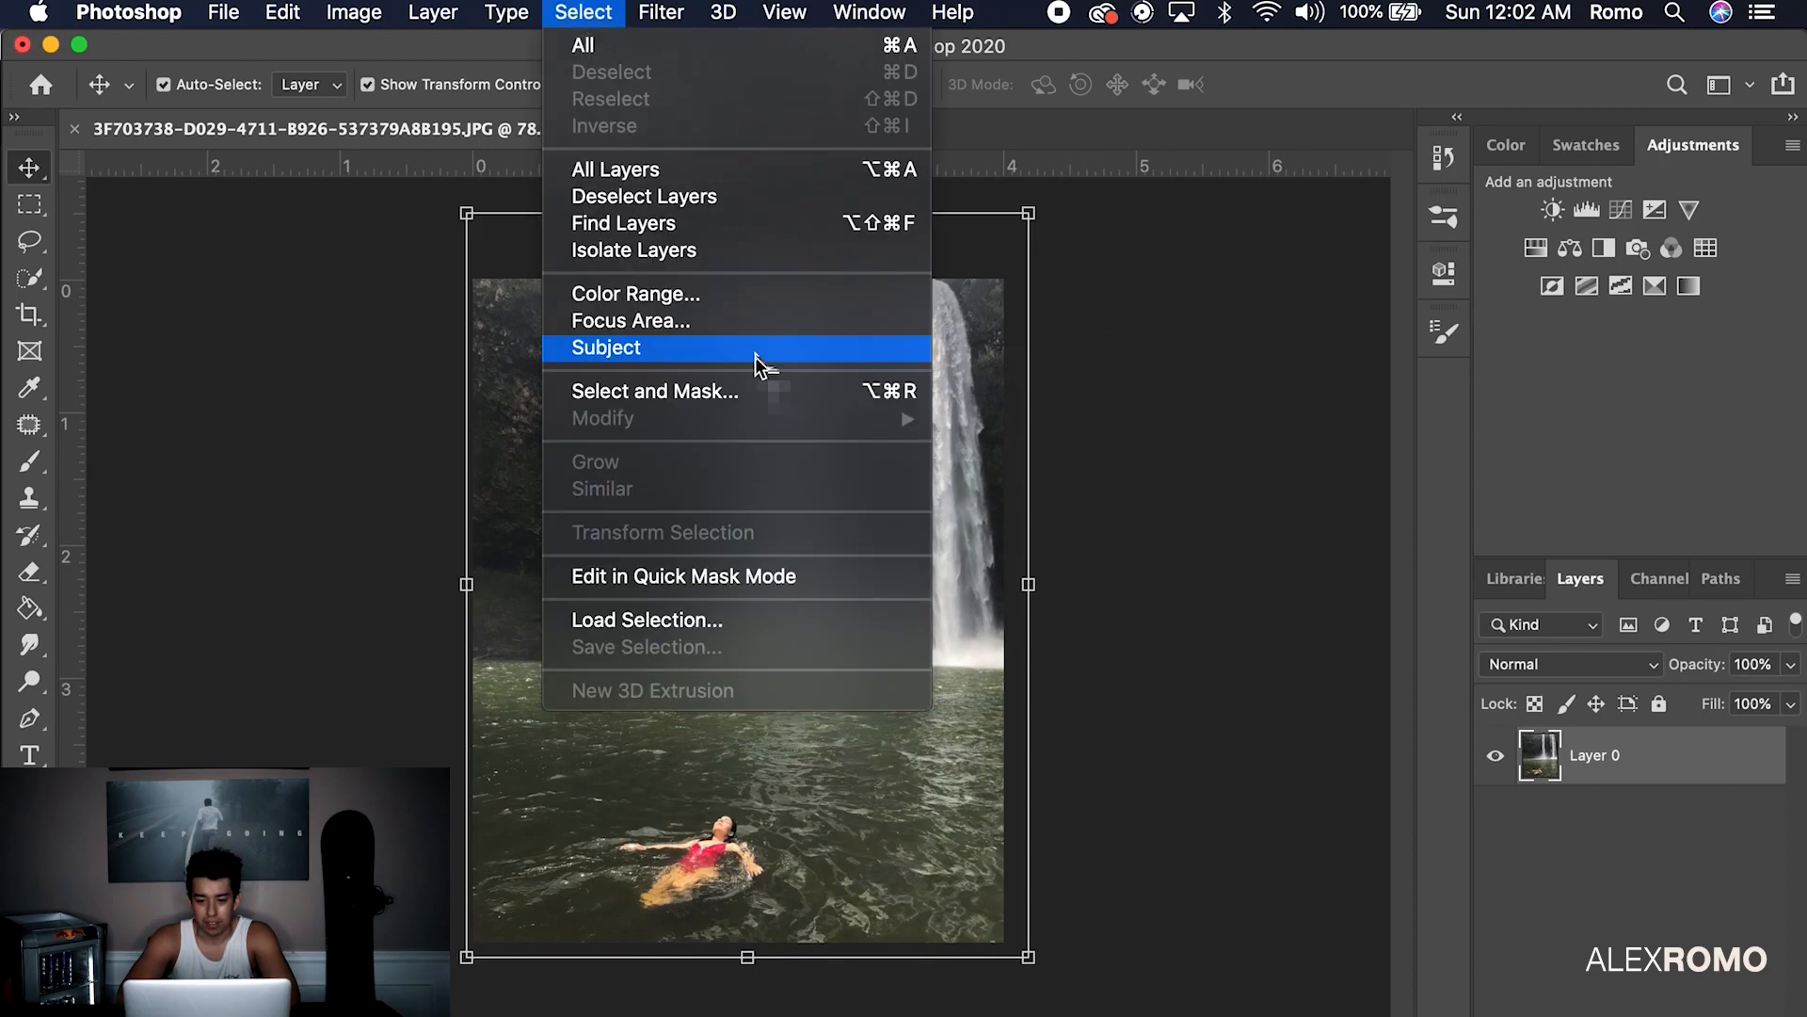
{"action": "left_click", "coordinate": [758, 350]}
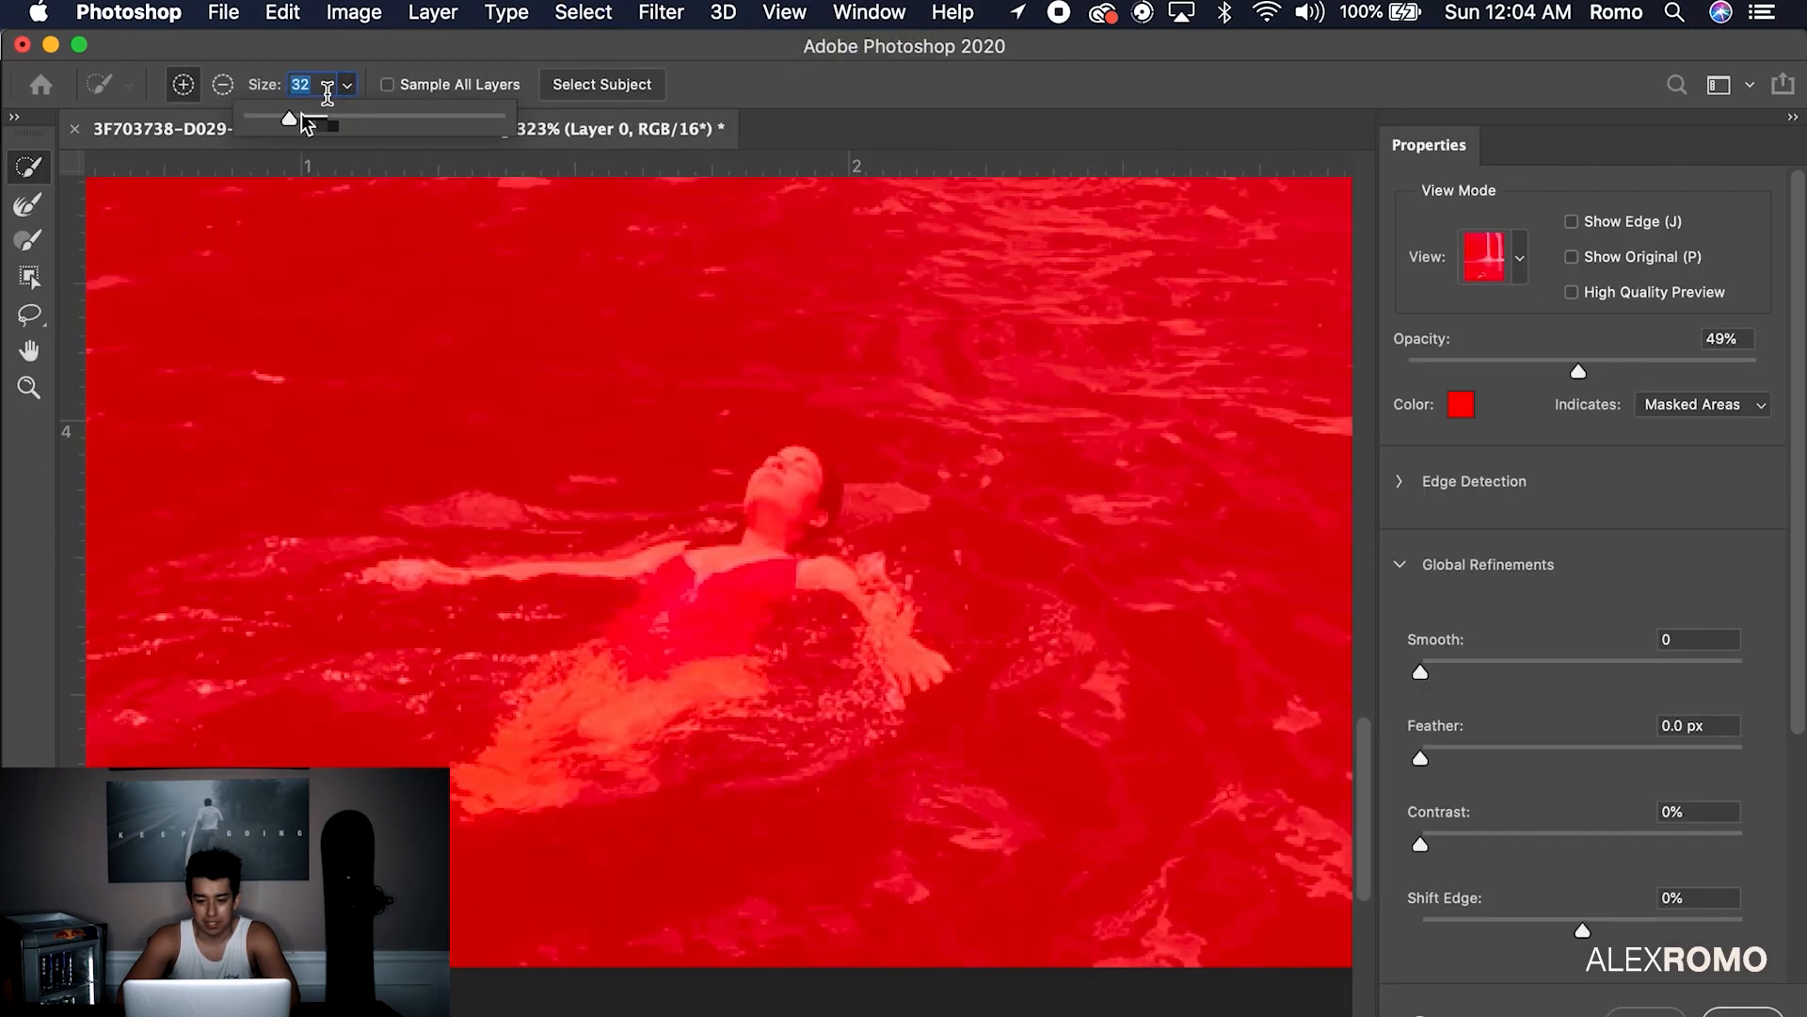
Add the woman's body and left arm to the selection and subtract the dark water around her arm
{"action": "mouse_move", "coordinate": [791, 471]}
{"action": "left_mouse_down"}
{"action": "mouse_move", "coordinate": [630, 676]}
{"action": "mouse_move", "coordinate": [555, 720]}
{"action": "mouse_move", "coordinate": [764, 572]}
{"action": "mouse_move", "coordinate": [871, 617]}
{"action": "mouse_move", "coordinate": [875, 659]}
{"action": "left_mouse_up"}
{"action": "left_click_drag", "start_coordinate": [781, 583], "coordinate": [376, 574]}
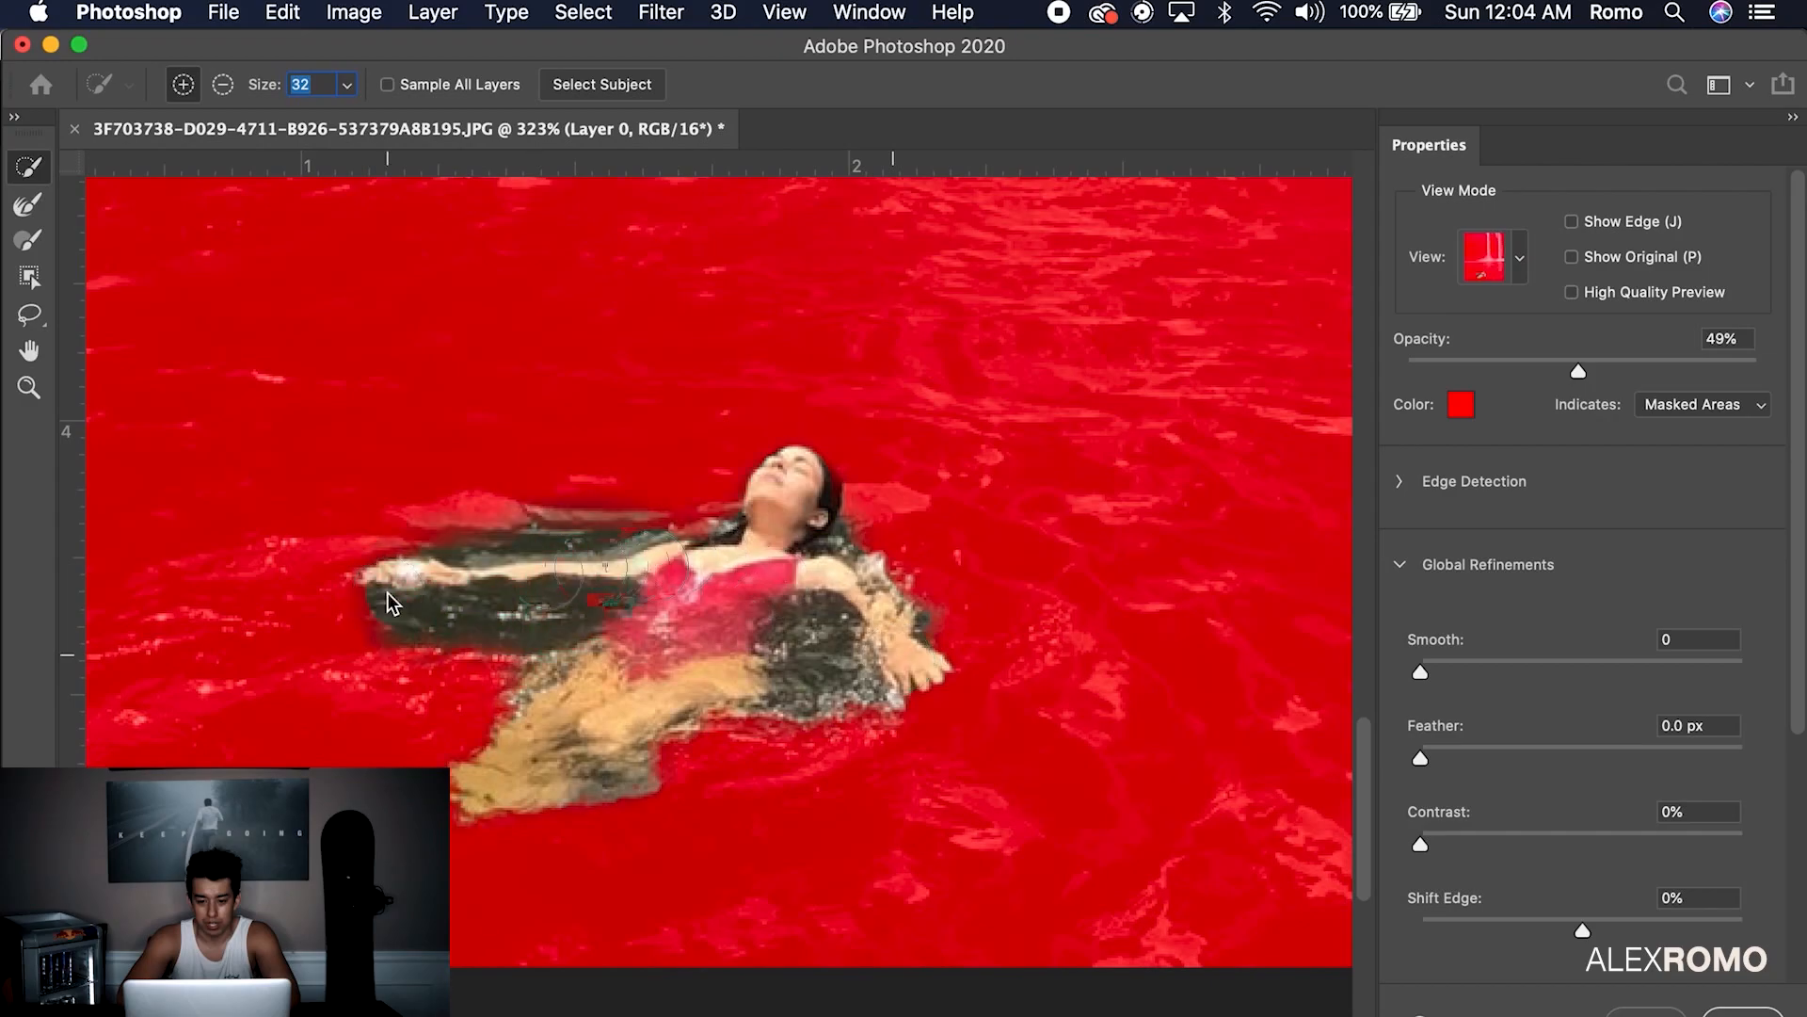
{"action": "left_click", "coordinate": [222, 83]}
{"action": "left_click_drag", "start_coordinate": [532, 506], "coordinate": [636, 514]}
{"action": "left_click_drag", "start_coordinate": [422, 637], "coordinate": [573, 617]}
{"action": "left_click", "coordinate": [346, 85]}
{"action": "left_click_drag", "start_coordinate": [350, 114], "coordinate": [333, 114]}
{"action": "left_click_drag", "start_coordinate": [612, 598], "coordinate": [603, 632]}
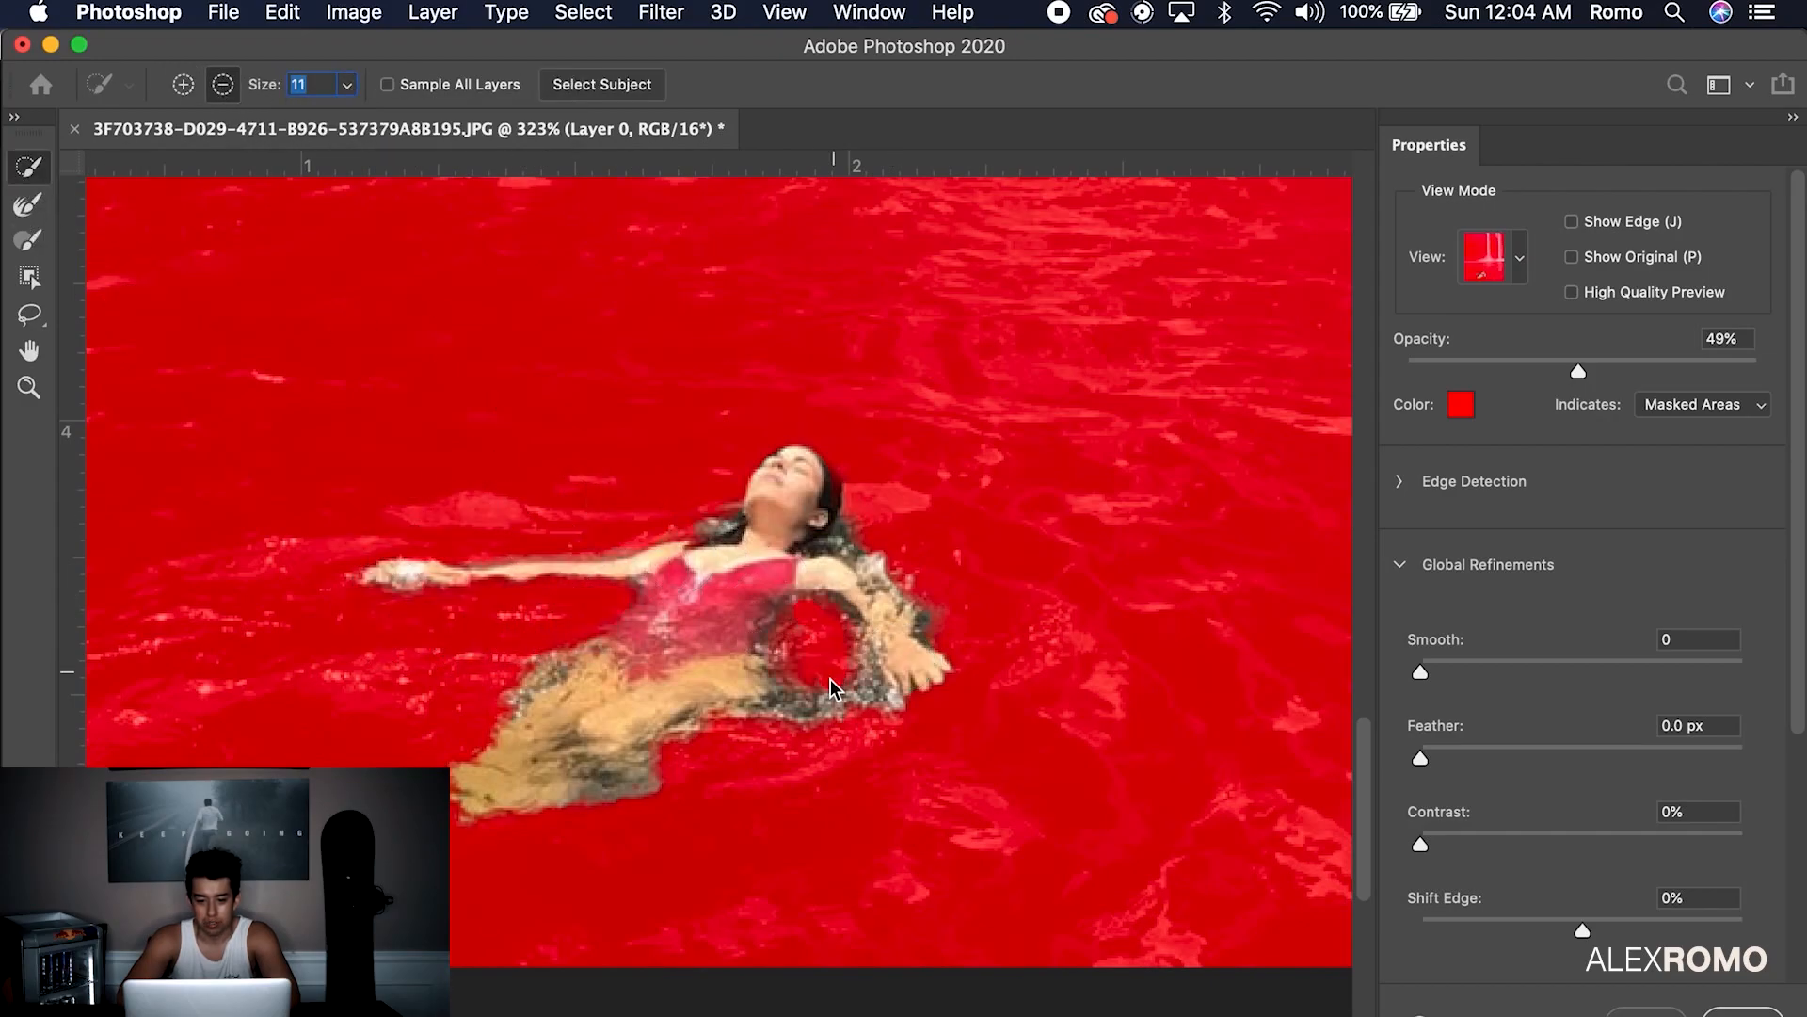
Clean the selection edges near her legs, hip and arm with the Refine Edge Brush
{"action": "key", "text": "r"}
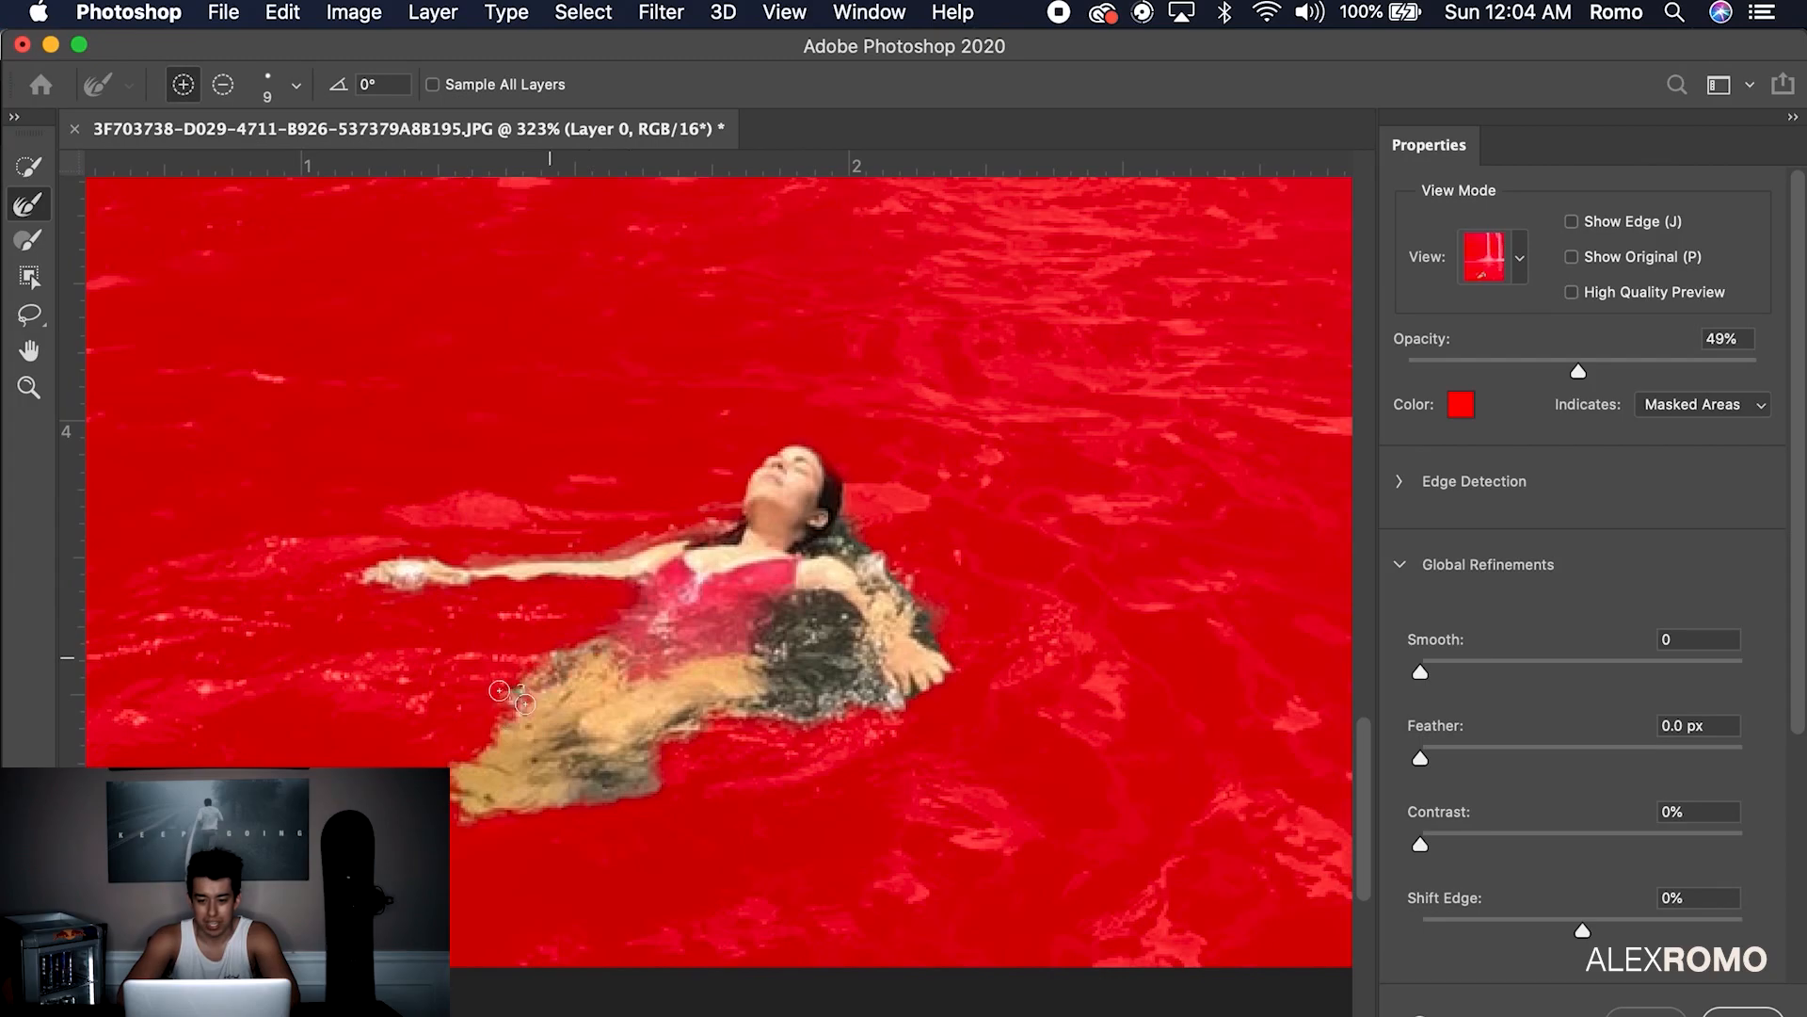
{"action": "left_click_drag", "start_coordinate": [621, 789], "coordinate": [592, 771]}
{"action": "mouse_move", "coordinate": [795, 664]}
{"action": "left_mouse_down"}
{"action": "mouse_move", "coordinate": [839, 607]}
{"action": "mouse_move", "coordinate": [902, 698]}
{"action": "left_mouse_up"}
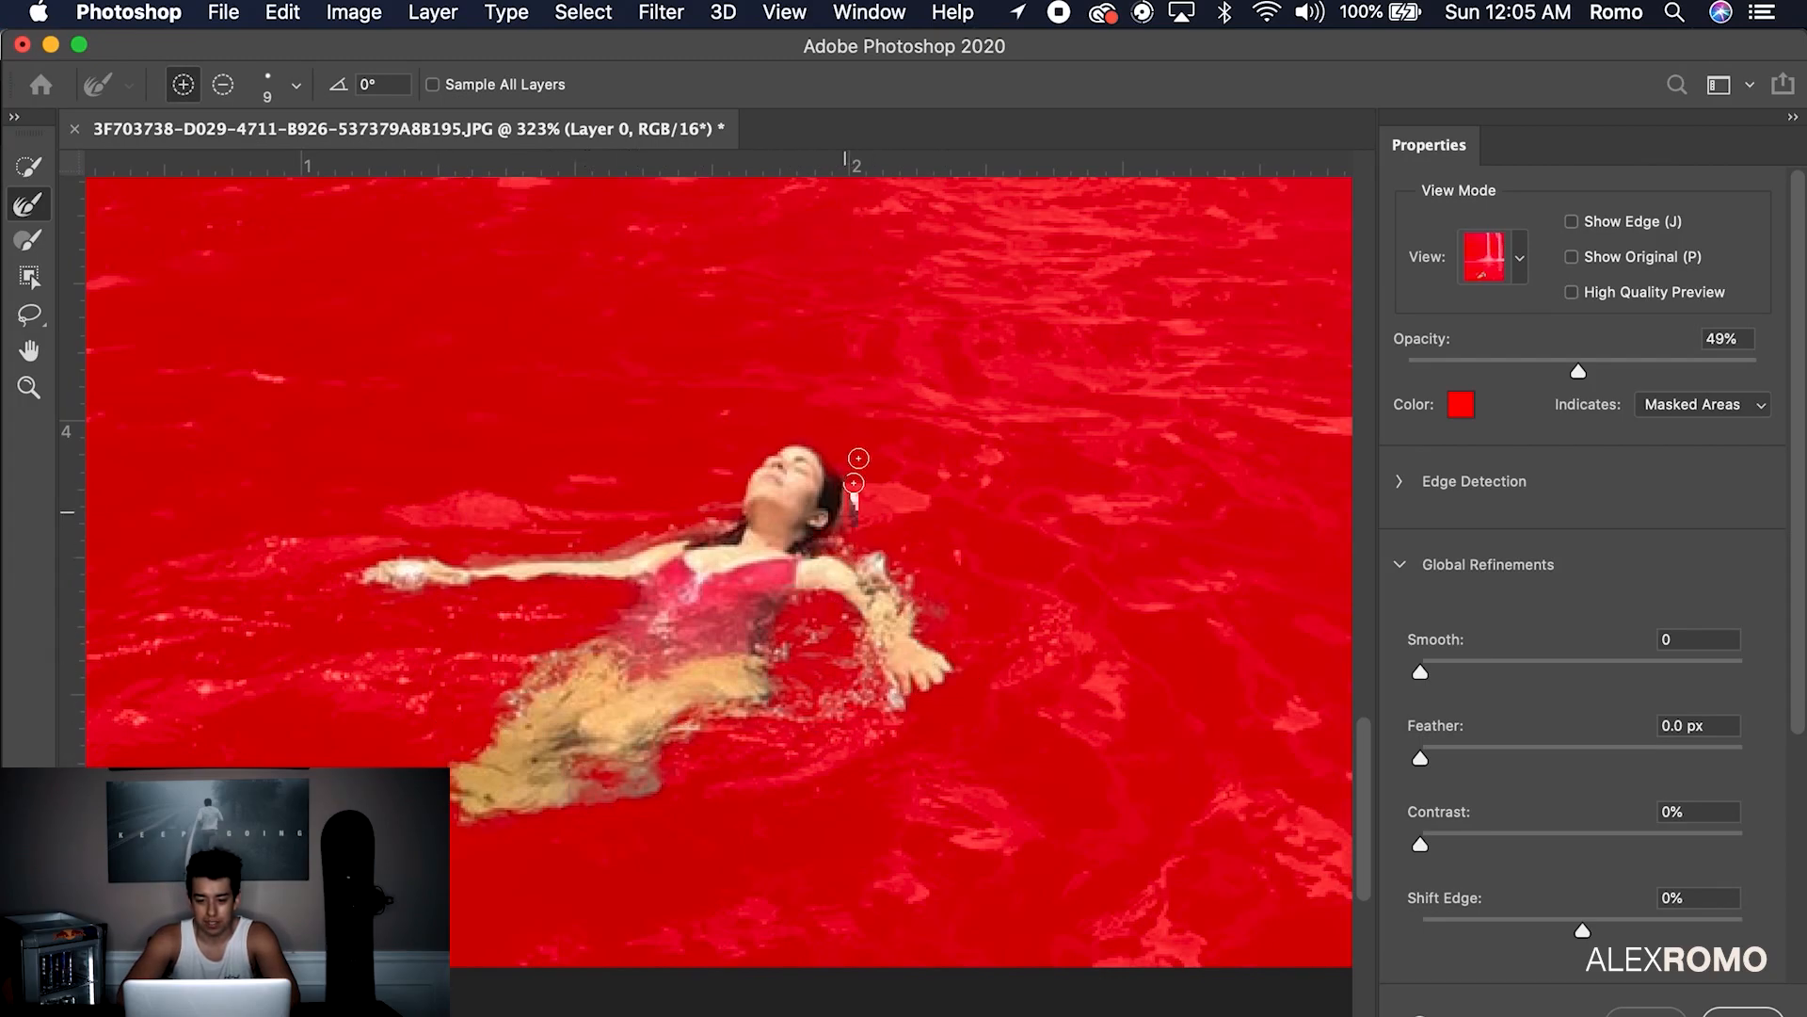
{"action": "scroll", "coordinate": [821, 450], "scroll_direction": "up", "scroll_amount": 5}
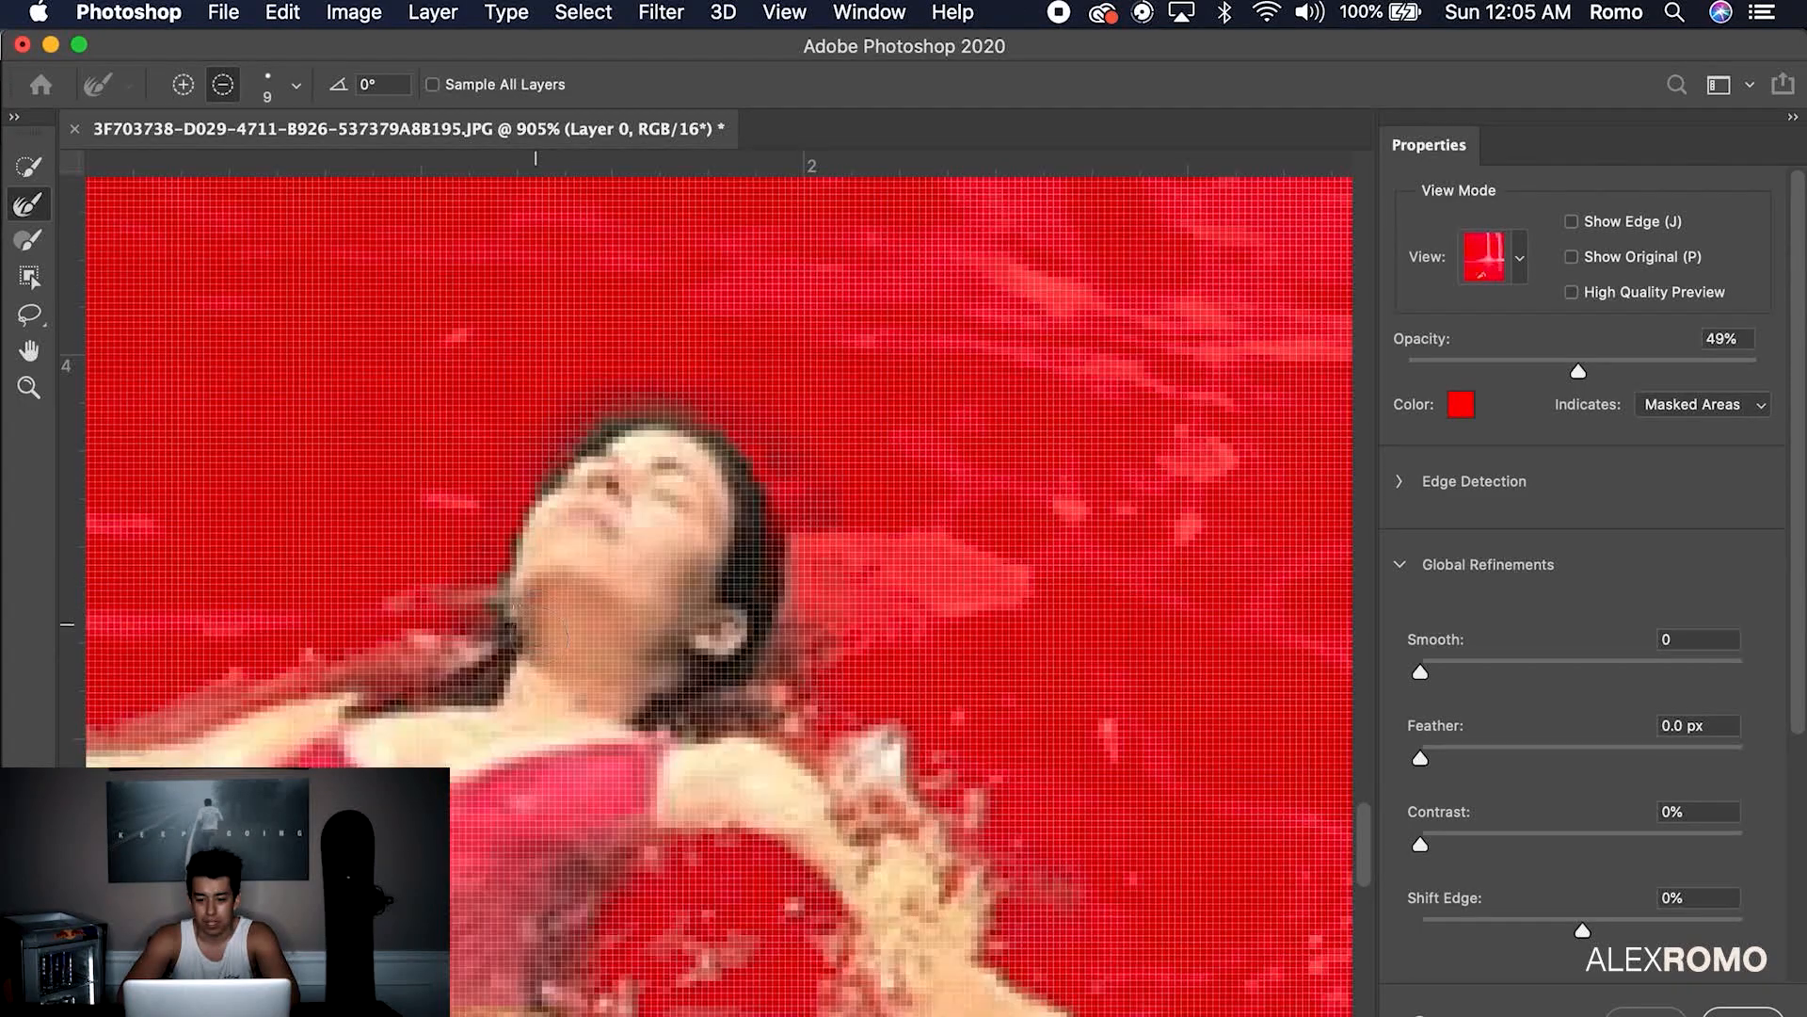
{"action": "scroll", "coordinate": [744, 555], "scroll_direction": "down", "scroll_amount": 2}
{"action": "key", "text": "w"}
{"action": "key", "text": "r"}
{"action": "scroll", "coordinate": [744, 565], "scroll_direction": "down", "scroll_amount": 5}
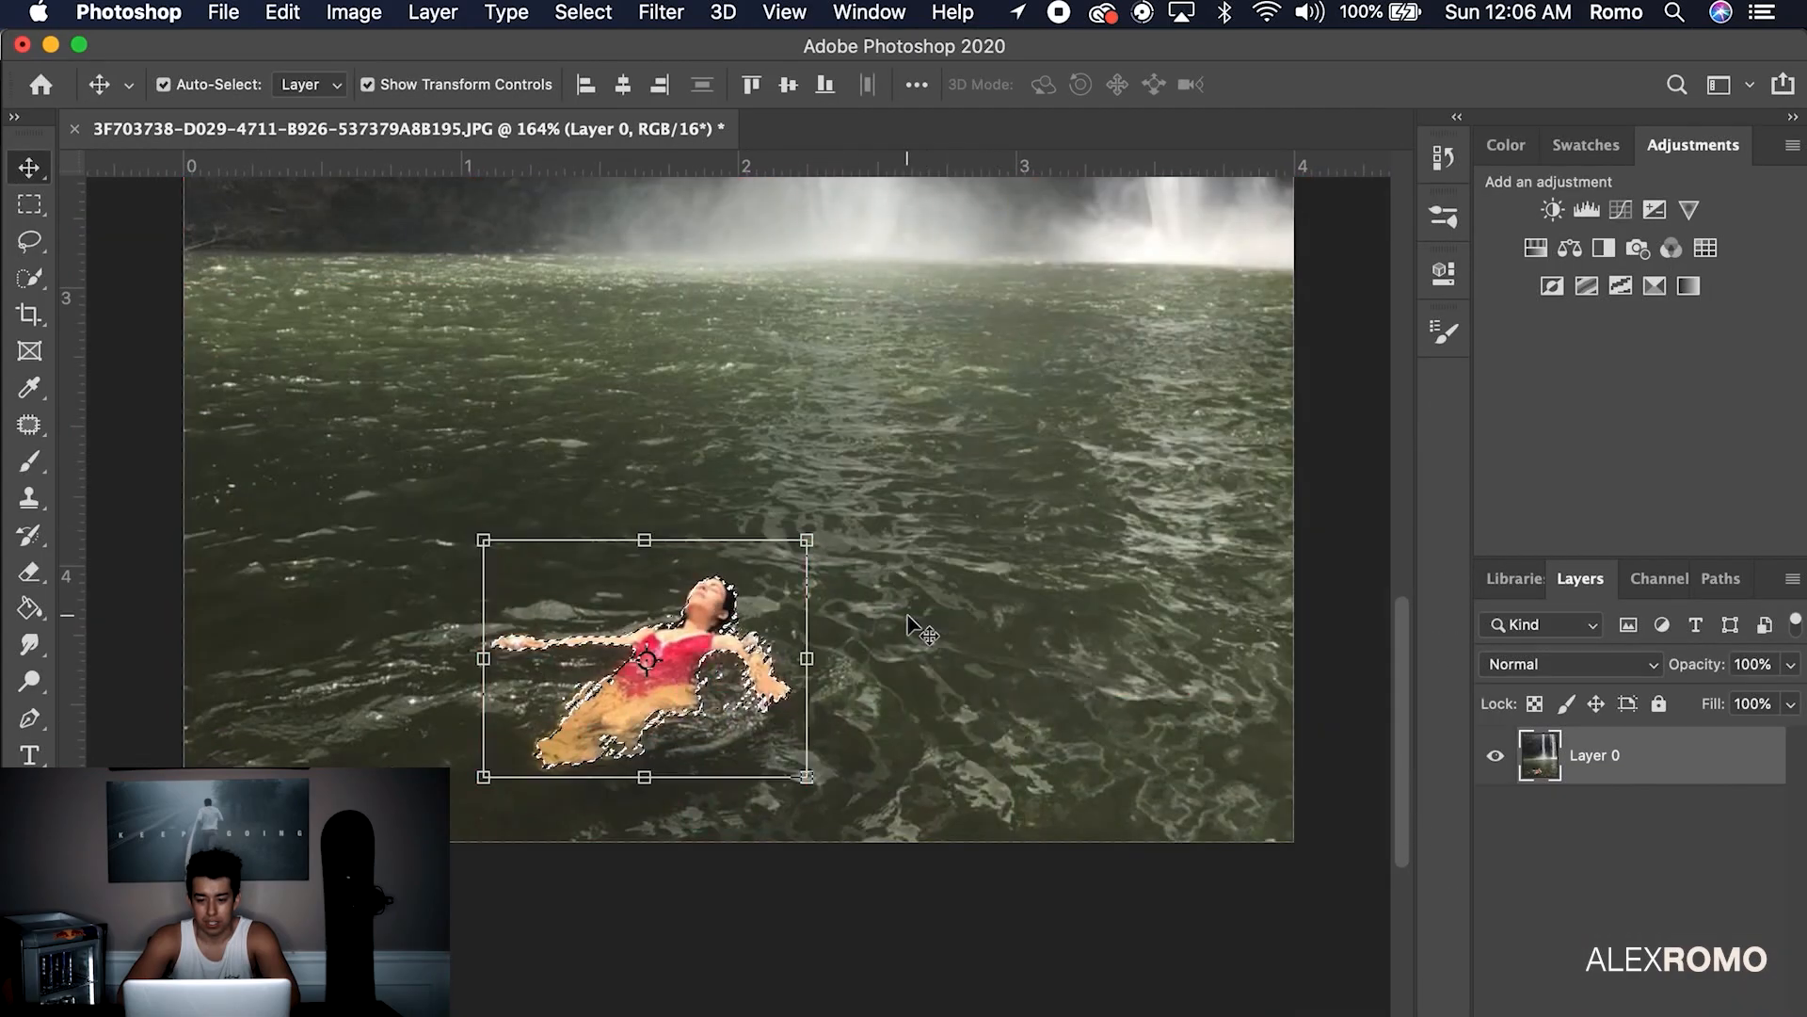
Position the cut-out woman's layer in the water
{"action": "left_click_drag", "start_coordinate": [622, 697], "coordinate": [683, 650]}
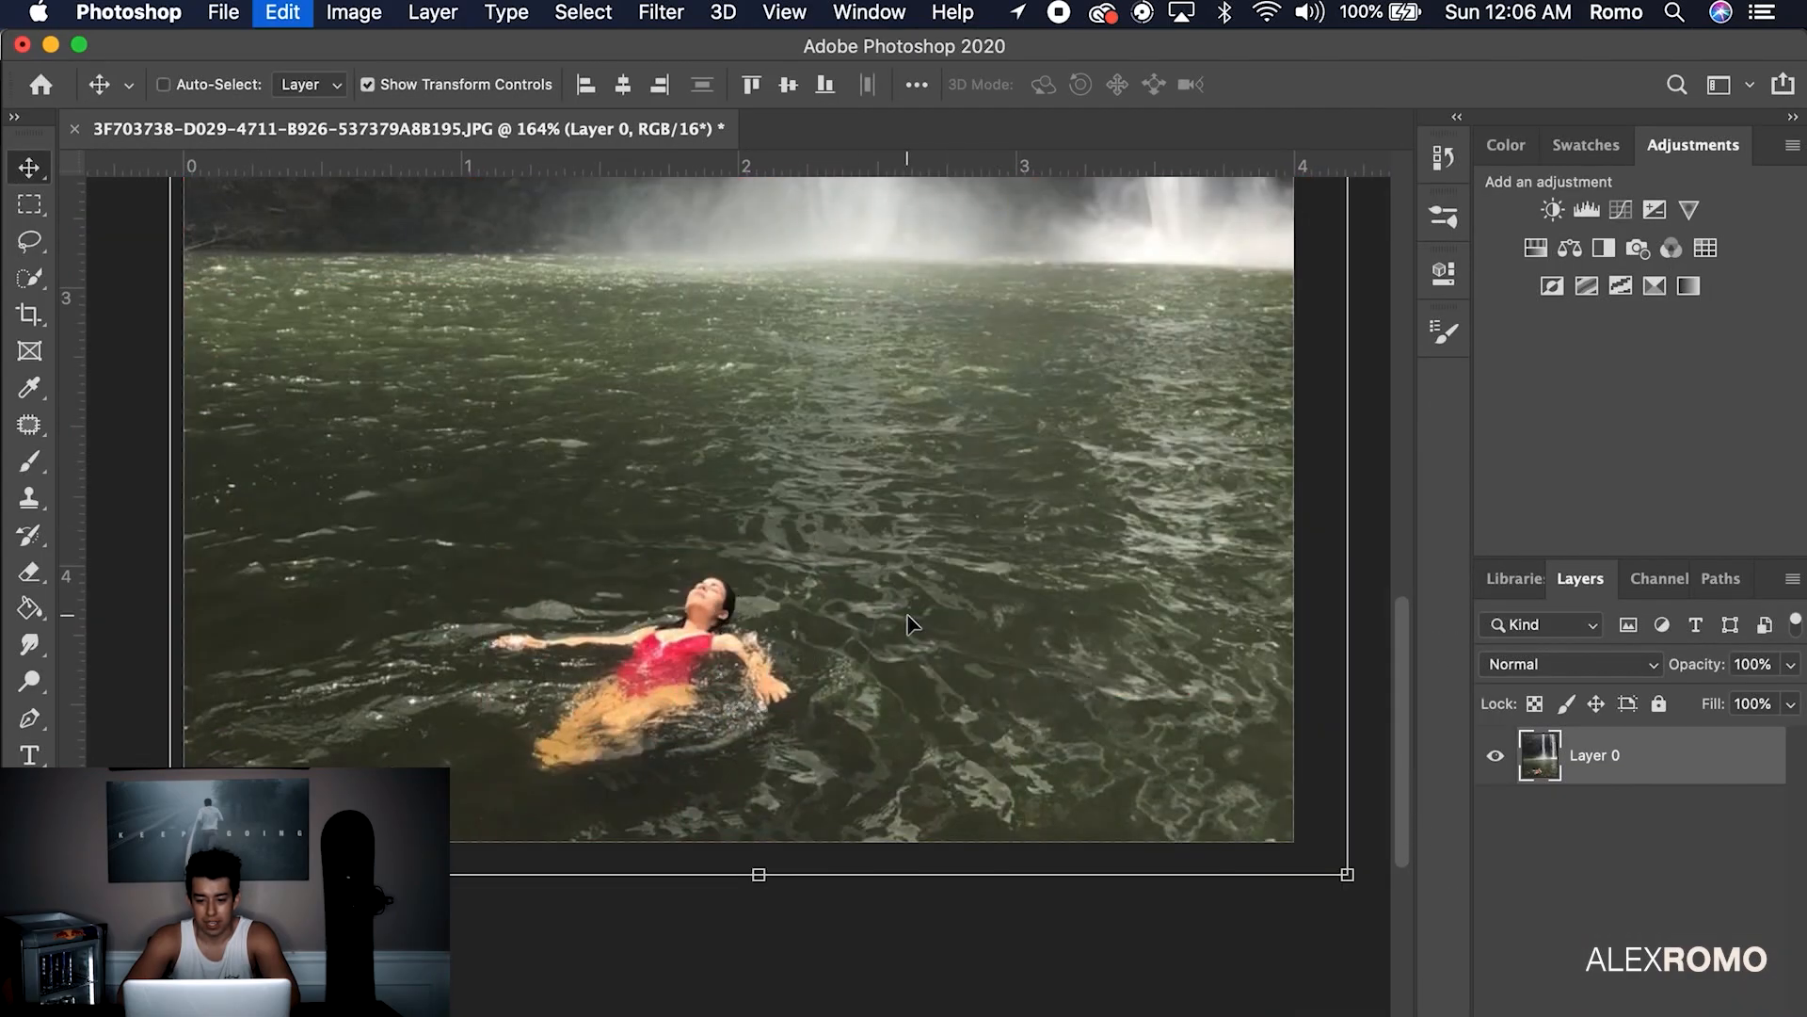
{"action": "scroll", "coordinate": [792, 530], "scroll_direction": "down", "scroll_amount": 3}
{"action": "left_click_drag", "start_coordinate": [795, 564], "coordinate": [794, 660]}
{"action": "scroll", "coordinate": [793, 663], "scroll_direction": "down", "scroll_amount": 1}
{"action": "left_click_drag", "start_coordinate": [775, 758], "coordinate": [791, 763]}
Clone Stamp clean water over the hole on Layer 0
{"action": "left_click", "coordinate": [1708, 833]}
{"action": "key", "text": "s"}
{"action": "left_click", "coordinate": [926, 915], "text": "alt"}
{"action": "mouse_move", "coordinate": [725, 883]}
{"action": "left_mouse_down"}
{"action": "mouse_move", "coordinate": [747, 917]}
{"action": "mouse_move", "coordinate": [647, 909]}
{"action": "mouse_move", "coordinate": [657, 944]}
{"action": "mouse_move", "coordinate": [770, 921]}
{"action": "left_mouse_up"}
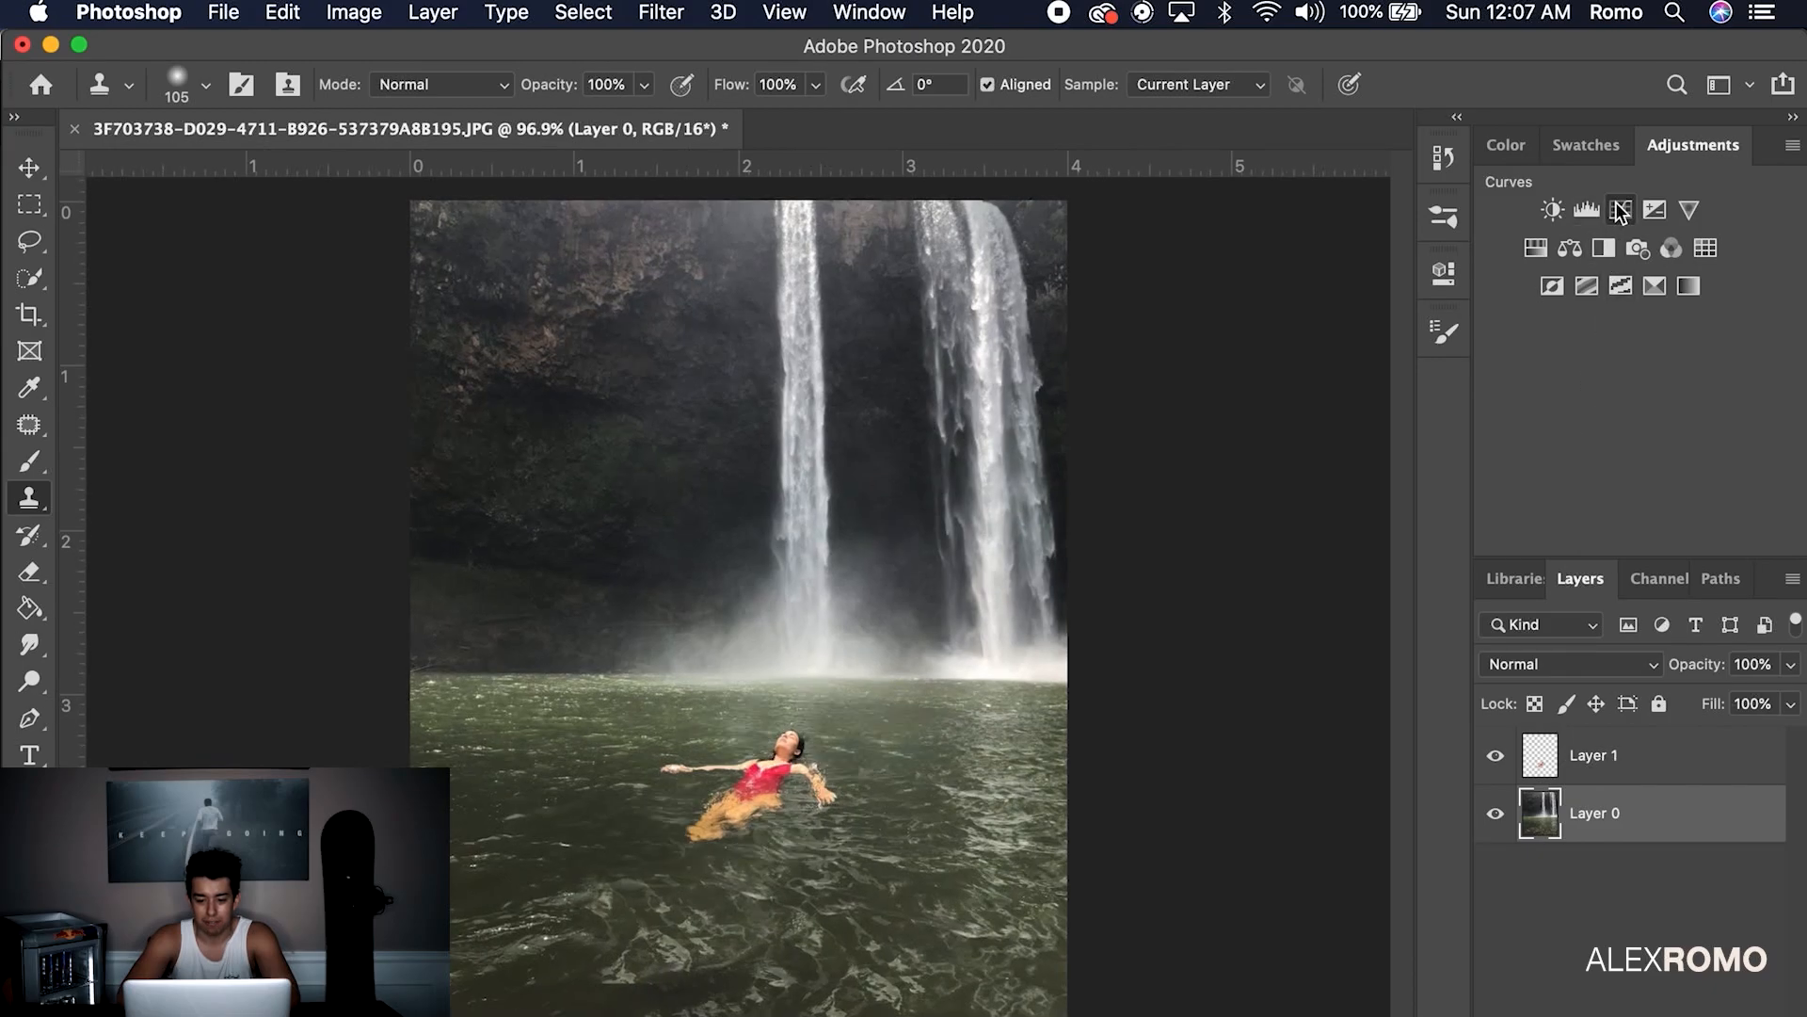
Add a Curves layer clipped to Layer 0 and bend the RGB curve with two points
{"action": "left_click", "coordinate": [1620, 210]}
{"action": "left_click", "coordinate": [1204, 743]}
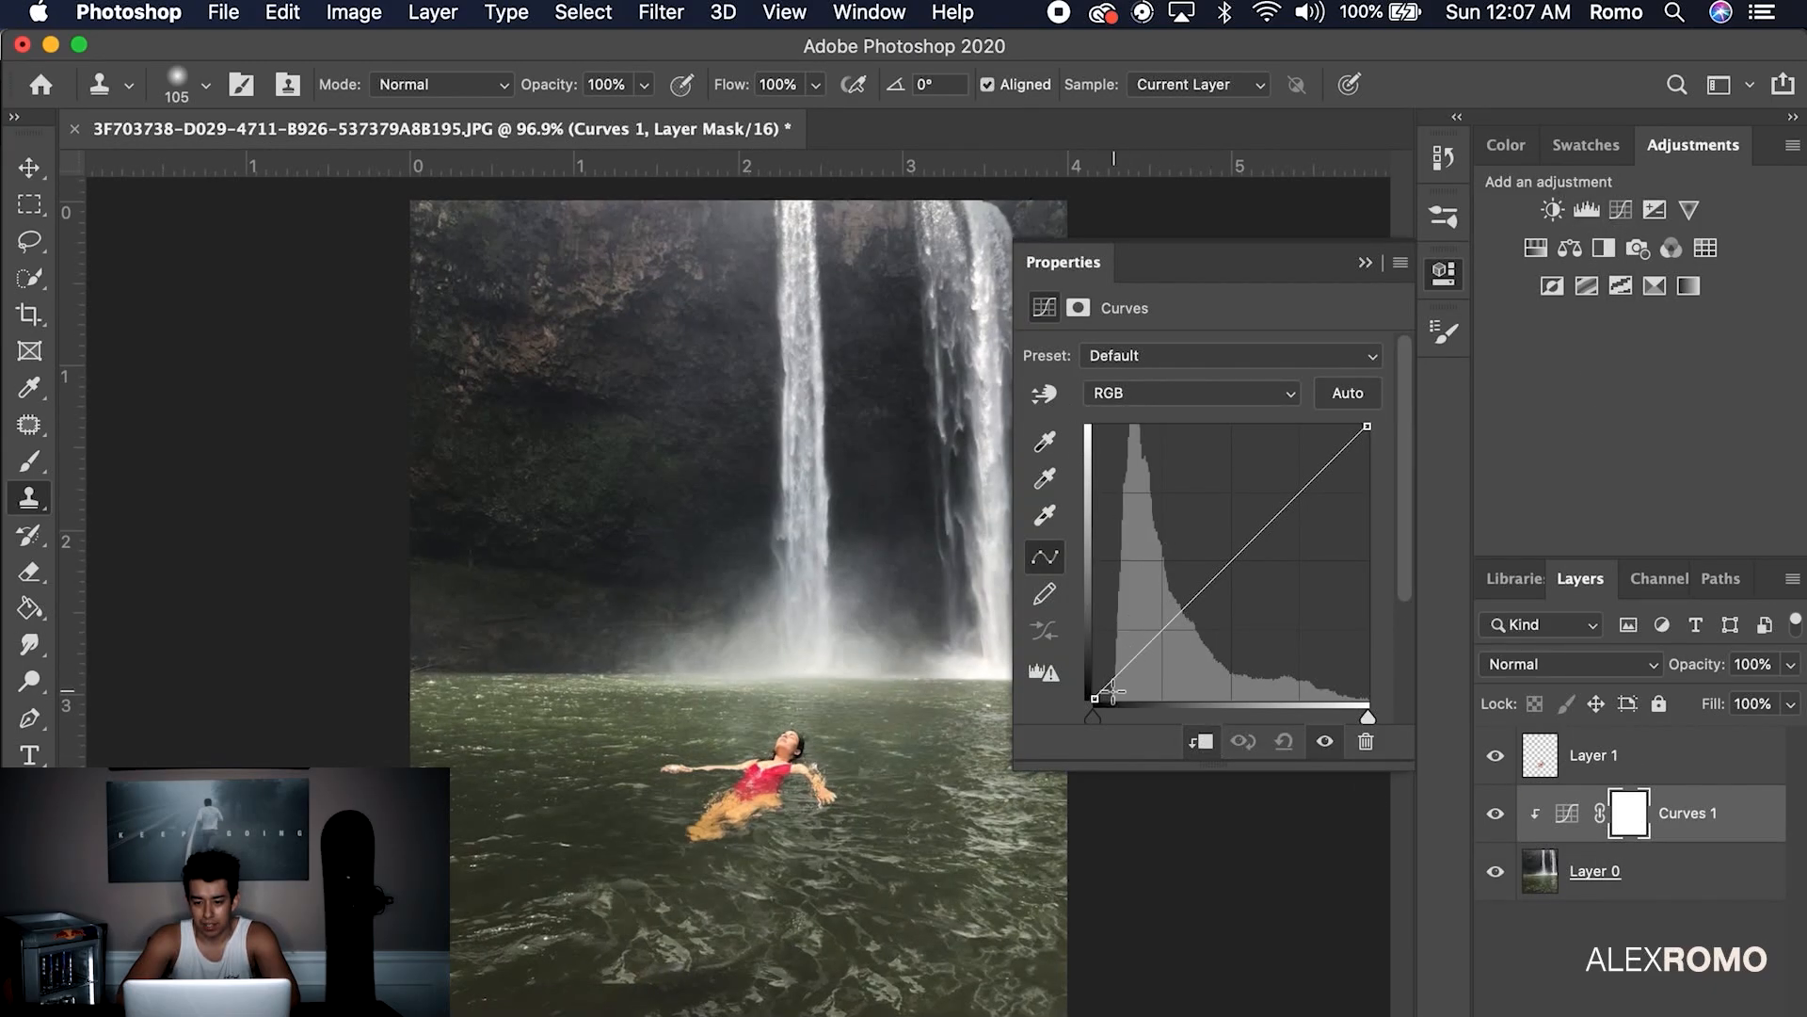
{"action": "left_click_drag", "start_coordinate": [1162, 629], "coordinate": [1164, 643]}
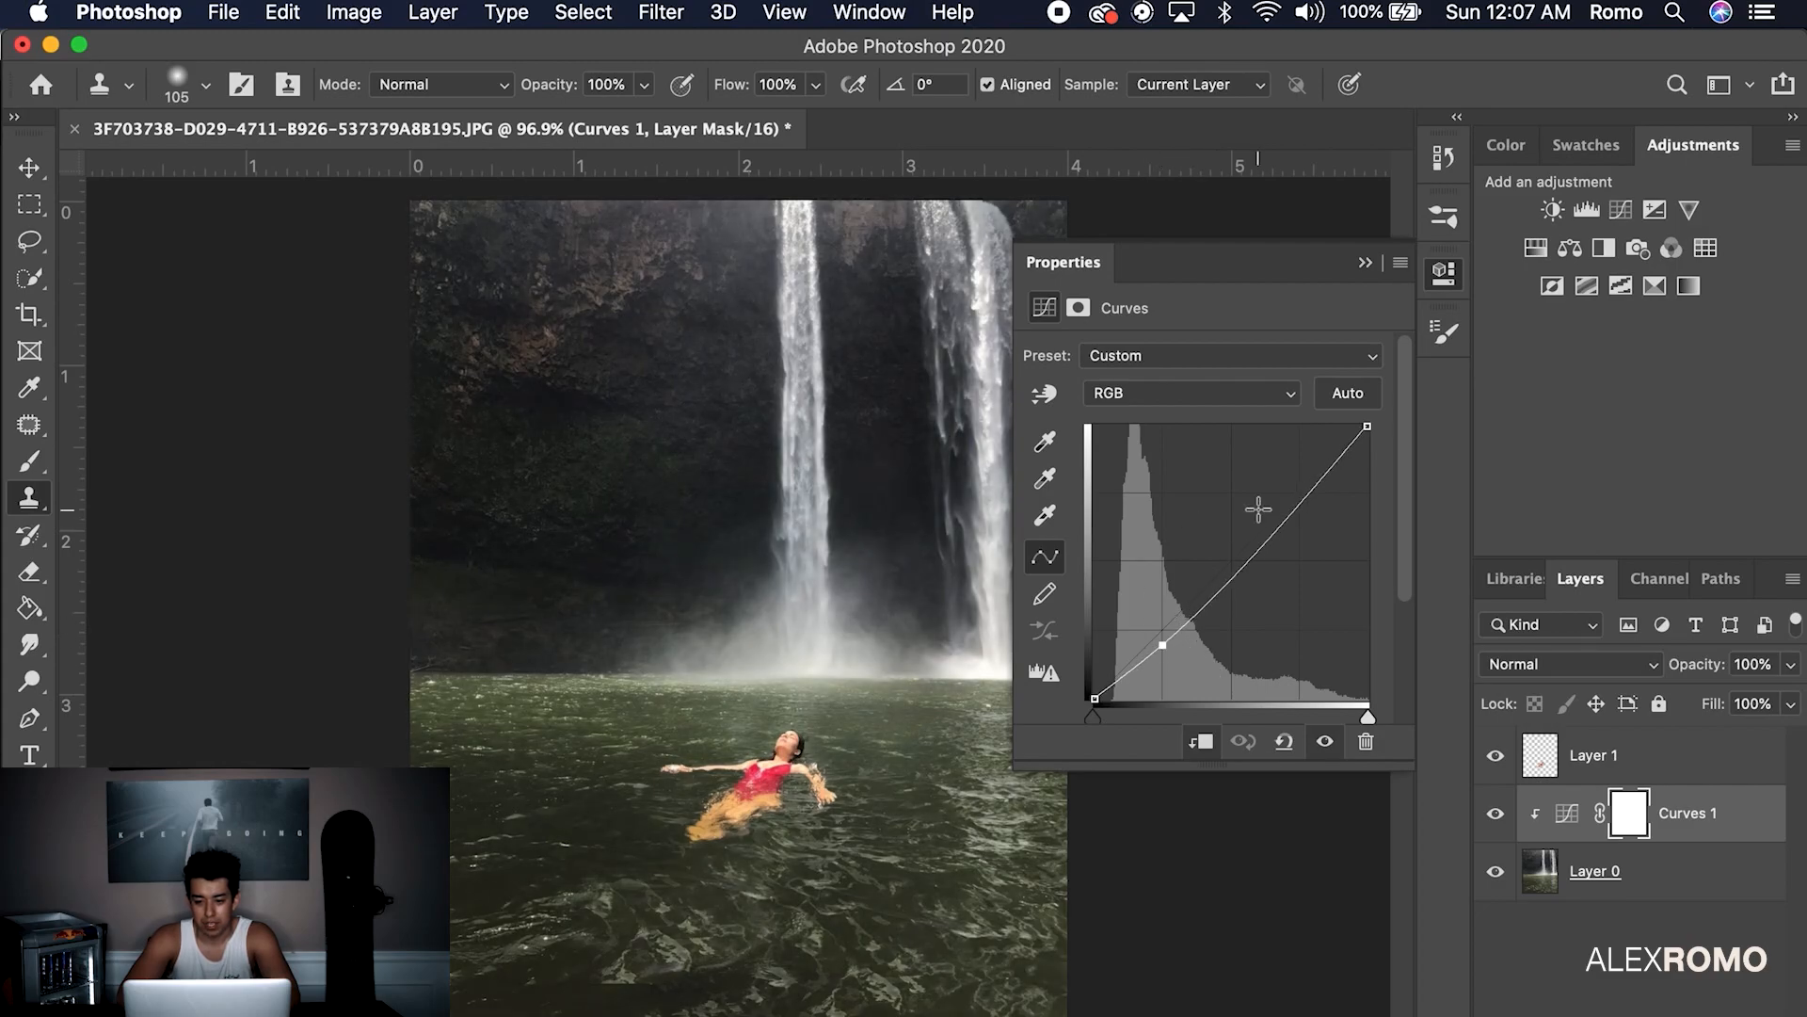
{"action": "left_click_drag", "start_coordinate": [1271, 523], "coordinate": [1264, 527]}
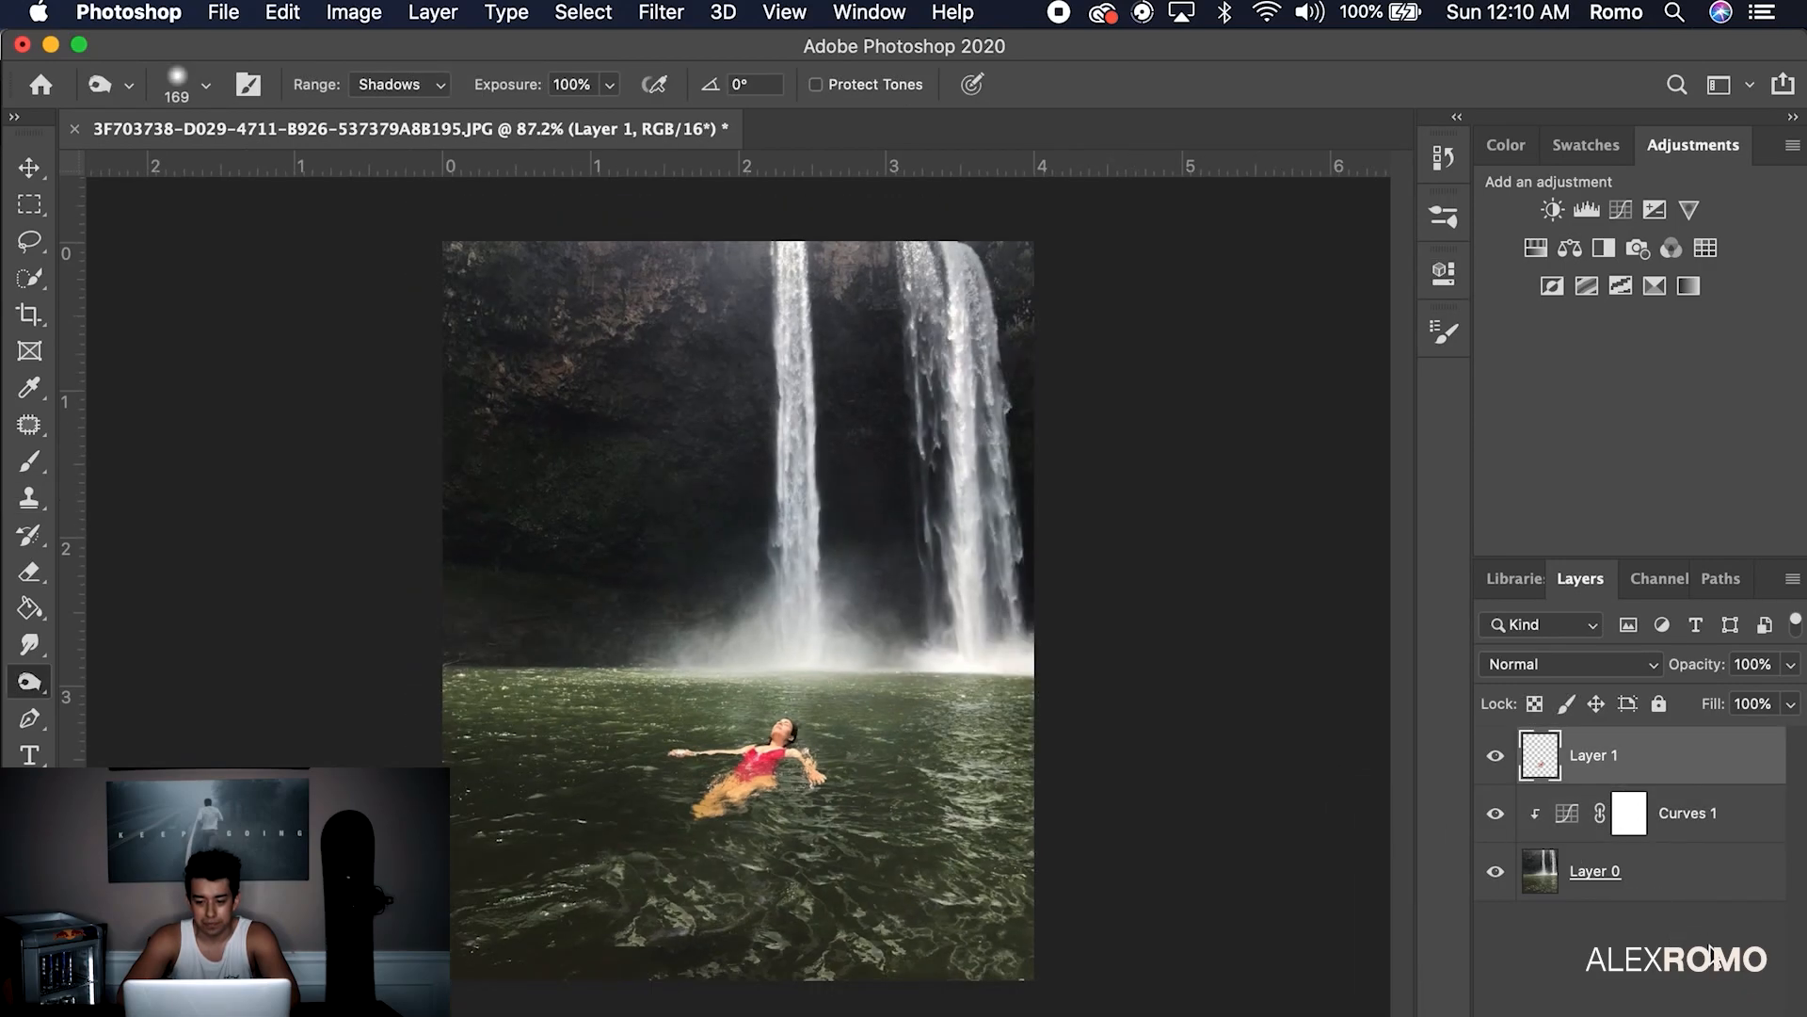
Add a new empty layer and select Layer 0 together with Curves 1
{"action": "left_click", "coordinate": [1617, 951]}
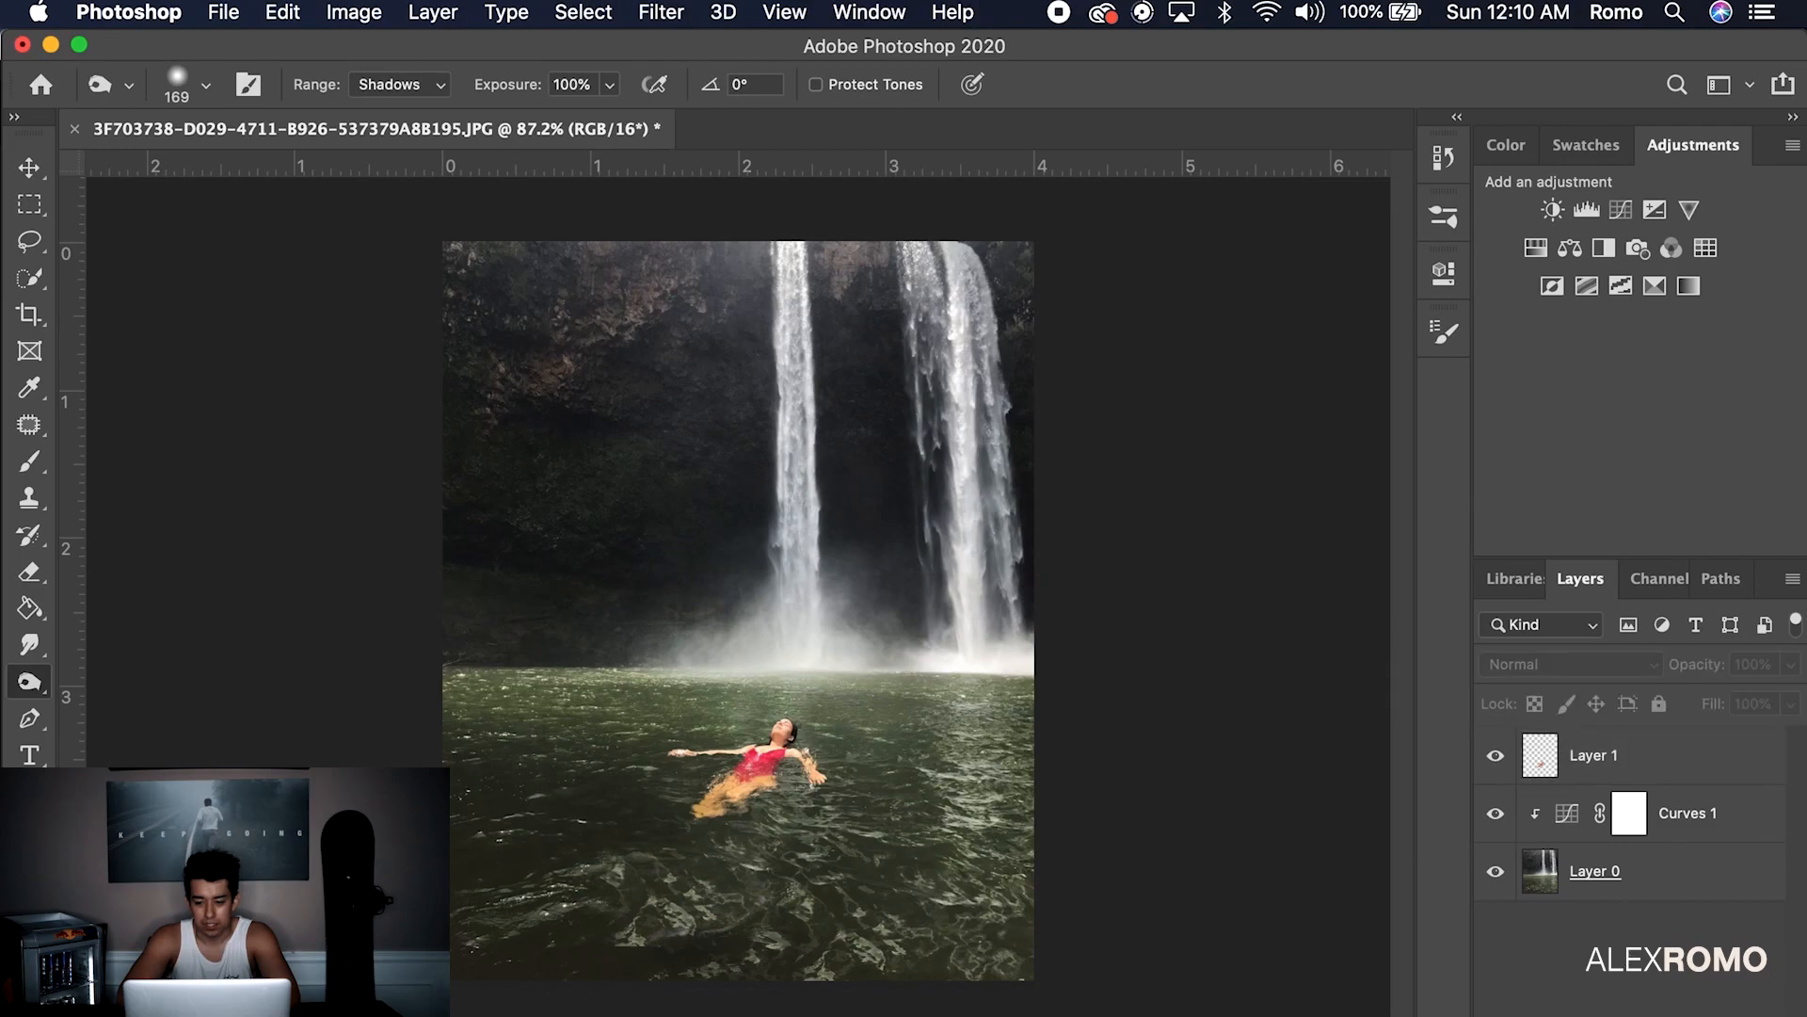
{"action": "left_click", "coordinate": [1708, 1015]}
{"action": "left_click", "coordinate": [1679, 934]}
{"action": "left_click", "coordinate": [1688, 856], "text": "shift"}
{"action": "right_click", "coordinate": [1688, 857]}
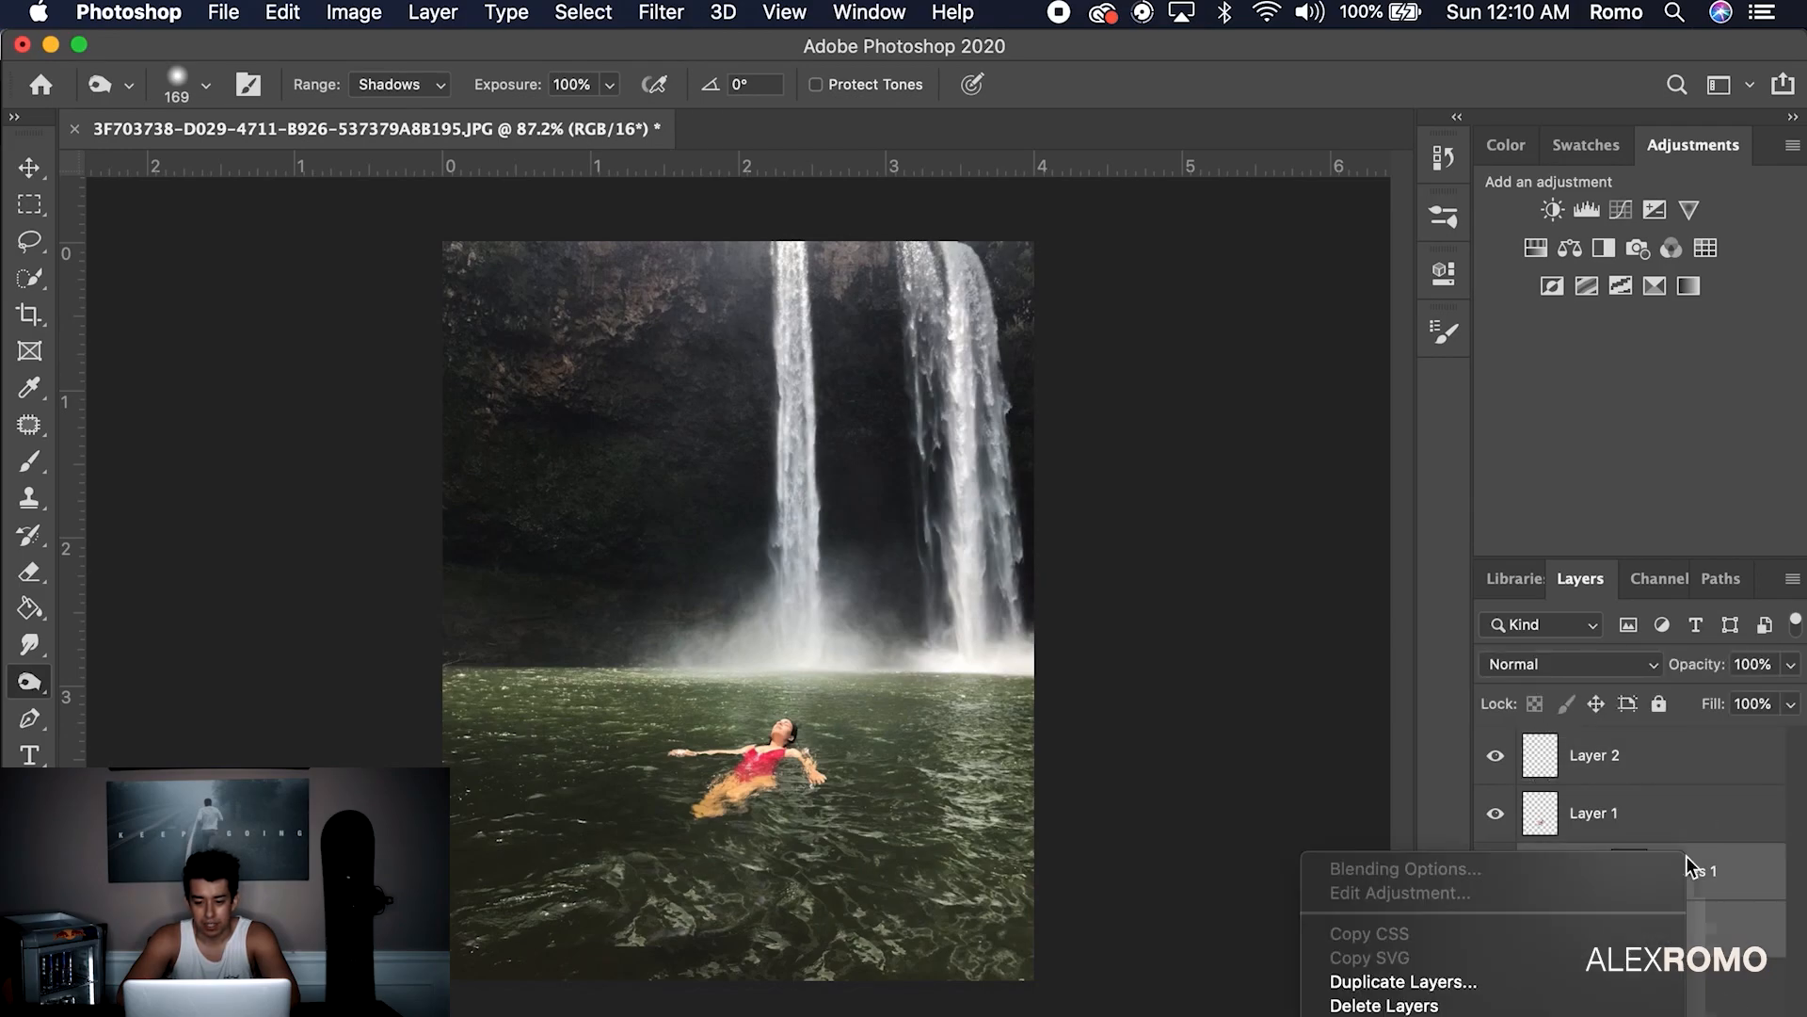
{"action": "left_click", "coordinate": [1719, 993]}
Group Layer 0 and Curves 1 and name the group BG
{"action": "key", "text": "super+g"}
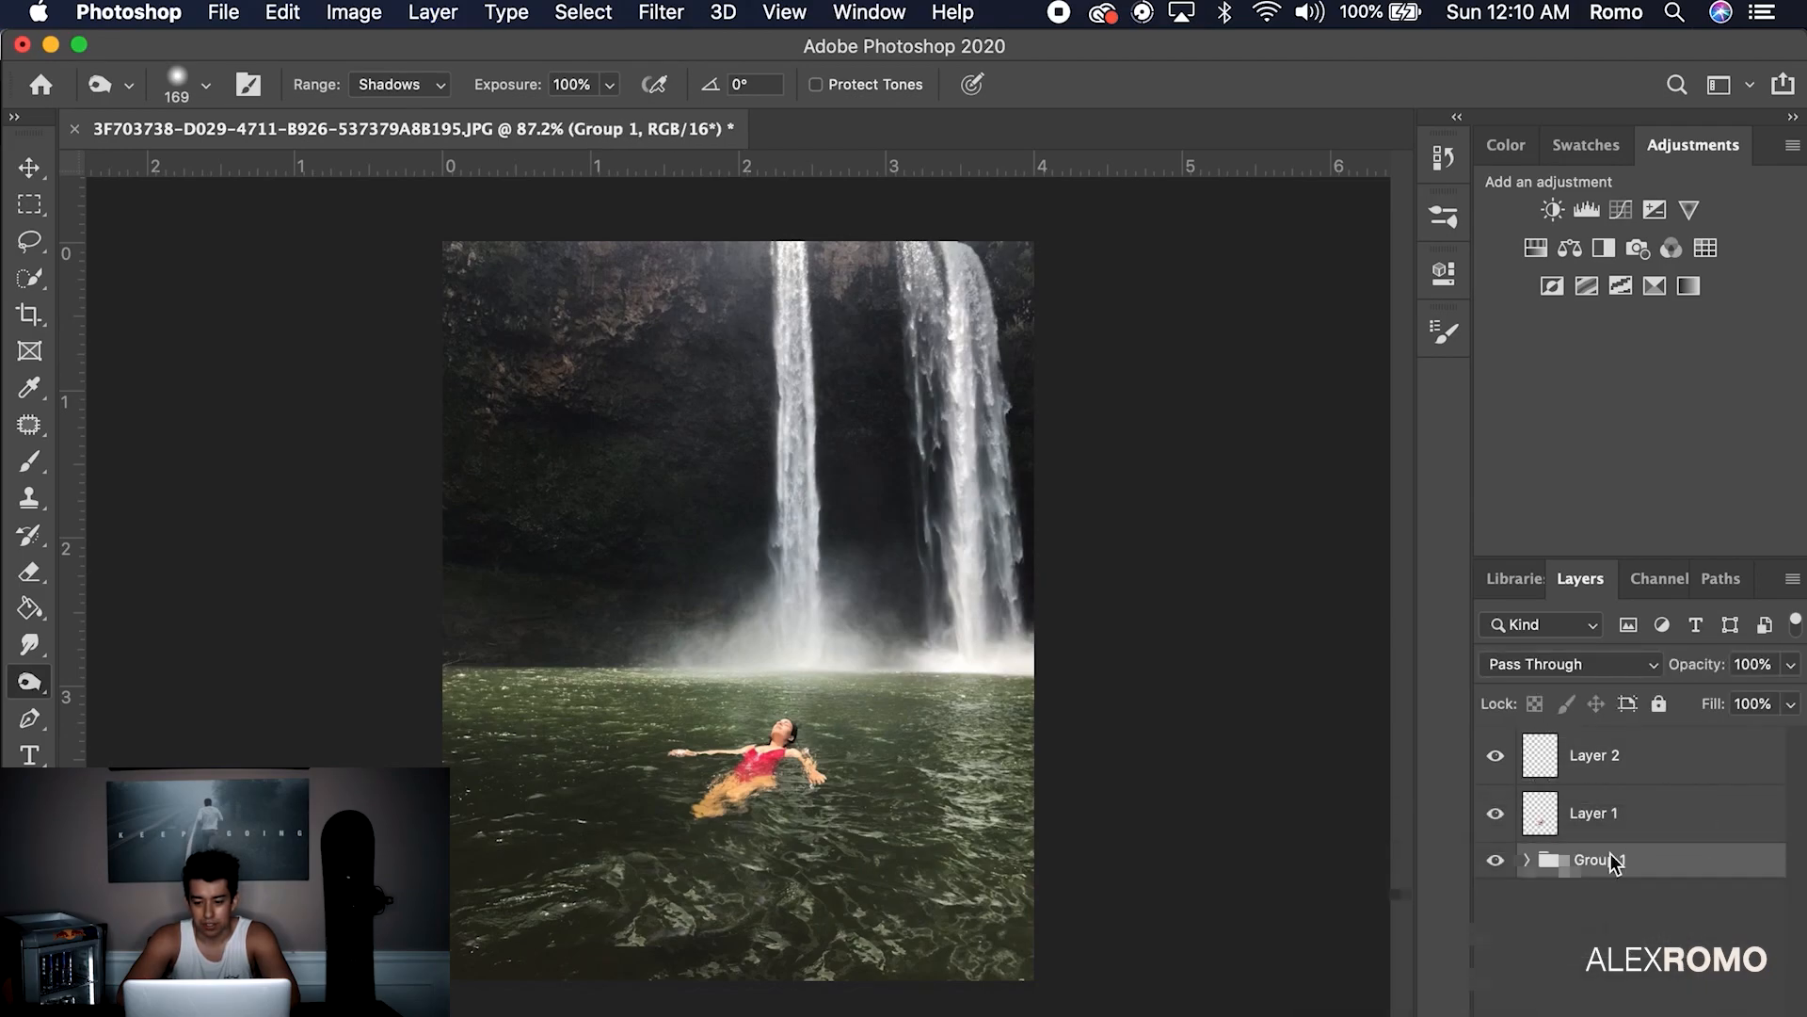
{"action": "left_click", "coordinate": [1527, 861]}
{"action": "right_click", "coordinate": [1579, 860]}
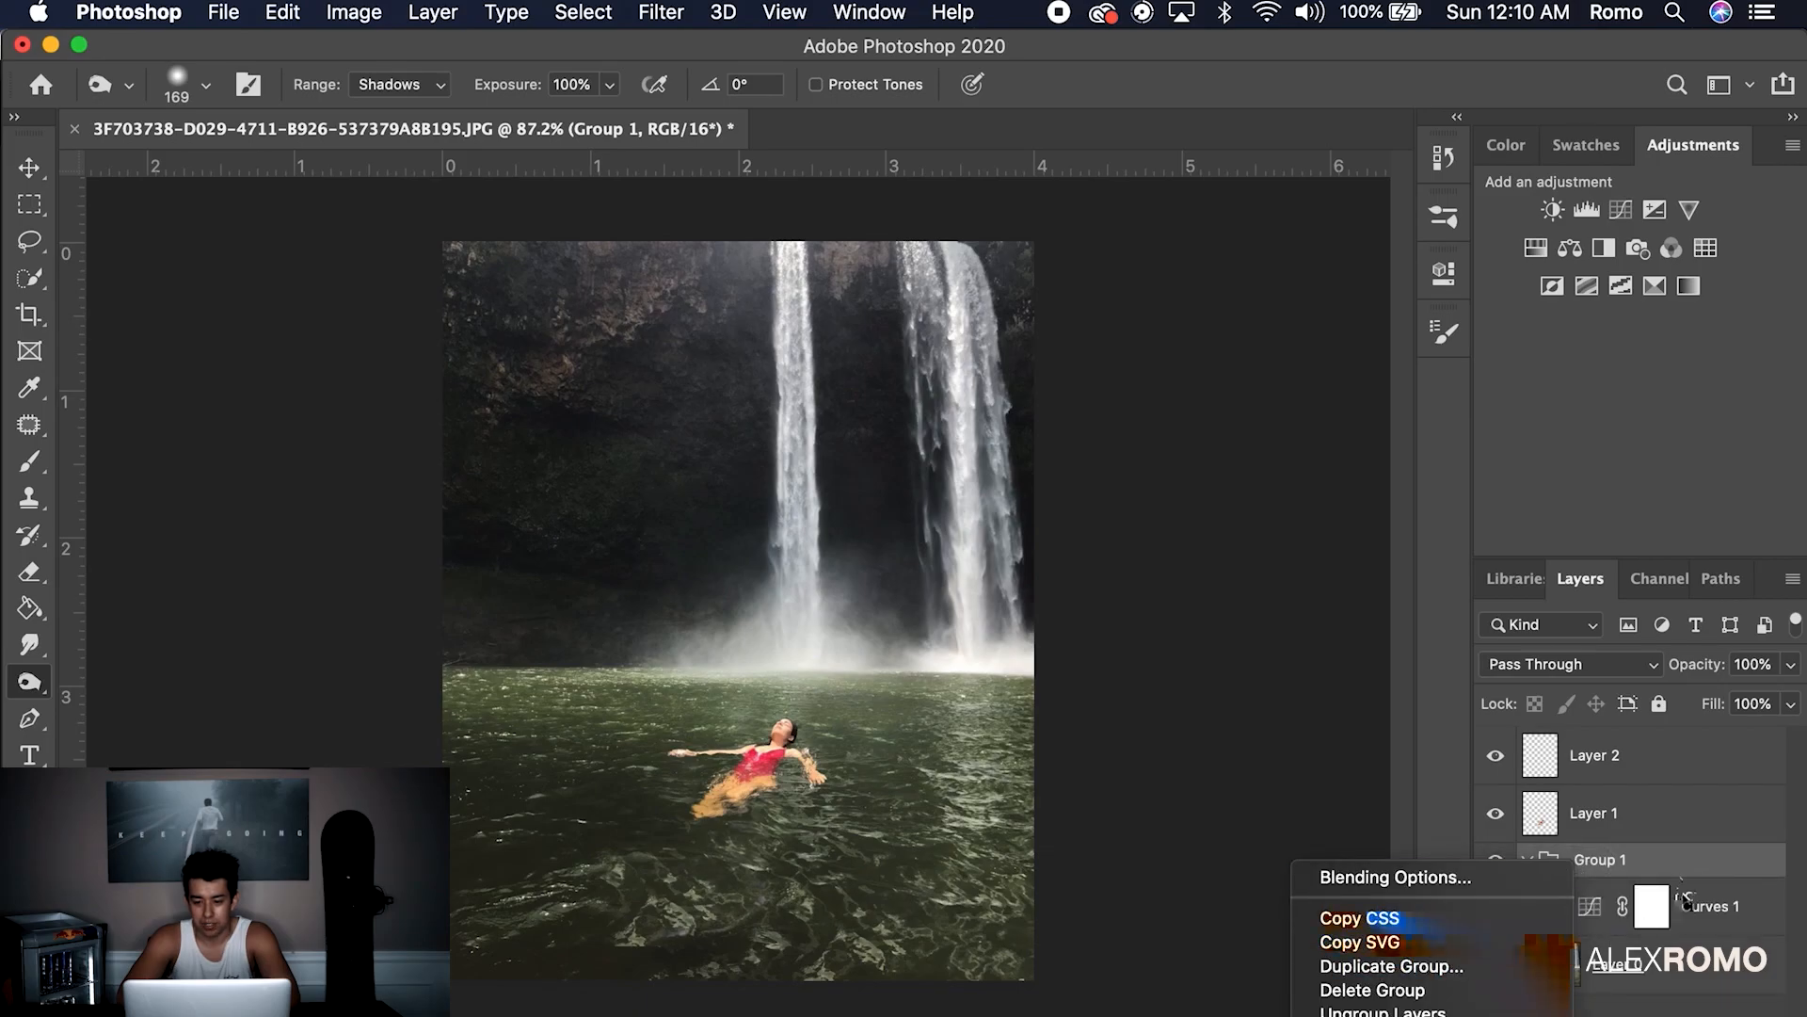
{"action": "left_click", "coordinate": [1600, 861]}
{"action": "type", "text": "BG"}
{"action": "key", "text": "Return"}
{"action": "left_click", "coordinate": [1527, 861]}
Put the swimmer's cut-out layer into its own named group
{"action": "left_click", "coordinate": [1642, 835]}
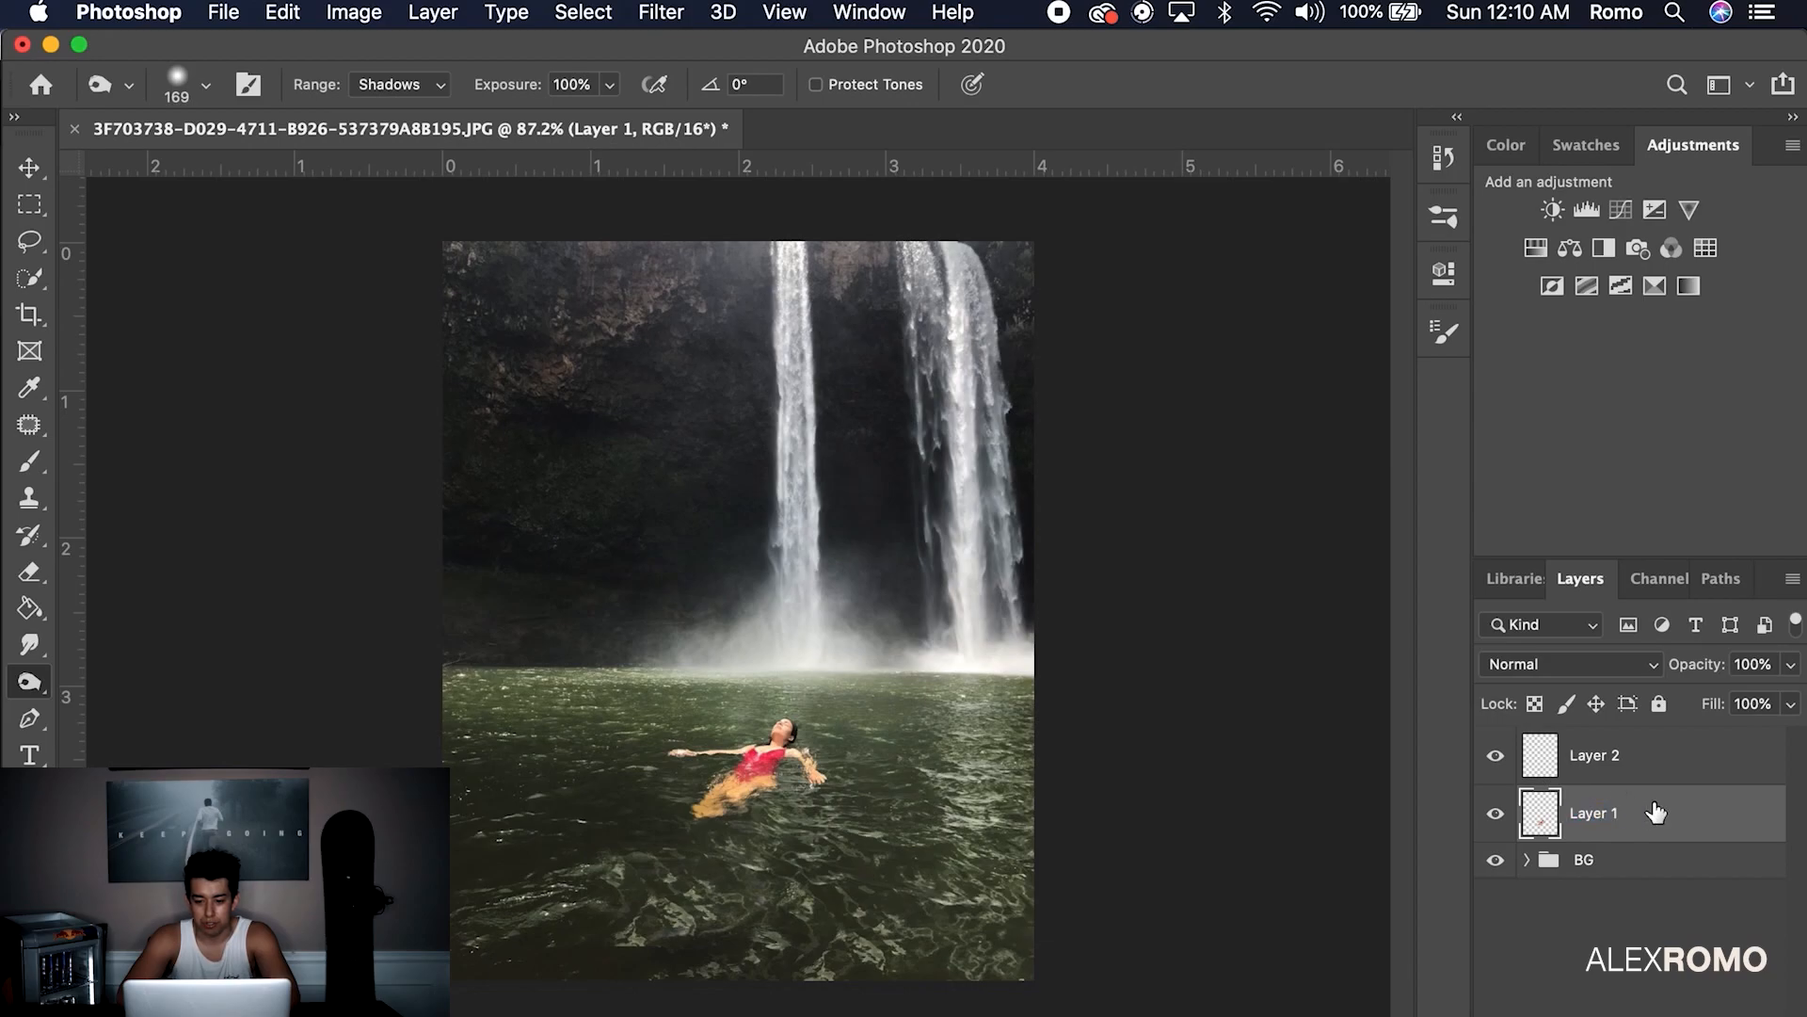
{"action": "key", "text": "super+g"}
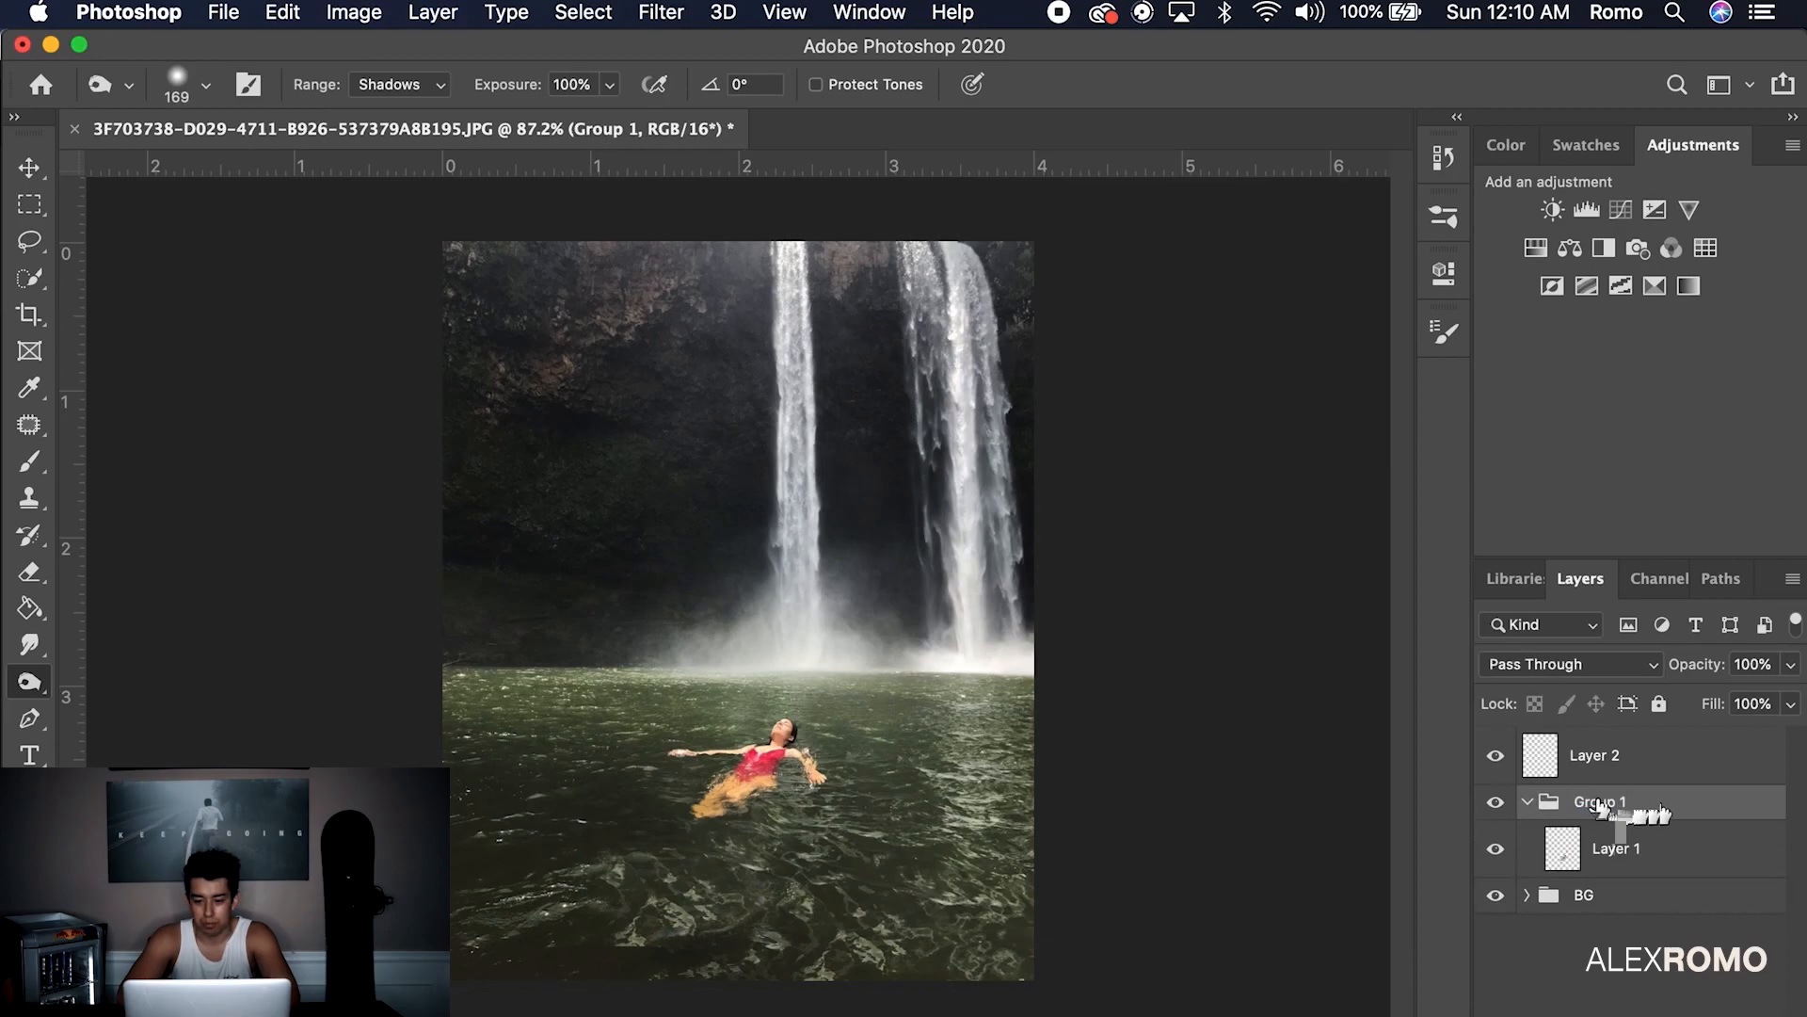
{"action": "key", "text": "Return"}
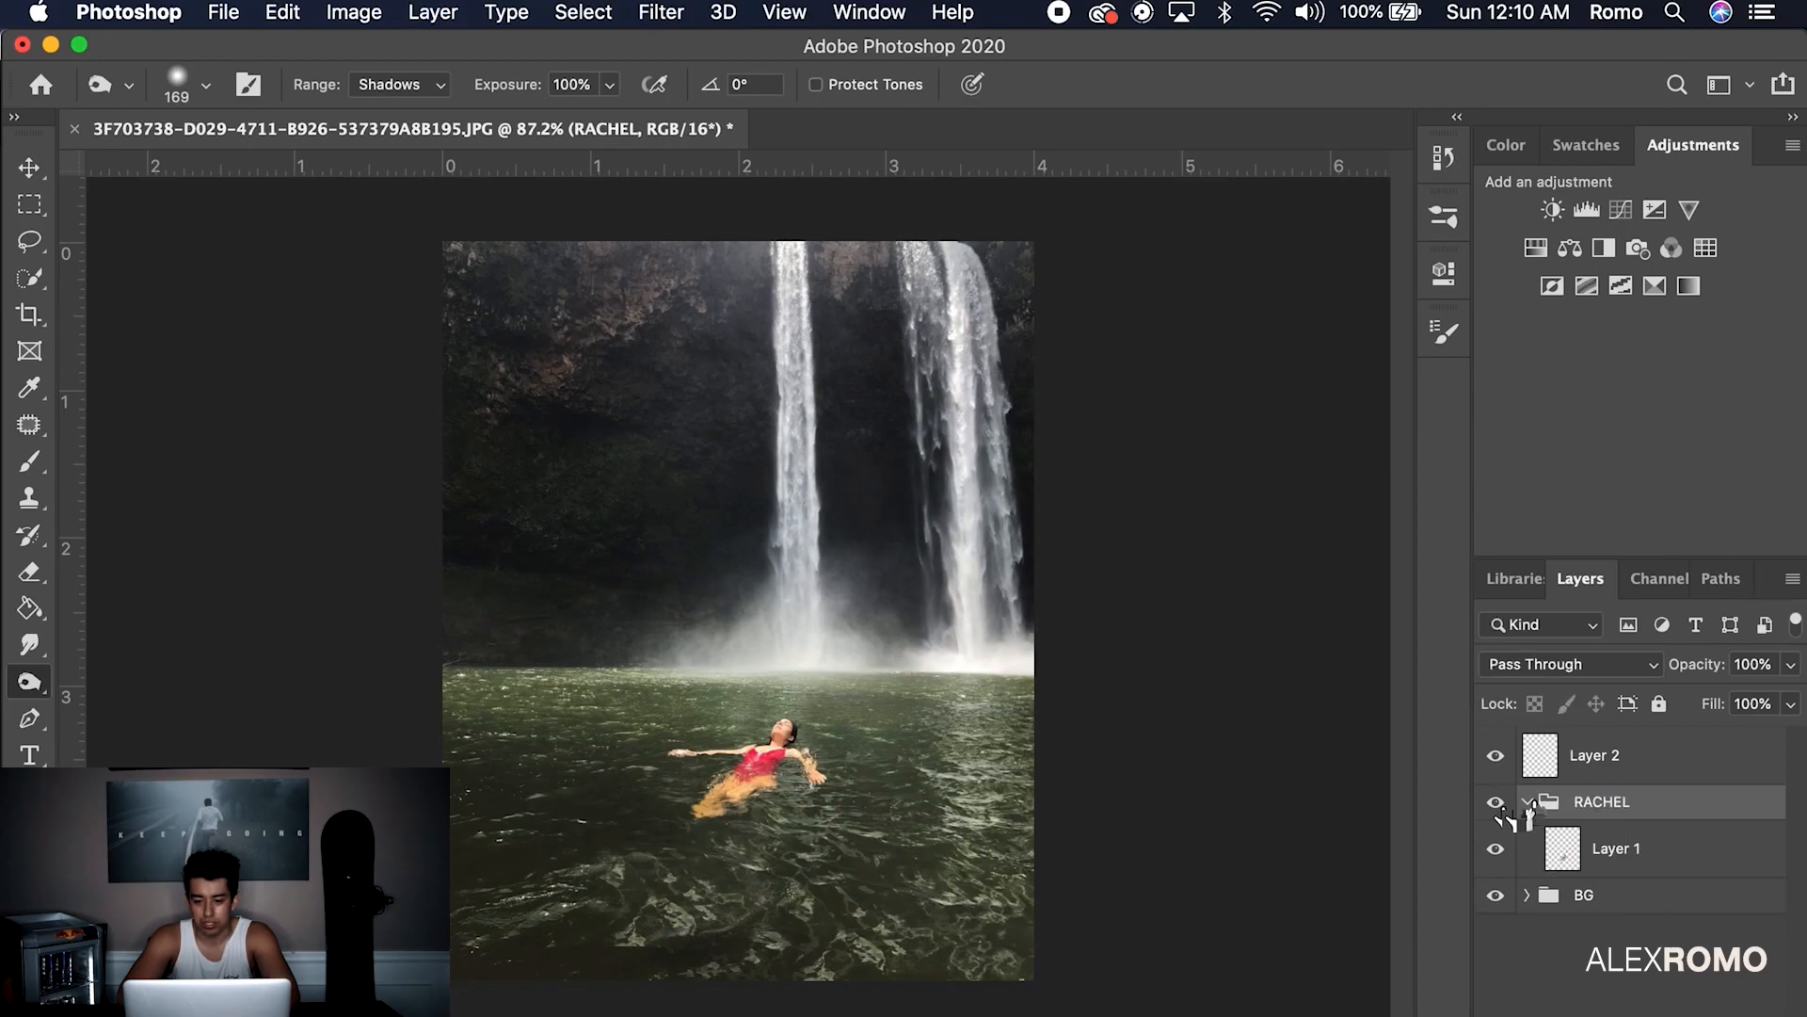
{"action": "left_click", "coordinate": [1527, 801]}
Put the empty Layer 2 into a group named LIGHTING
{"action": "left_click", "coordinate": [1597, 758]}
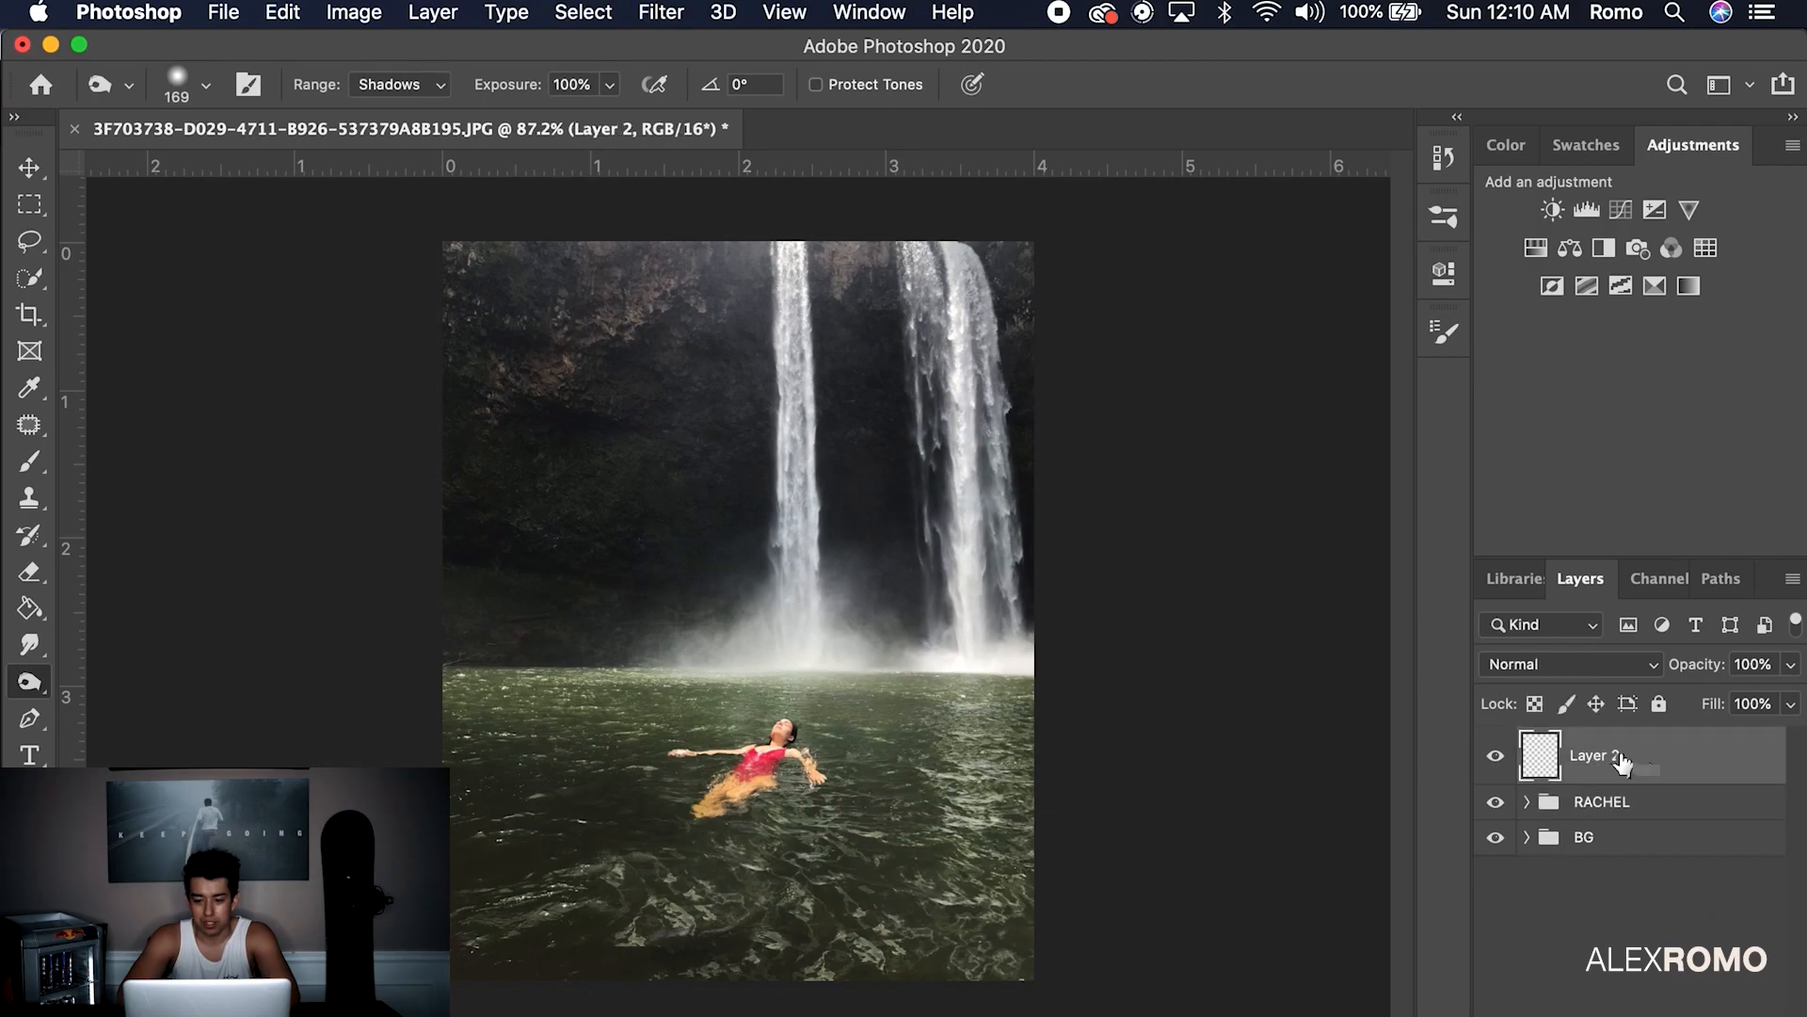
{"action": "key", "text": "super+g"}
{"action": "type", "text": "LIGHTING"}
{"action": "key", "text": "Return"}
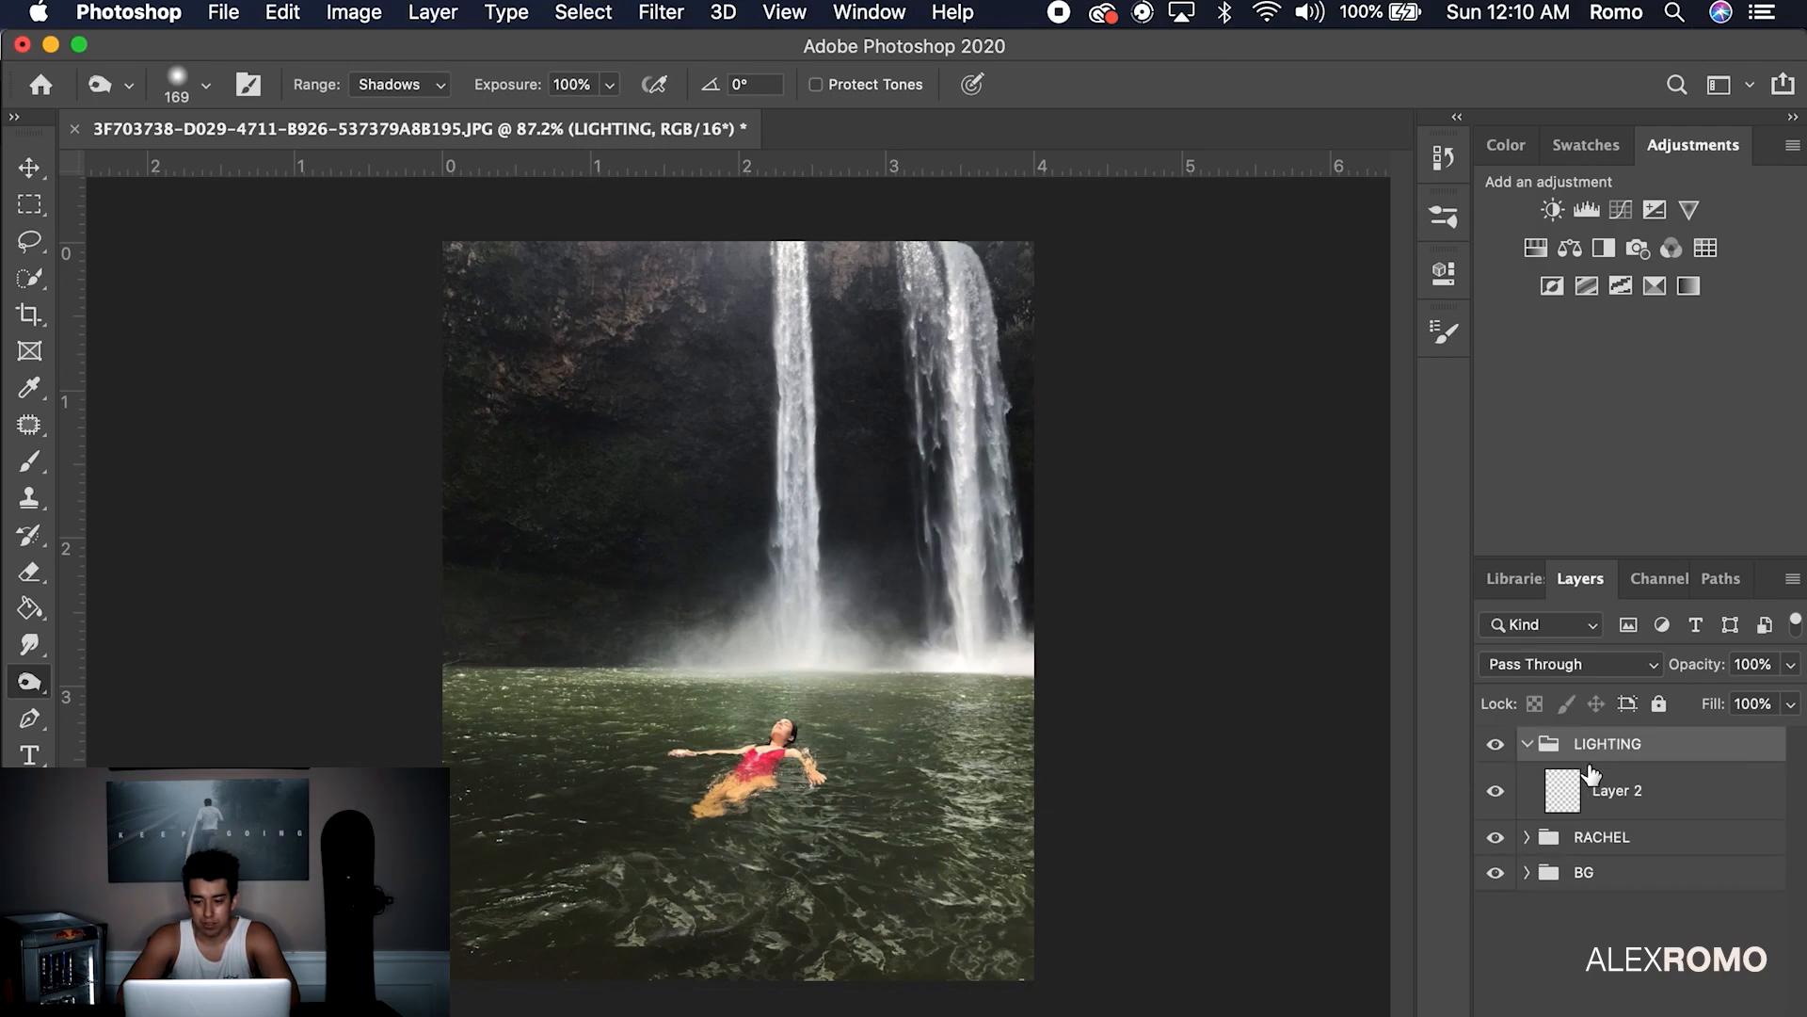
{"action": "left_click", "coordinate": [1605, 802]}
Set up a soft round brush at 348 px with 4% flow
{"action": "left_click", "coordinate": [29, 462]}
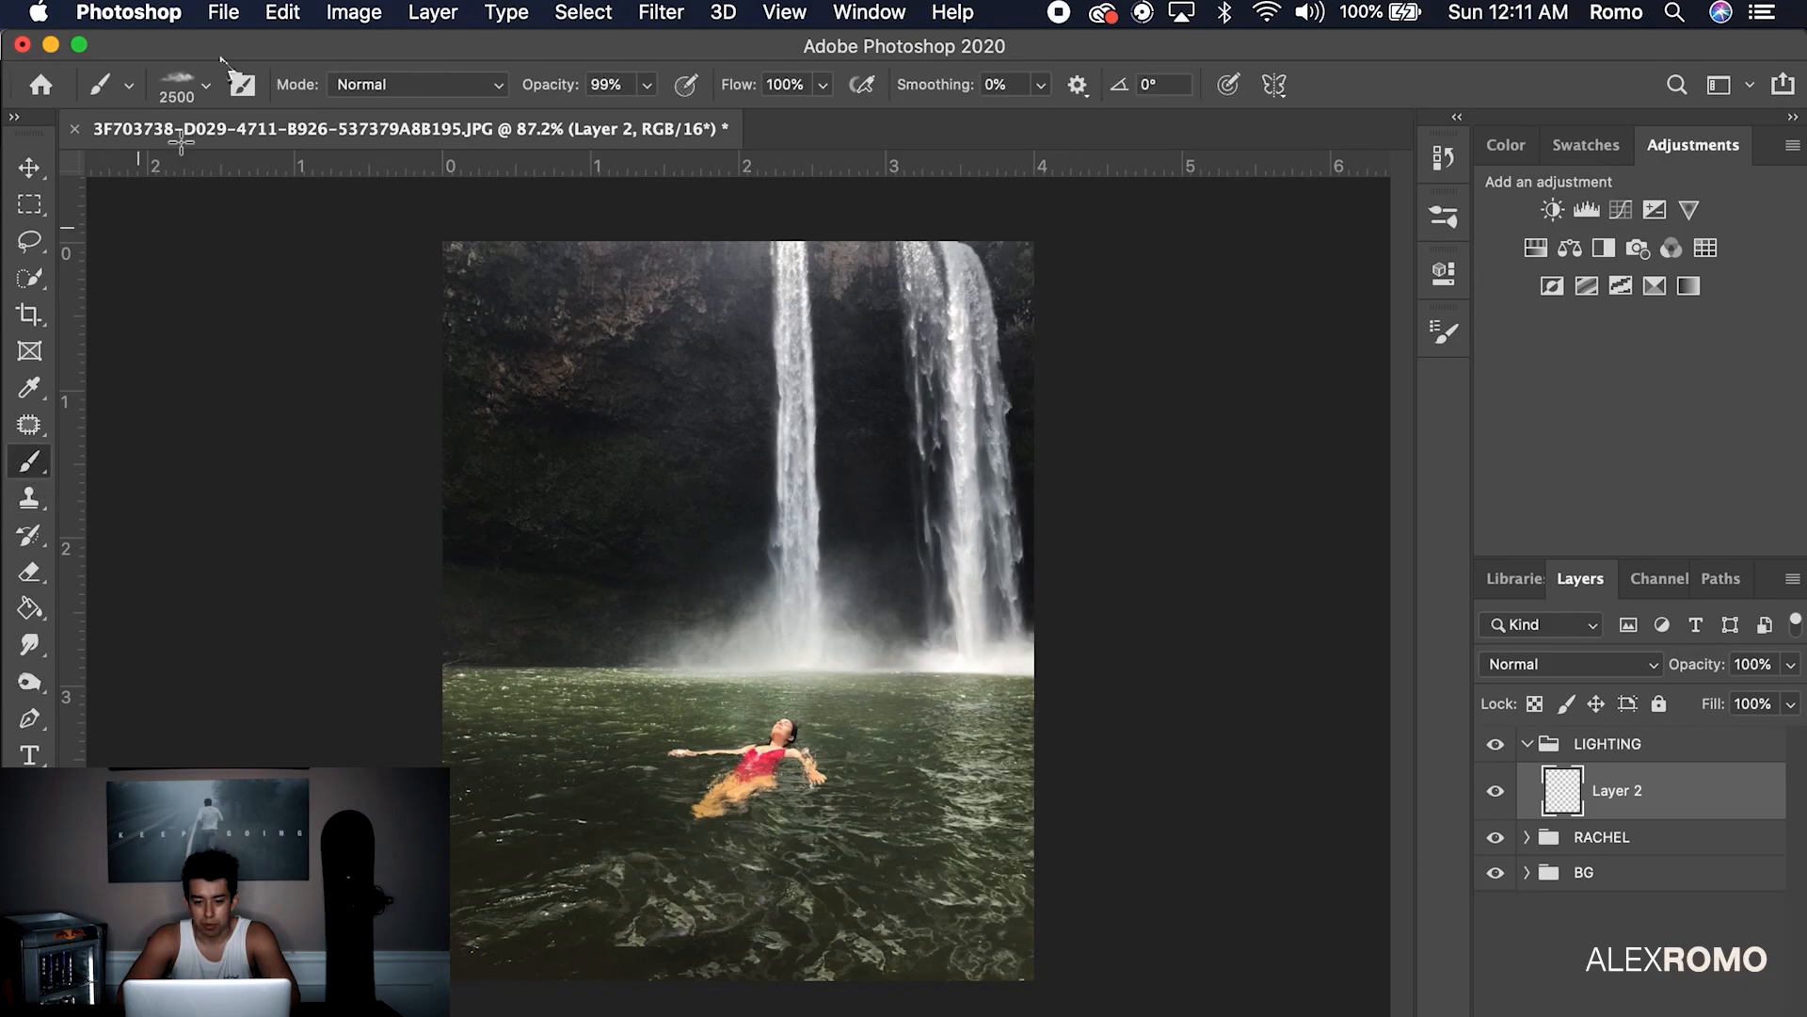
{"action": "left_click", "coordinate": [205, 85]}
{"action": "scroll", "coordinate": [290, 447], "scroll_direction": "up", "scroll_amount": 4}
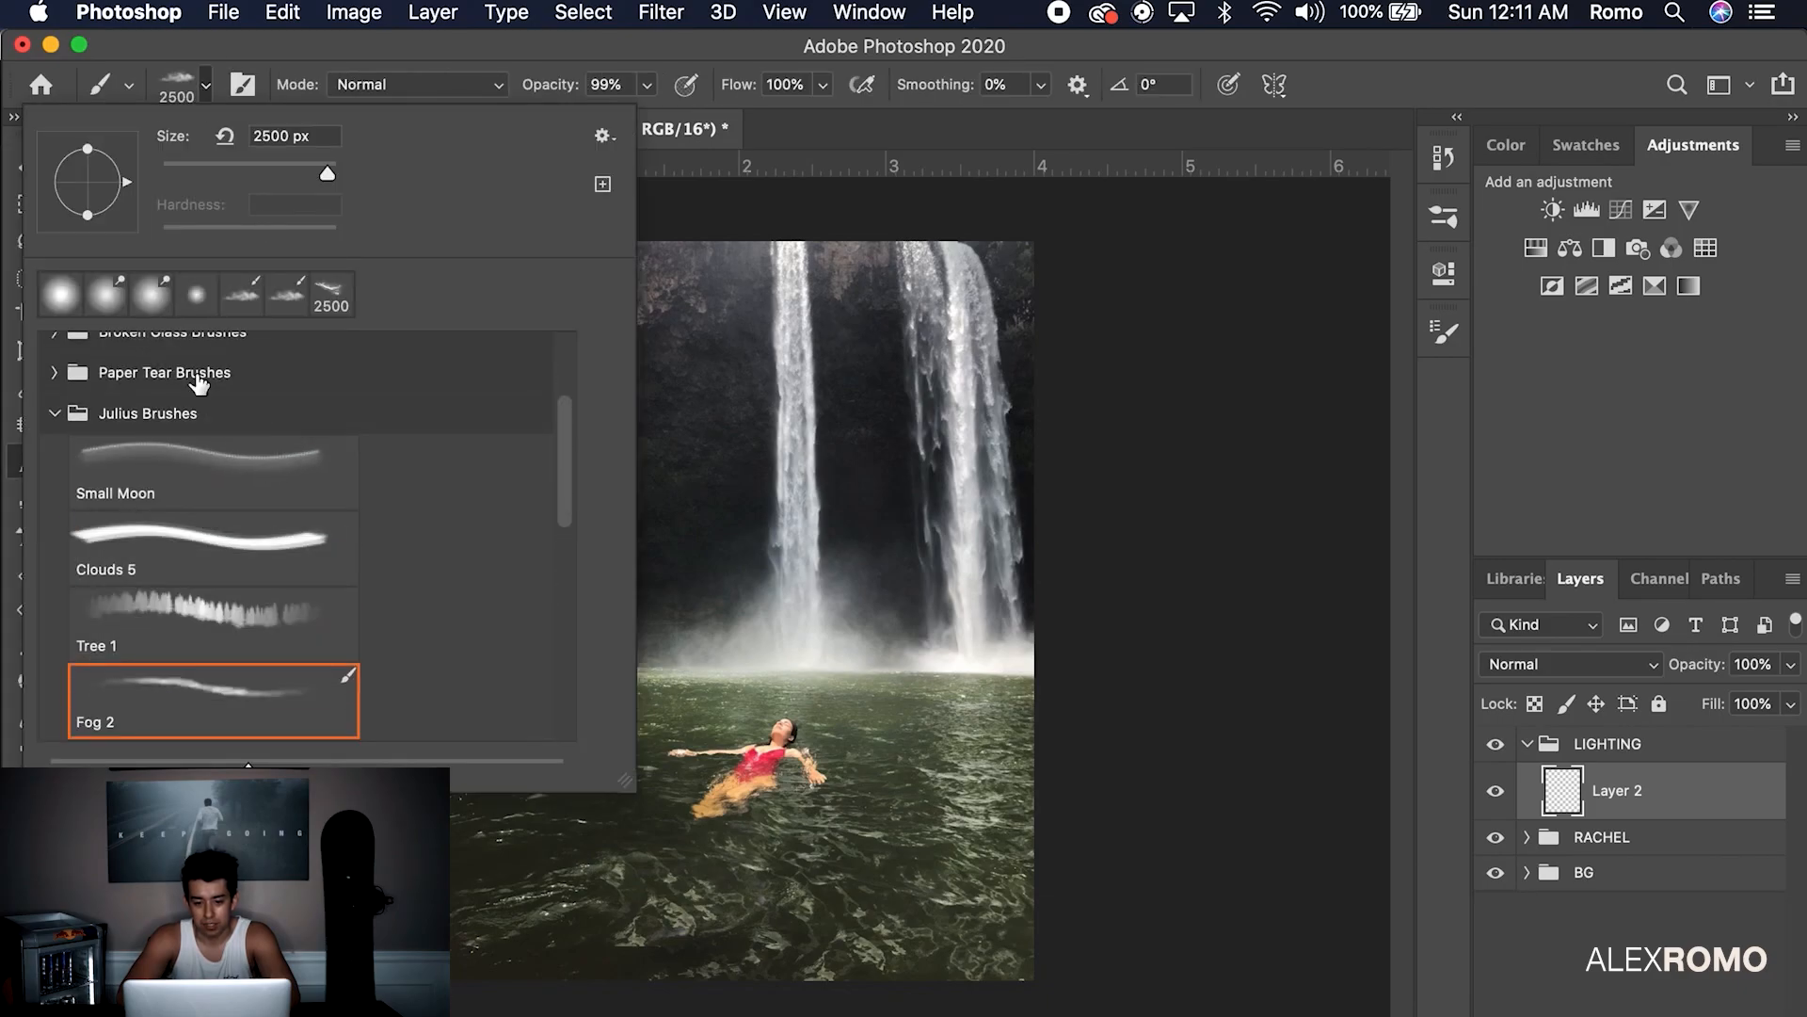
{"action": "left_click", "coordinate": [59, 295]}
{"action": "key", "text": "Return"}
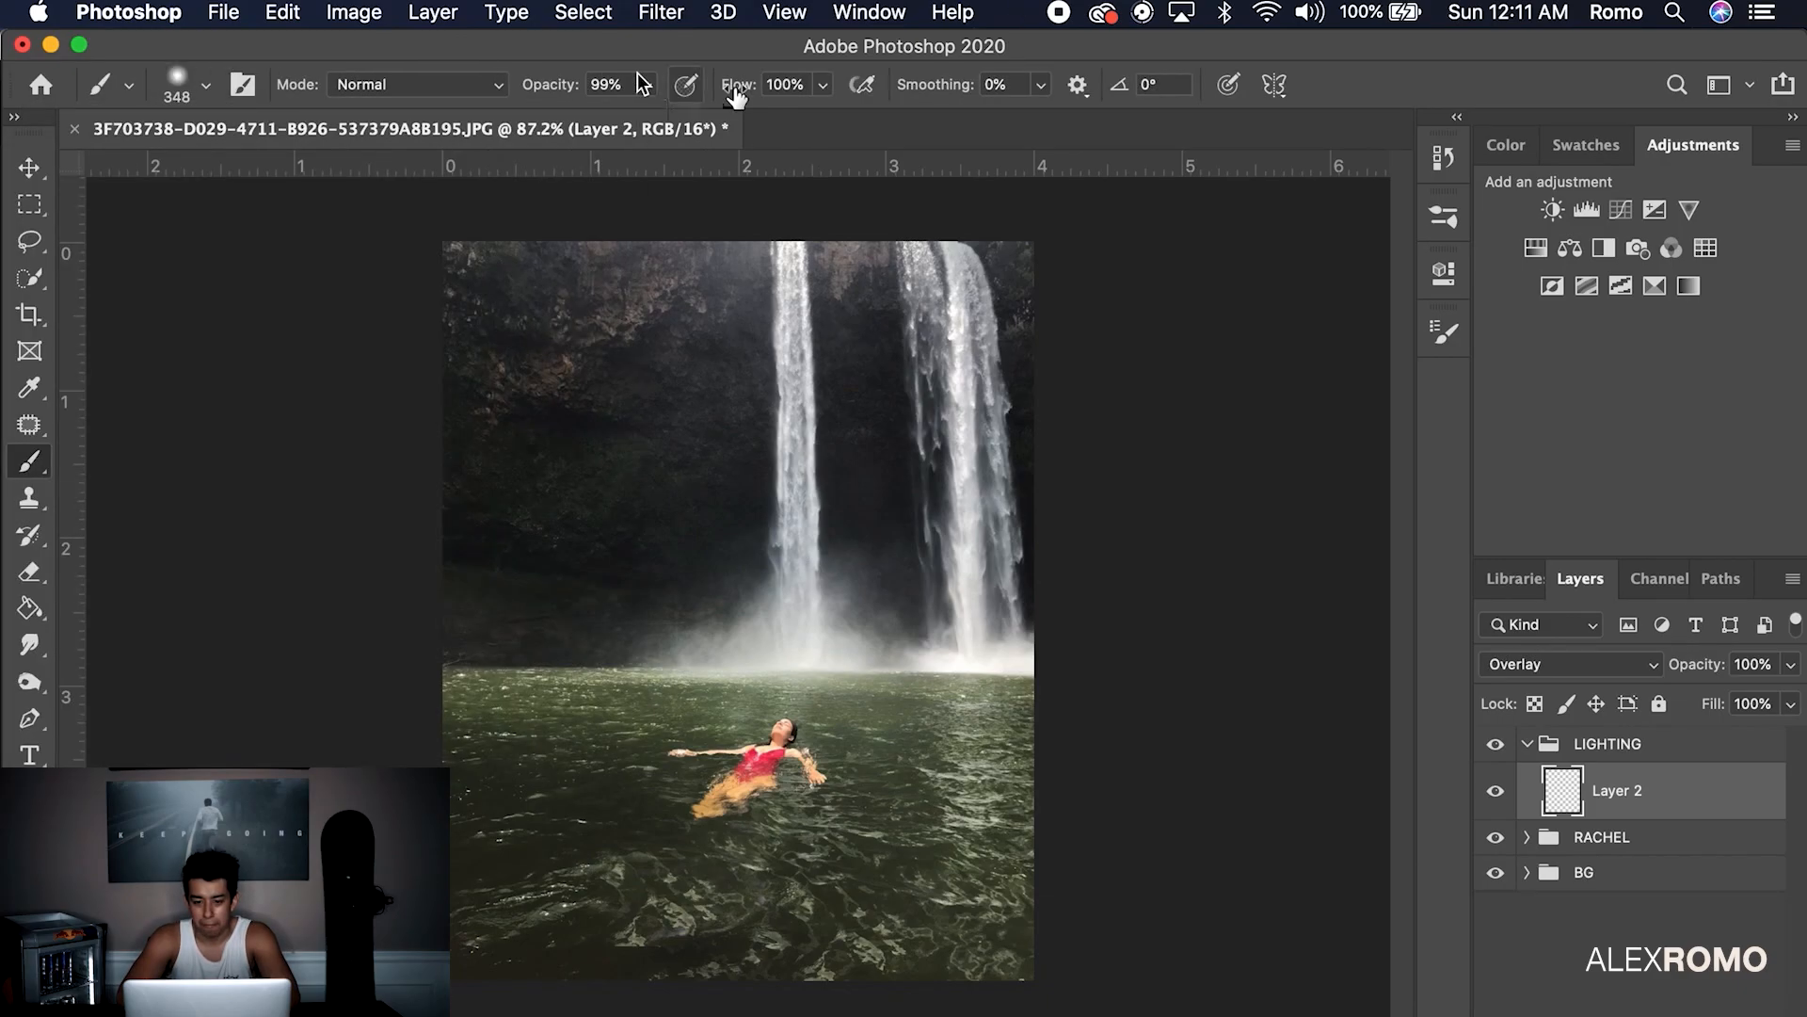
{"action": "left_click", "coordinate": [647, 86]}
{"action": "left_click_drag", "start_coordinate": [647, 115], "coordinate": [644, 114]}
{"action": "left_click", "coordinate": [823, 85]}
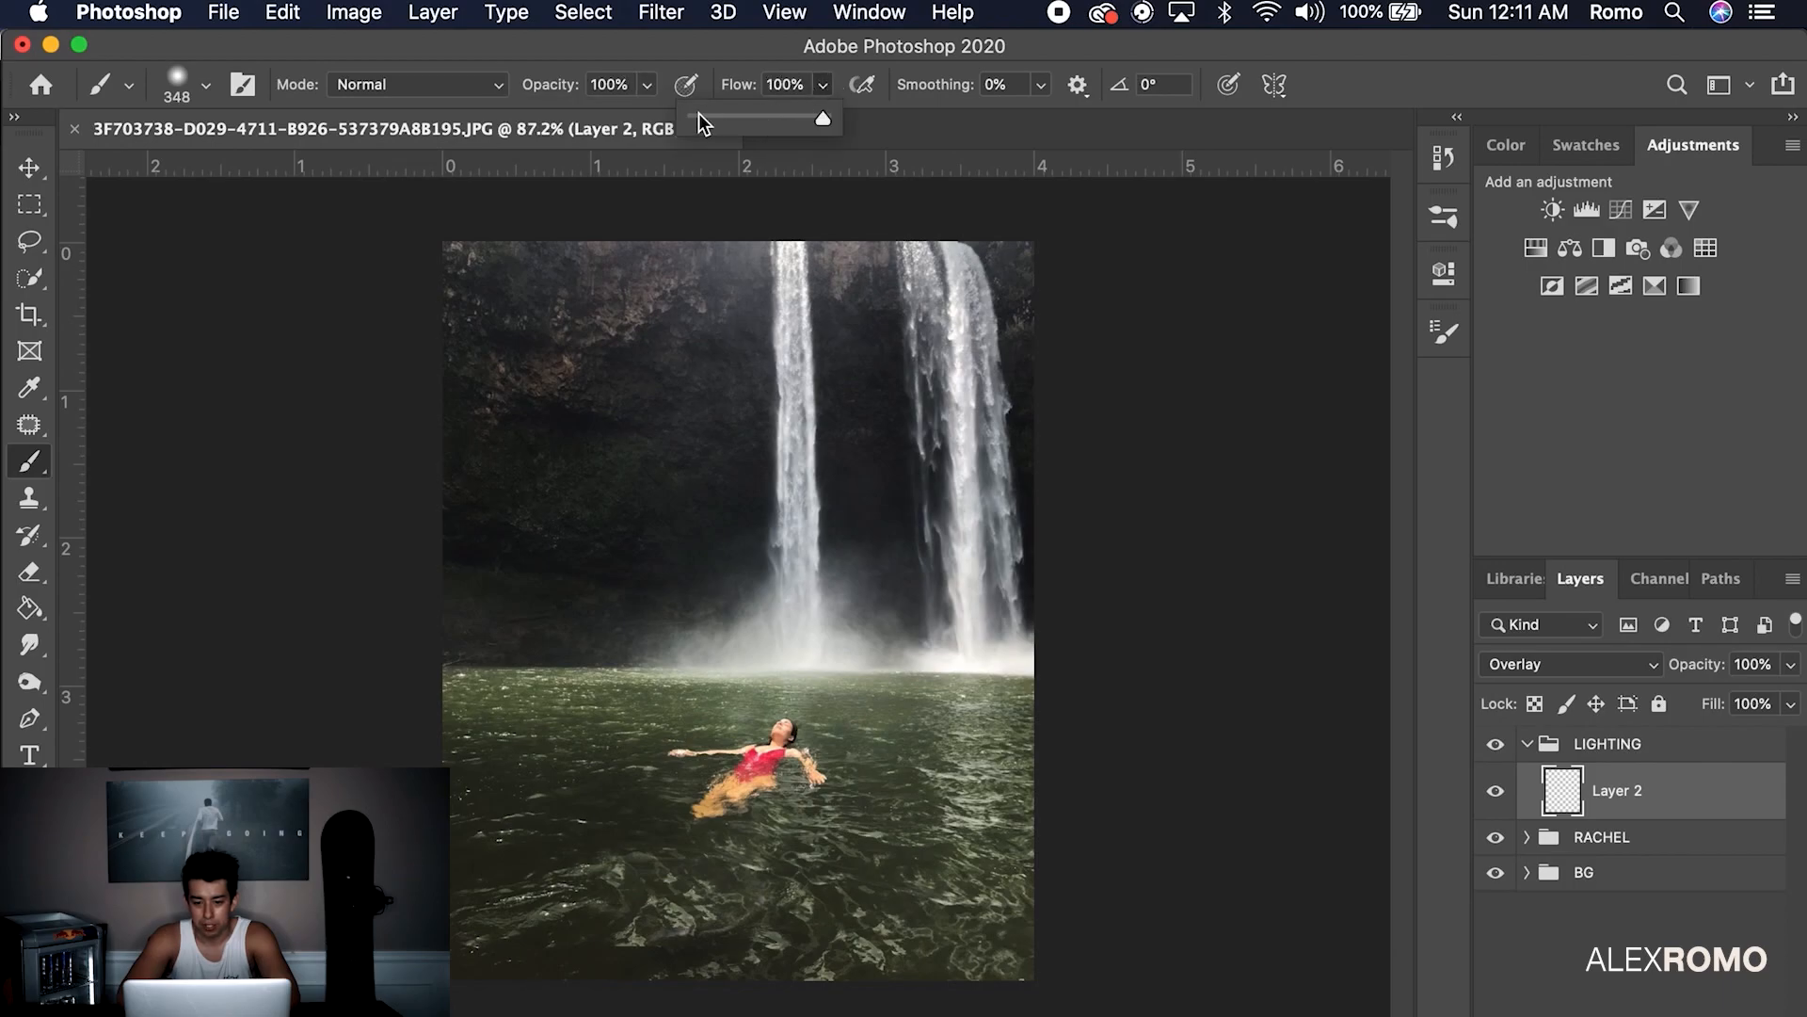
{"action": "key", "text": "Return"}
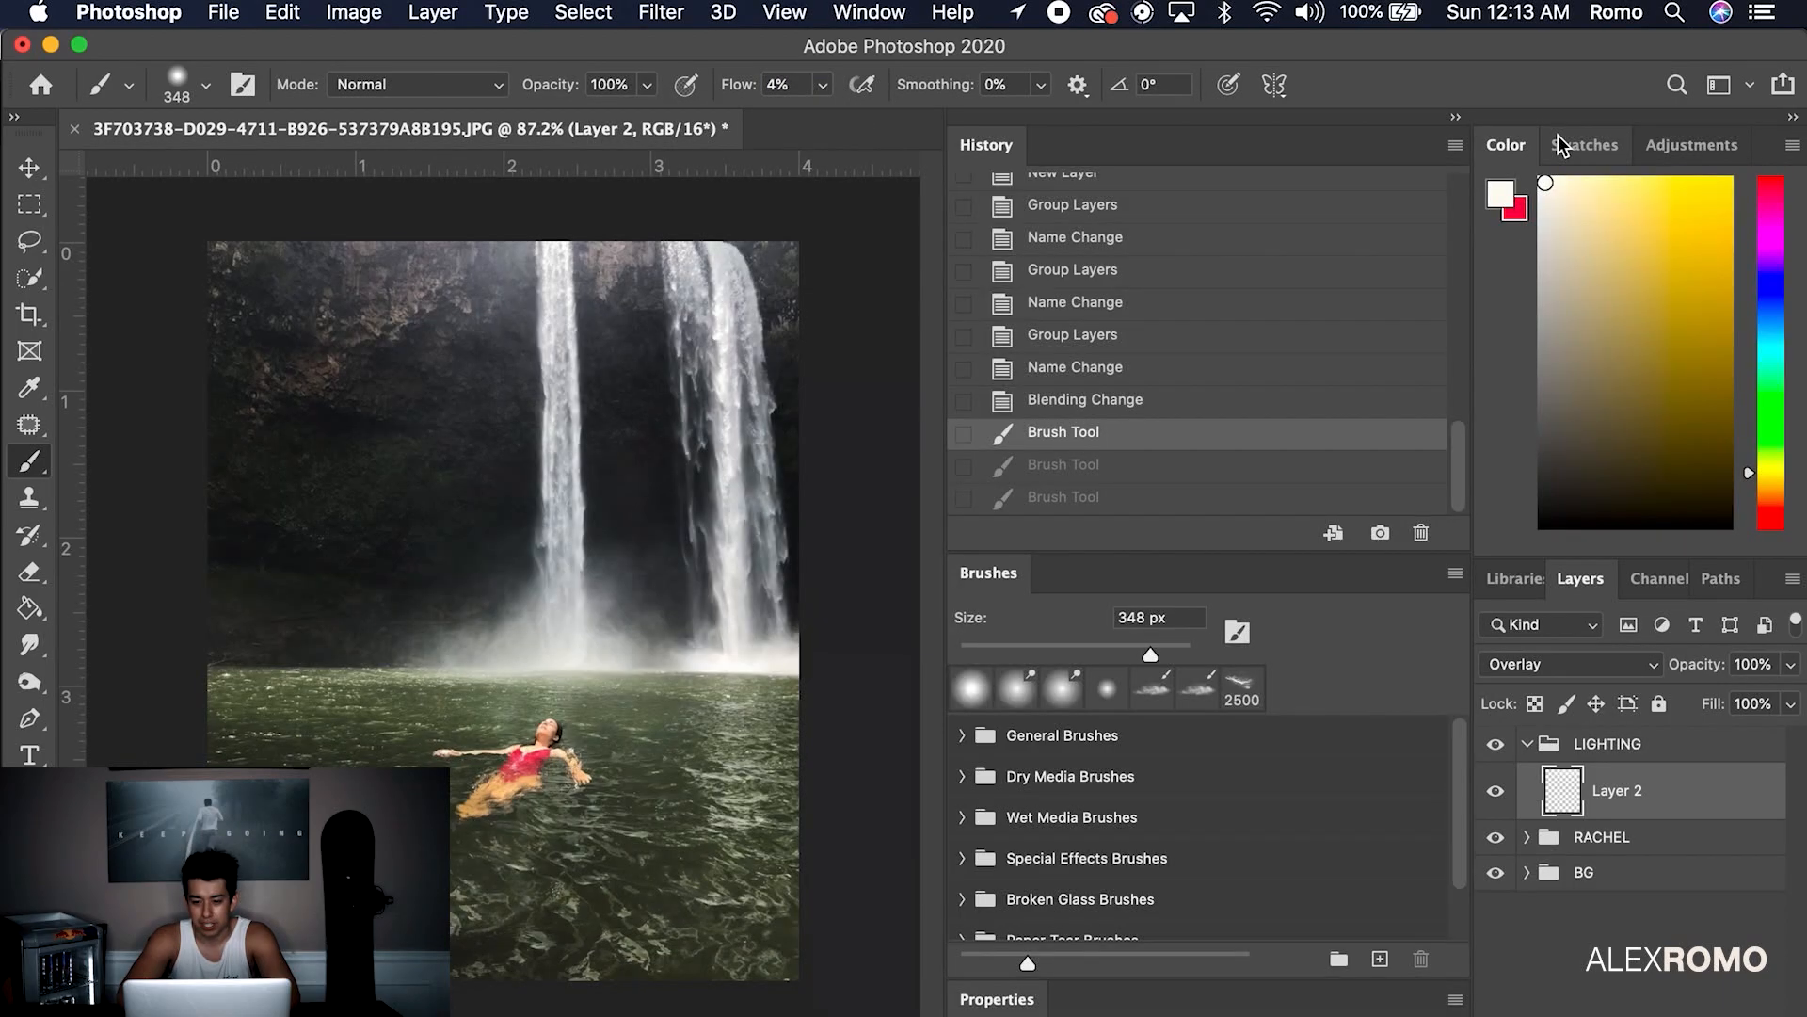
Paint soft white light over the waterfall, mist, rock and surrounding water, then add Layer 3
{"action": "mouse_move", "coordinate": [800, 254]}
{"action": "left_mouse_down"}
{"action": "mouse_move", "coordinate": [397, 288]}
{"action": "mouse_move", "coordinate": [489, 268]}
{"action": "left_mouse_up"}
{"action": "left_click_drag", "start_coordinate": [565, 383], "coordinate": [517, 510]}
{"action": "mouse_move", "coordinate": [463, 629]}
{"action": "left_mouse_down"}
{"action": "mouse_move", "coordinate": [479, 414]}
{"action": "mouse_move", "coordinate": [455, 362]}
{"action": "left_mouse_up"}
{"action": "mouse_move", "coordinate": [455, 262]}
{"action": "left_mouse_down"}
{"action": "mouse_move", "coordinate": [436, 364]}
{"action": "mouse_move", "coordinate": [541, 286]}
{"action": "mouse_move", "coordinate": [579, 452]}
{"action": "left_mouse_up"}
{"action": "left_click_drag", "start_coordinate": [607, 584], "coordinate": [610, 735]}
{"action": "mouse_move", "coordinate": [356, 727]}
{"action": "left_mouse_down"}
{"action": "mouse_move", "coordinate": [405, 715]}
{"action": "mouse_move", "coordinate": [376, 730]}
{"action": "left_mouse_up"}
{"action": "left_click_drag", "start_coordinate": [466, 770], "coordinate": [565, 734]}
{"action": "left_click_drag", "start_coordinate": [737, 647], "coordinate": [673, 678]}
{"action": "left_click_drag", "start_coordinate": [556, 931], "coordinate": [754, 744]}
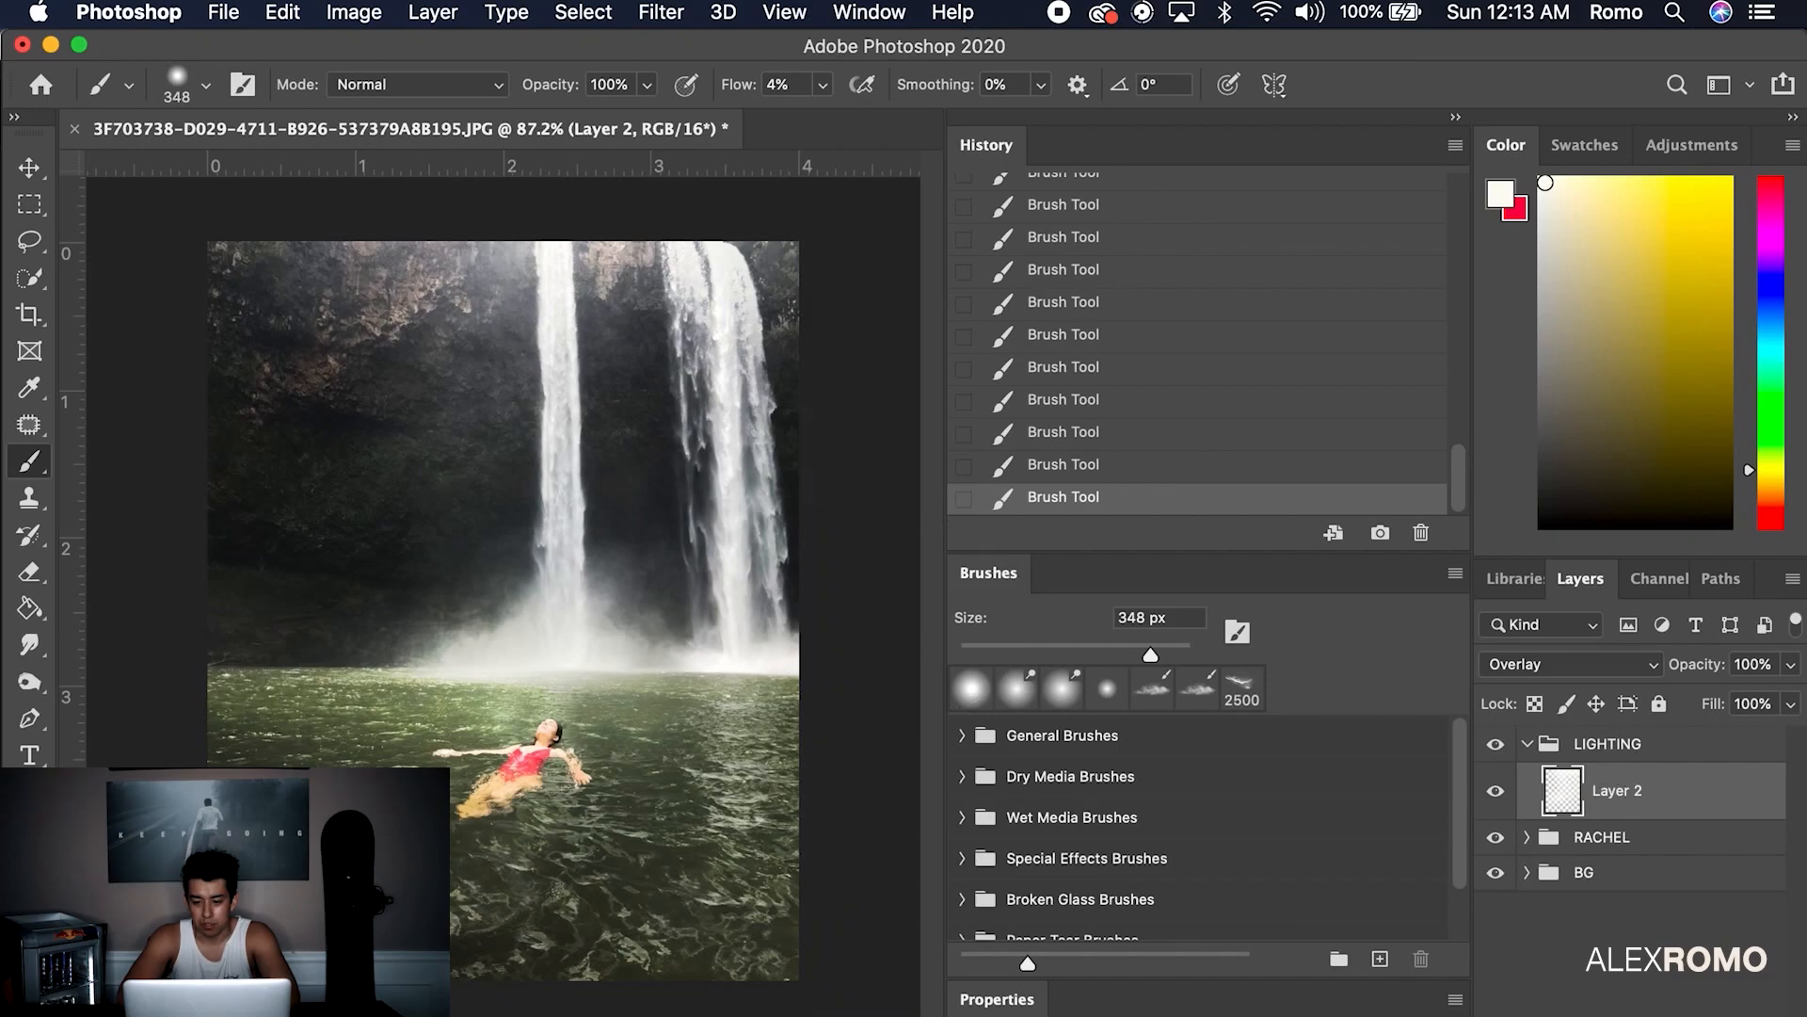
{"action": "key", "text": "alt+shift+super+n"}
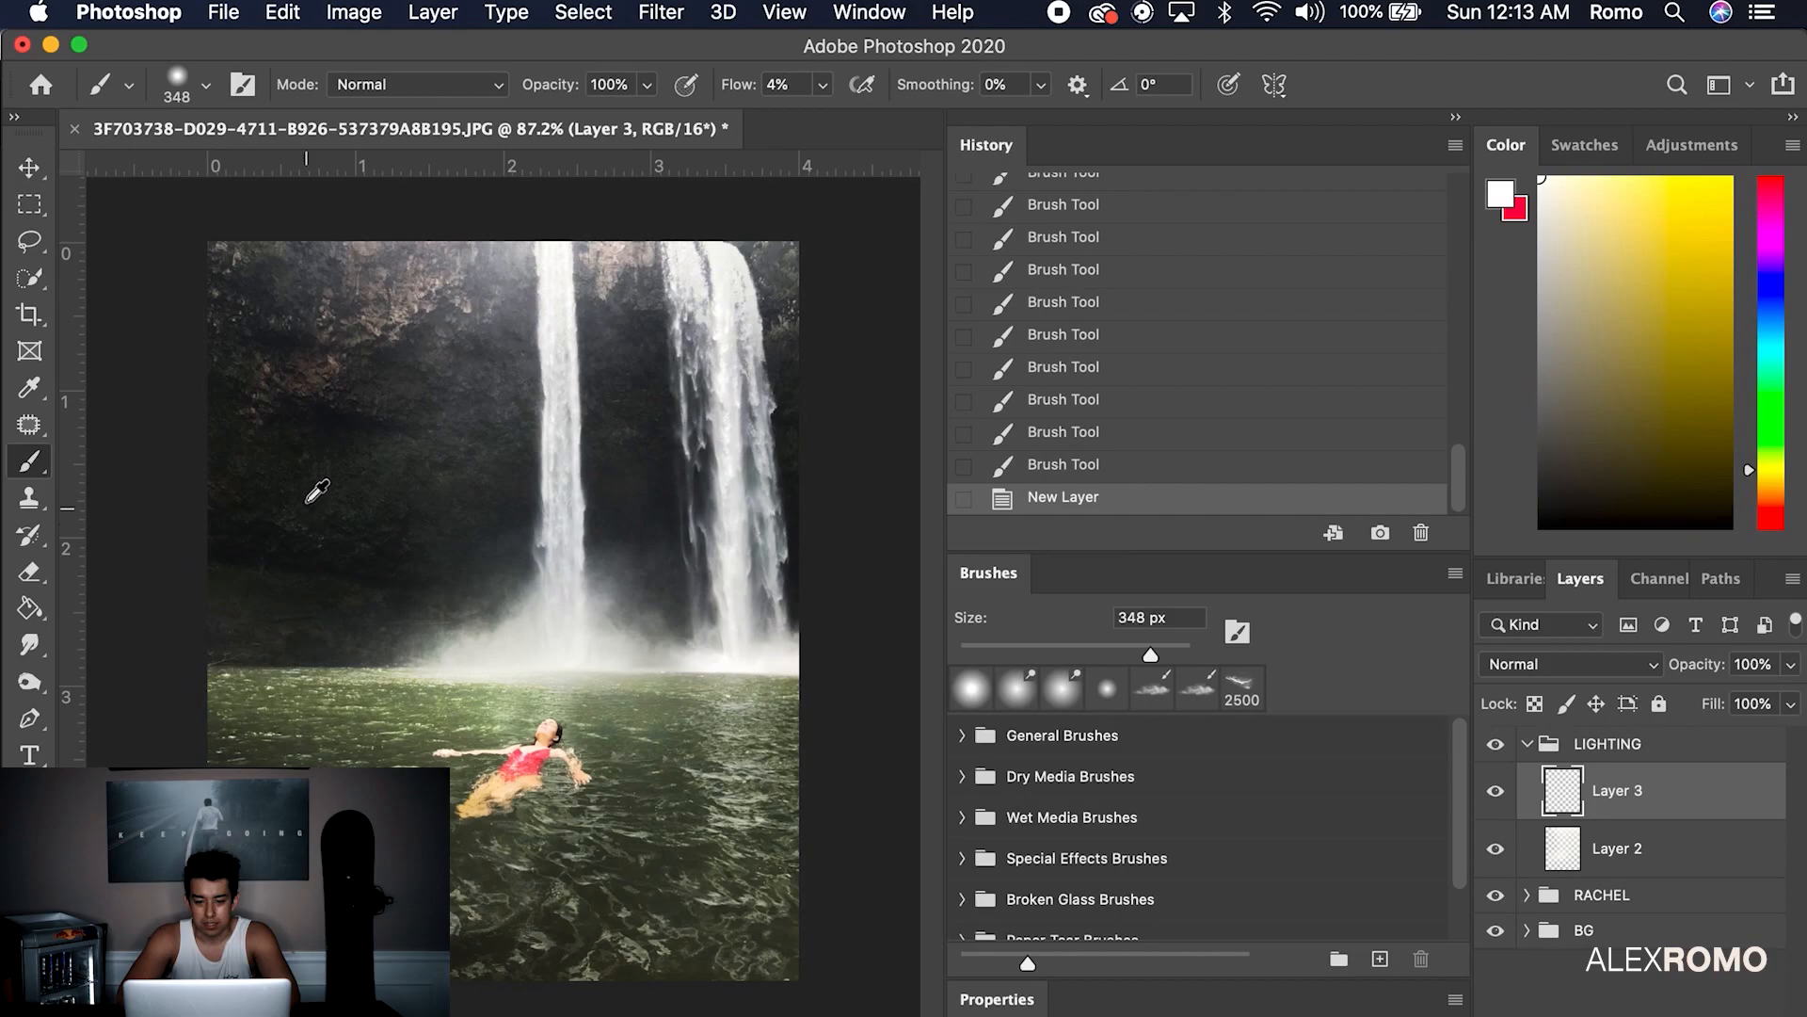
On Layer 3, paint dark rock-coloured strokes around the edges and water, then a soft light stroke
{"action": "left_click", "coordinate": [296, 468], "text": "alt"}
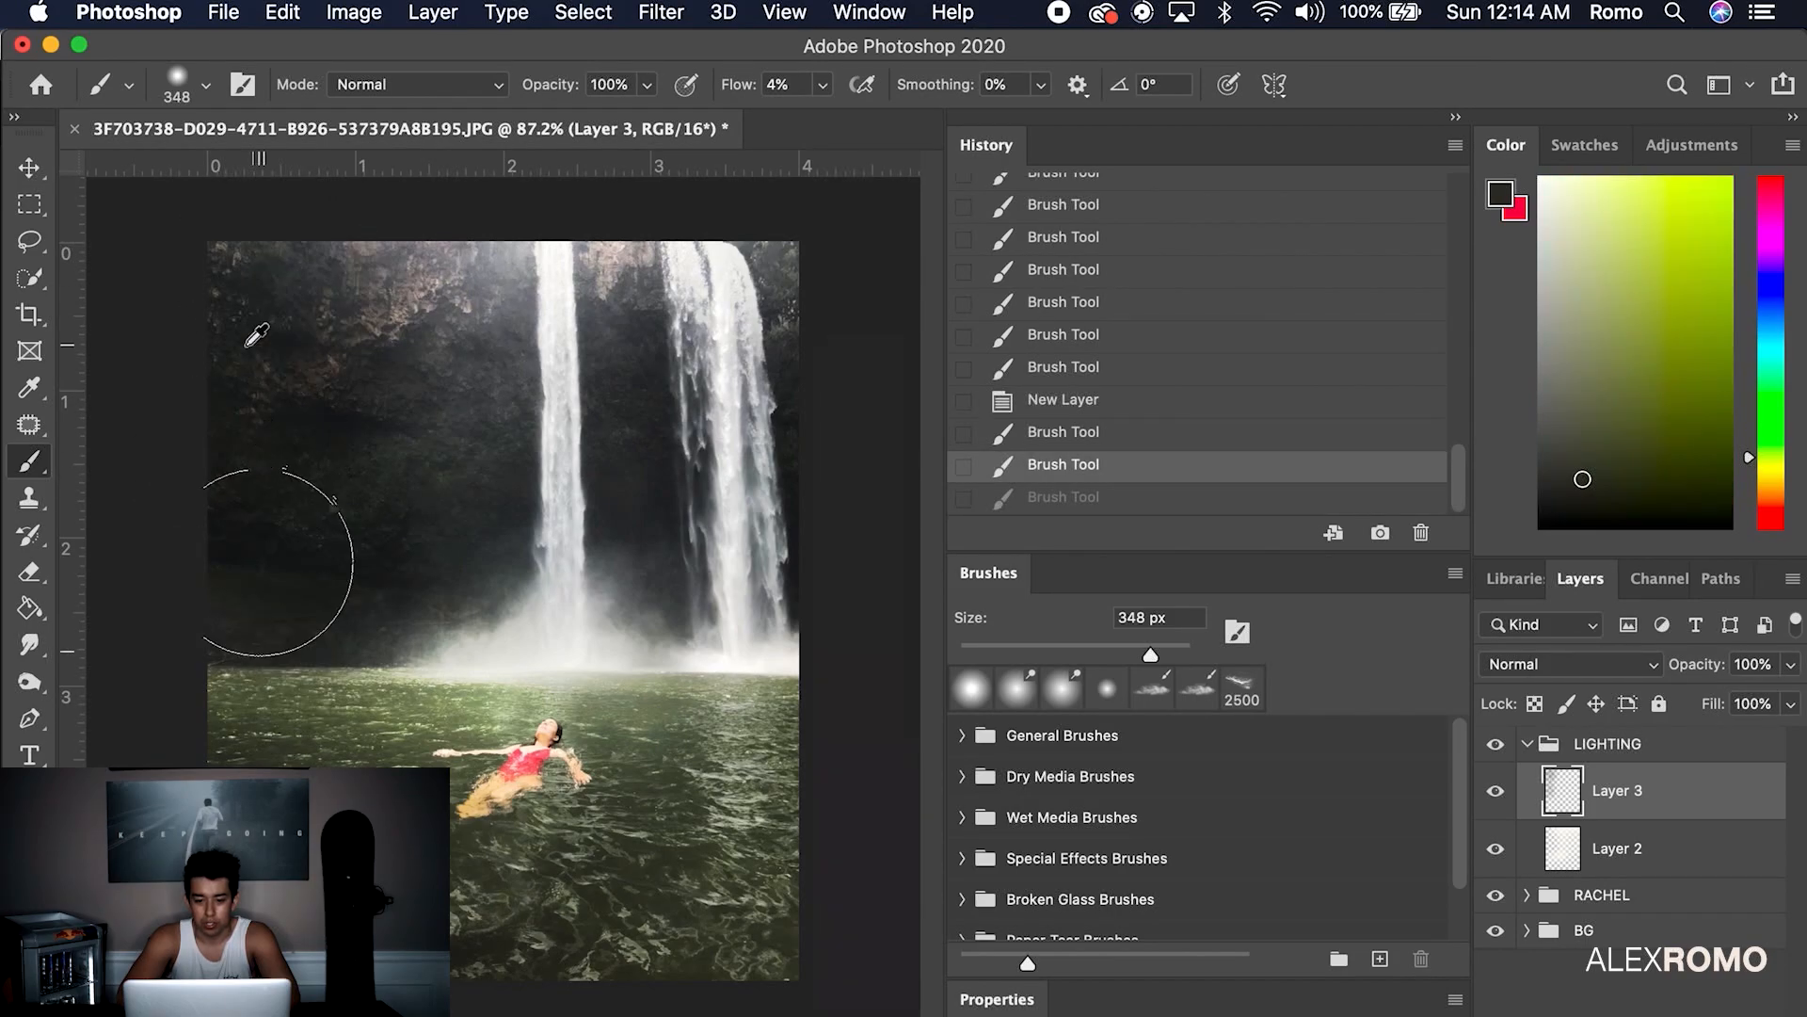
{"action": "left_click", "coordinate": [247, 345], "text": "alt"}
{"action": "mouse_move", "coordinate": [303, 239]}
{"action": "left_mouse_down"}
{"action": "mouse_move", "coordinate": [446, 242]}
{"action": "mouse_move", "coordinate": [490, 221]}
{"action": "left_mouse_up"}
{"action": "left_click_drag", "start_coordinate": [769, 273], "coordinate": [788, 325]}
{"action": "left_click_drag", "start_coordinate": [829, 630], "coordinate": [793, 753]}
{"action": "mouse_move", "coordinate": [794, 758]}
{"action": "left_mouse_down"}
{"action": "mouse_move", "coordinate": [758, 909]}
{"action": "mouse_move", "coordinate": [600, 944]}
{"action": "left_mouse_up"}
{"action": "mouse_move", "coordinate": [704, 742]}
{"action": "left_mouse_down"}
{"action": "mouse_move", "coordinate": [622, 750]}
{"action": "mouse_move", "coordinate": [649, 790]}
{"action": "left_mouse_up"}
{"action": "left_click_drag", "start_coordinate": [508, 819], "coordinate": [525, 797]}
{"action": "key", "text": "super+z"}
{"action": "key", "text": "super+z"}
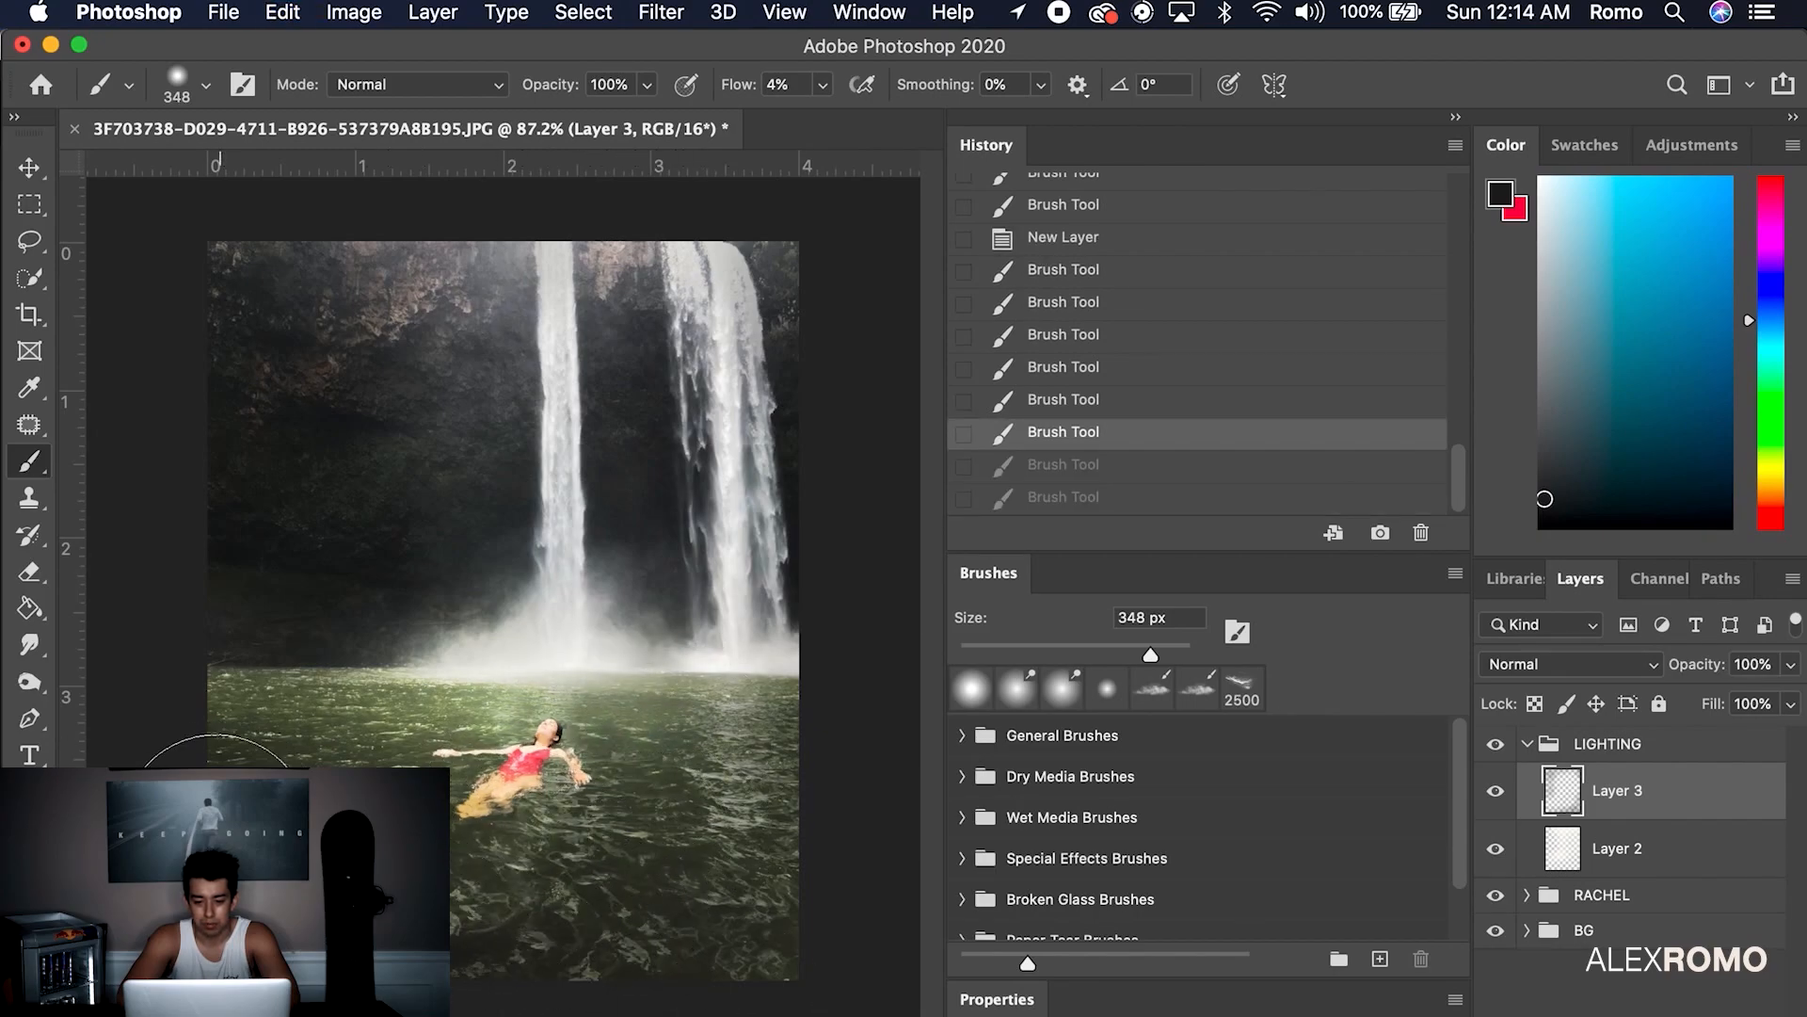
{"action": "left_click", "coordinate": [260, 783], "text": "alt"}
{"action": "key", "text": "super+shift+z"}
{"action": "key", "text": "super+shift+z"}
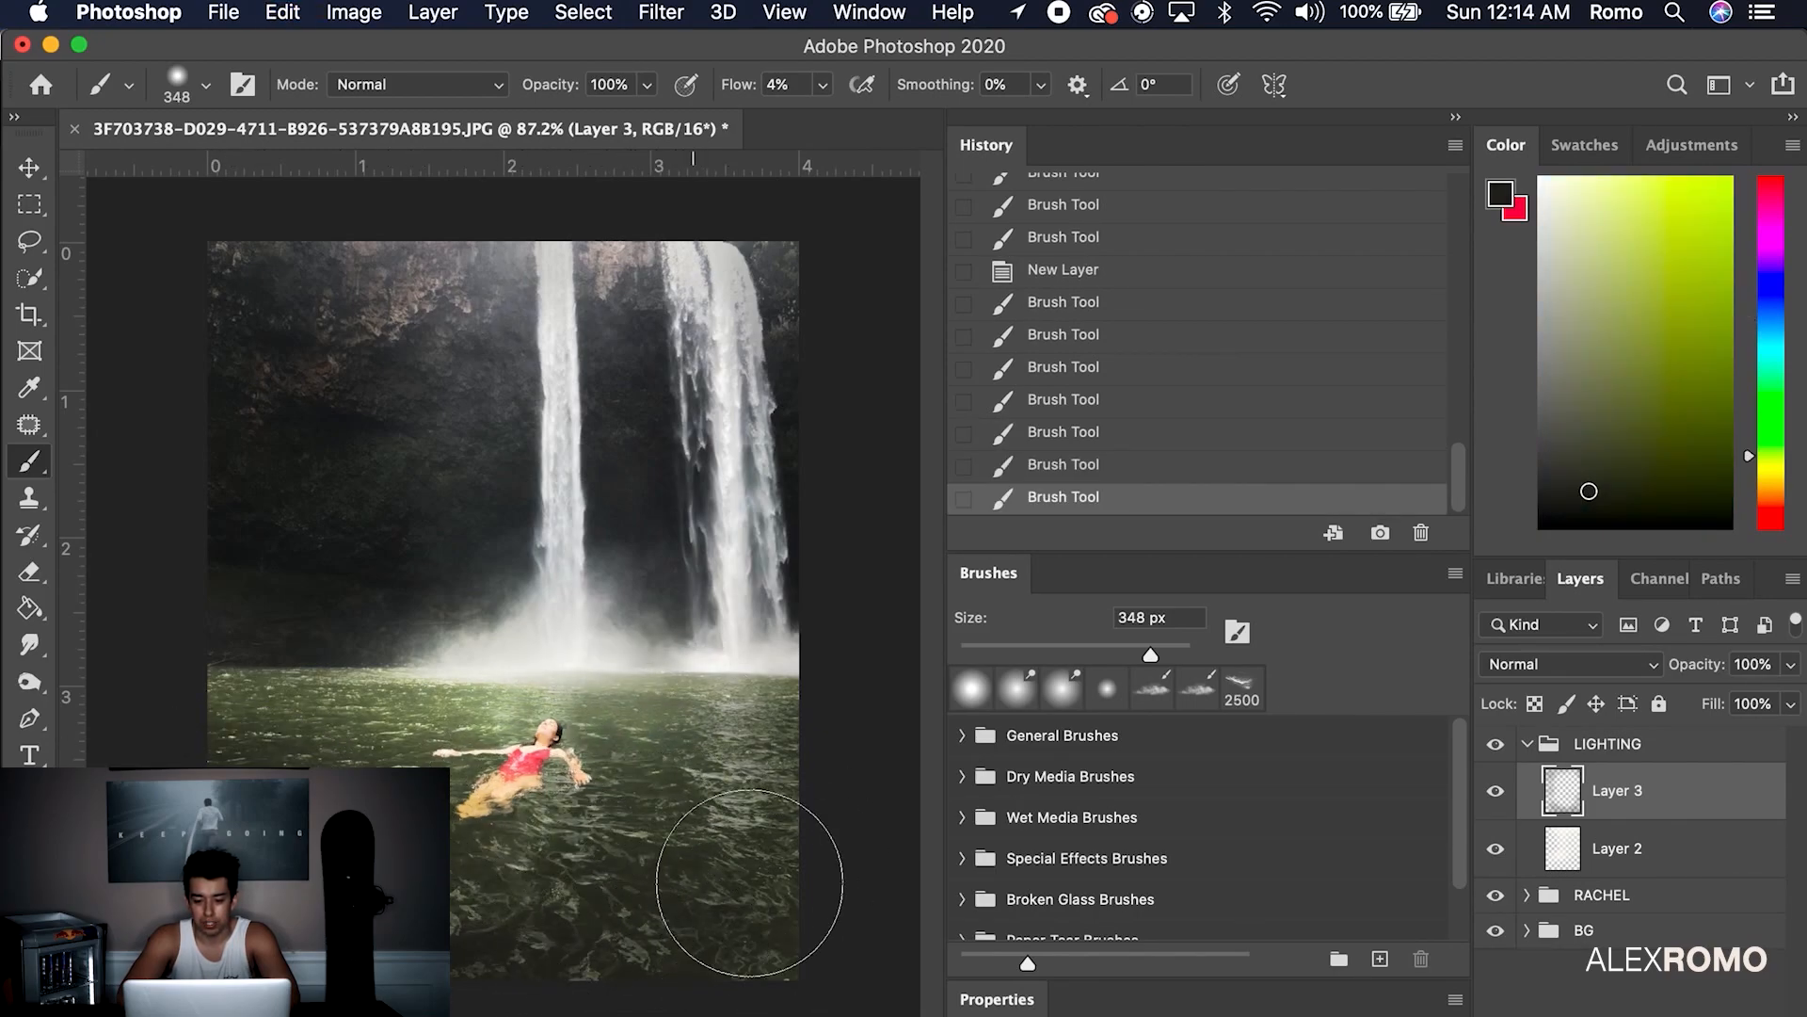
{"action": "left_click_drag", "start_coordinate": [251, 692], "coordinate": [226, 633]}
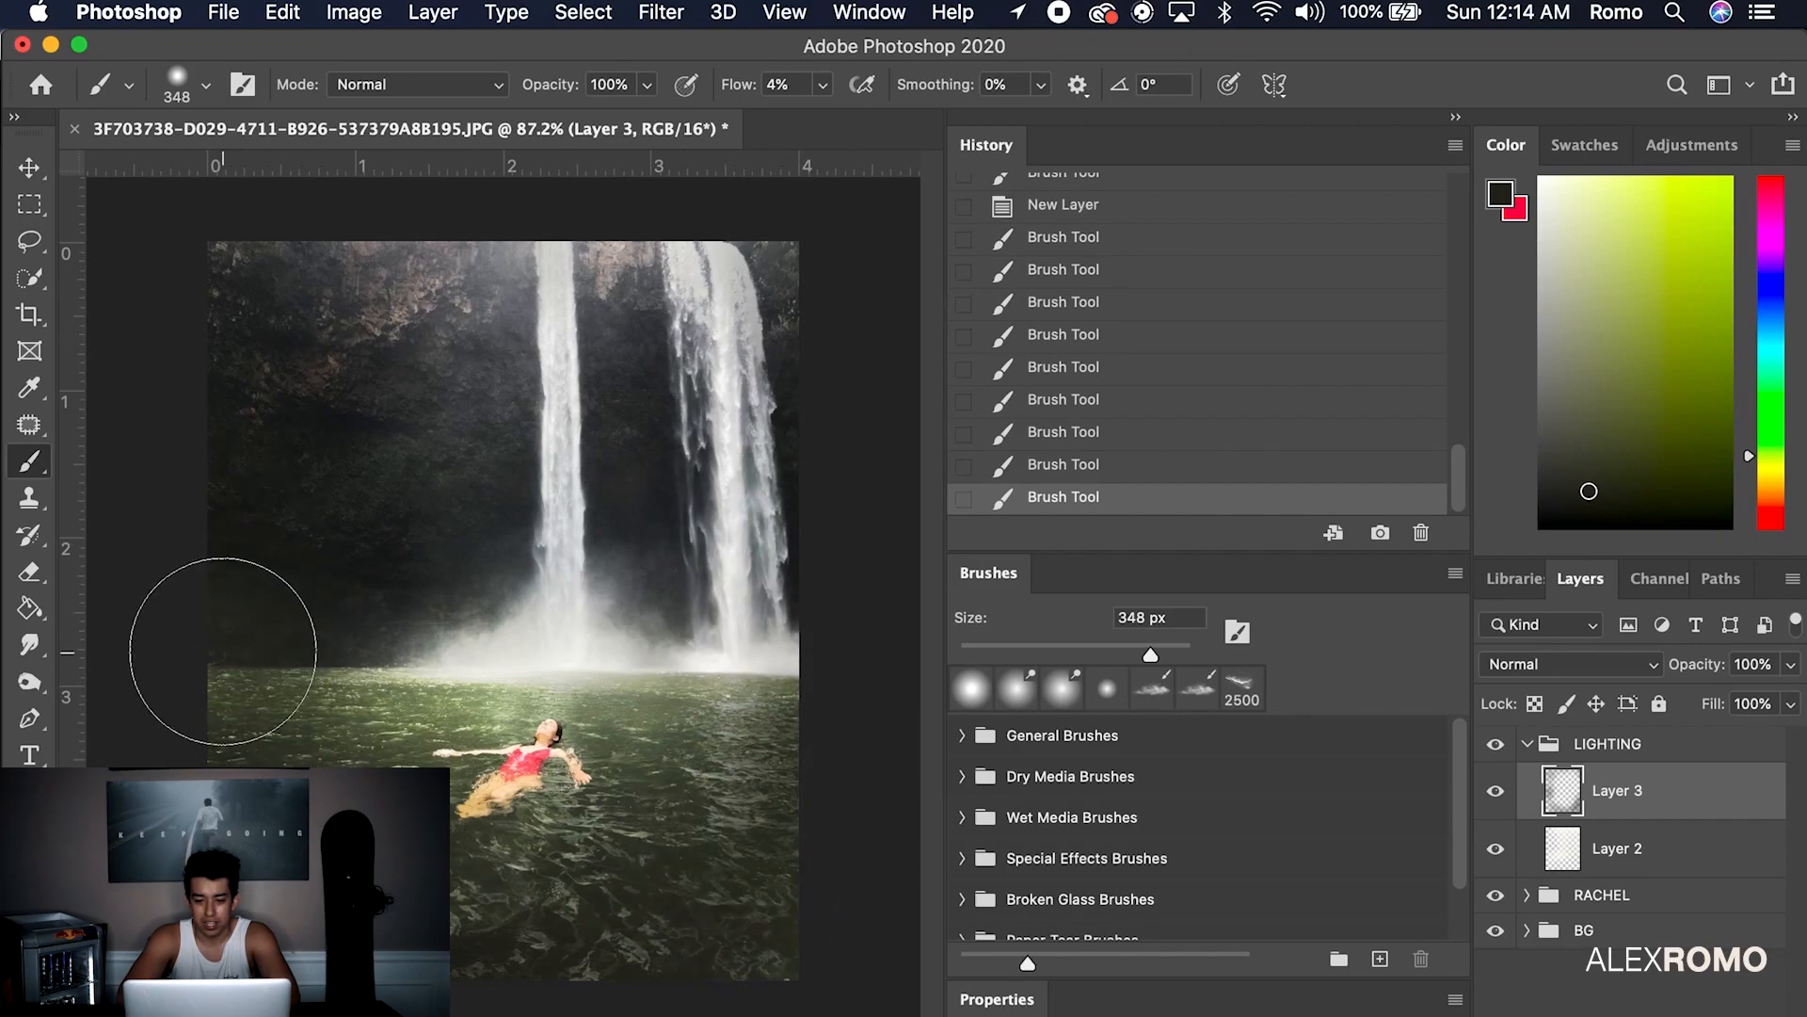
On Layer 2, erase the overlay light over the mist and along the waterline
{"action": "left_click", "coordinate": [1612, 843]}
{"action": "left_click", "coordinate": [32, 570]}
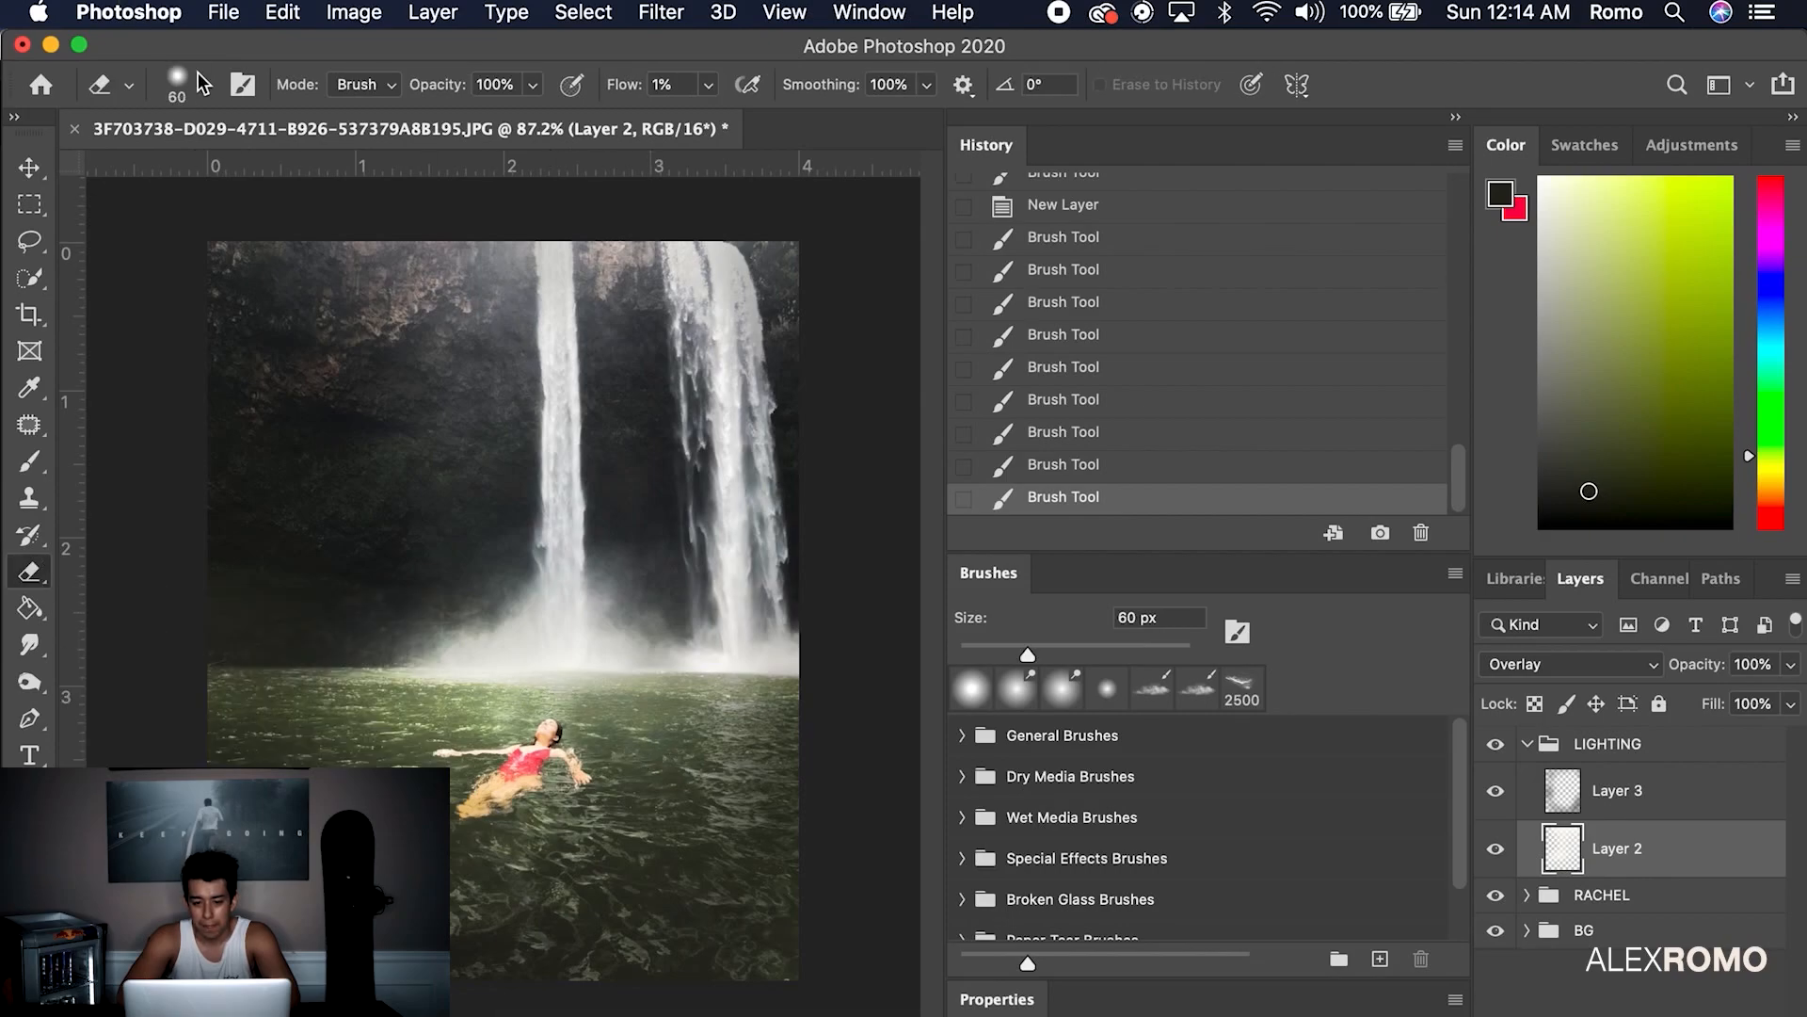
{"action": "left_click", "coordinate": [204, 87]}
{"action": "left_click", "coordinate": [196, 94]}
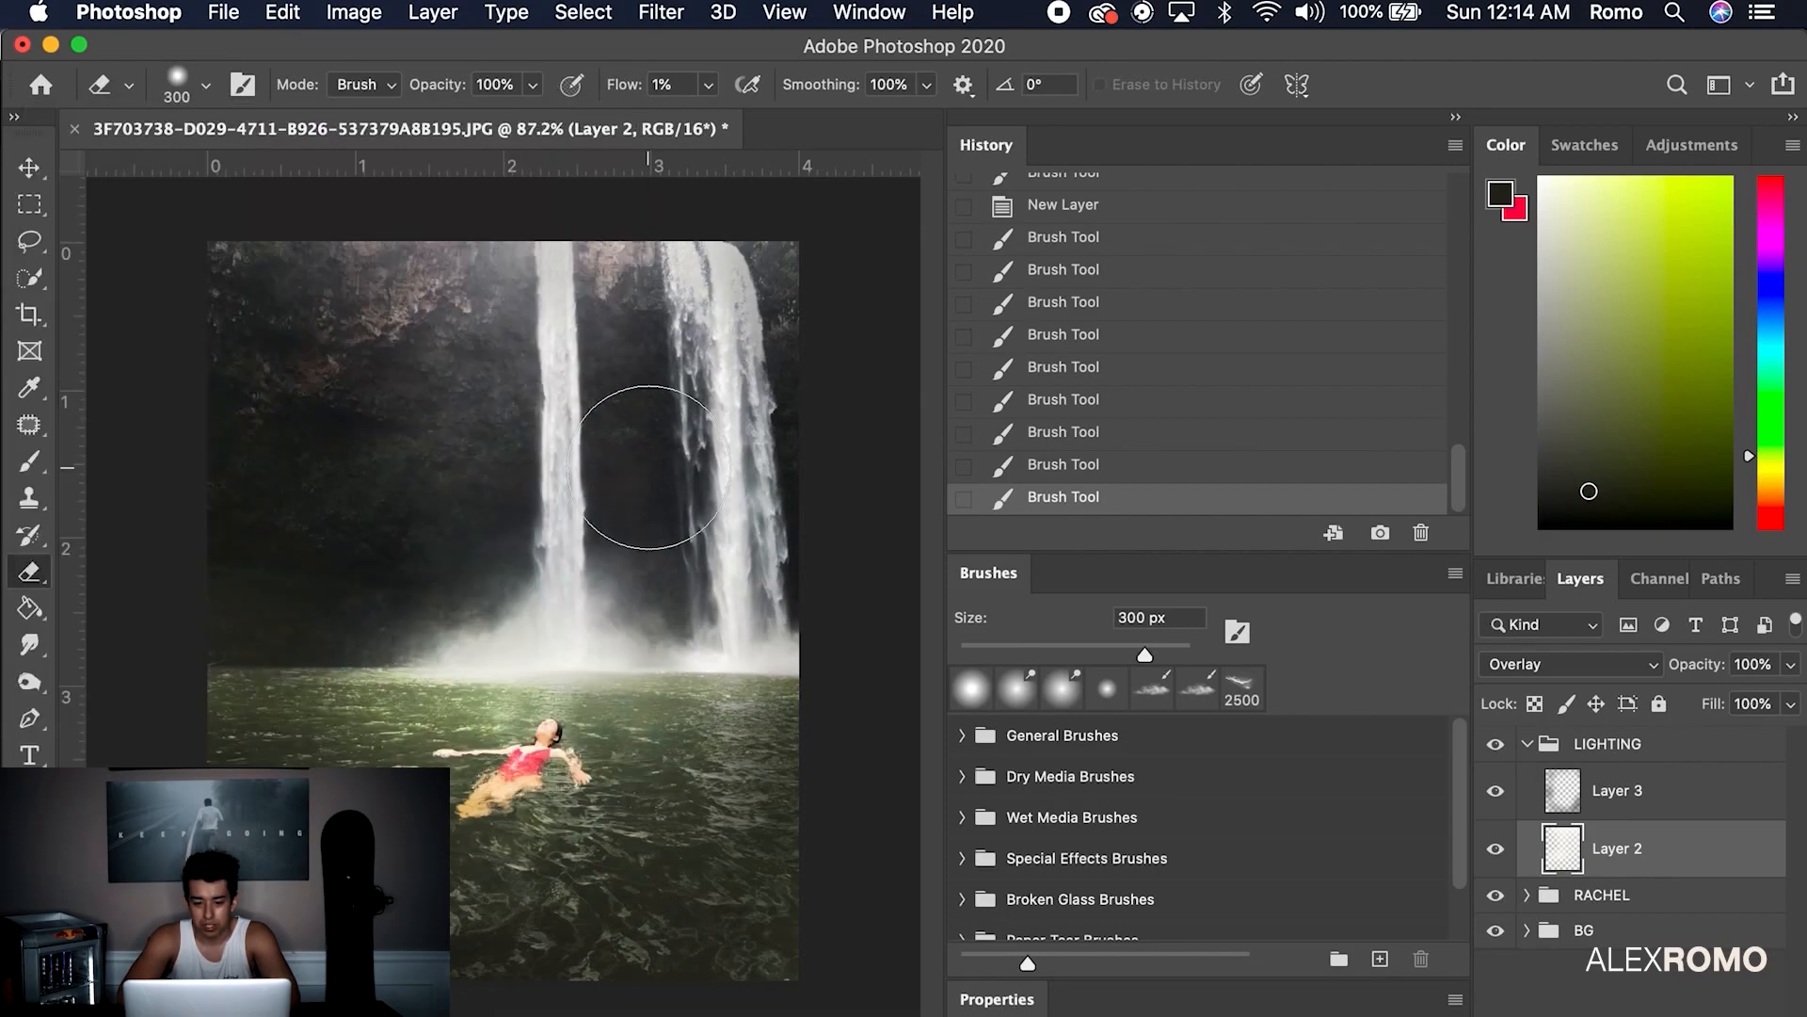
{"action": "key", "text": "super+z"}
{"action": "mouse_move", "coordinate": [470, 743]}
{"action": "left_mouse_down"}
{"action": "mouse_move", "coordinate": [513, 697]}
{"action": "mouse_move", "coordinate": [475, 701]}
{"action": "left_mouse_up"}
{"action": "key", "text": "super+z"}
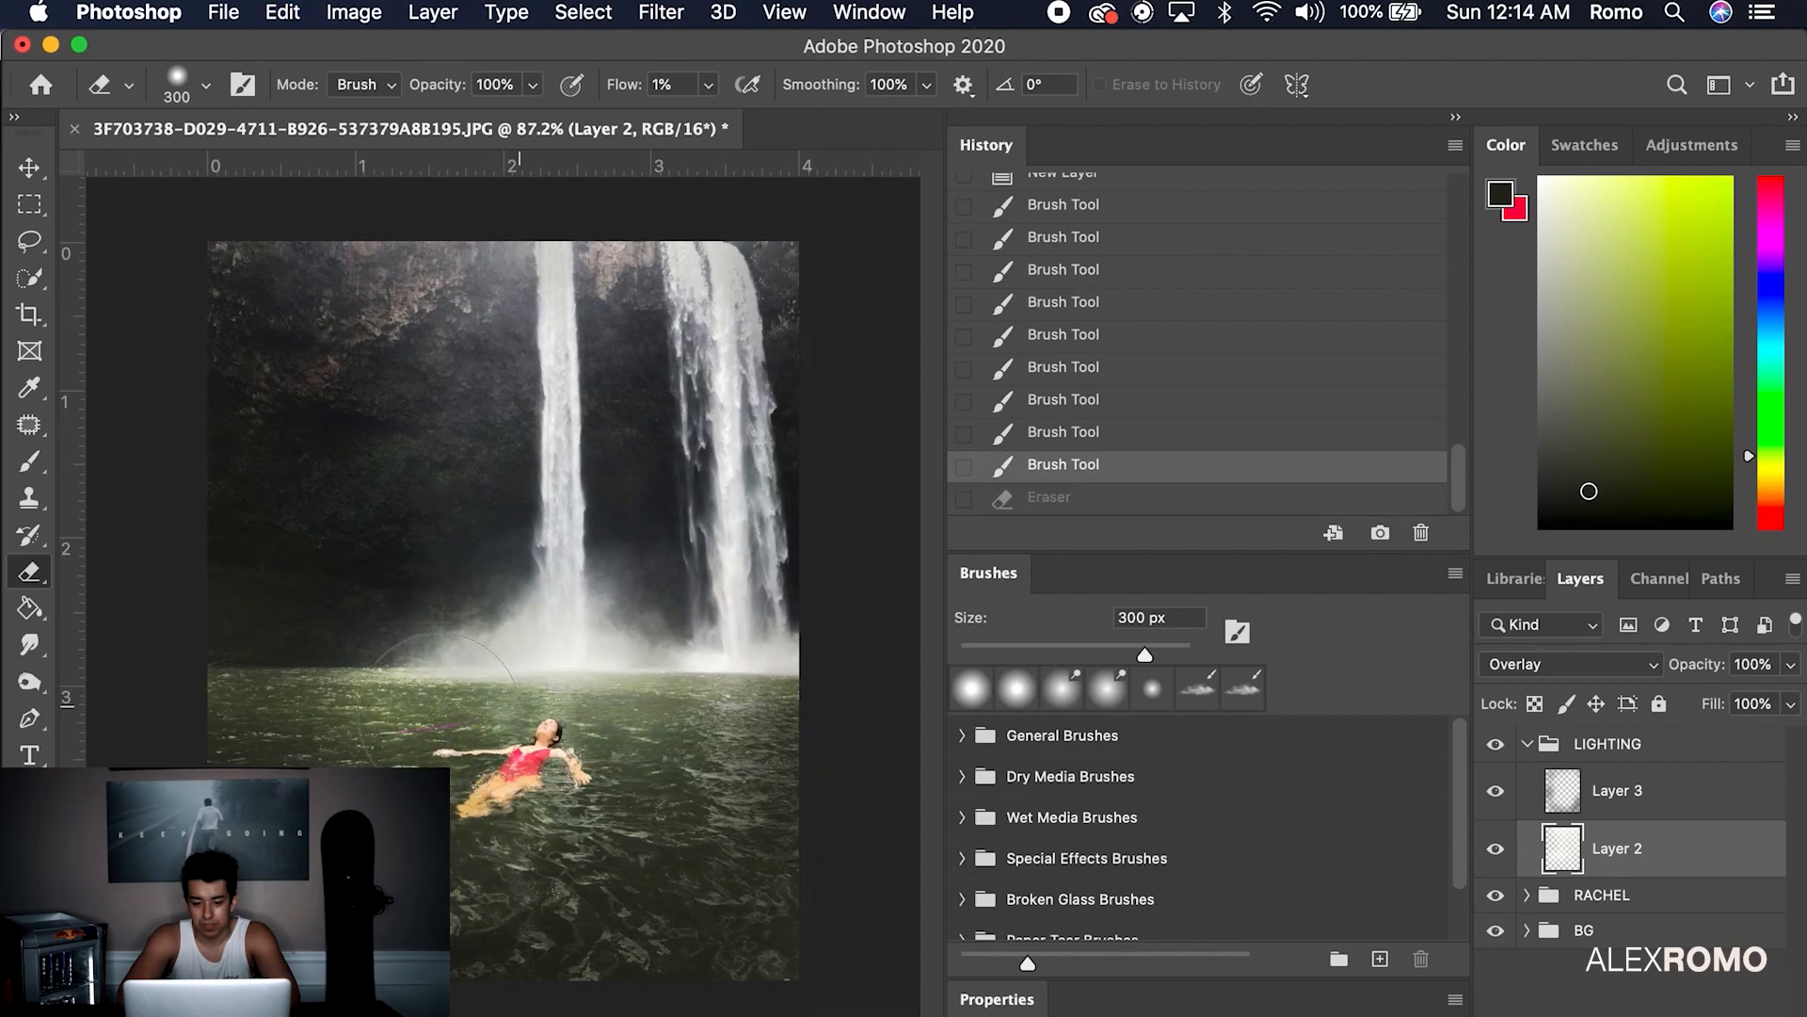
{"action": "mouse_move", "coordinate": [378, 737]}
{"action": "left_mouse_down"}
{"action": "mouse_move", "coordinate": [504, 682]}
{"action": "mouse_move", "coordinate": [810, 718]}
{"action": "left_mouse_up"}
{"action": "left_click_drag", "start_coordinate": [534, 641], "coordinate": [847, 663]}
Toggle the LIGHTING group off and on to compare the result
{"action": "left_click", "coordinate": [1496, 744]}
{"action": "left_click", "coordinate": [1496, 743]}
{"action": "left_click", "coordinate": [1496, 744]}
{"action": "left_click", "coordinate": [1496, 750]}
Pull the BG group's Curves 1 curve down to darken the background
{"action": "left_click", "coordinate": [1527, 930]}
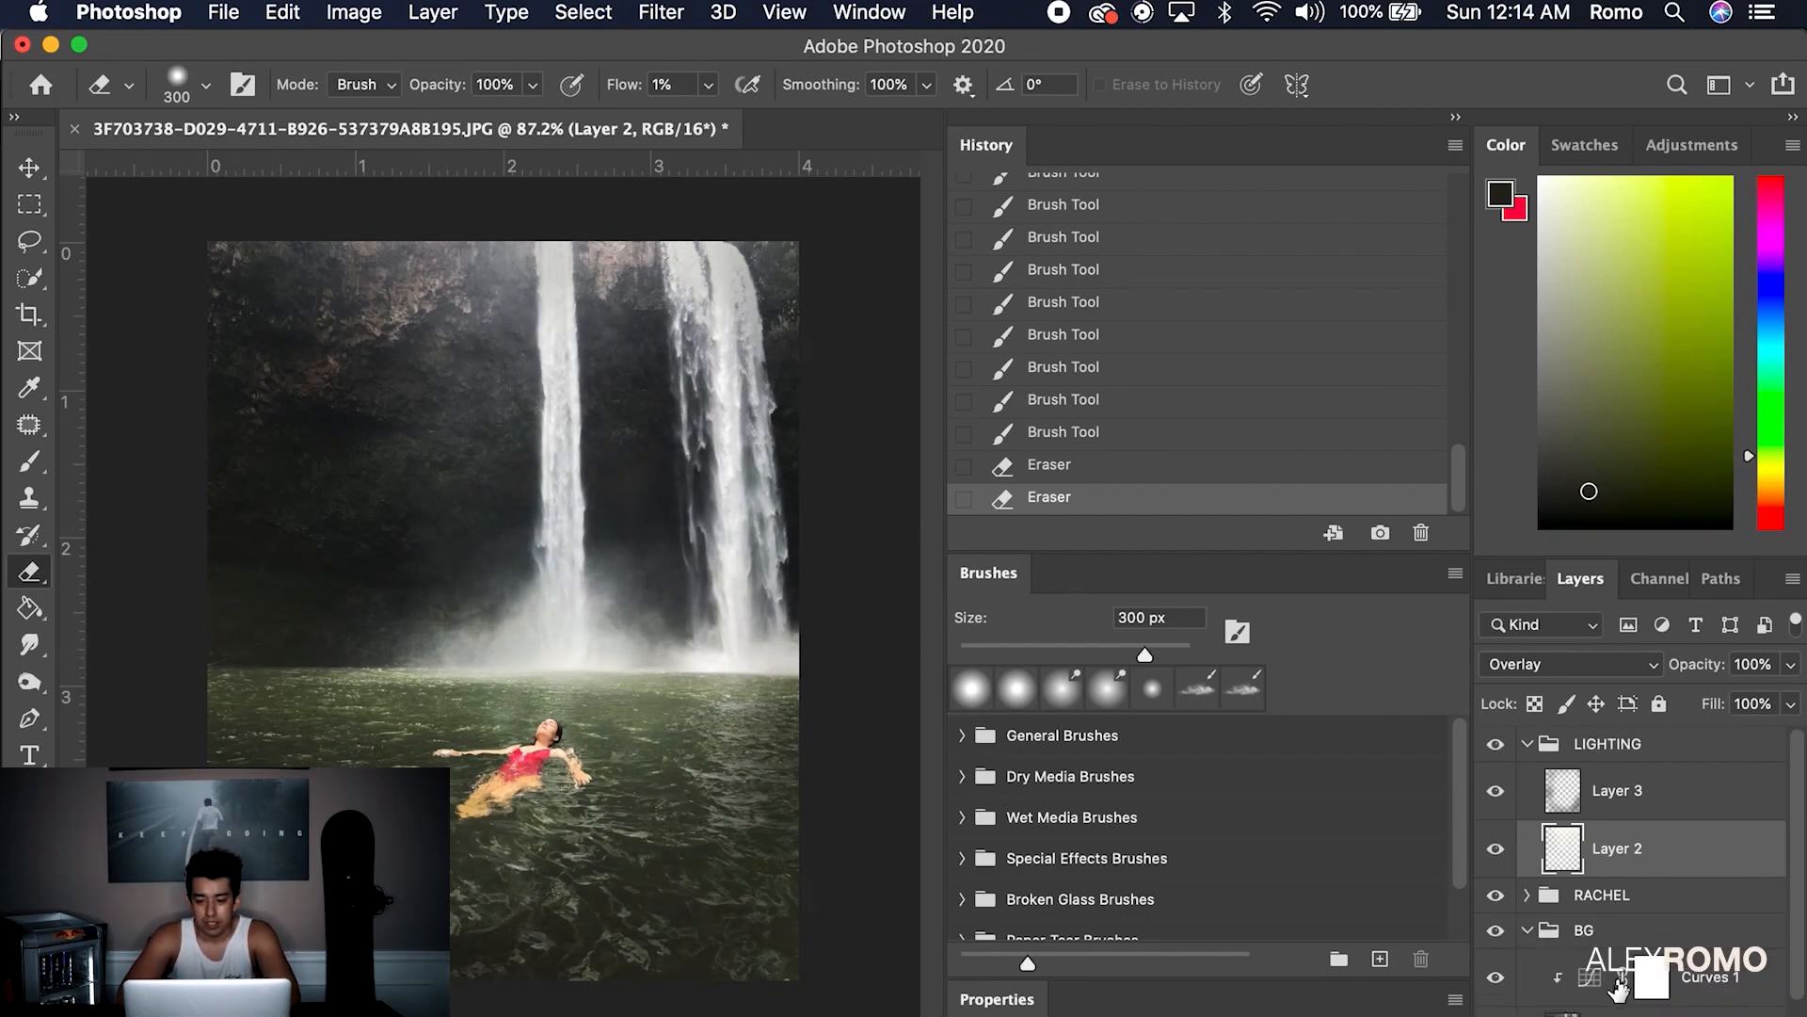
{"action": "left_click", "coordinate": [1678, 978]}
{"action": "double_click", "coordinate": [1648, 979]}
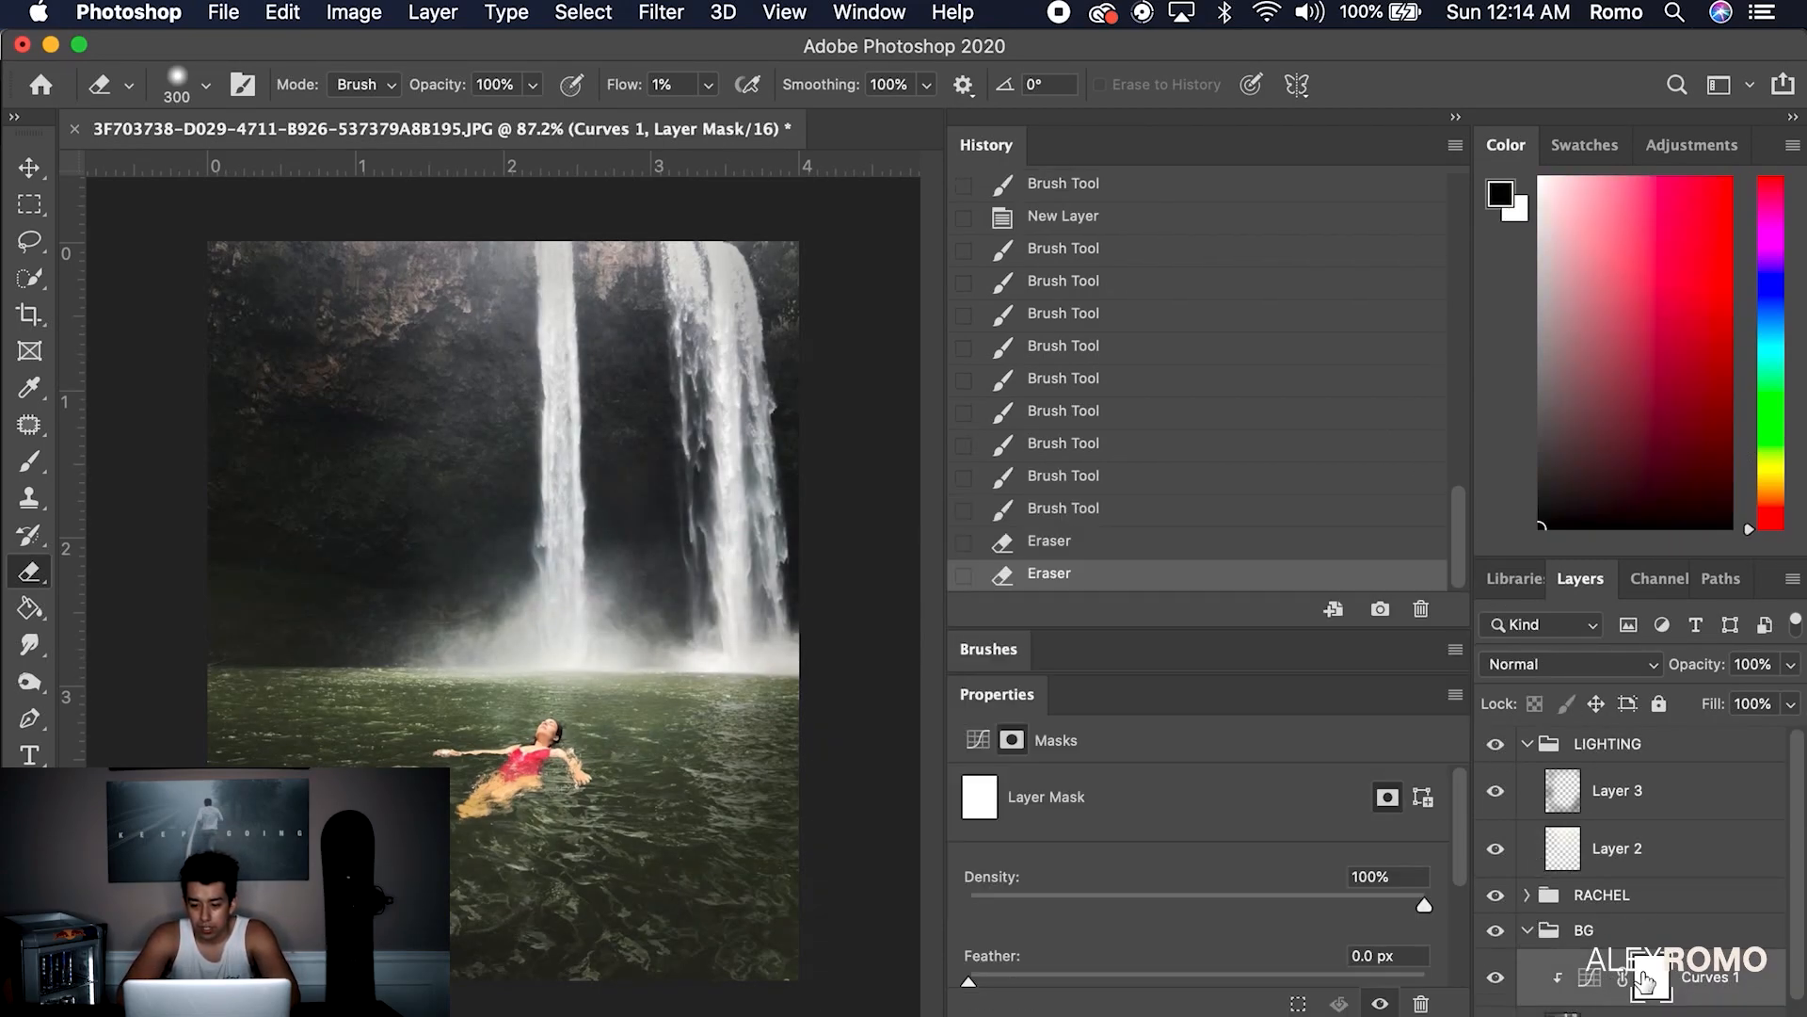
{"action": "left_click", "coordinate": [1589, 979]}
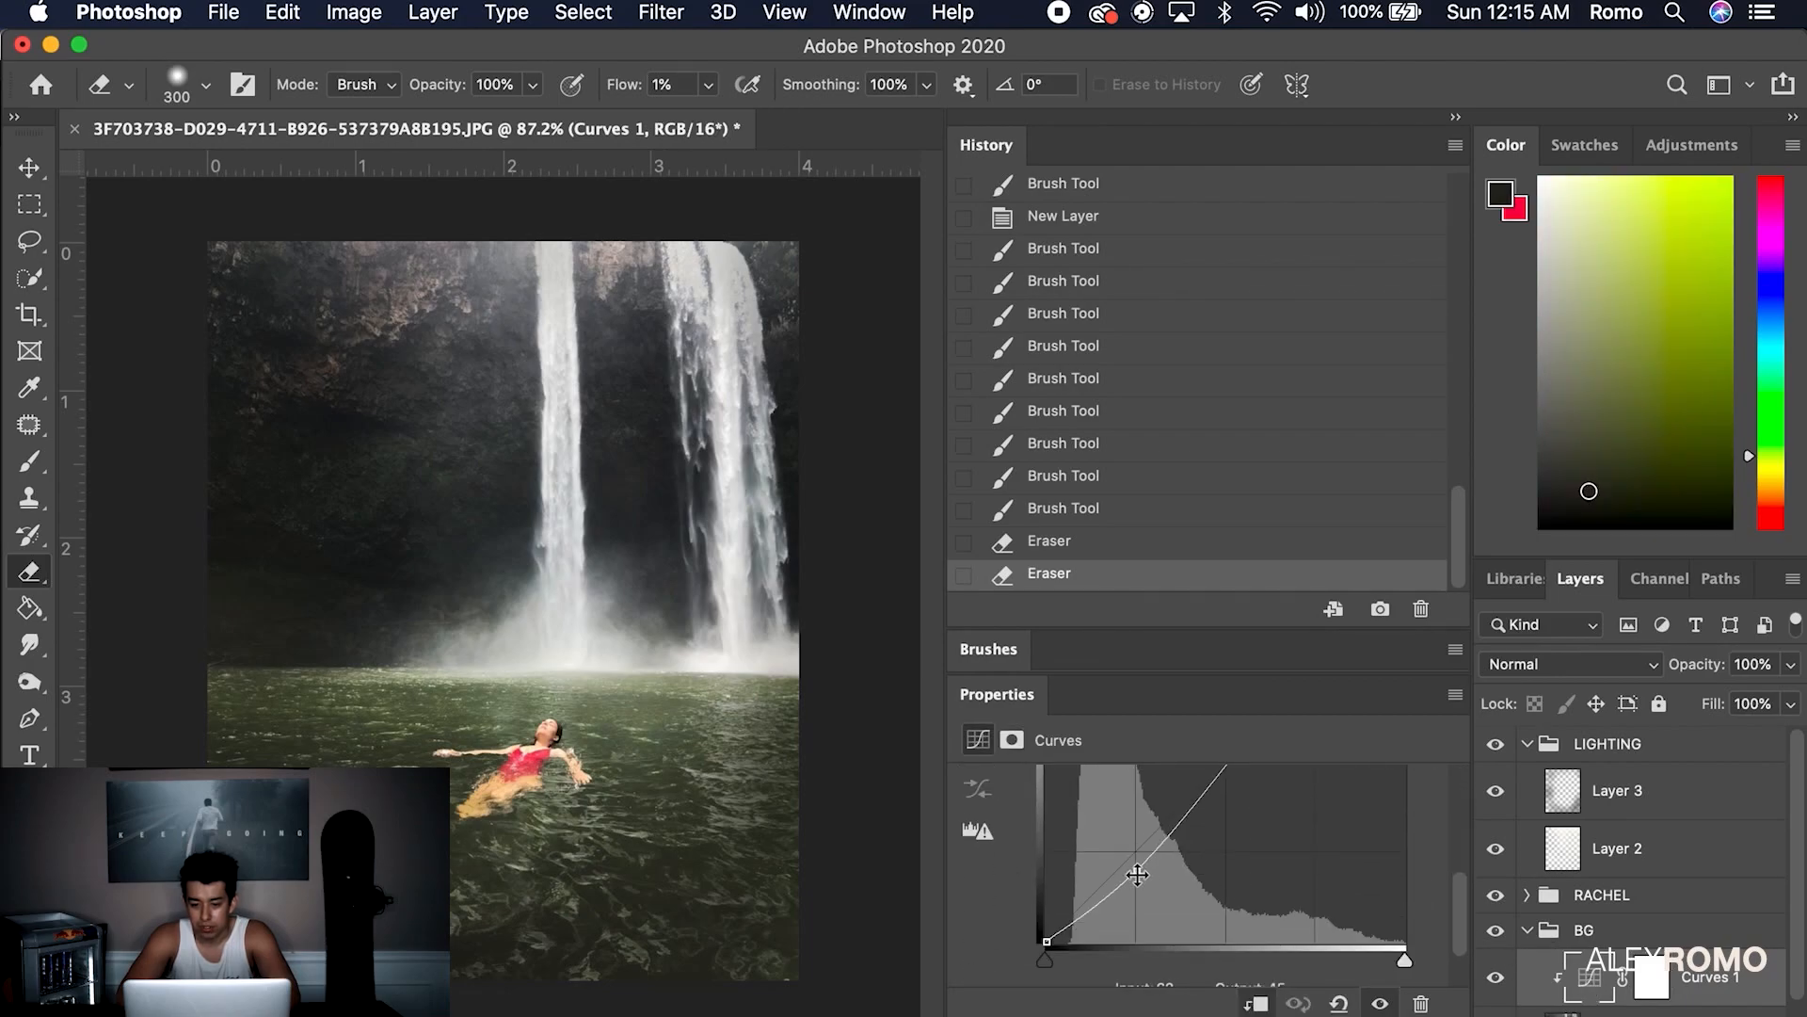
{"action": "left_click_drag", "start_coordinate": [1137, 884], "coordinate": [1137, 878]}
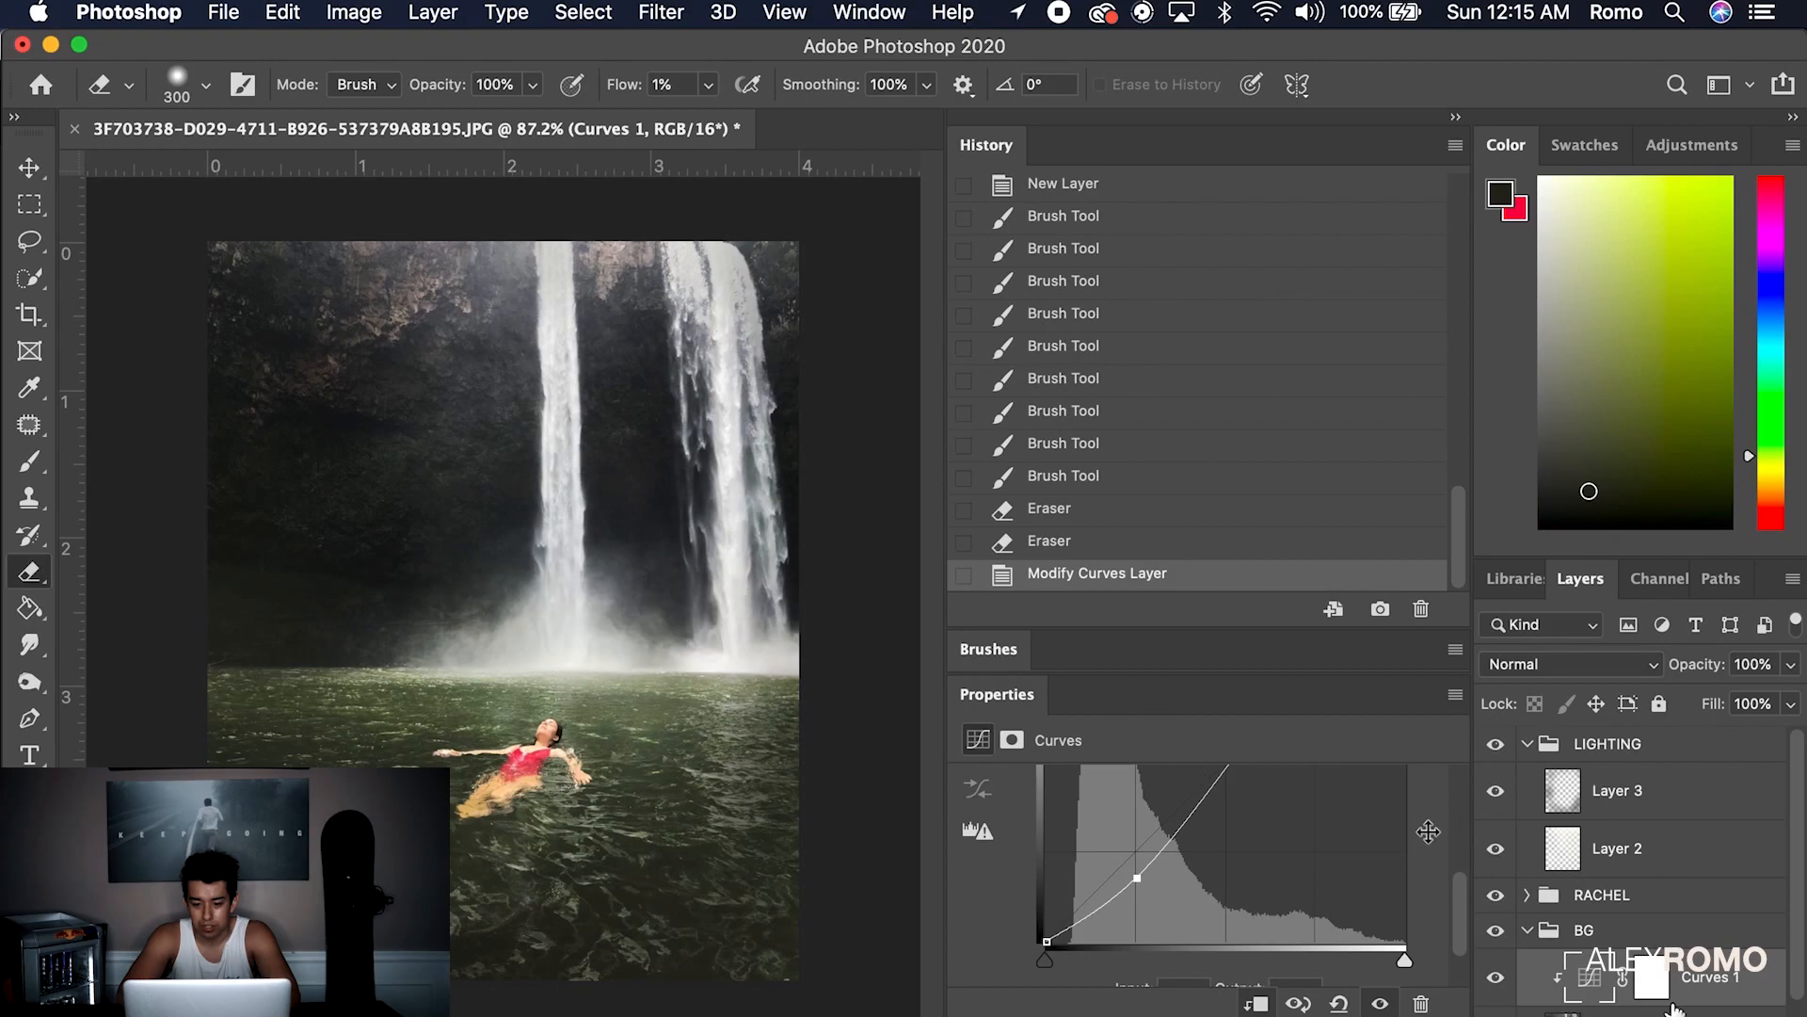
Add Layer 4 above Layer 3 and size the fog brush to 1760 px
{"action": "left_click", "coordinate": [1681, 850]}
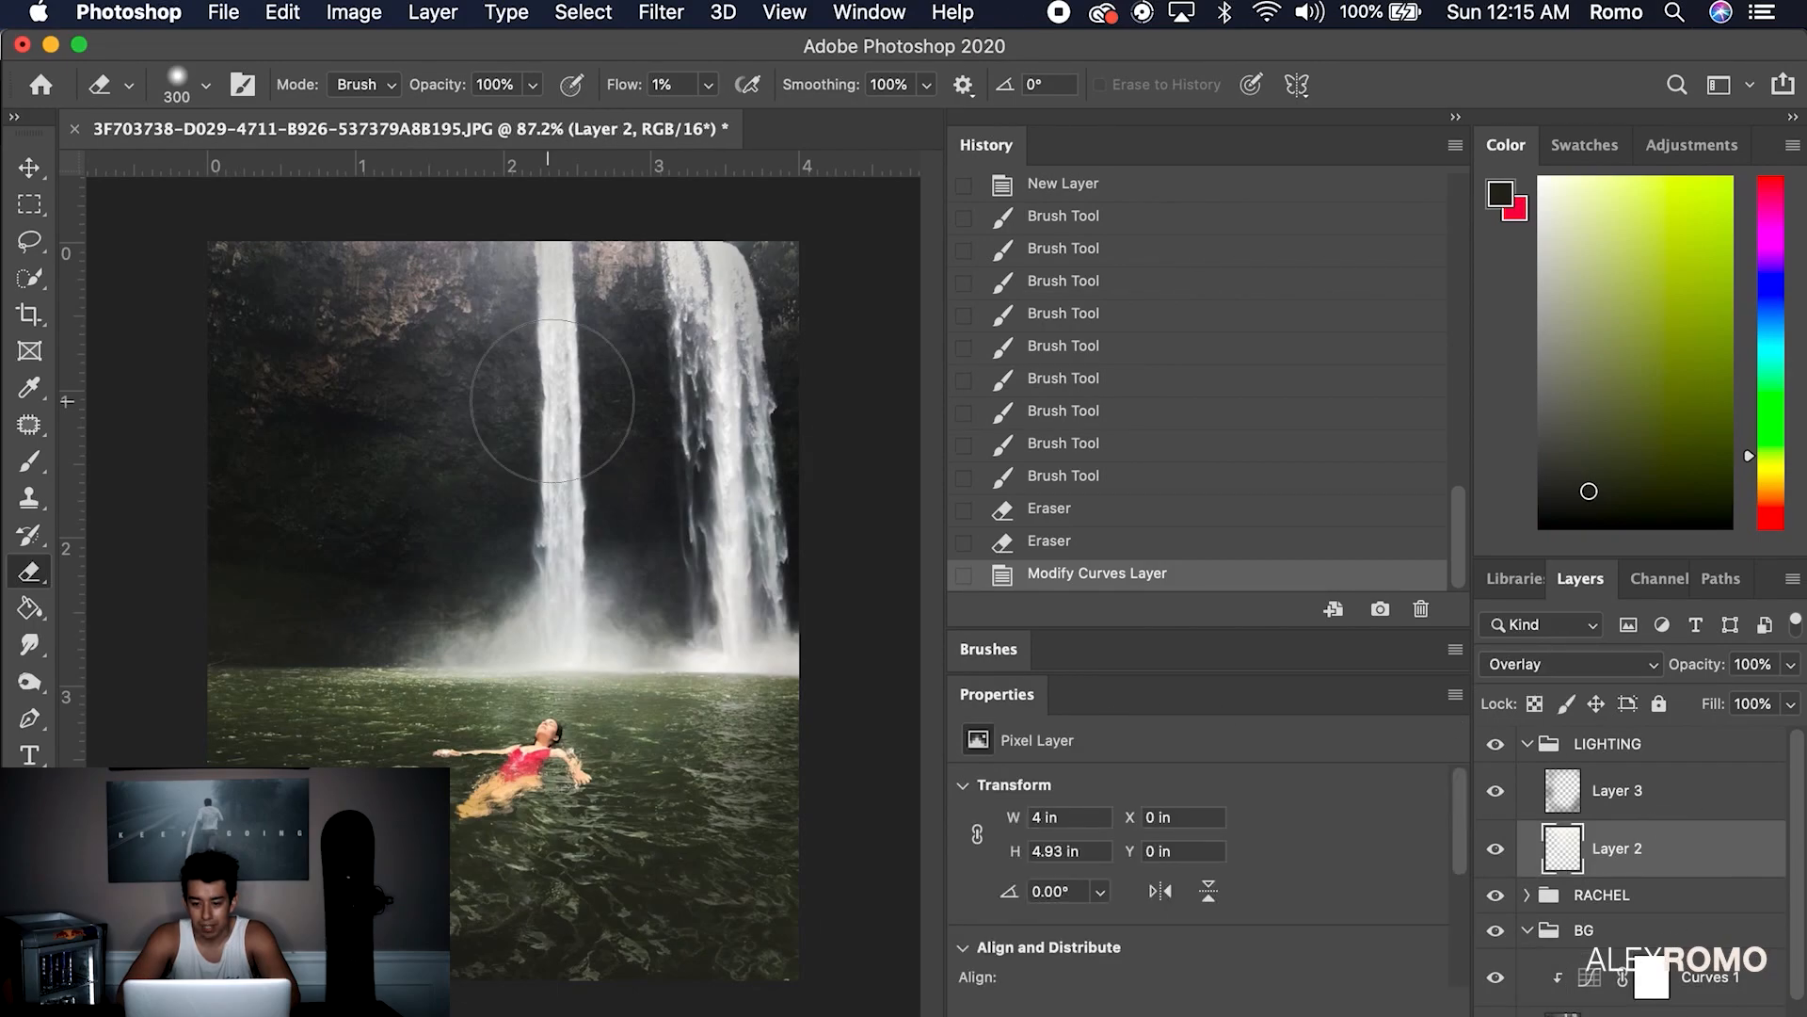
{"action": "left_click", "coordinate": [1680, 792]}
{"action": "left_click", "coordinate": [1722, 1015]}
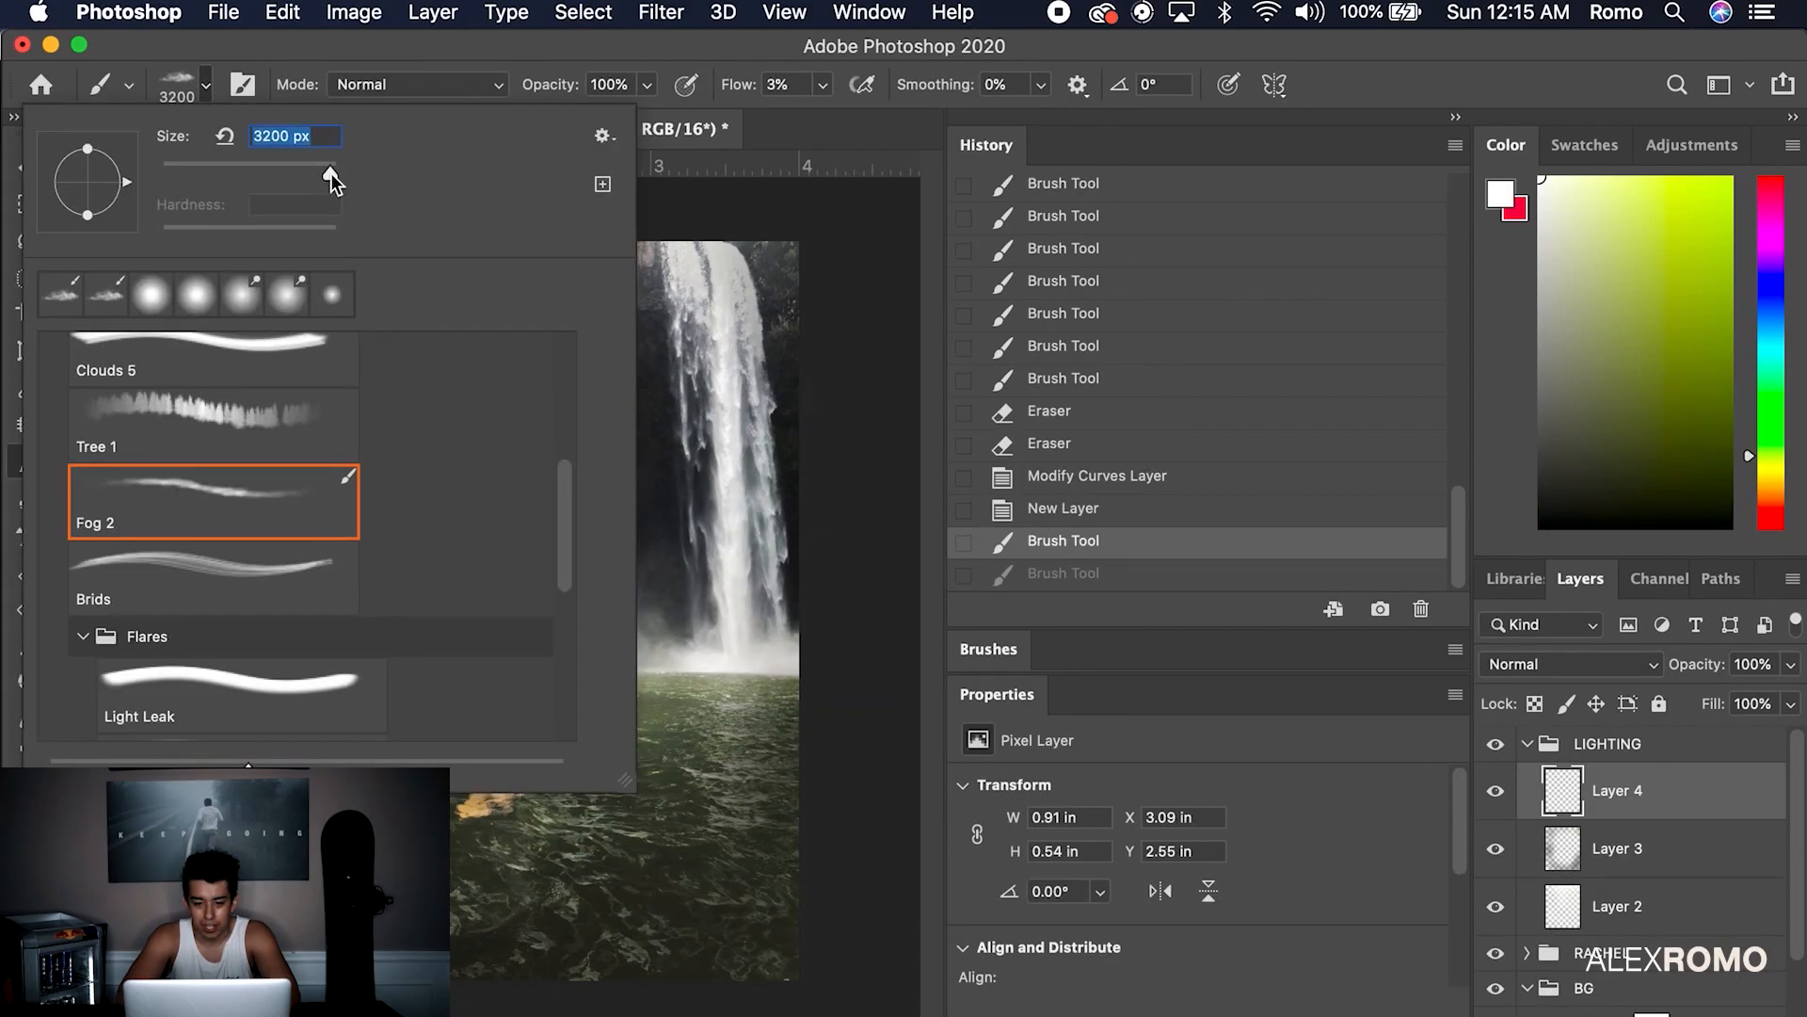
{"action": "key", "text": "Return"}
{"action": "left_click", "coordinate": [207, 86]}
{"action": "left_click_drag", "start_coordinate": [325, 166], "coordinate": [323, 165]}
{"action": "left_click", "coordinate": [208, 90]}
Stamp white fog across the lower left, the right side and the left rock wall
{"action": "left_click", "coordinate": [345, 650]}
{"action": "left_click", "coordinate": [306, 673]}
{"action": "left_click", "coordinate": [356, 725]}
{"action": "left_click", "coordinate": [292, 720]}
{"action": "left_click", "coordinate": [304, 757]}
{"action": "left_click", "coordinate": [344, 701]}
{"action": "left_click", "coordinate": [358, 616]}
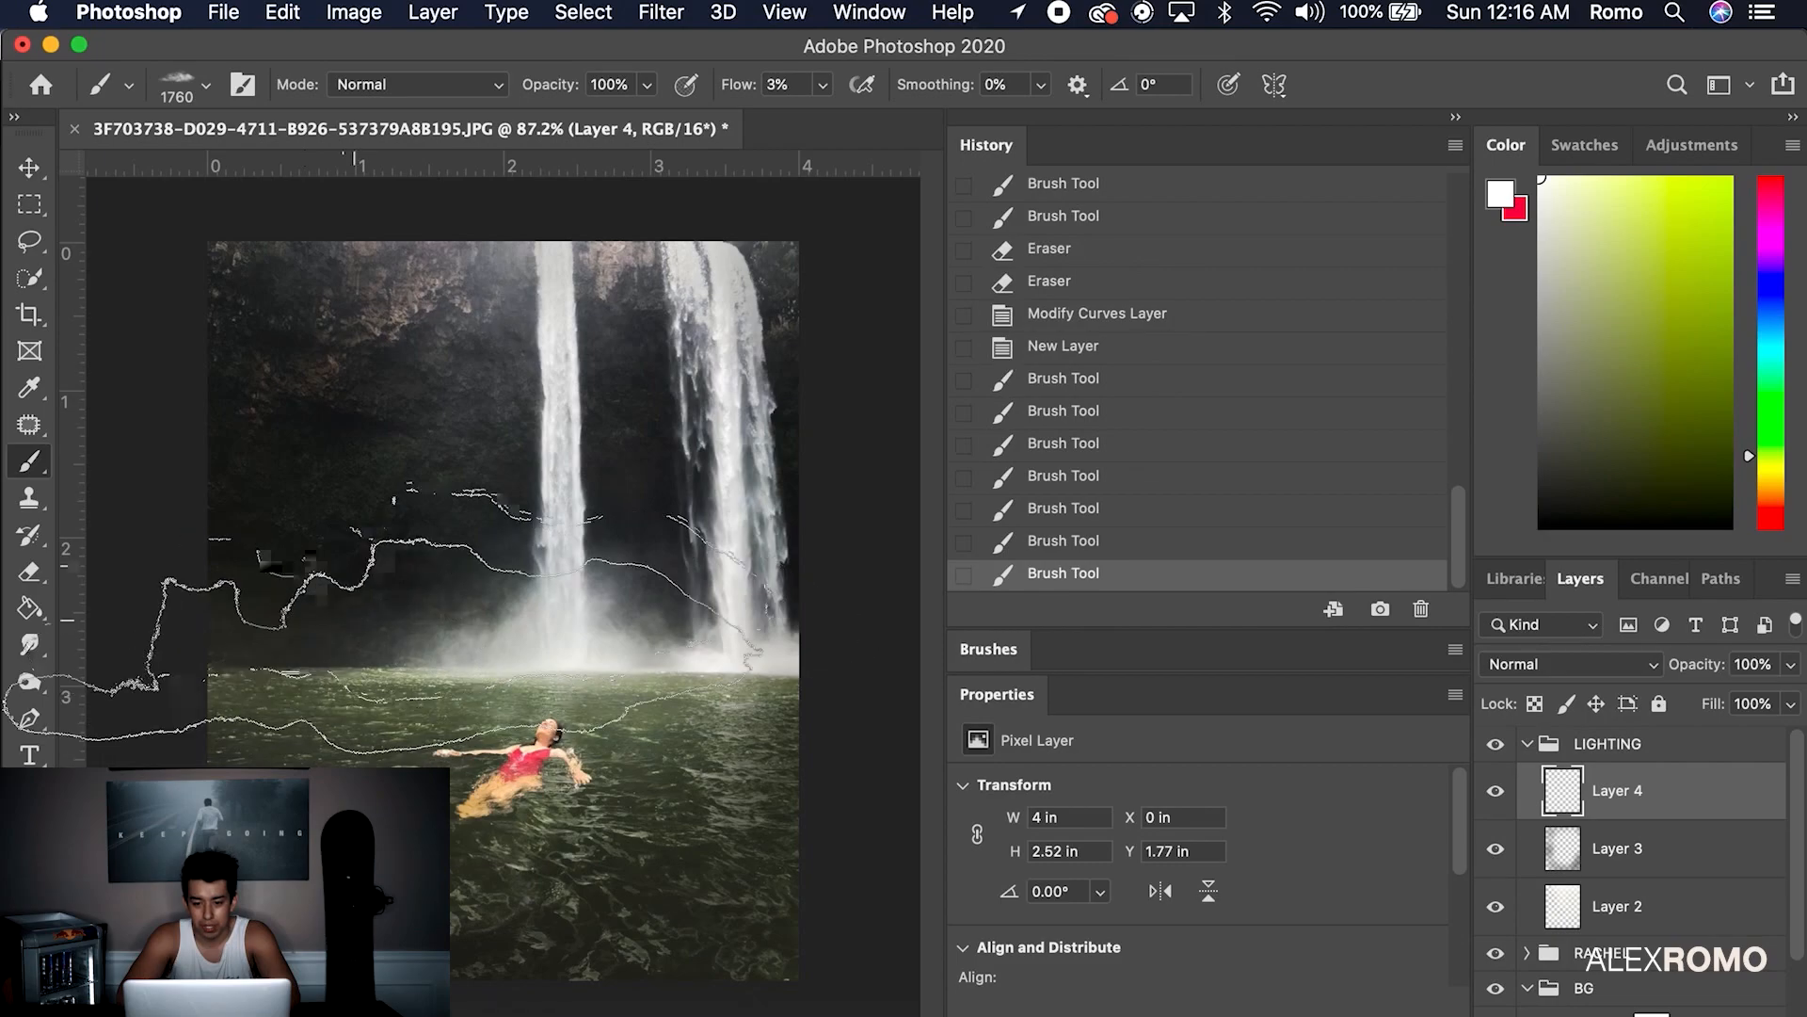
{"action": "left_click", "coordinate": [744, 536]}
{"action": "left_click", "coordinate": [754, 683]}
{"action": "left_click", "coordinate": [686, 663]}
{"action": "left_click_drag", "start_coordinate": [734, 562], "coordinate": [347, 597]}
{"action": "left_click", "coordinate": [277, 604]}
{"action": "left_click", "coordinate": [283, 613]}
{"action": "left_click", "coordinate": [338, 488]}
Toggle the LIGHTING group and the fog layer to compare the effect
{"action": "left_click", "coordinate": [1495, 745]}
{"action": "left_click", "coordinate": [1494, 744]}
{"action": "left_click", "coordinate": [1496, 792]}
{"action": "left_click", "coordinate": [1496, 791]}
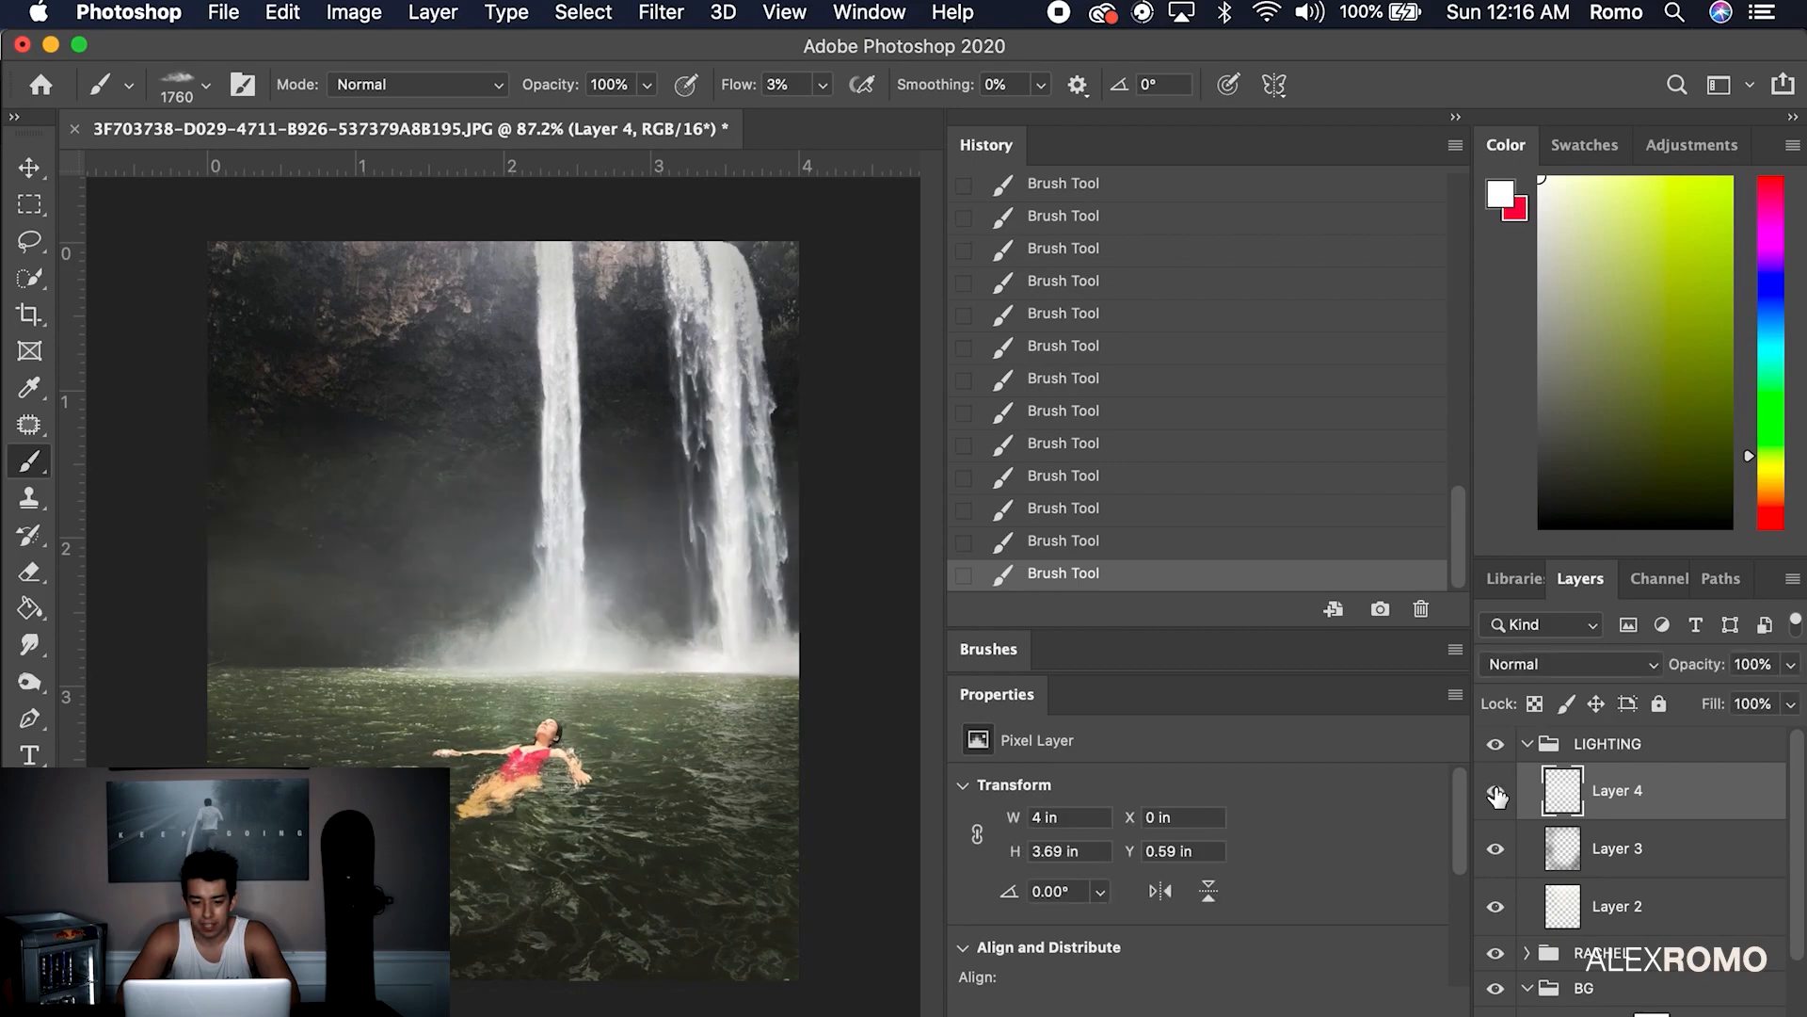
Erase some fog near the water, nudge the fog layer lower, and add a new empty layer
{"action": "left_click", "coordinate": [30, 572]}
{"action": "mouse_move", "coordinate": [478, 480]}
{"action": "left_mouse_down"}
{"action": "mouse_move", "coordinate": [338, 480]}
{"action": "mouse_move", "coordinate": [797, 497]}
{"action": "mouse_move", "coordinate": [821, 542]}
{"action": "mouse_move", "coordinate": [259, 753]}
{"action": "mouse_move", "coordinate": [640, 946]}
{"action": "mouse_move", "coordinate": [805, 742]}
{"action": "left_mouse_up"}
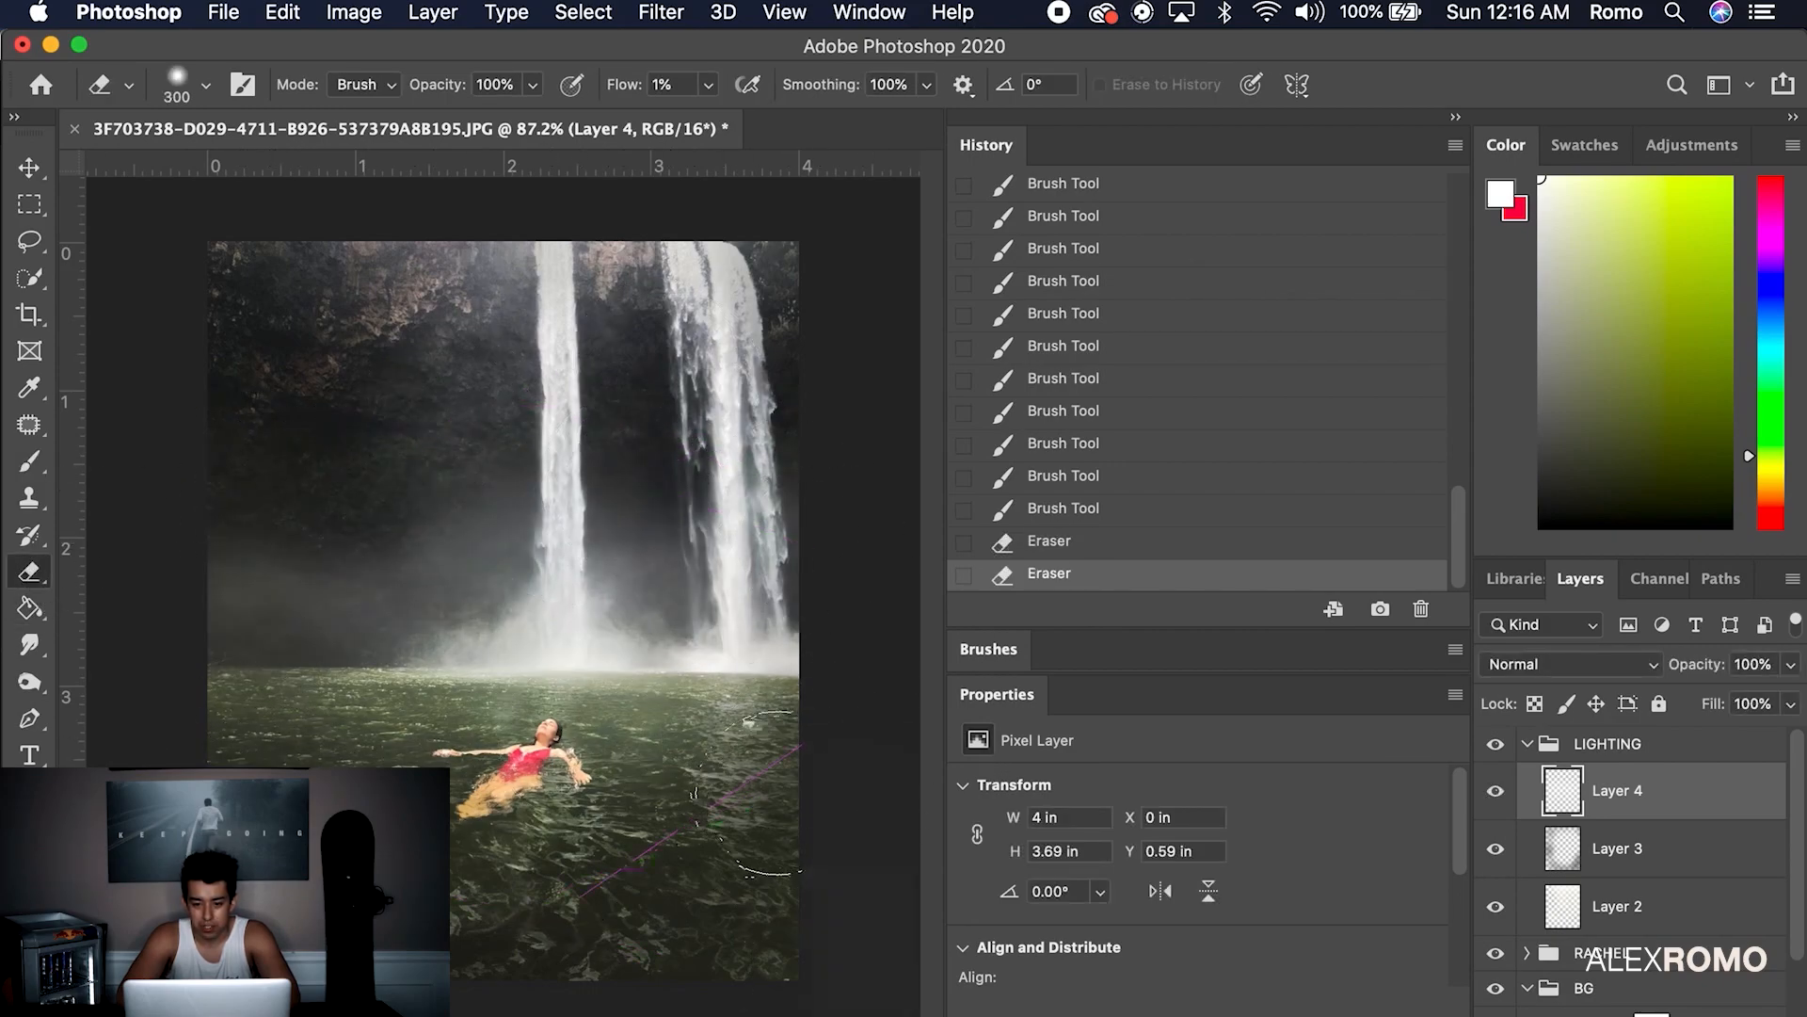
{"action": "left_click", "coordinate": [31, 169]}
{"action": "left_click_drag", "start_coordinate": [496, 494], "coordinate": [499, 523]}
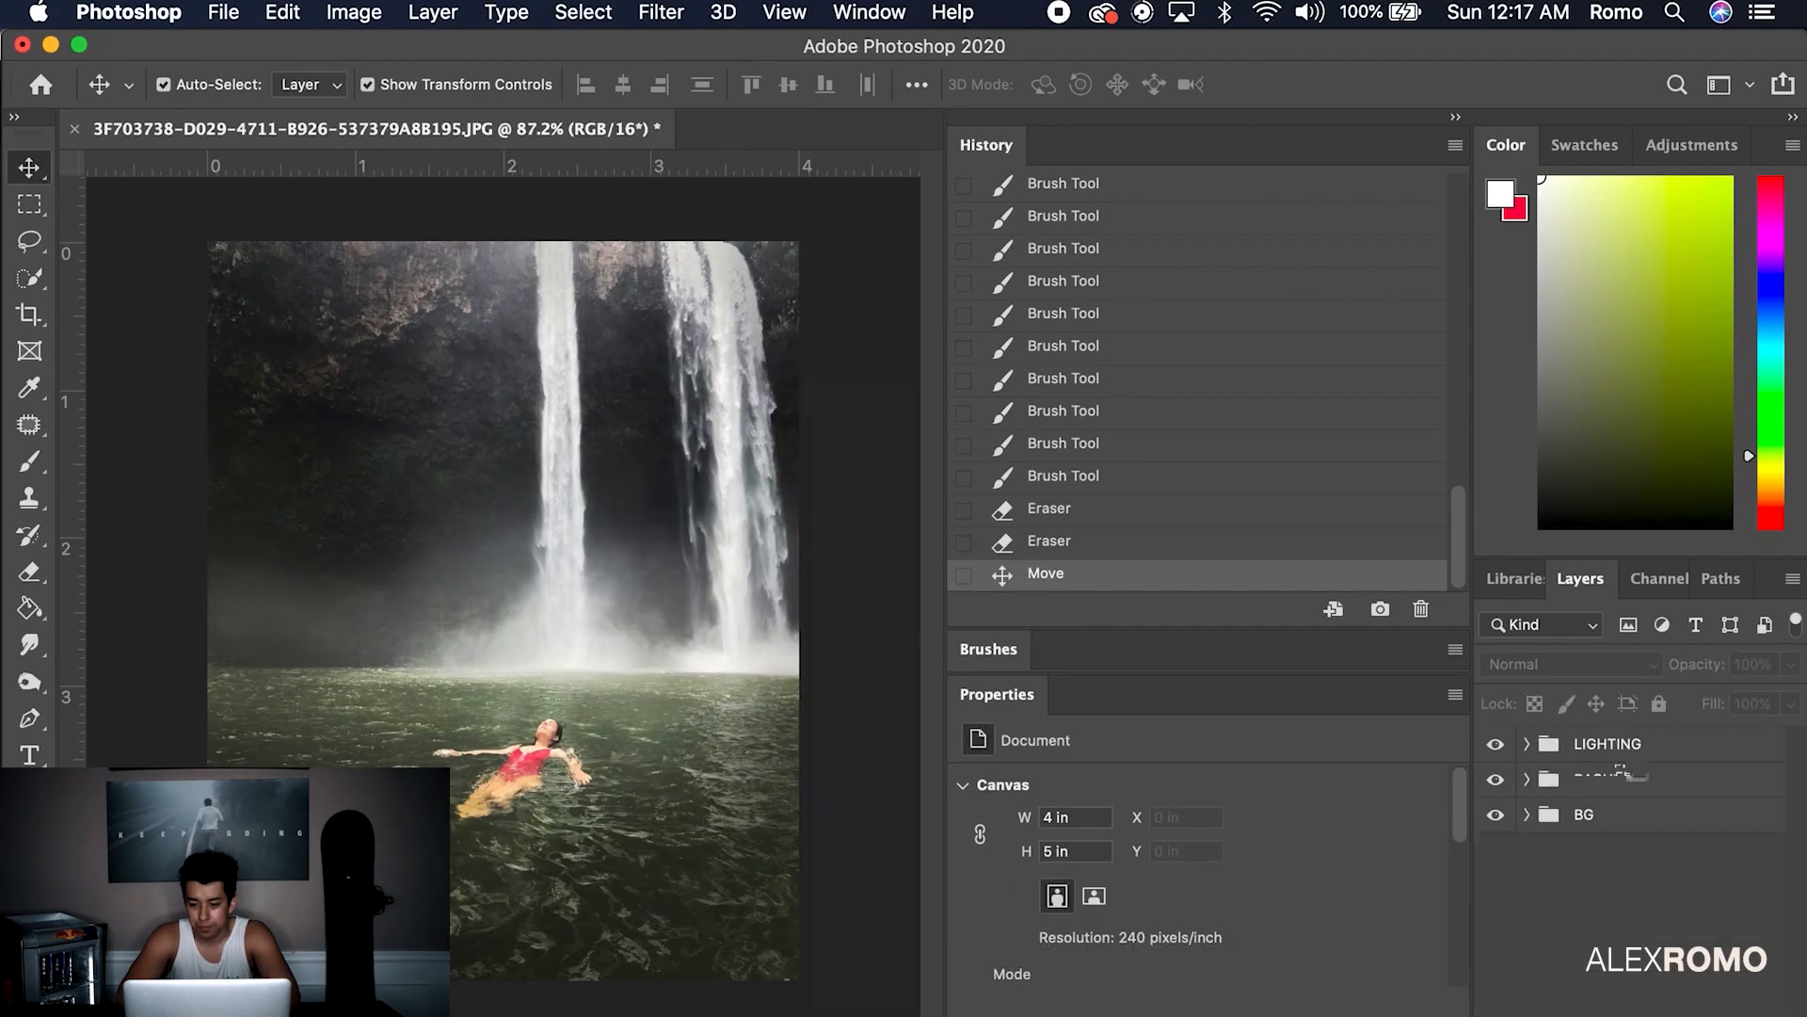
{"action": "key", "text": "alt+shift+super+n"}
Group the new layer as TEXT and delete the empty Layer 5
{"action": "key", "text": "super+g"}
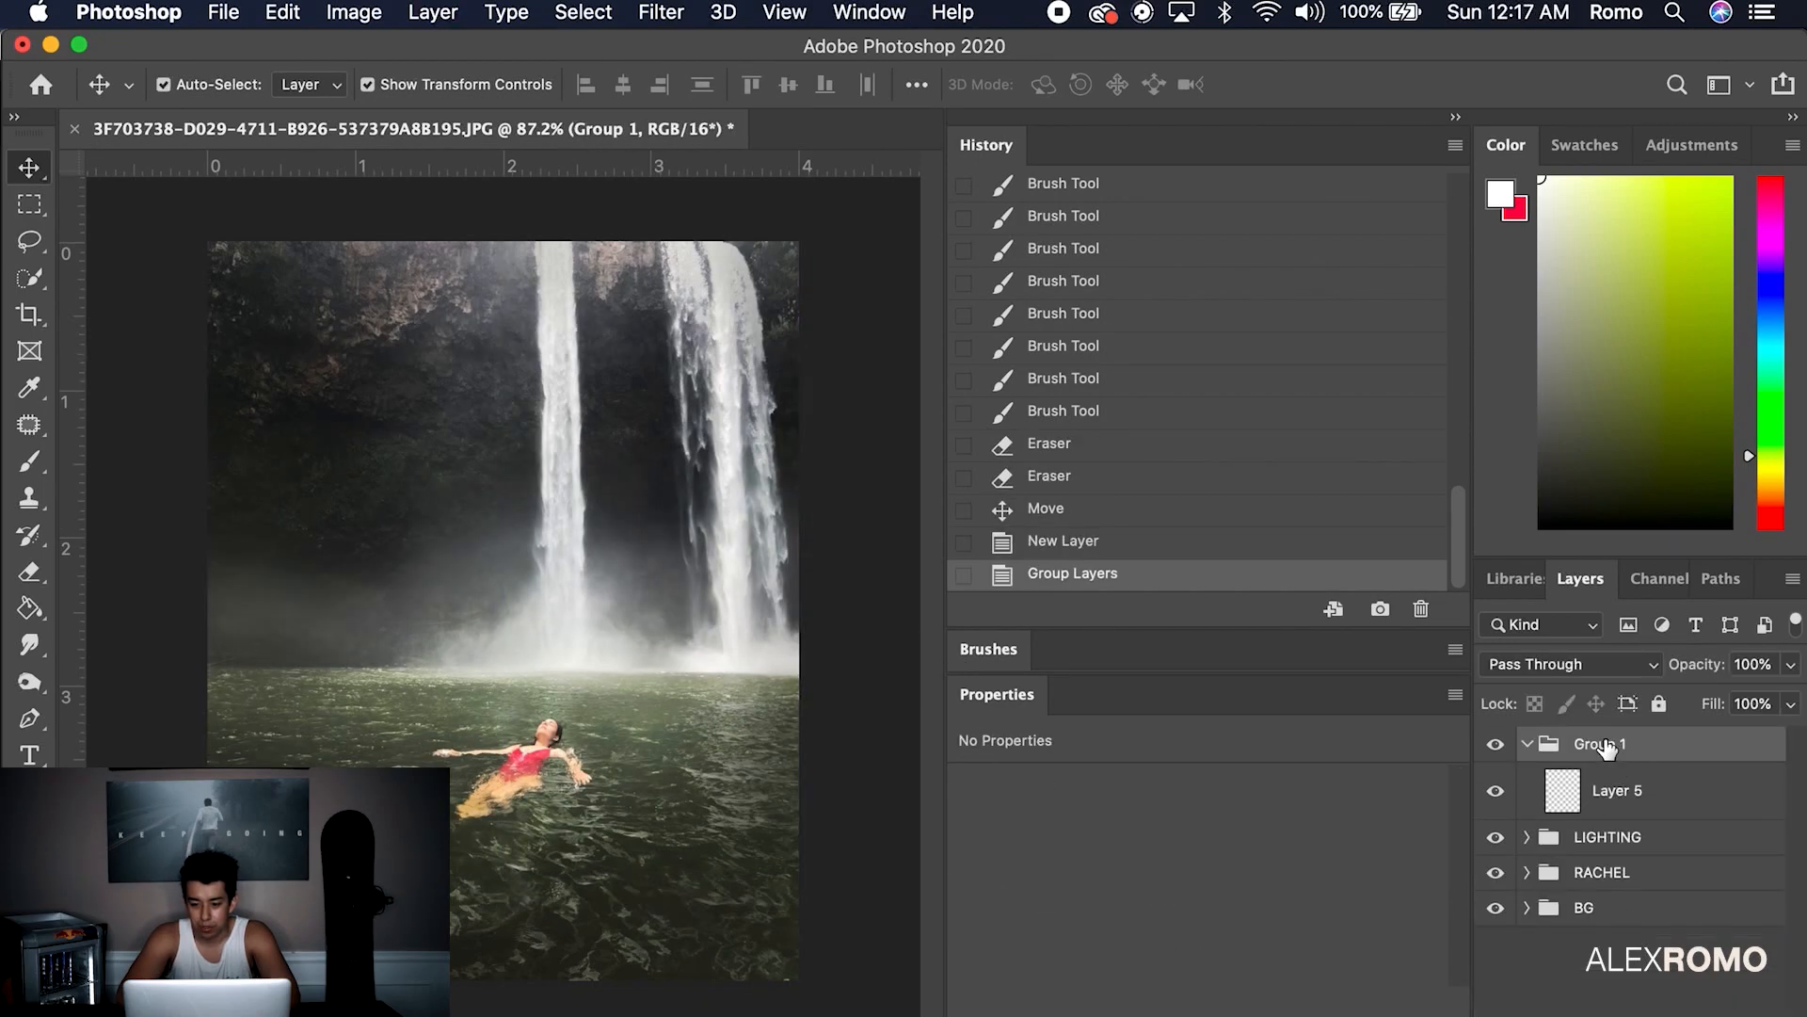
{"action": "key", "text": "Return"}
{"action": "left_click", "coordinate": [1656, 791]}
{"action": "key", "text": "Delete"}
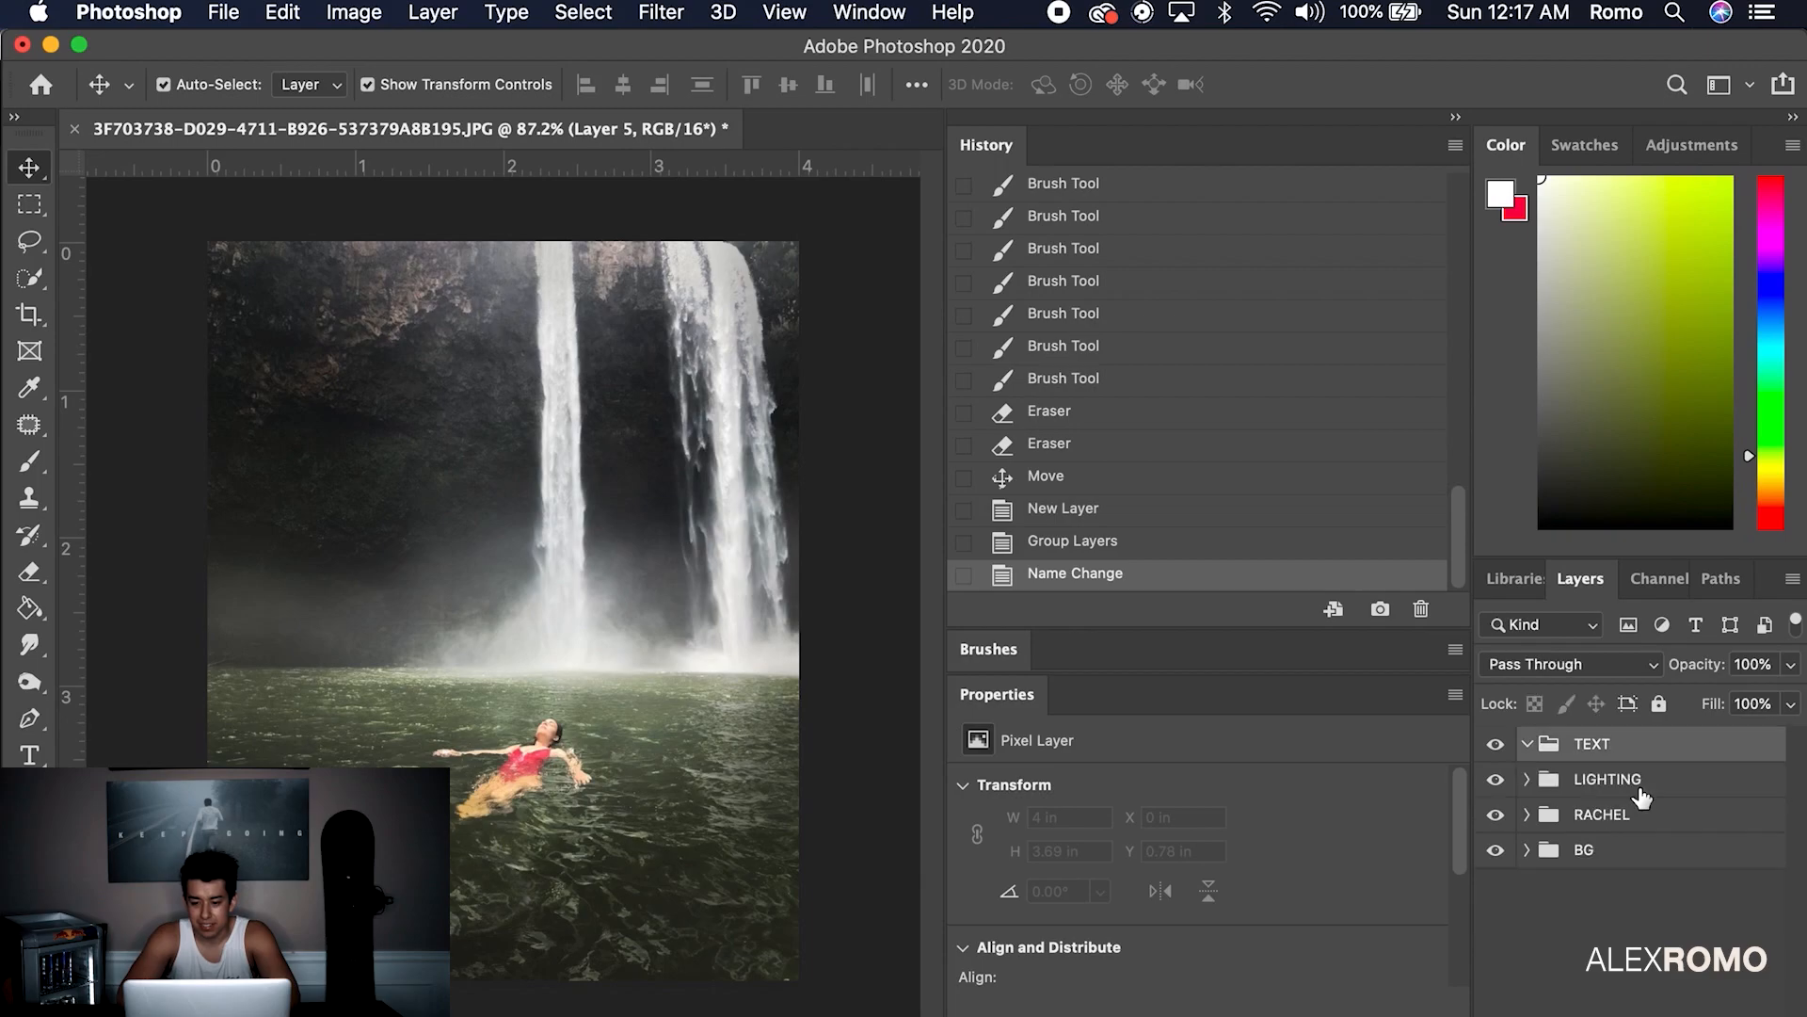
Add an ESCAPE title in Times New Roman 12 pt just above the waterline
{"action": "key", "text": "t"}
{"action": "left_click", "coordinate": [529, 599]}
{"action": "type", "text": "ESCAPE"}
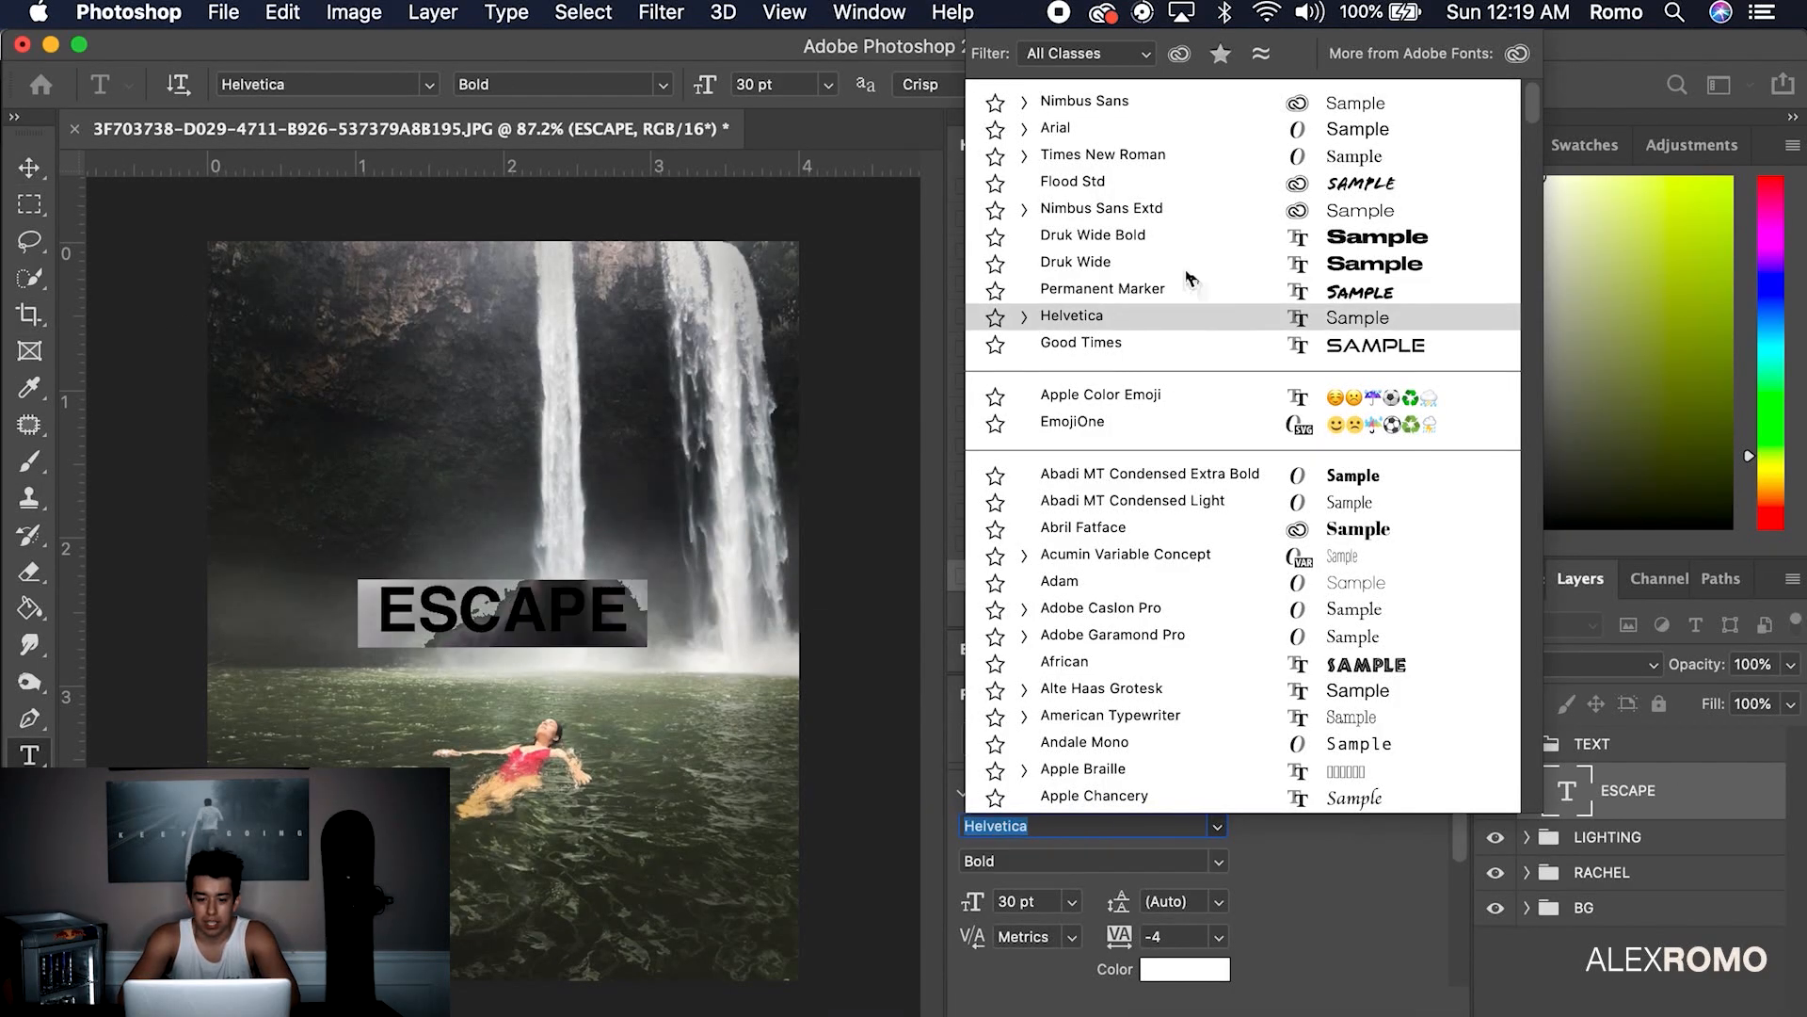
{"action": "left_click", "coordinate": [1198, 162]}
{"action": "left_click", "coordinate": [1072, 903]}
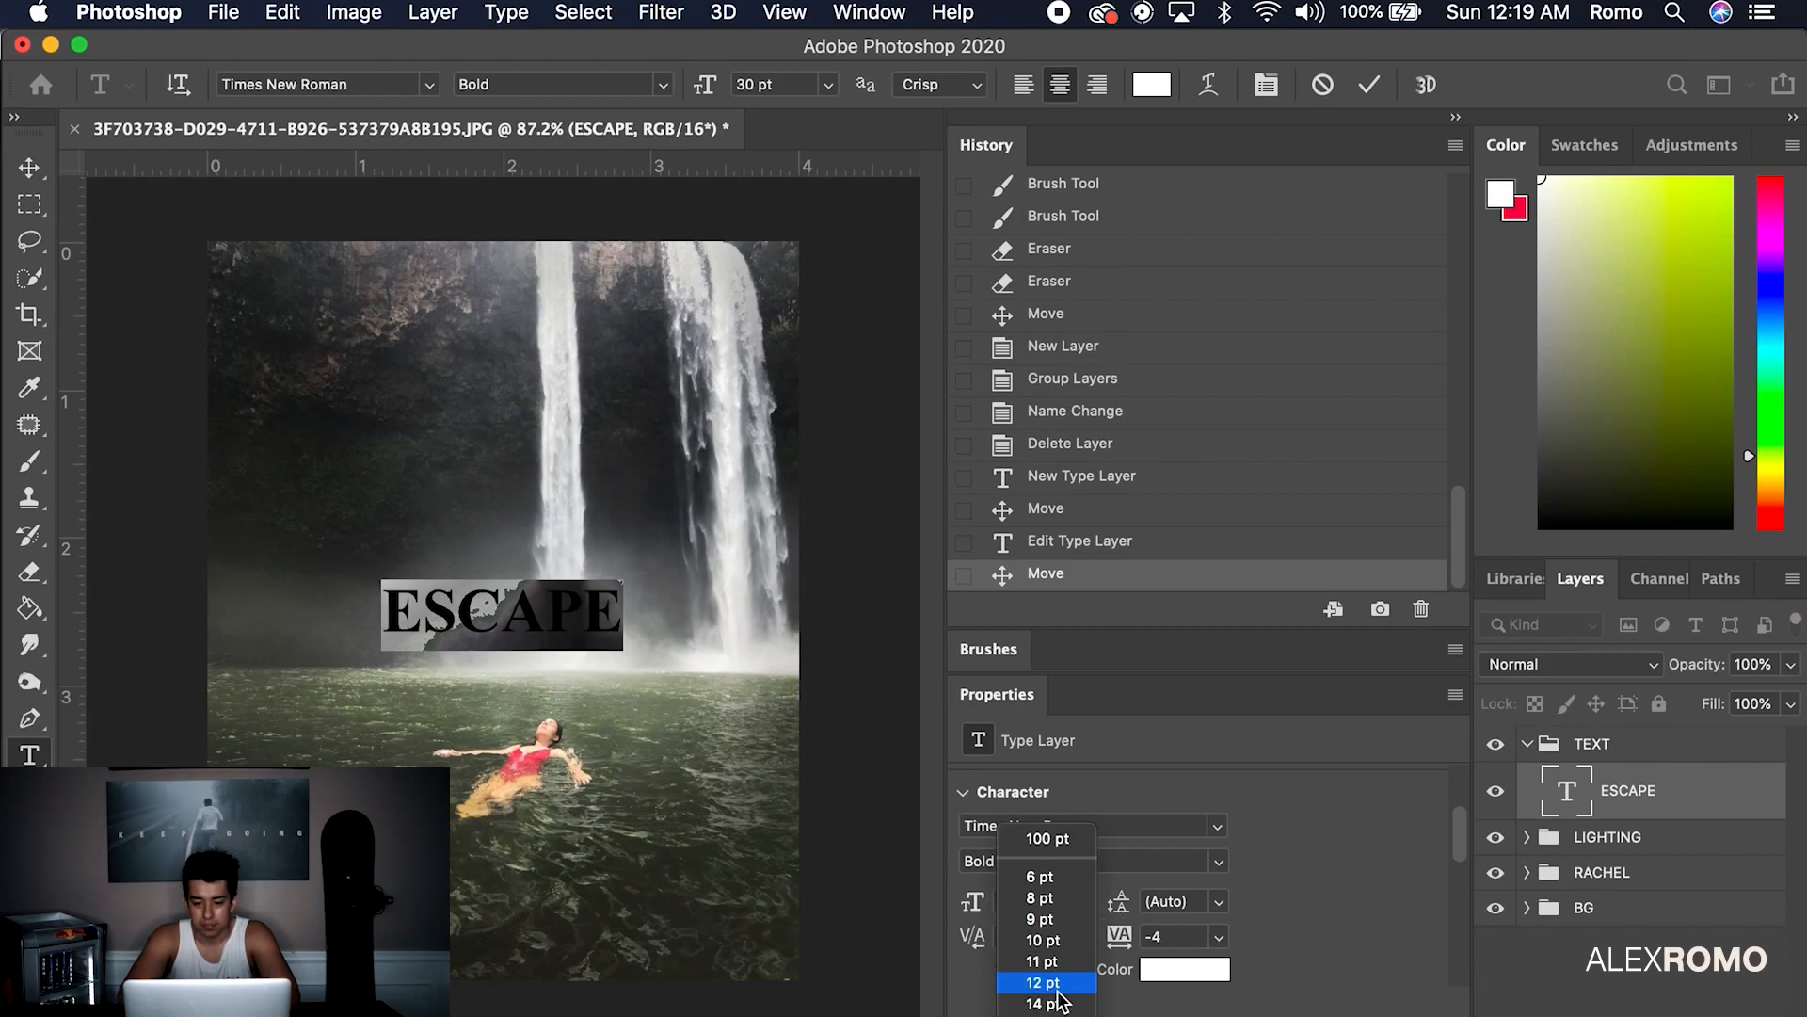
{"action": "left_click", "coordinate": [588, 668]}
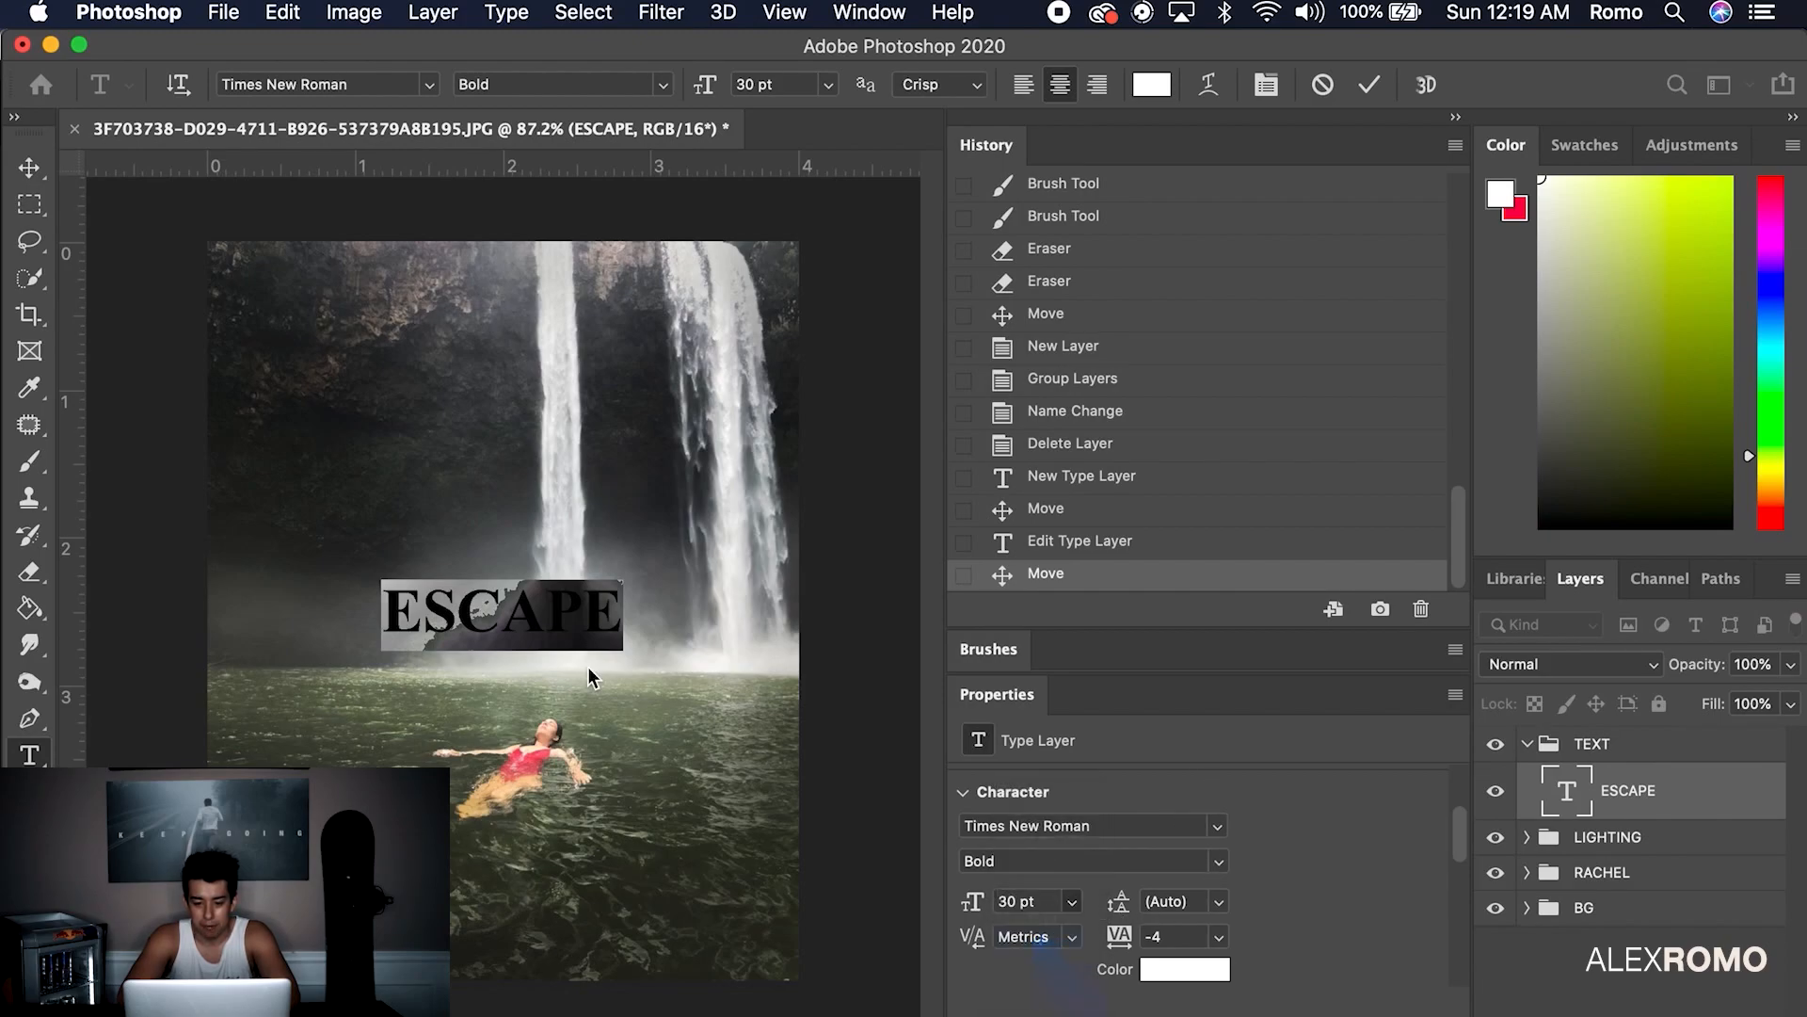
{"action": "left_click", "coordinate": [29, 167]}
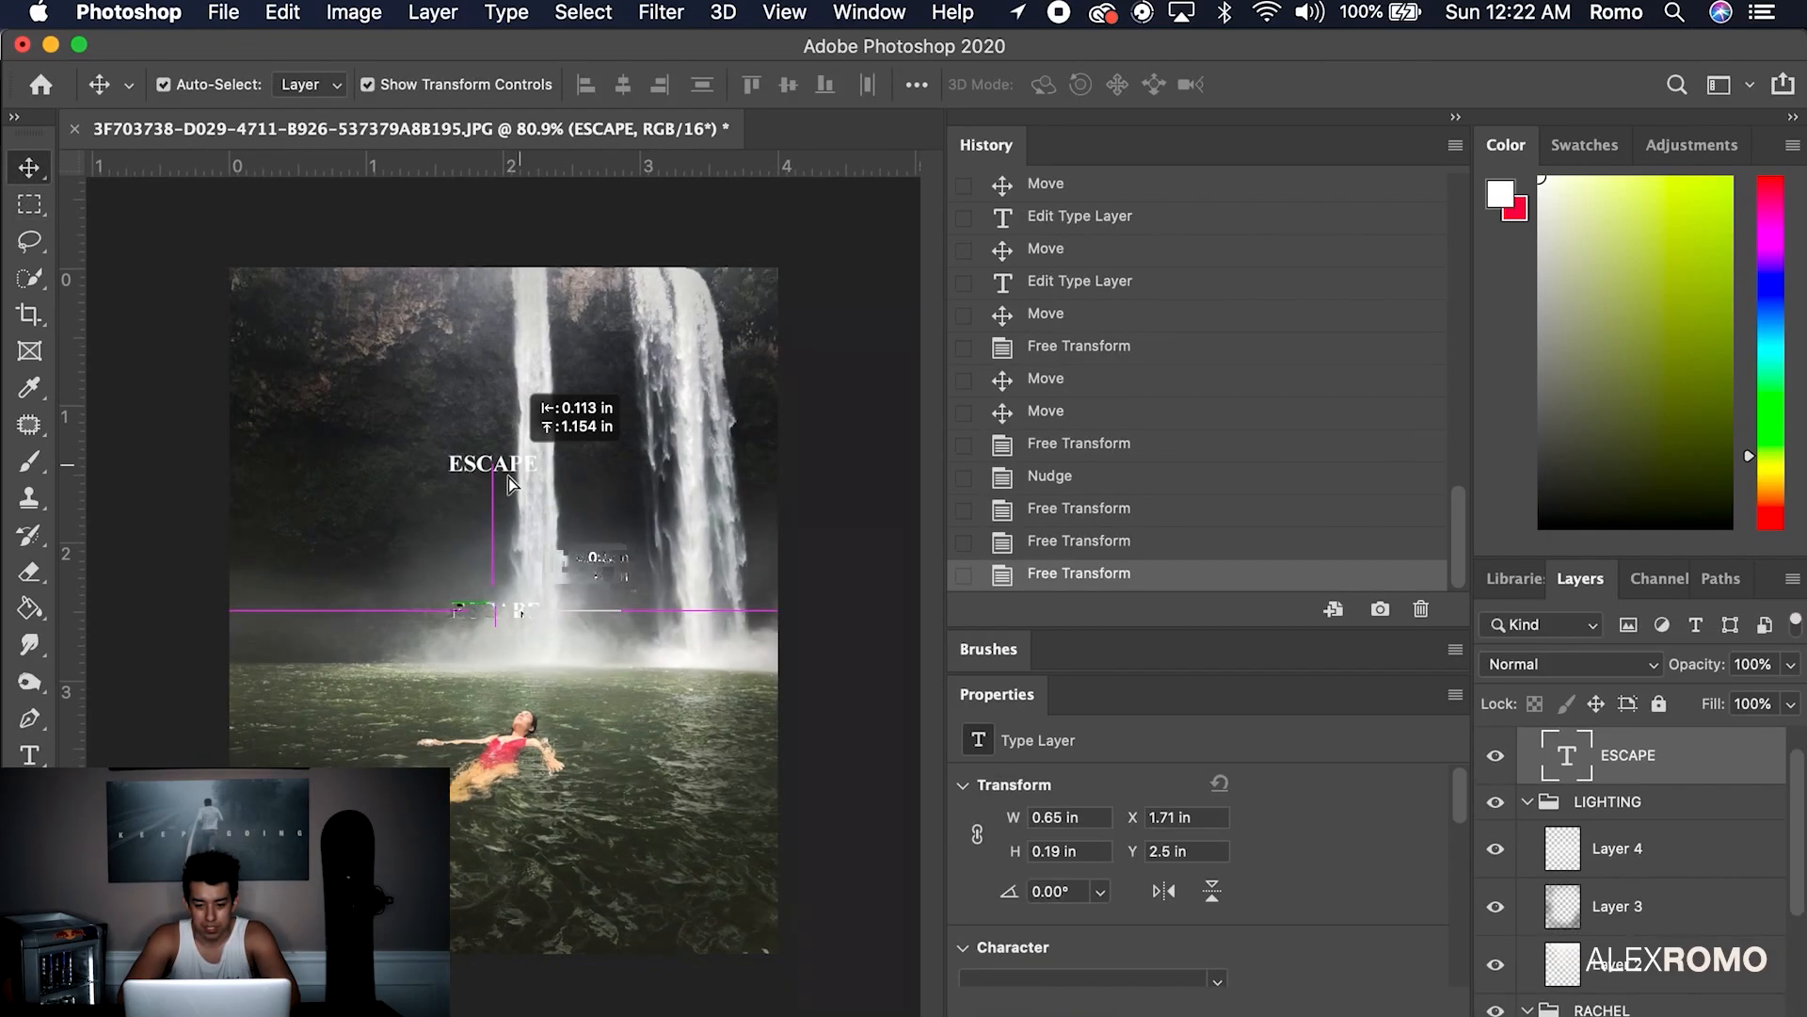
{"action": "left_click_drag", "start_coordinate": [509, 485], "coordinate": [521, 632]}
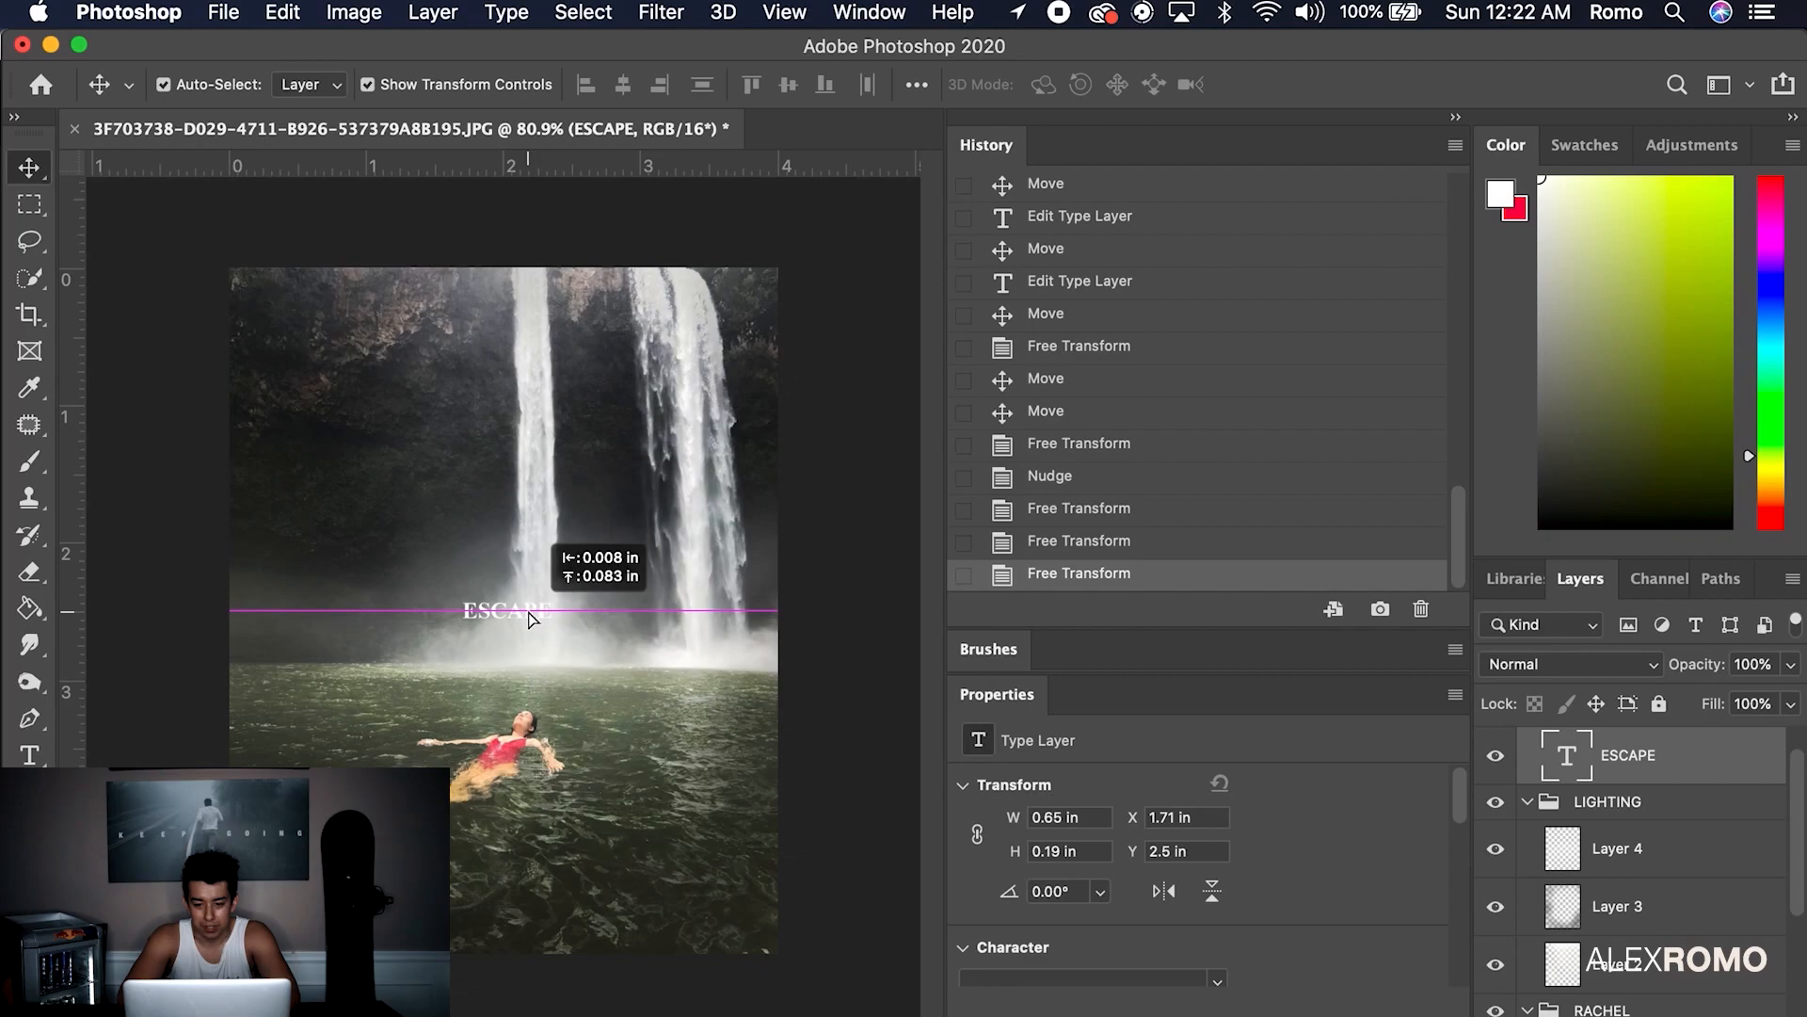
Start a new tagline text layer below ESCAPE, clearing its placeholder text
{"action": "key", "text": "t"}
{"action": "left_click", "coordinate": [602, 662]}
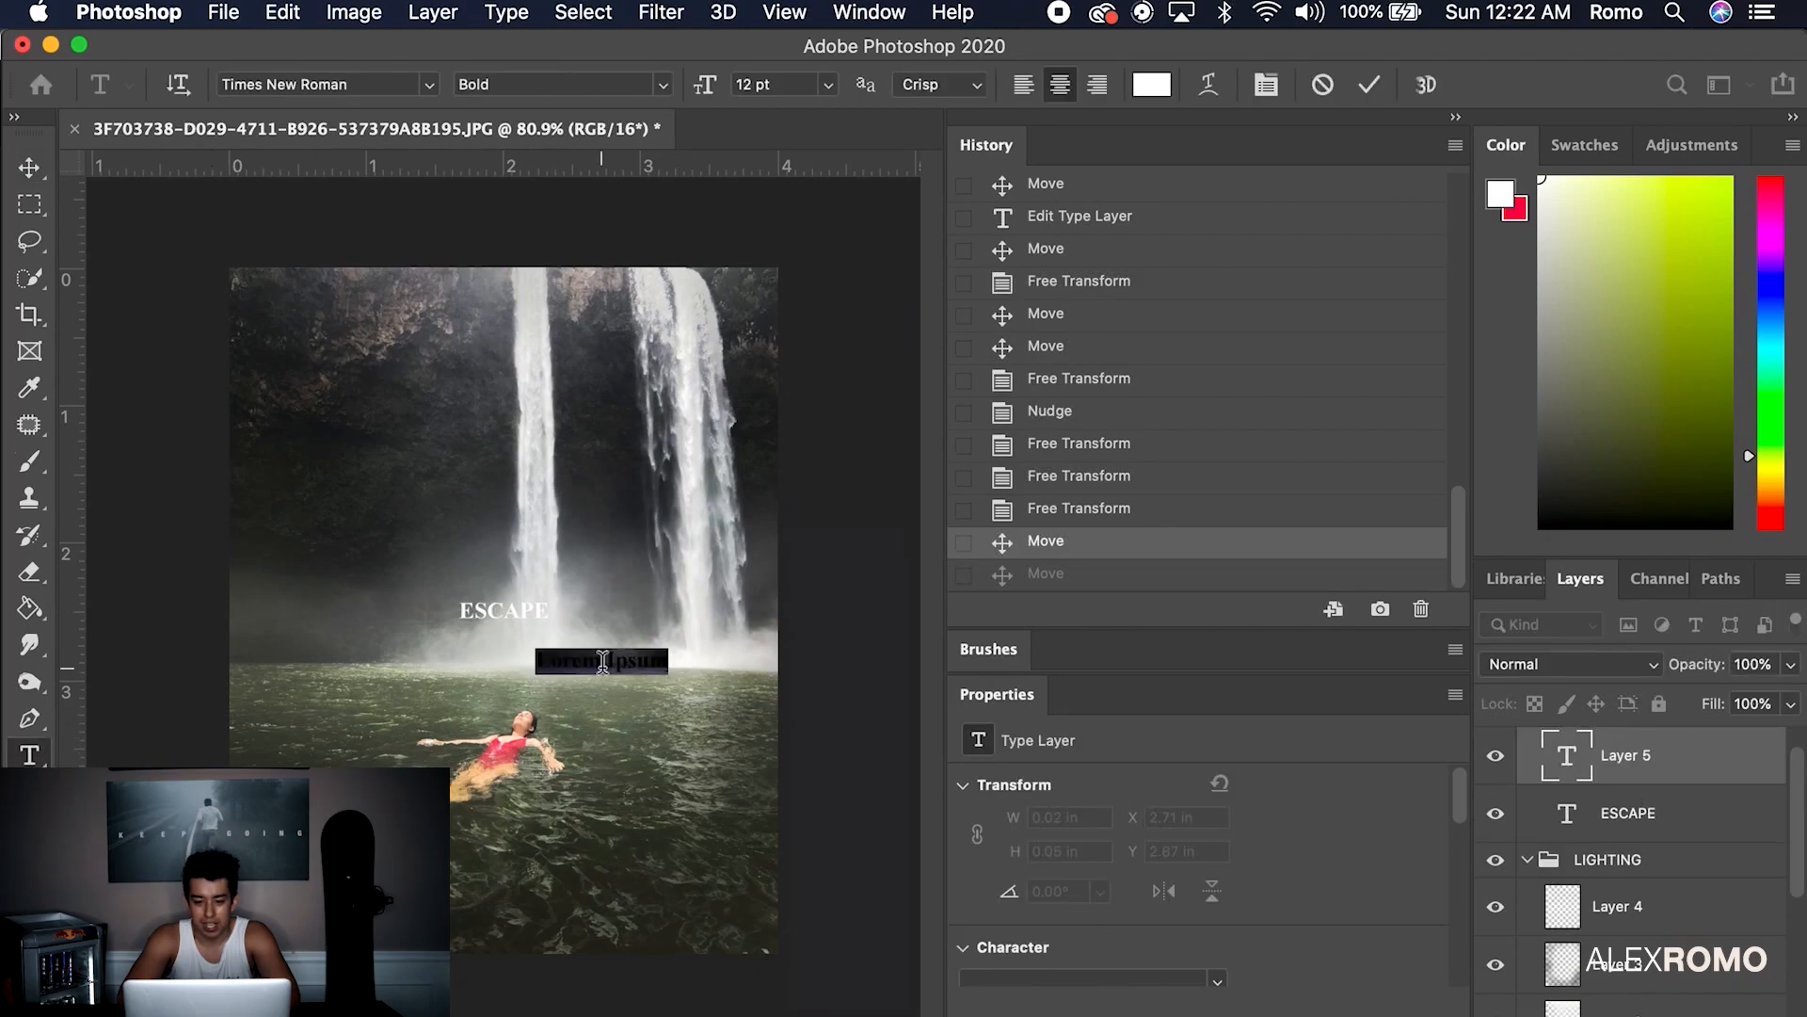
{"action": "key", "text": "BackSpace"}
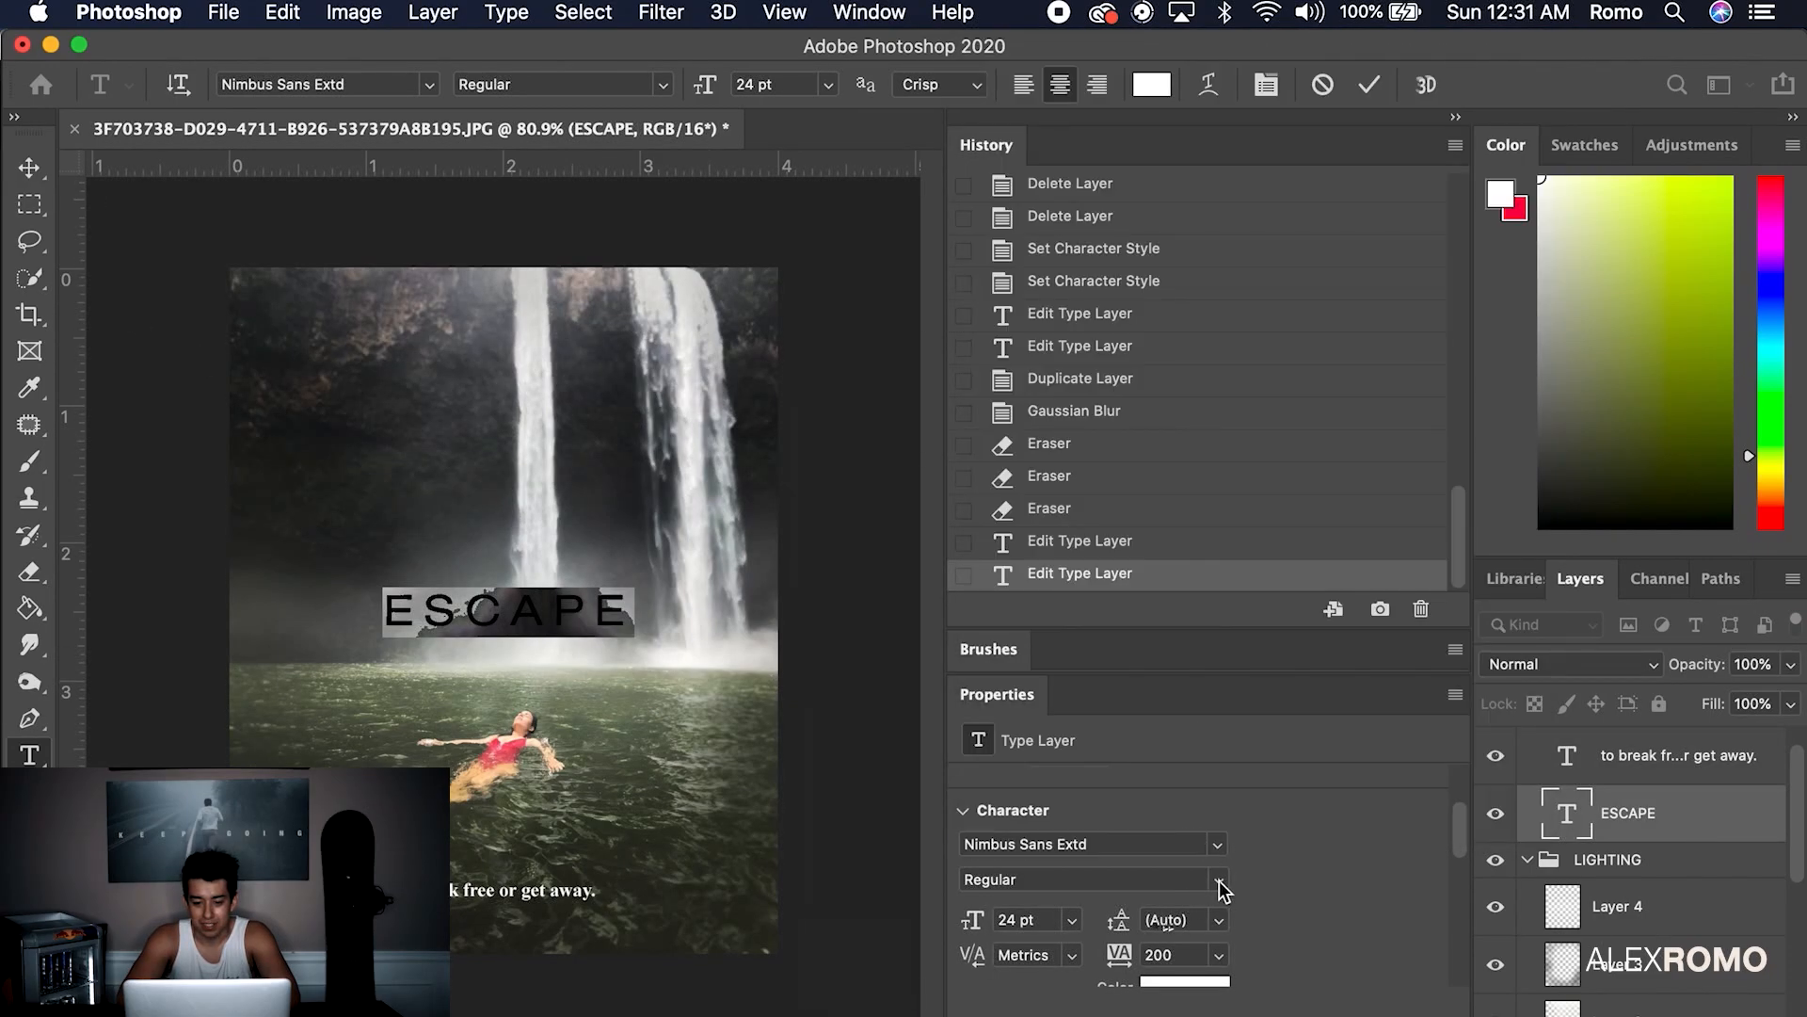
Make the ESCAPE title bold and select all of its text
{"action": "left_click", "coordinate": [1221, 881]}
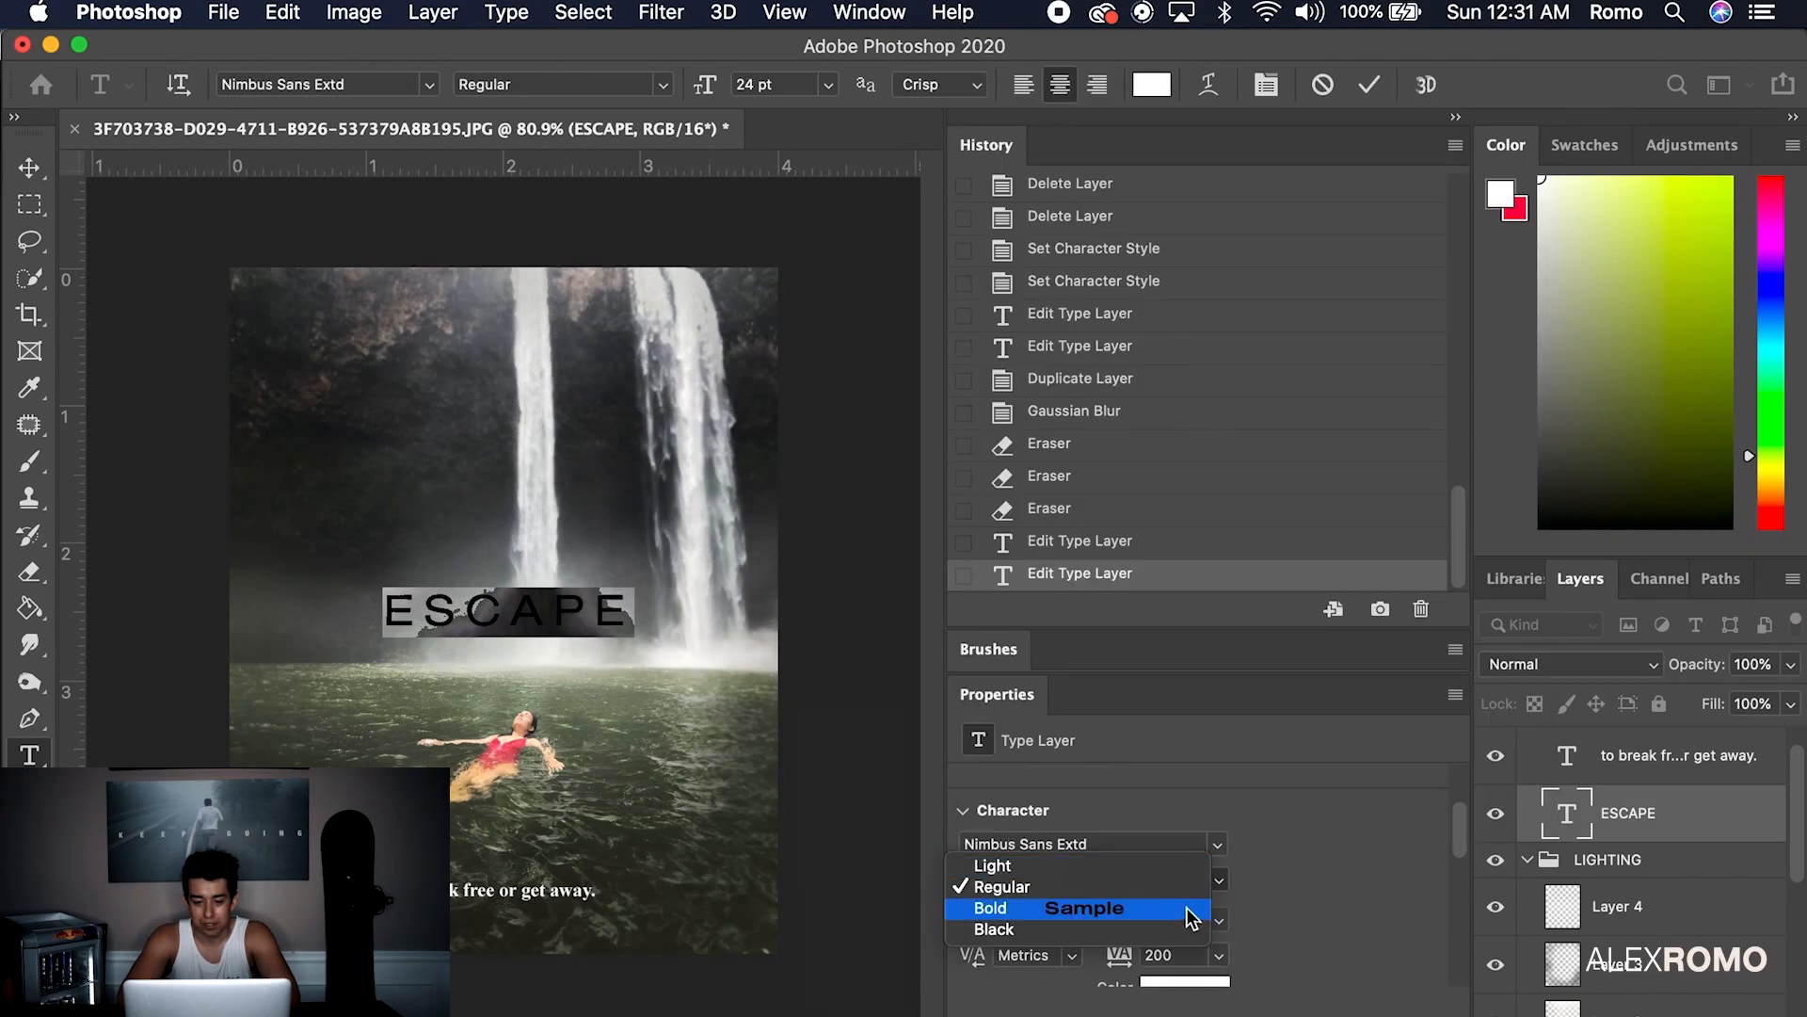
{"action": "left_click", "coordinate": [1191, 918]}
{"action": "left_click", "coordinate": [544, 593]}
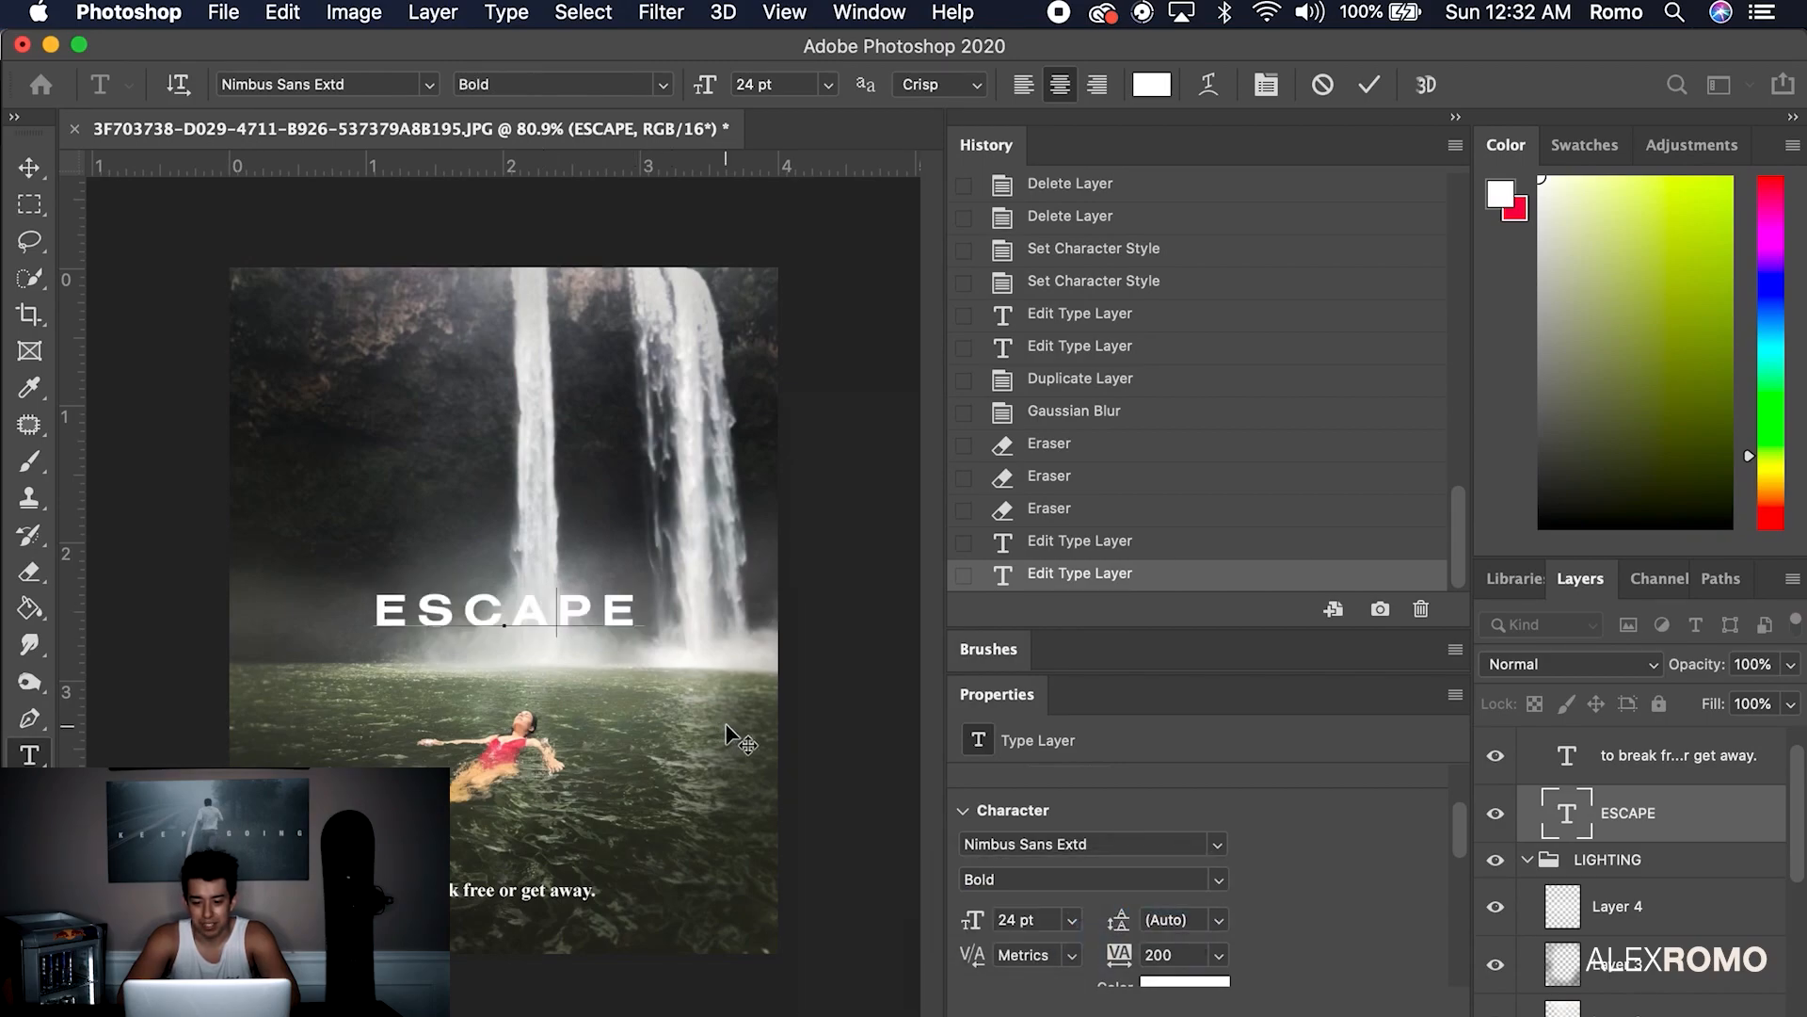
{"action": "key", "text": "super+a"}
{"action": "left_click", "coordinate": [982, 21]}
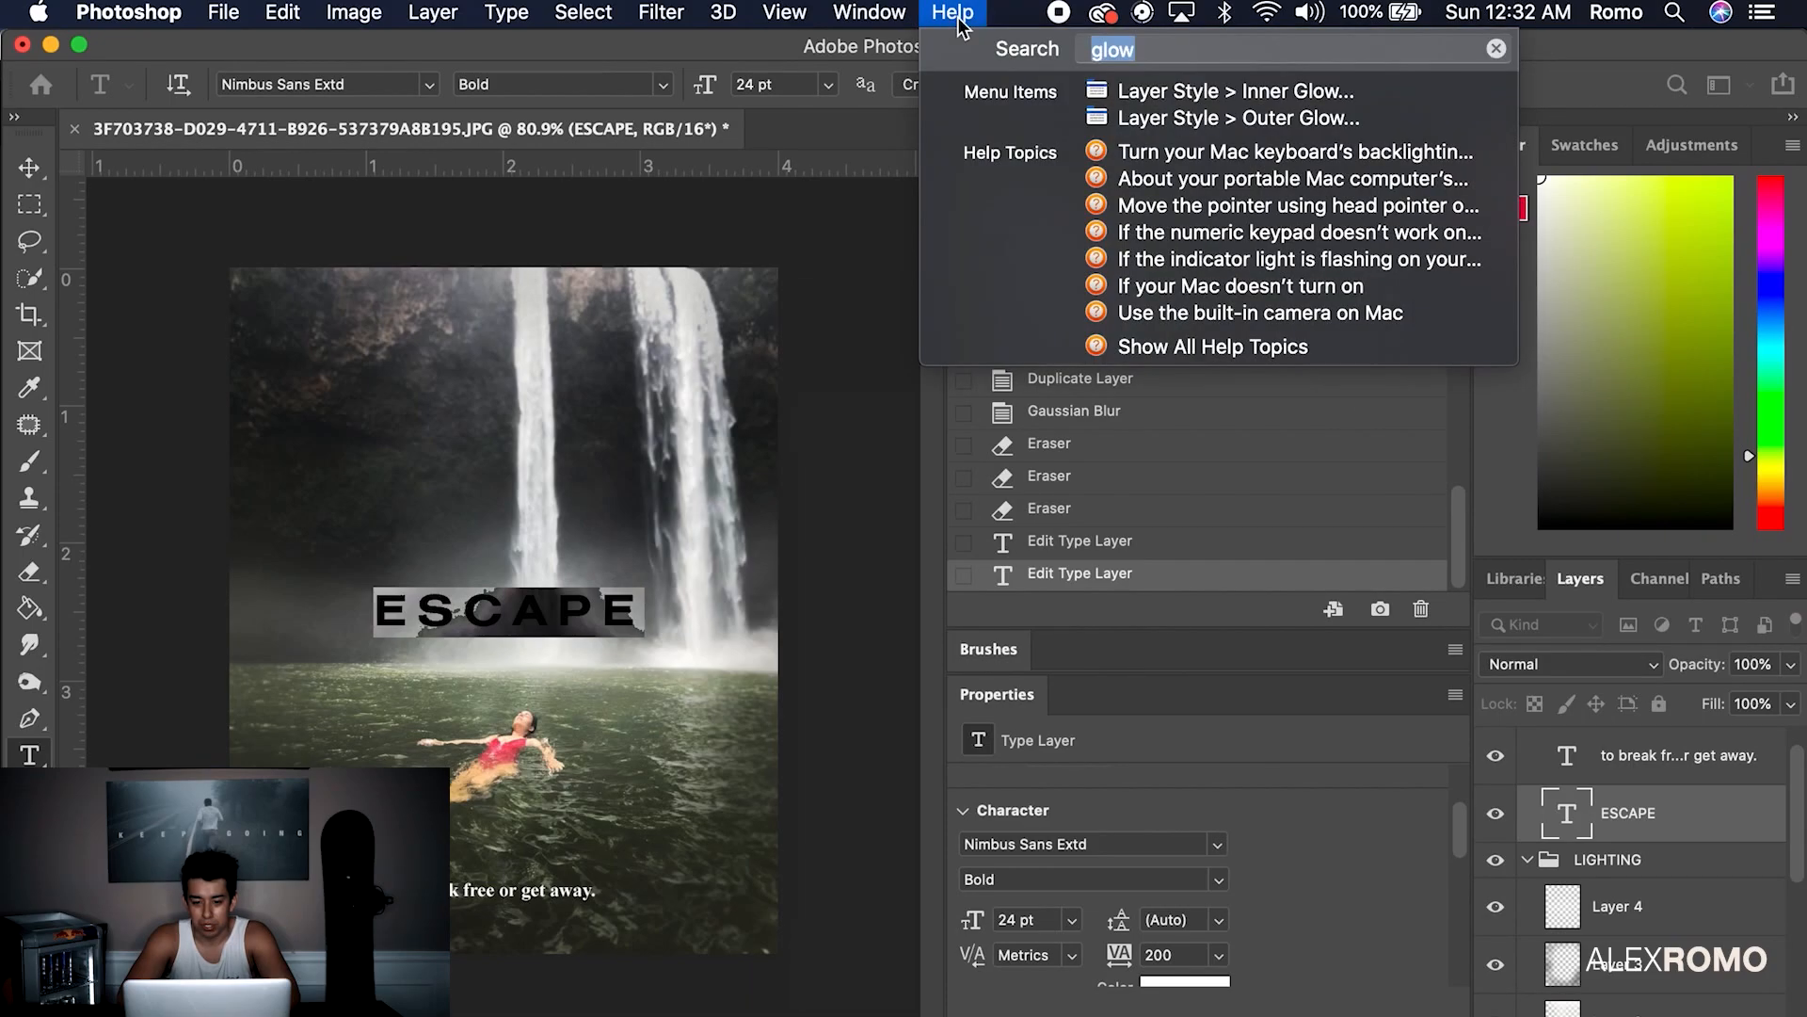
Set the title's glow to white (ffffff), Normal mode, 100% opacity, with a larger size
{"action": "left_click", "coordinate": [1170, 77]}
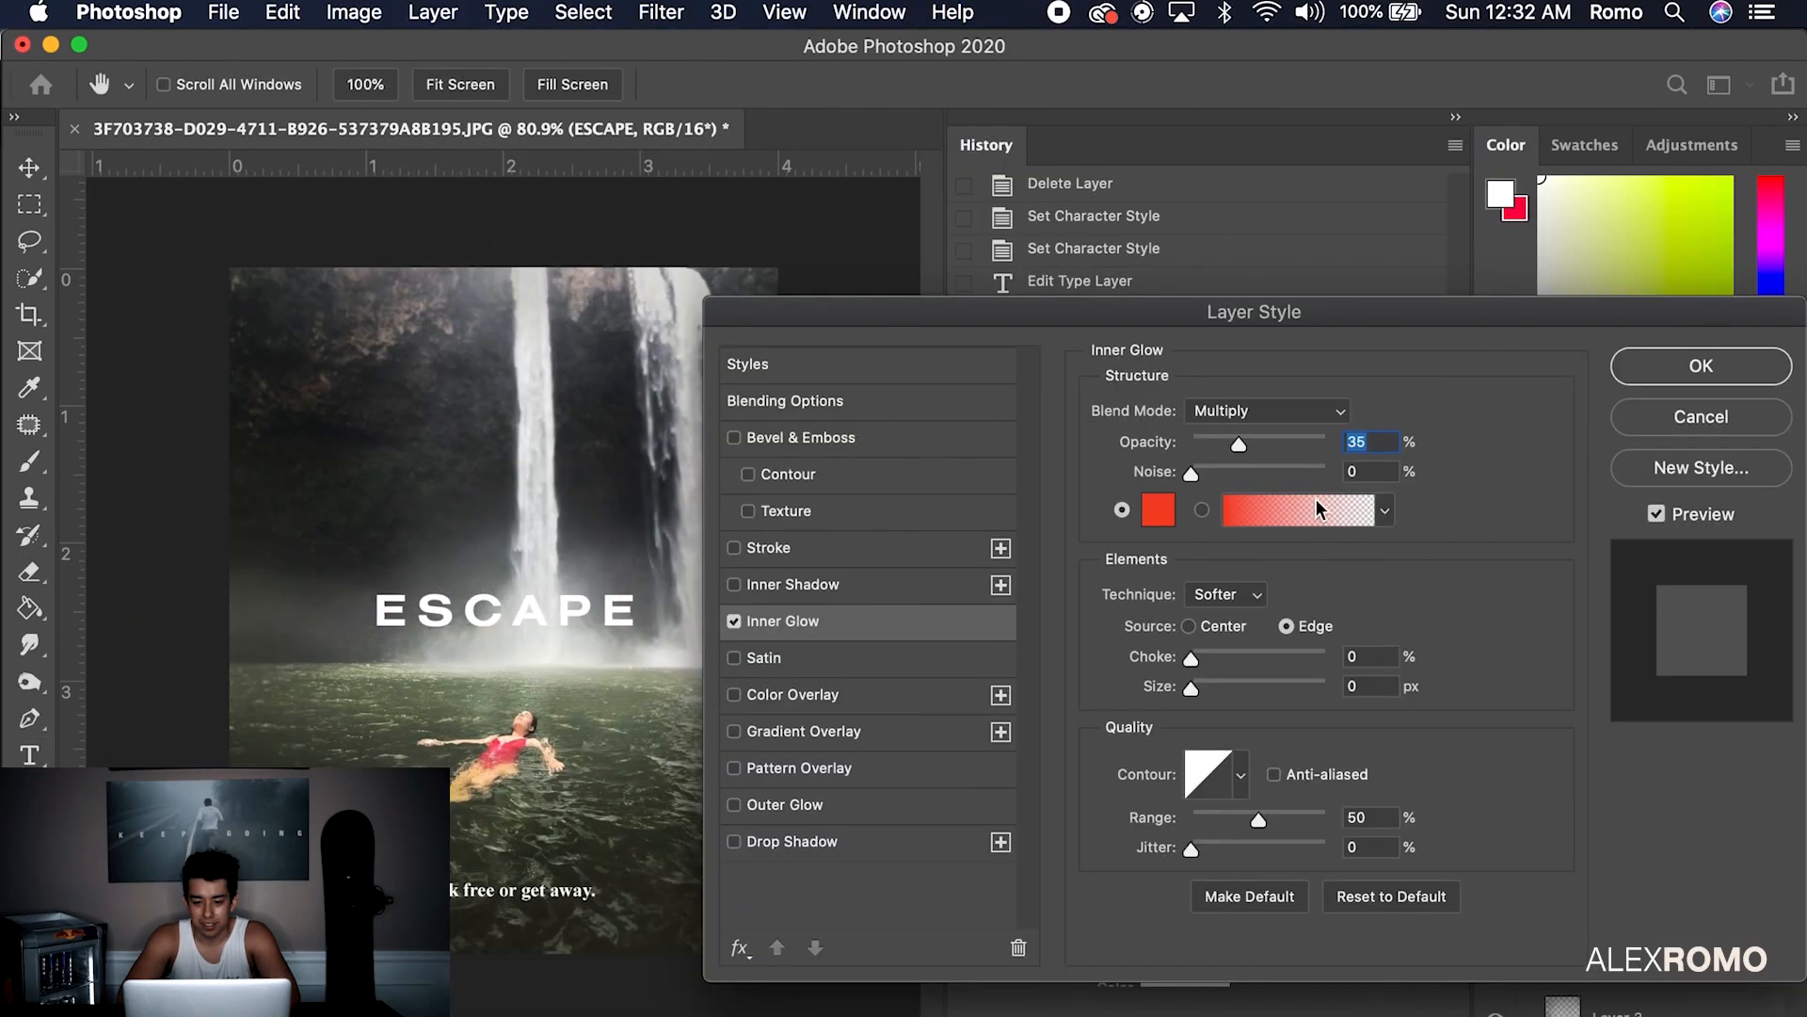
{"action": "left_click", "coordinate": [1158, 510]}
{"action": "type", "text": "ffffff"}
{"action": "left_click", "coordinate": [1606, 285]}
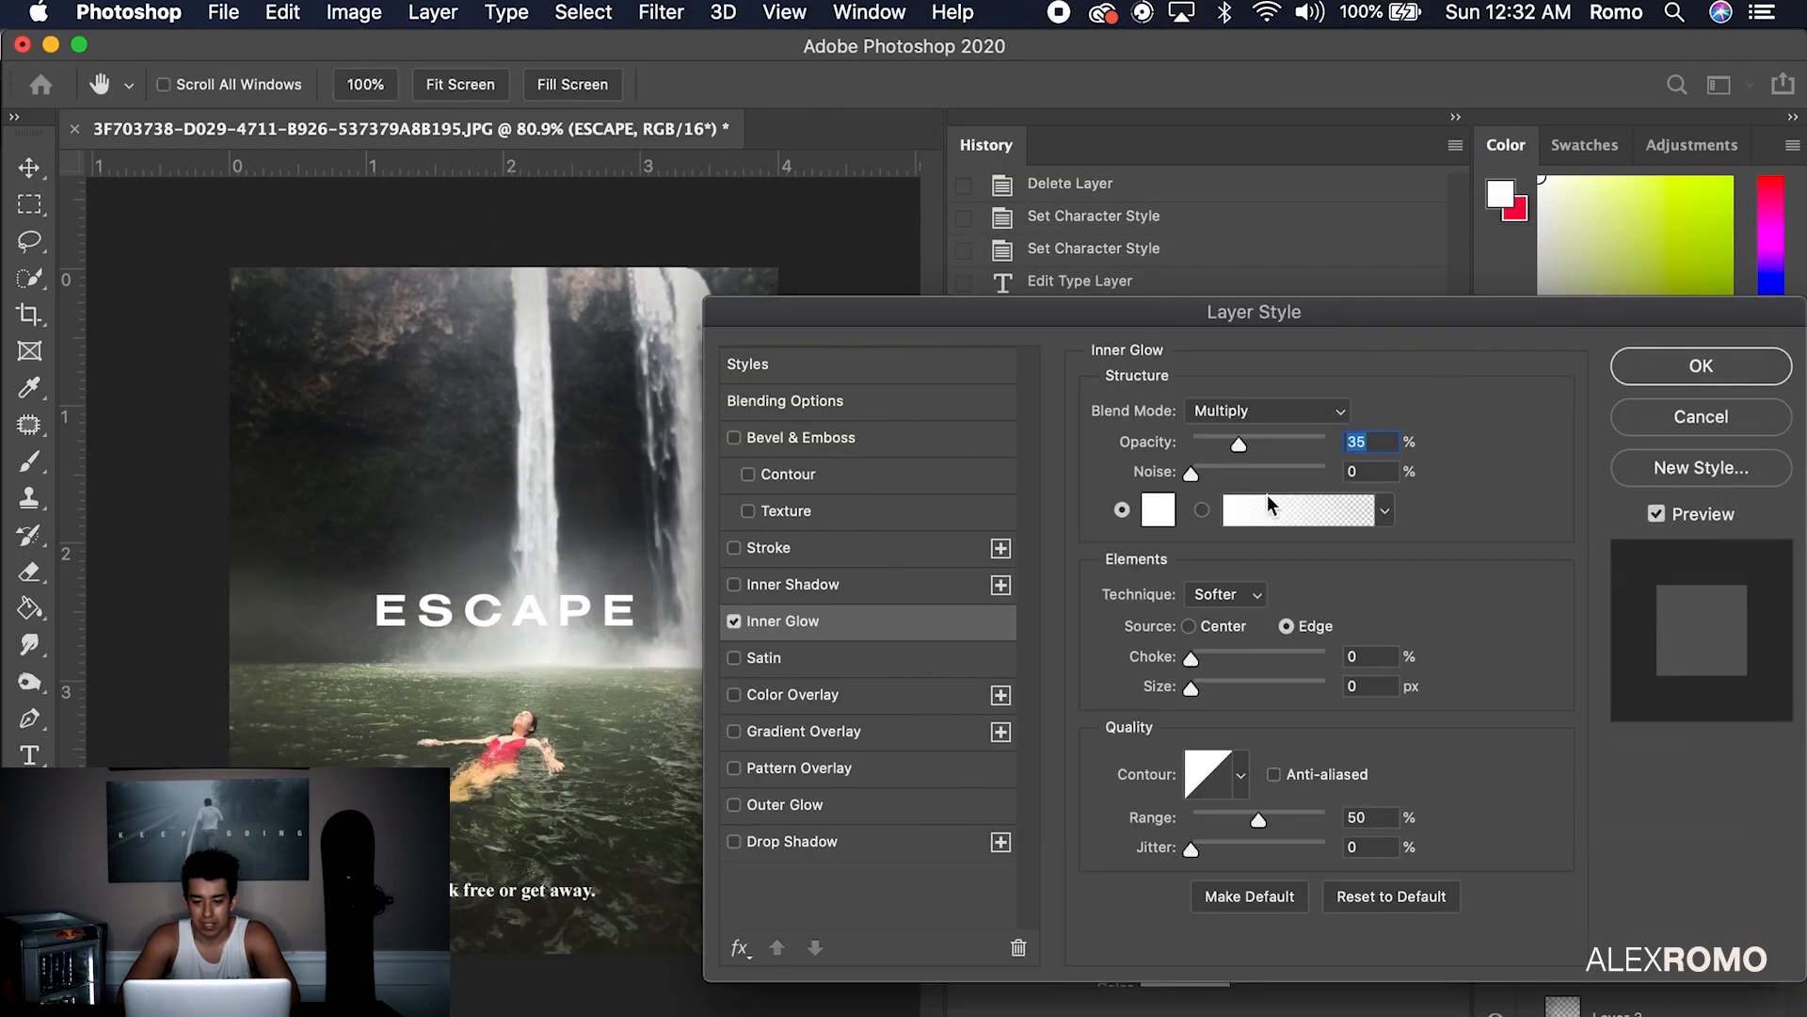
{"action": "left_click_drag", "start_coordinate": [1300, 447], "coordinate": [1323, 450]}
{"action": "left_click", "coordinate": [1261, 411]}
{"action": "left_click", "coordinate": [1234, 324]}
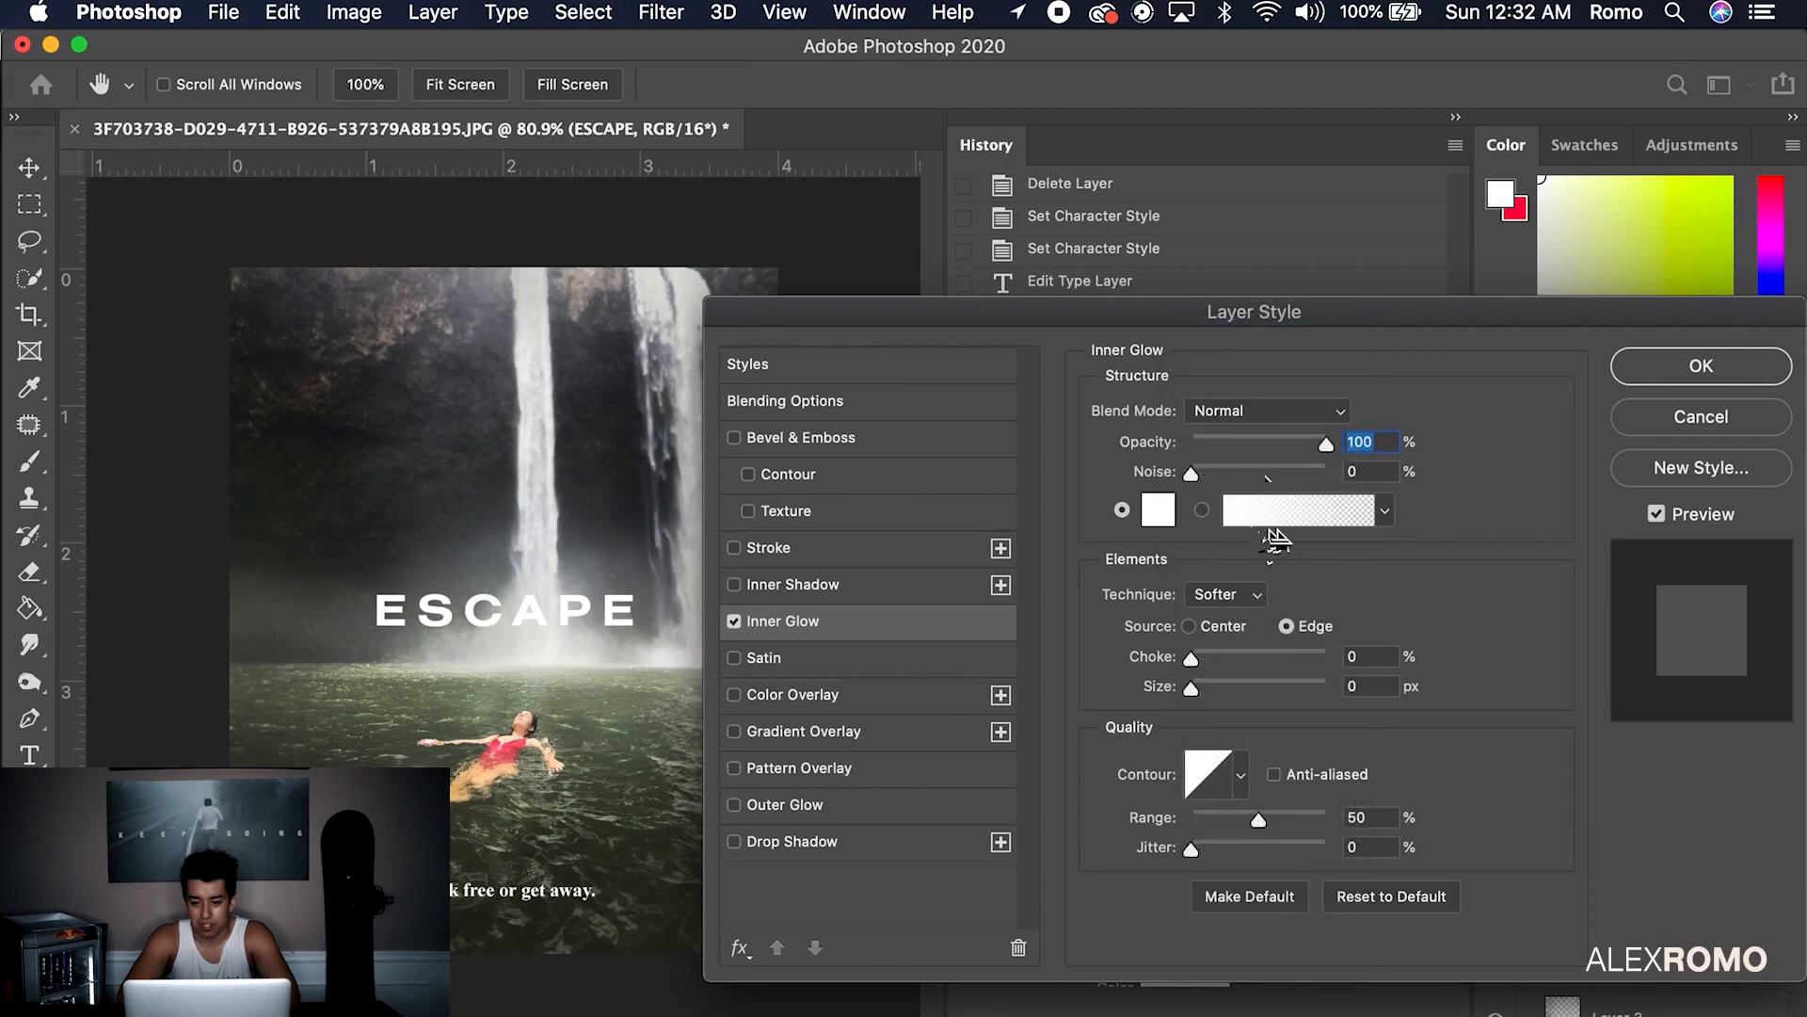
{"action": "left_click", "coordinate": [1122, 509]}
{"action": "left_click_drag", "start_coordinate": [1192, 688], "coordinate": [1229, 685]}
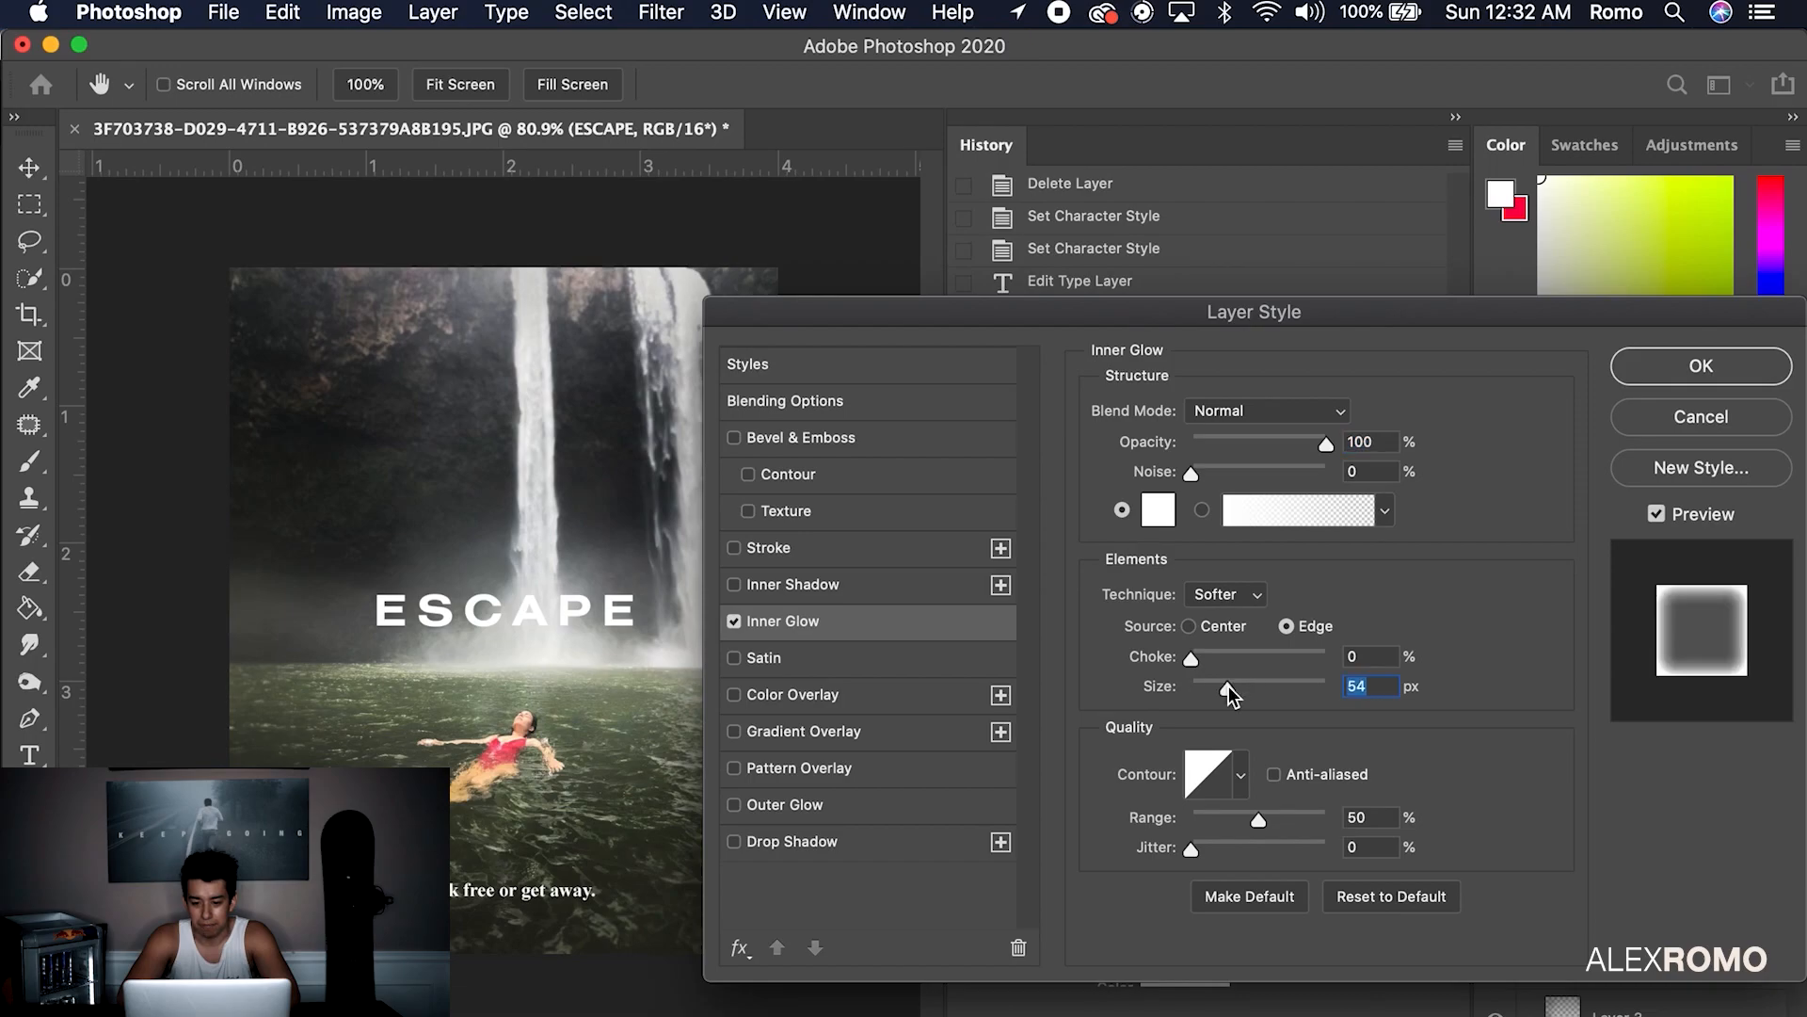
Swap Inner Glow for Outer Glow at 13 px size and 46% opacity, and apply
{"action": "left_click", "coordinate": [734, 621]}
{"action": "left_click", "coordinate": [734, 805]}
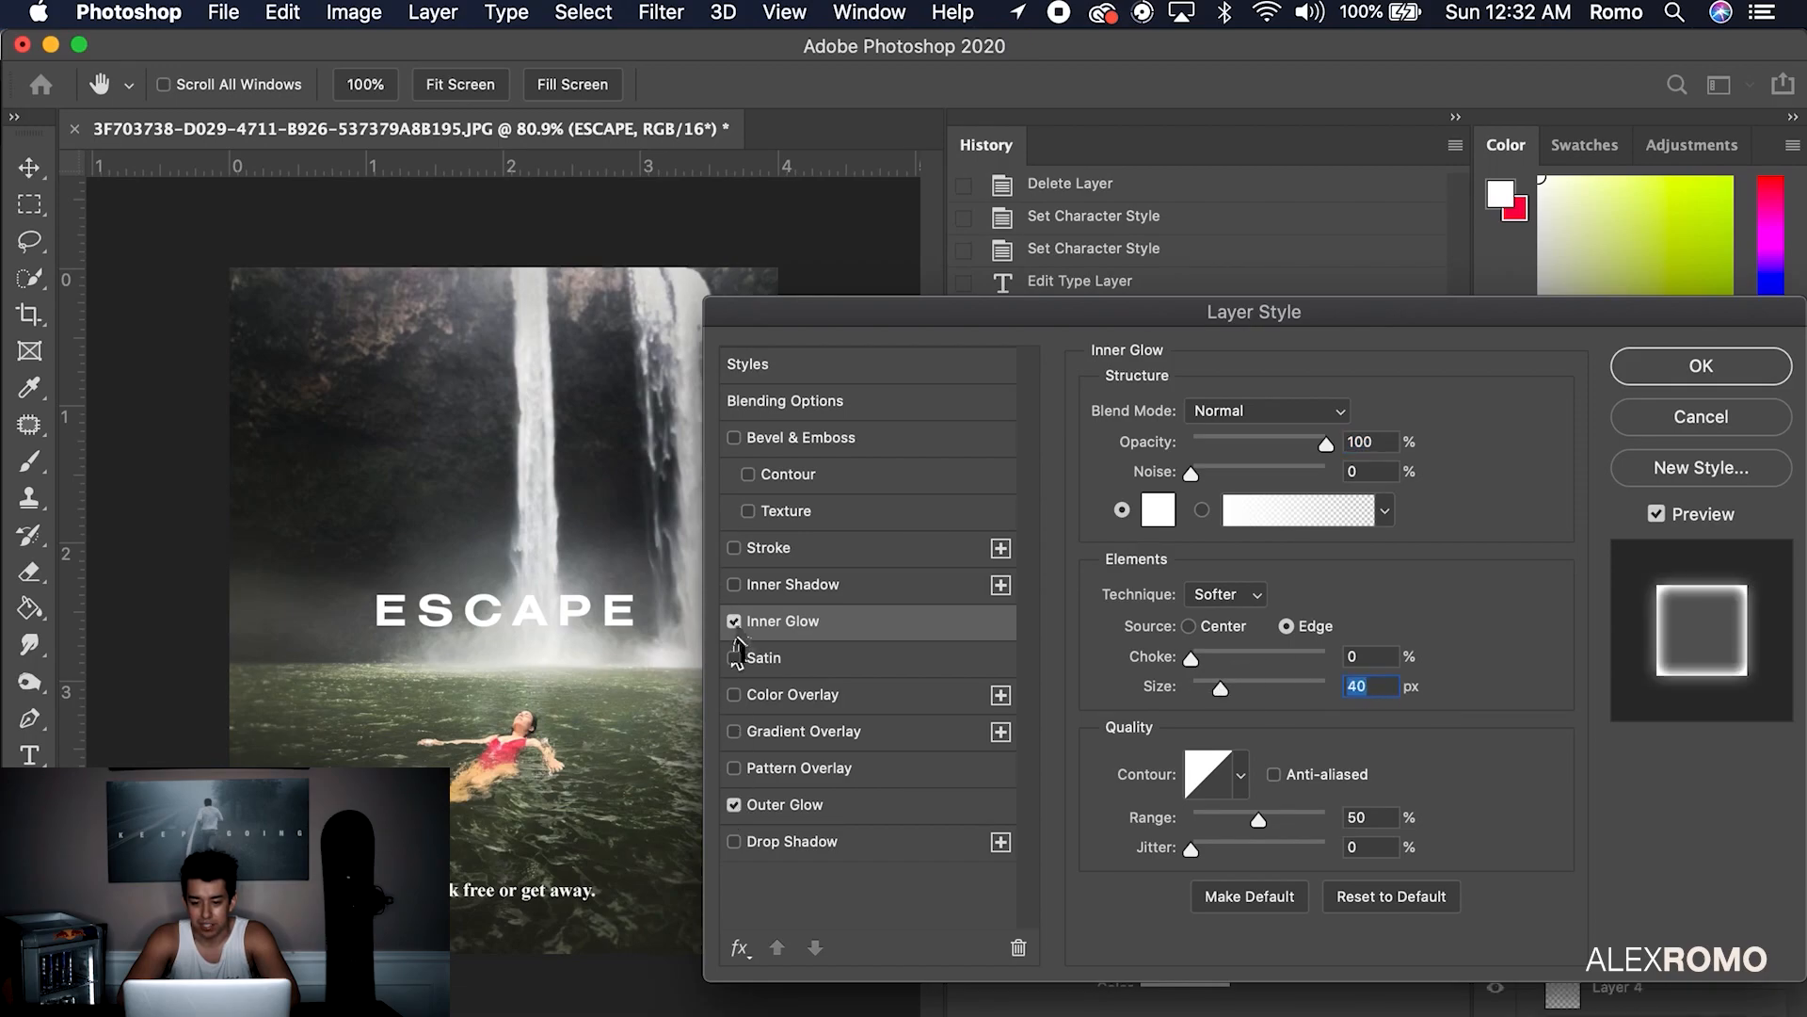
{"action": "left_click", "coordinate": [800, 808]}
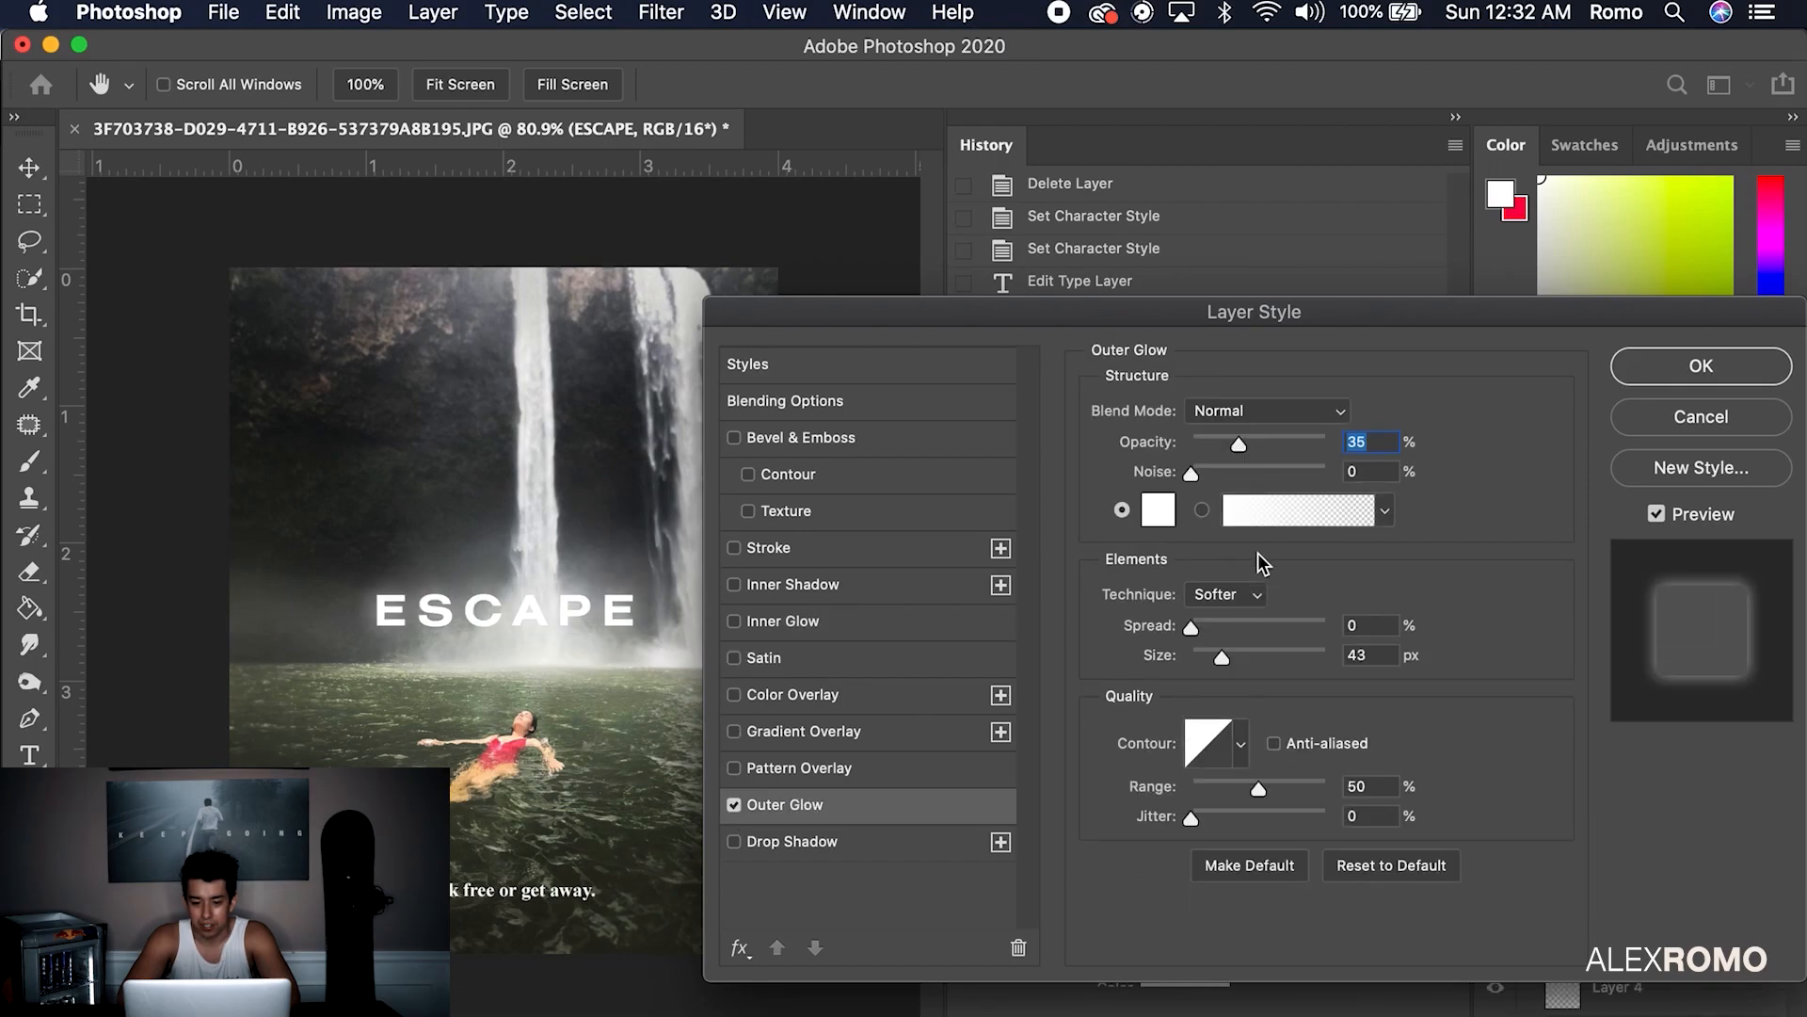
{"action": "left_click_drag", "start_coordinate": [1255, 656], "coordinate": [1207, 657]}
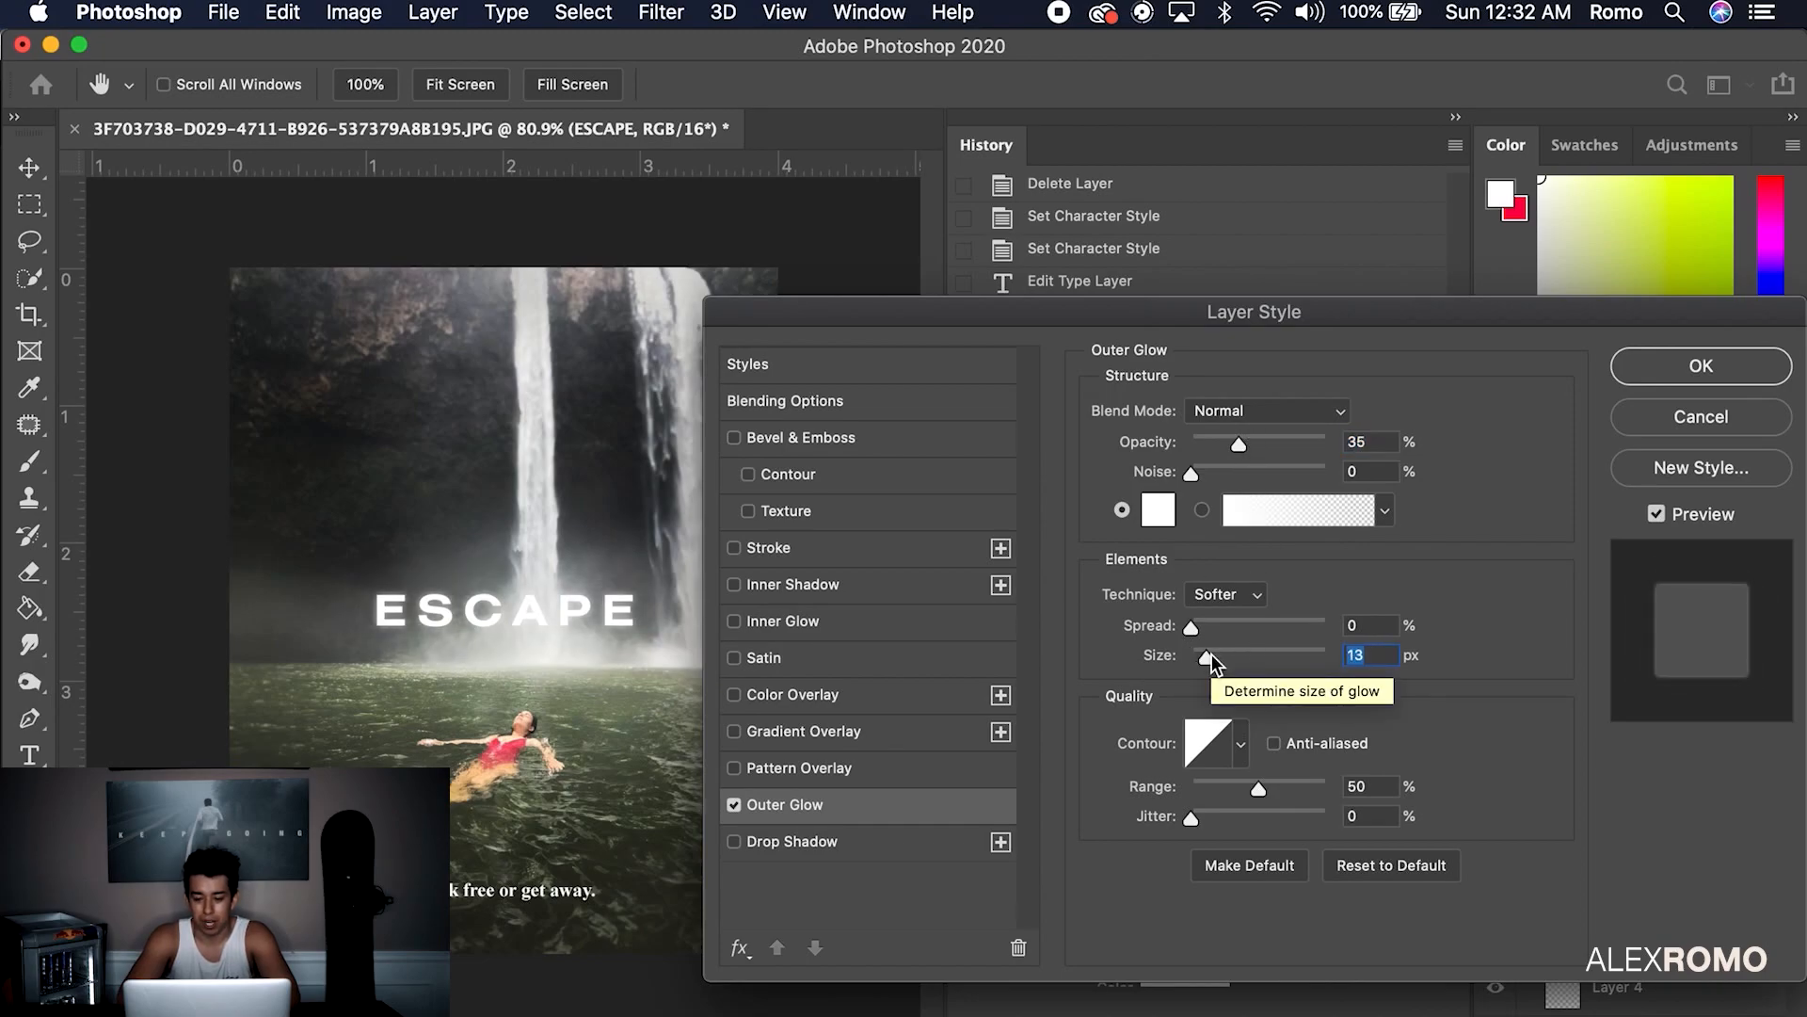
{"action": "left_click", "coordinate": [1253, 442]}
{"action": "left_click", "coordinate": [1639, 372]}
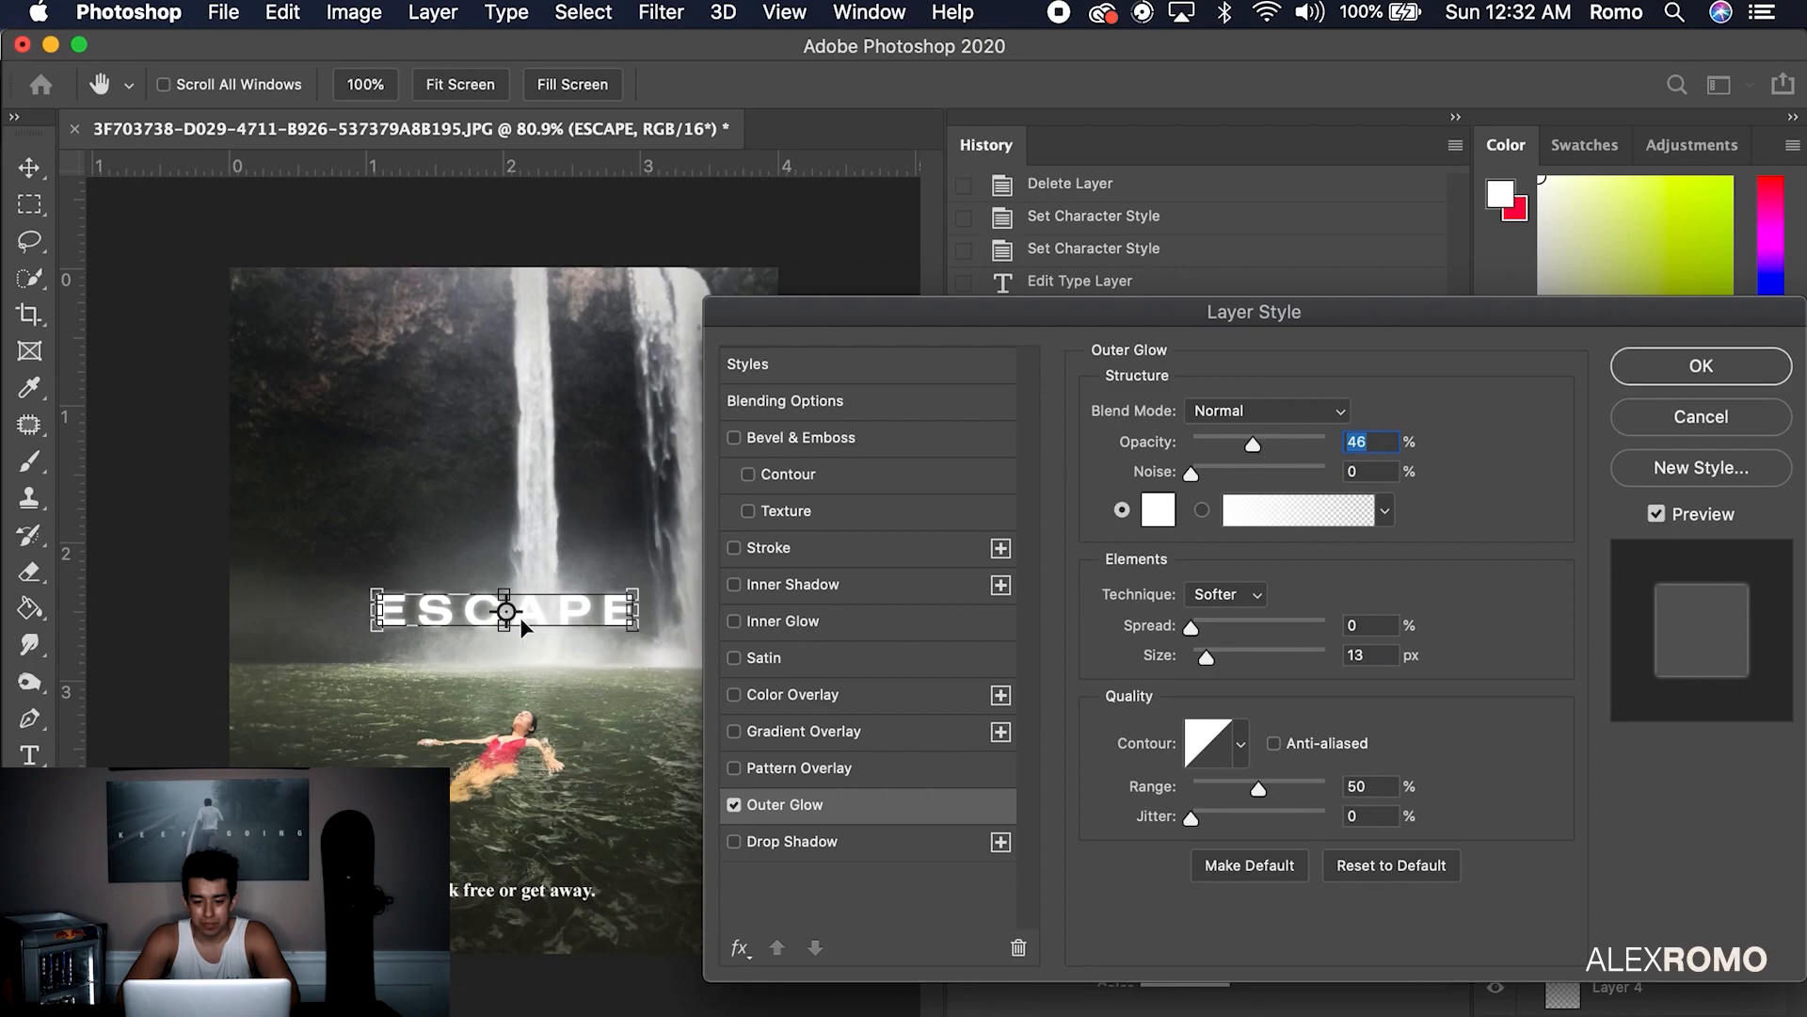
Retype the tagline as 'to break free or get away' and move it to the poster's top
{"action": "double_click", "coordinate": [496, 890]}
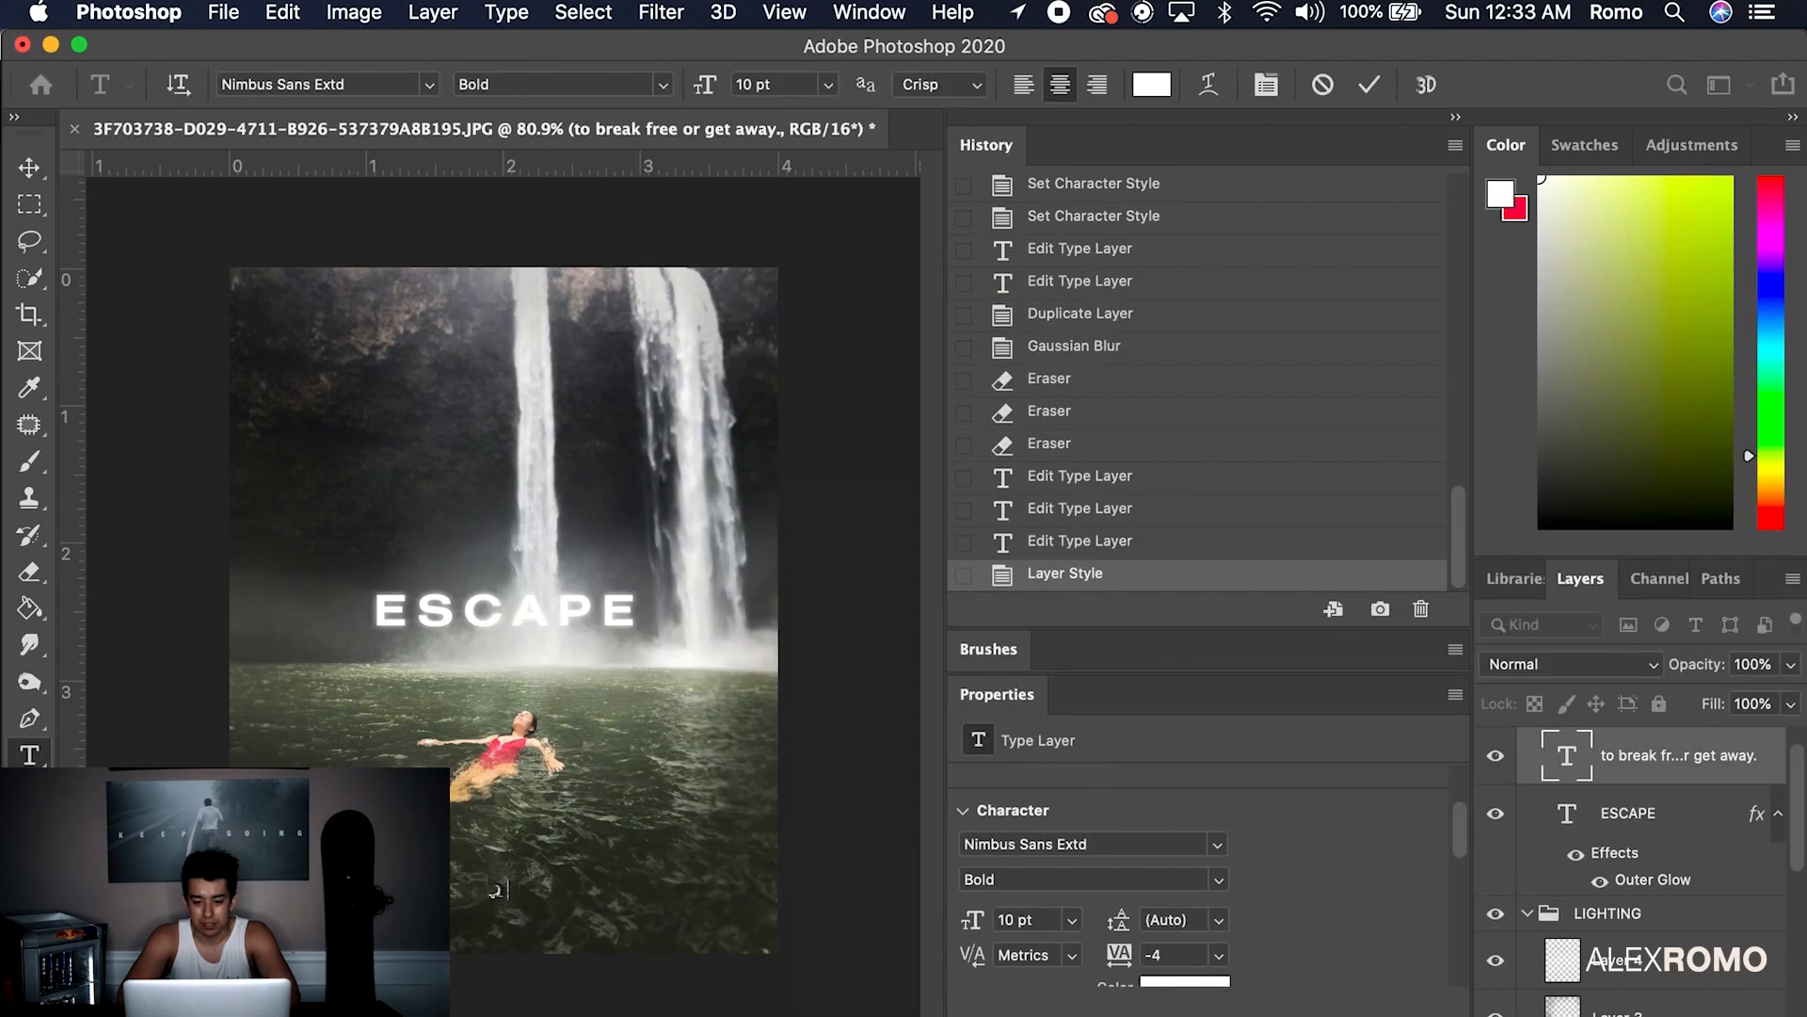
{"action": "type", "text": "to break"}
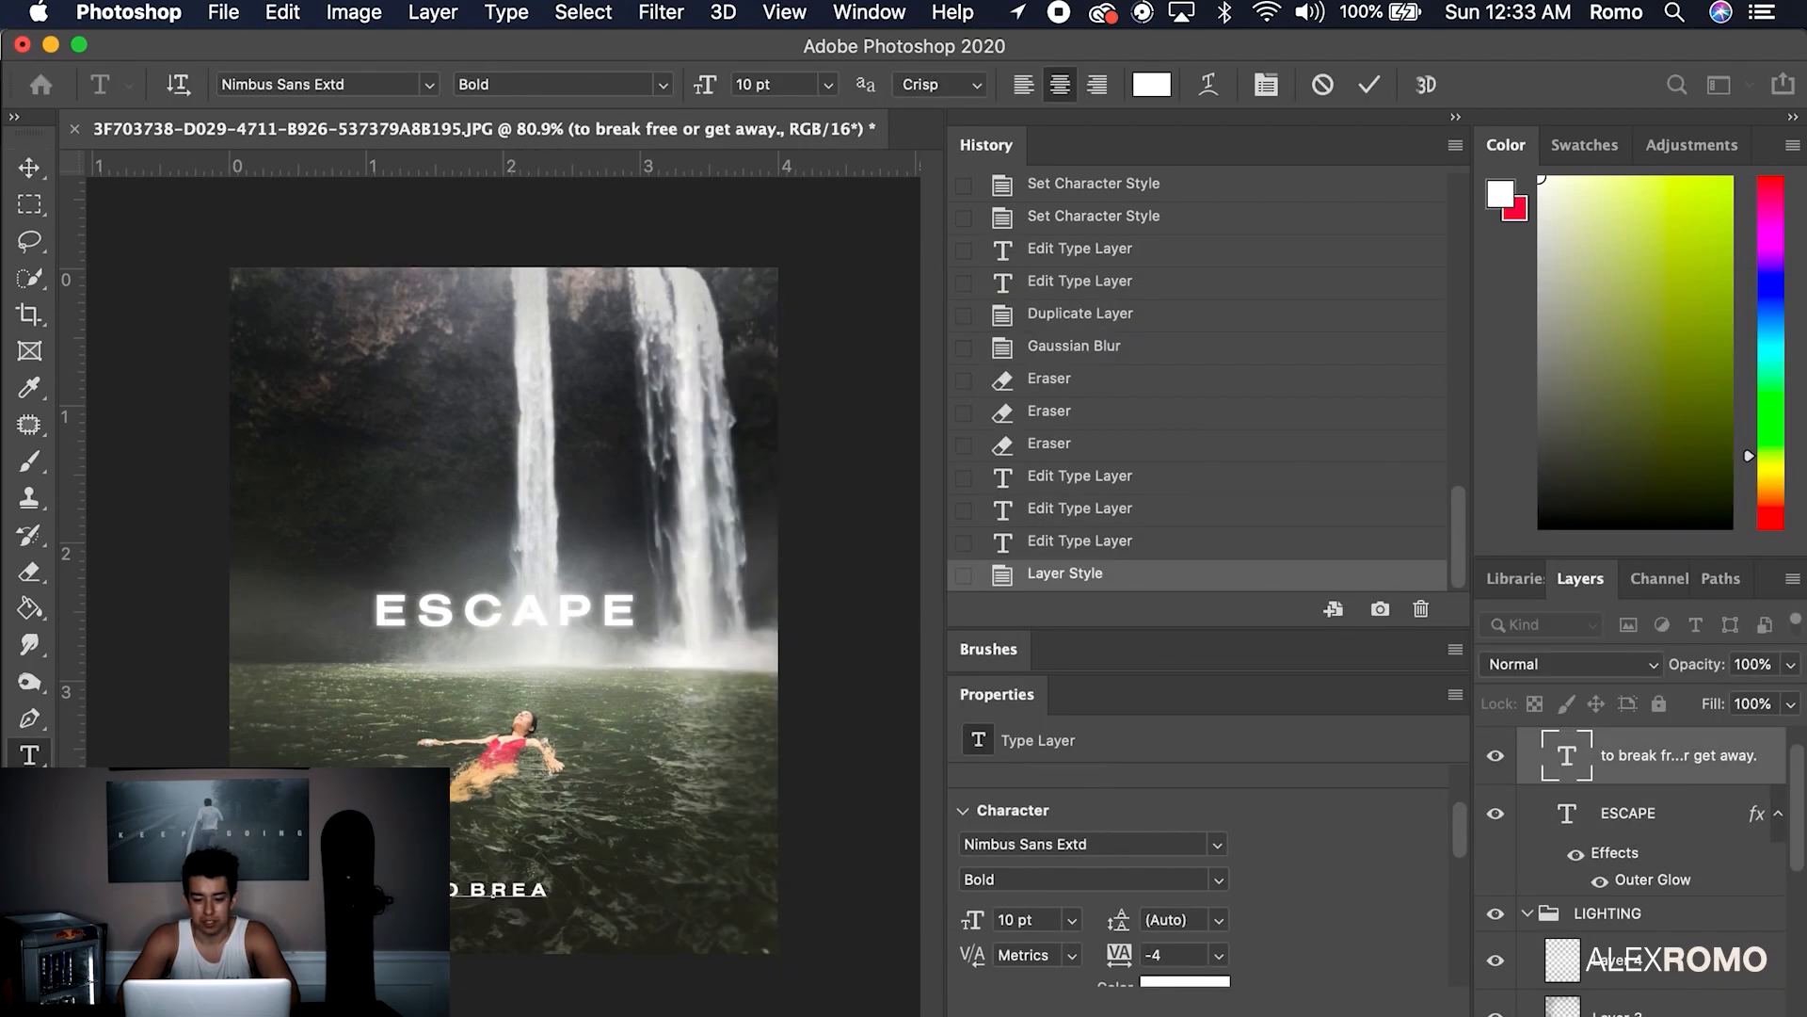
{"action": "type", "text": " free or get "}
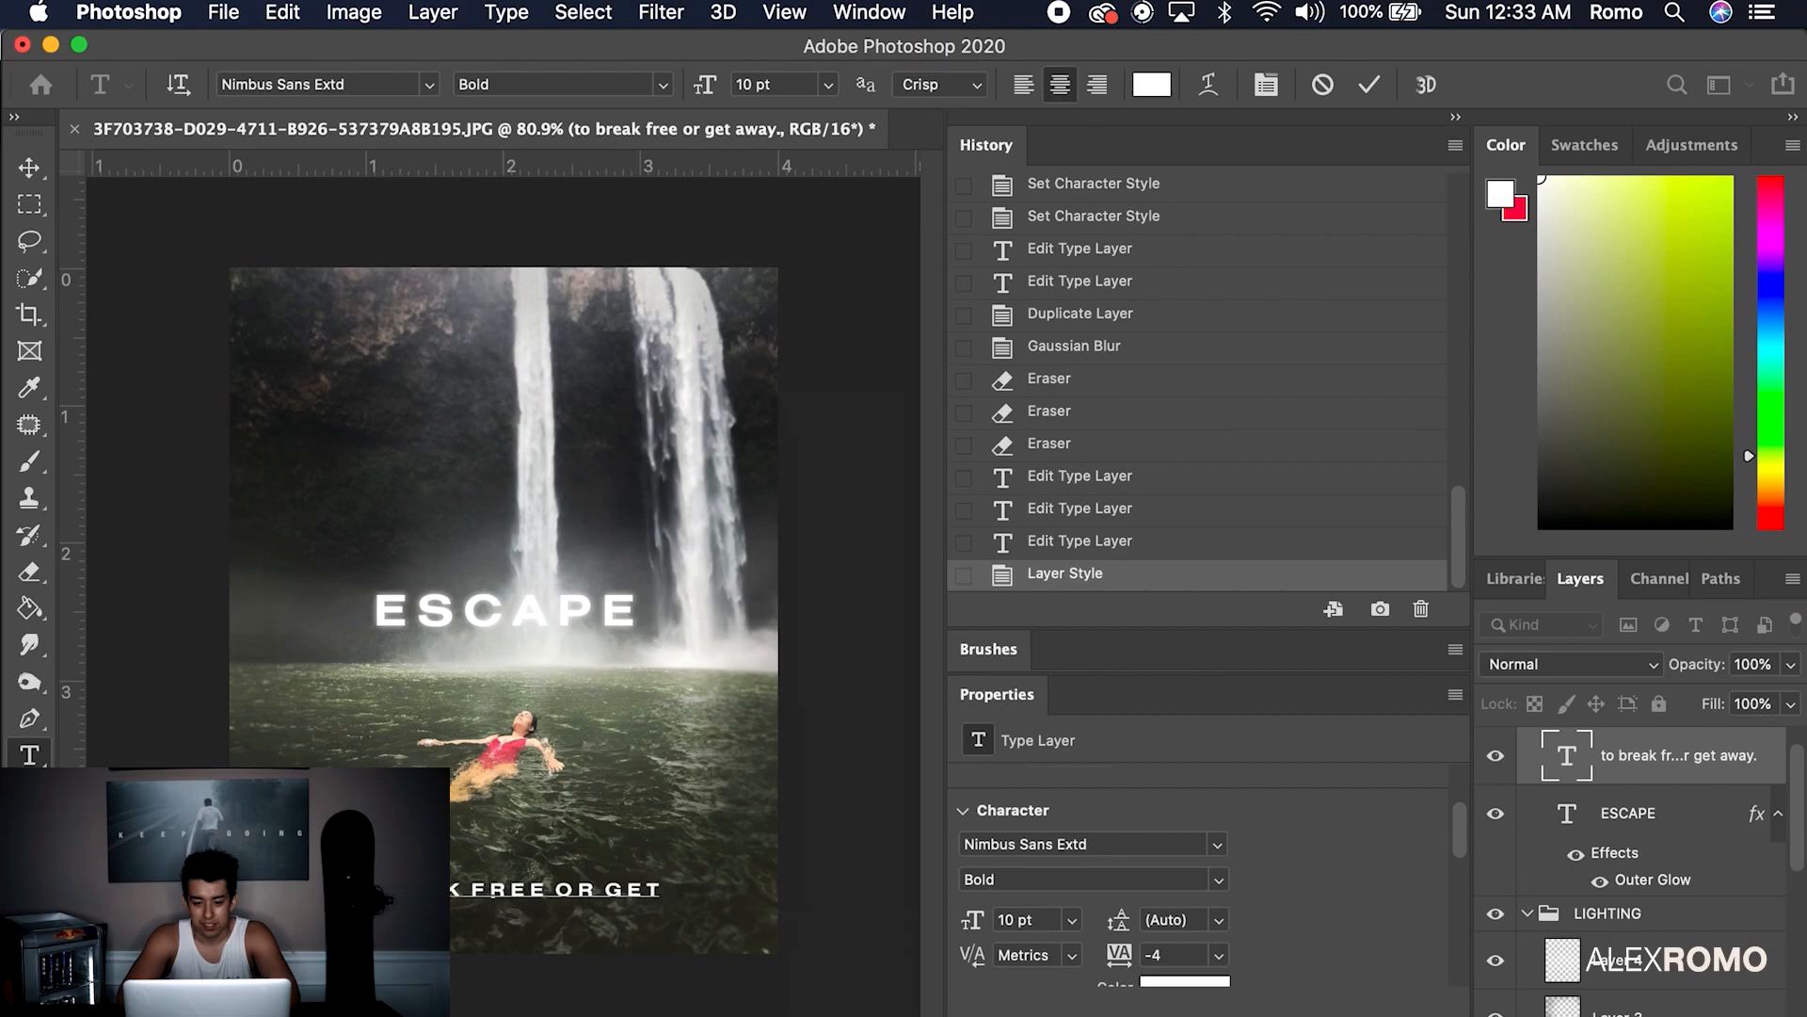
{"action": "type", "text": "a"}
{"action": "key", "text": "BackSpace"}
{"action": "type", "text": "awat"}
{"action": "key", "text": "BackSpace"}
{"action": "type", "text": "y"}
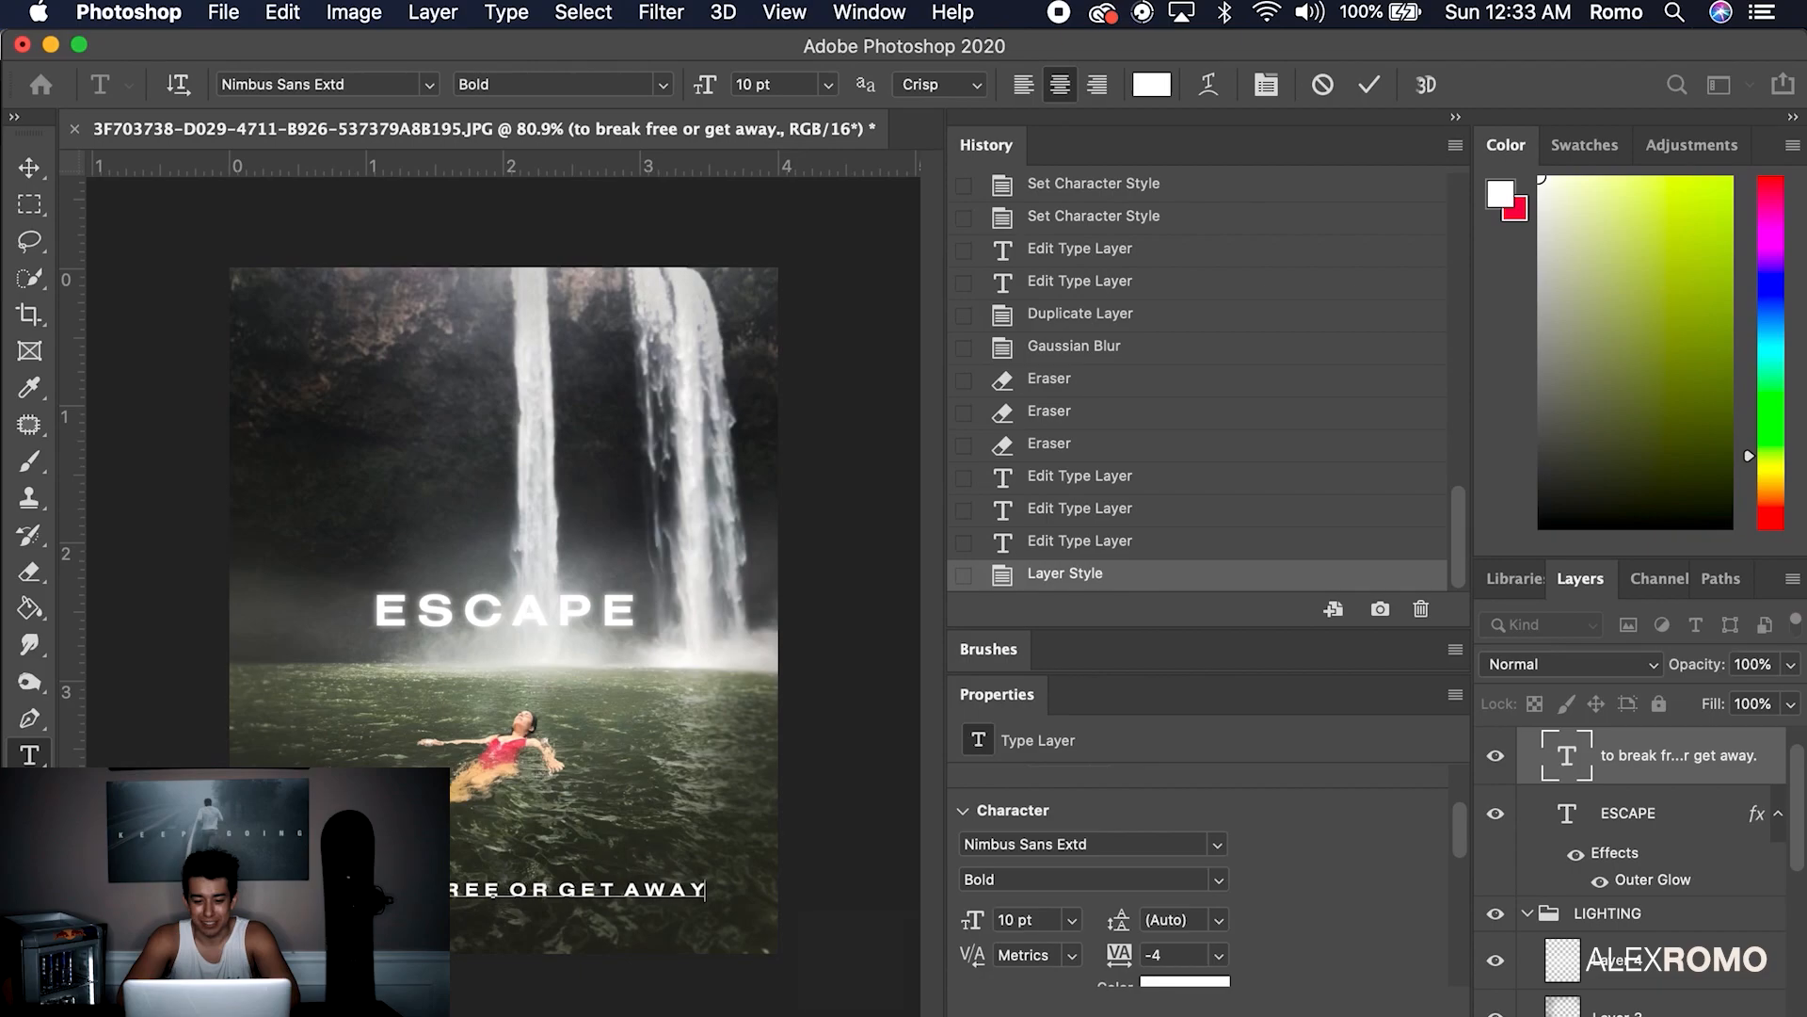
{"action": "left_click", "coordinate": [29, 168]}
{"action": "left_click_drag", "start_coordinate": [588, 899], "coordinate": [602, 308]}
Widen the tagline's tracking past 25, realign it, and start a new text layer at the bottom
{"action": "double_click", "coordinate": [603, 308]}
{"action": "scroll", "coordinate": [1261, 965], "scroll_direction": "down", "scroll_amount": 2}
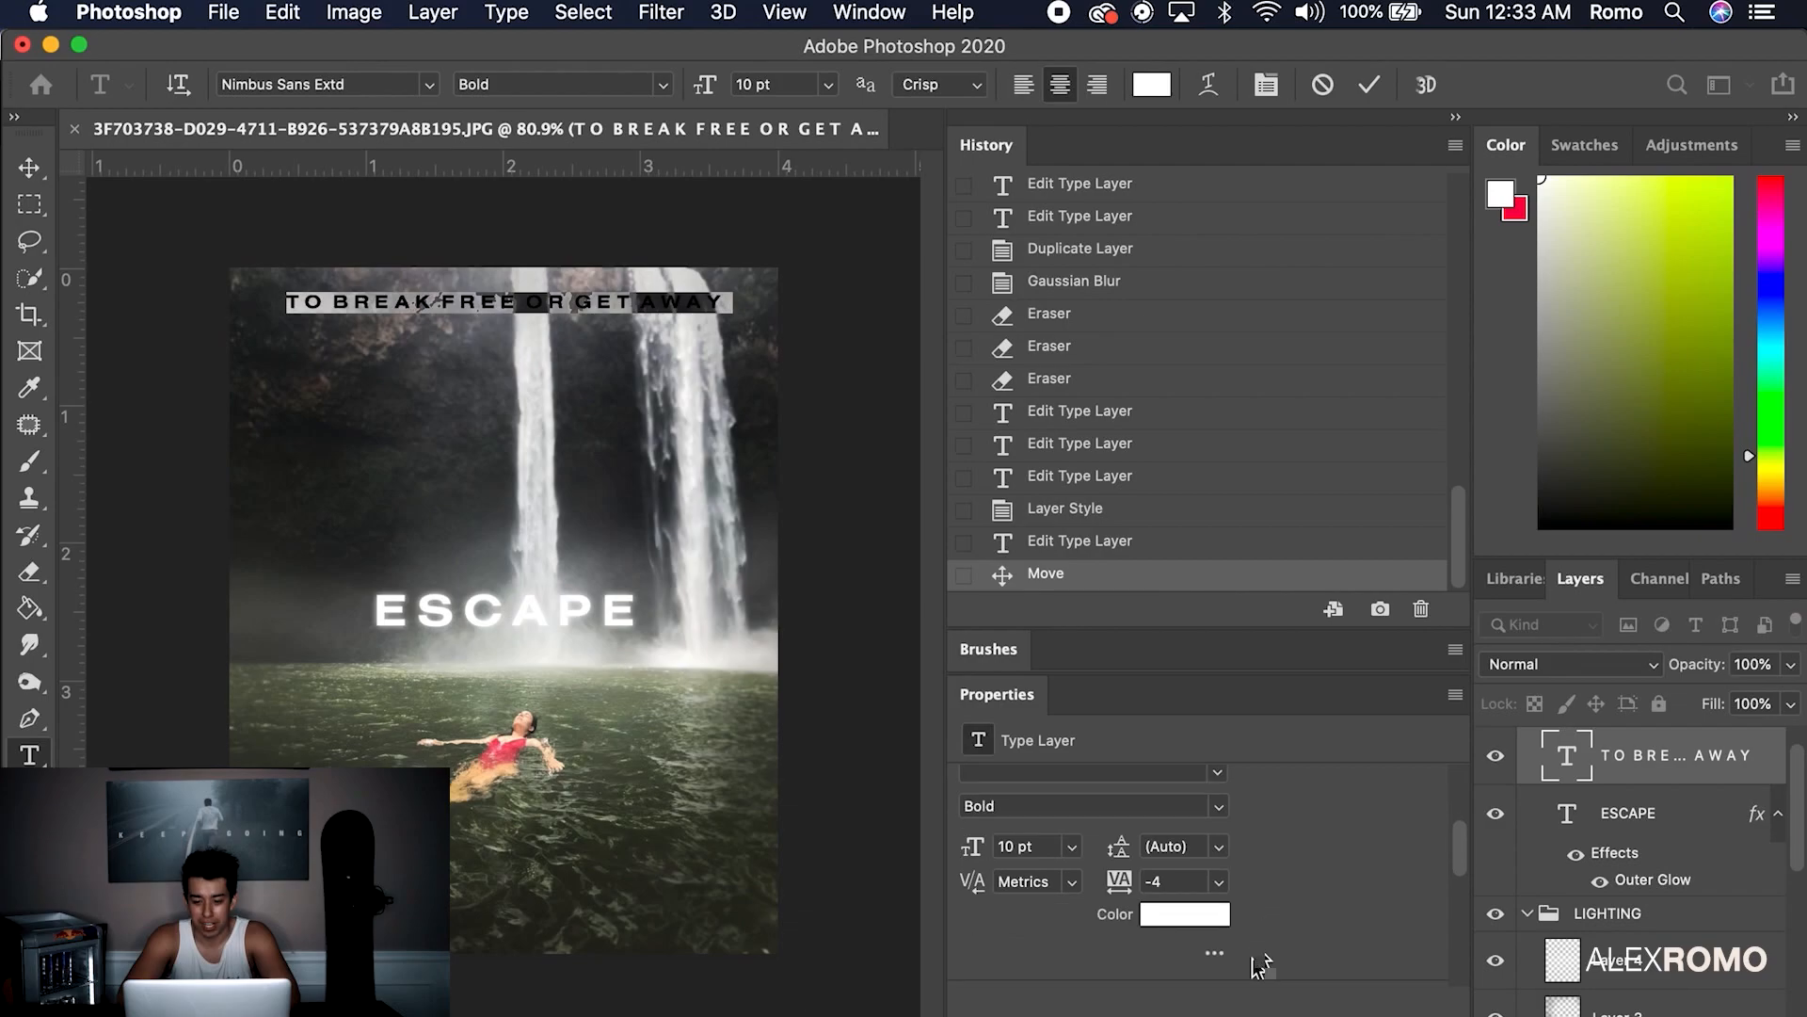
{"action": "left_click", "coordinate": [1219, 885]}
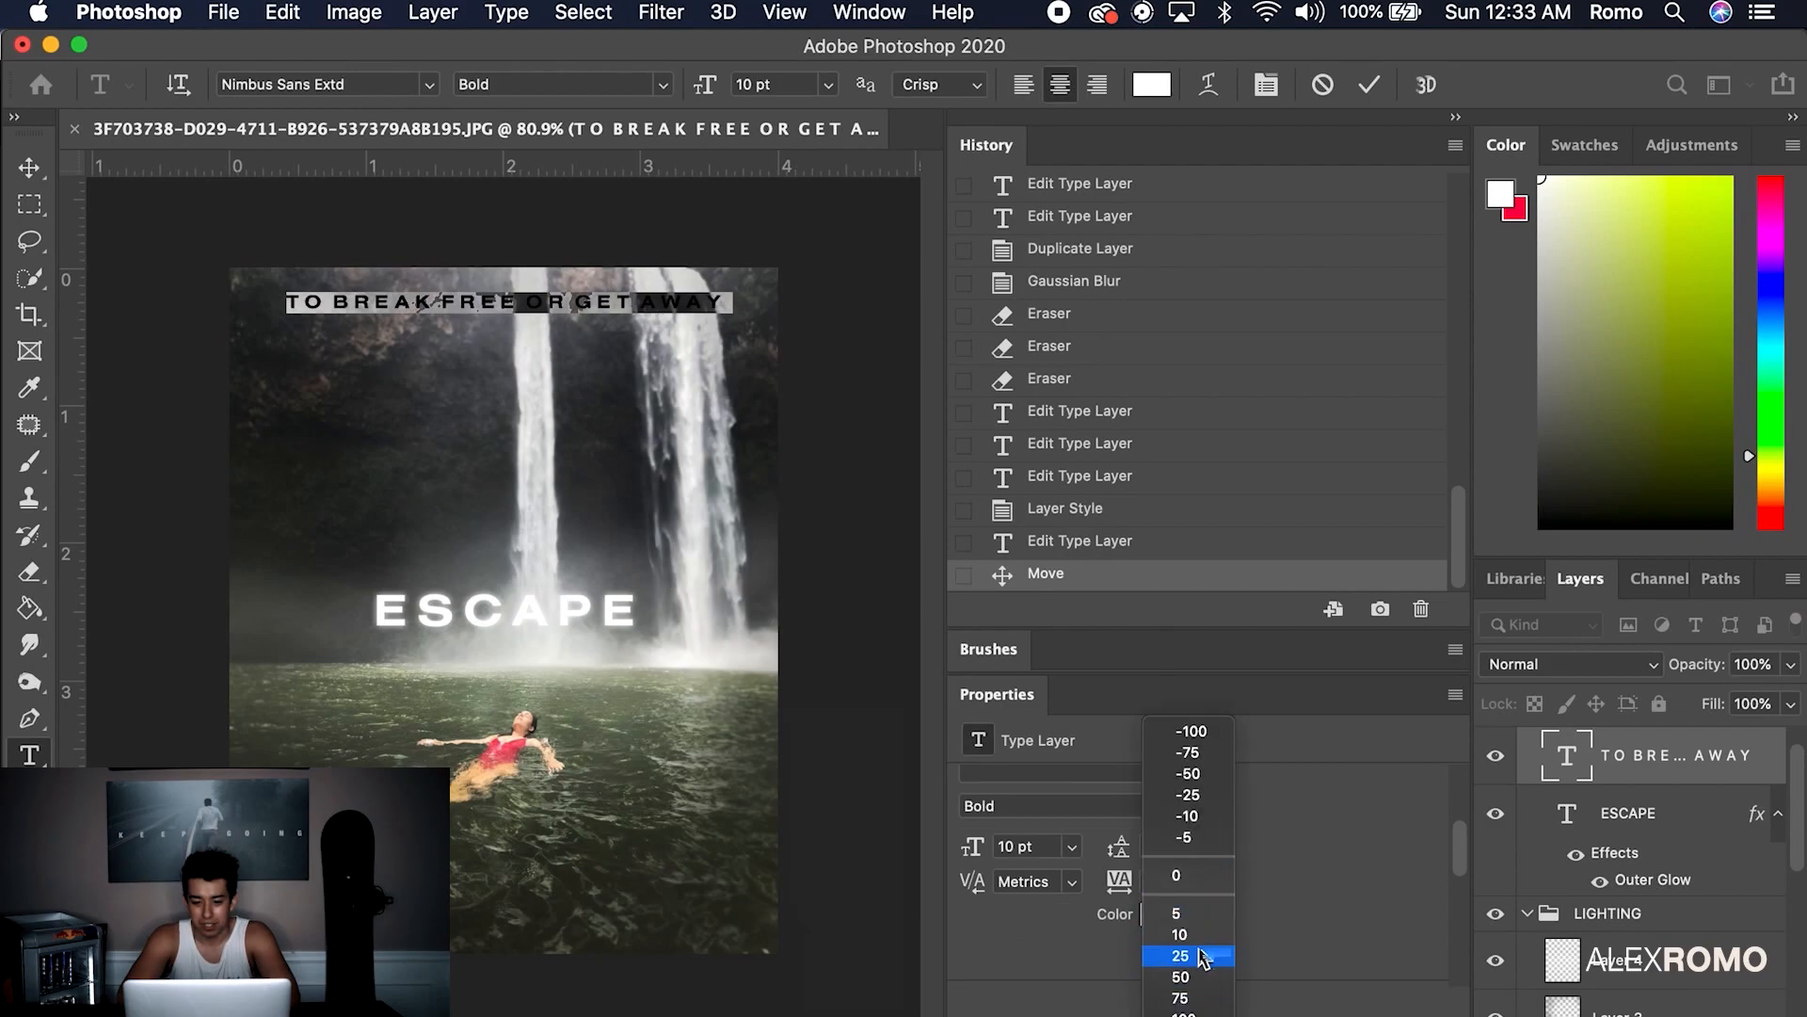
{"action": "left_click", "coordinate": [1203, 953]}
{"action": "left_click", "coordinate": [1219, 885]}
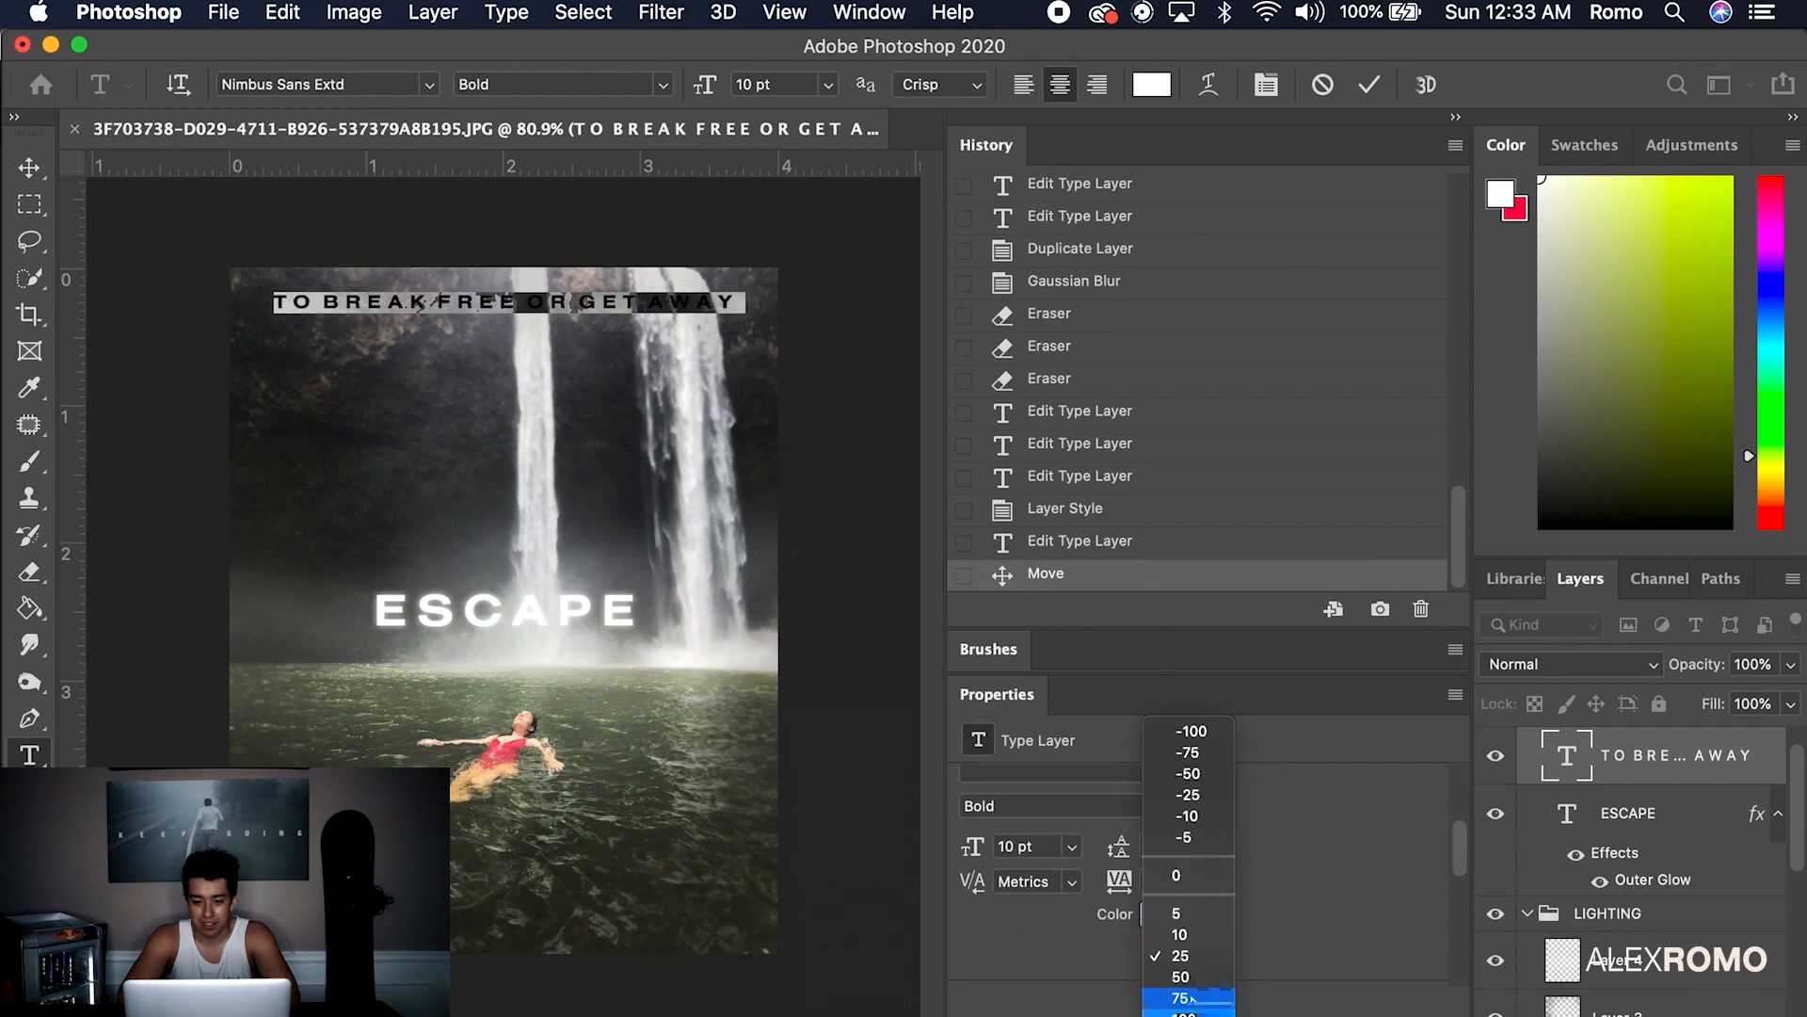
{"action": "left_click", "coordinate": [1176, 990]}
{"action": "left_click", "coordinate": [745, 326]}
{"action": "left_click", "coordinate": [29, 167]}
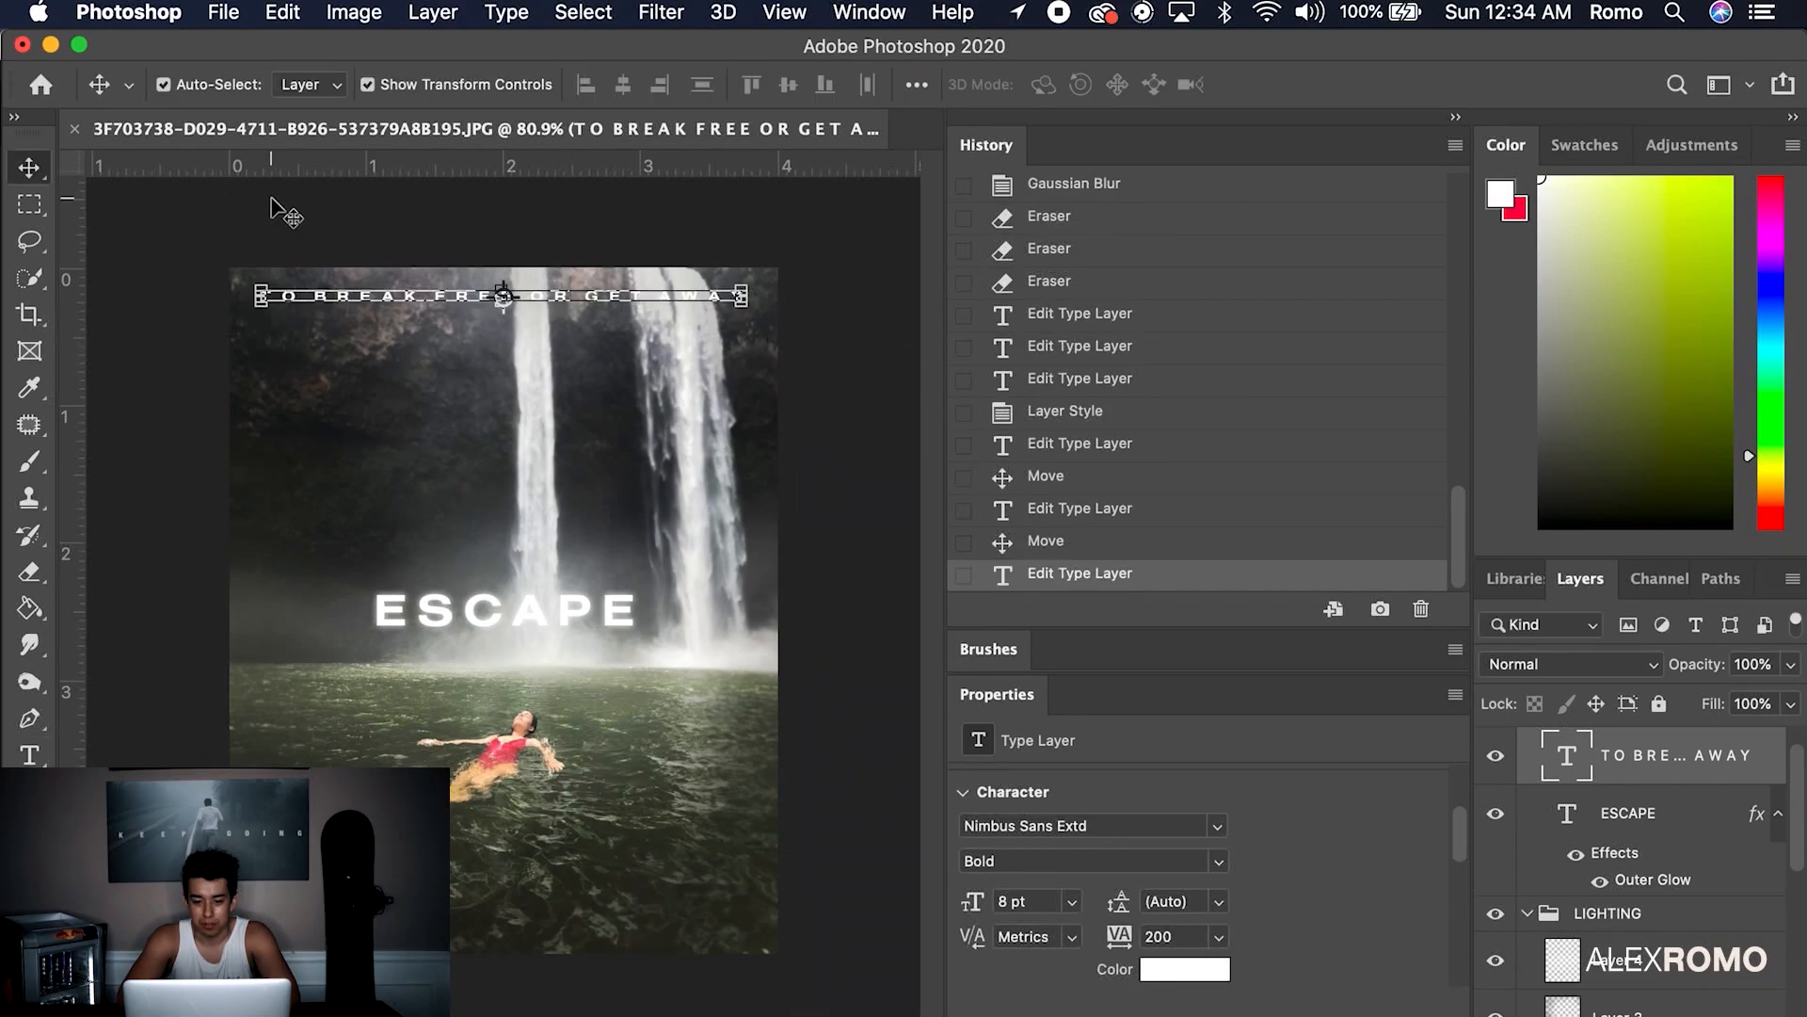
{"action": "left_click", "coordinate": [595, 301]}
{"action": "left_click_drag", "start_coordinate": [595, 301], "coordinate": [600, 298]}
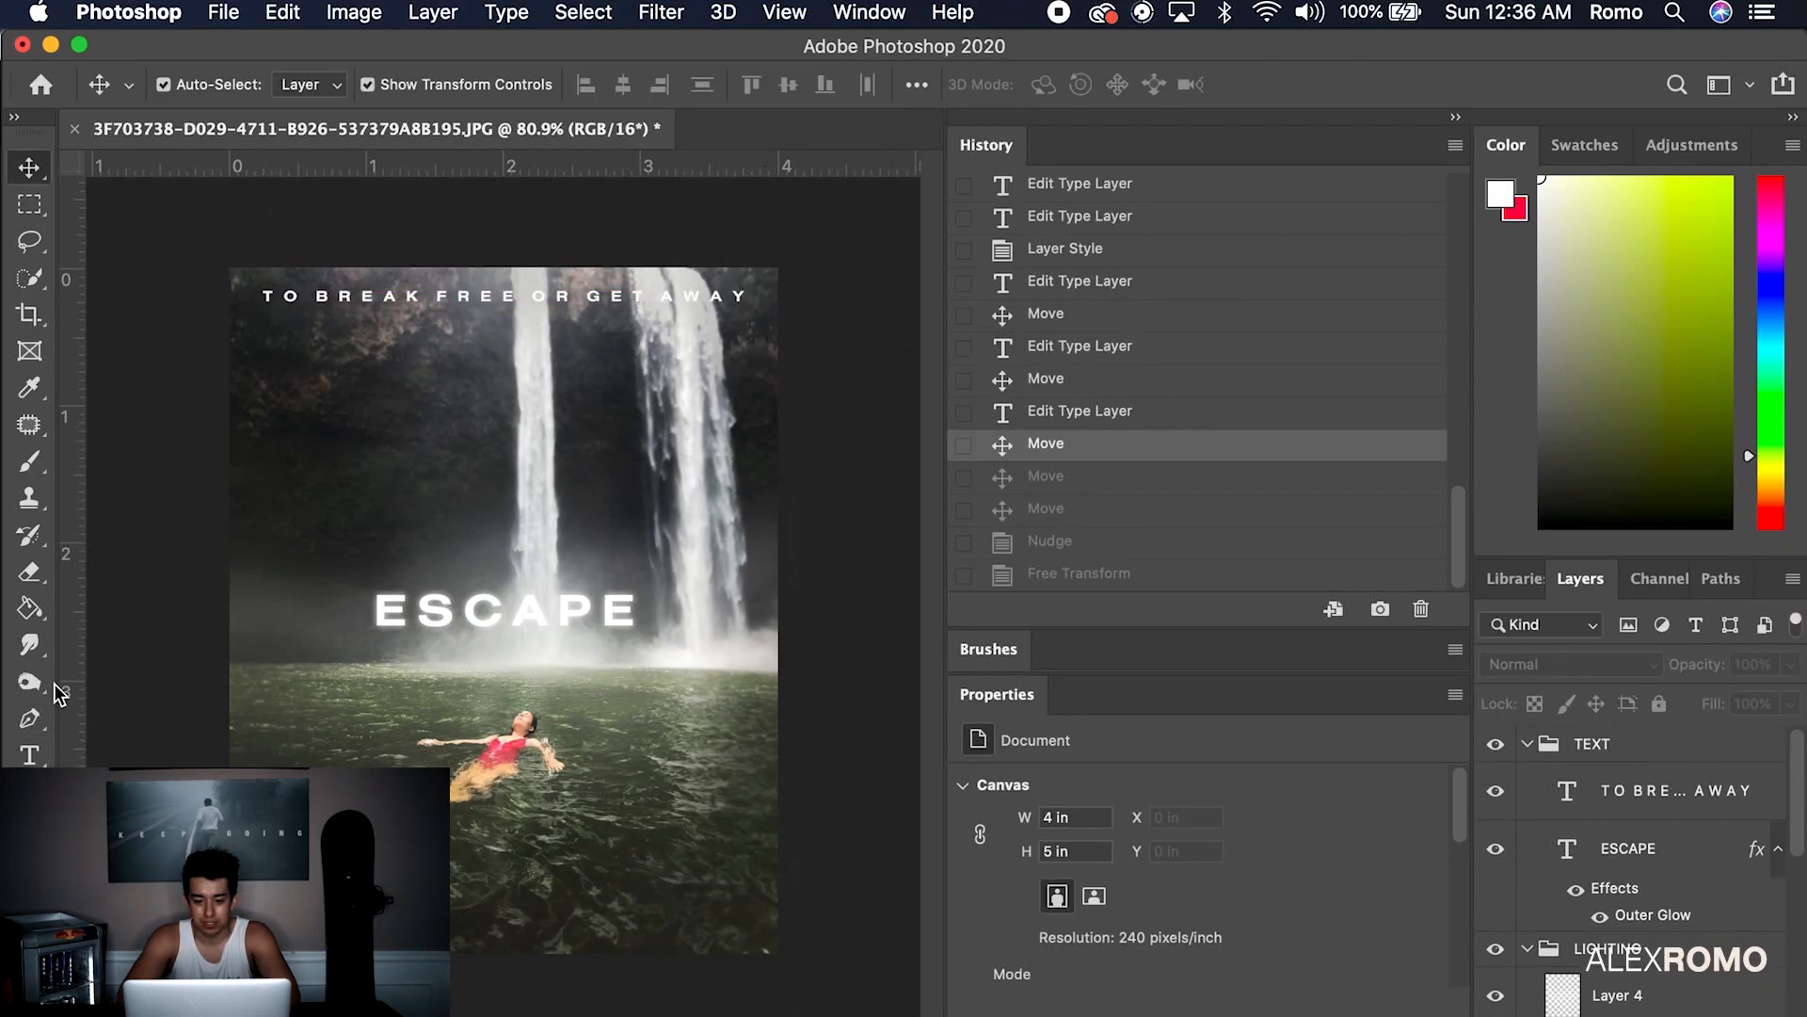
{"action": "key", "text": "t"}
{"action": "left_click", "coordinate": [455, 880]}
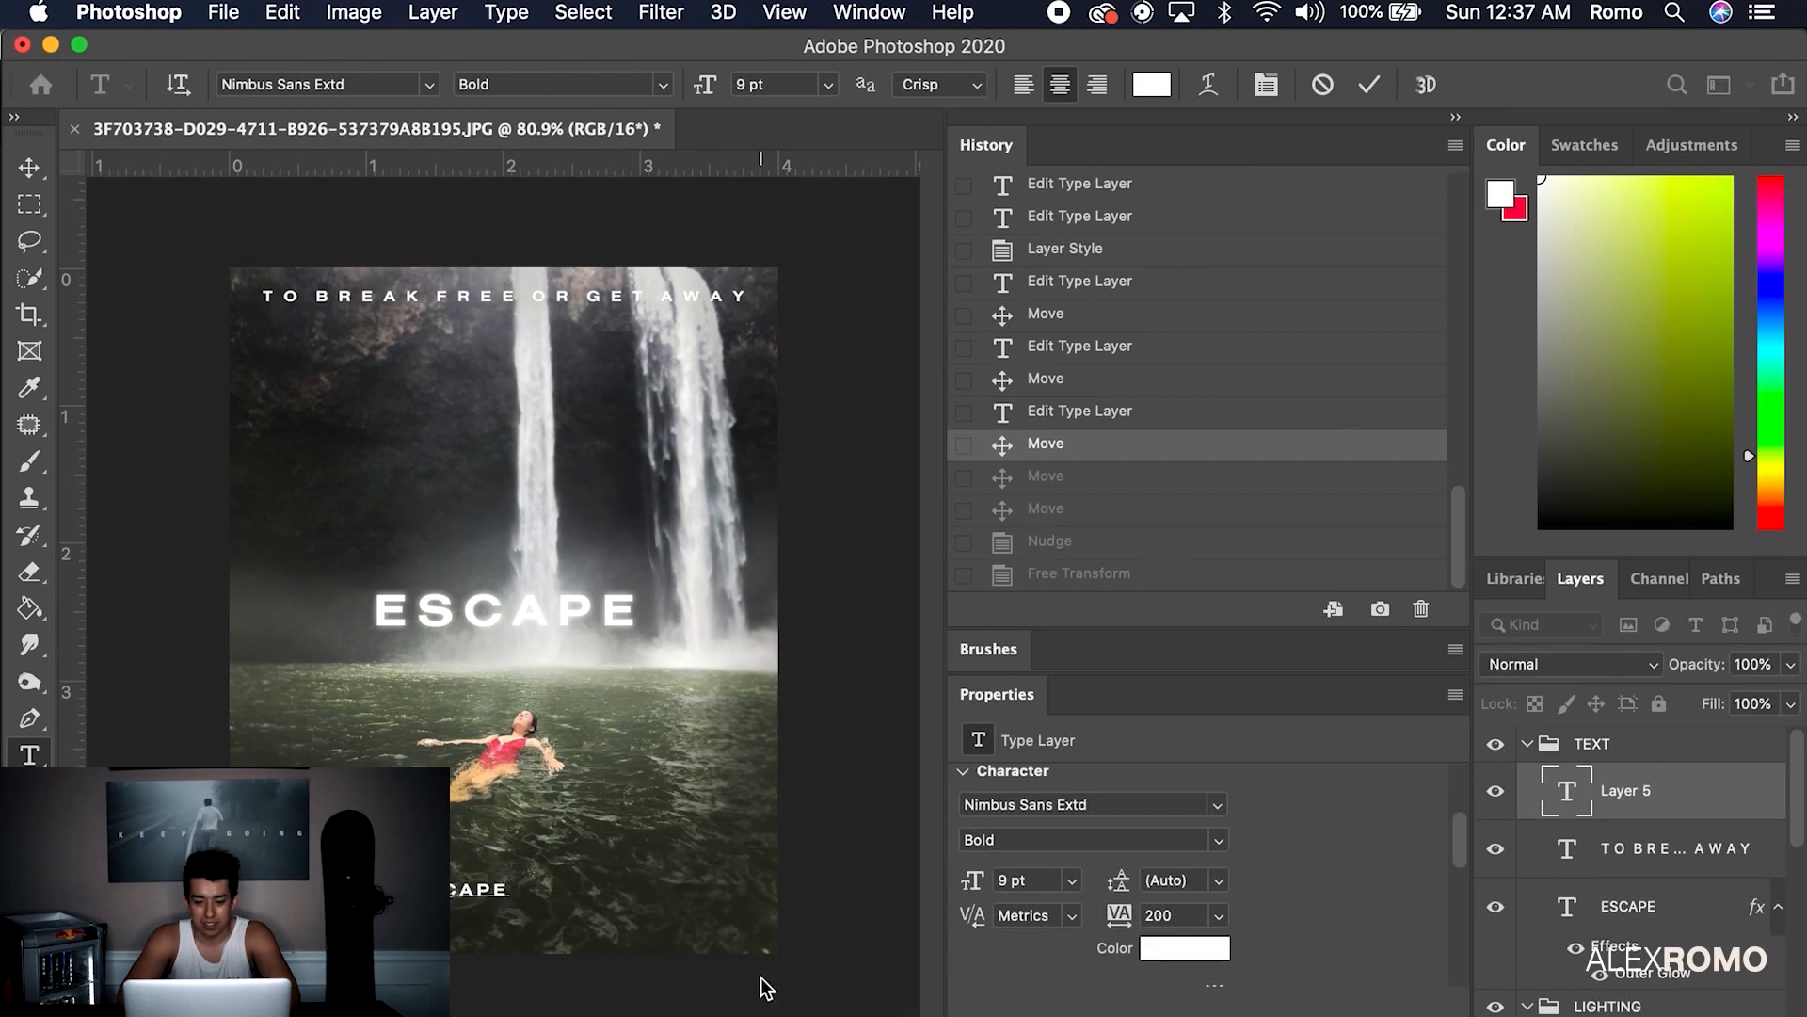
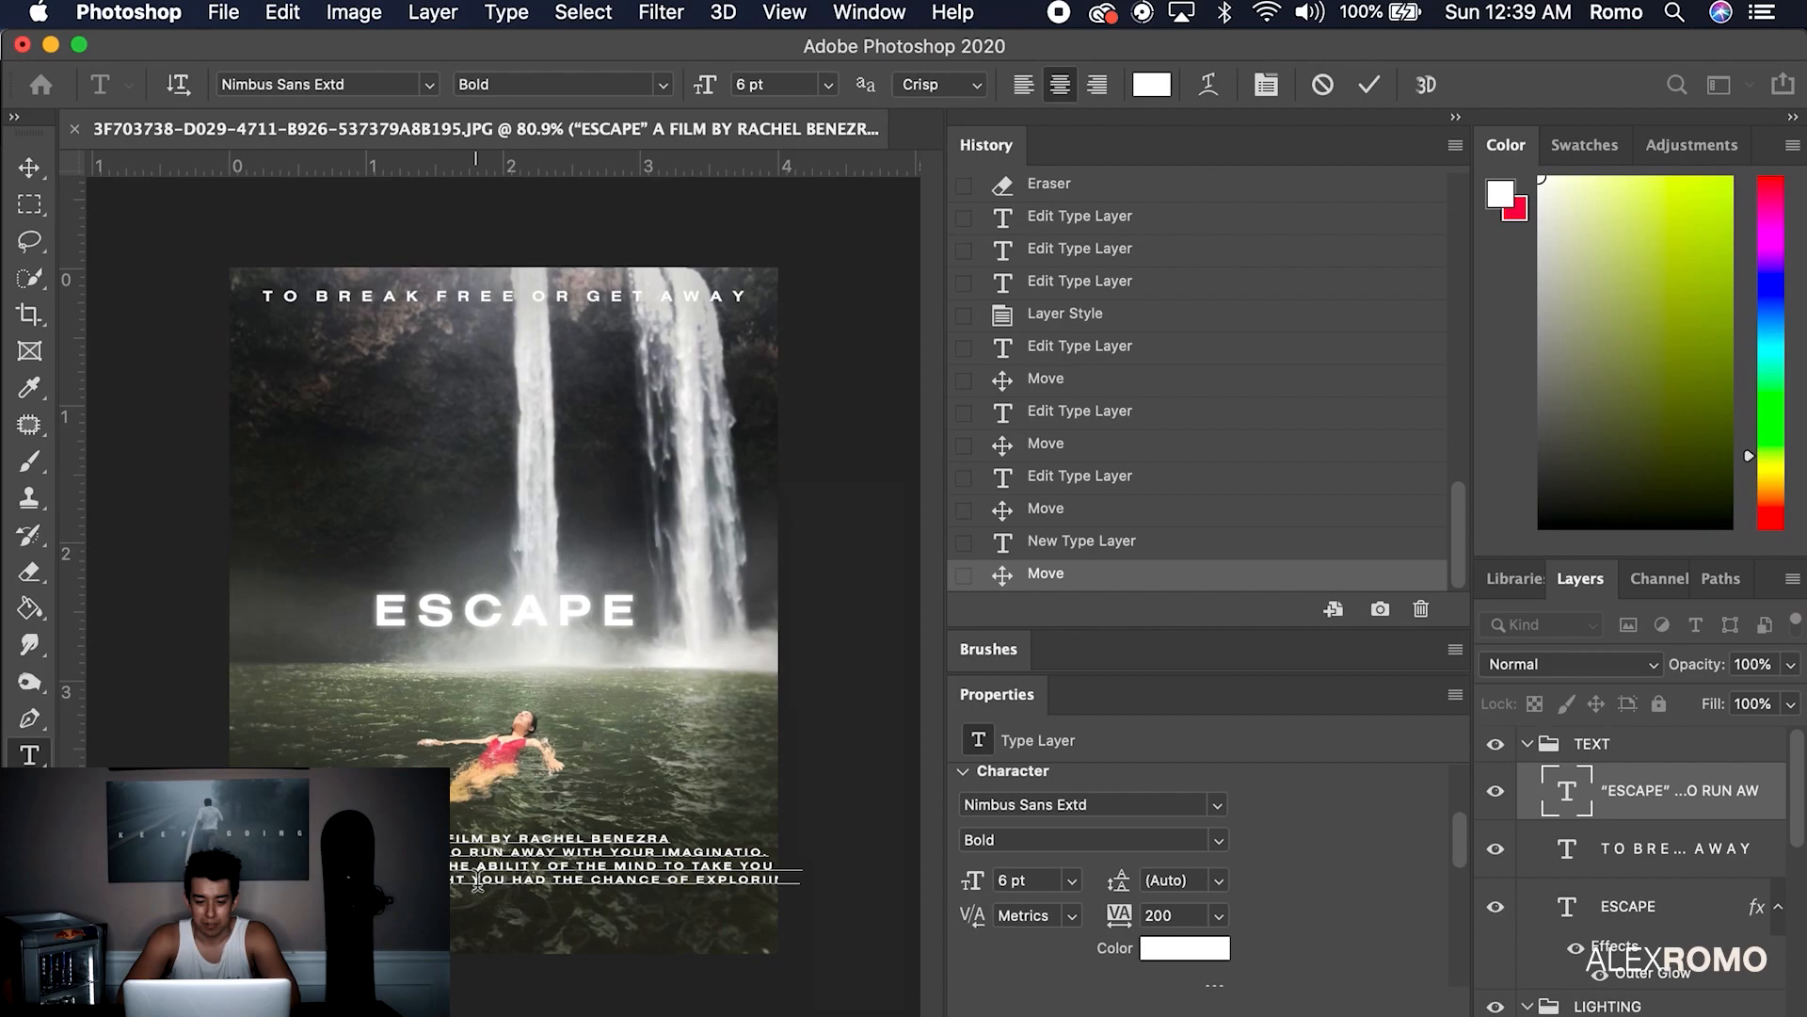
Type the film-credit paragraph, break lines after THOUGHT and MIND, and set it to 3 pt
{"action": "left_click", "coordinate": [477, 880]}
{"action": "key", "text": "Return"}
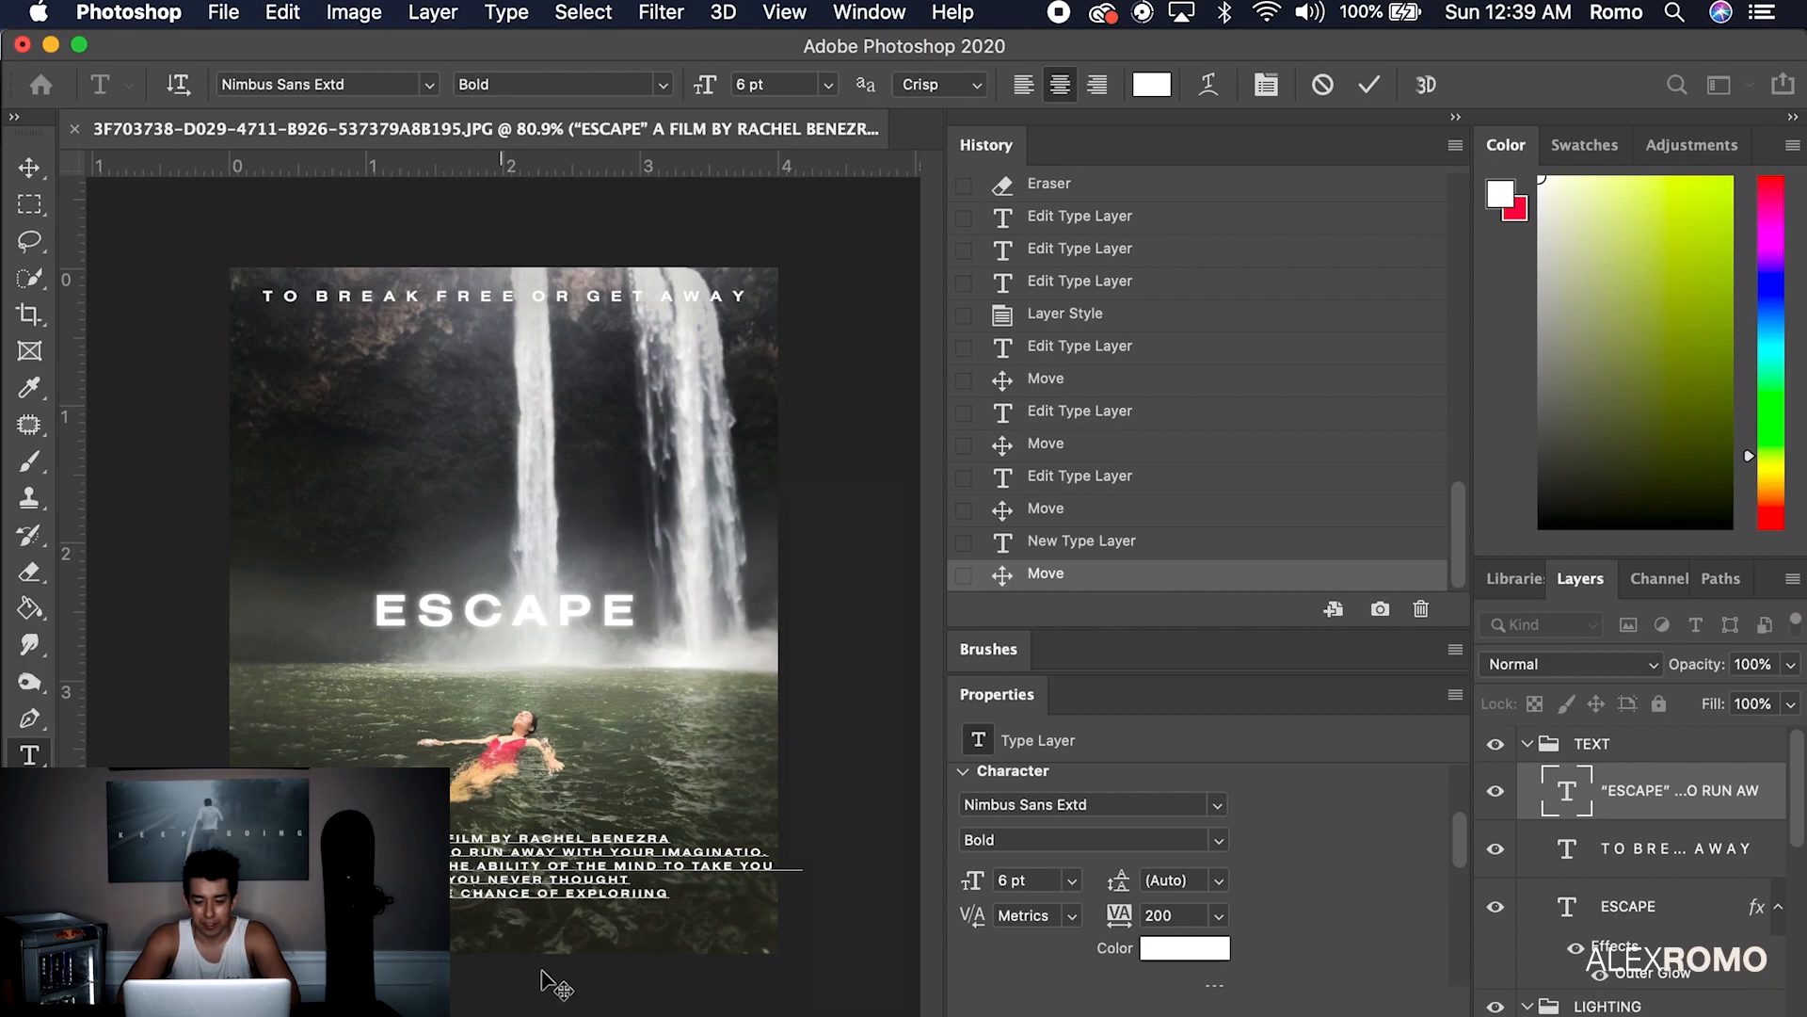
{"action": "left_click", "coordinate": [672, 867]}
{"action": "key", "text": "Return"}
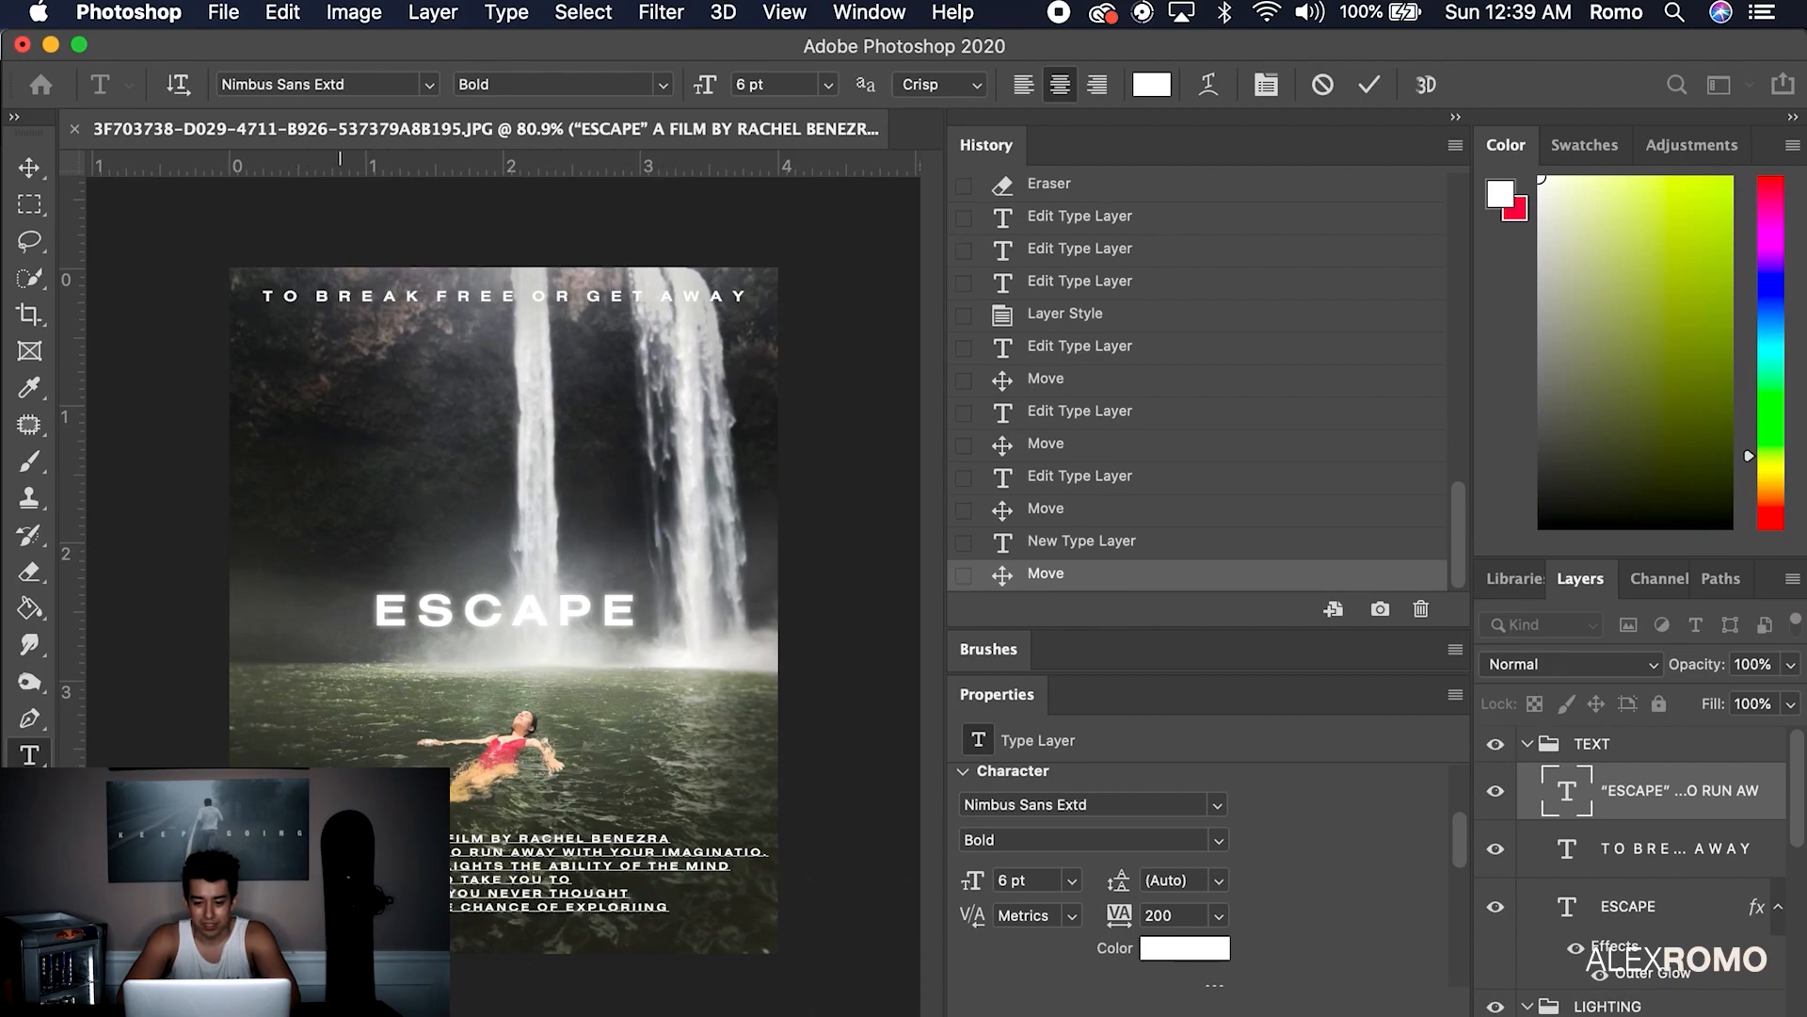
{"action": "key", "text": "super+a"}
{"action": "type", "text": "3"}
{"action": "key", "text": "Return"}
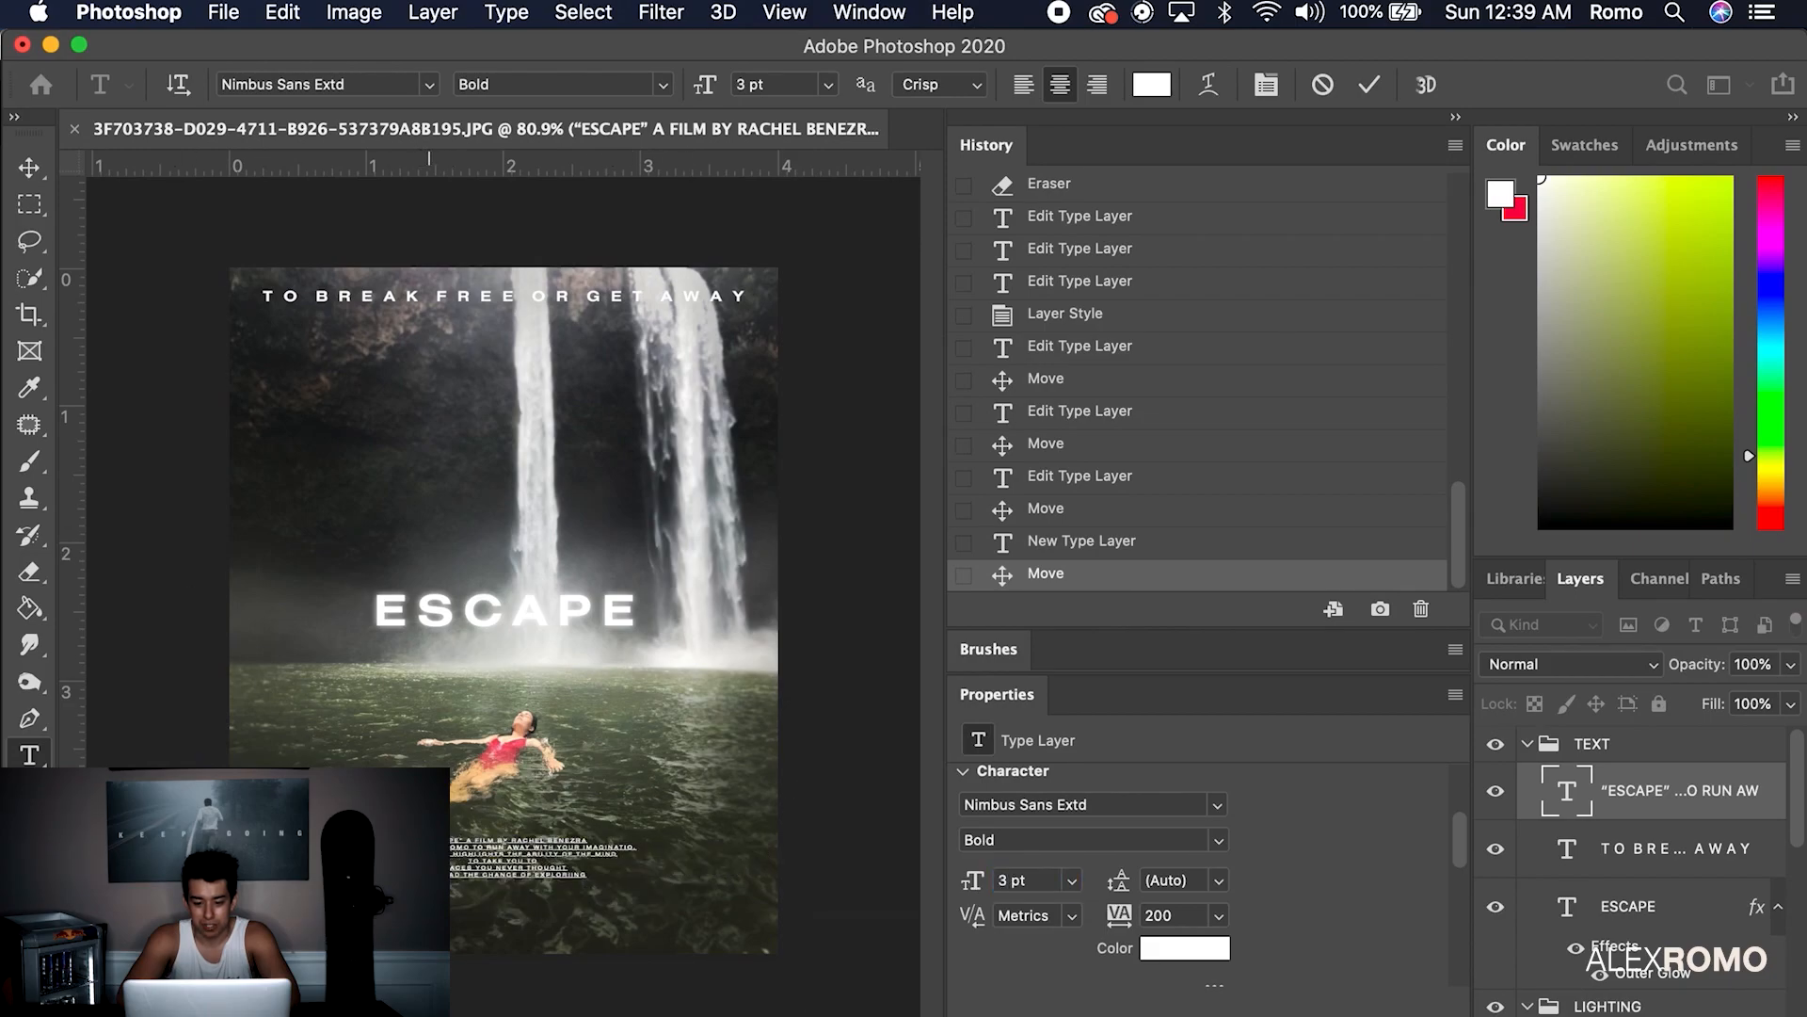
Put the editor credit on its own line and fix the IMAGINATION typo
{"action": "left_click_drag", "start_coordinate": [659, 868], "coordinate": [690, 858]}
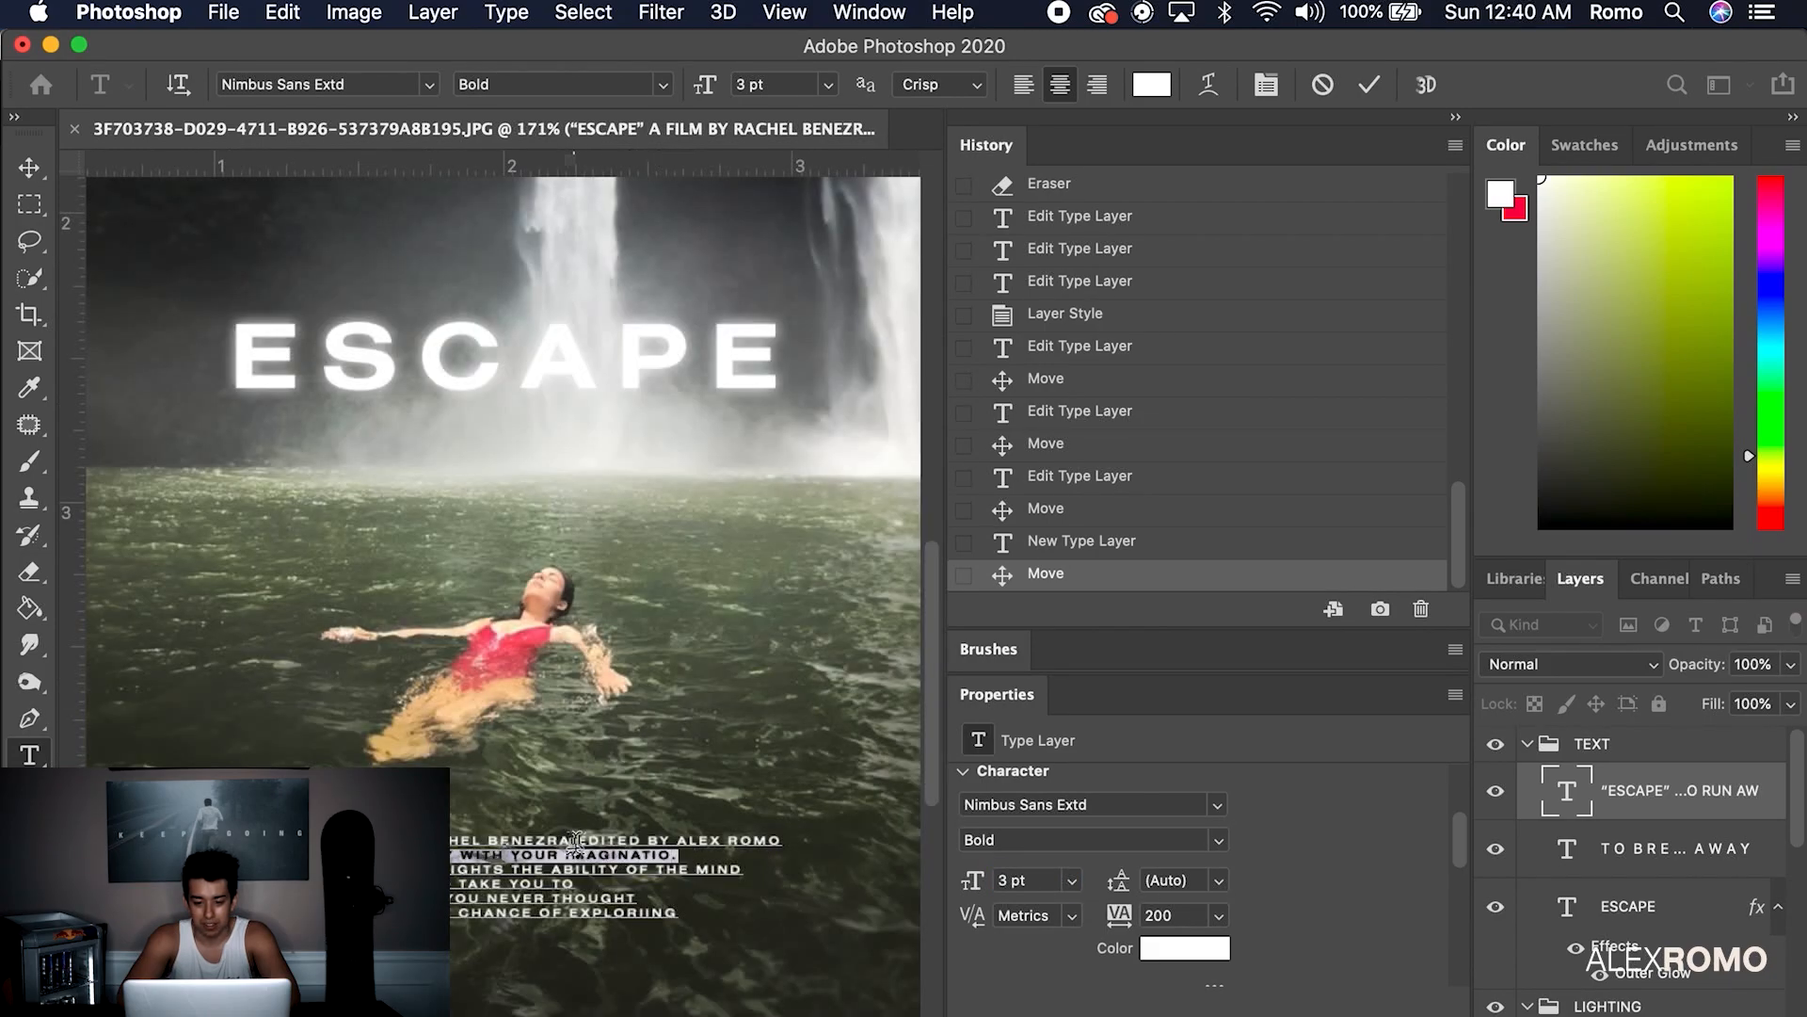
{"action": "left_click", "coordinate": [575, 842]}
{"action": "key", "text": "Return"}
{"action": "left_click", "coordinate": [333, 869]}
{"action": "key", "text": "BackSpace"}
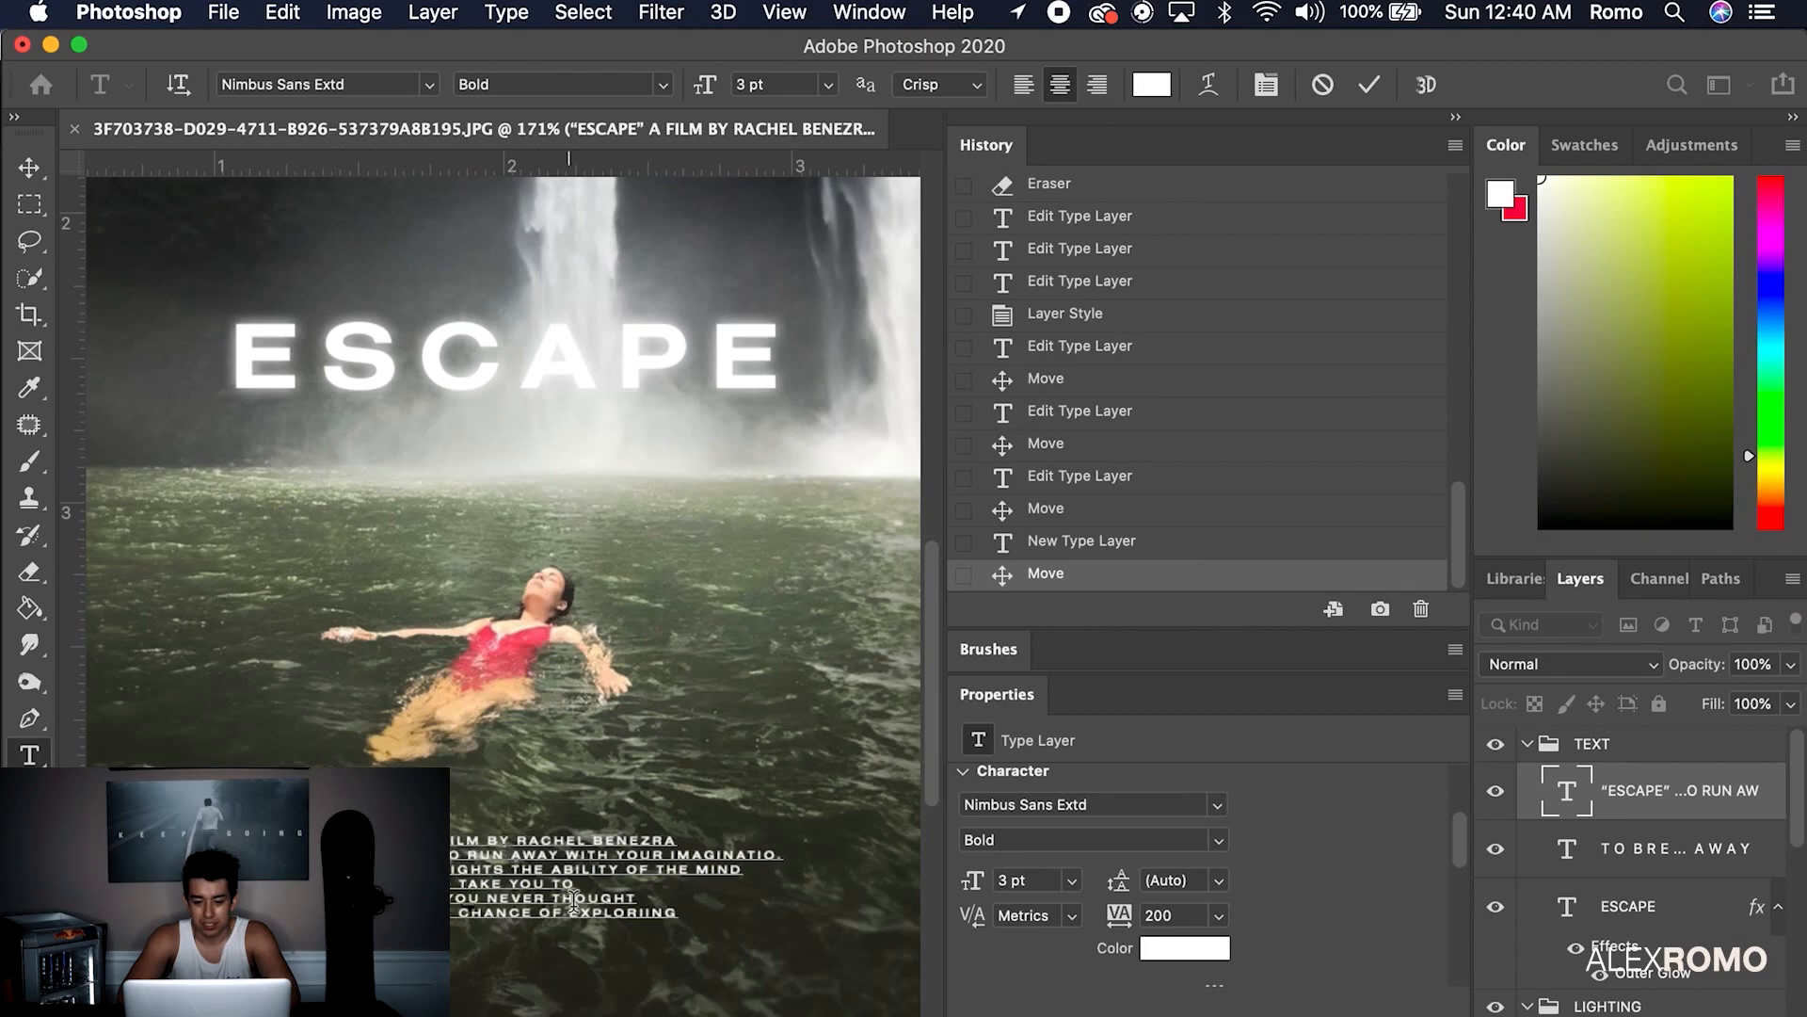
{"action": "left_click", "coordinate": [775, 858]}
{"action": "type", "text": "N"}
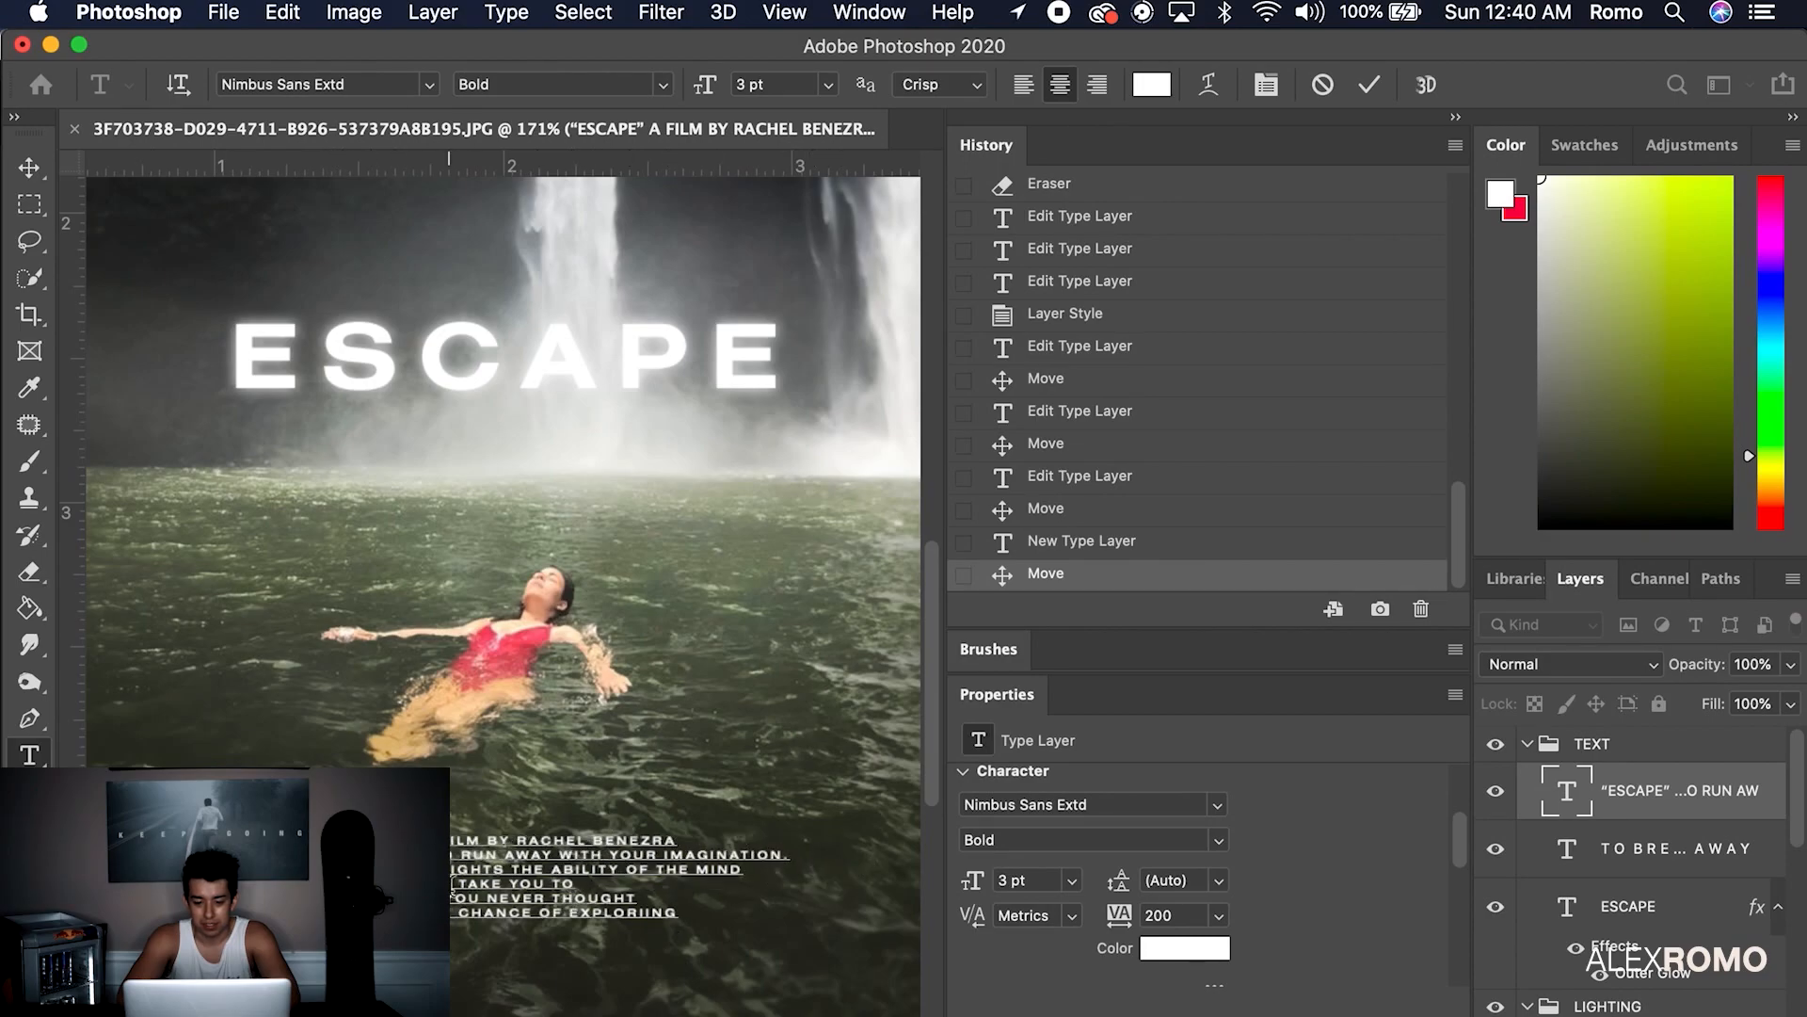
Rearrange the credit lines around MIND, PLACES and YOU NEVER THOUGHT
{"action": "left_click", "coordinate": [453, 883]}
{"action": "key", "text": "BackSpace"}
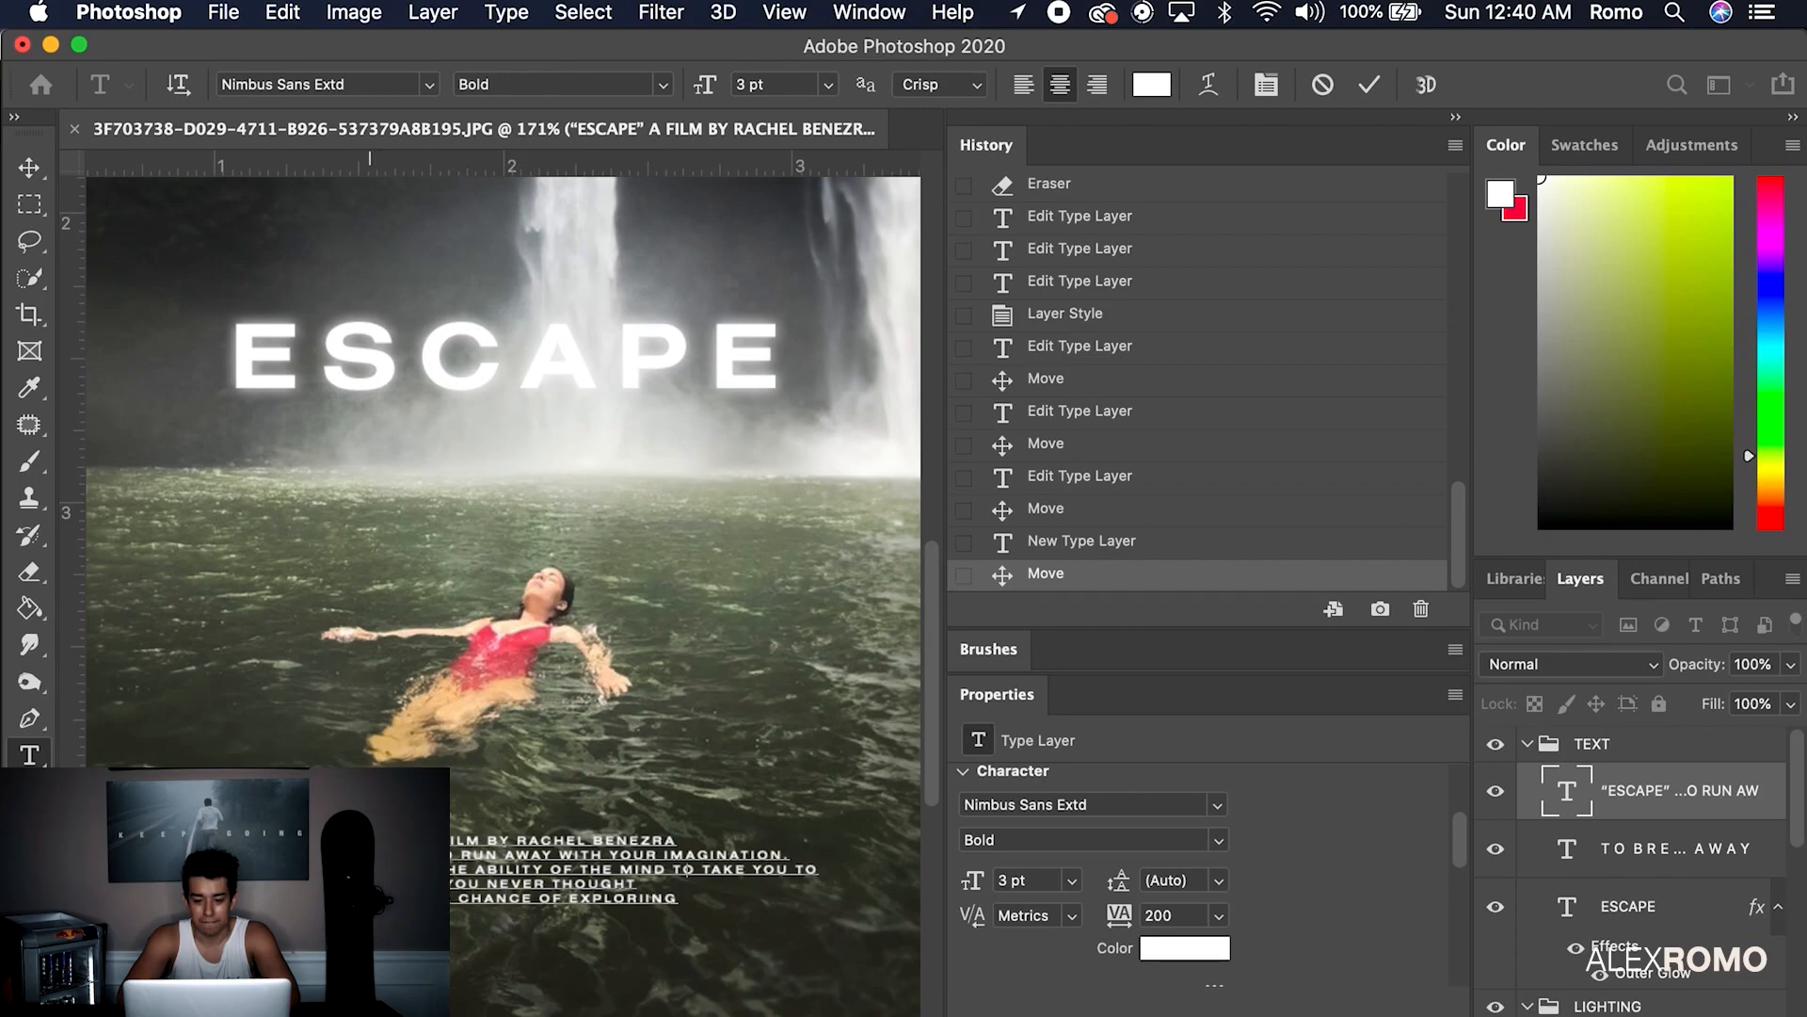
{"action": "left_click", "coordinate": [370, 883]}
{"action": "key", "text": "BackSpace"}
{"action": "left_click", "coordinate": [765, 866]}
{"action": "key", "text": "Return"}
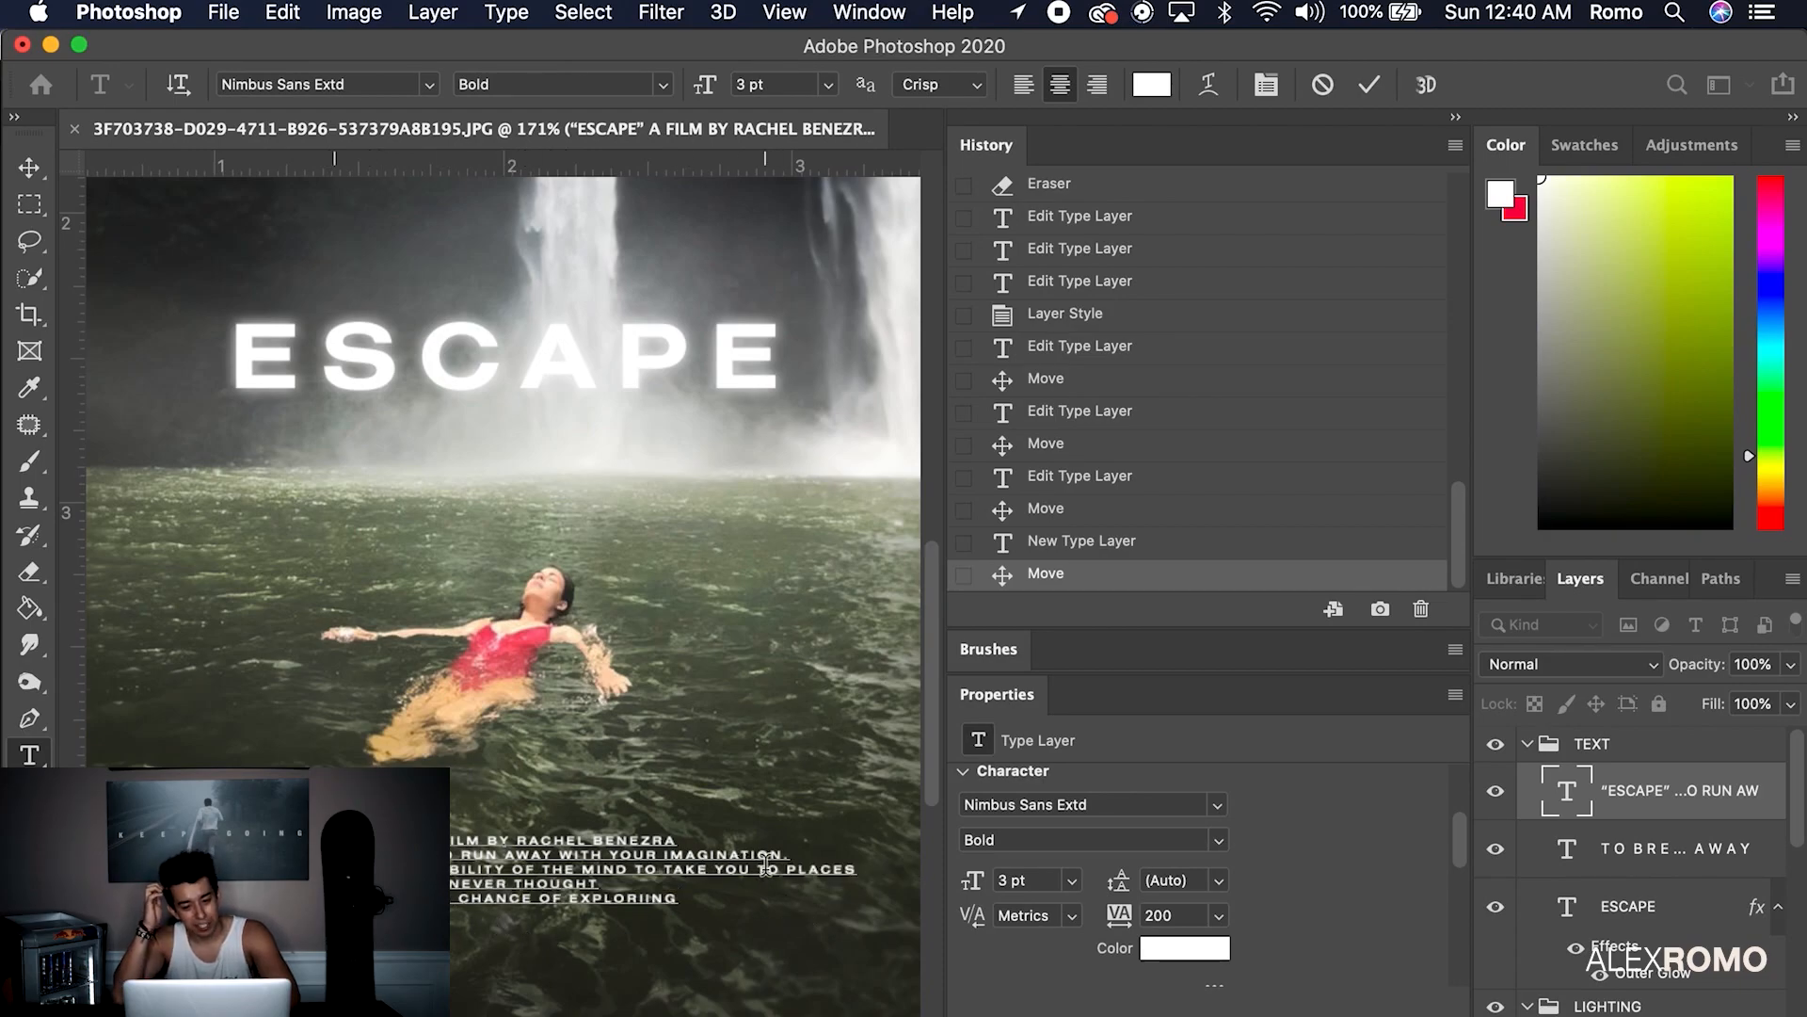
{"action": "left_click", "coordinate": [329, 899]}
{"action": "key", "text": "BackSpace"}
Apply 350 tracking to the whole credit paragraph
{"action": "scroll", "coordinate": [404, 884], "scroll_direction": "down", "scroll_amount": 3}
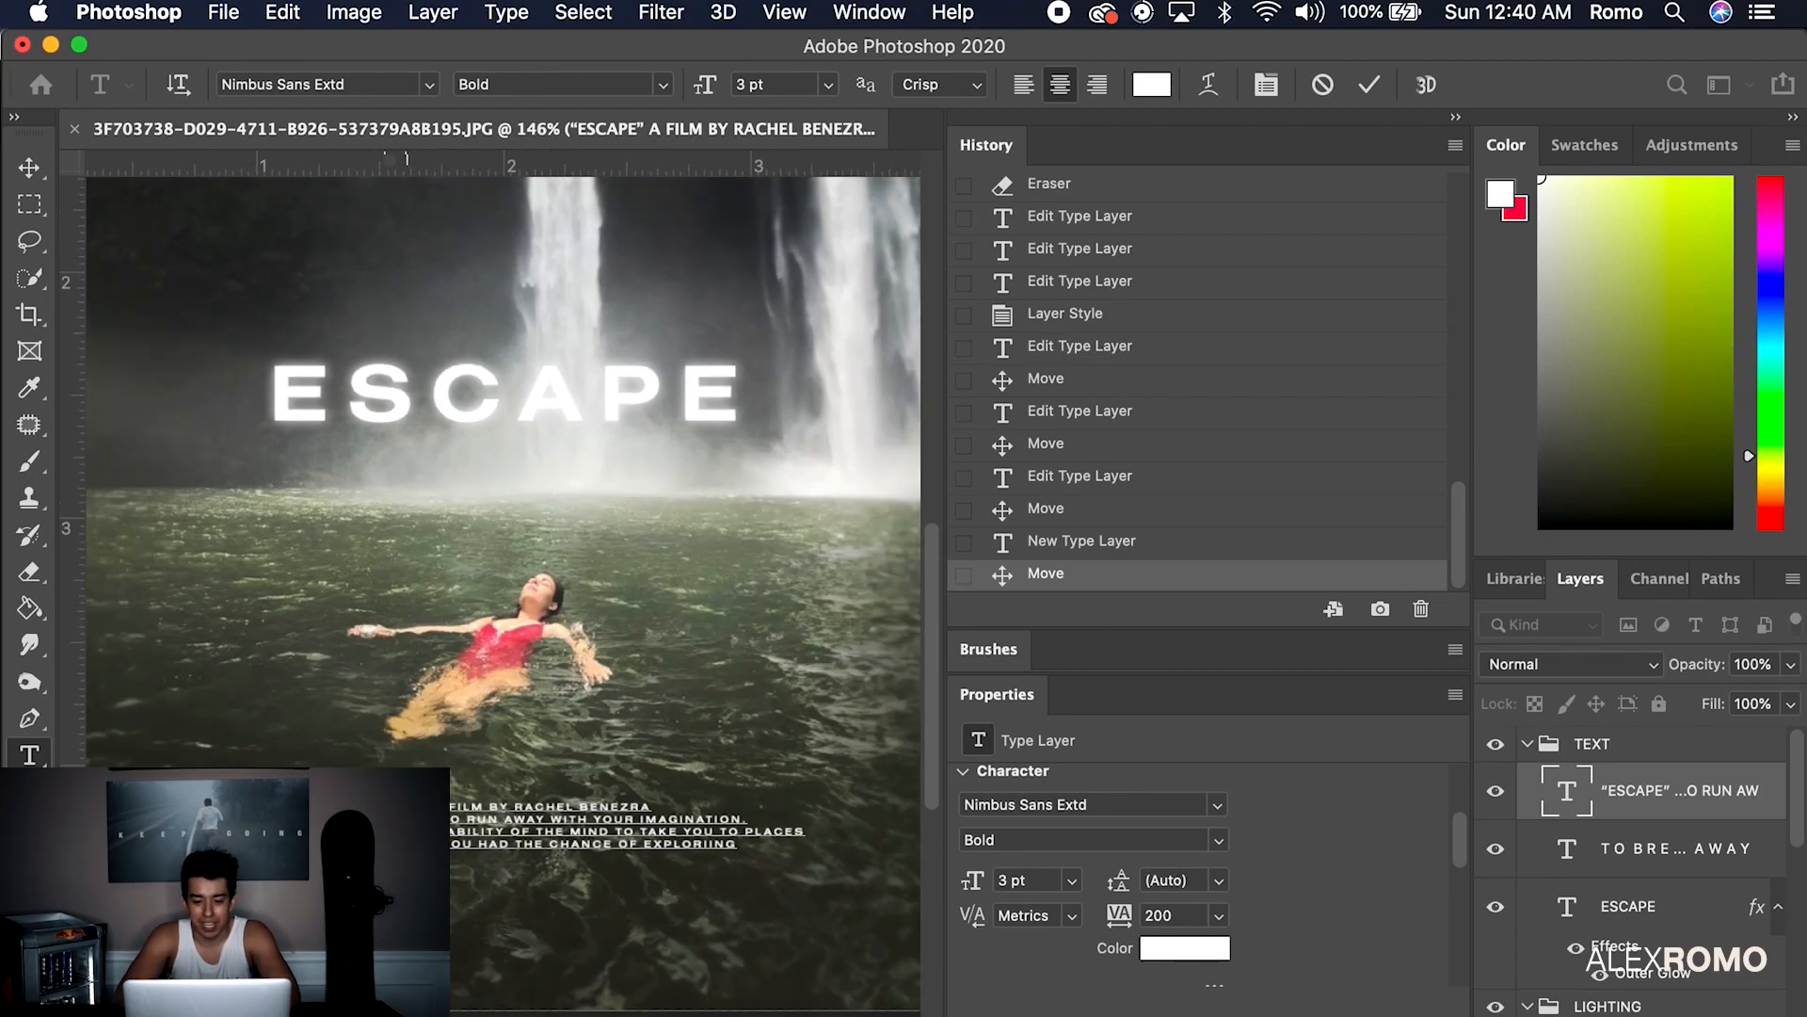
{"action": "key", "text": "super+a"}
{"action": "left_click", "coordinate": [1163, 914]}
{"action": "type", "text": "350"}
{"action": "key", "text": "Return"}
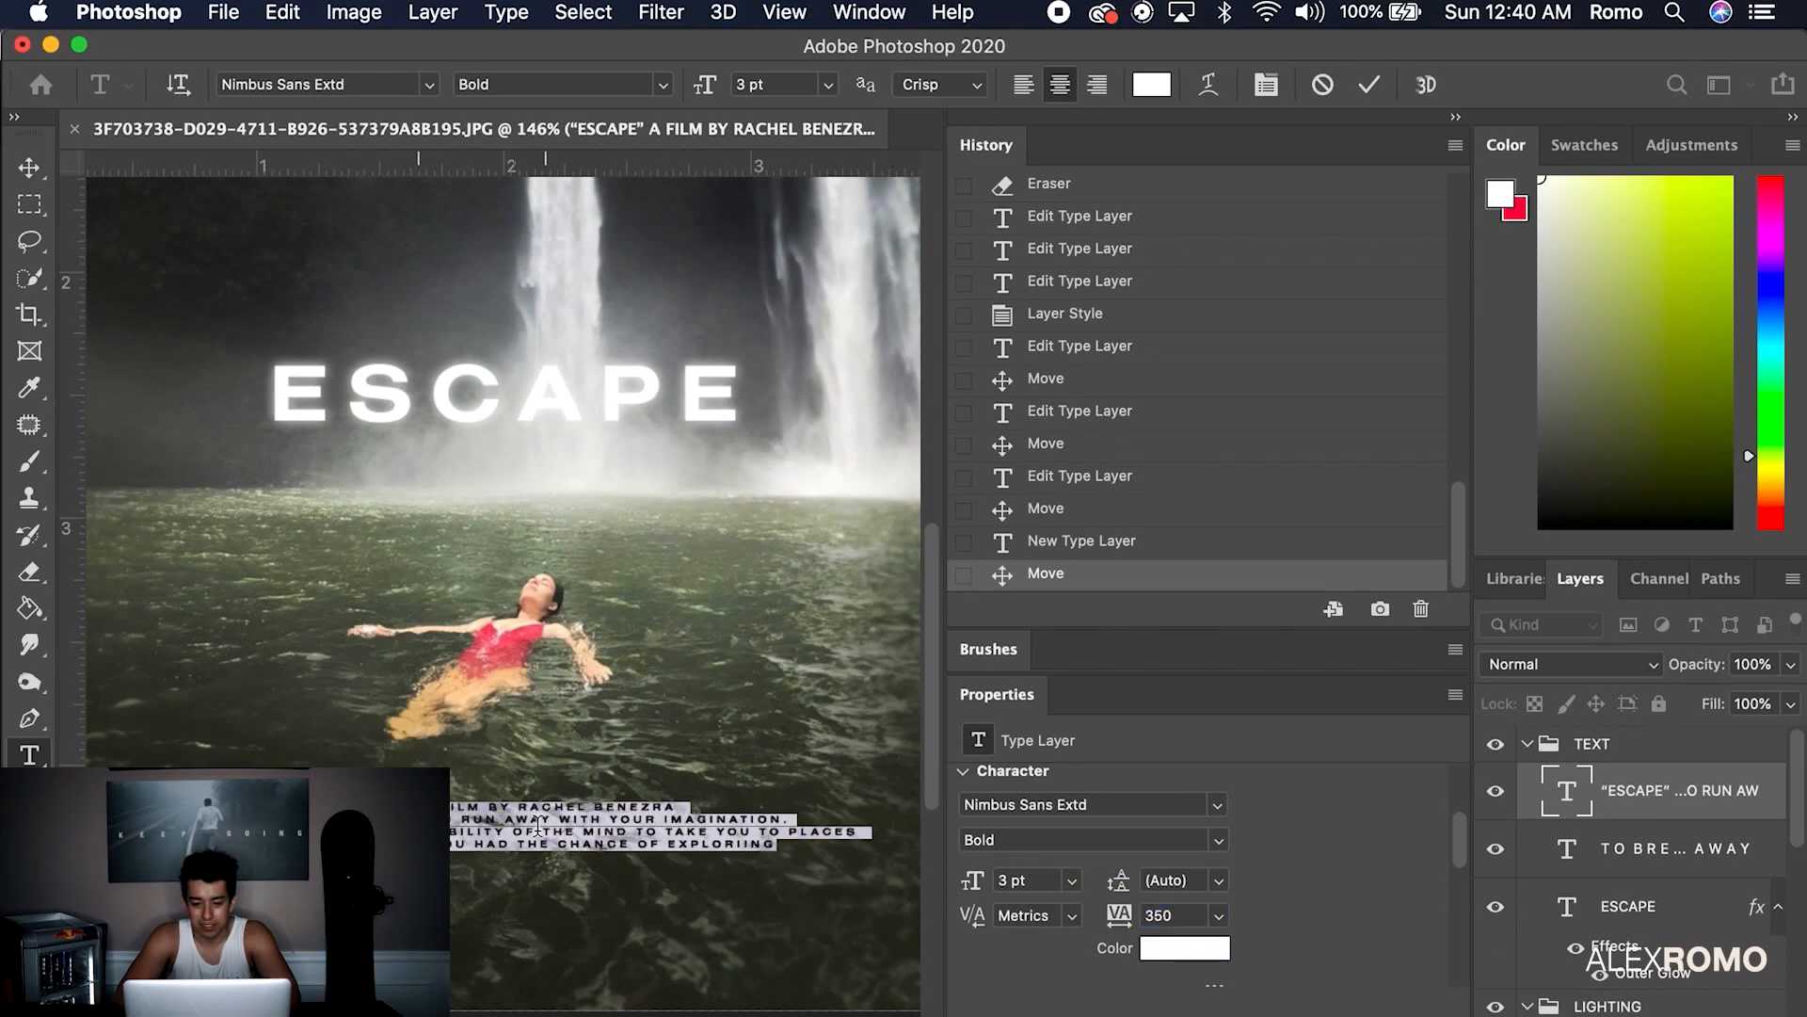
{"action": "left_click", "coordinate": [336, 834]}
Enlarge the director's name and EXPLORING to 4 pt and commit the credits
{"action": "double_click", "coordinate": [1001, 880]}
{"action": "type", "text": "4"}
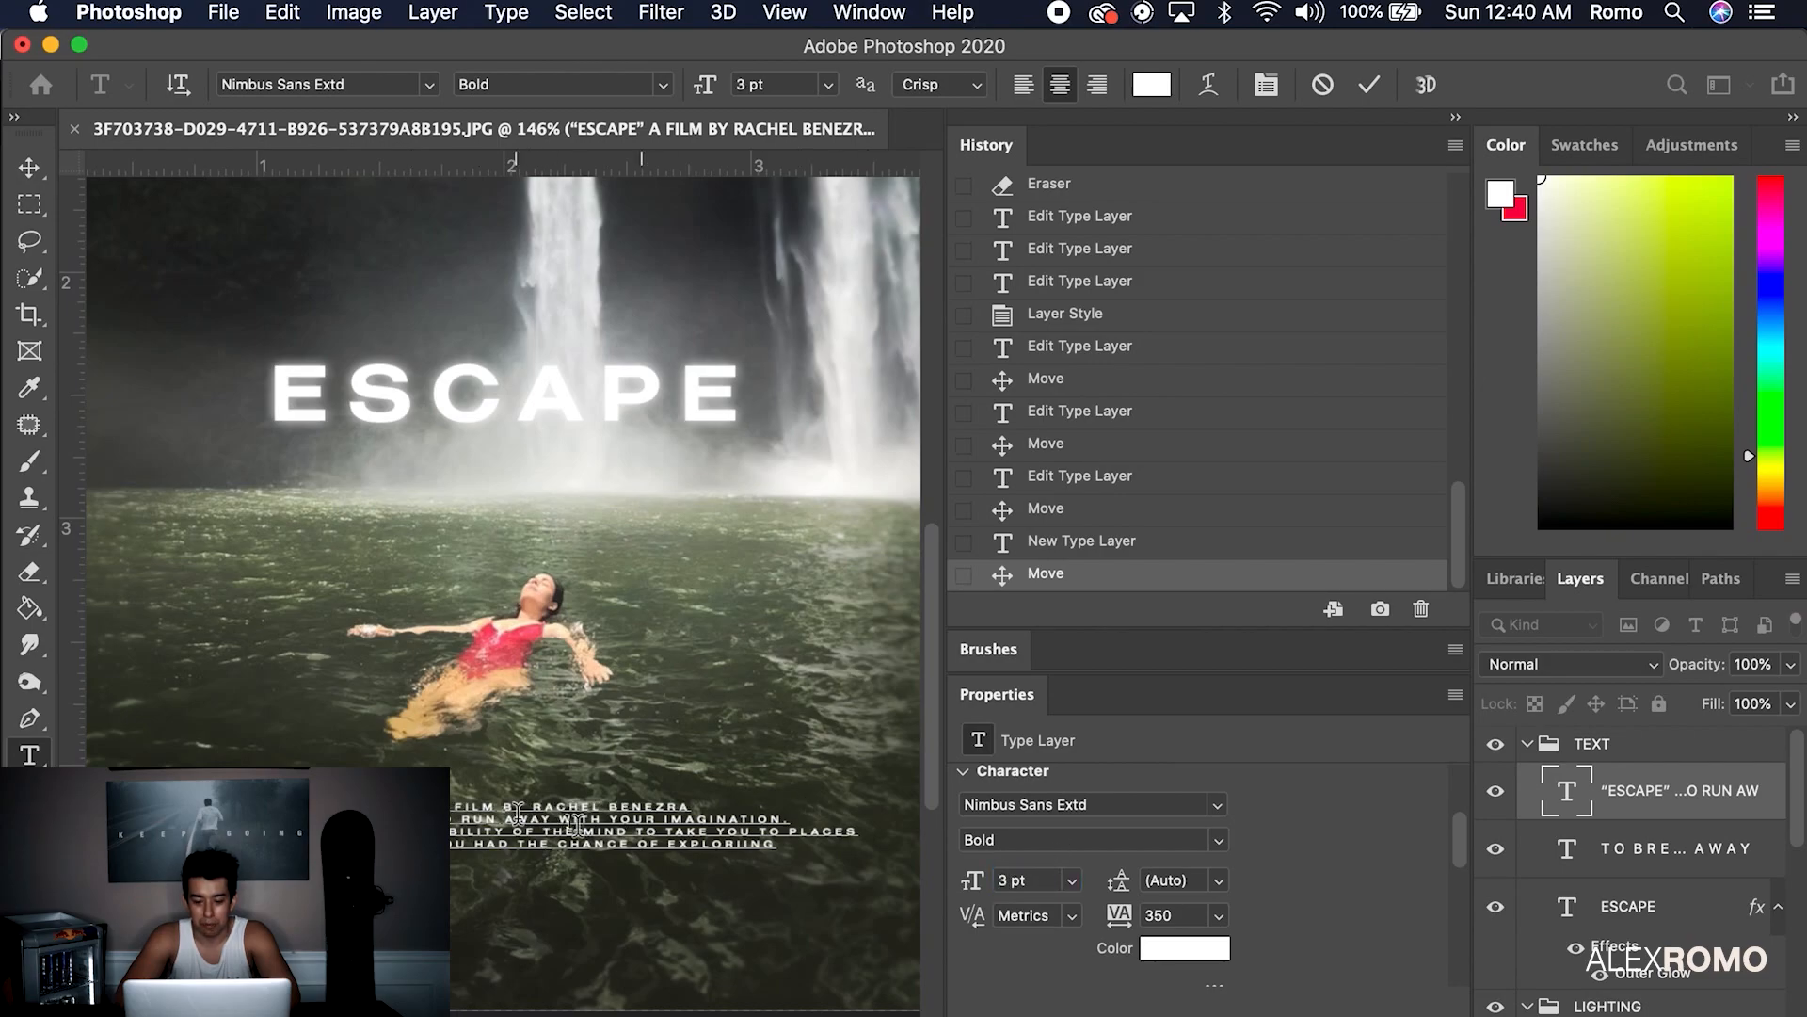
{"action": "left_click_drag", "start_coordinate": [535, 805], "coordinate": [698, 807]}
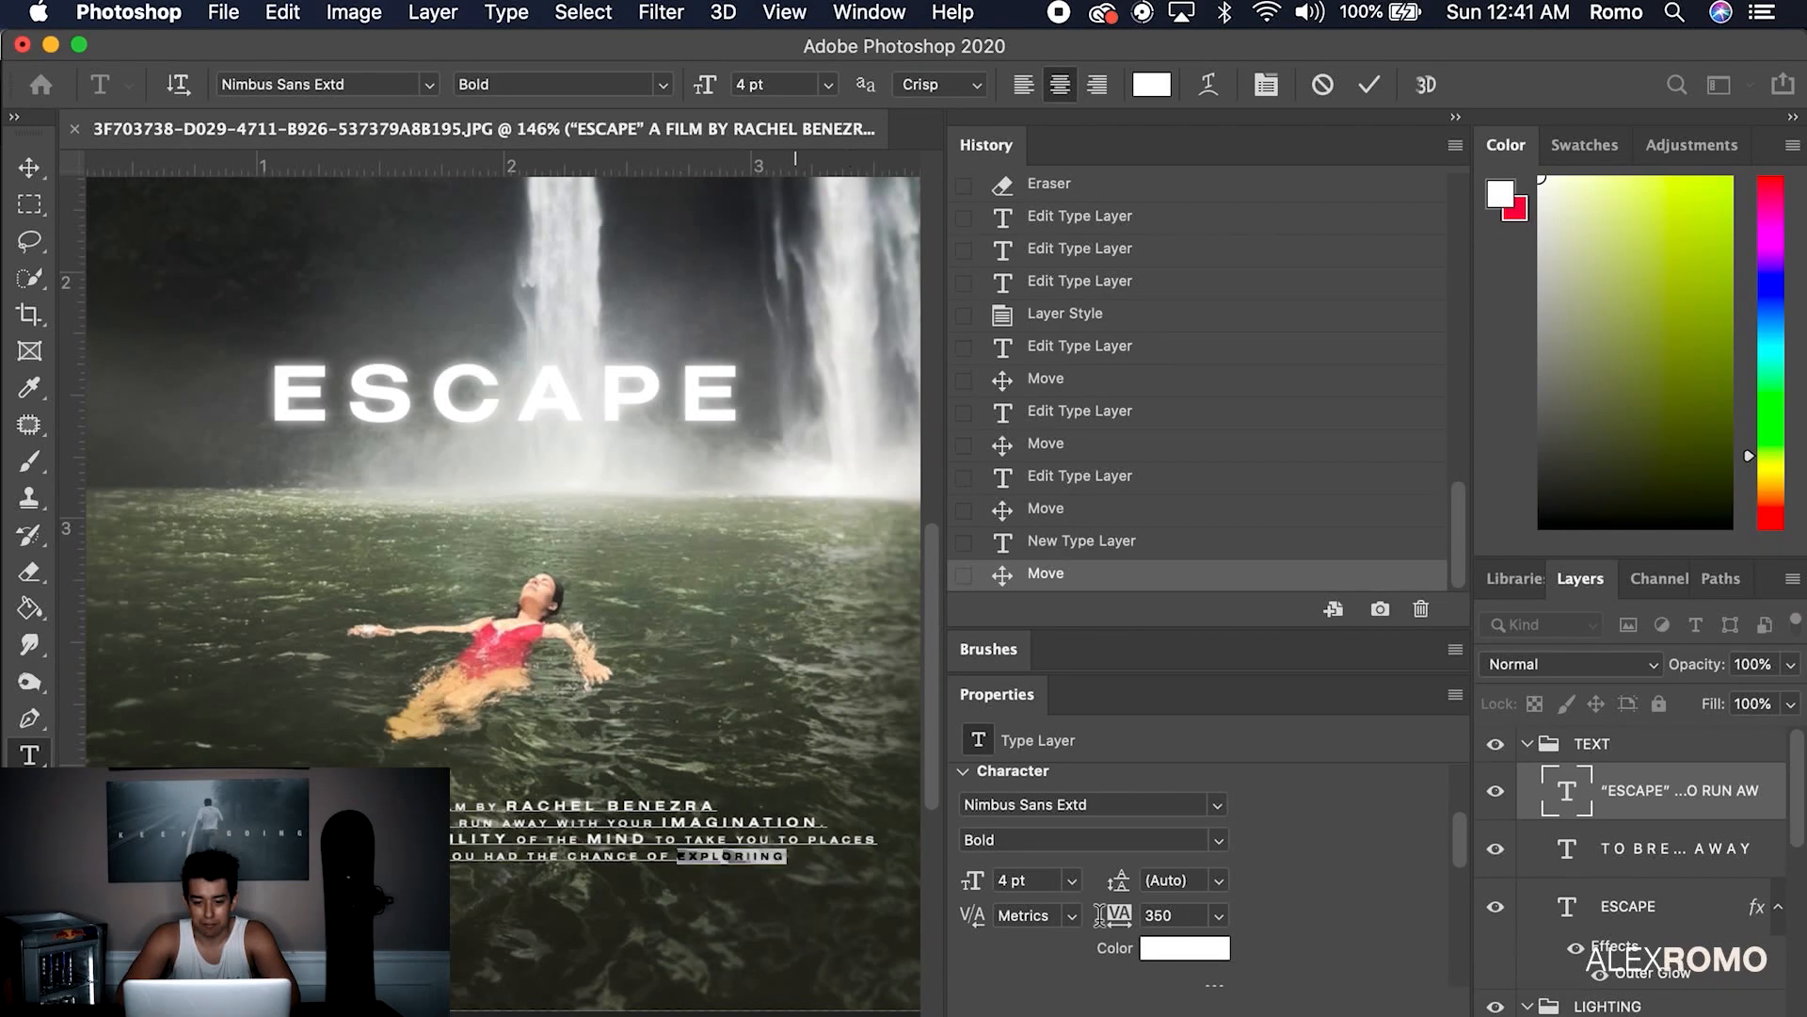
{"action": "left_click", "coordinate": [1072, 881]}
{"action": "left_click", "coordinate": [1061, 904]}
{"action": "type", "text": "4"}
{"action": "key", "text": "Return"}
{"action": "left_click", "coordinate": [659, 814]}
{"action": "key", "text": "super+minus"}
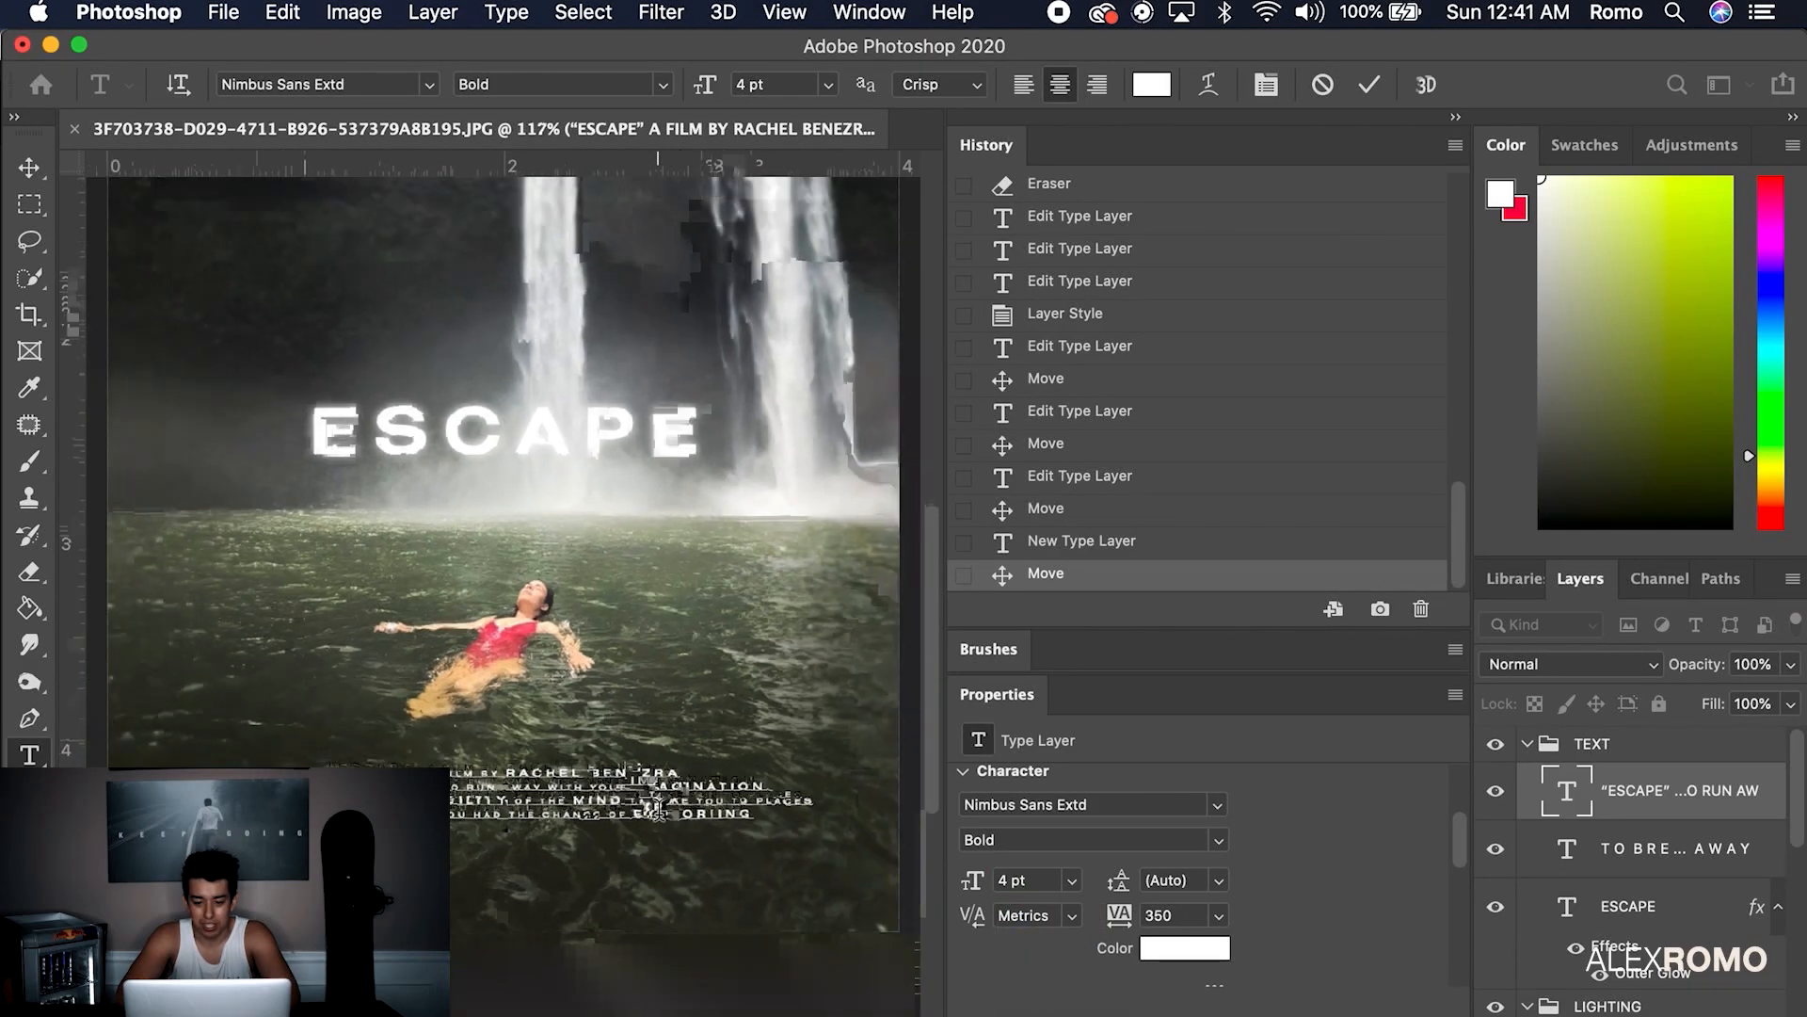
{"action": "scroll", "coordinate": [656, 812], "scroll_direction": "down", "scroll_amount": 2}
{"action": "left_click", "coordinate": [30, 167]}
Move the credits block and the ESCAPE title slightly lower
{"action": "key", "text": "super+minus"}
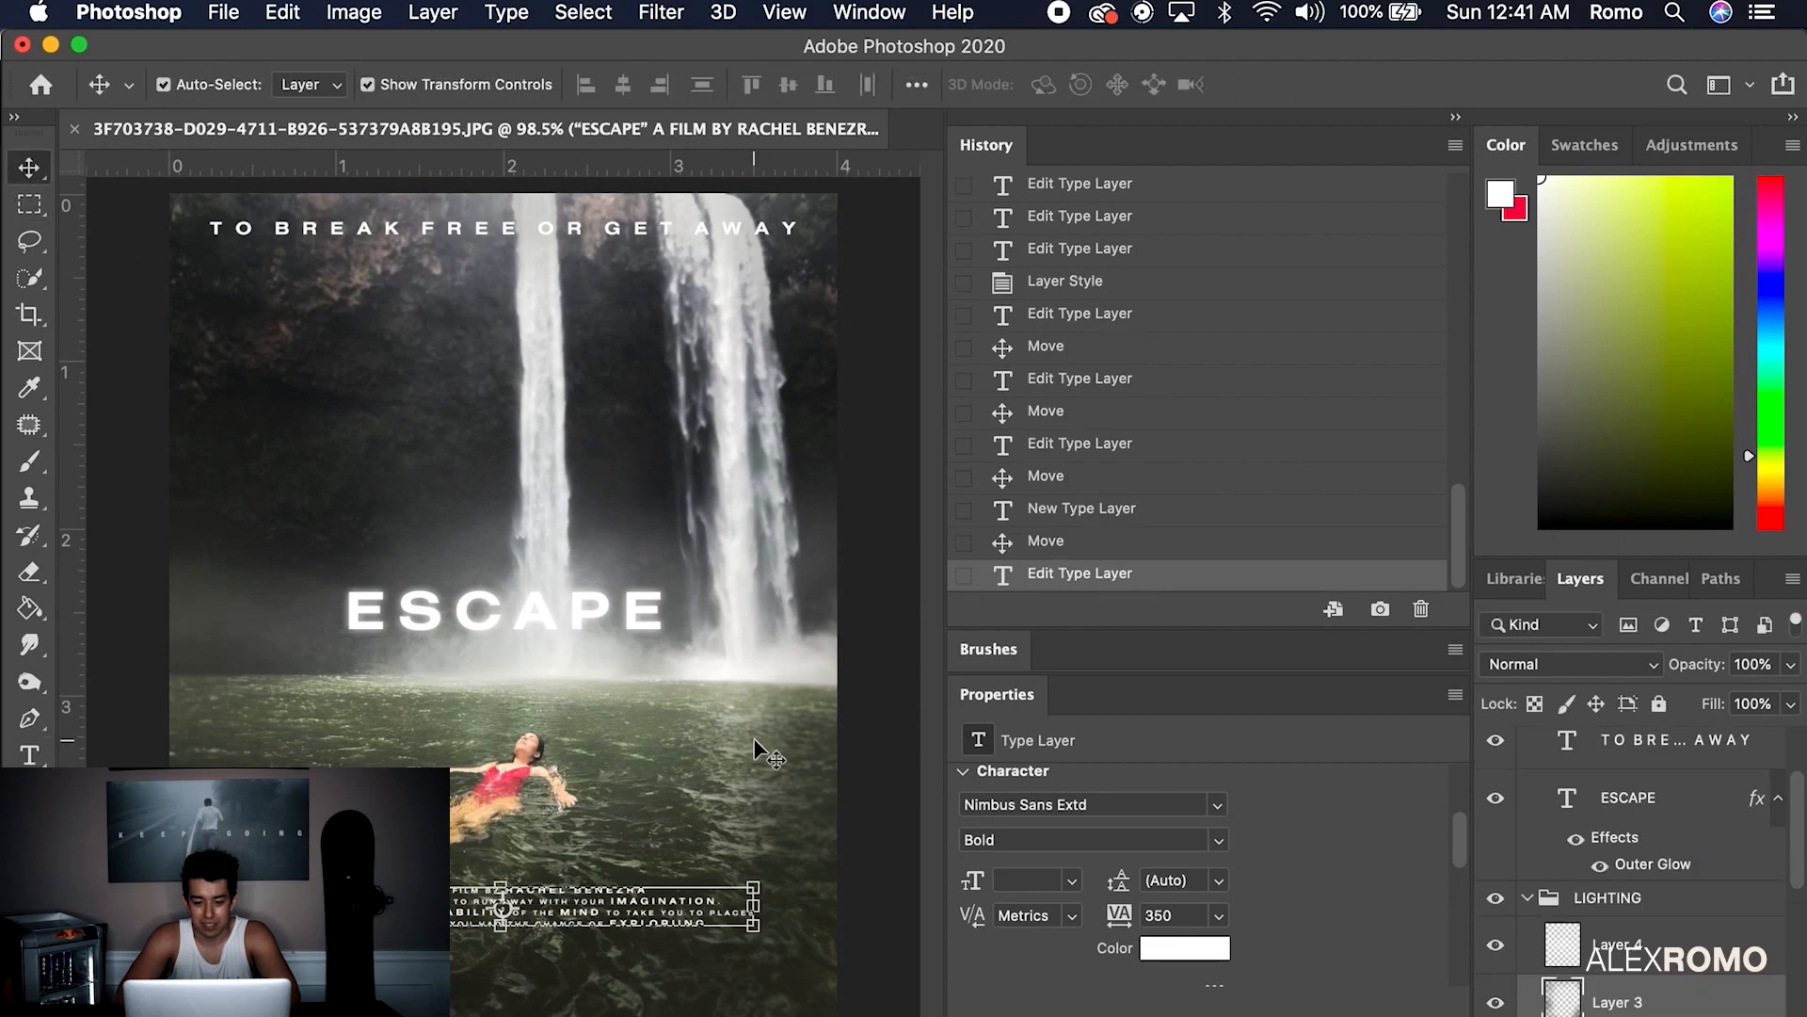
{"action": "left_click", "coordinate": [741, 753]}
{"action": "left_click", "coordinate": [569, 880]}
{"action": "left_click_drag", "start_coordinate": [569, 881], "coordinate": [566, 918]}
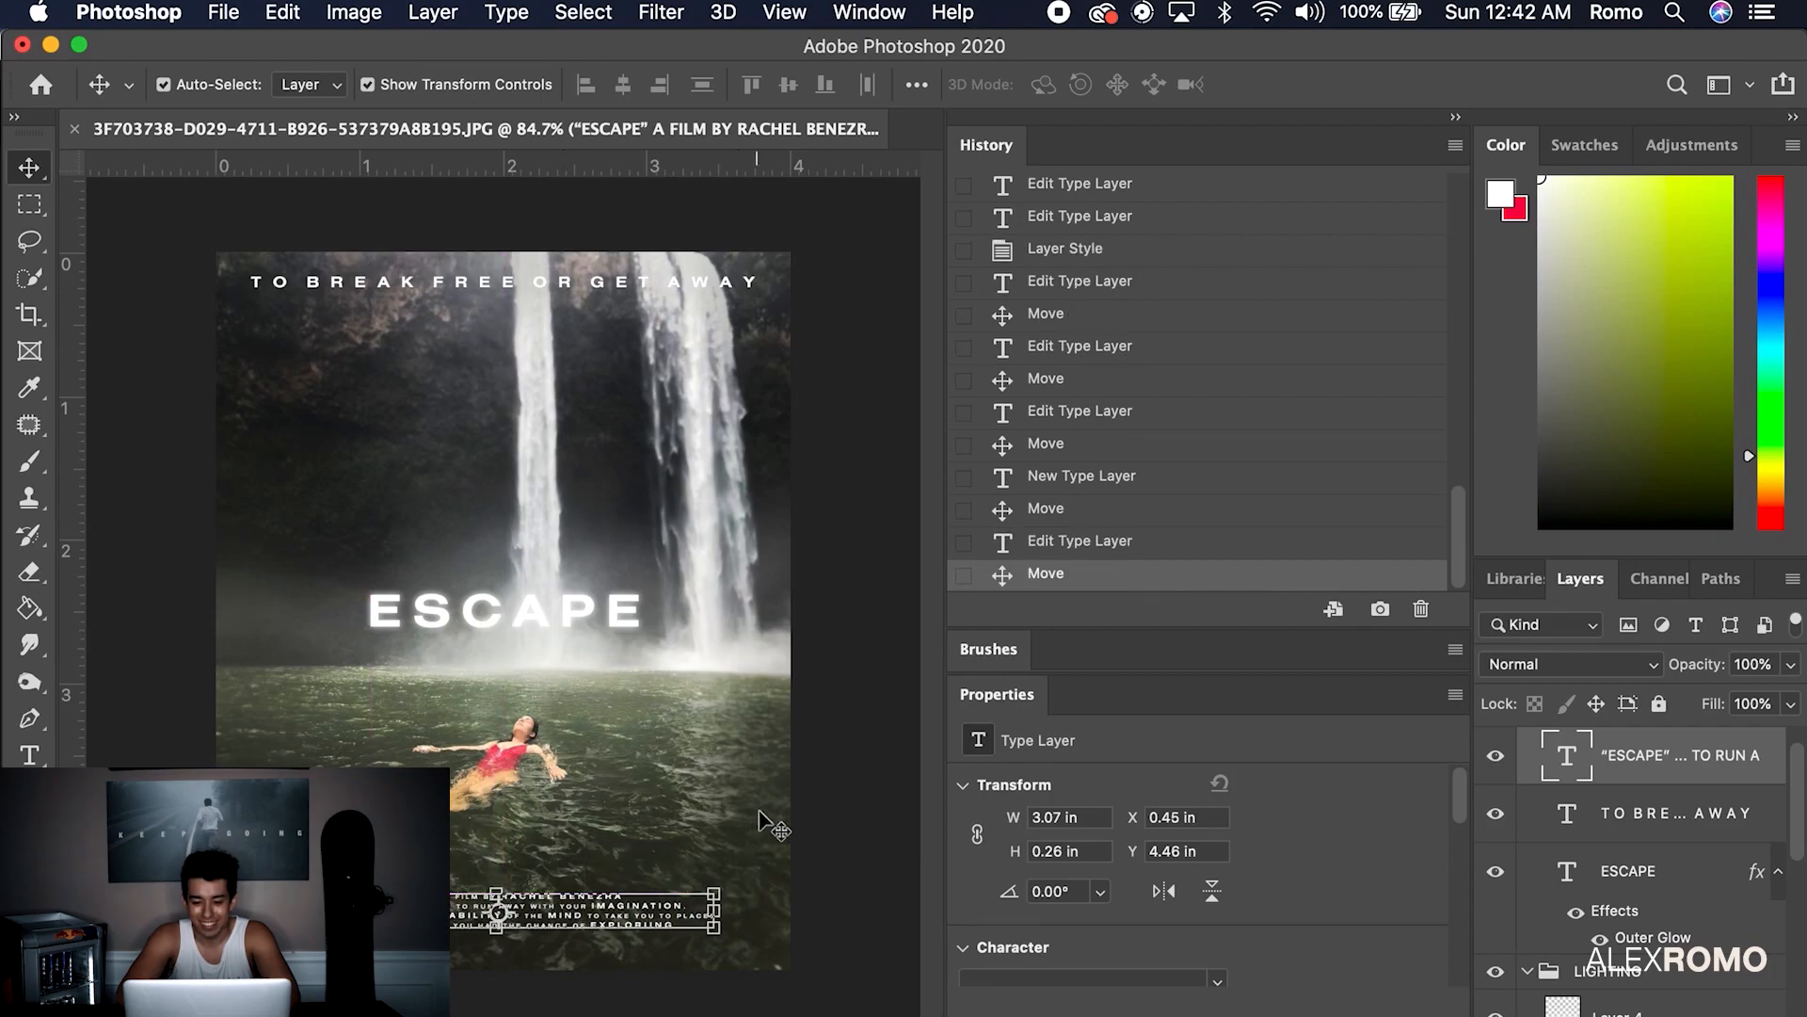
{"action": "left_click", "coordinate": [755, 820]}
{"action": "left_click", "coordinate": [864, 697]}
{"action": "left_click_drag", "start_coordinate": [569, 607], "coordinate": [568, 649]}
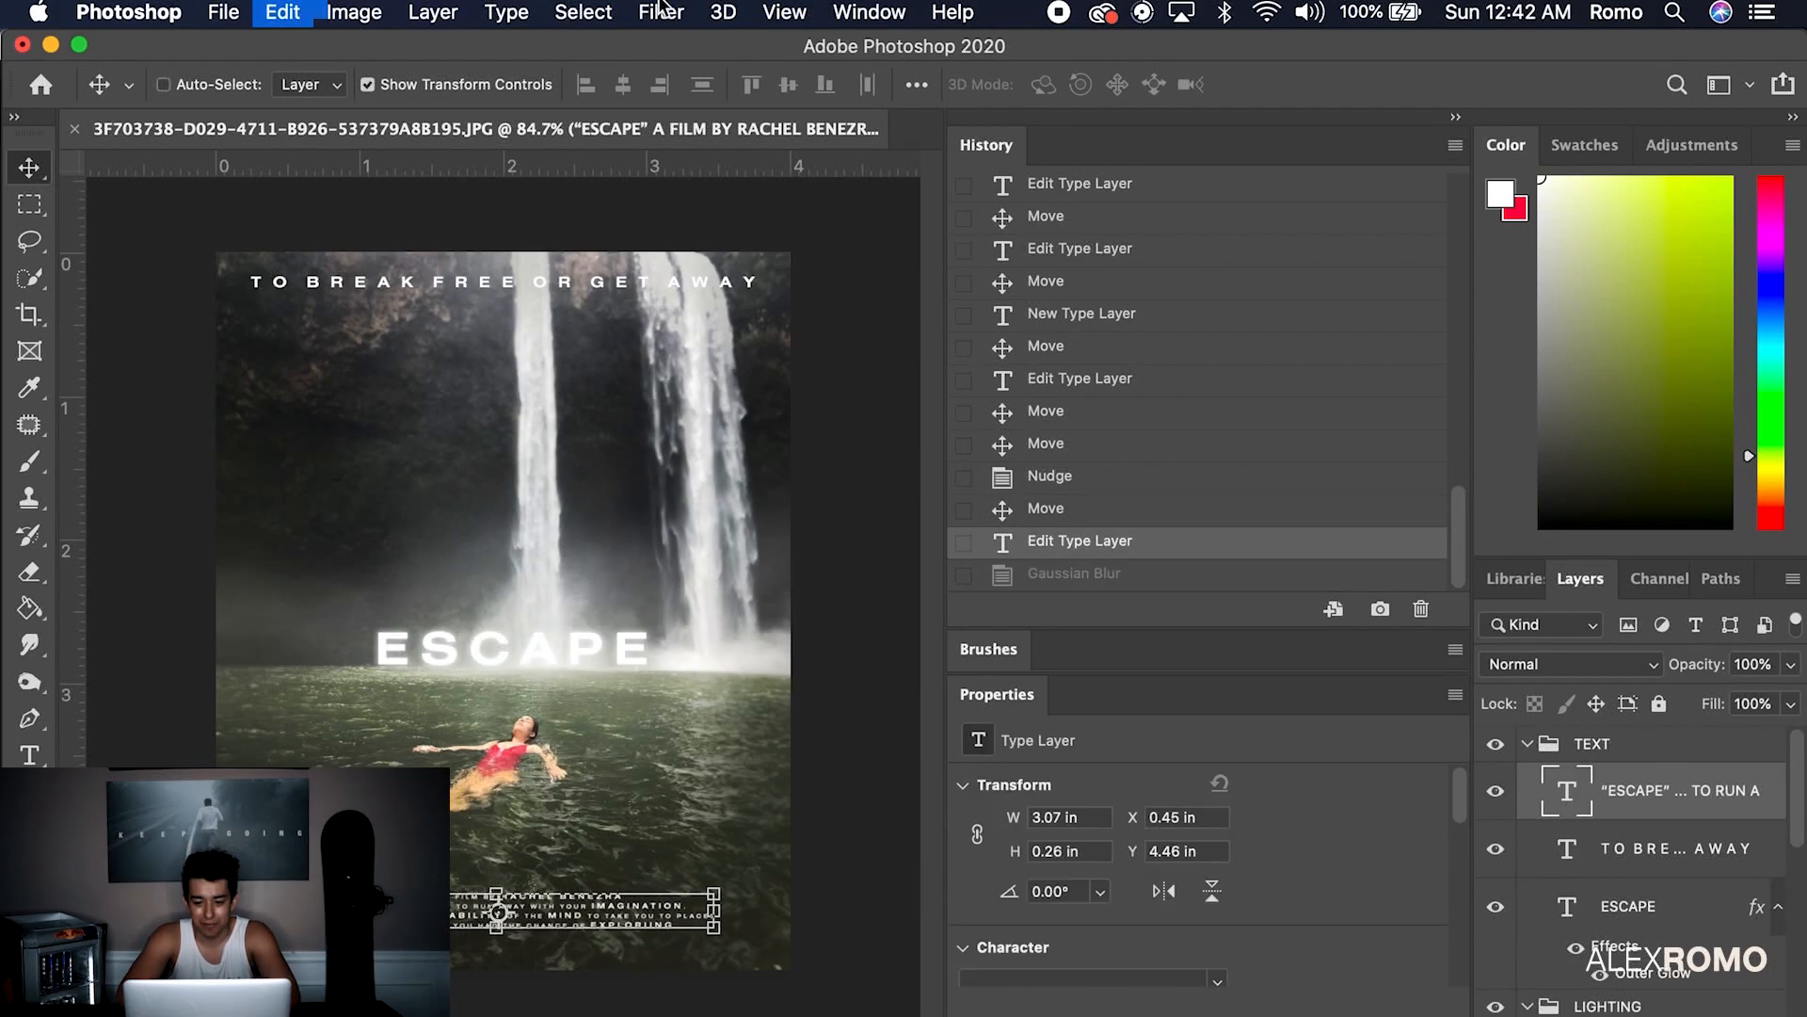
Convert the credits to a smart object and apply a 0.5 px Gaussian Blur
{"action": "left_click", "coordinate": [664, 11]}
{"action": "mouse_move", "coordinate": [678, 347]}
{"action": "left_click", "coordinate": [1186, 453]}
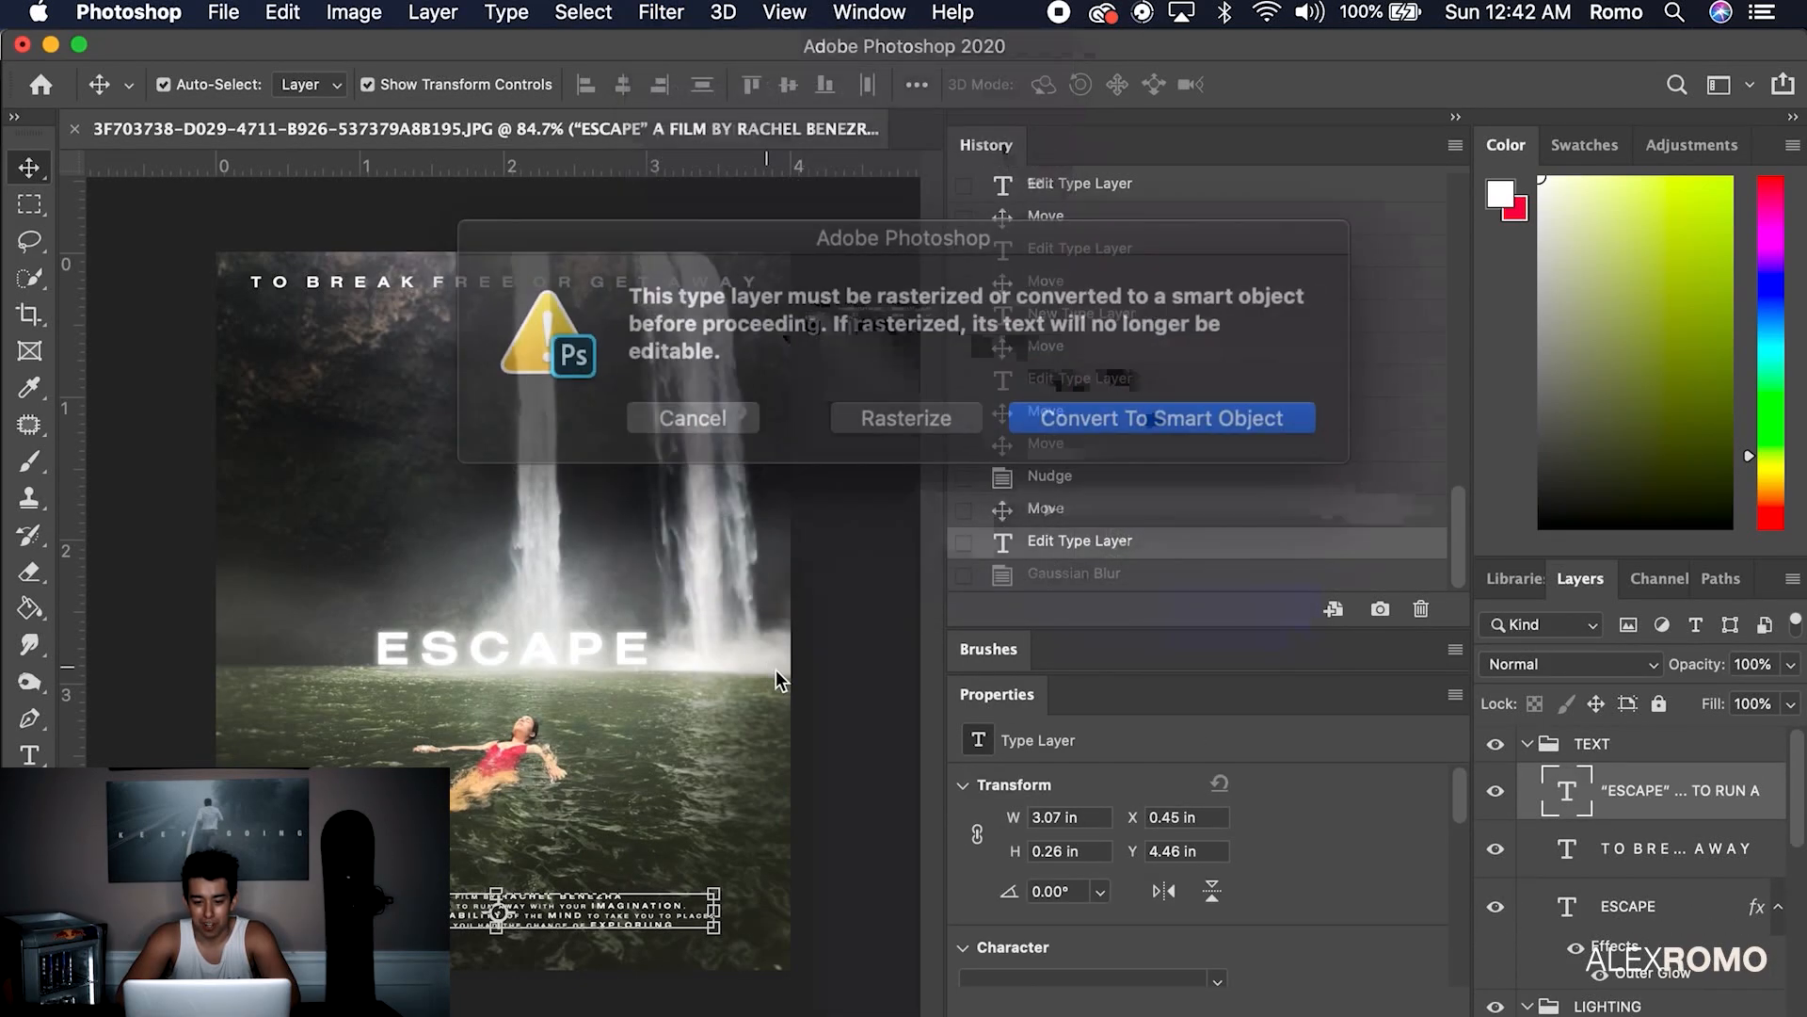
{"action": "key", "text": "Return"}
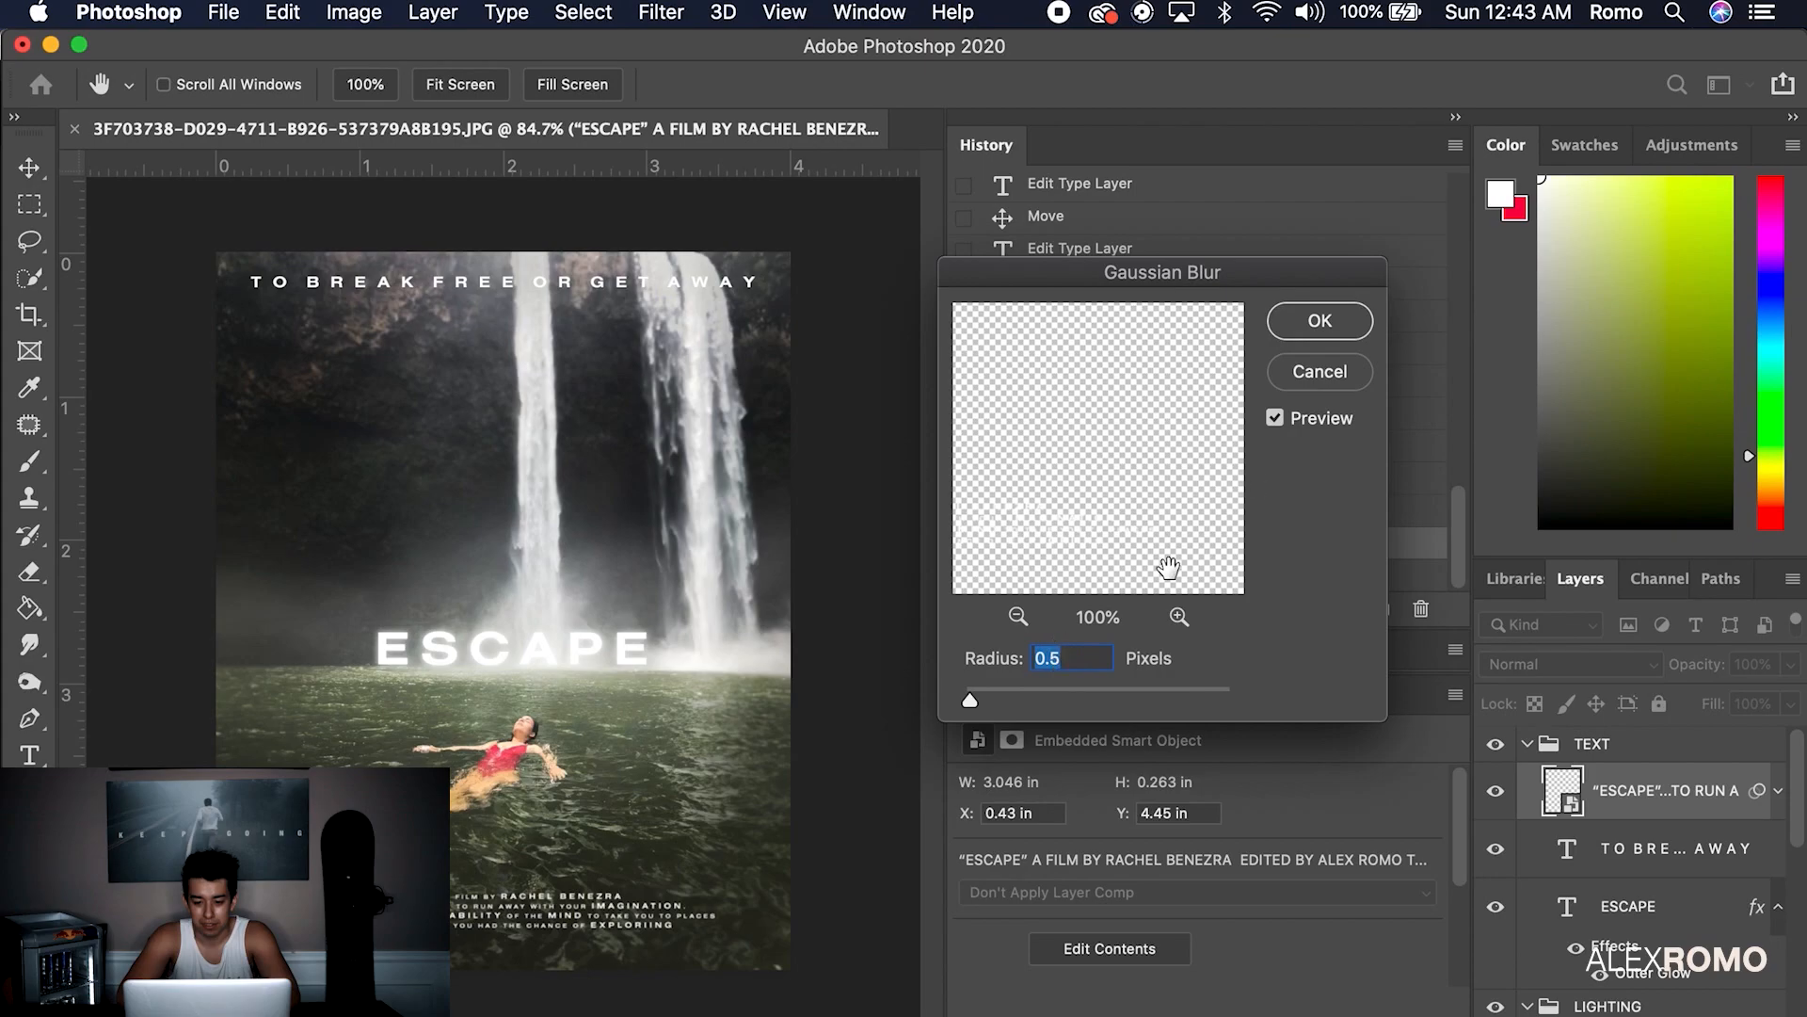
{"action": "key", "text": "Return"}
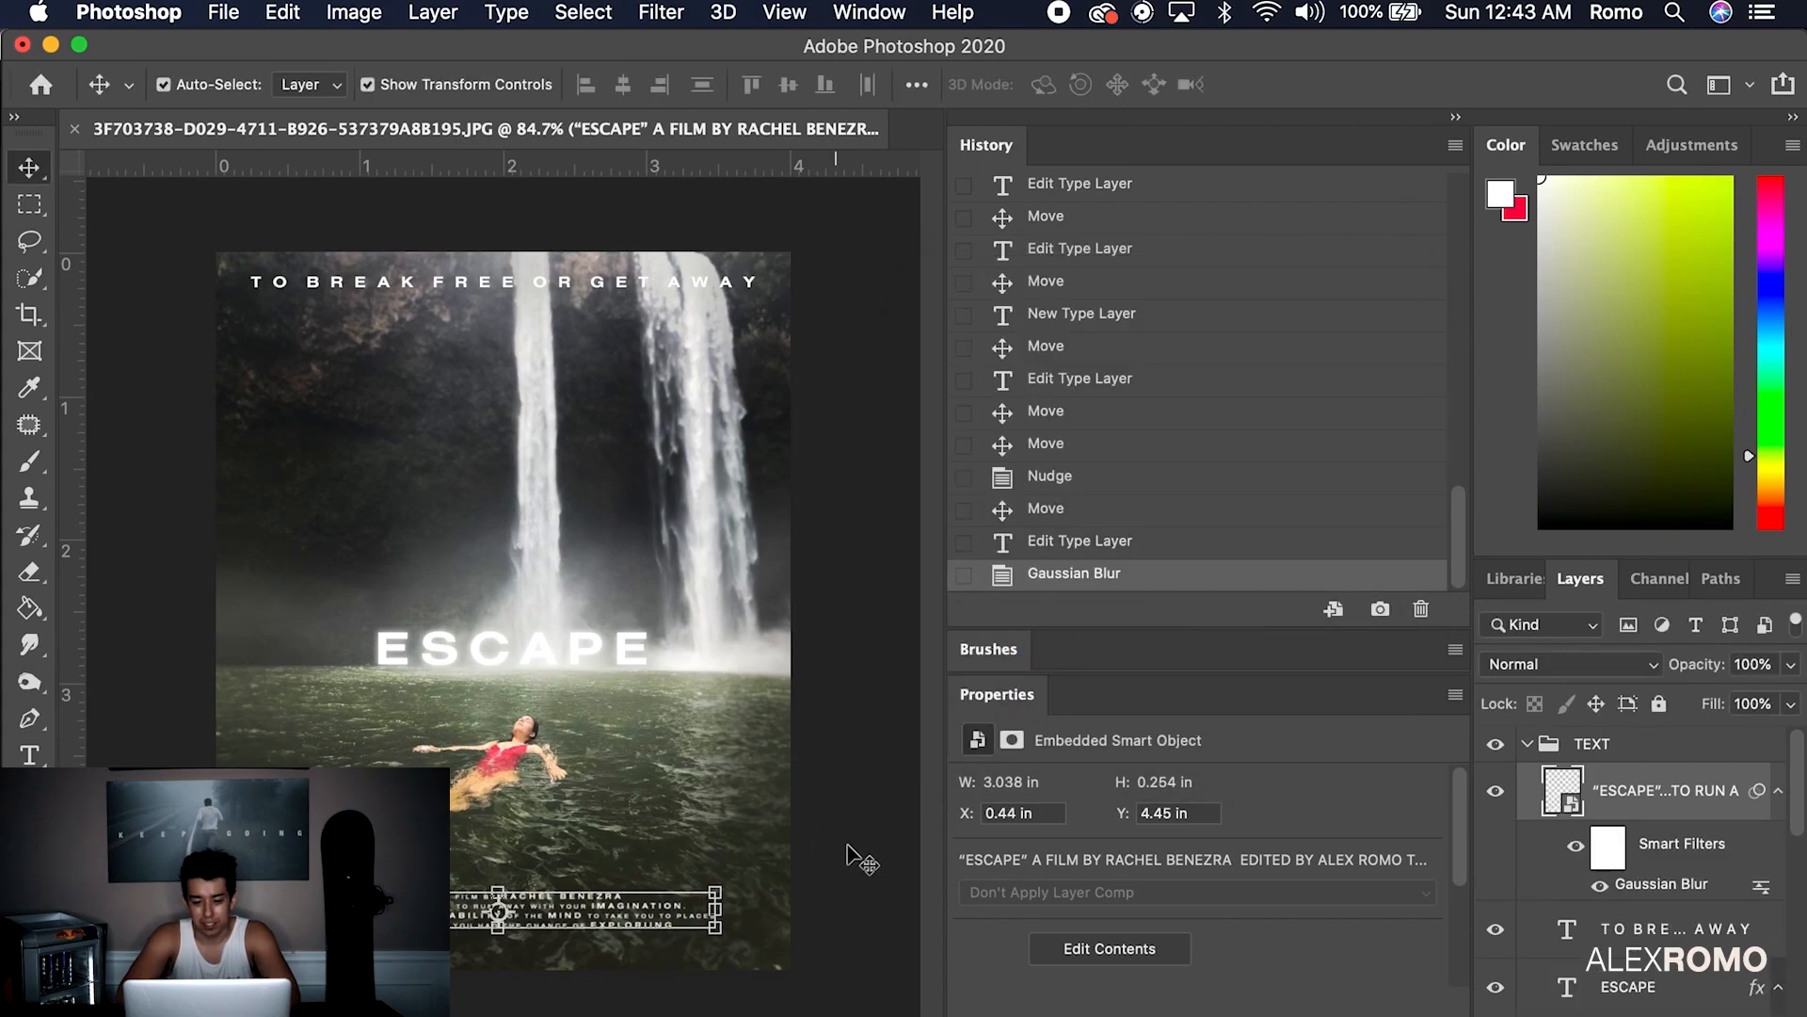
Nudge the tagline slightly lower, hide the TEXT group, and save the TIF
{"action": "left_click_drag", "start_coordinate": [600, 290], "coordinate": [600, 314]}
{"action": "left_click", "coordinate": [833, 381]}
{"action": "key", "text": "super+z"}
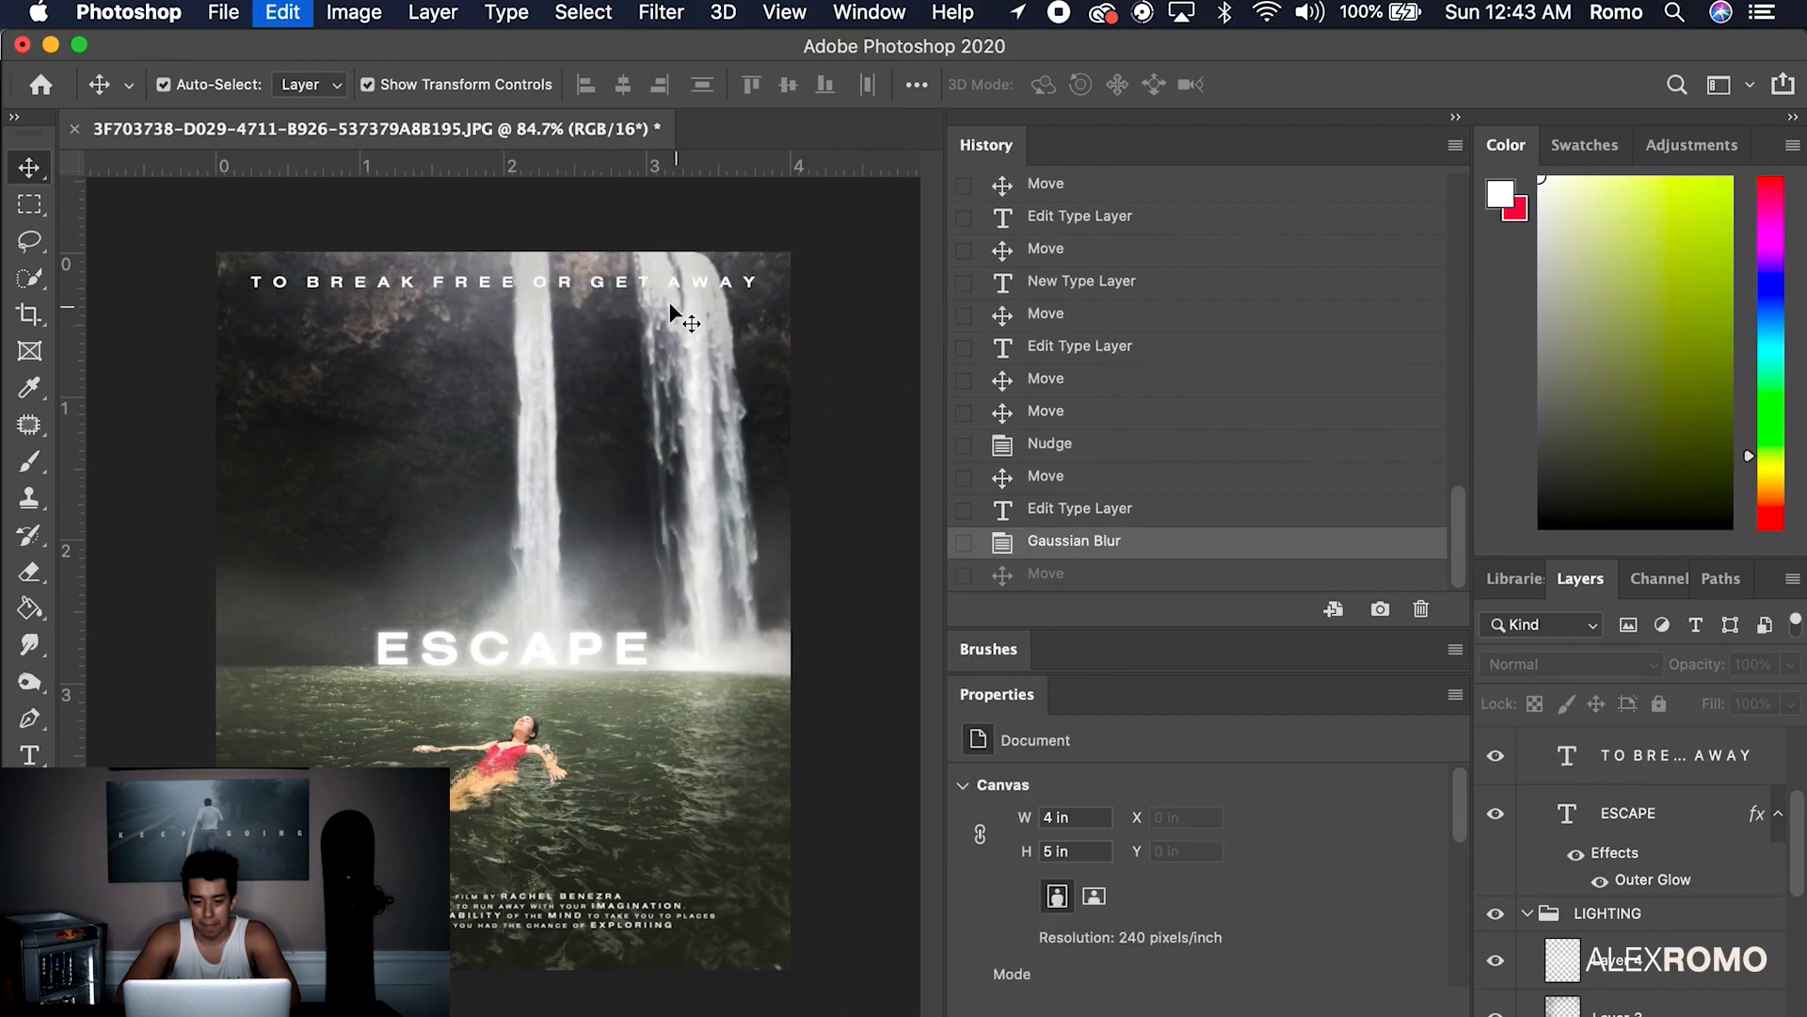
{"action": "left_click_drag", "start_coordinate": [706, 284], "coordinate": [706, 290]}
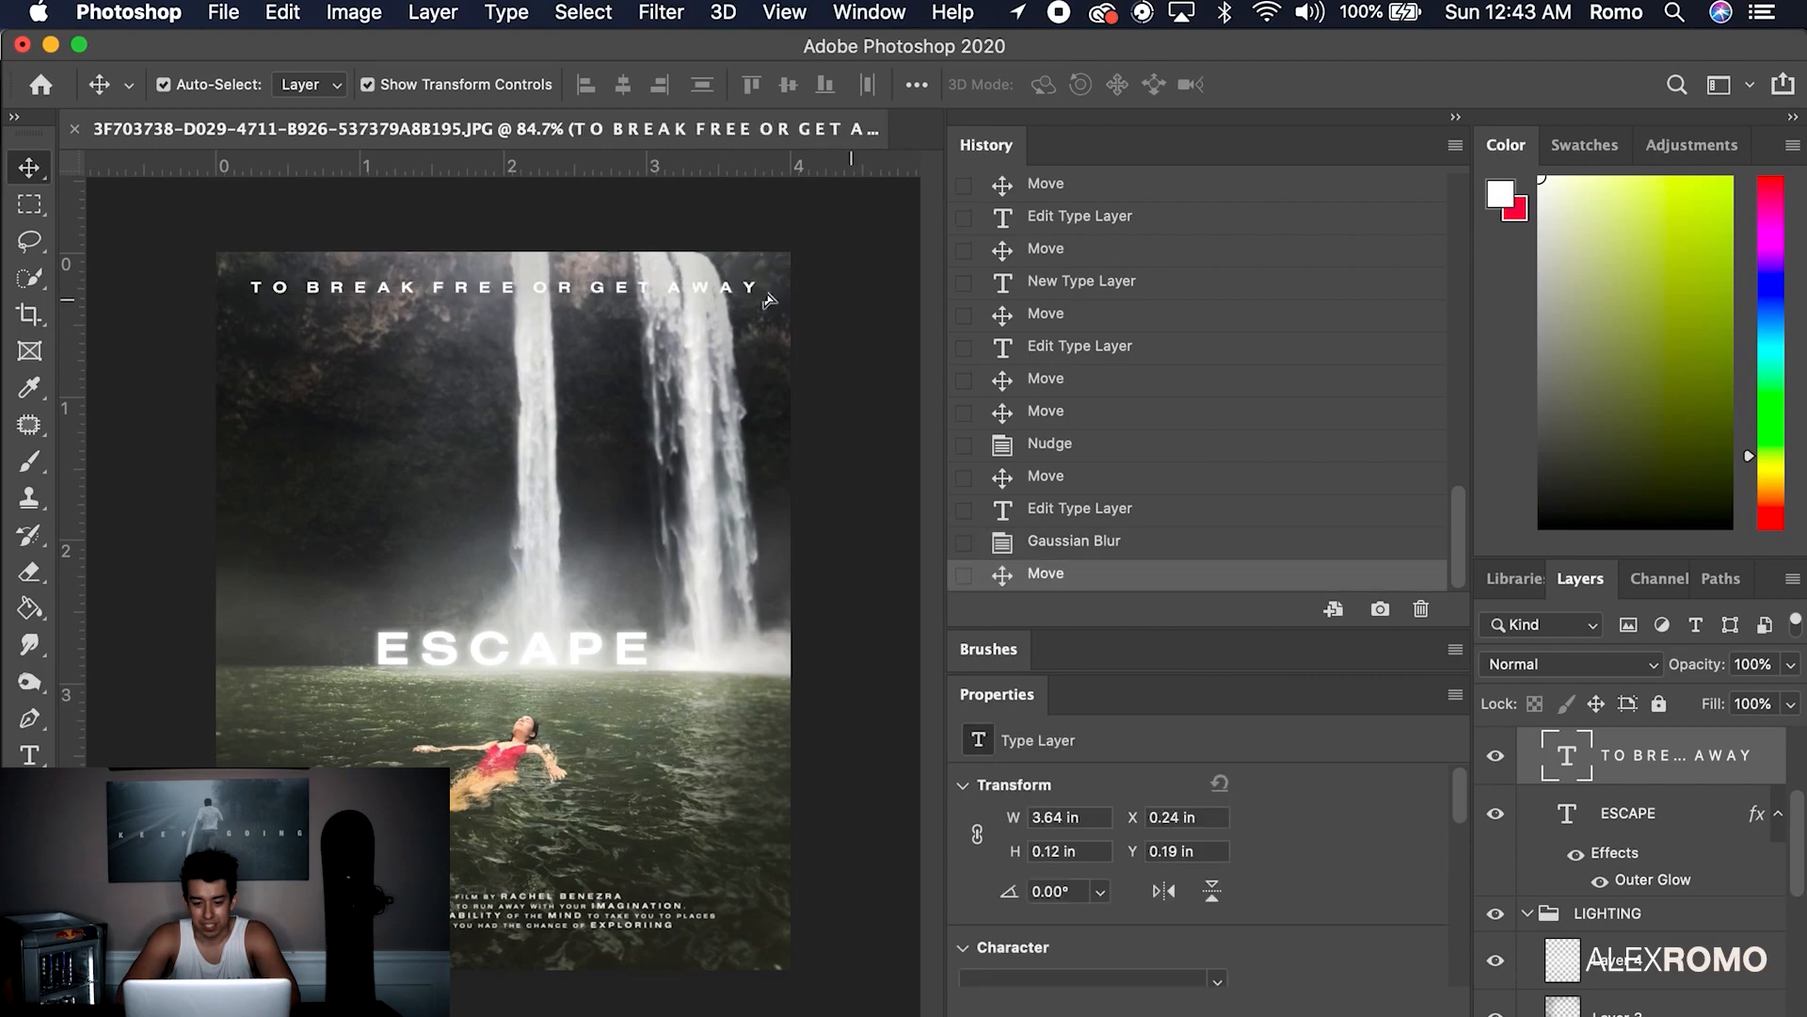
{"action": "left_click", "coordinate": [859, 310]}
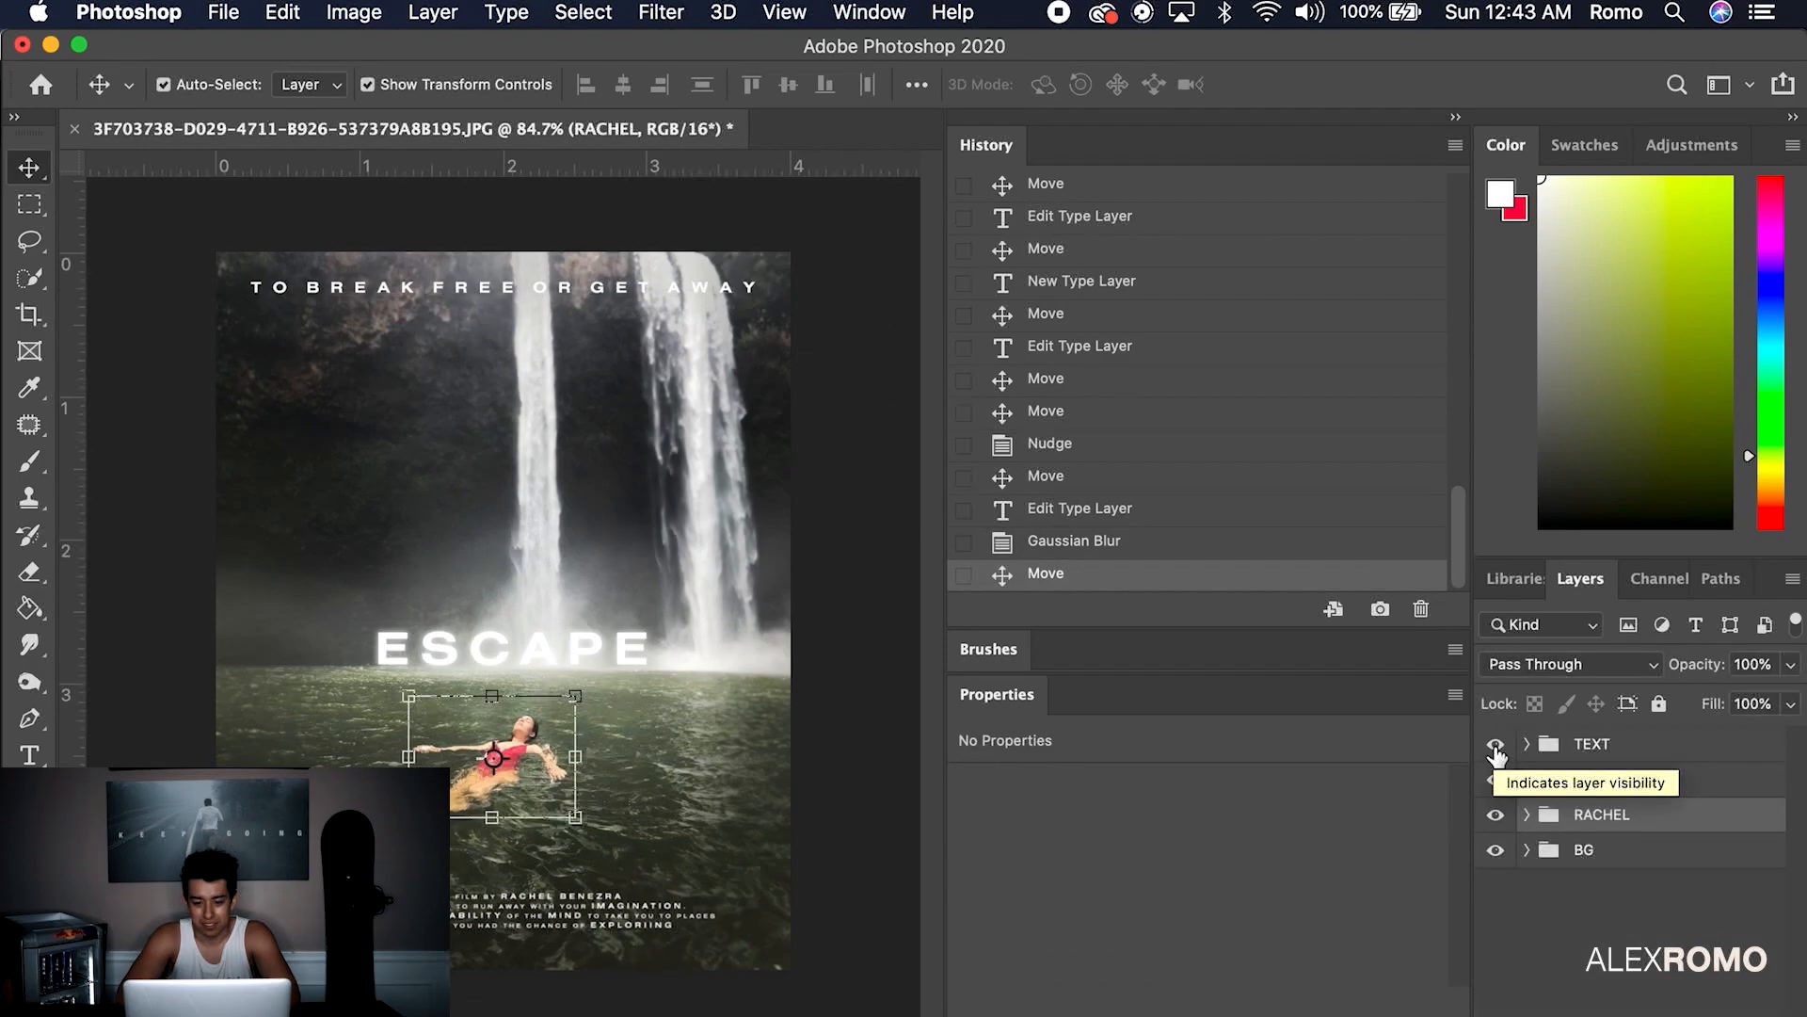
{"action": "left_click", "coordinate": [1496, 744]}
{"action": "key", "text": "super+s"}
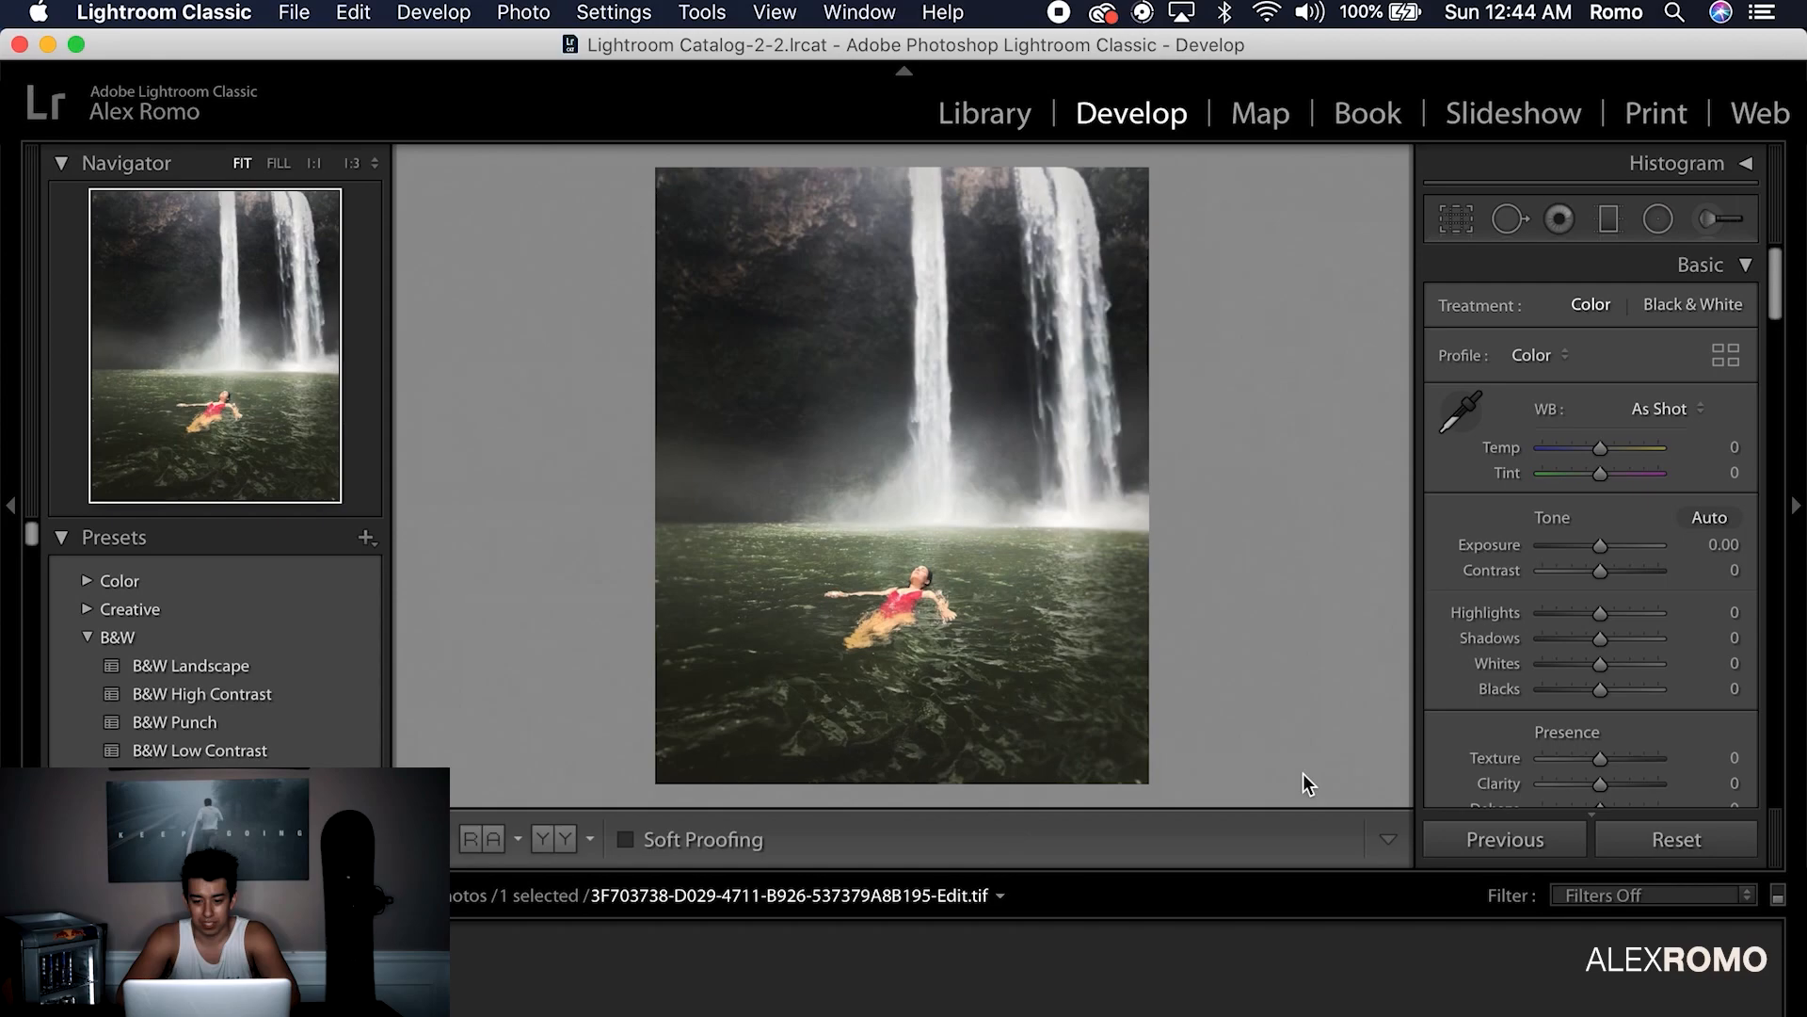
Set Highlights +18, Temperature -10, Shadows -20, and lower Saturation slightly
{"action": "left_click", "coordinate": [1612, 612]}
{"action": "left_click_drag", "start_coordinate": [1600, 639], "coordinate": [1591, 640]}
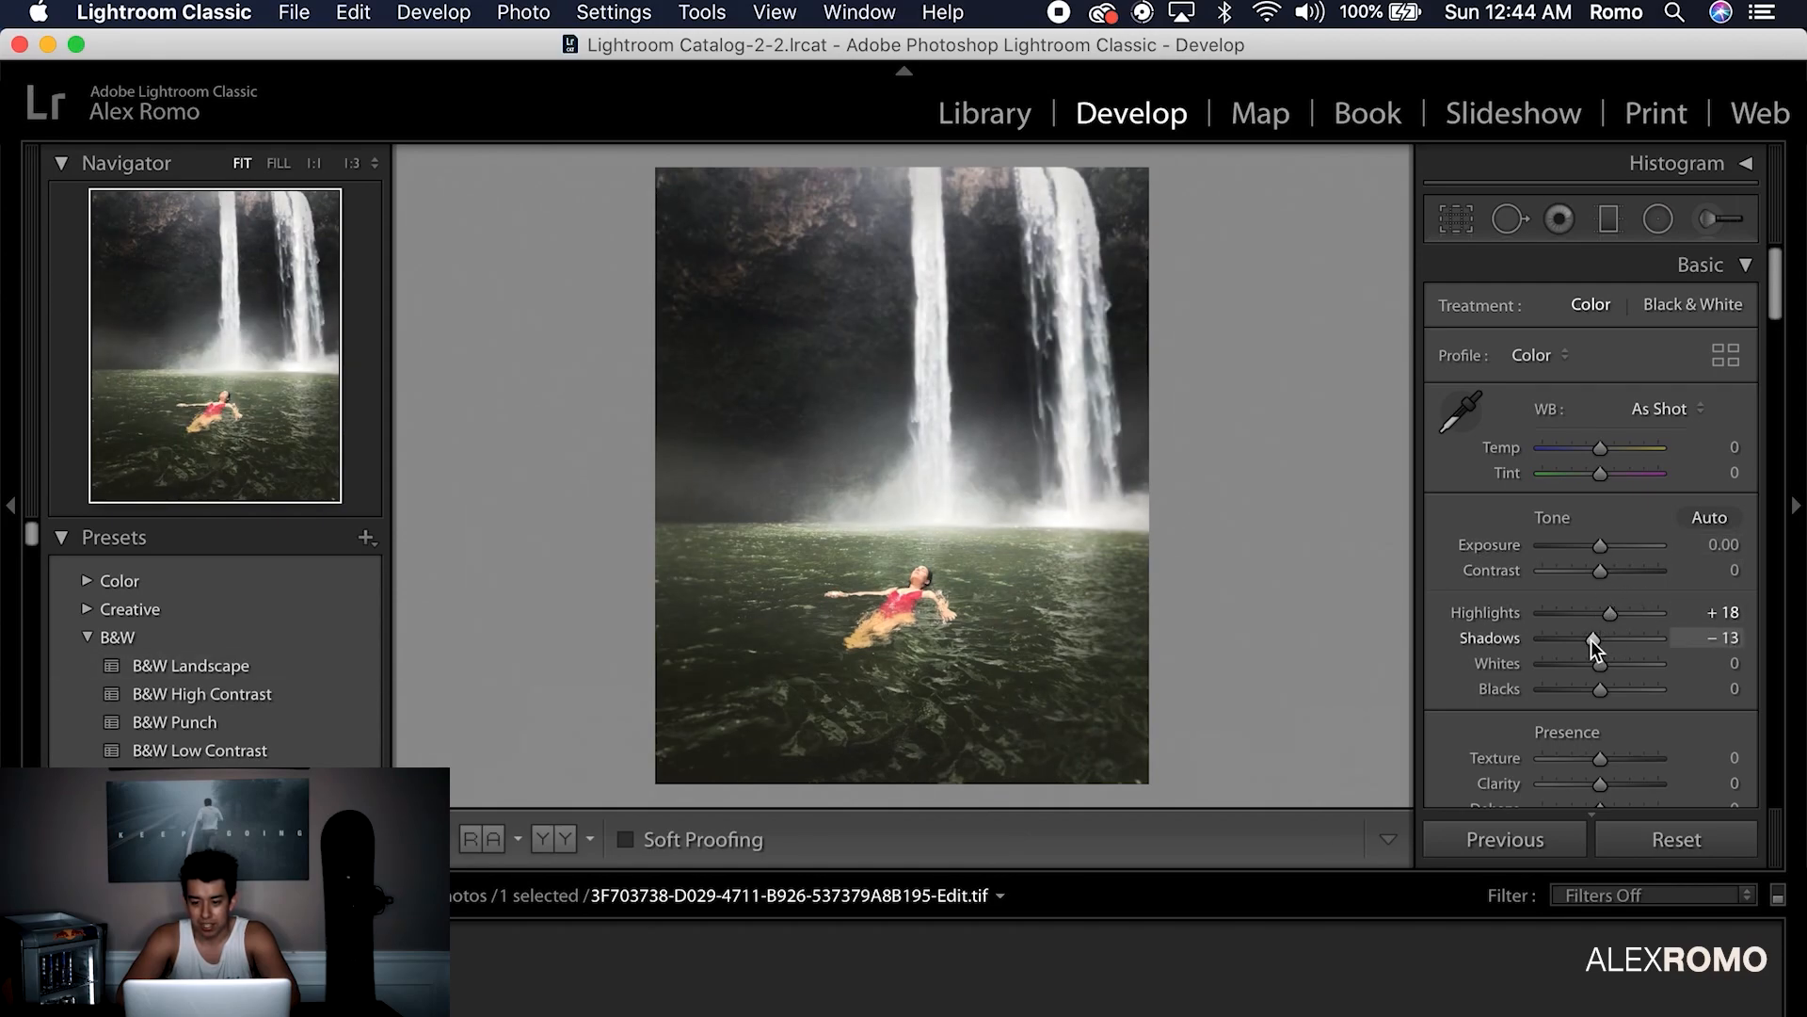
{"action": "left_click", "coordinate": [1603, 448]}
{"action": "left_click_drag", "start_coordinate": [1602, 447], "coordinate": [1595, 476]}
{"action": "key", "text": "super+z"}
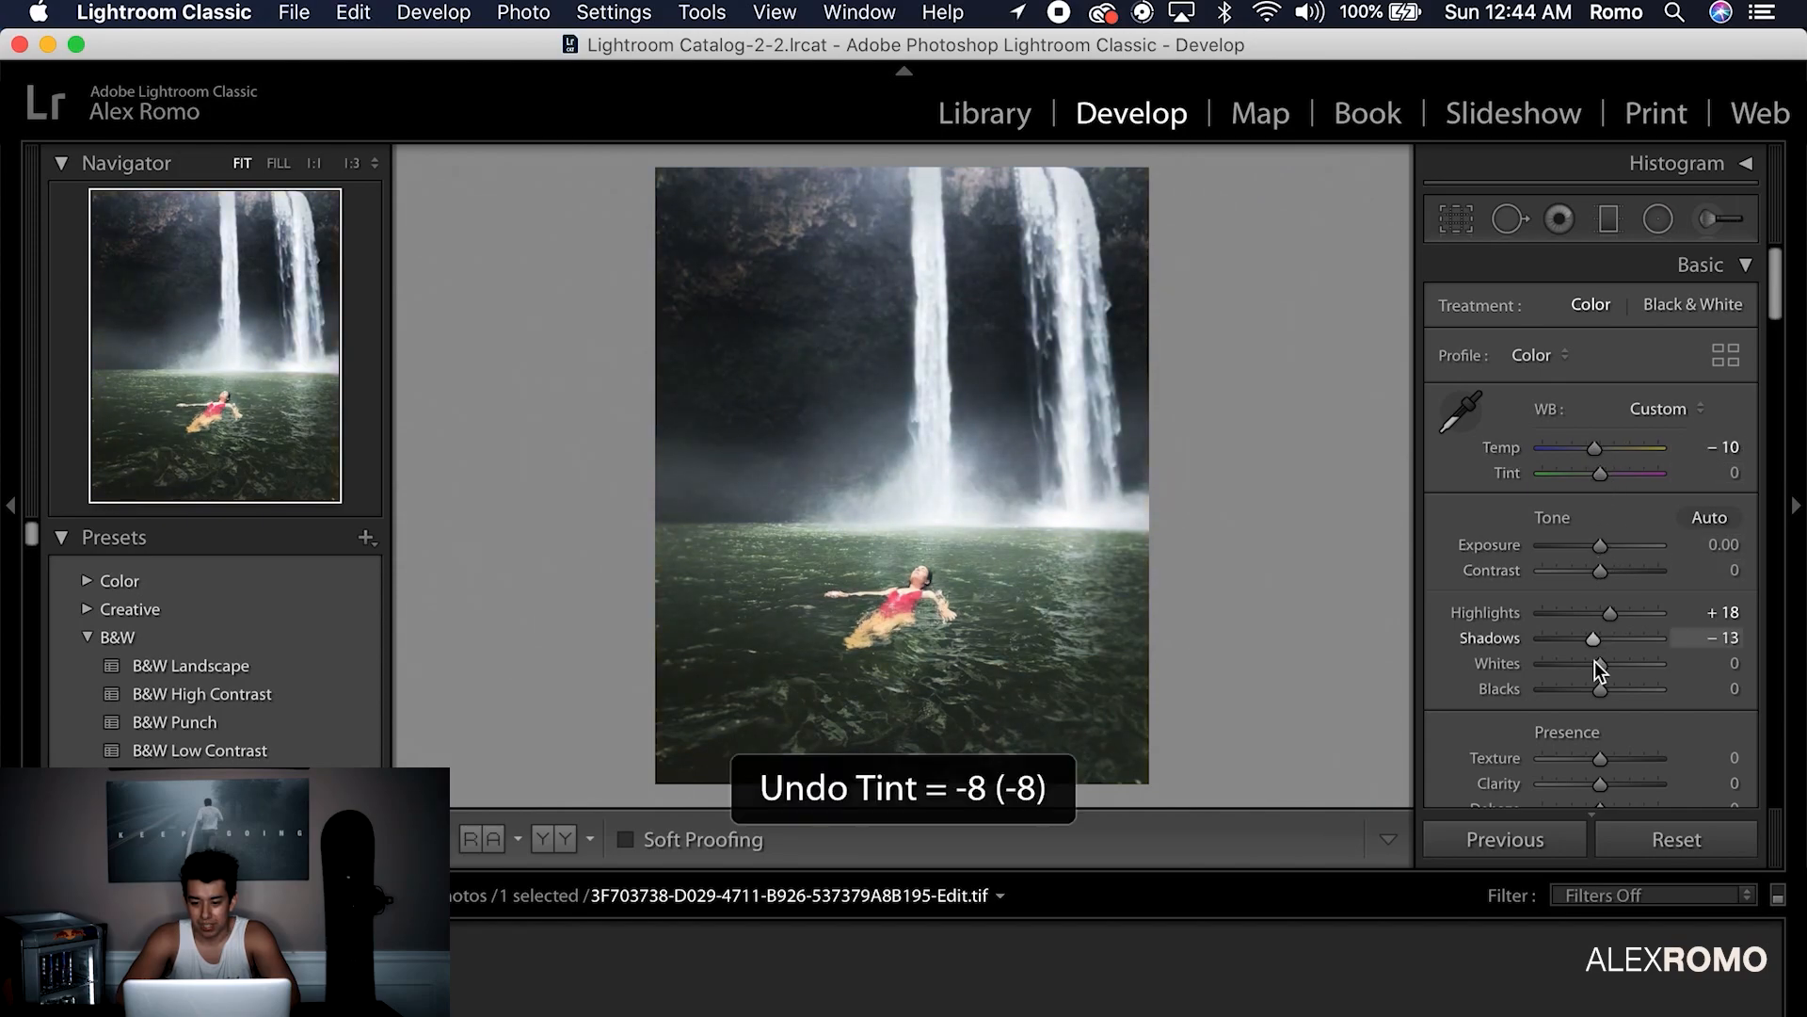
{"action": "left_click_drag", "start_coordinate": [1593, 640], "coordinate": [1605, 709]}
{"action": "scroll", "coordinate": [1592, 678], "scroll_direction": "down", "scroll_amount": 3}
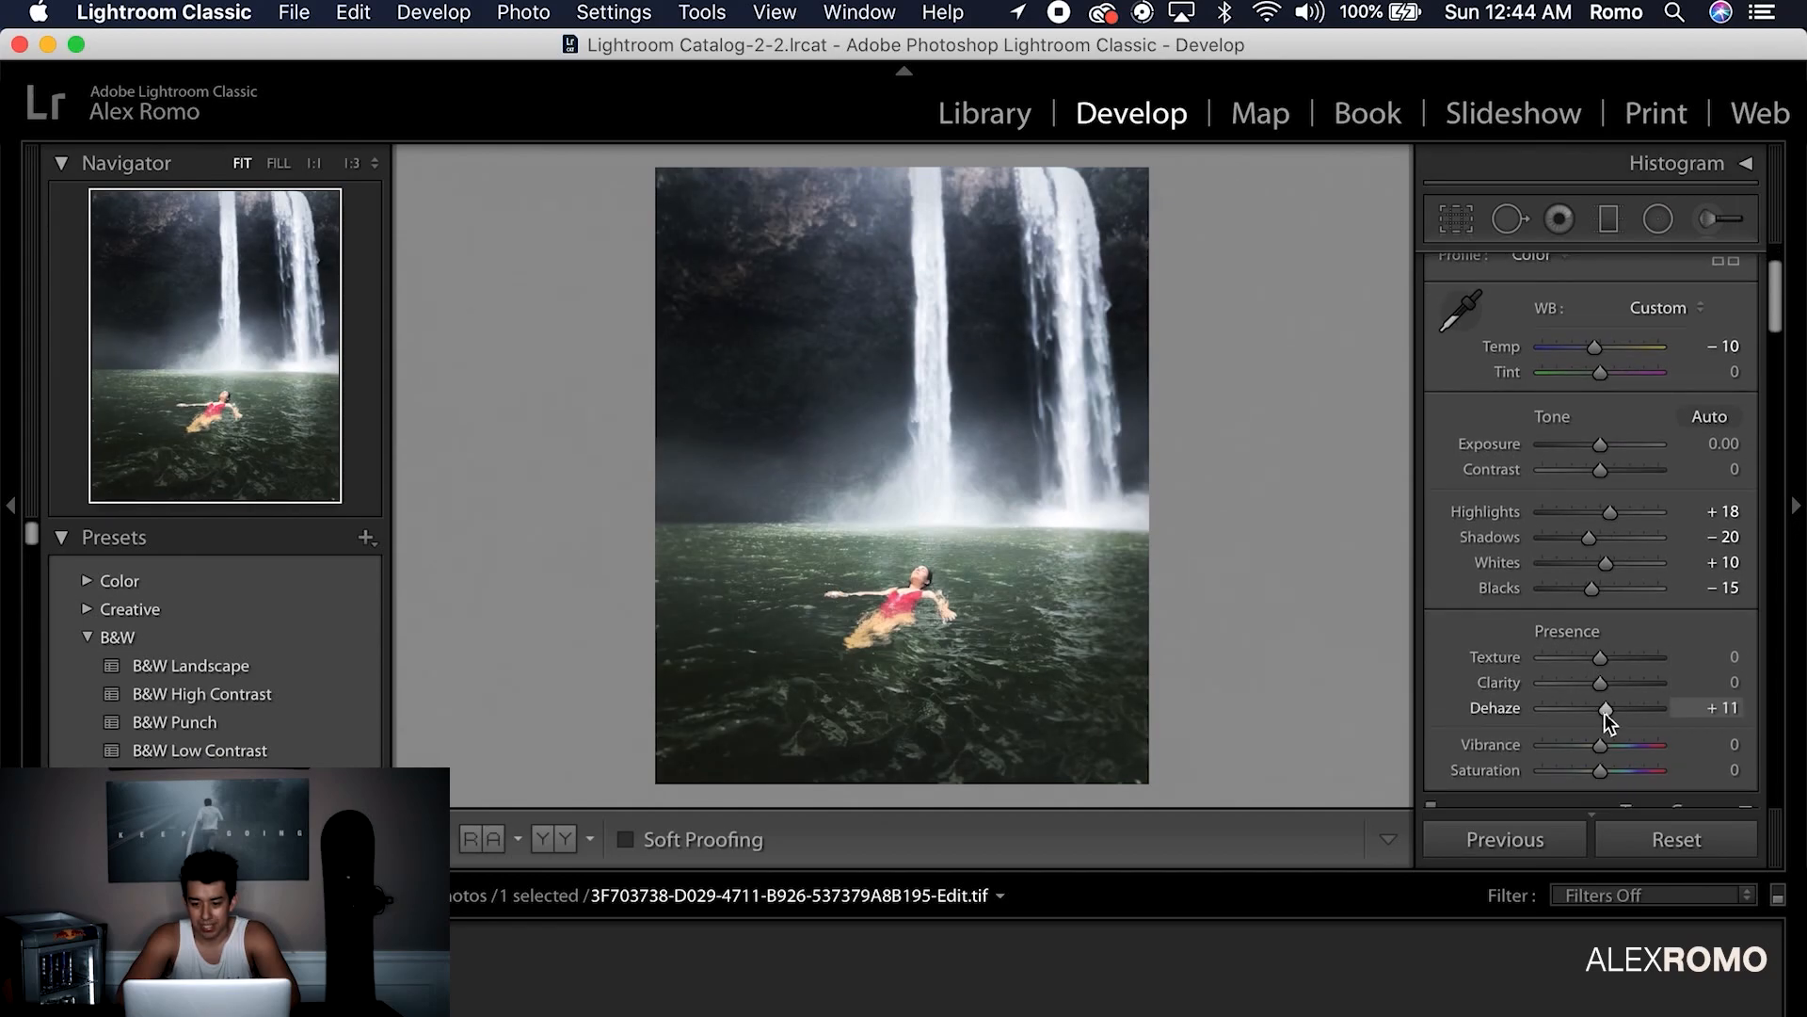
{"action": "key", "text": "super+z"}
{"action": "left_click_drag", "start_coordinate": [1600, 771], "coordinate": [1594, 776]}
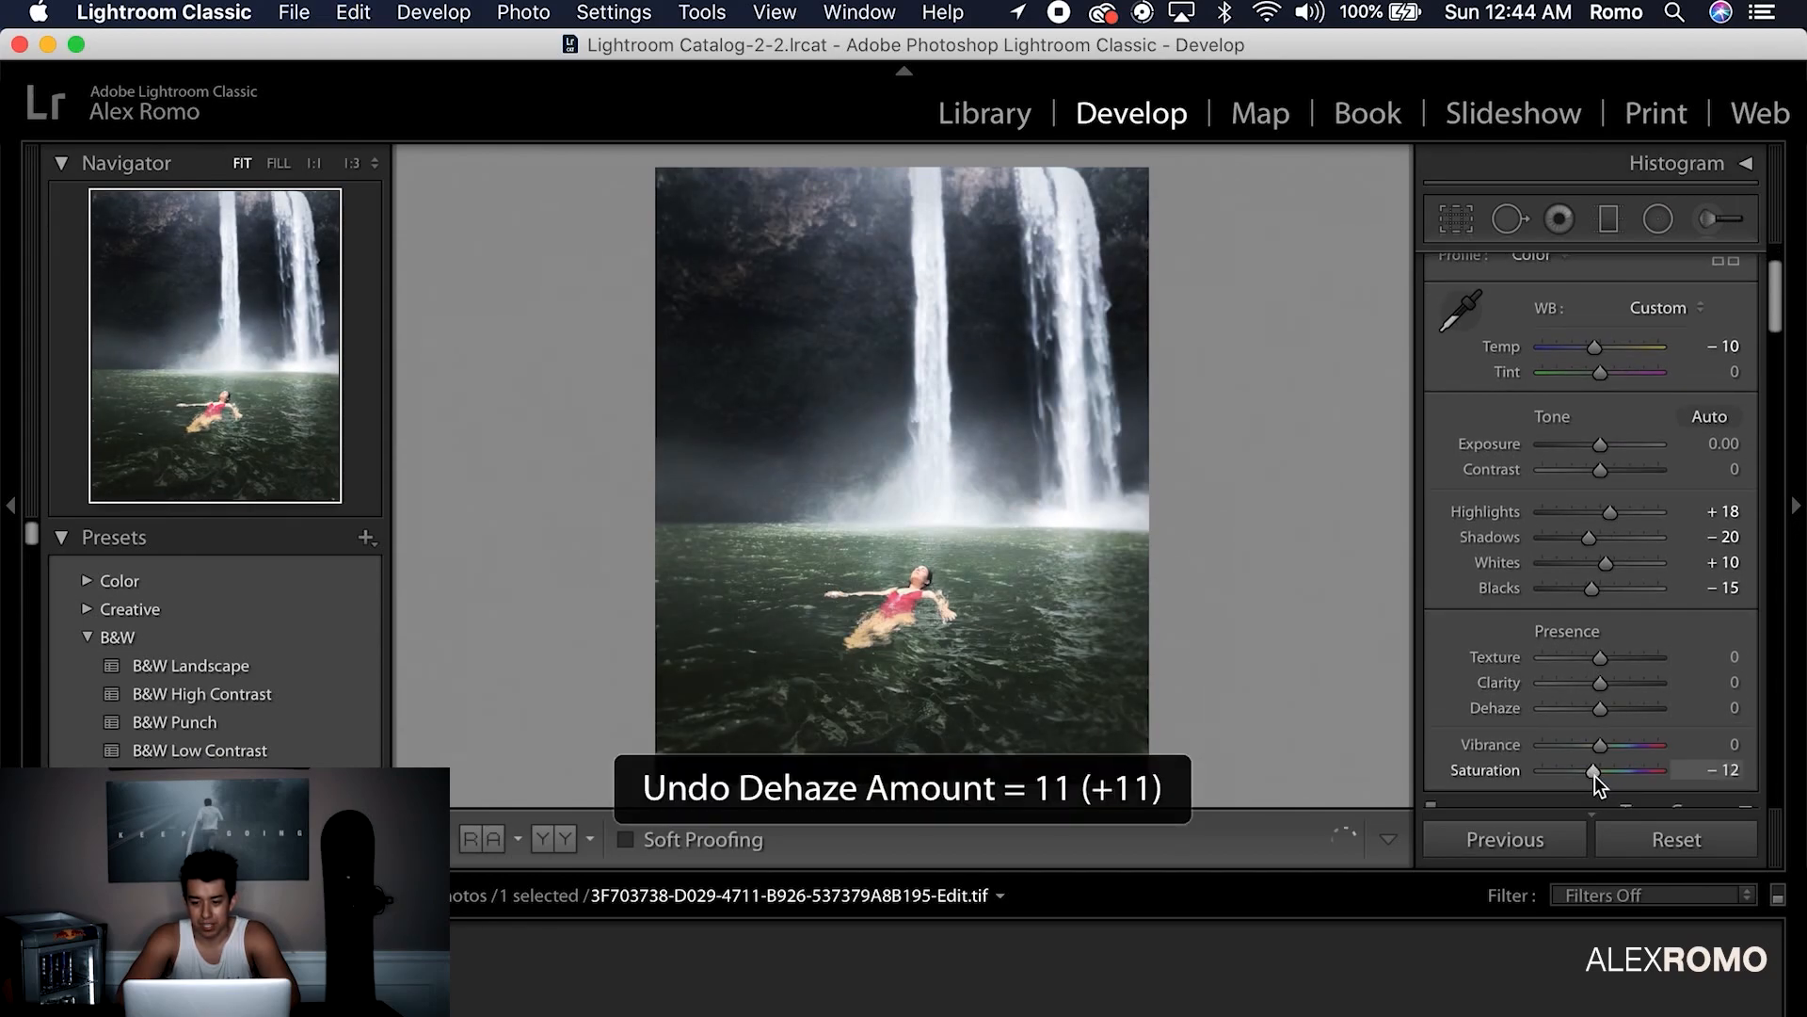
Pull down the Tone Curve's darks and brights, with curve highlights at -20
{"action": "scroll", "coordinate": [1582, 753], "scroll_direction": "down", "scroll_amount": 5}
{"action": "left_click_drag", "start_coordinate": [1470, 605], "coordinate": [1470, 610]}
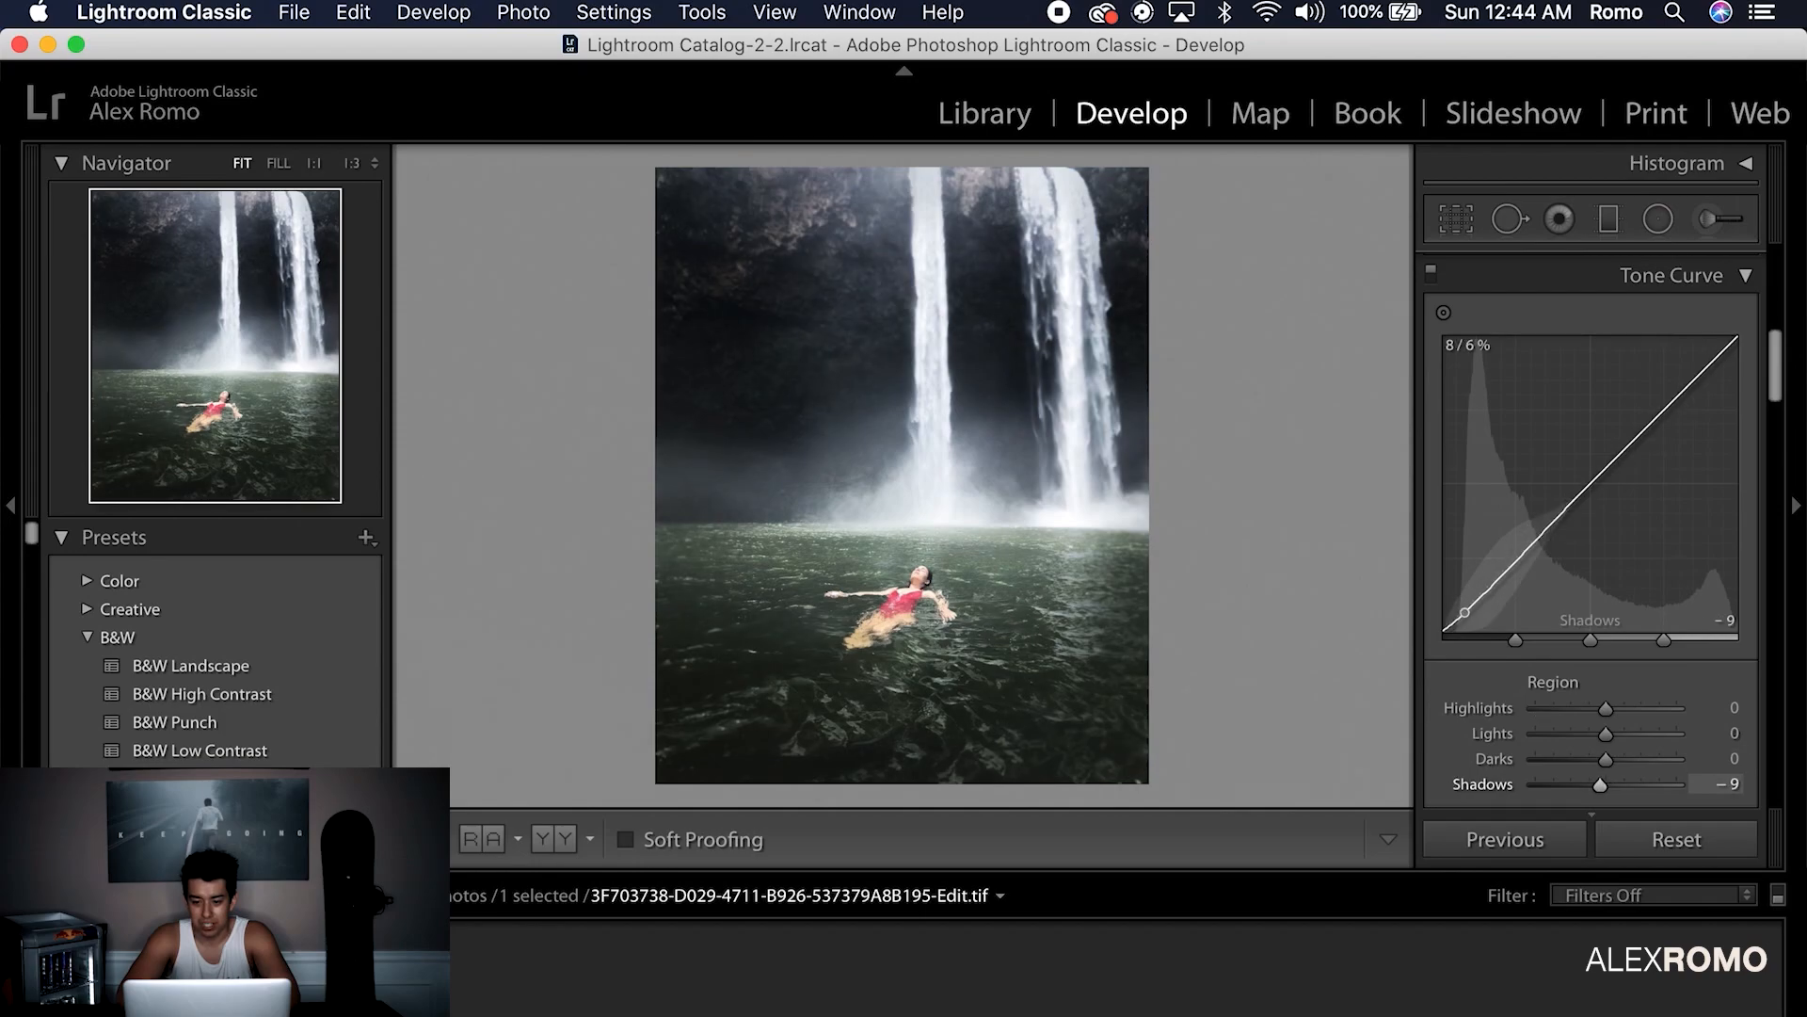
{"action": "left_click_drag", "start_coordinate": [1691, 382], "coordinate": [1692, 393]}
{"action": "left_click_drag", "start_coordinate": [1606, 735], "coordinate": [1367, 750]}
{"action": "scroll", "coordinate": [1611, 743], "scroll_direction": "down", "scroll_amount": 5}
Desaturate the greens to -22, then brighten aqua and darken blue luminance
{"action": "left_click", "coordinate": [1539, 563]}
{"action": "left_click_drag", "start_coordinate": [1607, 713], "coordinate": [1504, 743]}
{"action": "left_click", "coordinate": [1649, 563]}
{"action": "mouse_move", "coordinate": [1619, 747]}
{"action": "left_mouse_down"}
{"action": "mouse_move", "coordinate": [1634, 742]}
{"action": "mouse_move", "coordinate": [1590, 760]}
{"action": "left_mouse_up"}
Set the red hue to -8, shift the orange hue, and set red luminance to -34
{"action": "left_click", "coordinate": [1458, 564]}
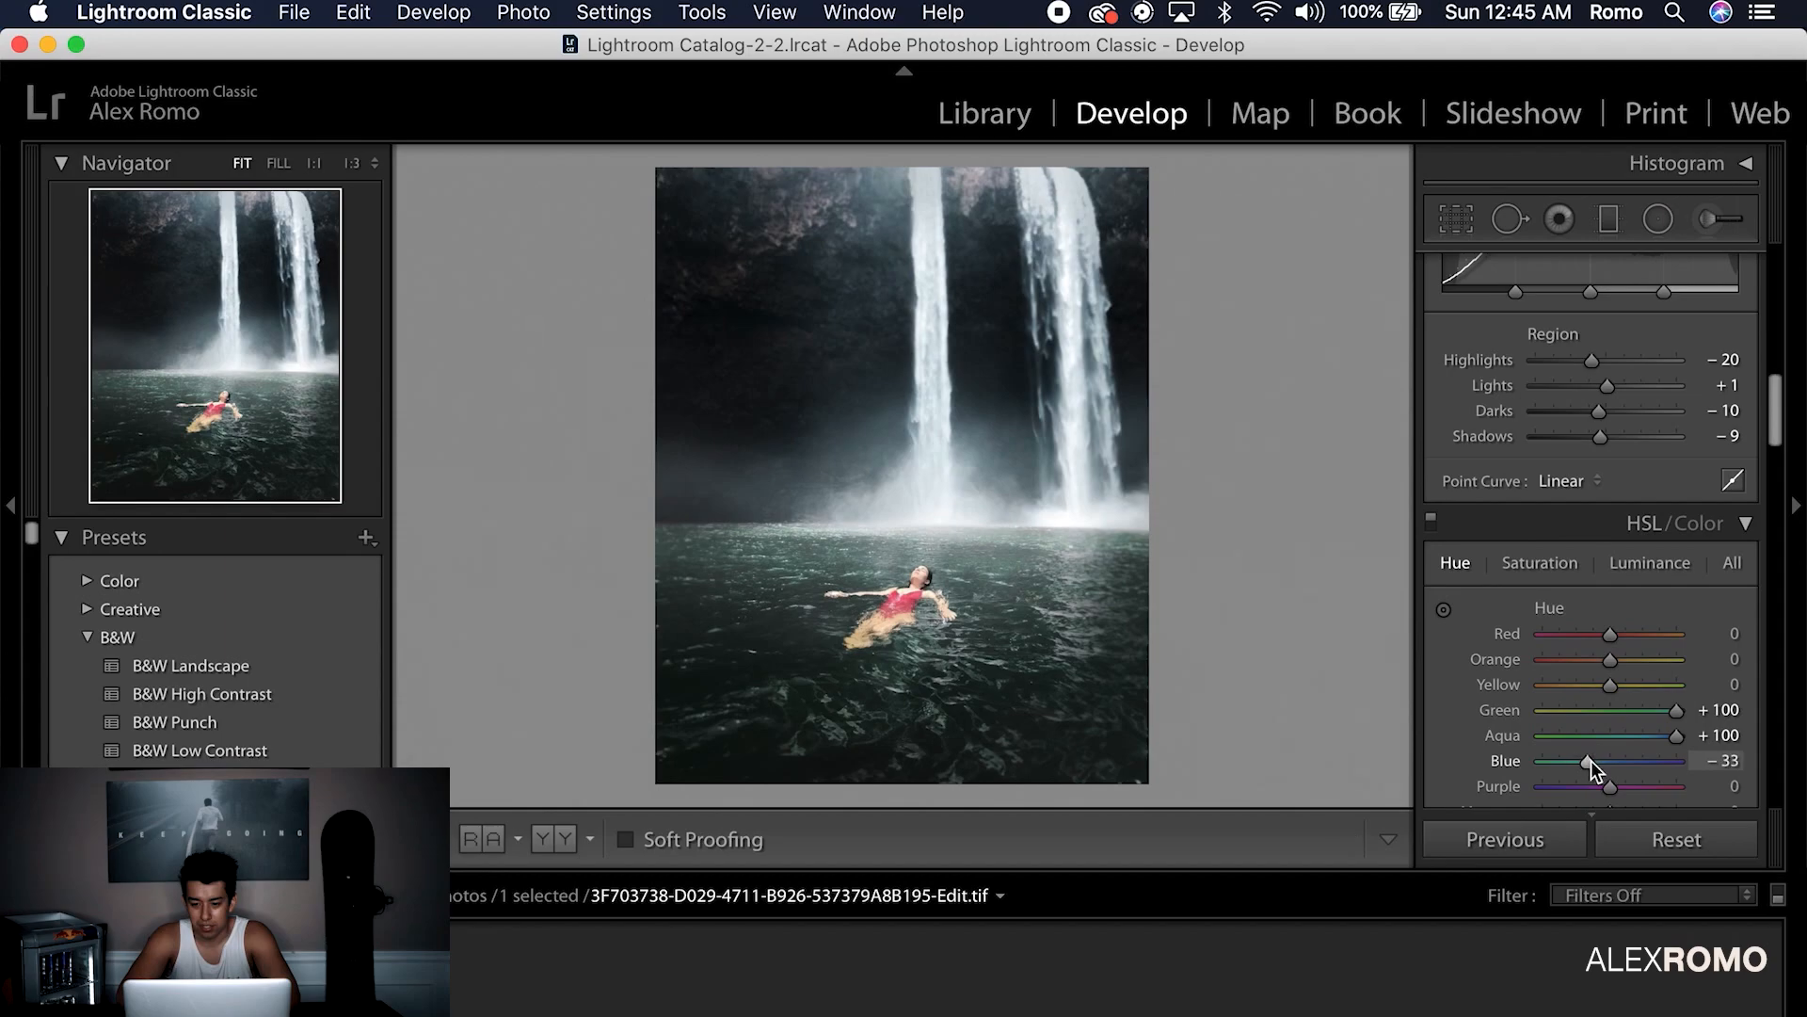
{"action": "mouse_move", "coordinate": [1610, 635]}
{"action": "left_mouse_down"}
{"action": "mouse_move", "coordinate": [1570, 636]}
{"action": "mouse_move", "coordinate": [1603, 641]}
{"action": "left_mouse_up"}
{"action": "mouse_move", "coordinate": [1608, 659]}
{"action": "left_mouse_down"}
{"action": "mouse_move", "coordinate": [1565, 661]}
{"action": "mouse_move", "coordinate": [1636, 671]}
{"action": "left_mouse_up"}
{"action": "left_click", "coordinate": [1541, 562]}
{"action": "left_click", "coordinate": [1650, 563]}
{"action": "left_click_drag", "start_coordinate": [1578, 635], "coordinate": [1616, 692]}
Shift the yellow hue to -6, reverting unwanted purple, magenta and aqua changes
{"action": "left_click", "coordinate": [1540, 562]}
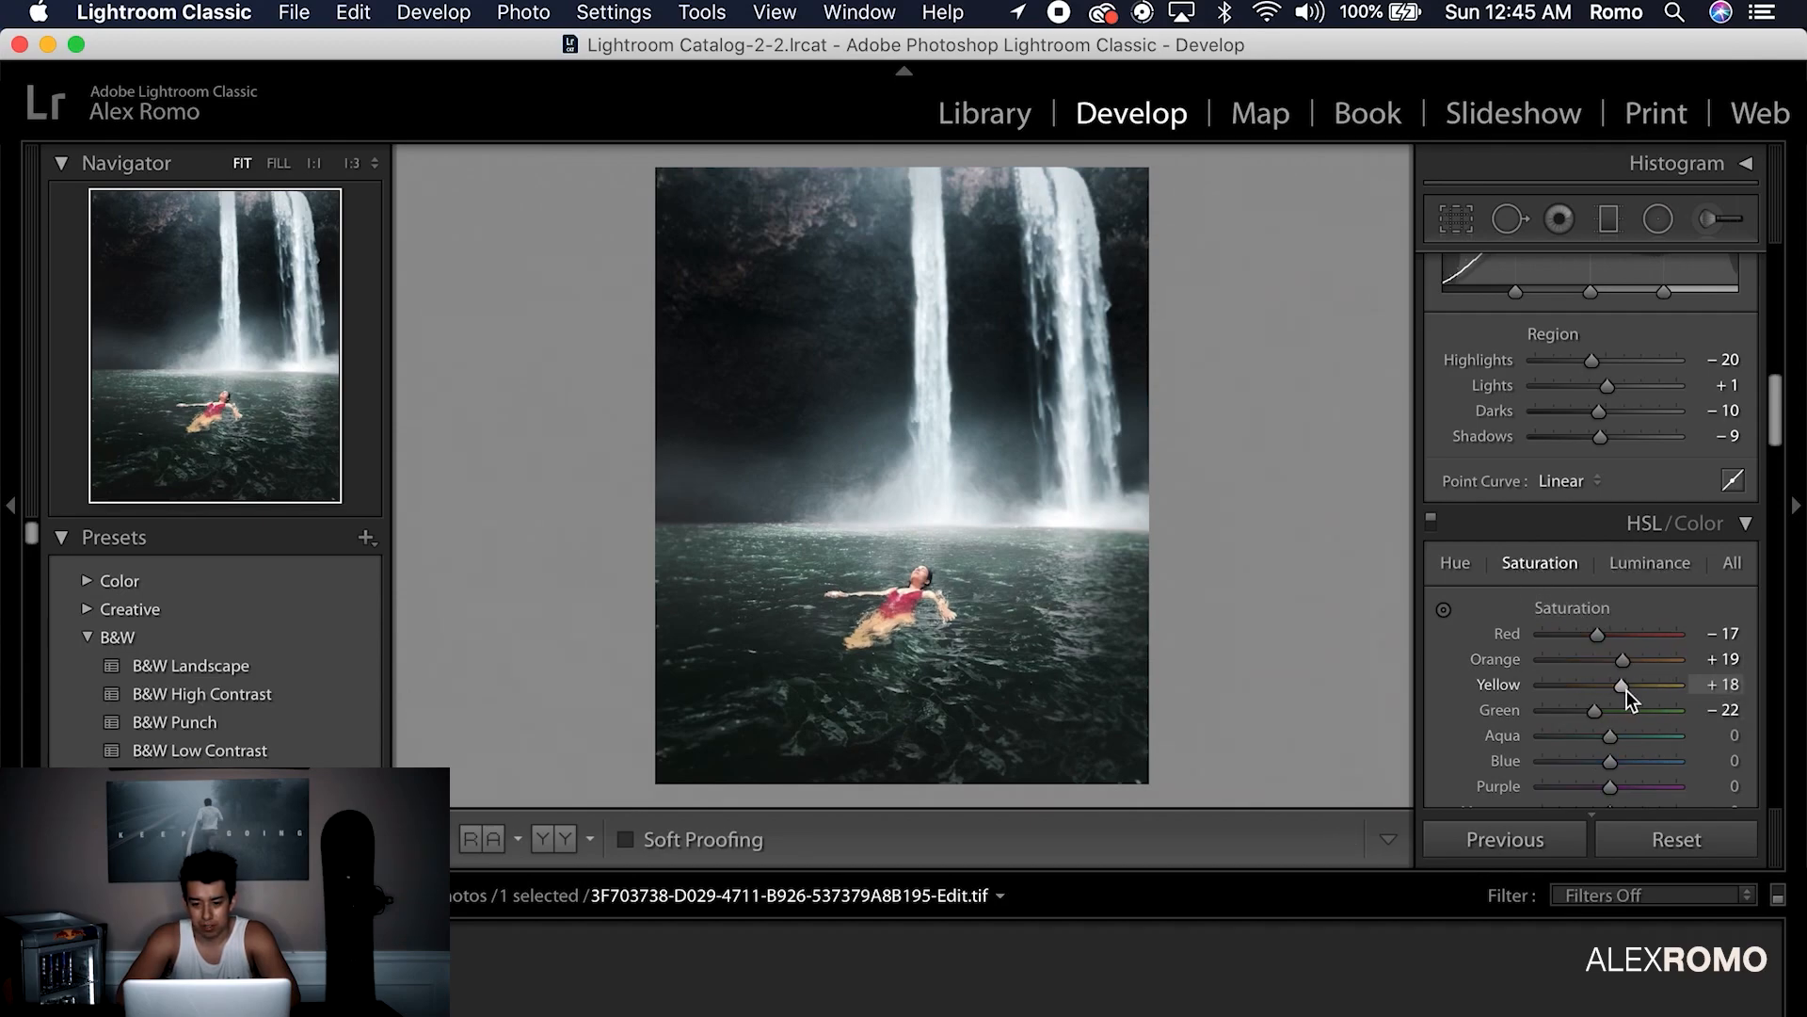
{"action": "left_click", "coordinate": [1643, 563]}
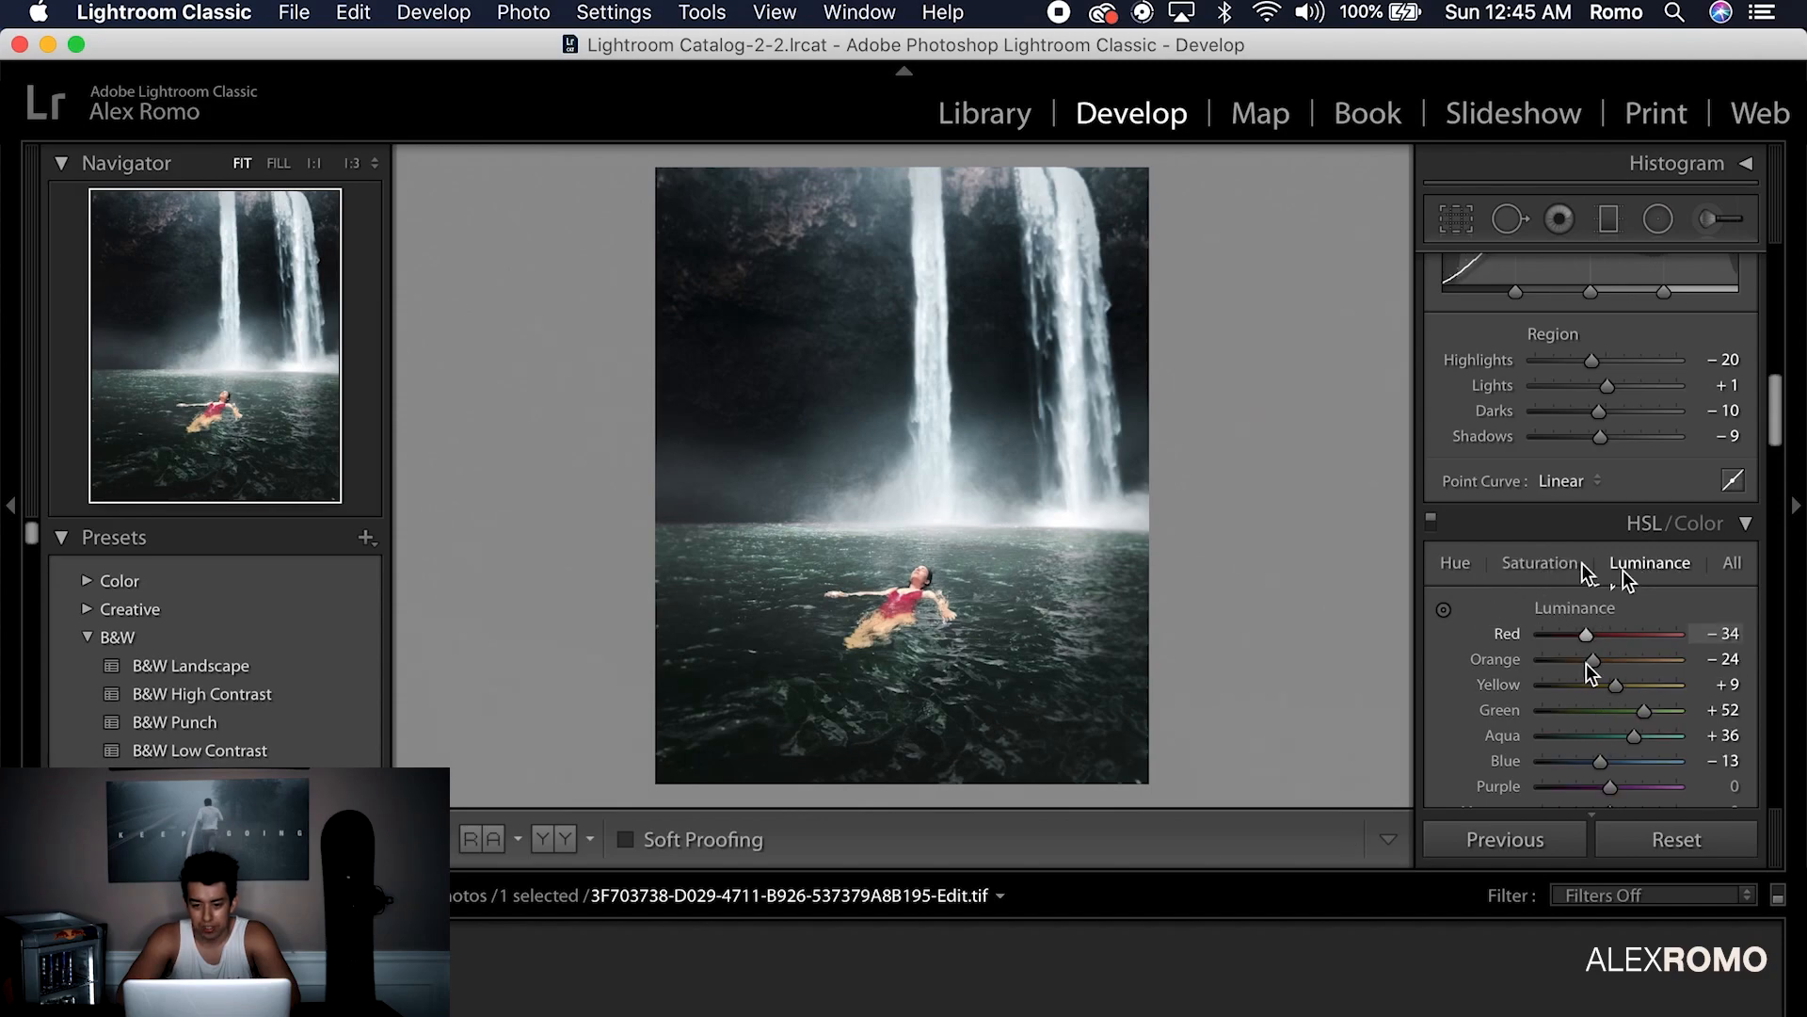
{"action": "left_click", "coordinate": [1455, 563]}
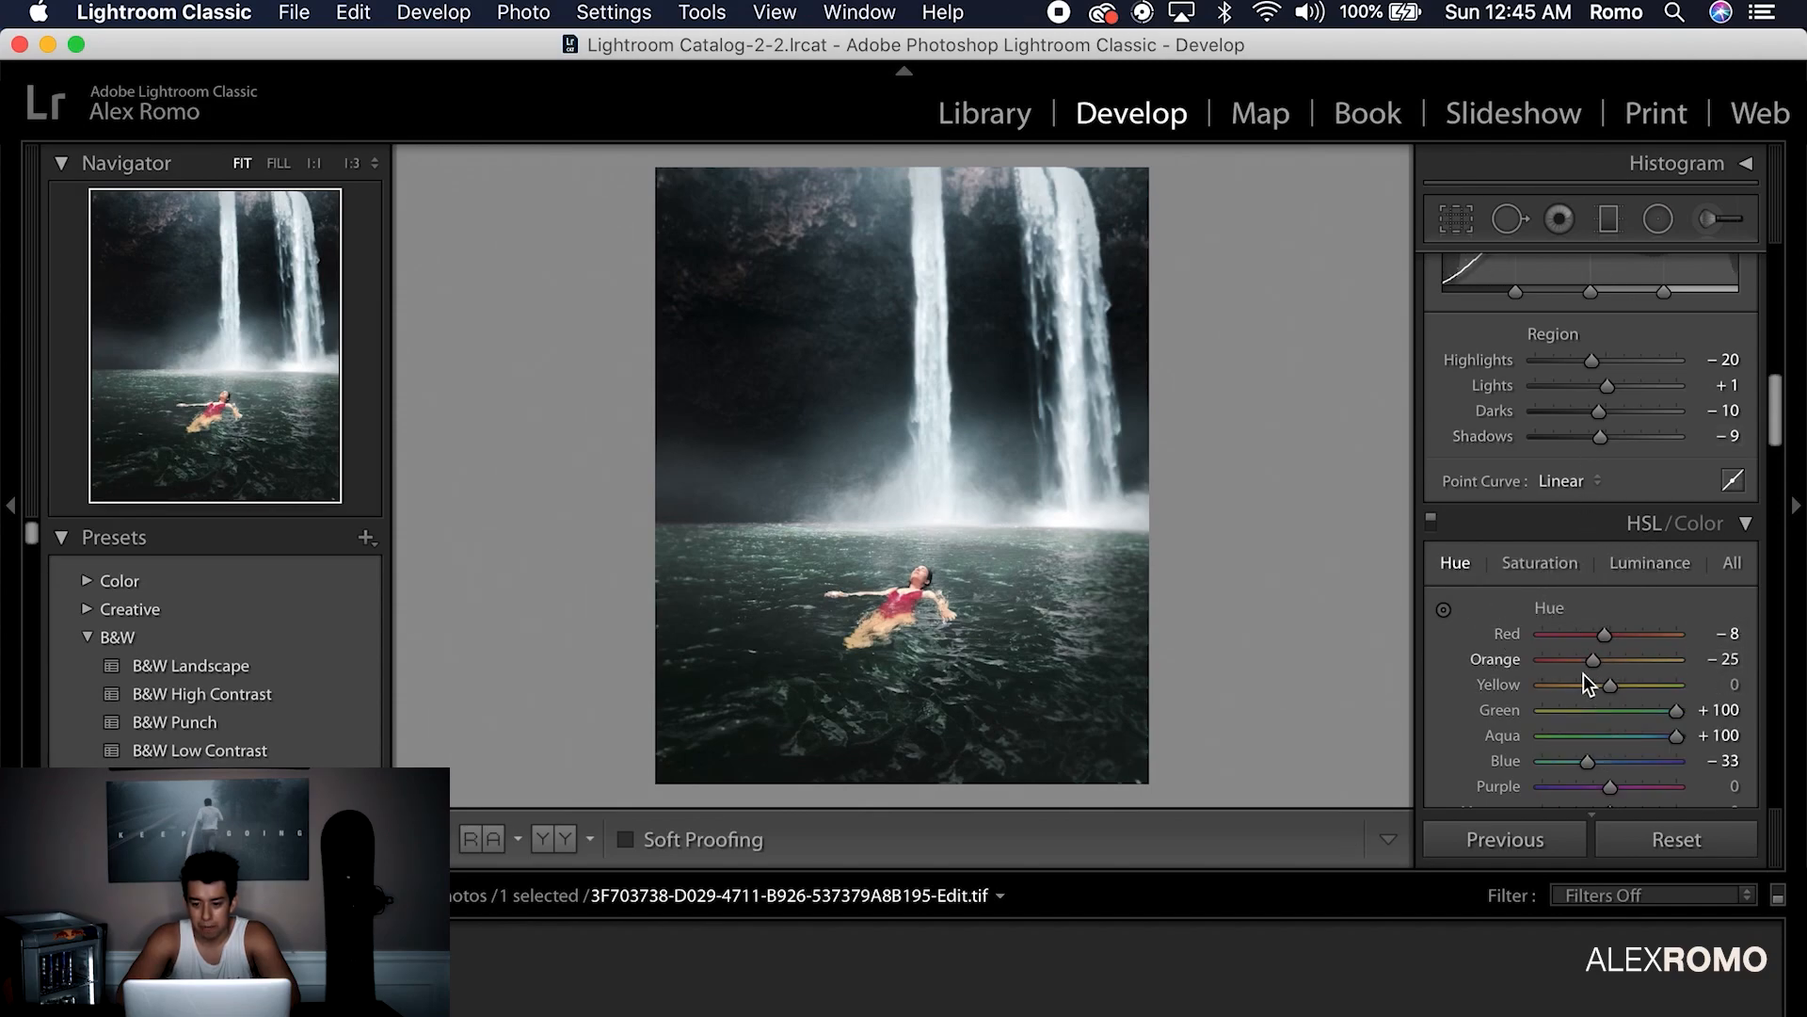
{"action": "mouse_move", "coordinate": [1602, 692]}
{"action": "left_mouse_down"}
{"action": "mouse_move", "coordinate": [1580, 691]}
{"action": "mouse_move", "coordinate": [1602, 691]}
{"action": "left_mouse_up"}
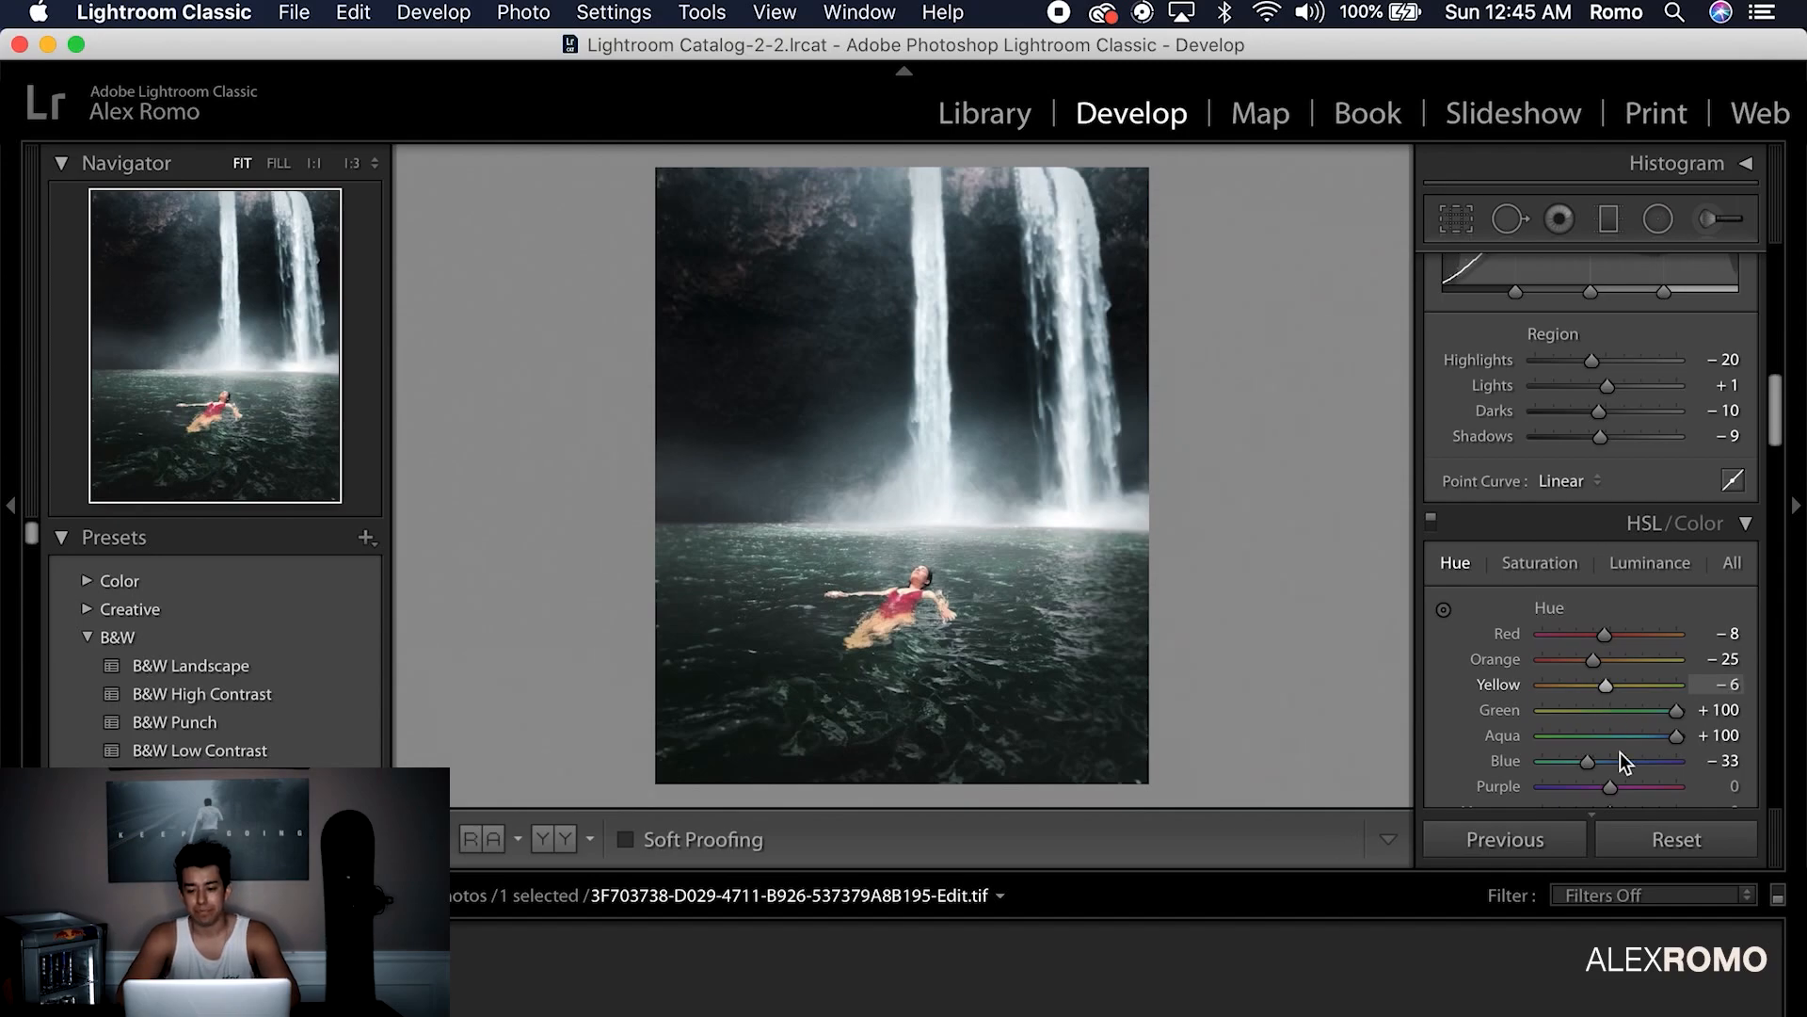
{"action": "scroll", "coordinate": [1610, 762], "scroll_direction": "down", "scroll_amount": 1}
{"action": "key", "text": "super+z"}
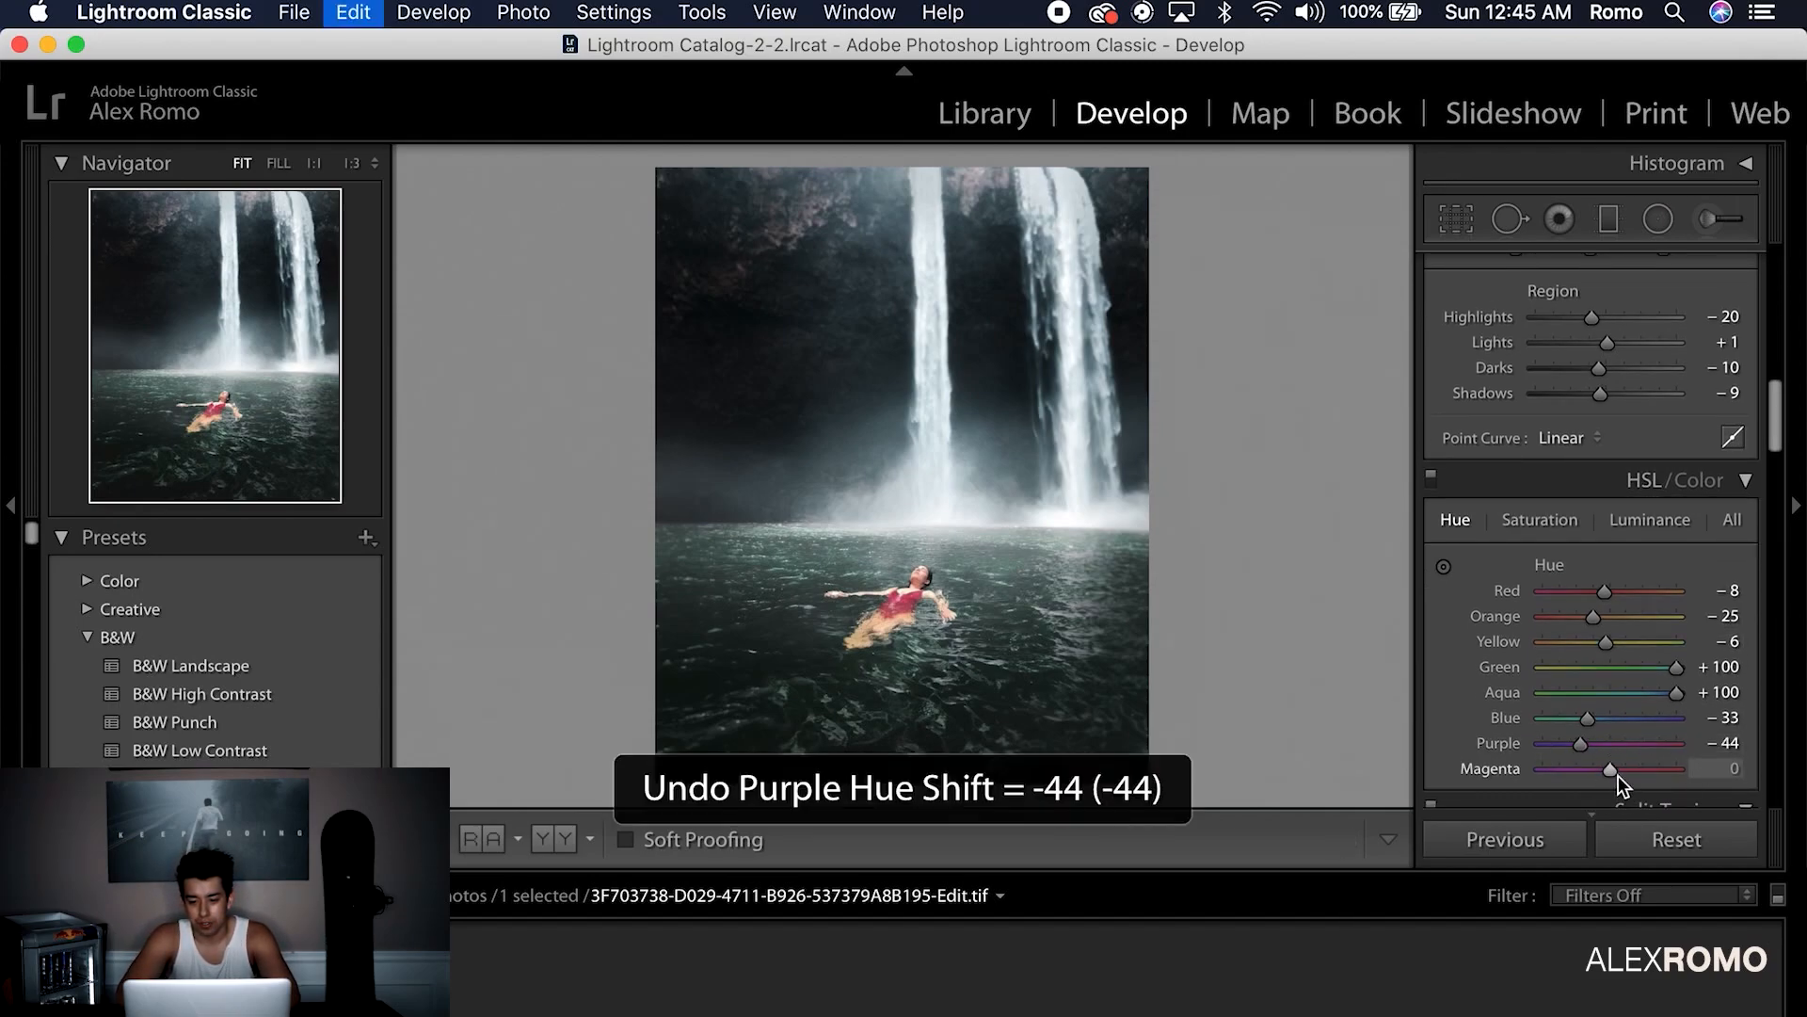
{"action": "key", "text": "super+z"}
{"action": "left_click", "coordinate": [1650, 520]}
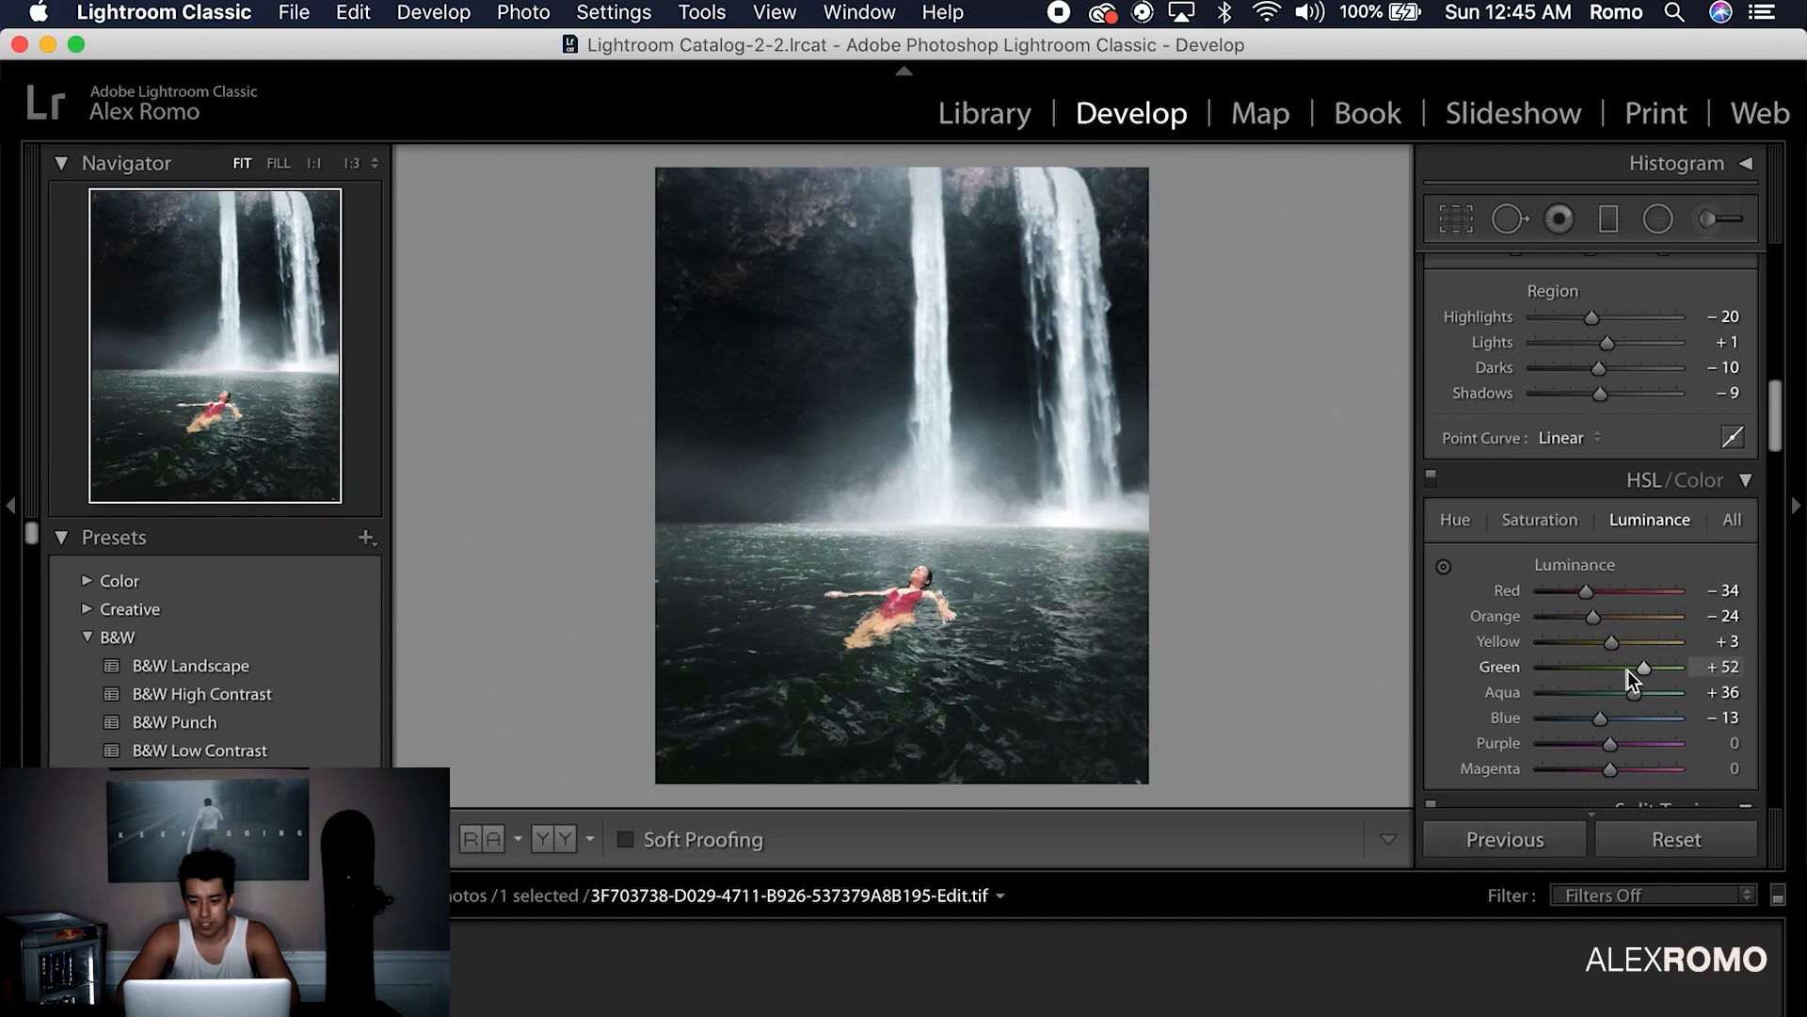
{"action": "mouse_move", "coordinate": [1606, 695]}
{"action": "left_mouse_down"}
{"action": "mouse_move", "coordinate": [1525, 693]}
{"action": "mouse_move", "coordinate": [1615, 697]}
{"action": "left_mouse_up"}
{"action": "key", "text": "super+z"}
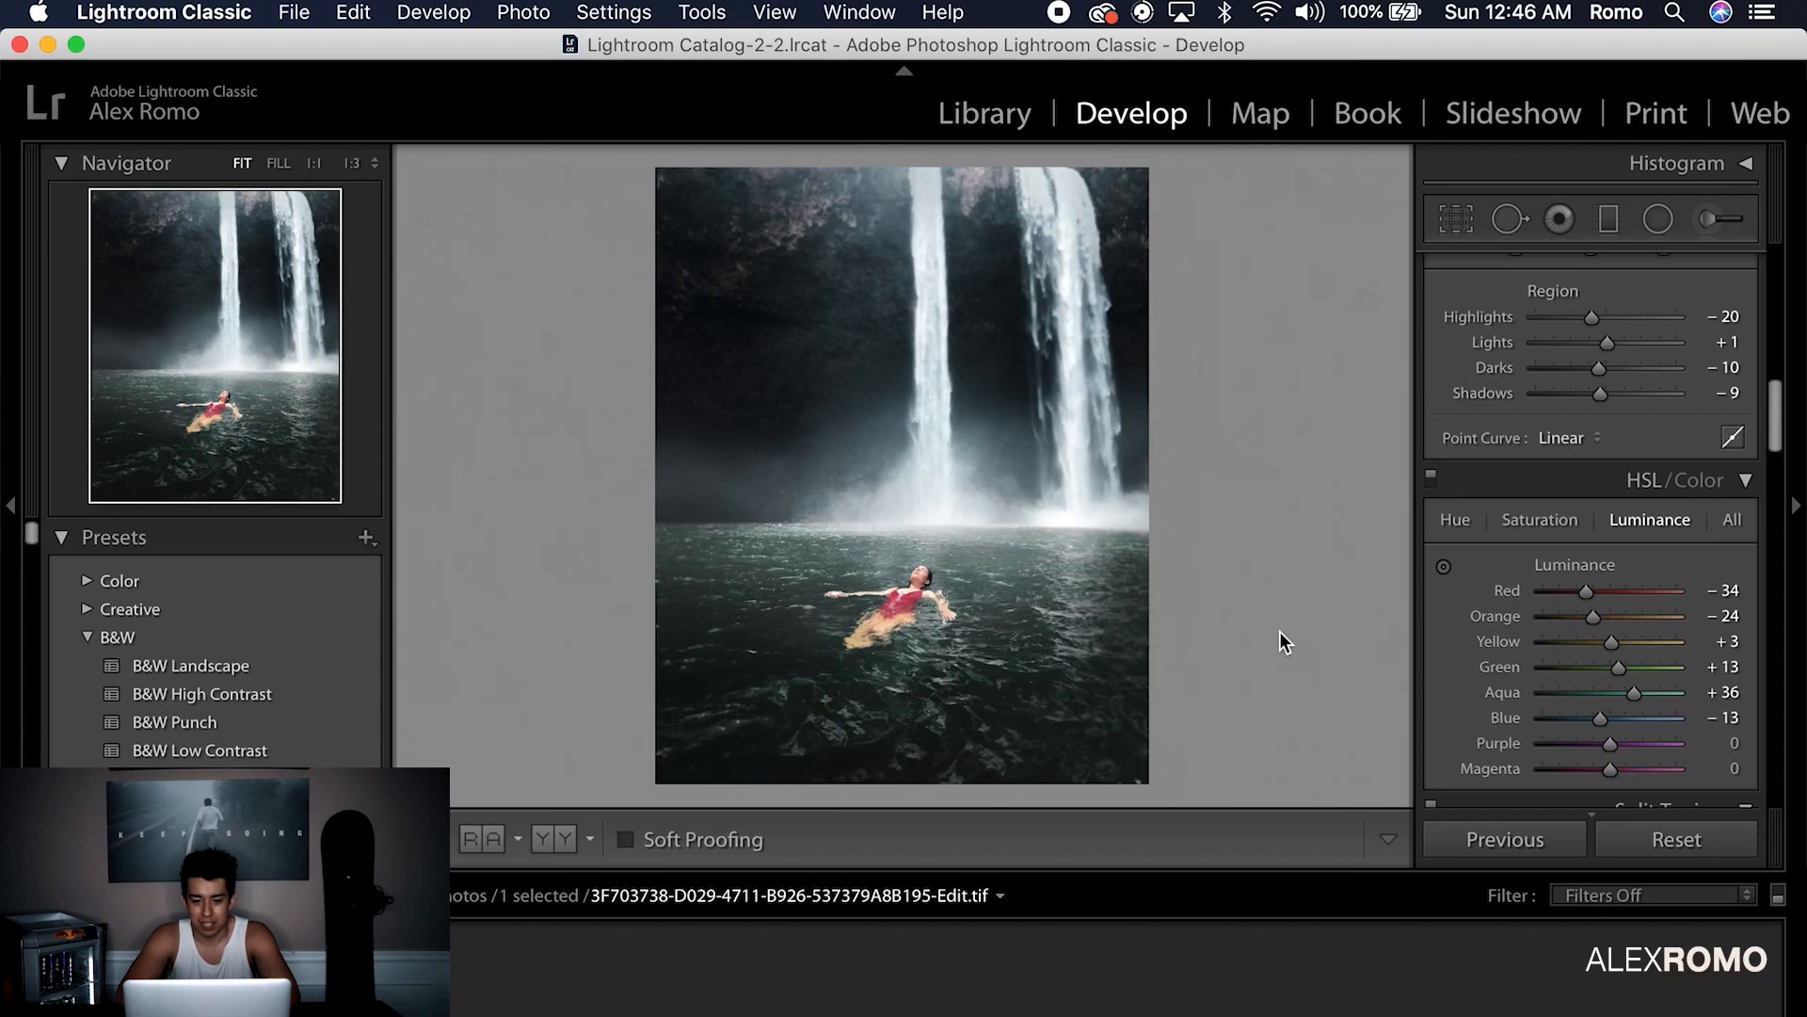
{"action": "left_click", "coordinate": [278, 15]}
{"action": "left_click", "coordinate": [376, 299]}
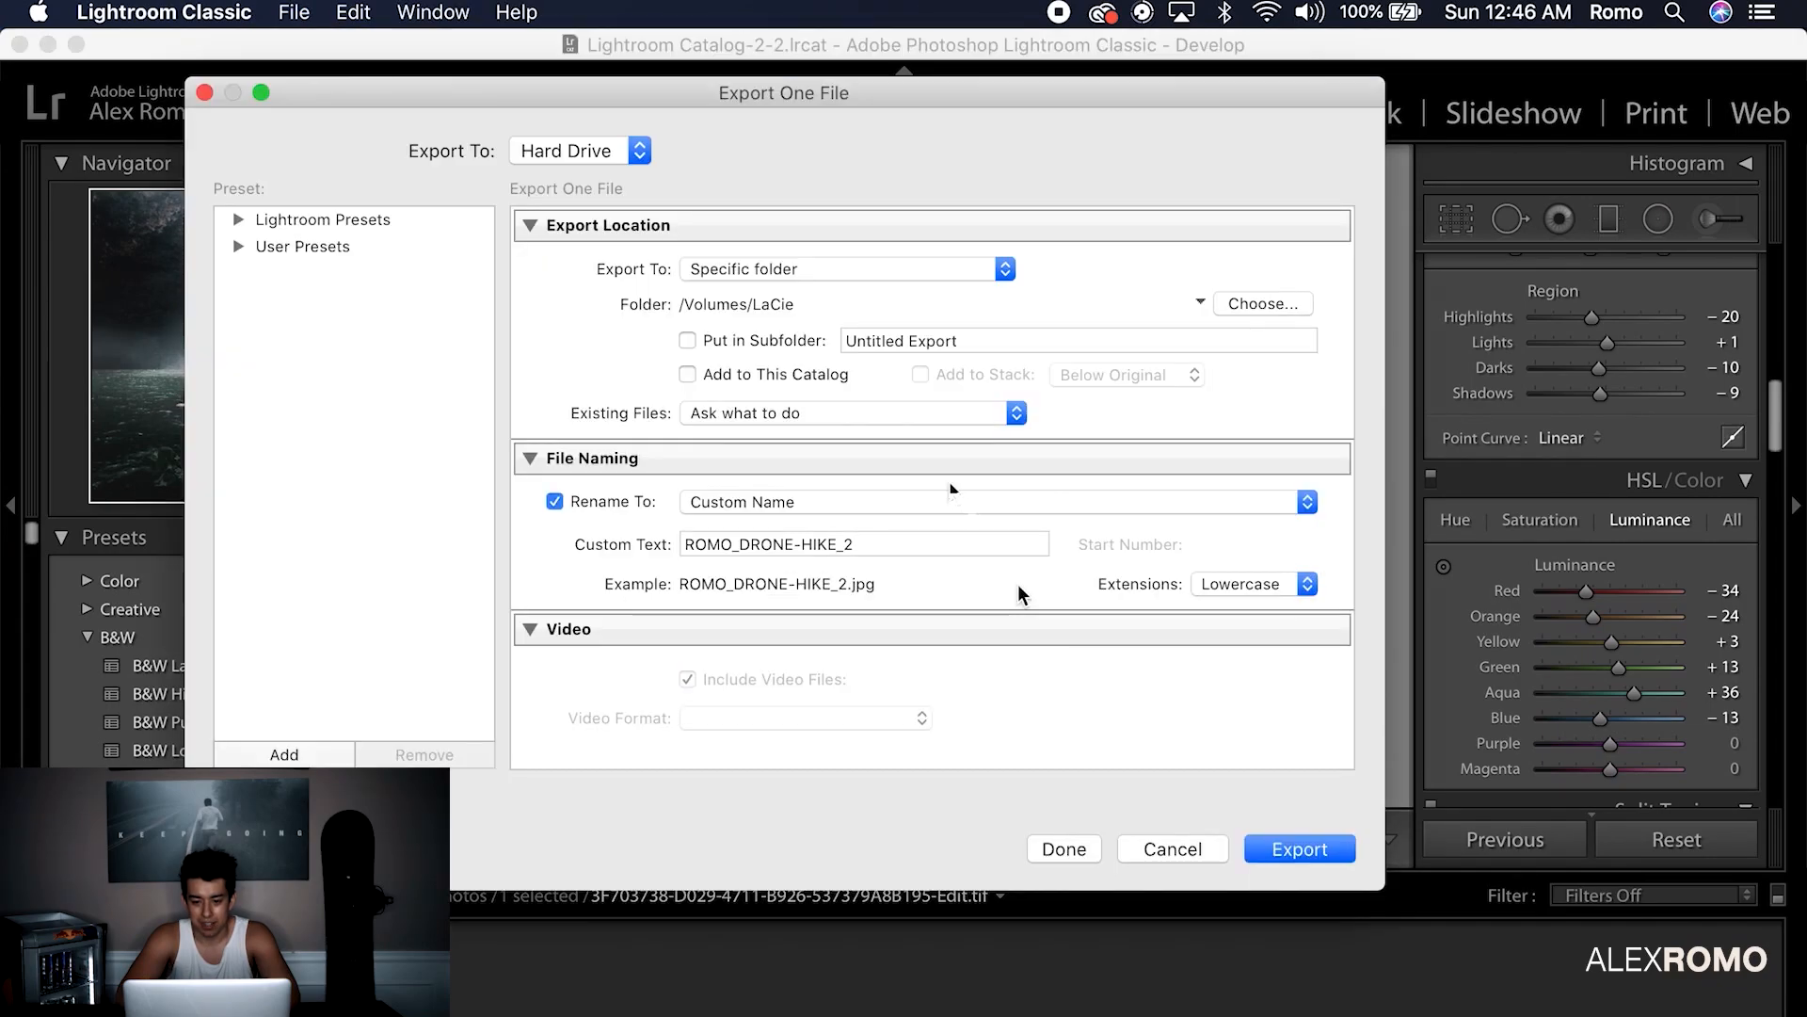
Replace part of the custom file name text and export the rough-draft JPG
{"action": "triple_click", "coordinate": [757, 544]}
{"action": "left_click_drag", "start_coordinate": [737, 544], "coordinate": [858, 544]}
{"action": "type", "text": "RACHEL_ROUGH-DRAFT"}
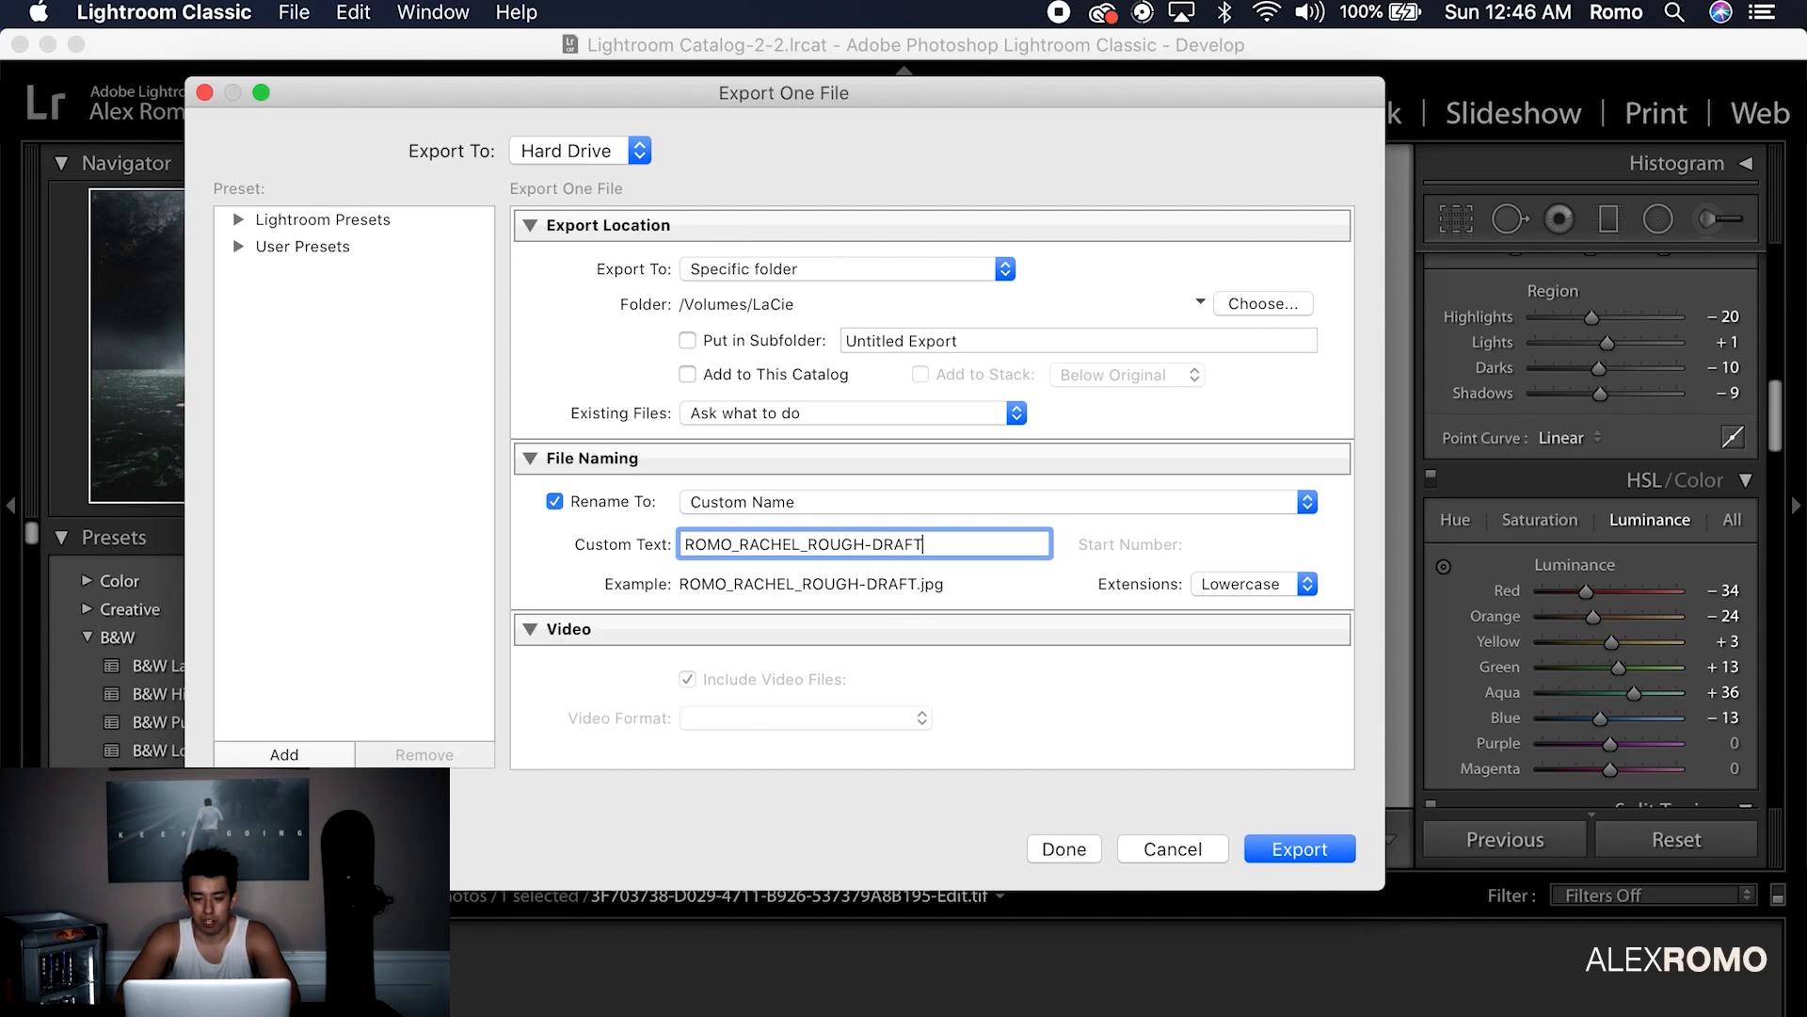
{"action": "key", "text": "Return"}
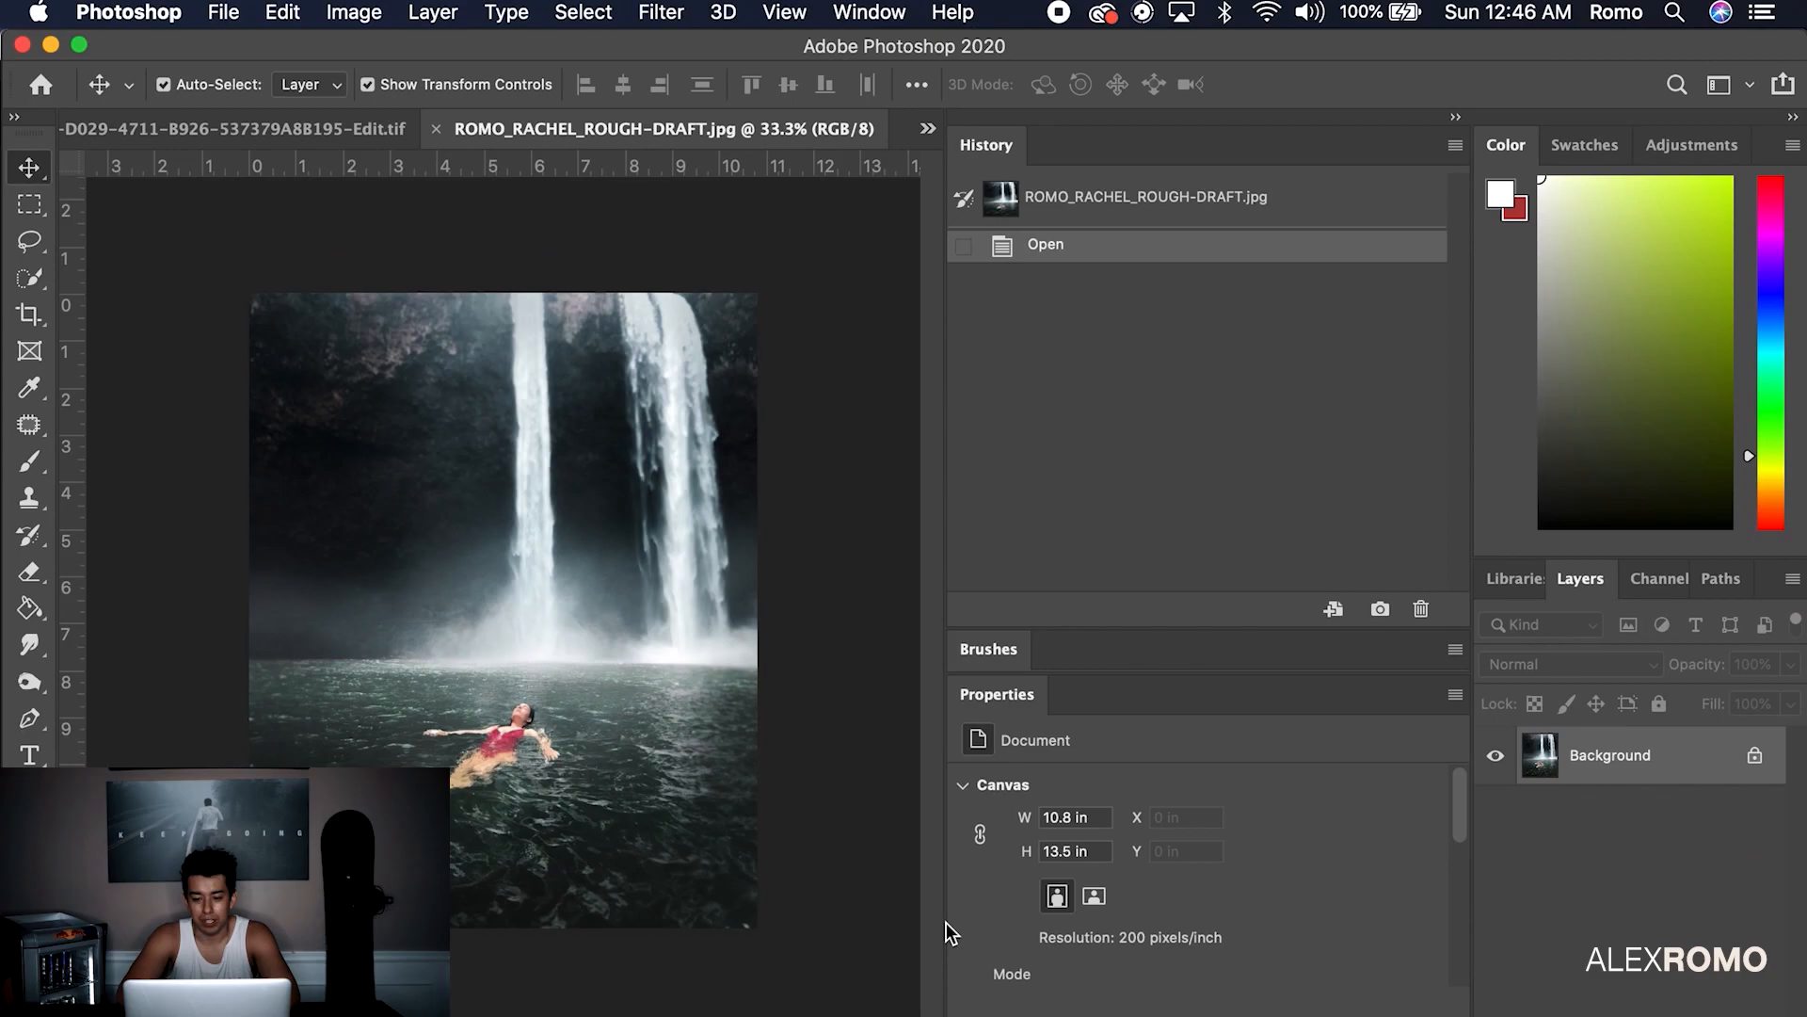
Copy the TEXT group from the edited TIF and paste it into the rough-draft JPG
{"action": "left_click", "coordinate": [363, 130]}
{"action": "left_click", "coordinate": [1668, 747]}
{"action": "key", "text": "super+c"}
{"action": "left_click", "coordinate": [875, 131]}
{"action": "key", "text": "super+v"}
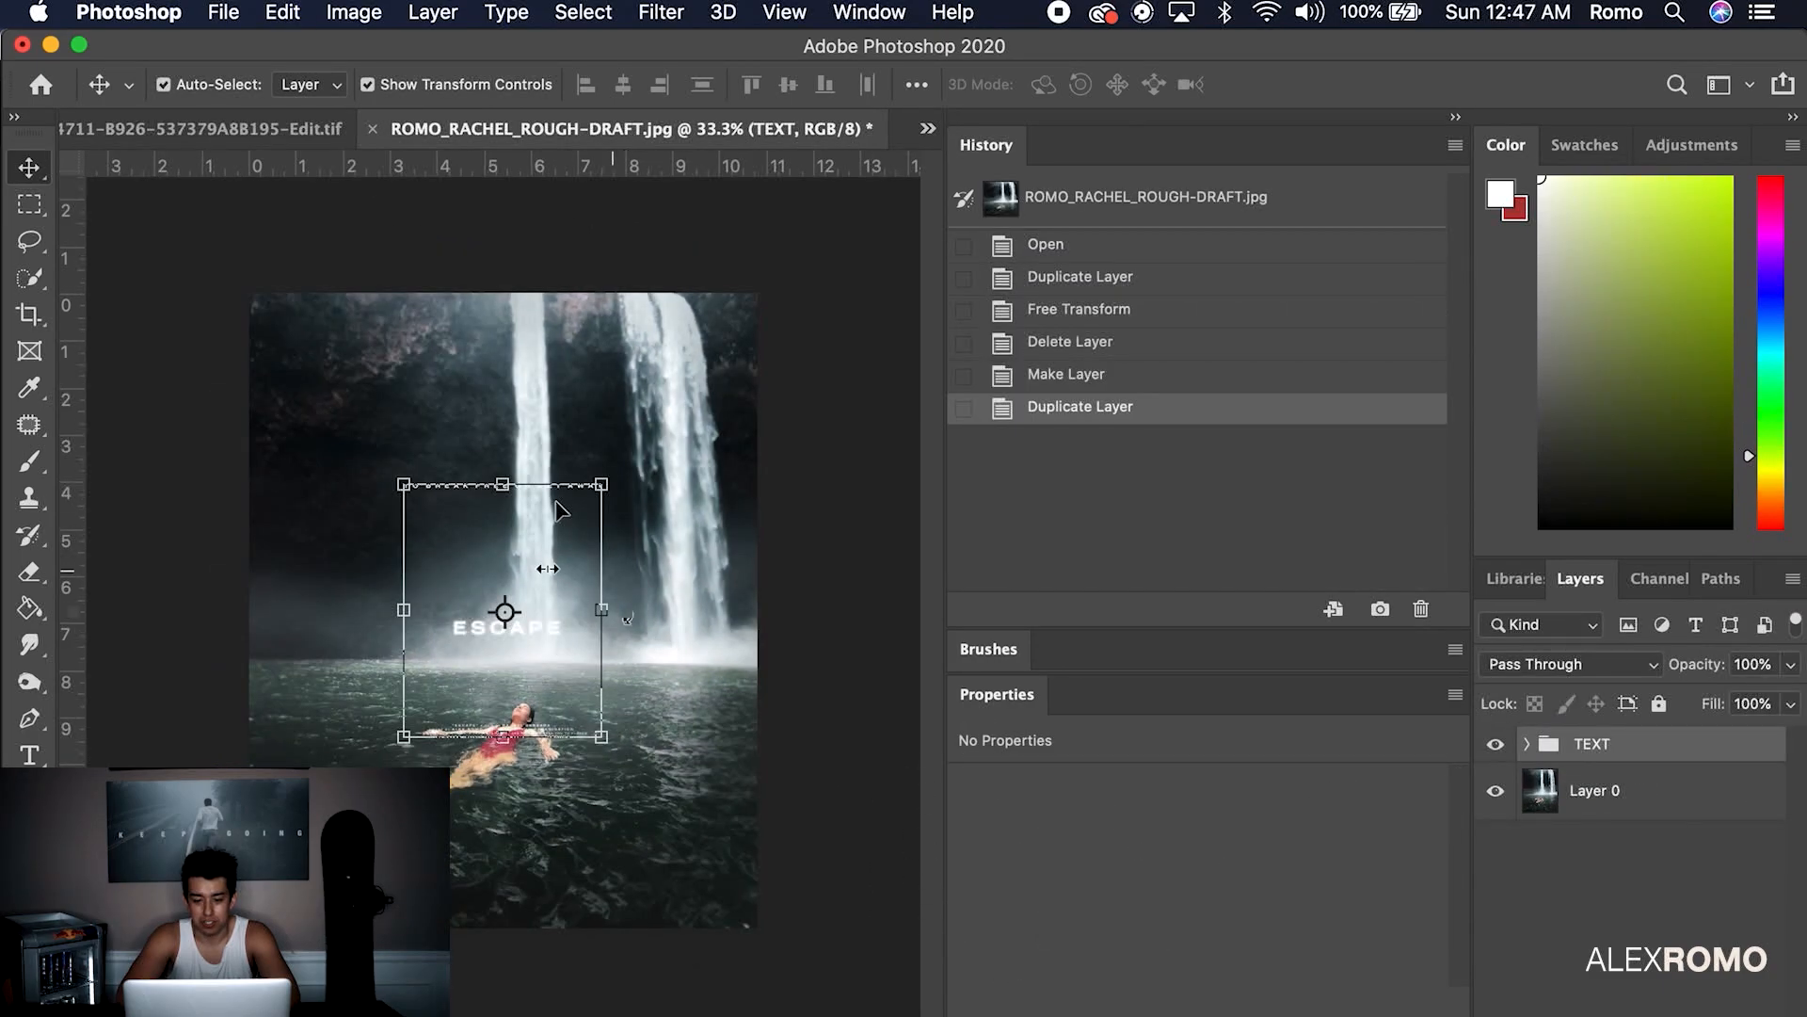
Enlarge the pasted TEXT group to fit the canvas and nudge it into place
{"action": "left_click_drag", "start_coordinate": [531, 645], "coordinate": [531, 641]}
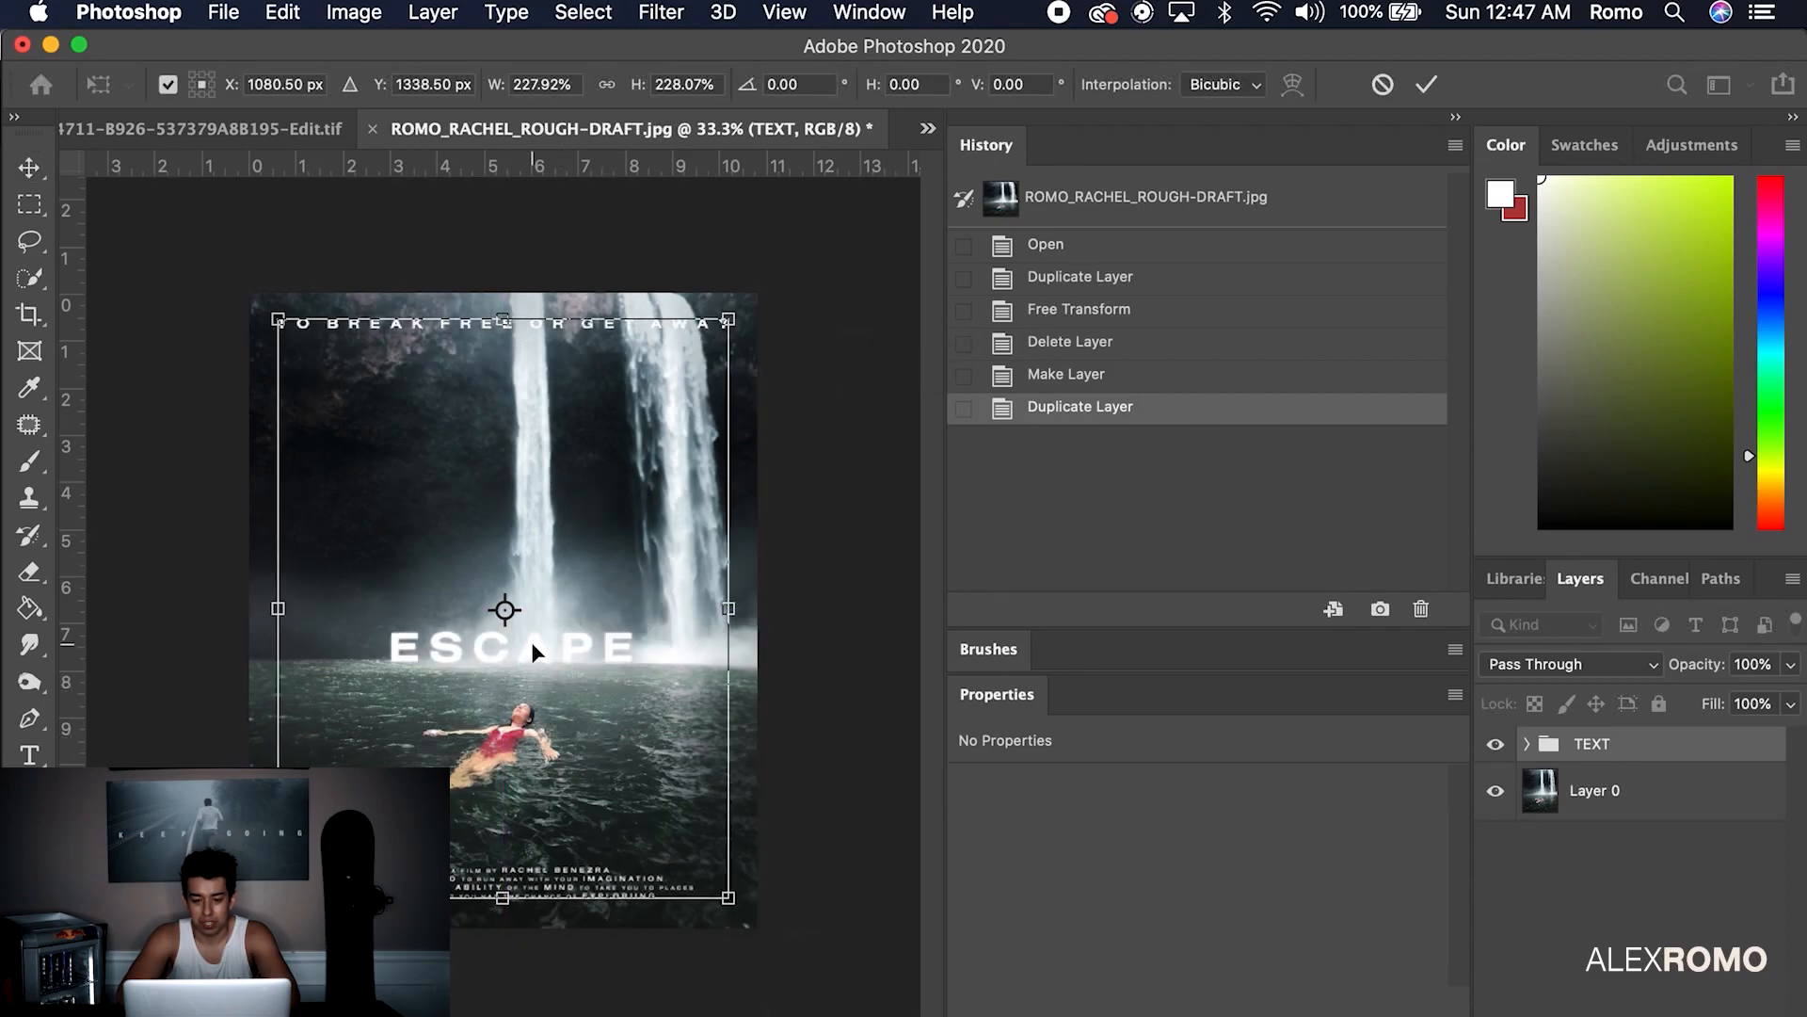
{"action": "key", "text": "Up"}
{"action": "key", "text": "Up"}
{"action": "key", "text": "Up"}
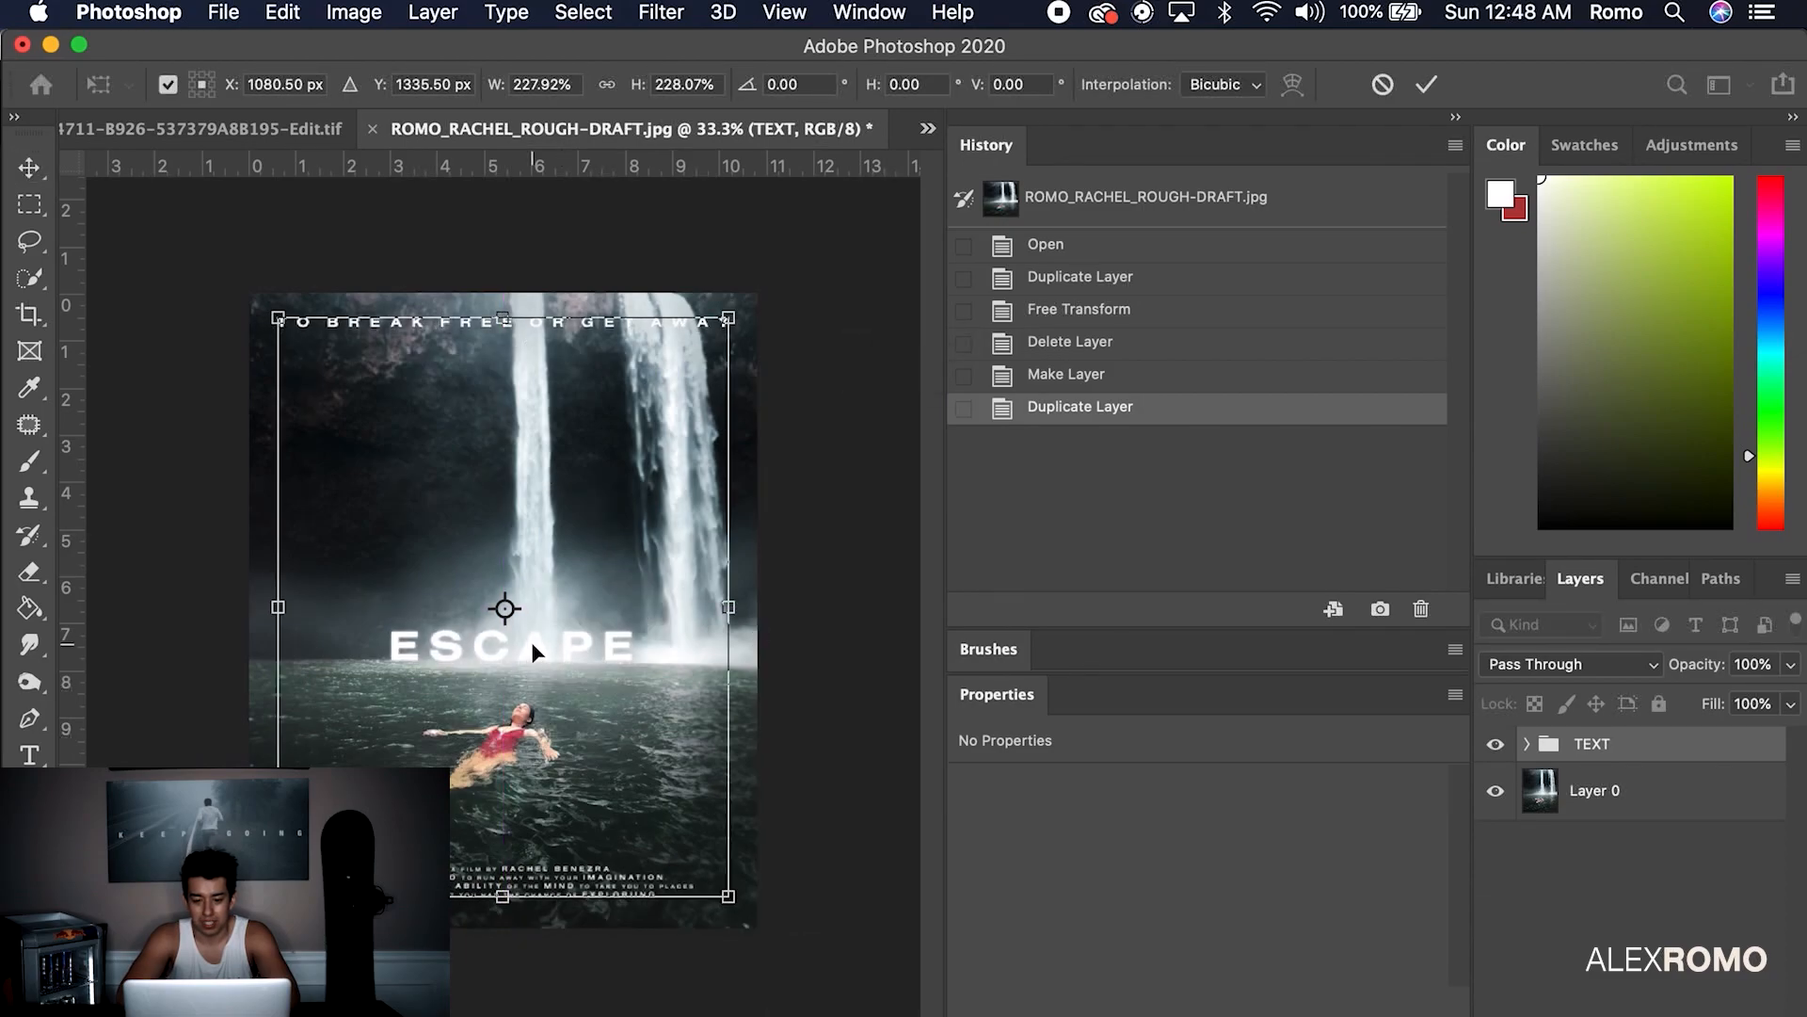
{"action": "key", "text": "Return"}
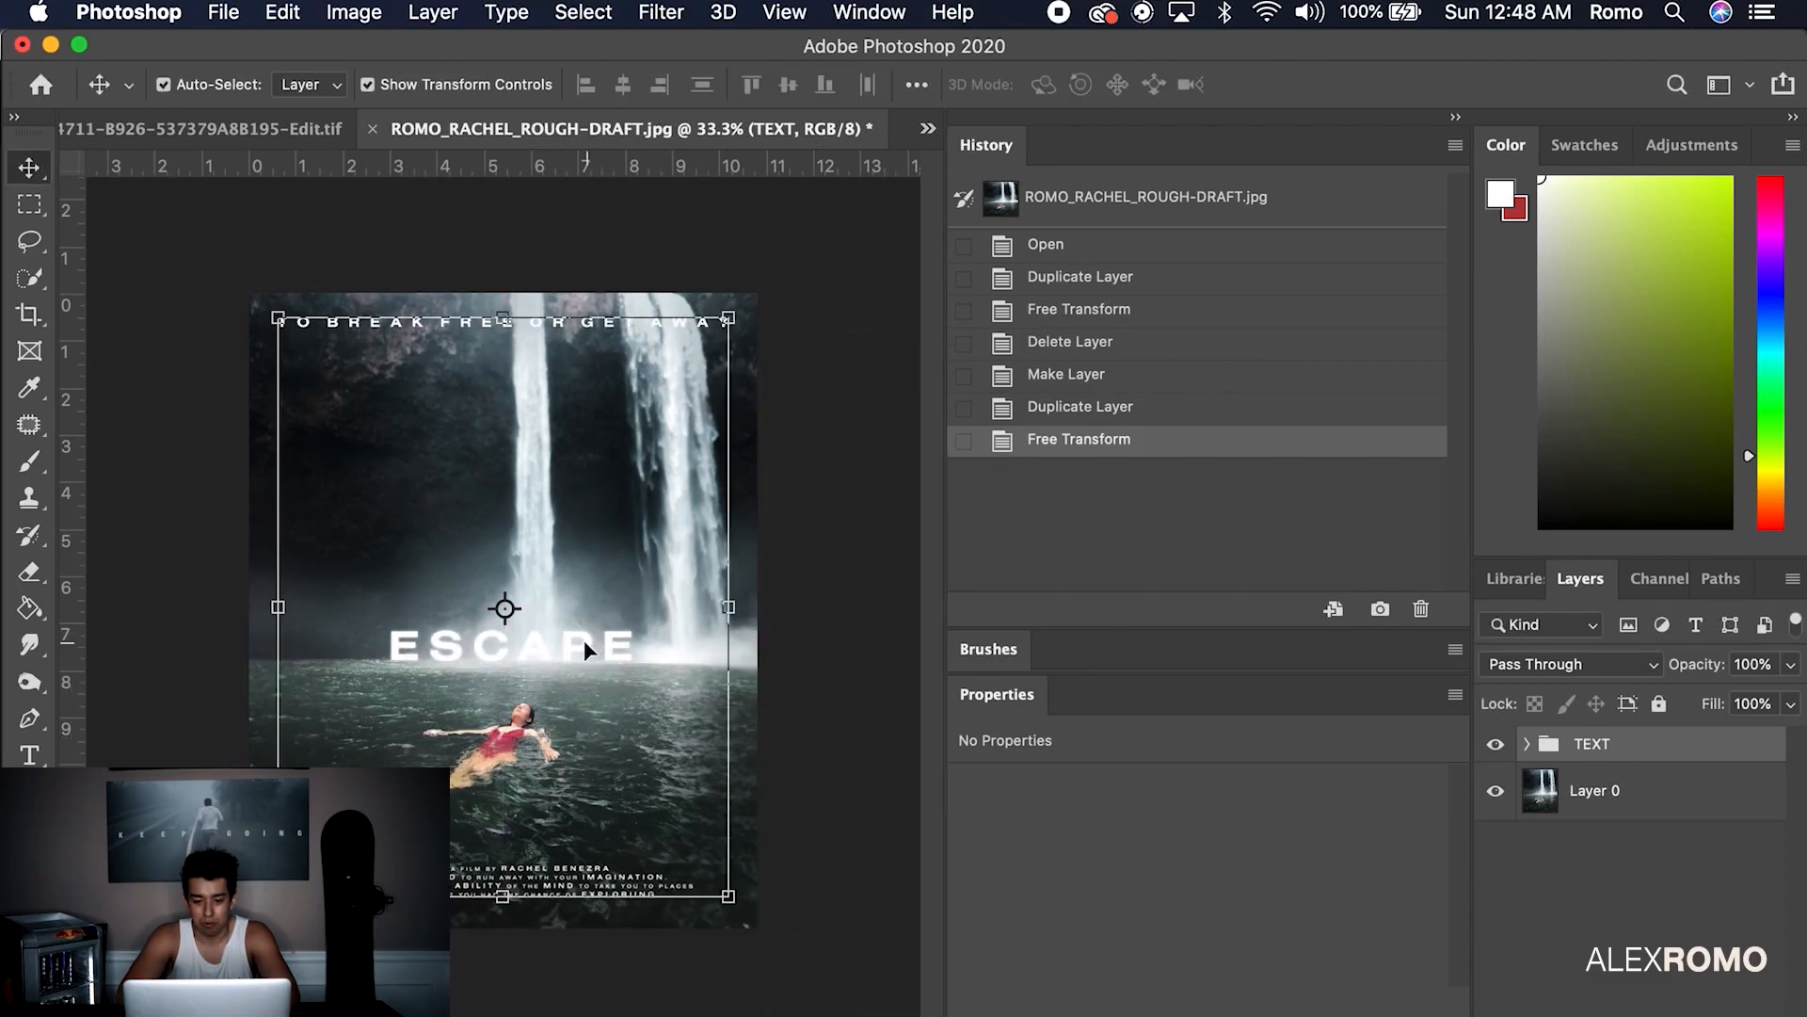
{"action": "key", "text": "Right"}
{"action": "key", "text": "shift+Right"}
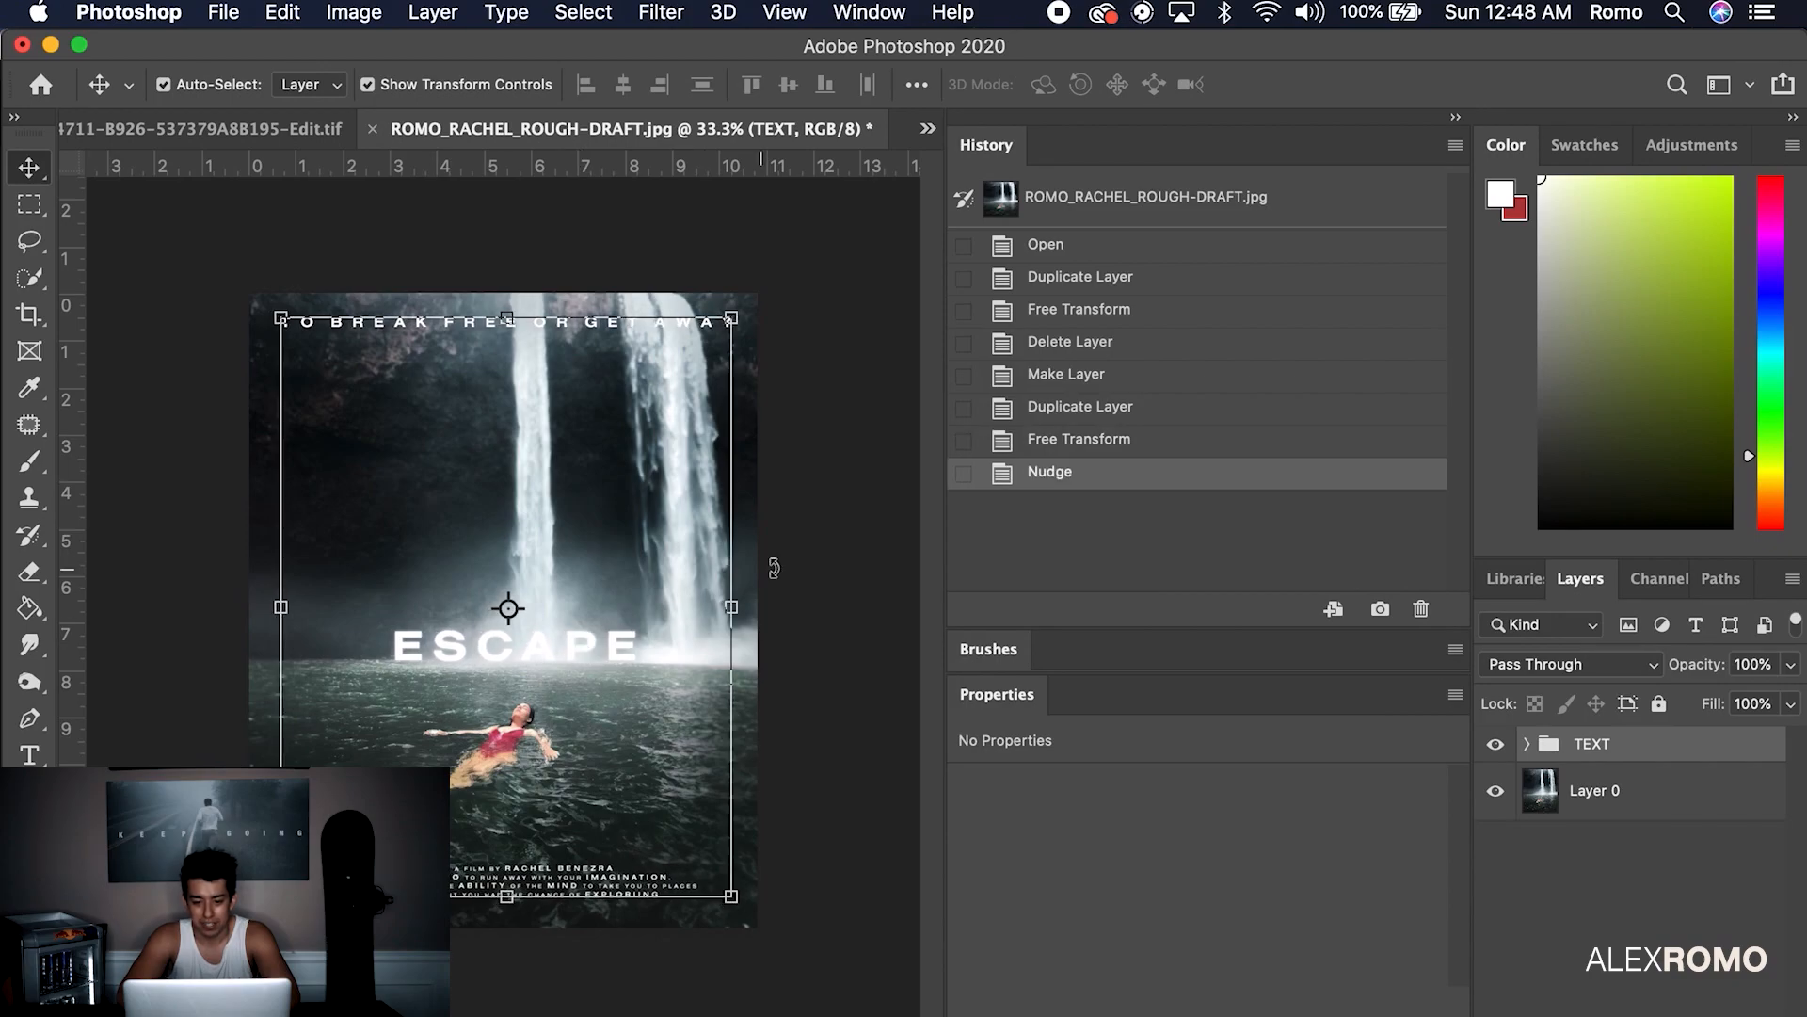
{"action": "left_click", "coordinate": [874, 633]}
{"action": "key", "text": "super+z"}
{"action": "key", "text": "super+z"}
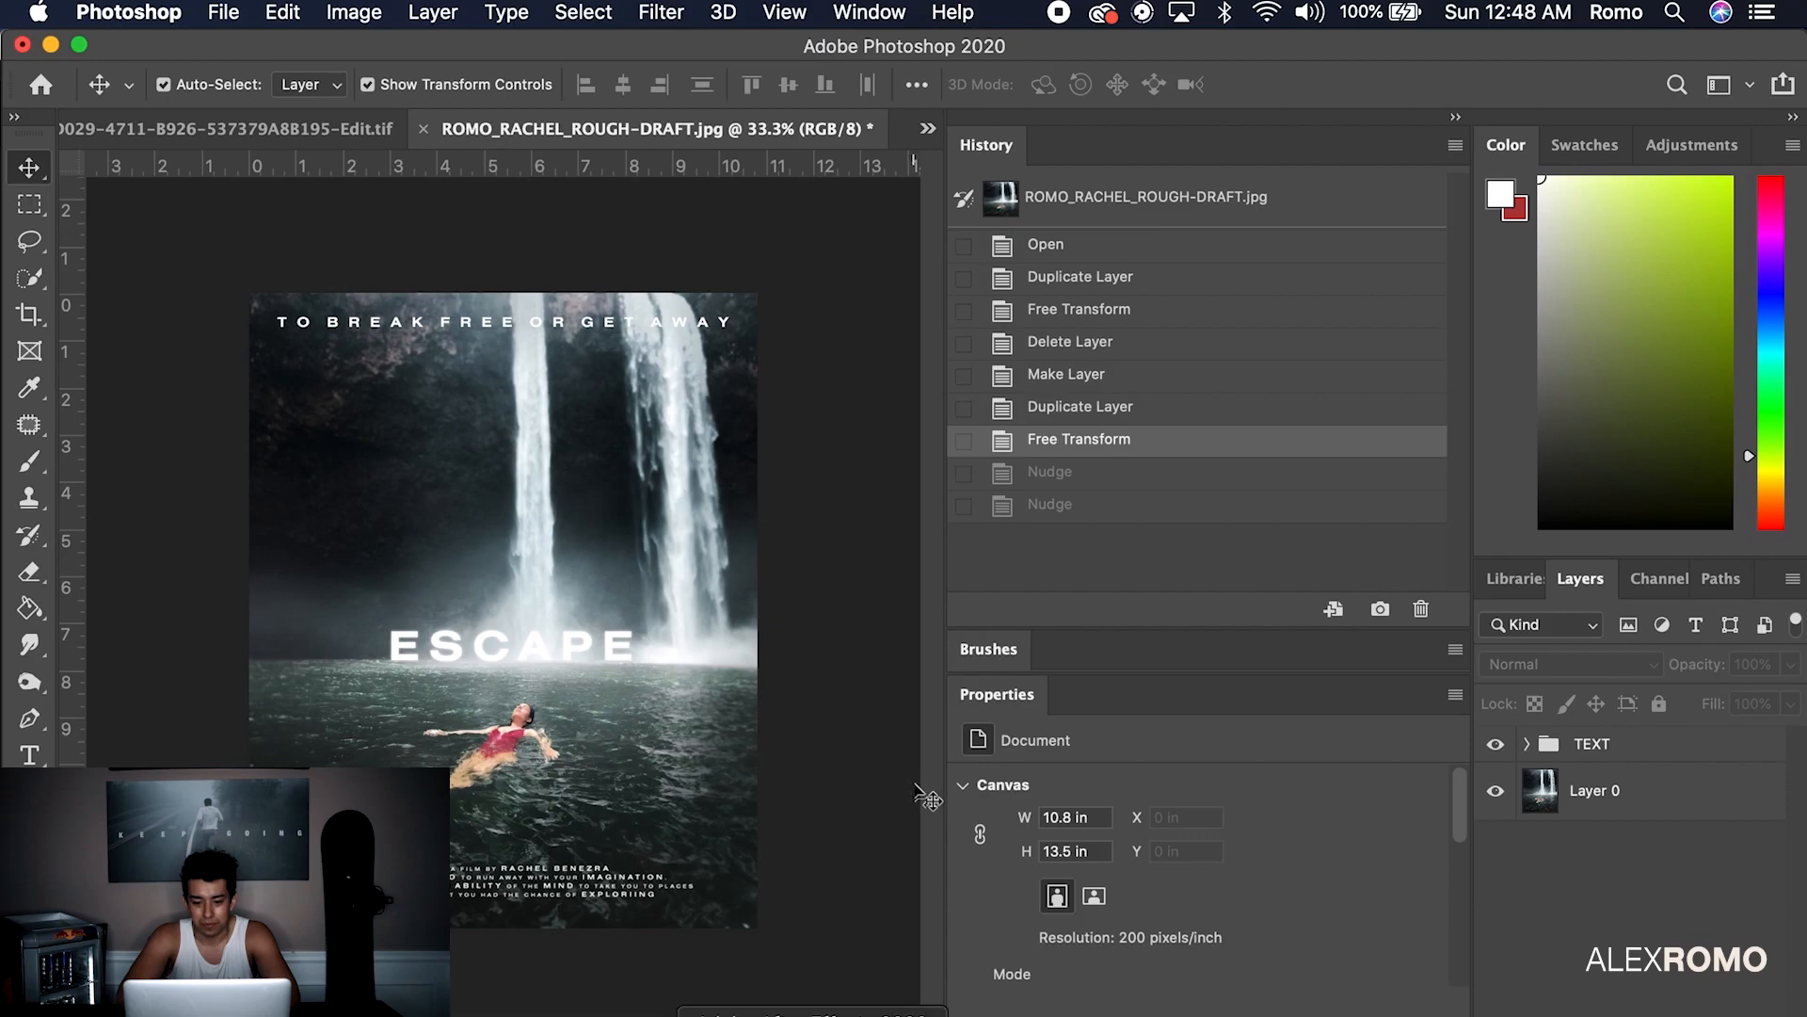
Return to Lightroom and bring up the unedited sunset silhouette photo
{"action": "left_click", "coordinate": [858, 1015]}
{"action": "key", "text": "Left"}
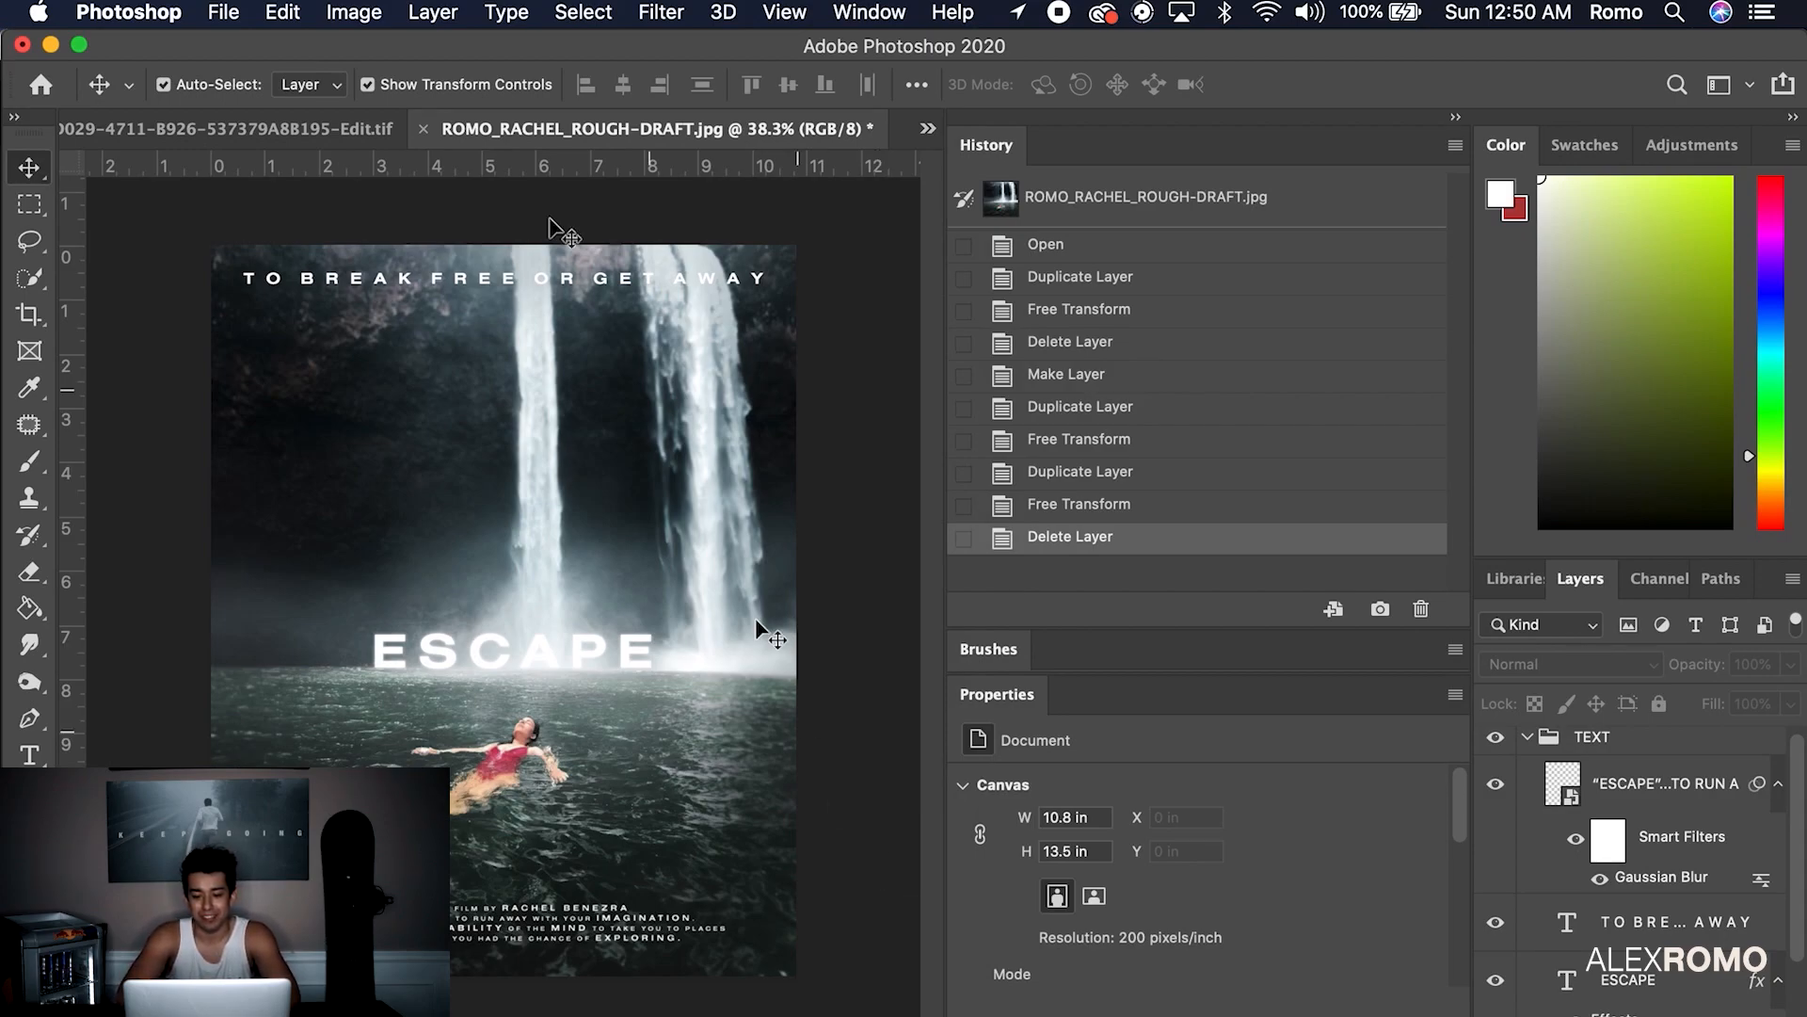
{"action": "left_click", "coordinate": [226, 13]}
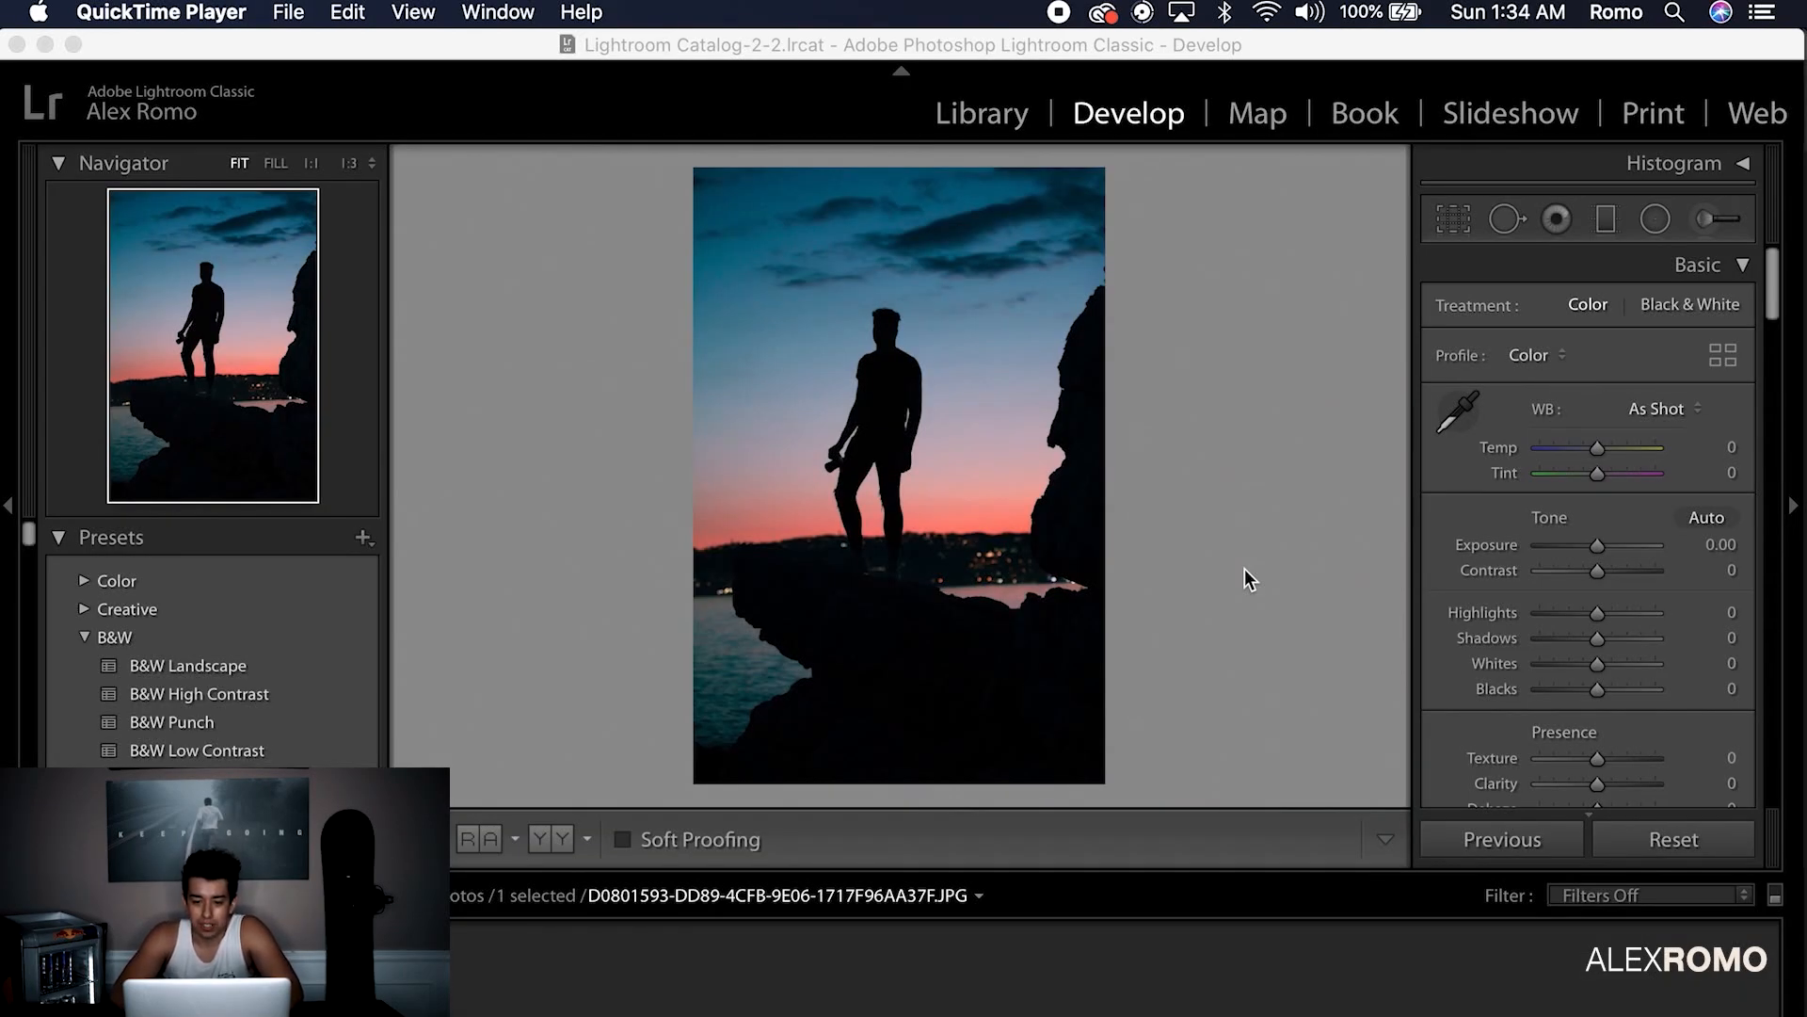
Send the sunset silhouette photo to Photoshop 2020 through Photo > Edit In
{"action": "left_click", "coordinate": [390, 42]}
{"action": "left_click", "coordinate": [521, 12]}
{"action": "mouse_move", "coordinate": [619, 160]}
{"action": "left_click", "coordinate": [1029, 165]}
{"action": "left_click", "coordinate": [1098, 565]}
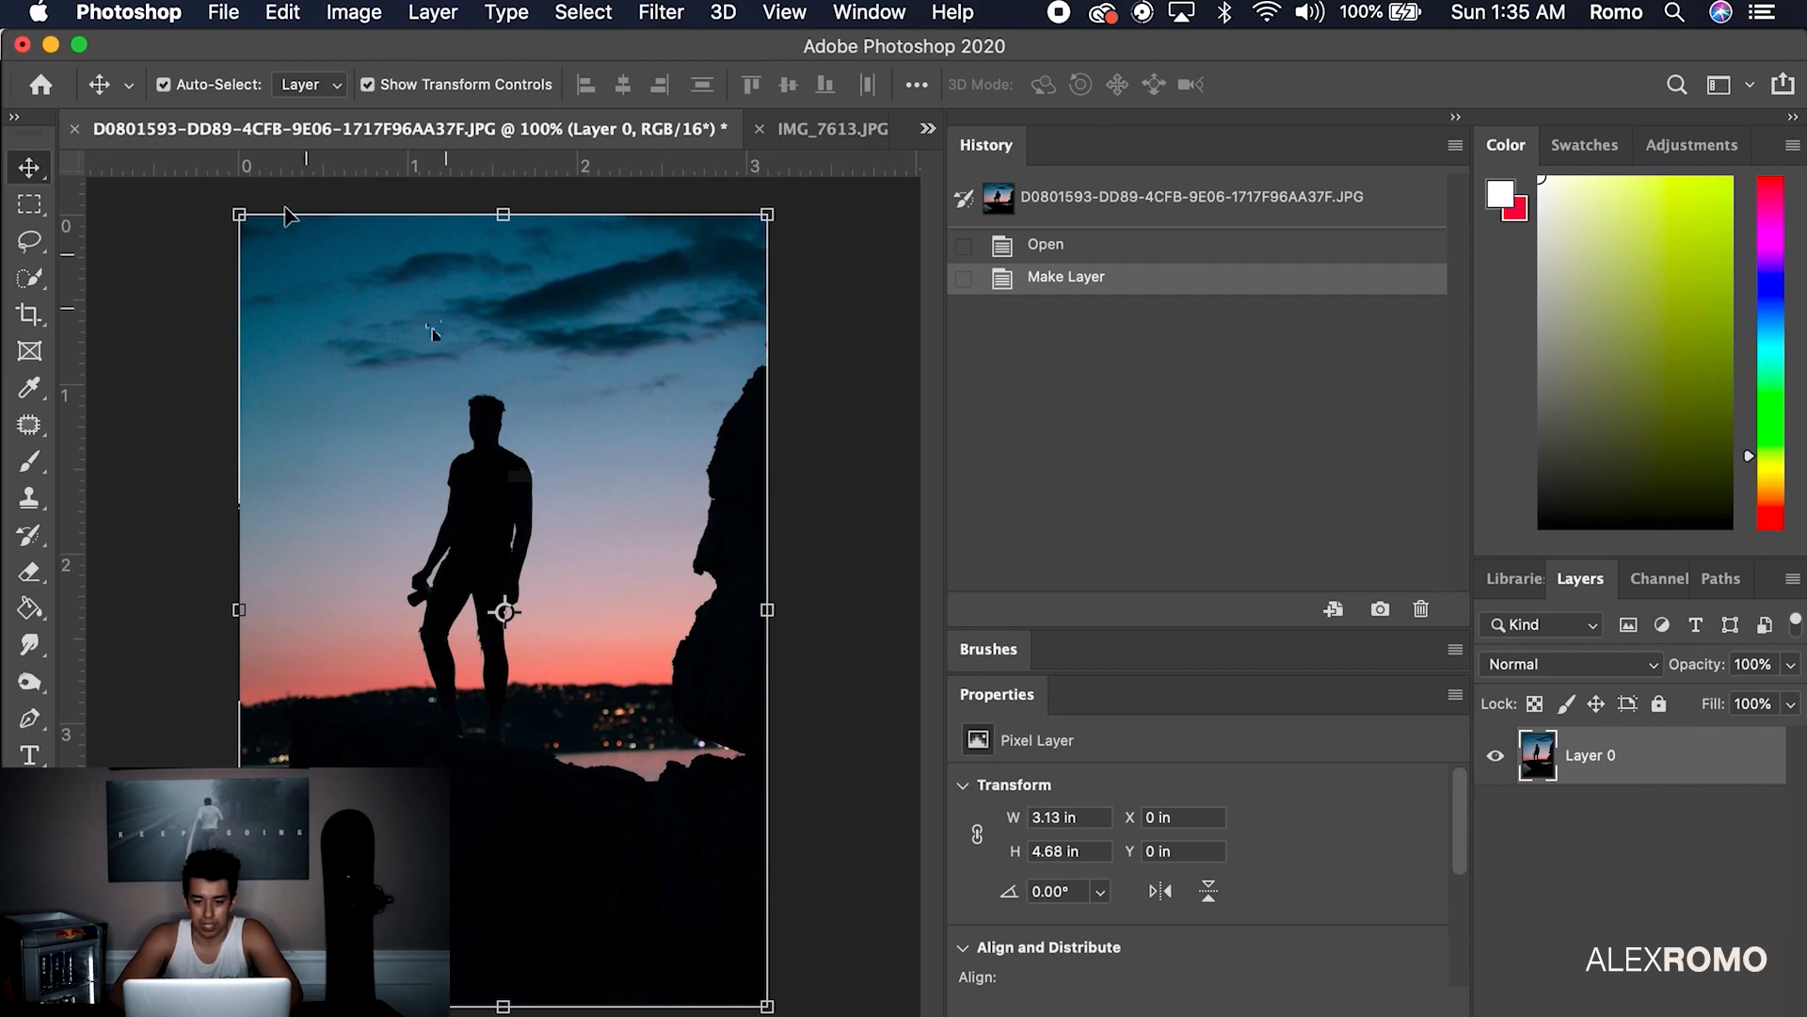
Duplicate Layer 0 and quick-select the man and rock in Select and Mask
{"action": "key", "text": "super+j"}
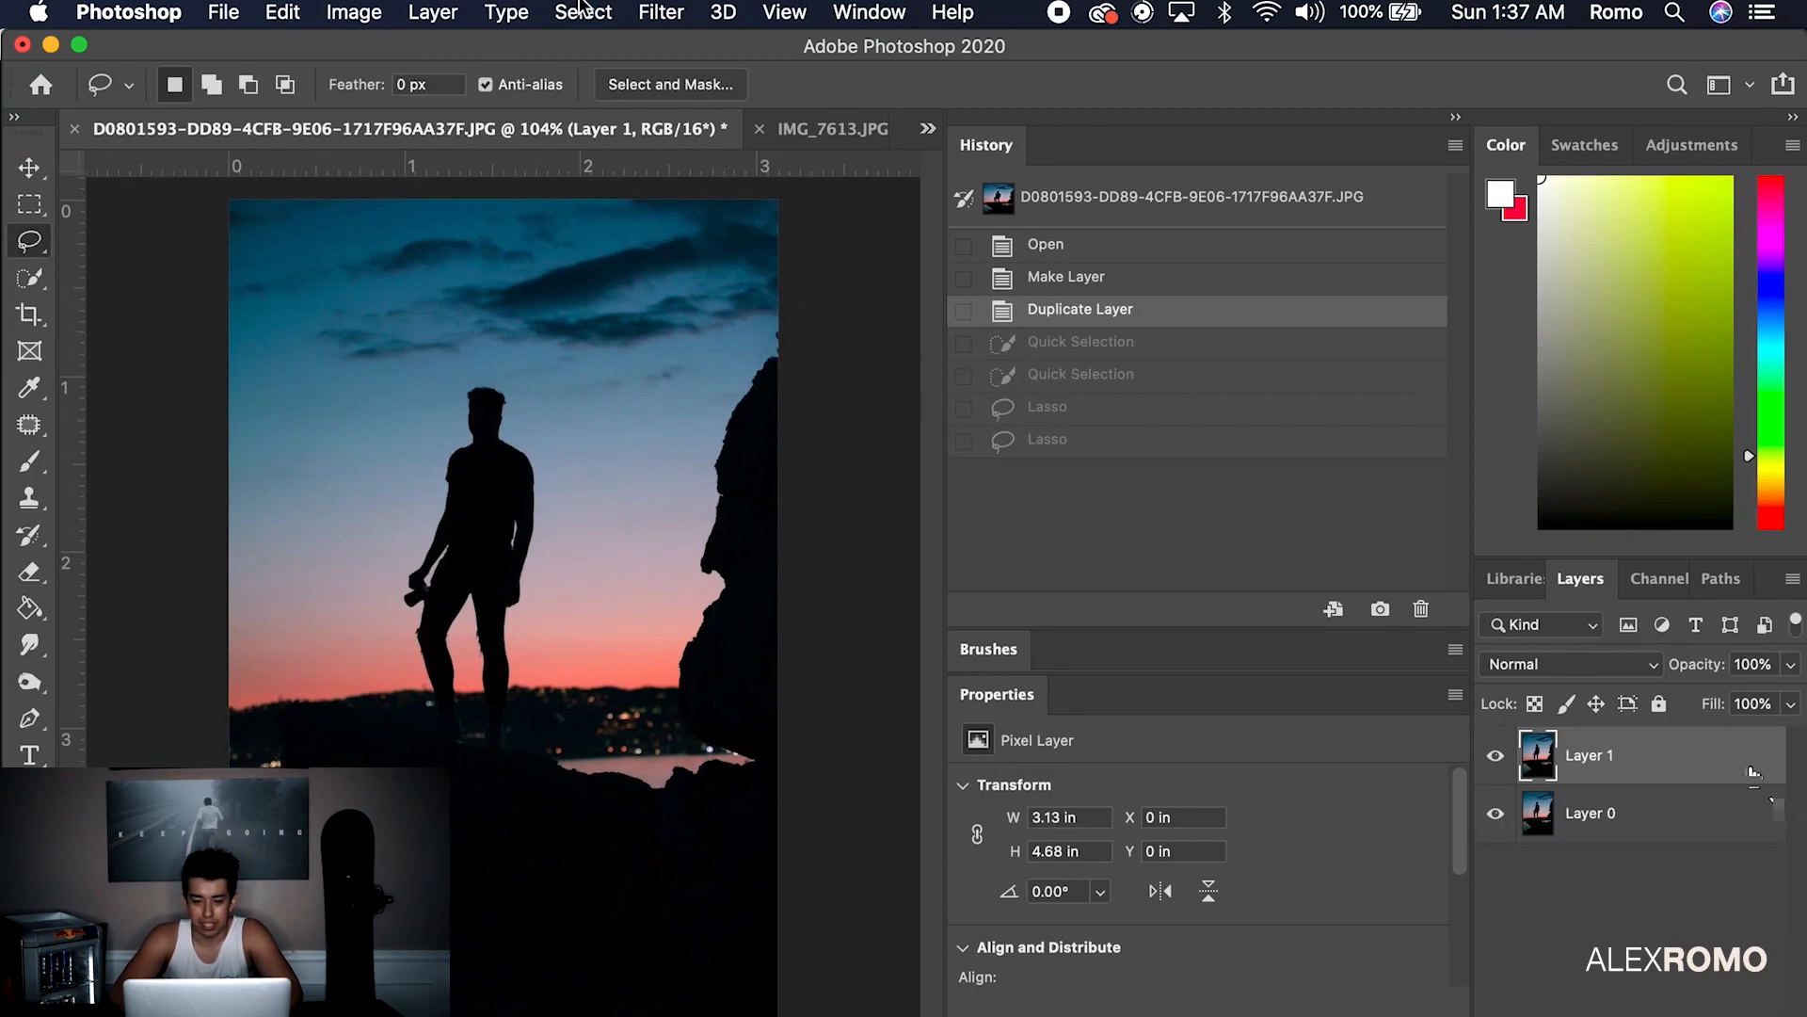
{"action": "left_click", "coordinate": [583, 11]}
{"action": "left_click", "coordinate": [739, 394]}
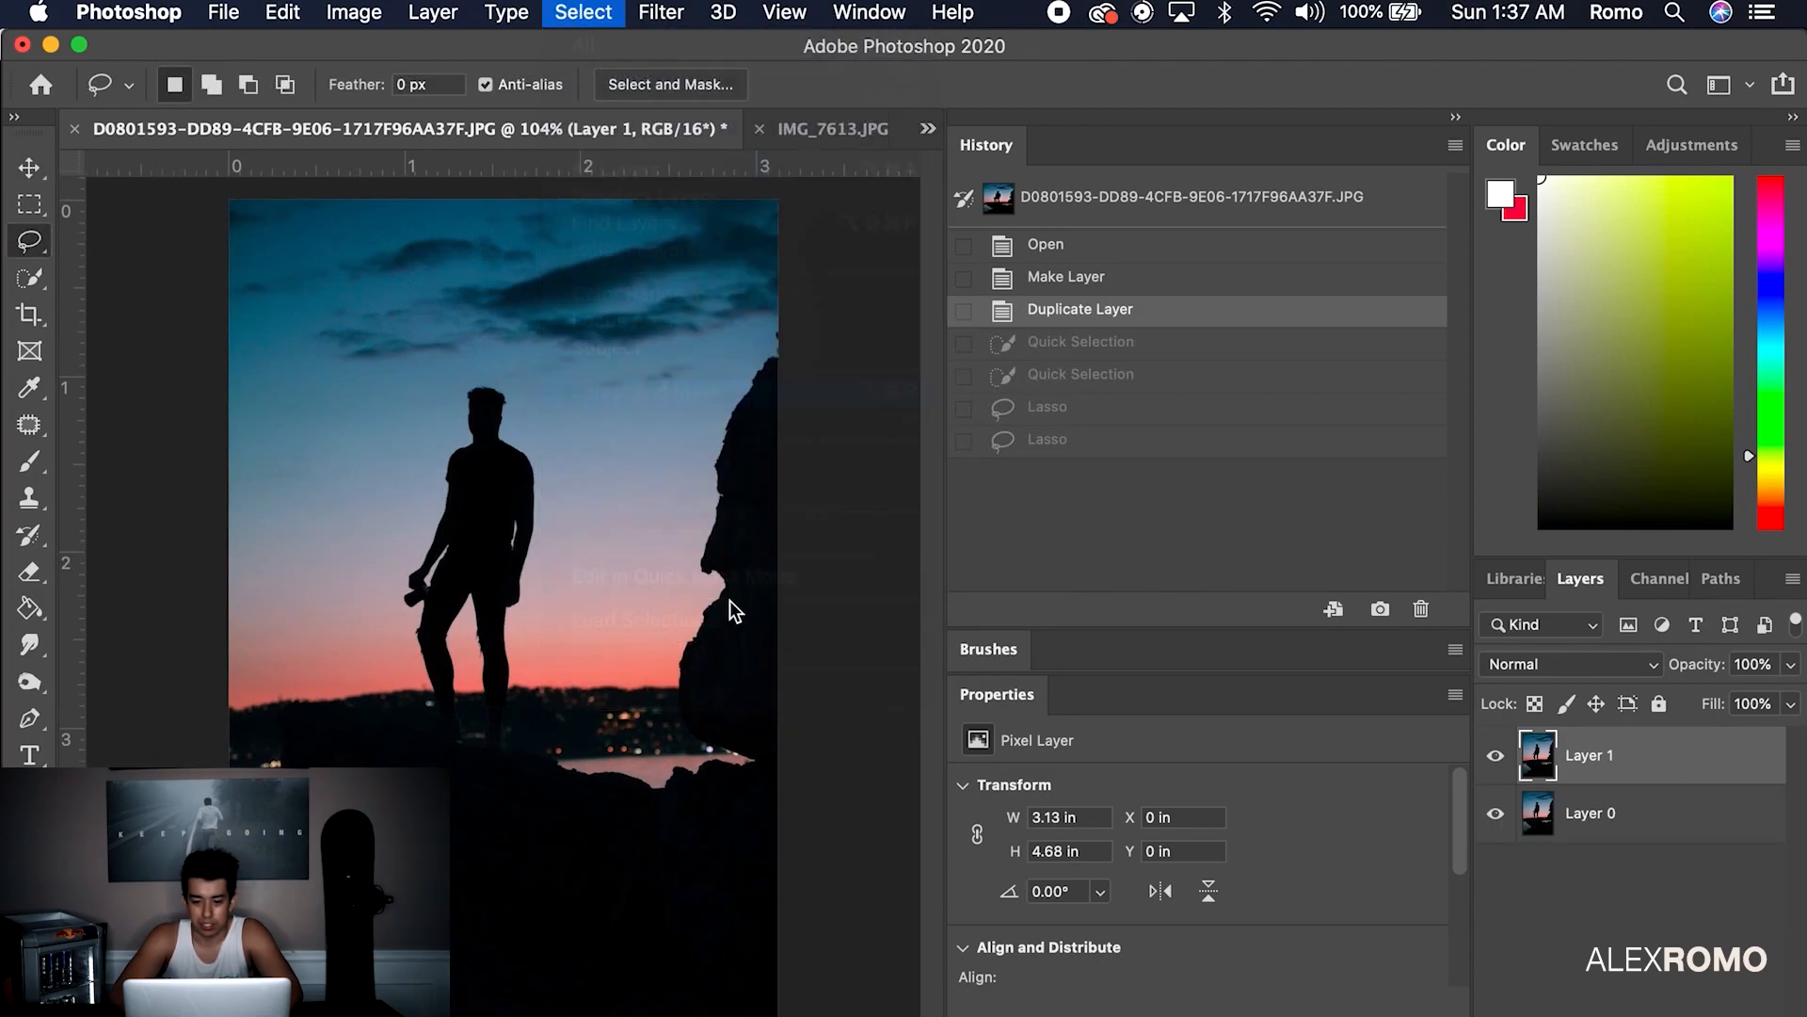
{"action": "mouse_move", "coordinate": [702, 468]}
{"action": "left_mouse_down"}
{"action": "mouse_move", "coordinate": [690, 589]}
{"action": "mouse_move", "coordinate": [714, 698]}
{"action": "mouse_move", "coordinate": [660, 698]}
{"action": "mouse_move", "coordinate": [628, 752]}
{"action": "mouse_move", "coordinate": [727, 756]}
{"action": "left_mouse_up"}
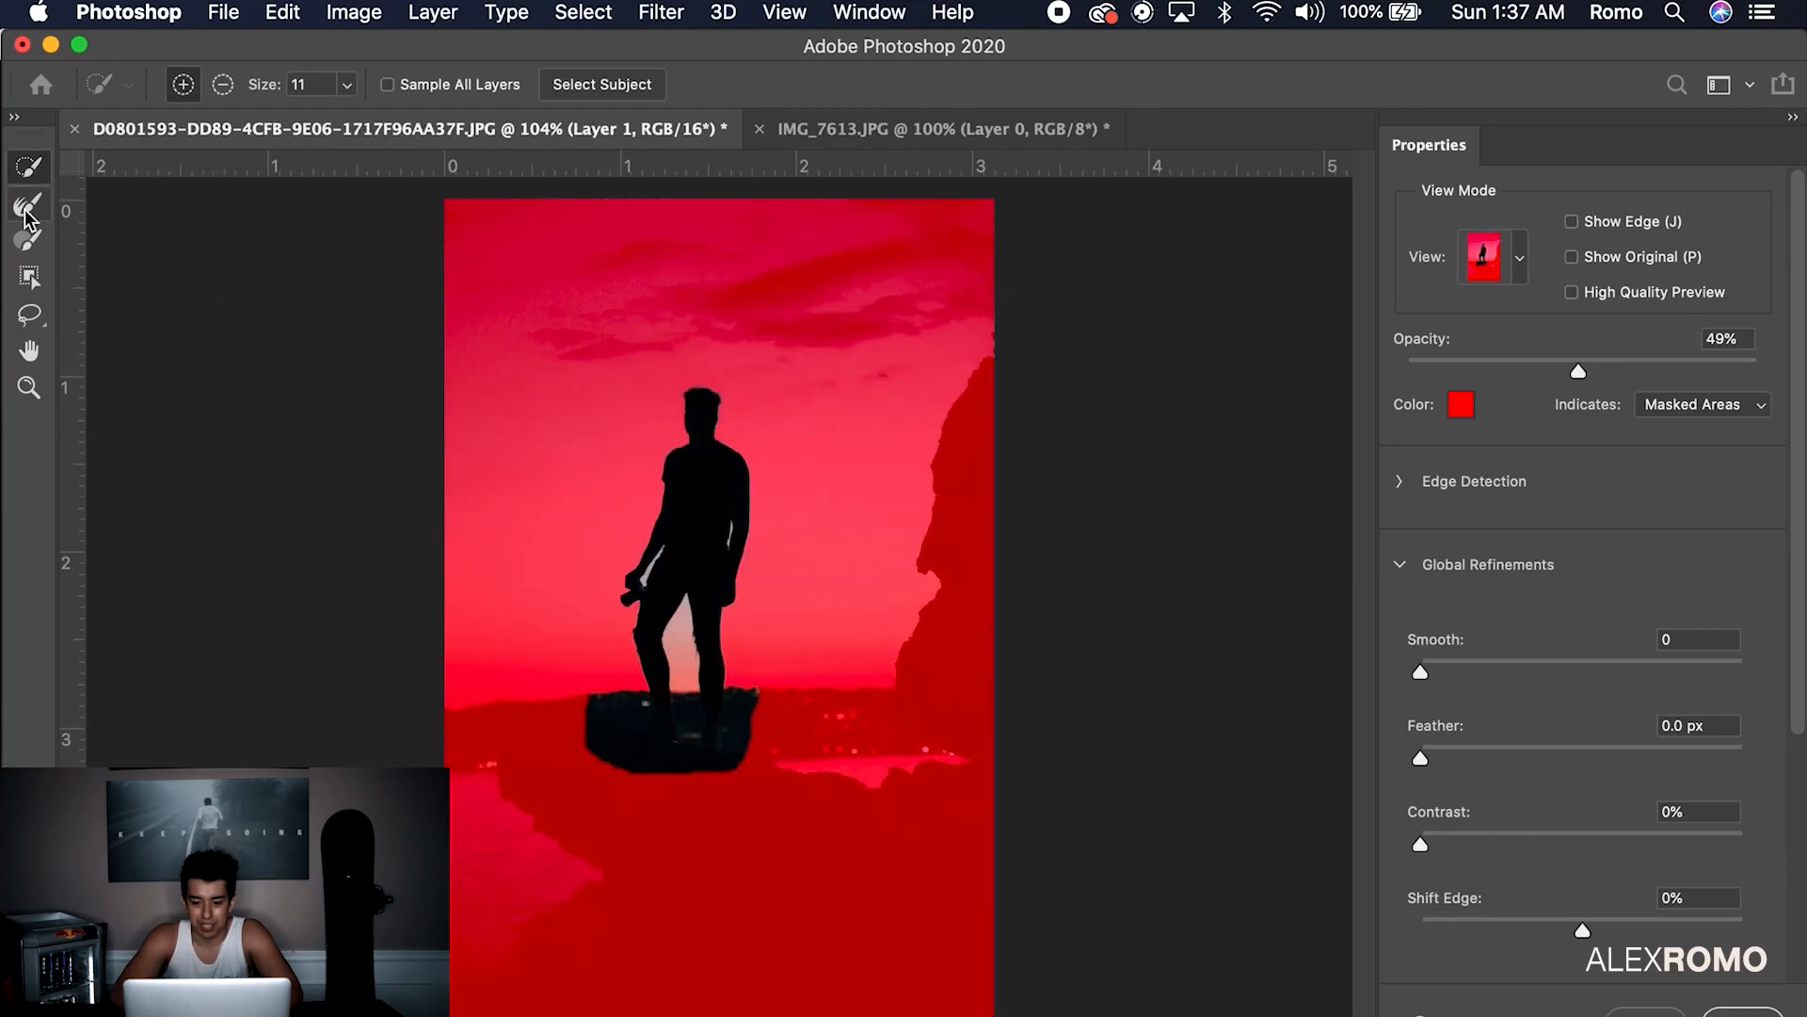
Subtract the gap between the man's legs from the selection
{"action": "left_click", "coordinate": [28, 204]}
{"action": "scroll", "coordinate": [734, 608], "scroll_direction": "up", "scroll_amount": 5}
{"action": "left_click", "coordinate": [29, 168]}
{"action": "left_click", "coordinate": [224, 84]}
{"action": "left_click_drag", "start_coordinate": [634, 598], "coordinate": [638, 626]}
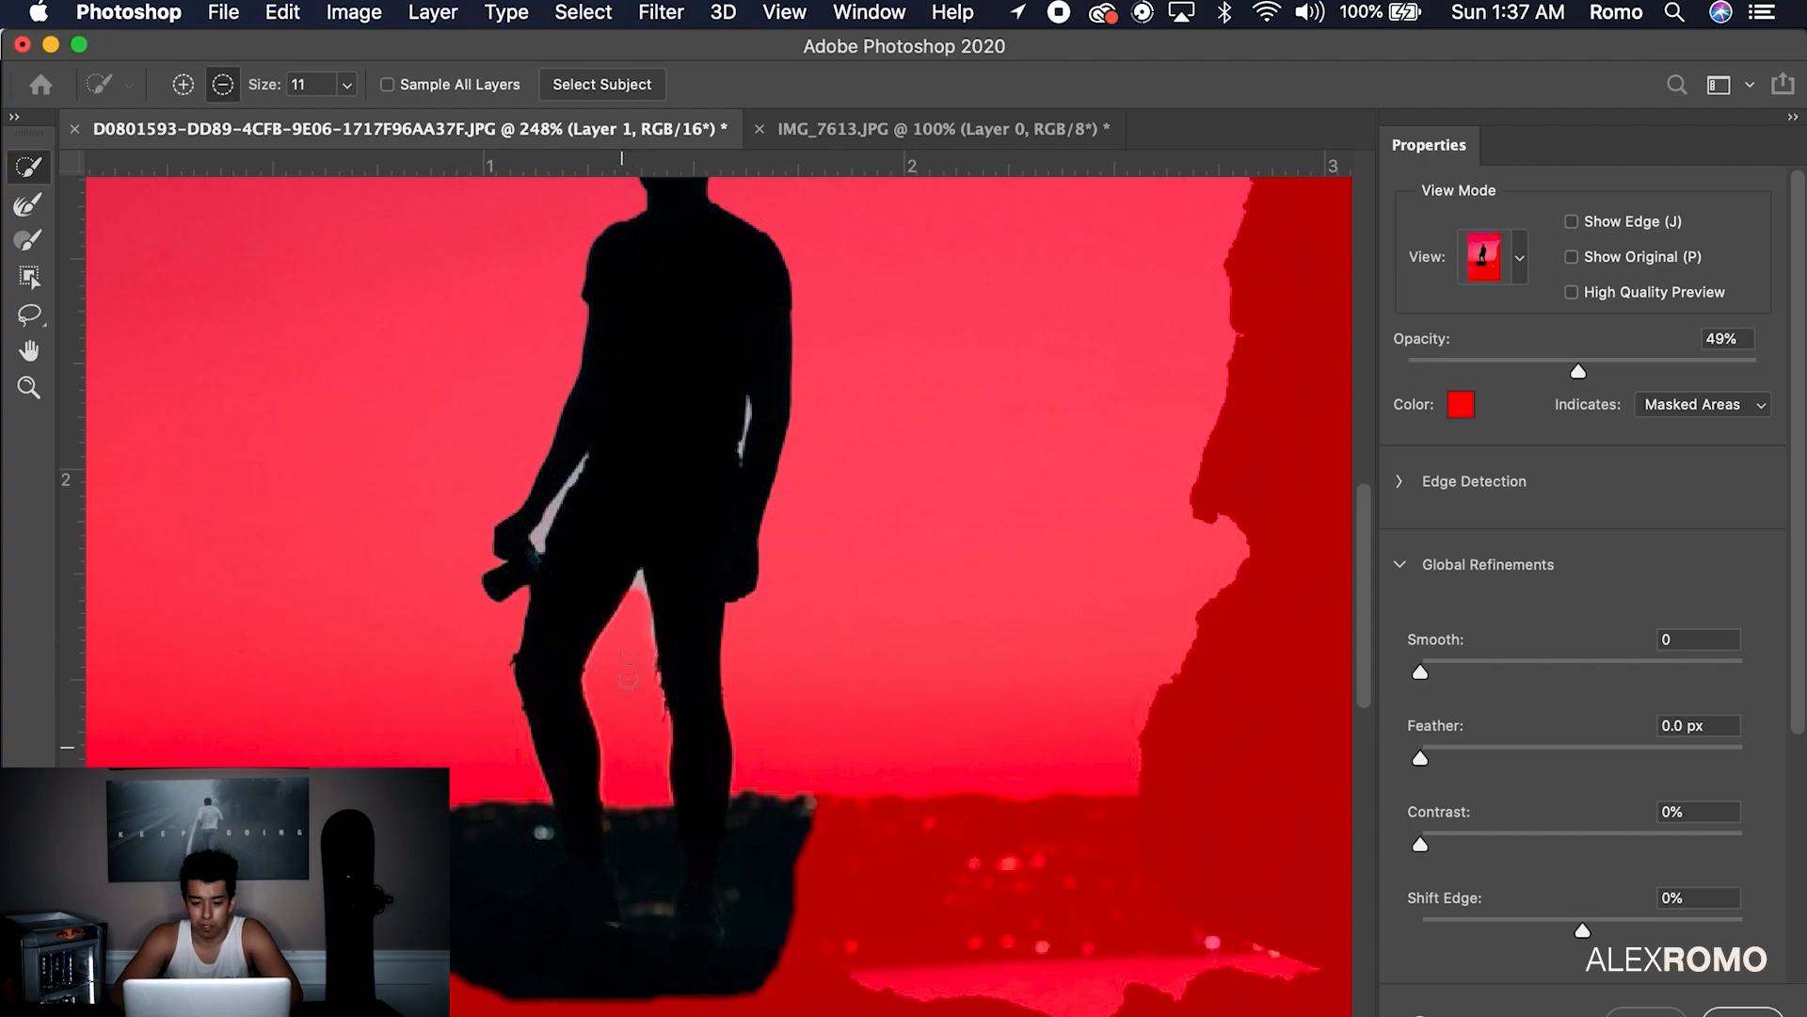
Refine the hair edge around the man's head with the Refine Edge Brush
{"action": "left_click", "coordinate": [28, 204]}
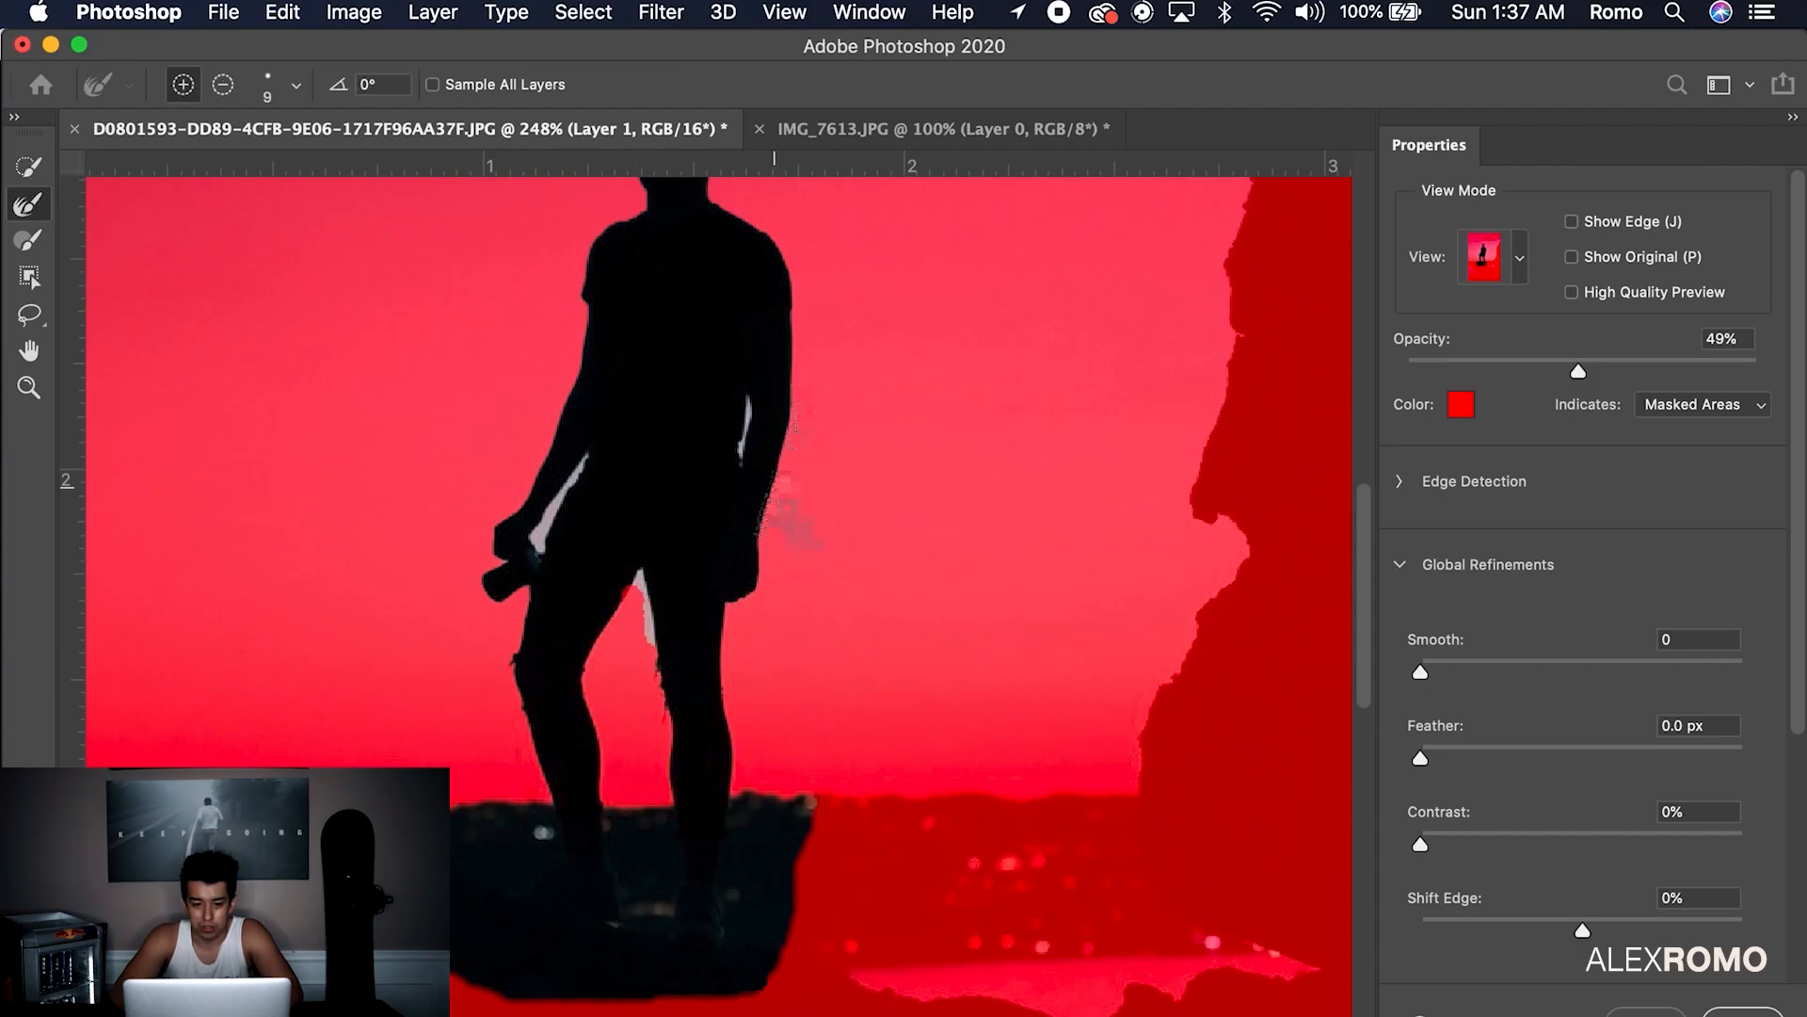
{"action": "scroll", "coordinate": [787, 299], "scroll_direction": "up", "scroll_amount": 5}
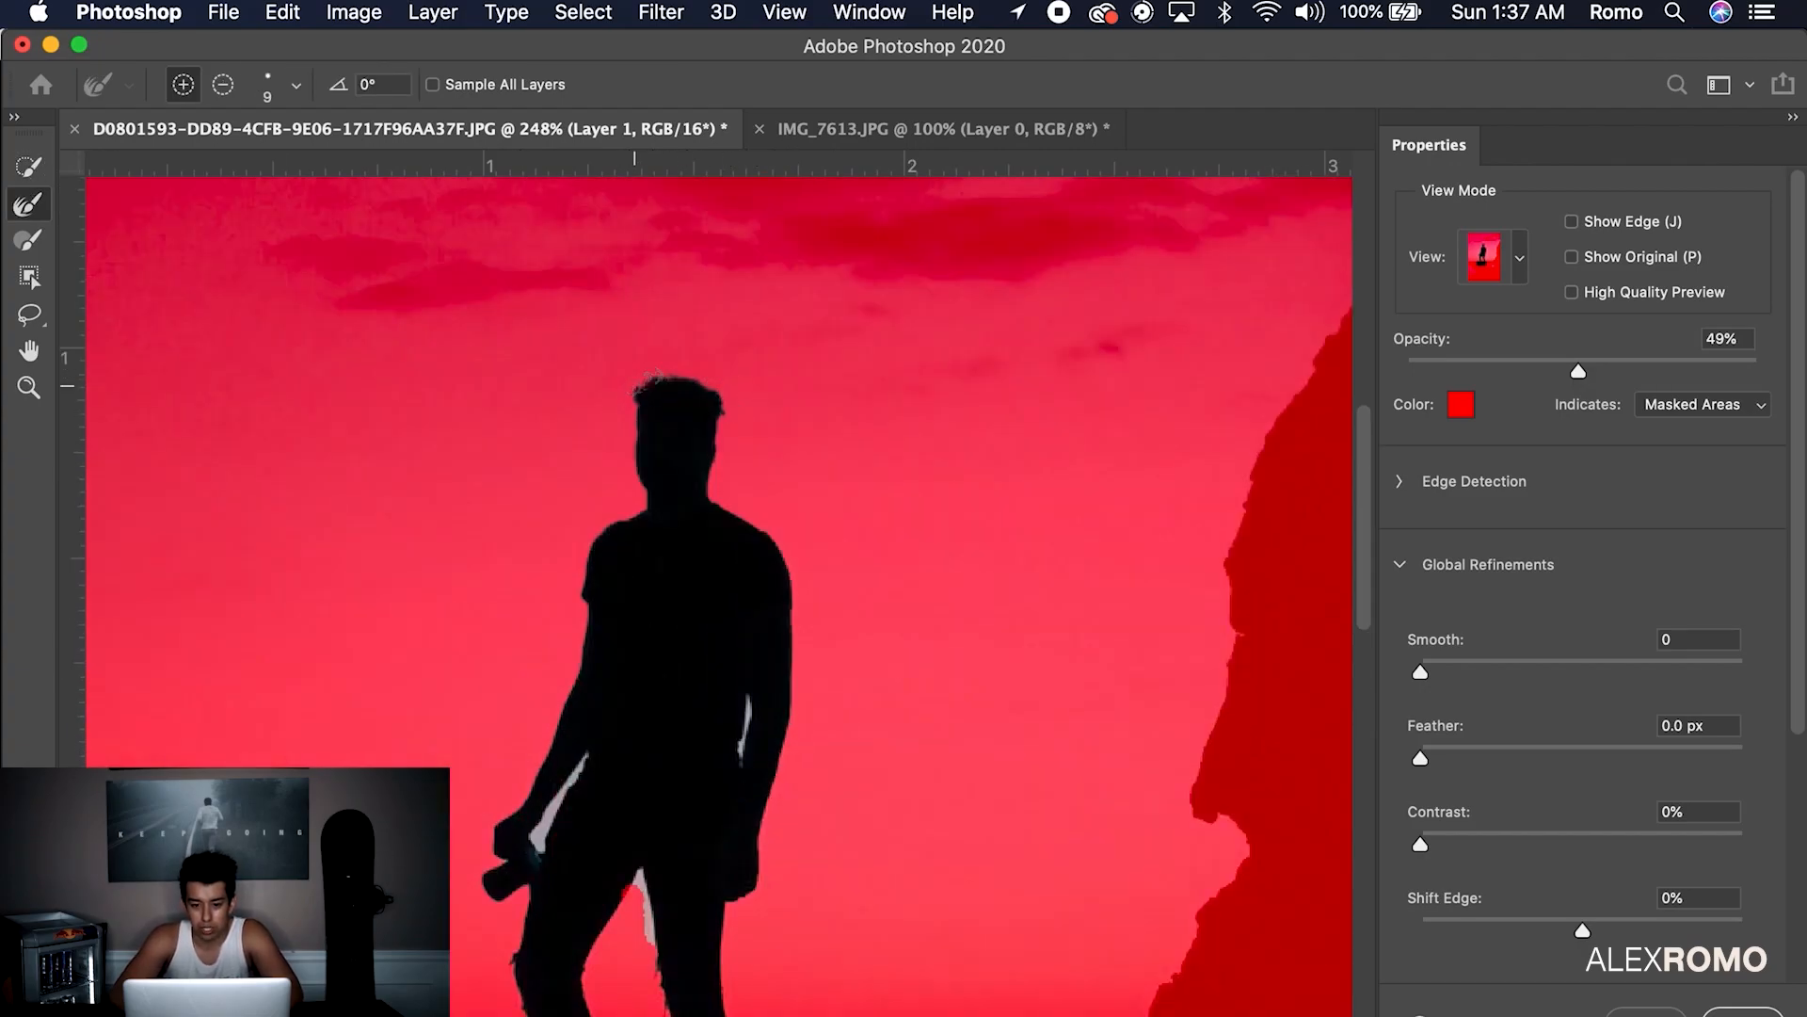
{"action": "left_click_drag", "start_coordinate": [630, 487], "coordinate": [581, 572]}
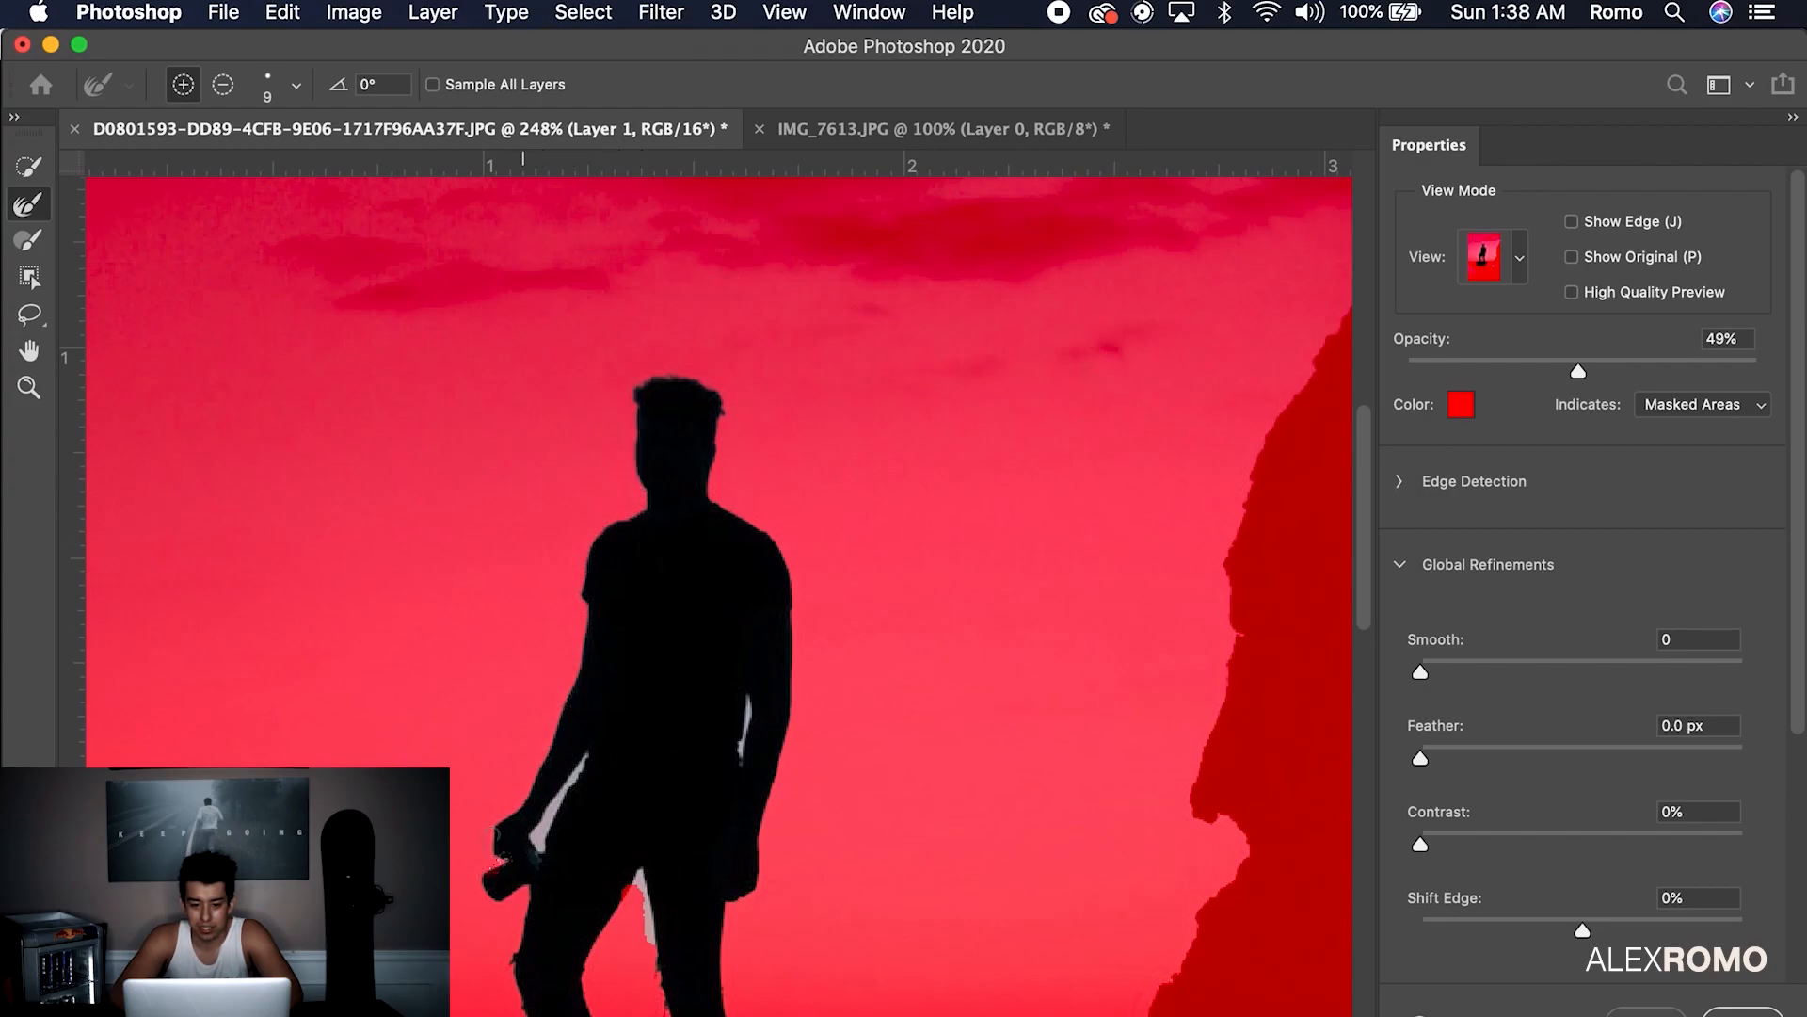
{"action": "scroll", "coordinate": [751, 754], "scroll_direction": "up", "scroll_amount": 10}
{"action": "scroll", "coordinate": [677, 521], "scroll_direction": "down", "scroll_amount": 5}
Switch to a 6 px refine brush and clean the edges along the legs and body
{"action": "left_click", "coordinate": [296, 86]}
{"action": "left_click_drag", "start_coordinate": [147, 163], "coordinate": [142, 163]}
{"action": "left_click", "coordinate": [296, 86]}
{"action": "left_click_drag", "start_coordinate": [752, 689], "coordinate": [766, 524]}
{"action": "scroll", "coordinate": [744, 603], "scroll_direction": "down", "scroll_amount": 3}
{"action": "scroll", "coordinate": [671, 772], "scroll_direction": "left", "scroll_amount": 2}
{"action": "scroll", "coordinate": [670, 772], "scroll_direction": "down", "scroll_amount": 1}
{"action": "mouse_move", "coordinate": [566, 859]}
{"action": "left_mouse_down"}
{"action": "mouse_move", "coordinate": [605, 783]}
{"action": "mouse_move", "coordinate": [636, 984]}
{"action": "mouse_move", "coordinate": [622, 841]}
{"action": "left_mouse_up"}
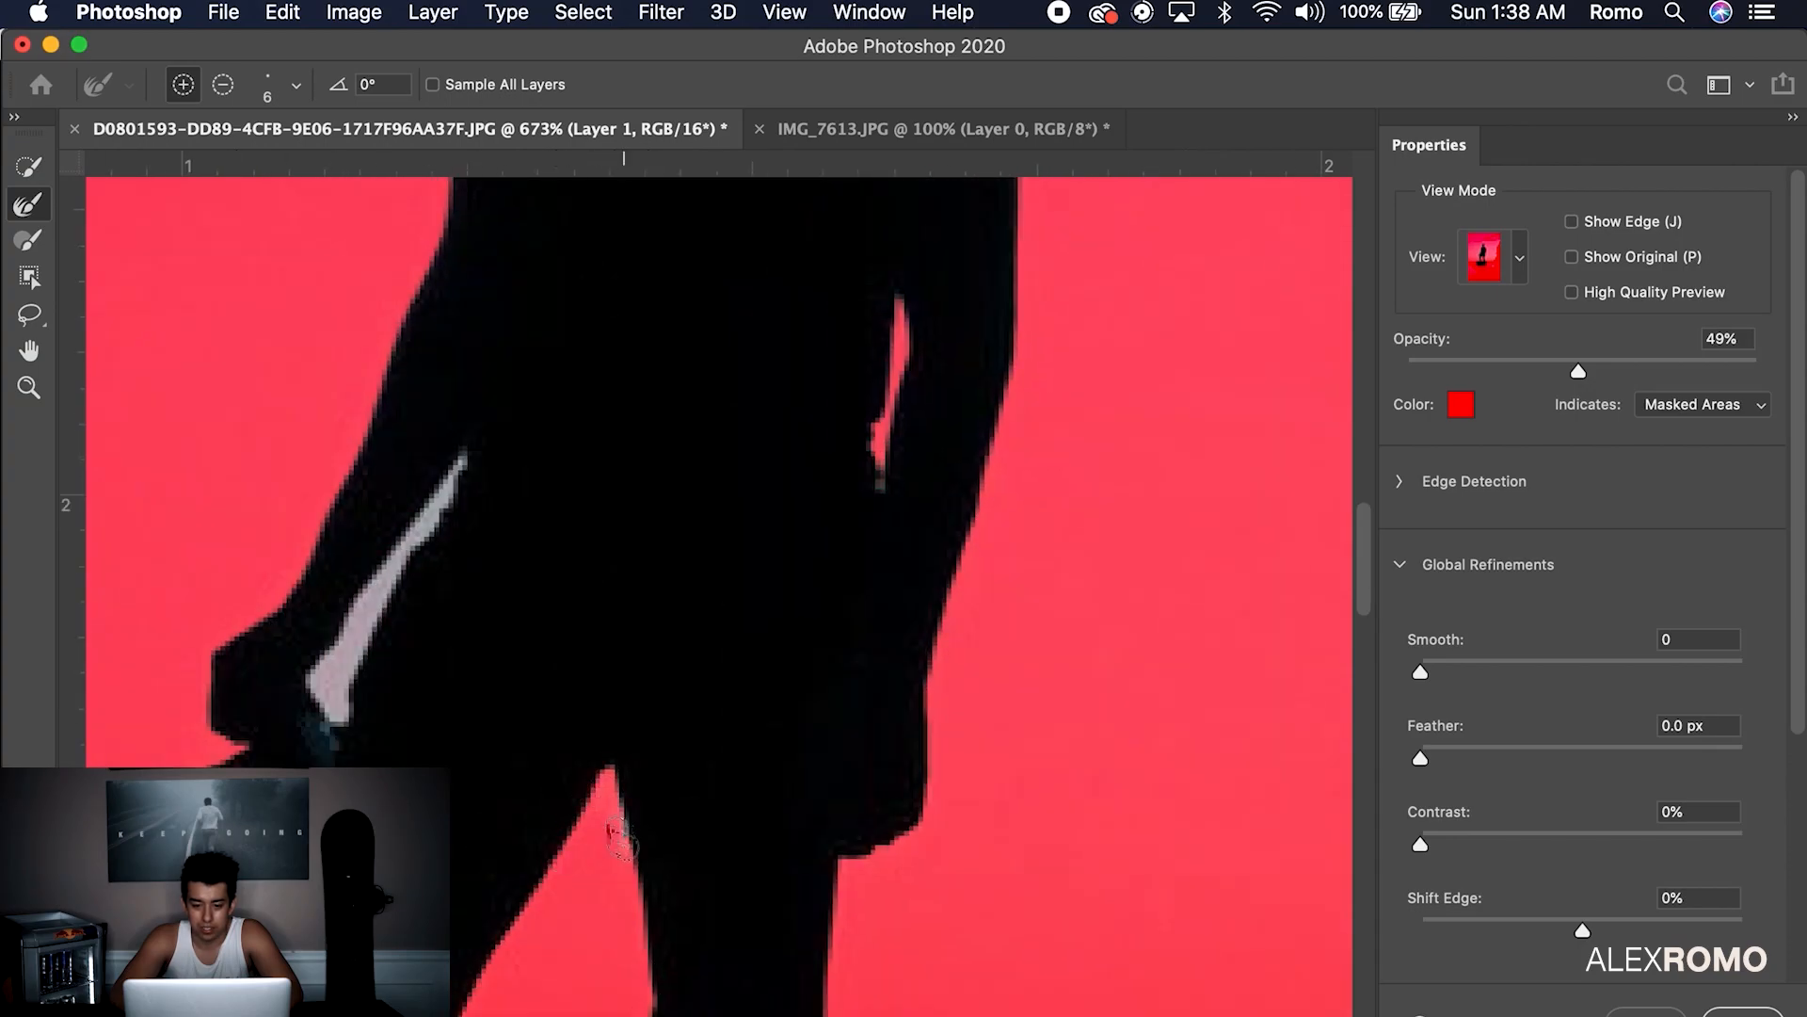
{"action": "scroll", "coordinate": [401, 694], "scroll_direction": "down", "scroll_amount": 4}
{"action": "scroll", "coordinate": [363, 744], "scroll_direction": "left", "scroll_amount": 1}
{"action": "left_click_drag", "start_coordinate": [371, 506], "coordinate": [475, 295]}
{"action": "scroll", "coordinate": [430, 572], "scroll_direction": "down", "scroll_amount": 4}
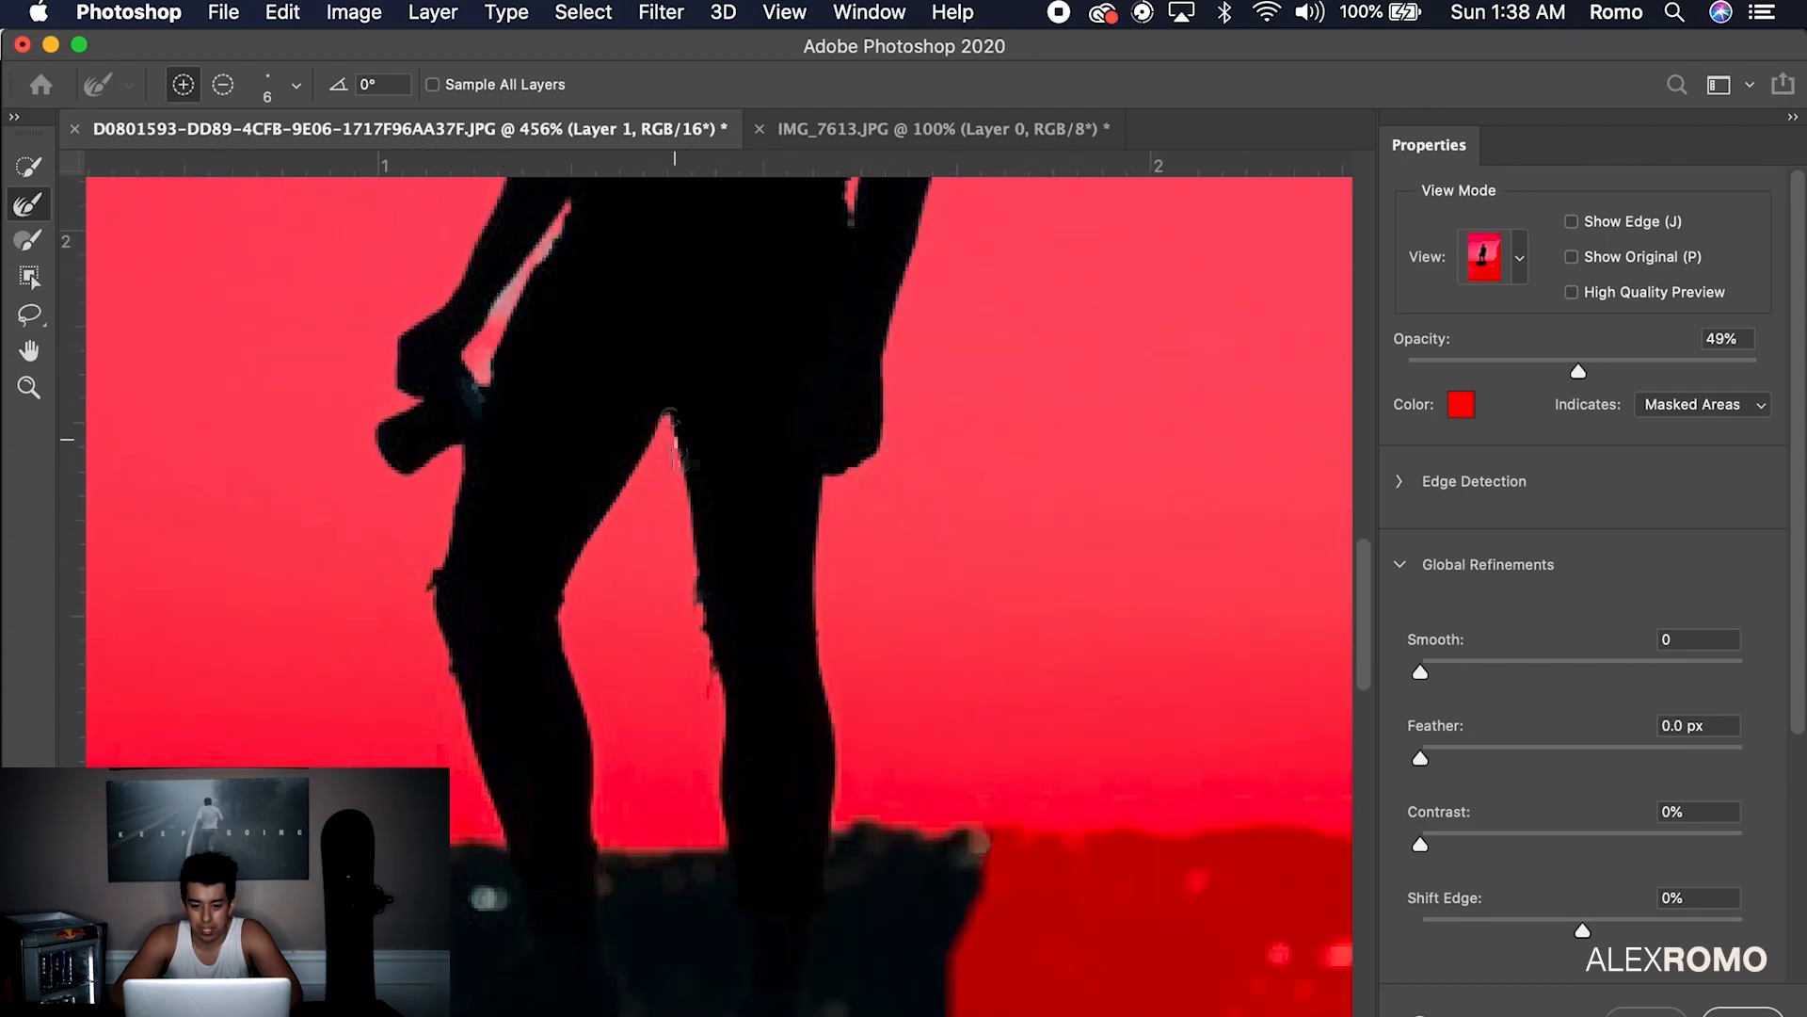
{"action": "scroll", "coordinate": [836, 819], "scroll_direction": "down", "scroll_amount": 5}
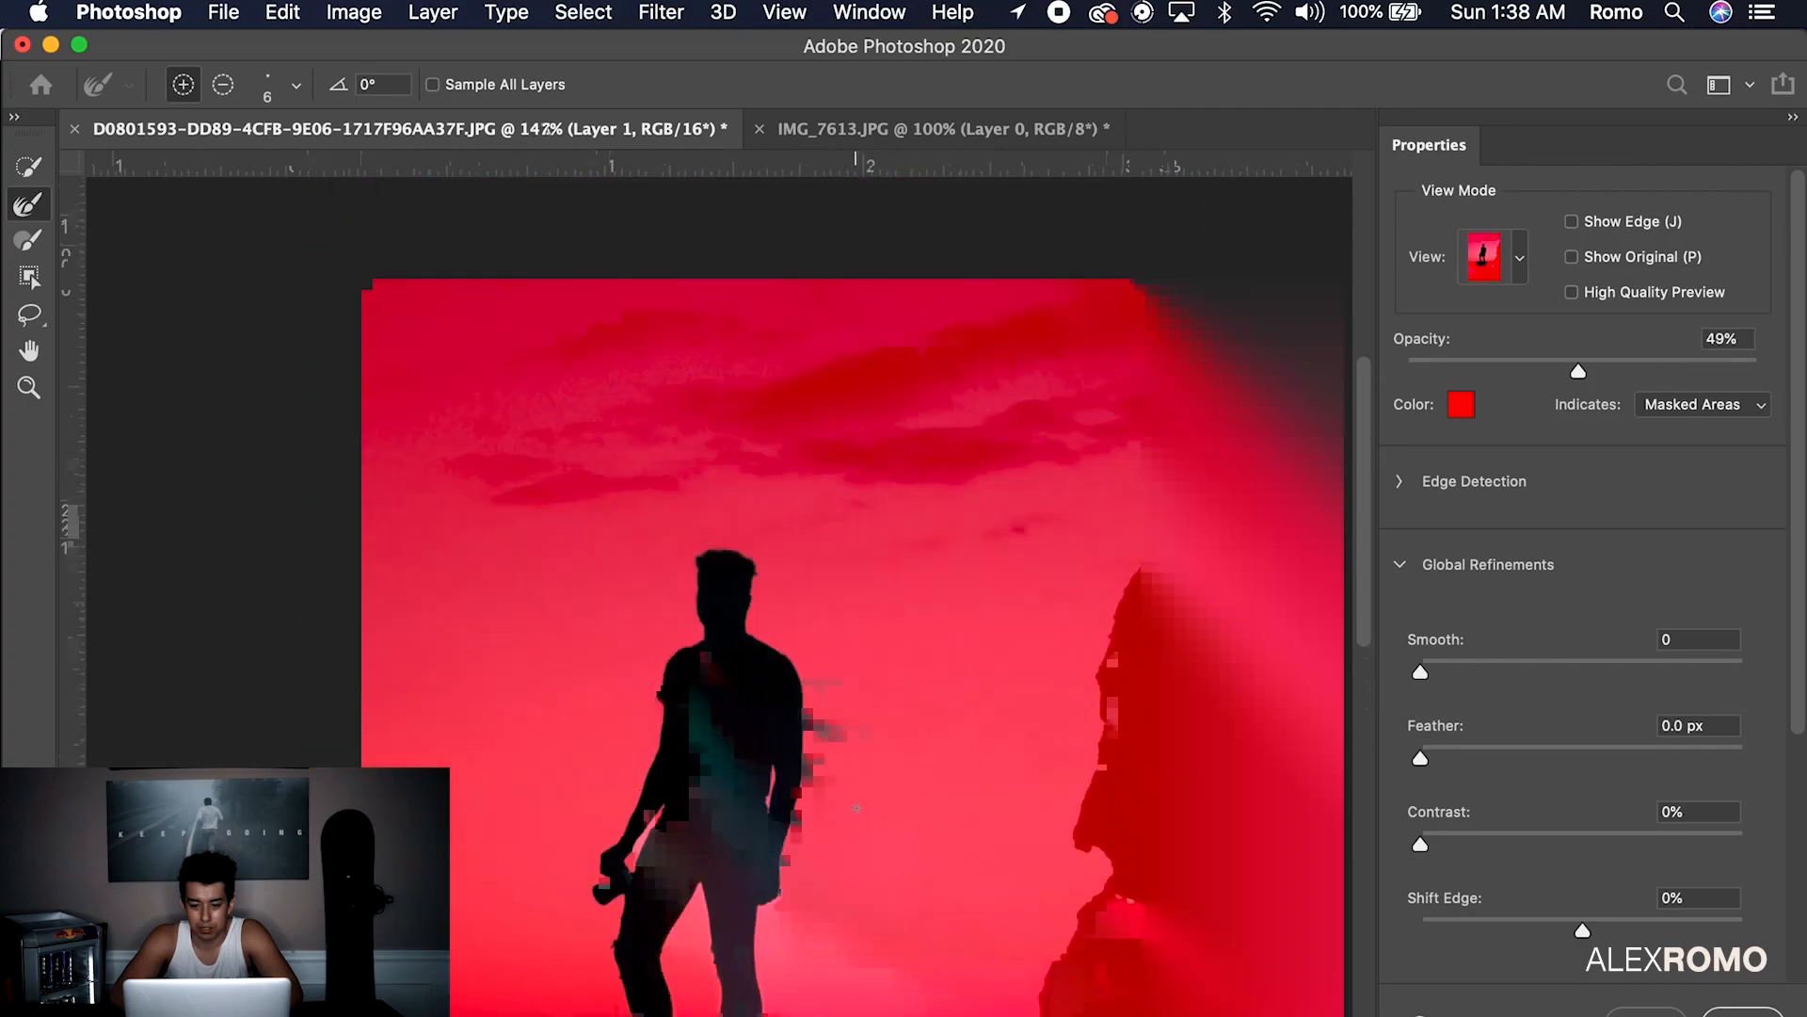
Invert the selection and delete the background from Layer 1
{"action": "left_click", "coordinate": [583, 12]}
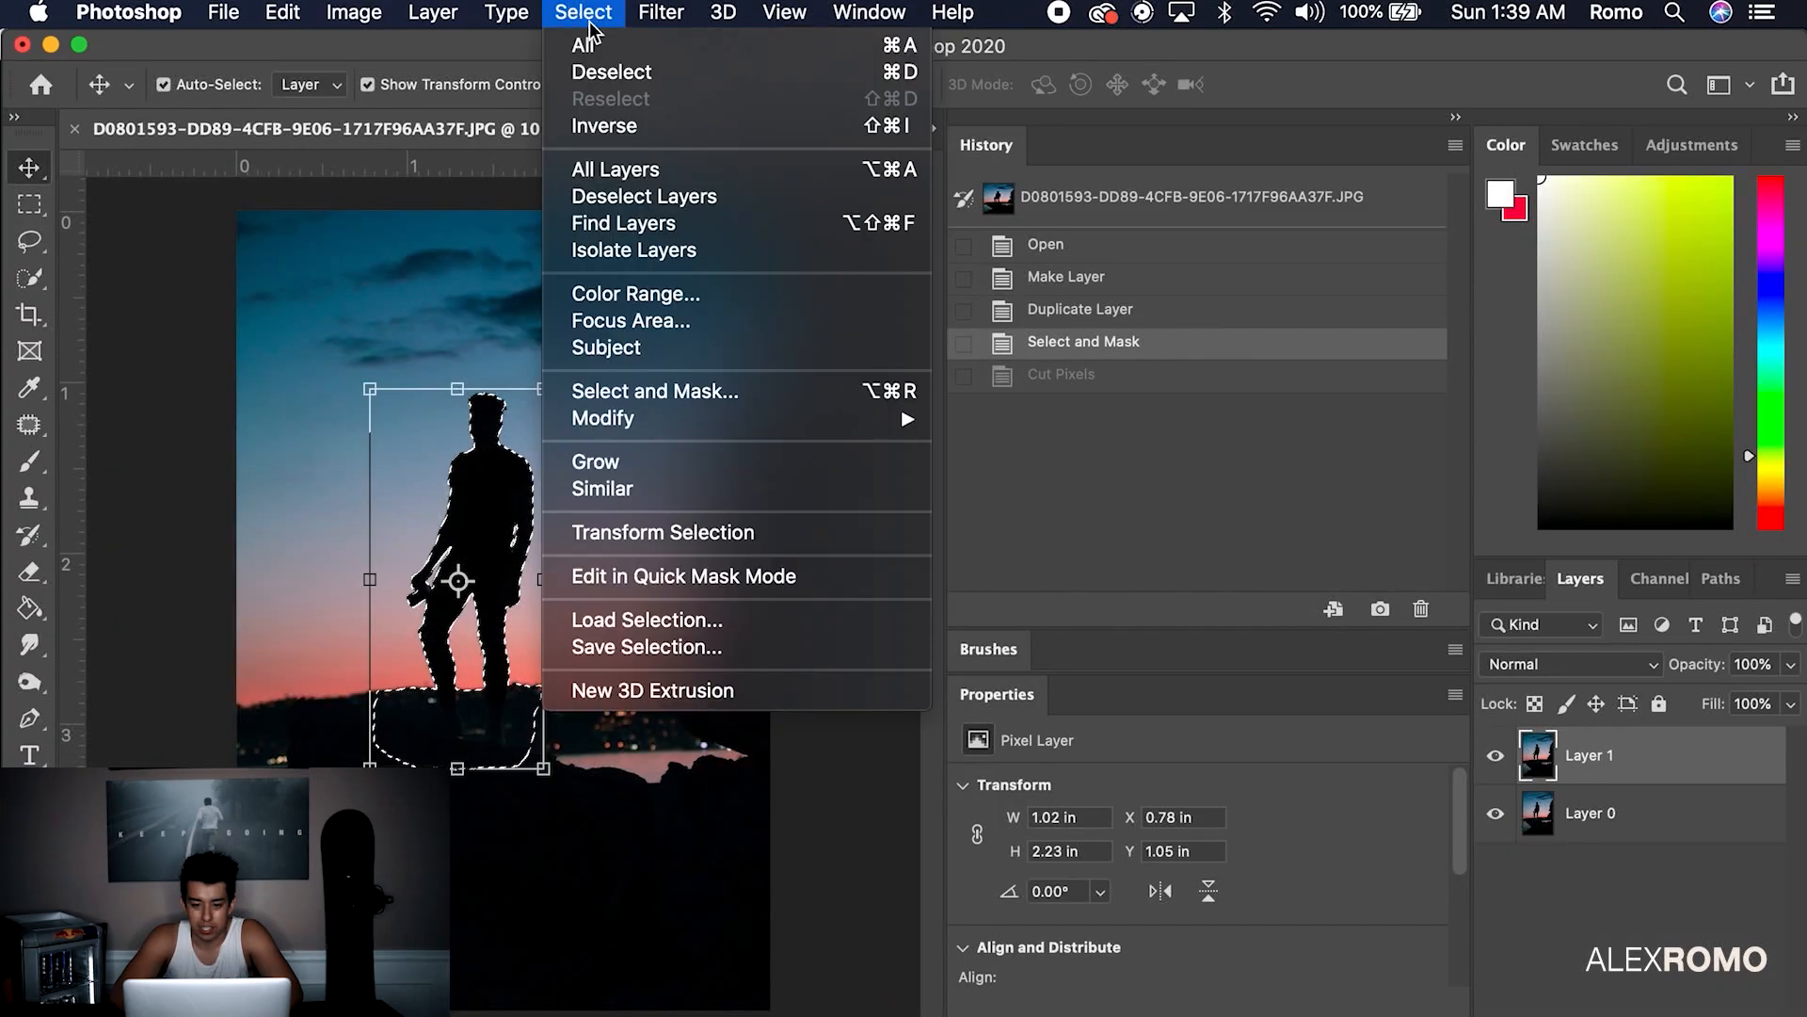
{"action": "left_click", "coordinate": [675, 126]}
{"action": "key", "text": "Delete"}
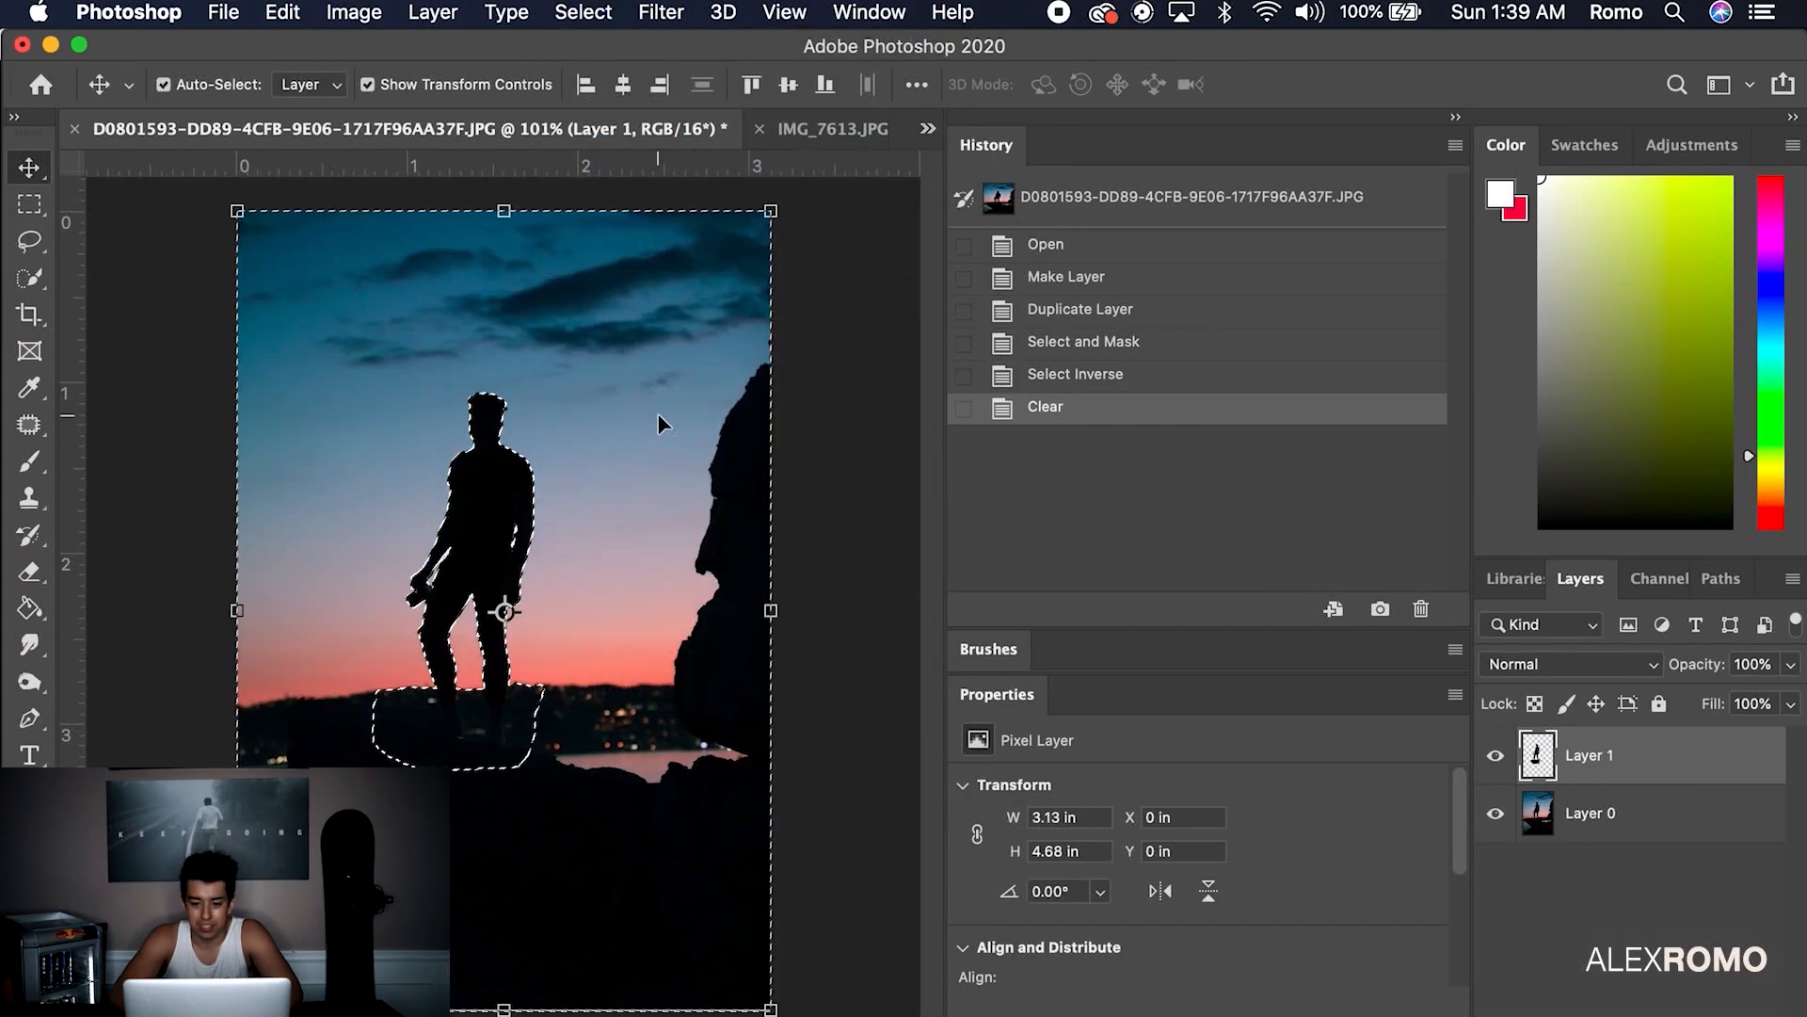
{"action": "left_click", "coordinate": [1685, 814]}
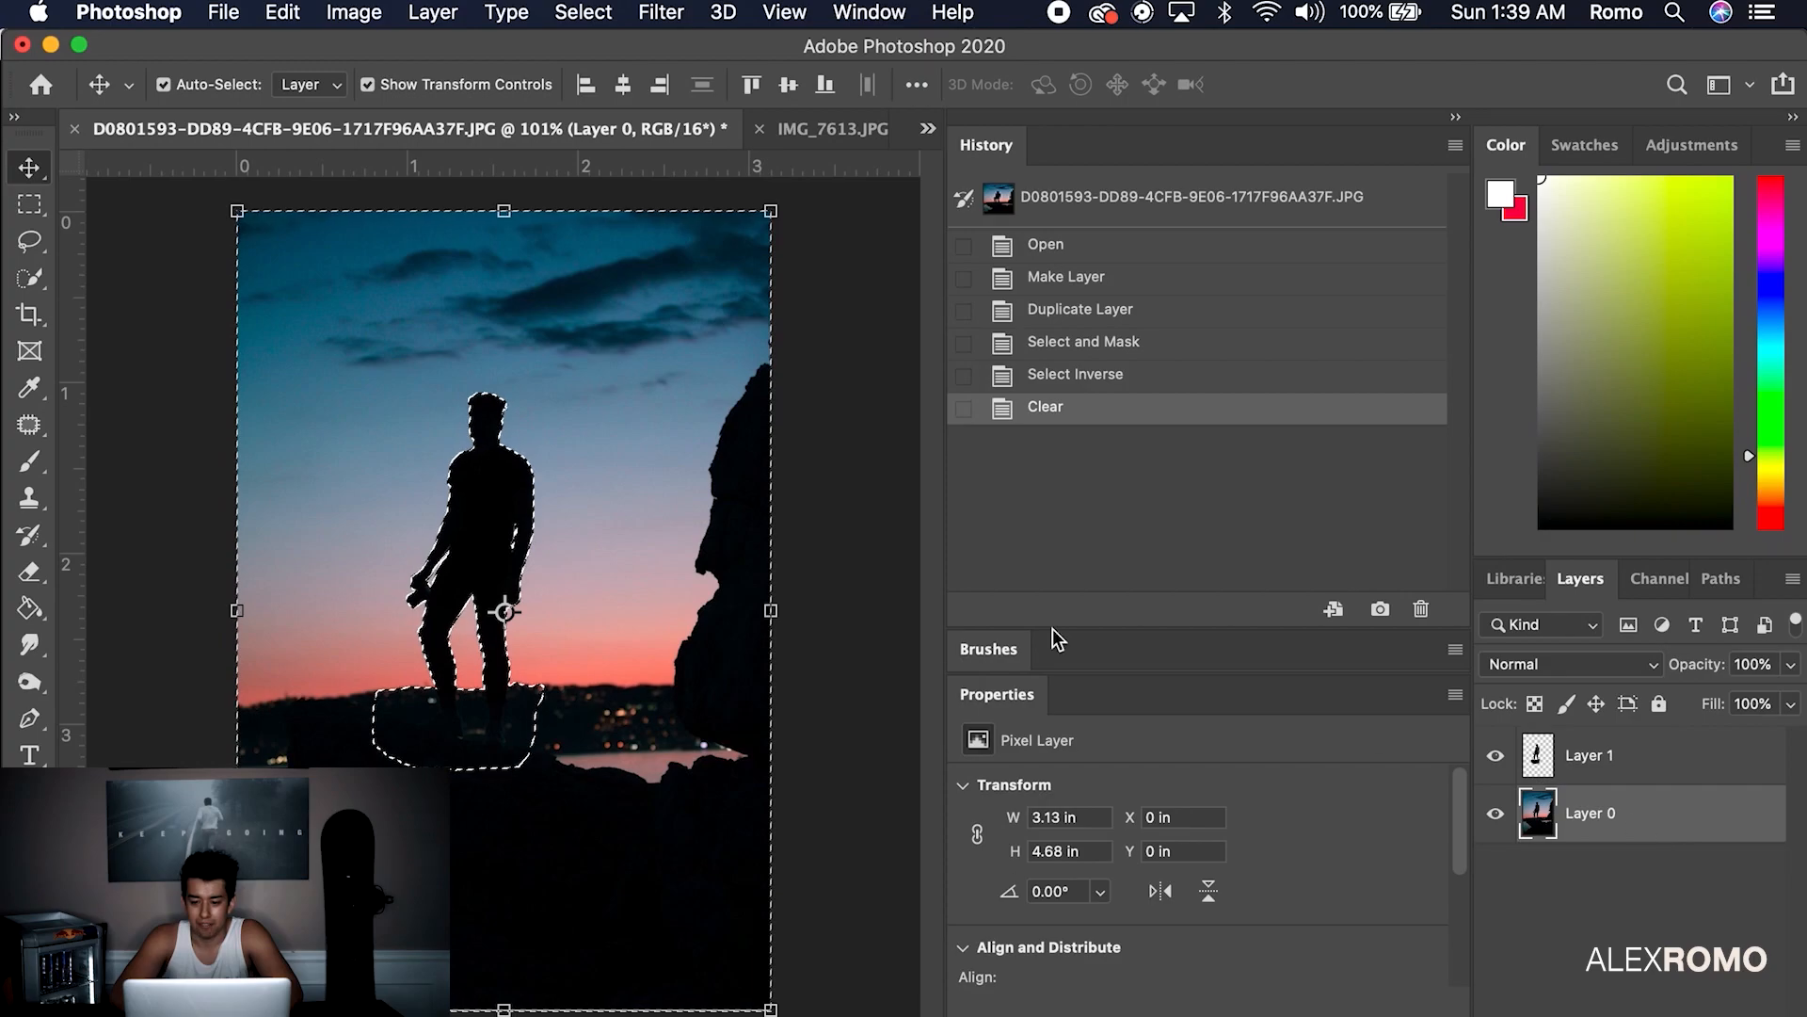
{"action": "left_click", "coordinate": [1569, 759]}
Invert back to the man, delete him from Layer 0, and deselect
{"action": "left_click", "coordinate": [583, 12]}
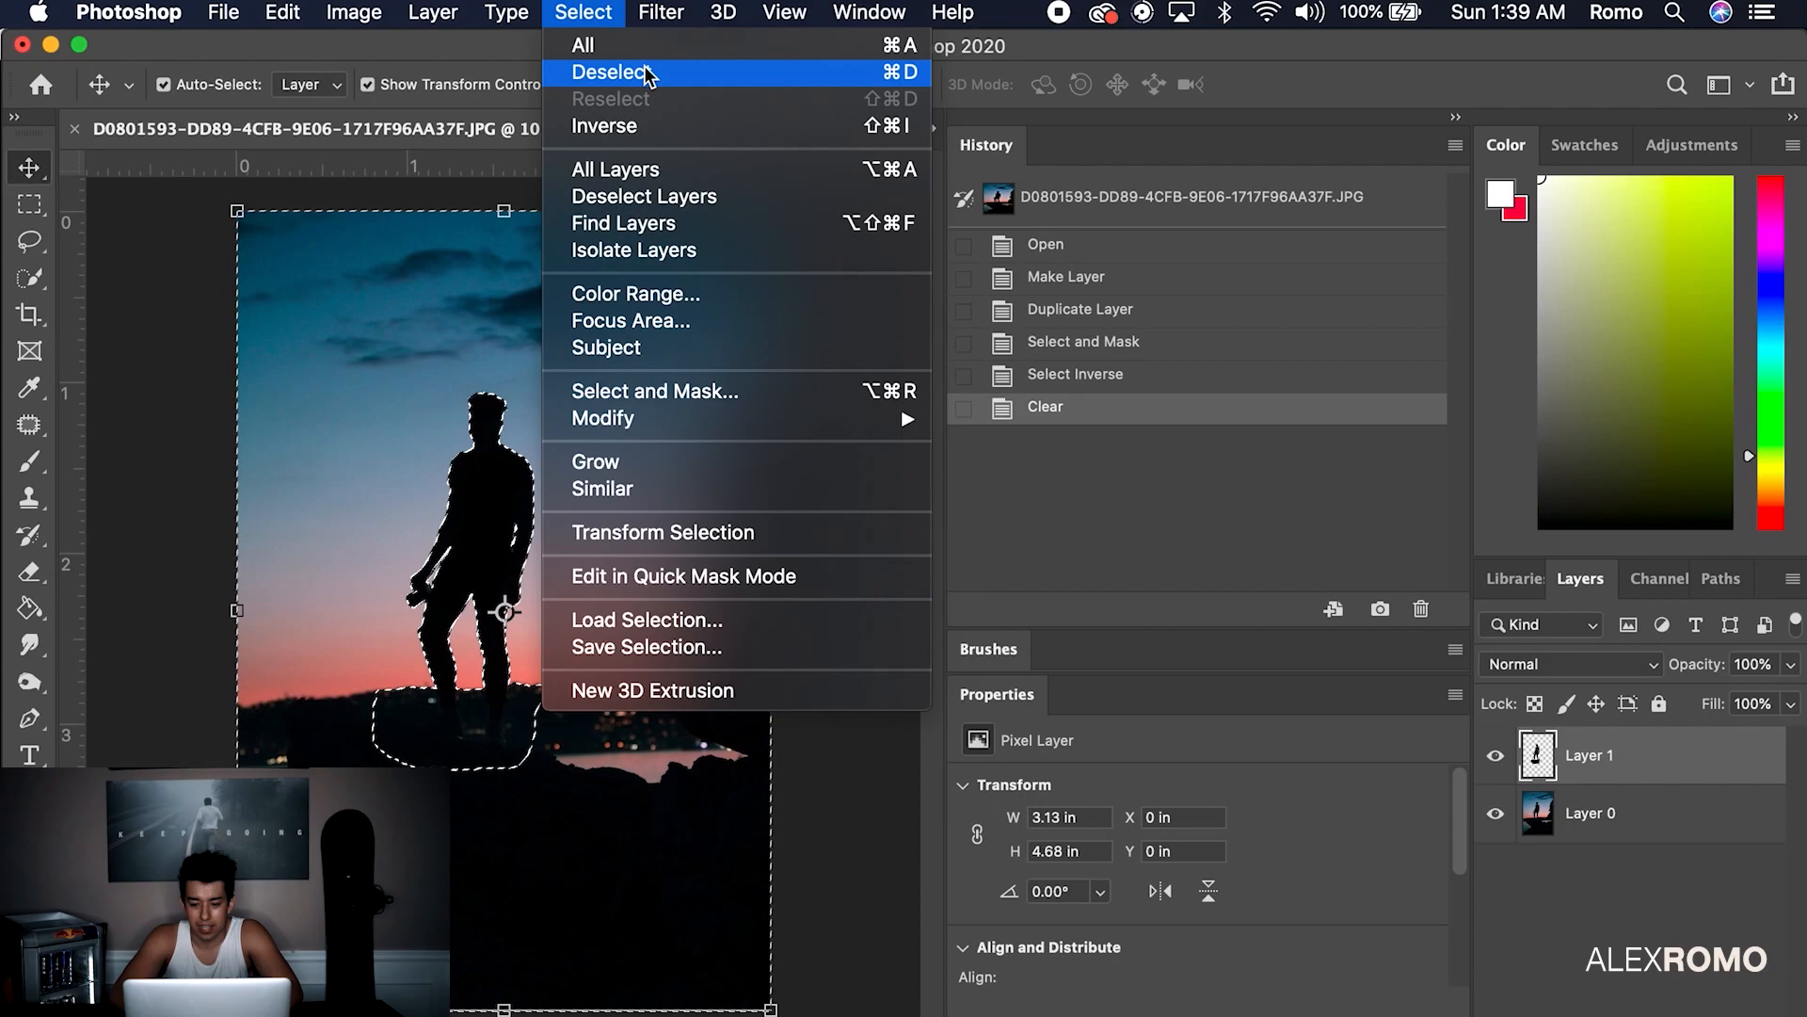
{"action": "left_click", "coordinate": [636, 125]}
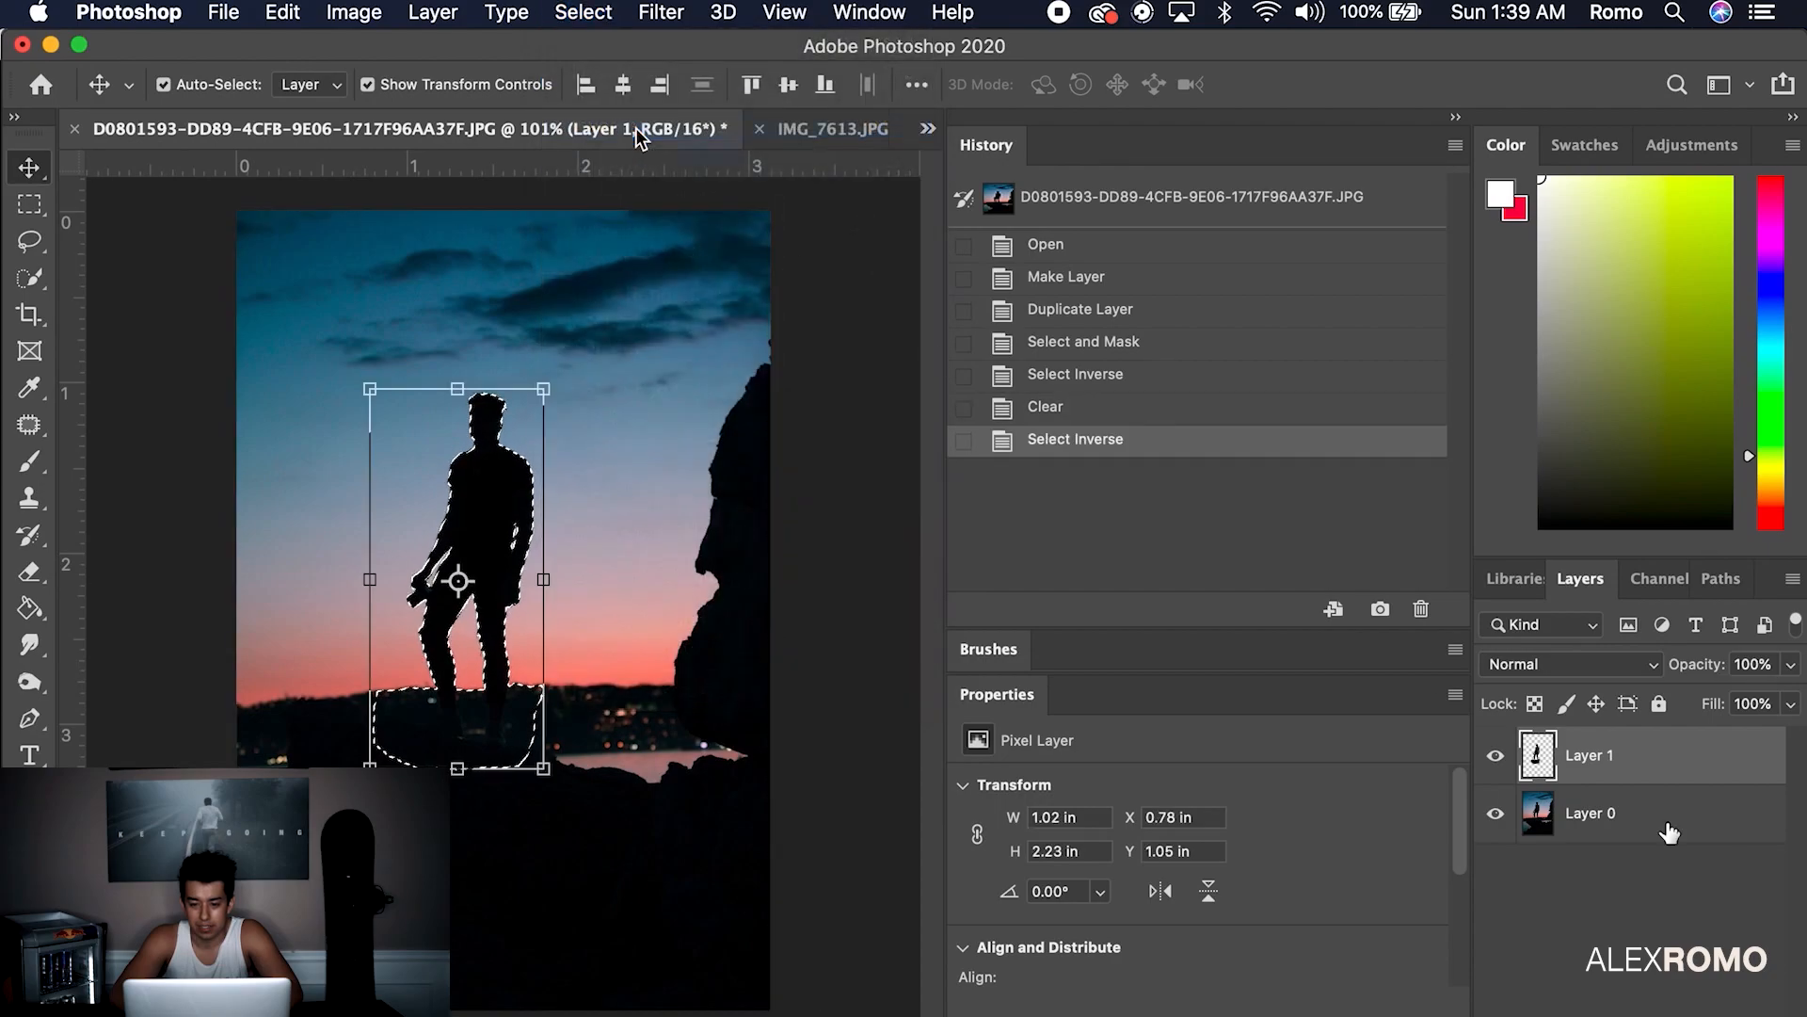
{"action": "left_click", "coordinate": [1709, 836]}
{"action": "key", "text": "Delete"}
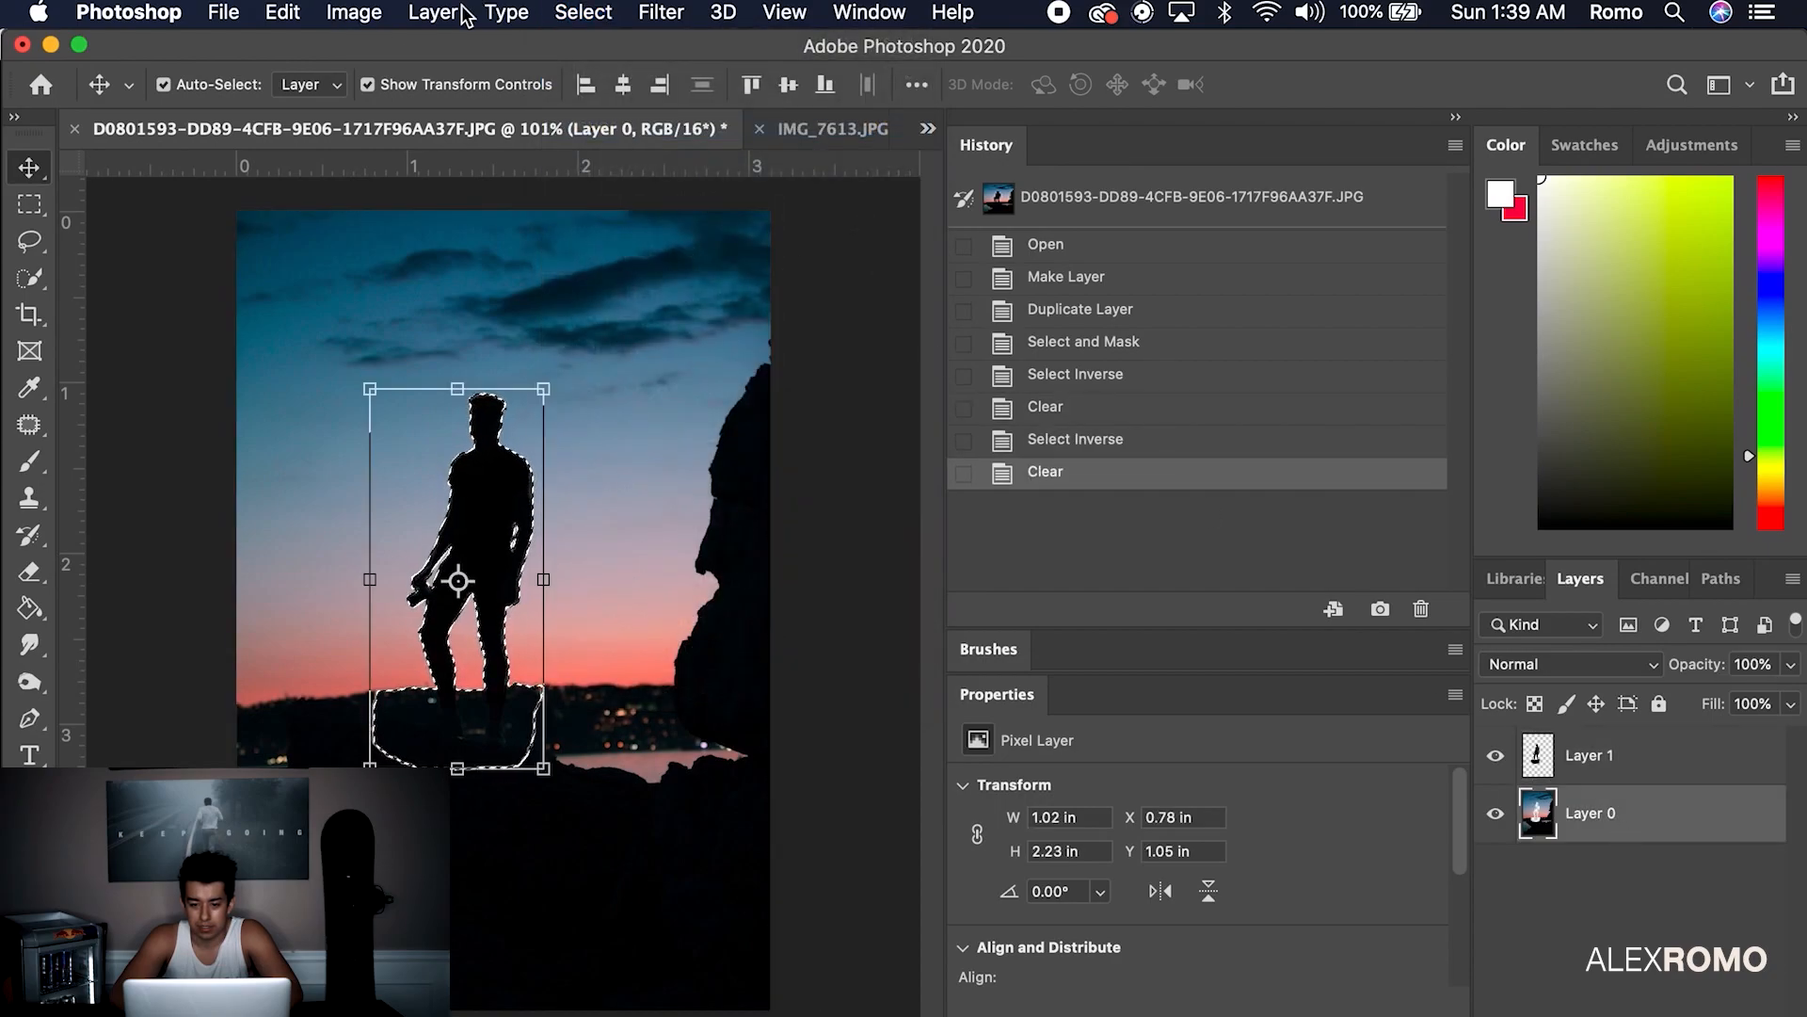
{"action": "left_click", "coordinate": [583, 12]}
{"action": "left_click", "coordinate": [602, 72]}
Scale the man on Layer 1 to 89% and shift him slightly
{"action": "left_click", "coordinate": [1694, 756]}
{"action": "left_click_drag", "start_coordinate": [471, 520], "coordinate": [504, 516]}
{"action": "left_click_drag", "start_coordinate": [397, 383], "coordinate": [408, 428]}
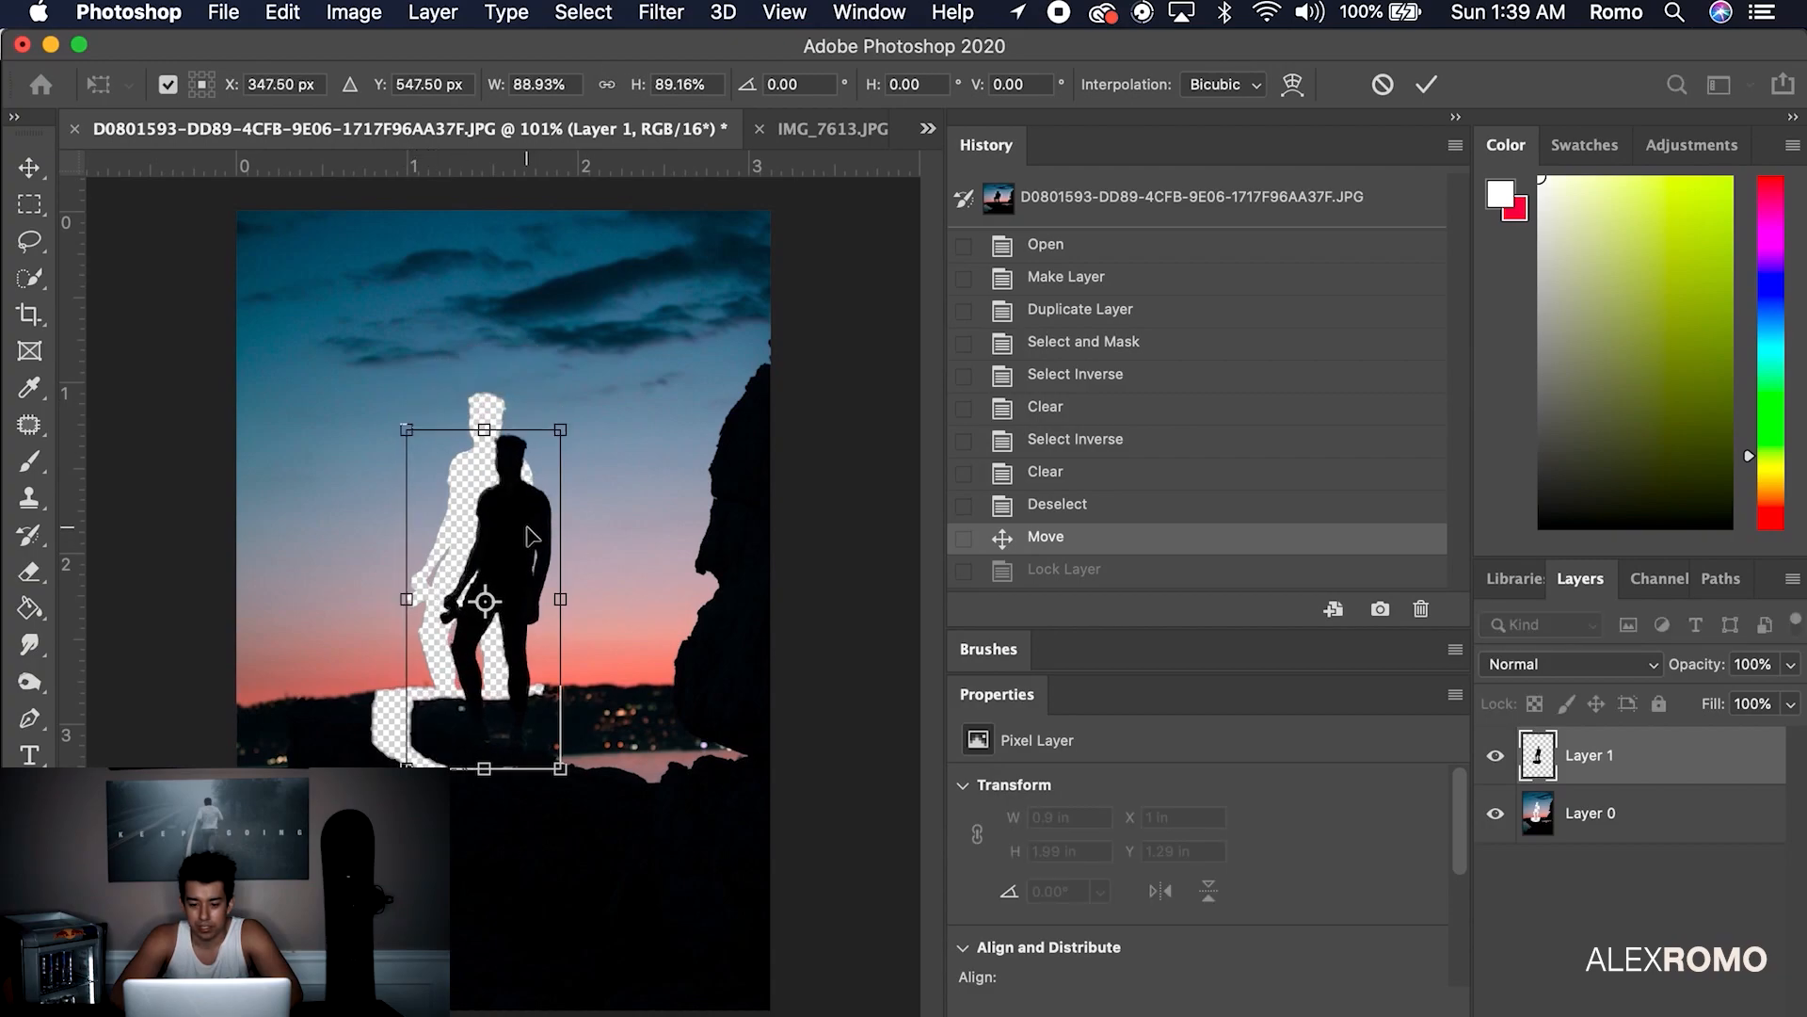
{"action": "left_click_drag", "start_coordinate": [533, 525], "coordinate": [520, 522]}
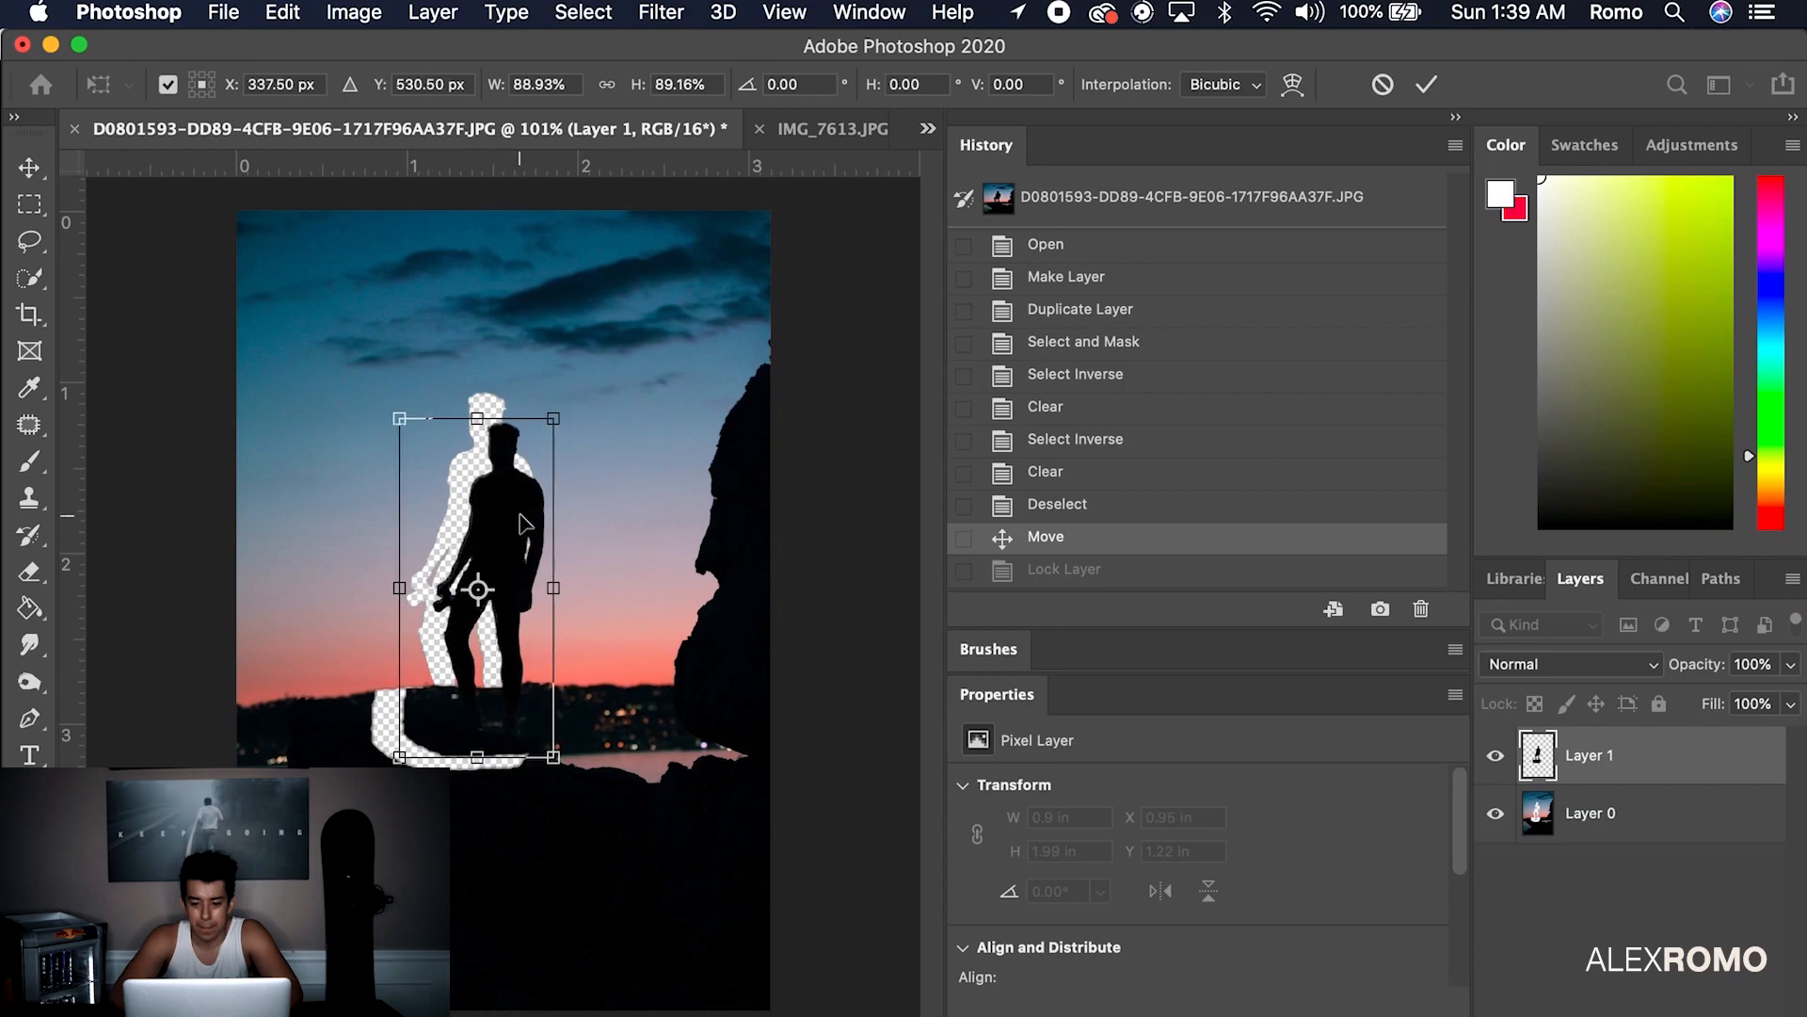
{"action": "key", "text": "Return"}
{"action": "left_click", "coordinate": [551, 1007]}
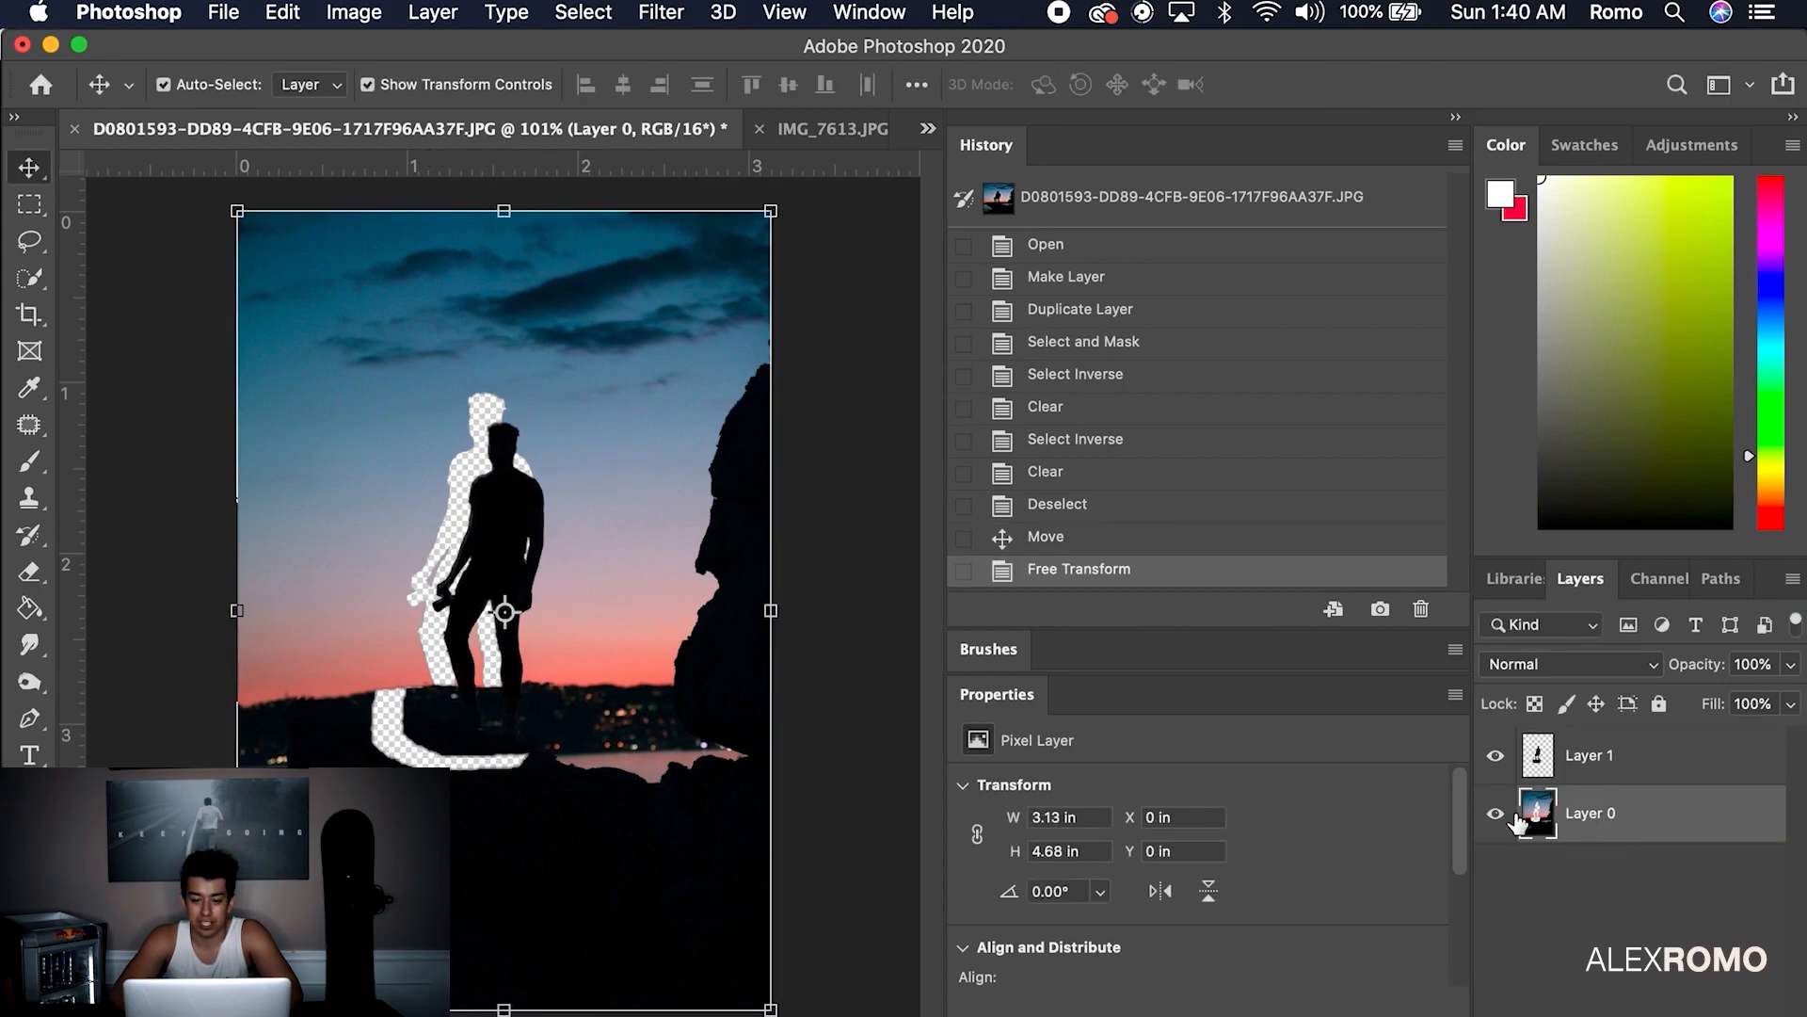
Hide Layer 1 and clone dark rock over the hole's left edge on Layer 0
{"action": "left_click", "coordinate": [1498, 756]}
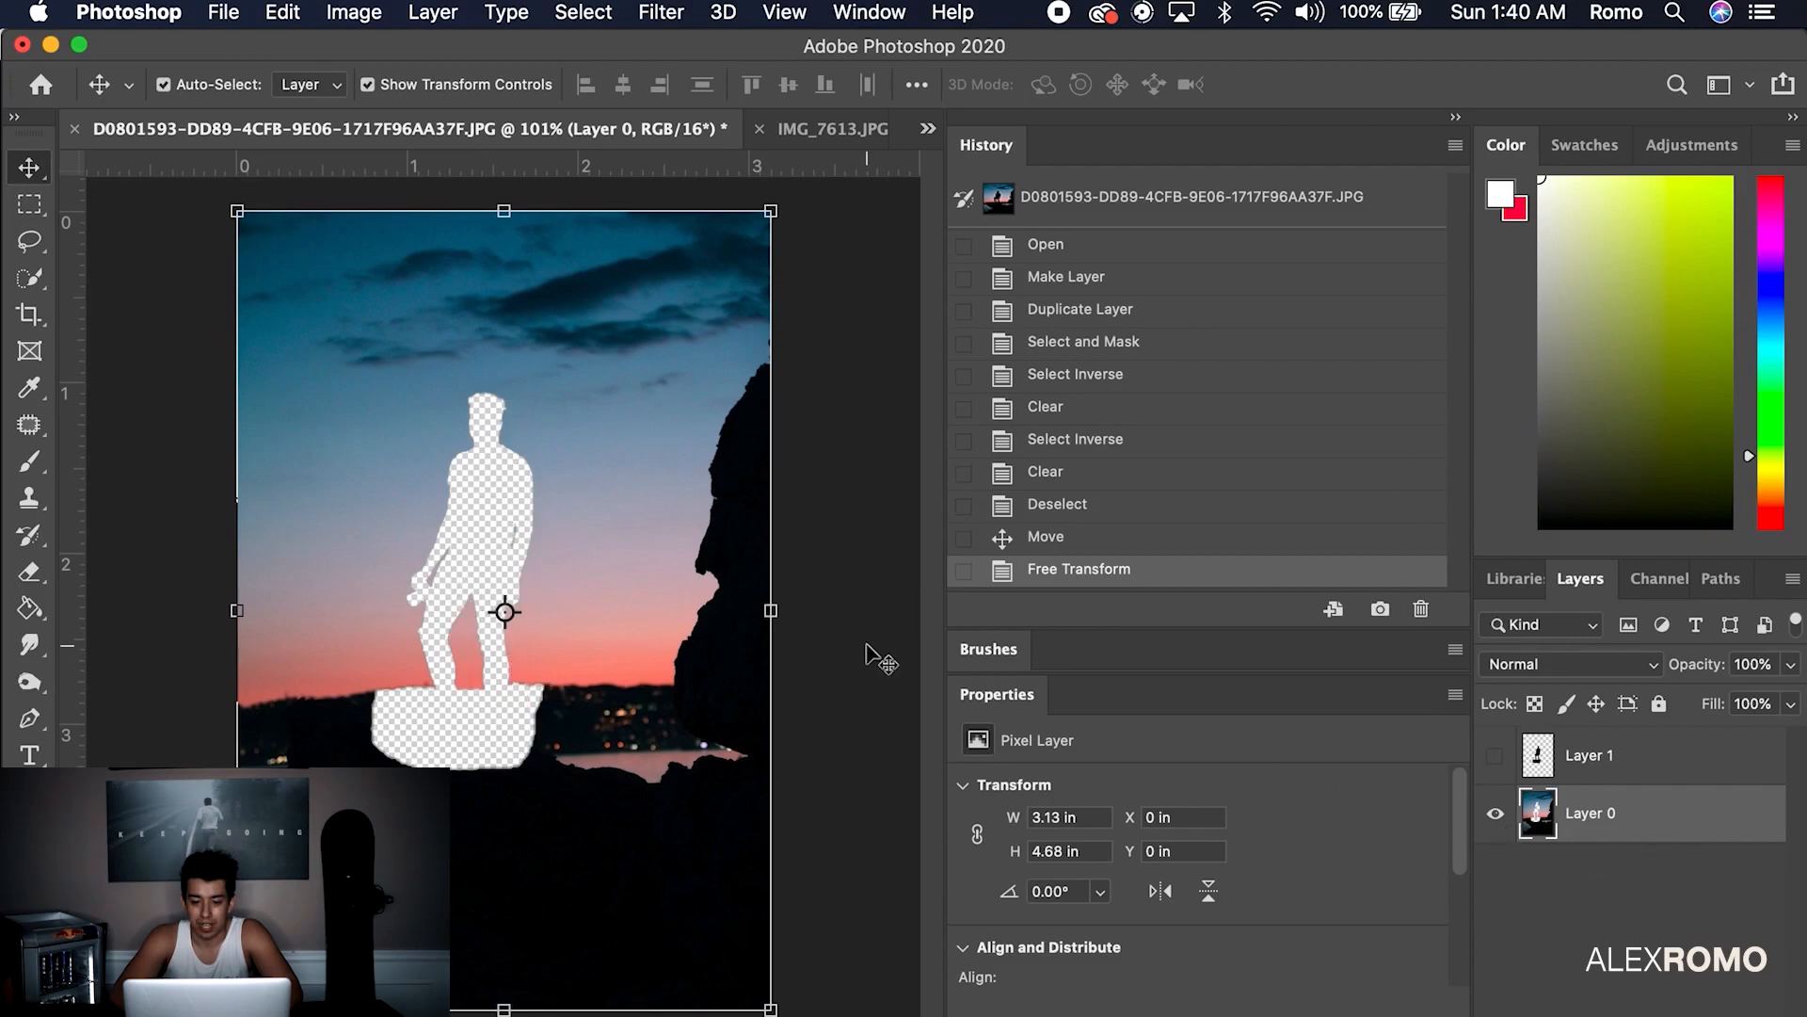
{"action": "left_click", "coordinate": [30, 497]}
{"action": "mouse_move", "coordinate": [349, 730]}
{"action": "left_mouse_down"}
{"action": "mouse_move", "coordinate": [463, 747]}
{"action": "mouse_move", "coordinate": [428, 743]}
{"action": "mouse_move", "coordinate": [461, 731]}
{"action": "mouse_move", "coordinate": [394, 734]}
{"action": "mouse_move", "coordinate": [433, 741]}
{"action": "mouse_move", "coordinate": [511, 700]}
{"action": "mouse_move", "coordinate": [491, 697]}
{"action": "mouse_move", "coordinate": [574, 718]}
{"action": "left_mouse_up"}
{"action": "left_click", "coordinate": [613, 713], "text": "alt"}
{"action": "key", "text": "super+z"}
Clone horizon texture and pink sky over the lower legs and a dark blotch
{"action": "mouse_move", "coordinate": [496, 675]}
{"action": "left_mouse_down"}
{"action": "mouse_move", "coordinate": [485, 696]}
{"action": "mouse_move", "coordinate": [421, 687]}
{"action": "left_mouse_up"}
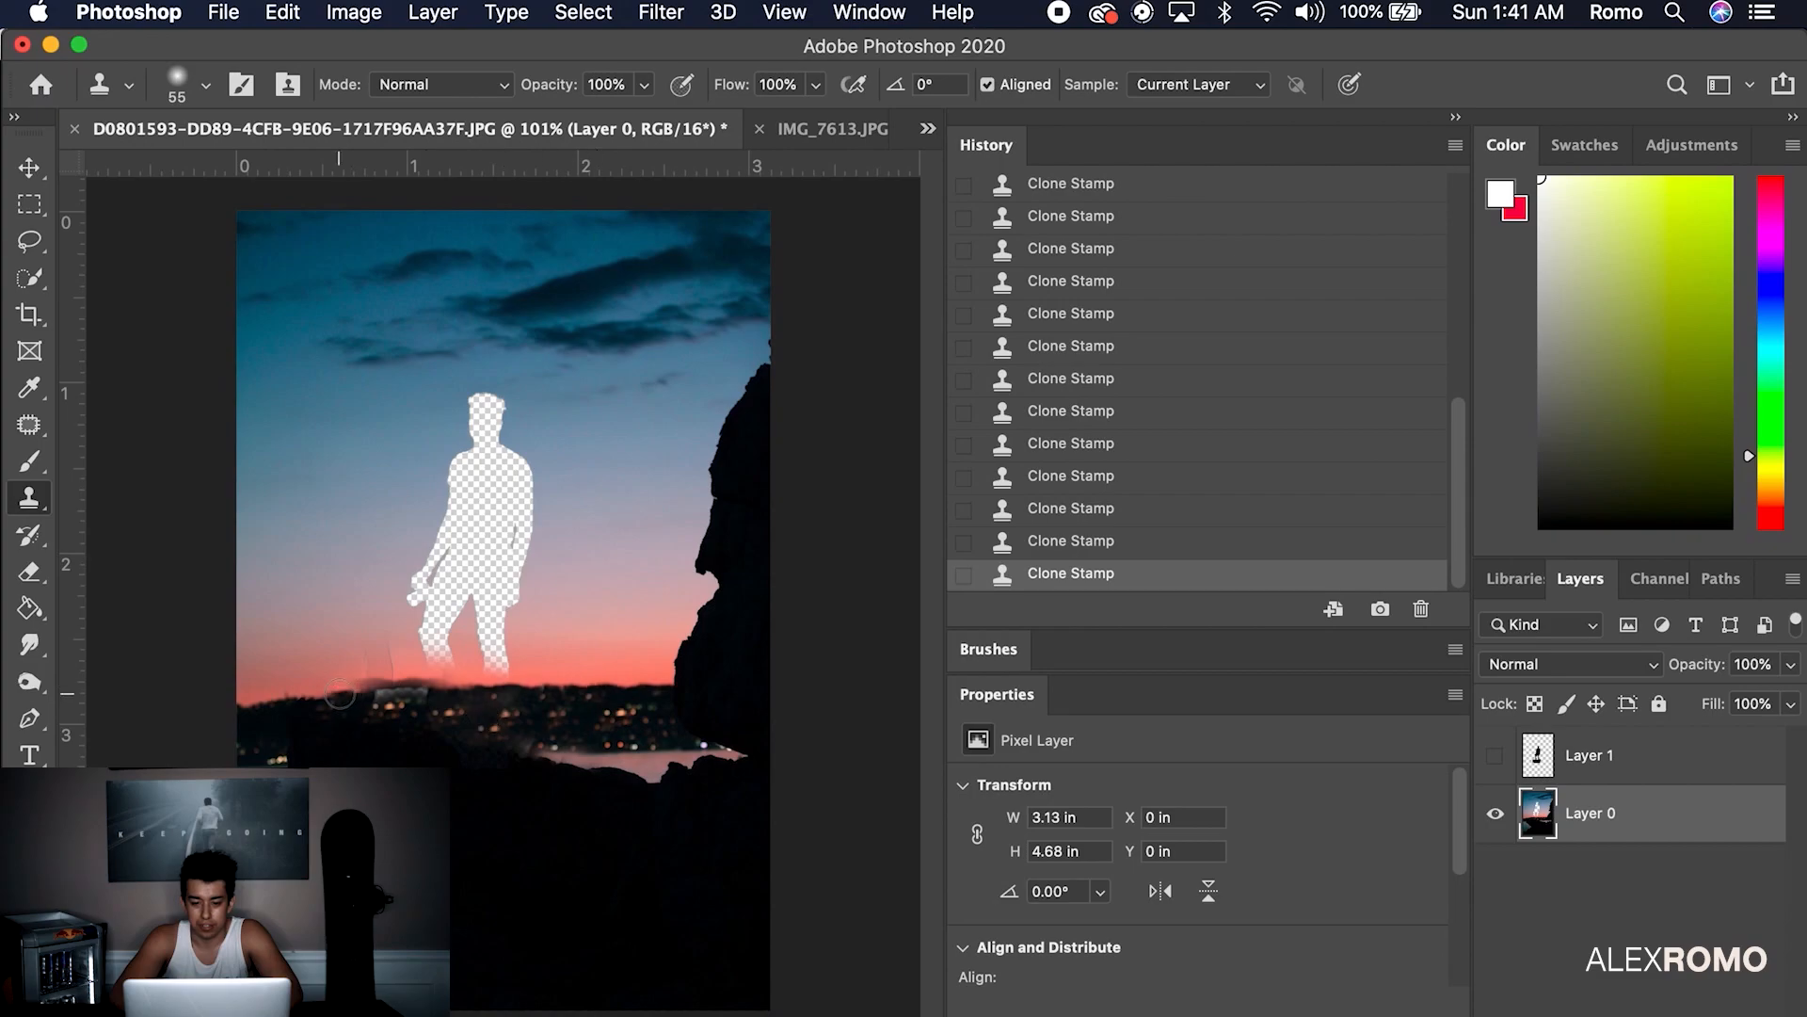
{"action": "left_click_drag", "start_coordinate": [357, 694], "coordinate": [397, 687]}
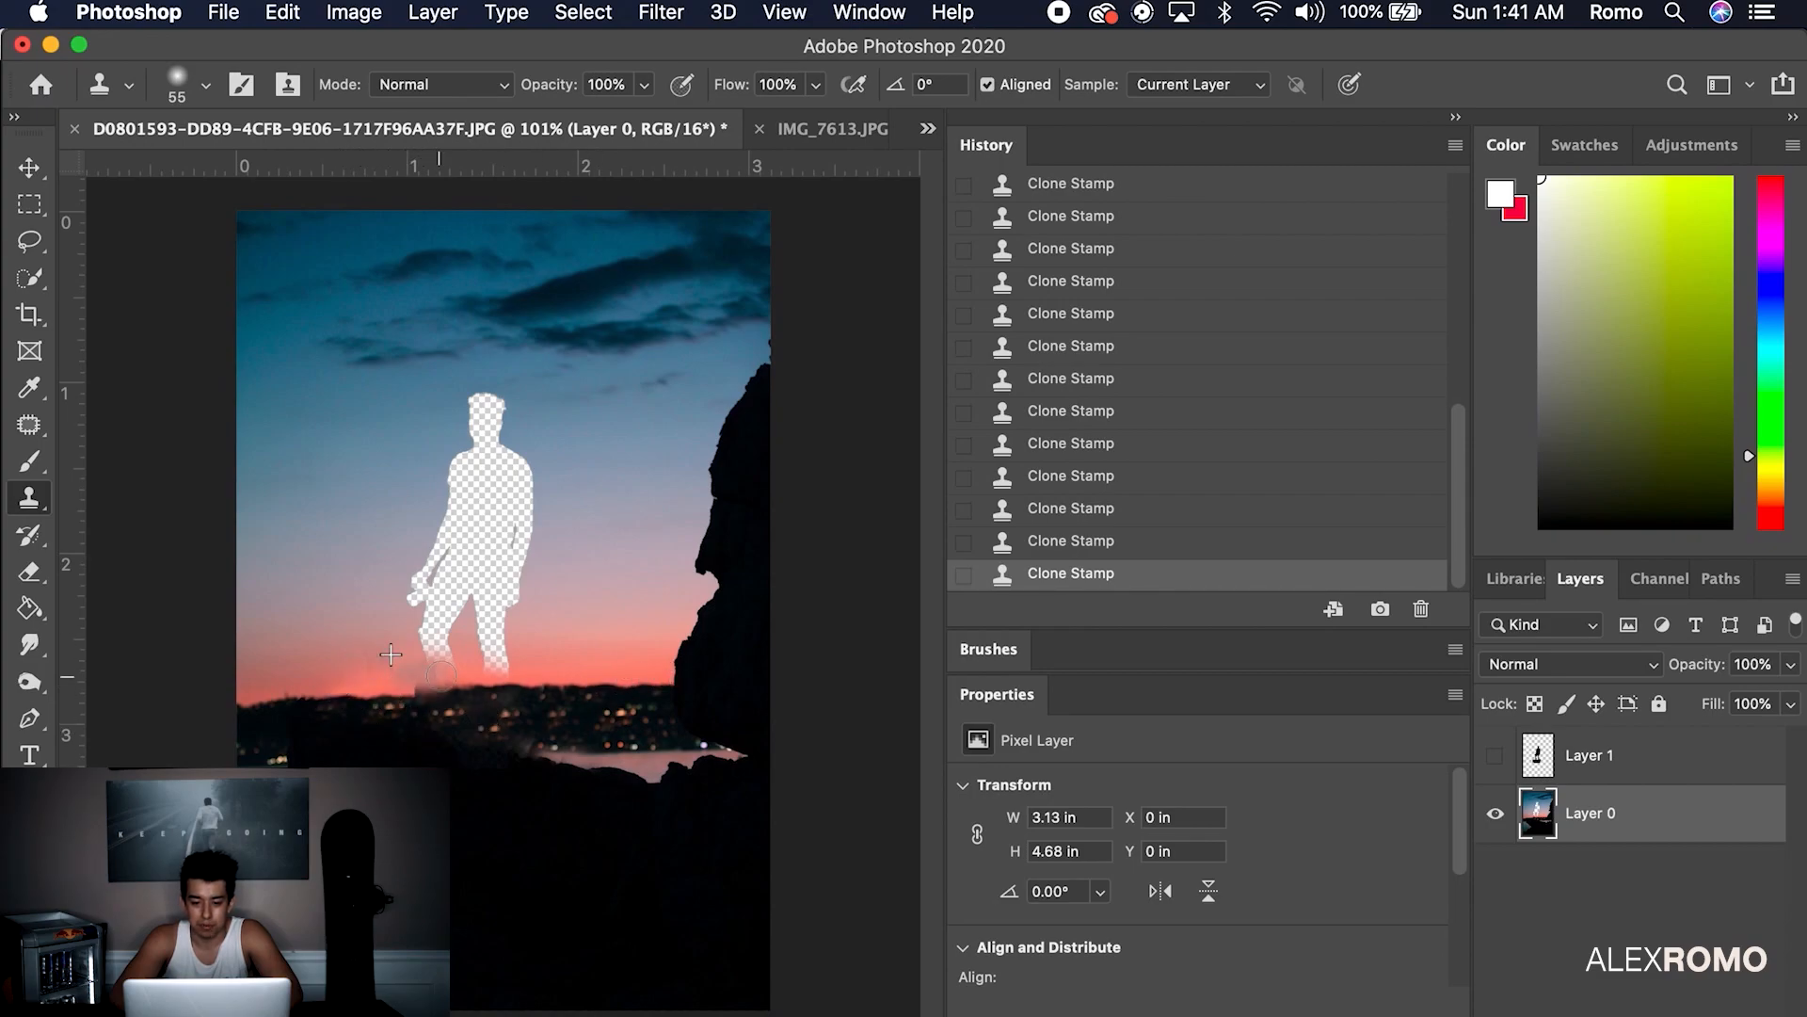
{"action": "left_click_drag", "start_coordinate": [368, 663], "coordinate": [385, 658]}
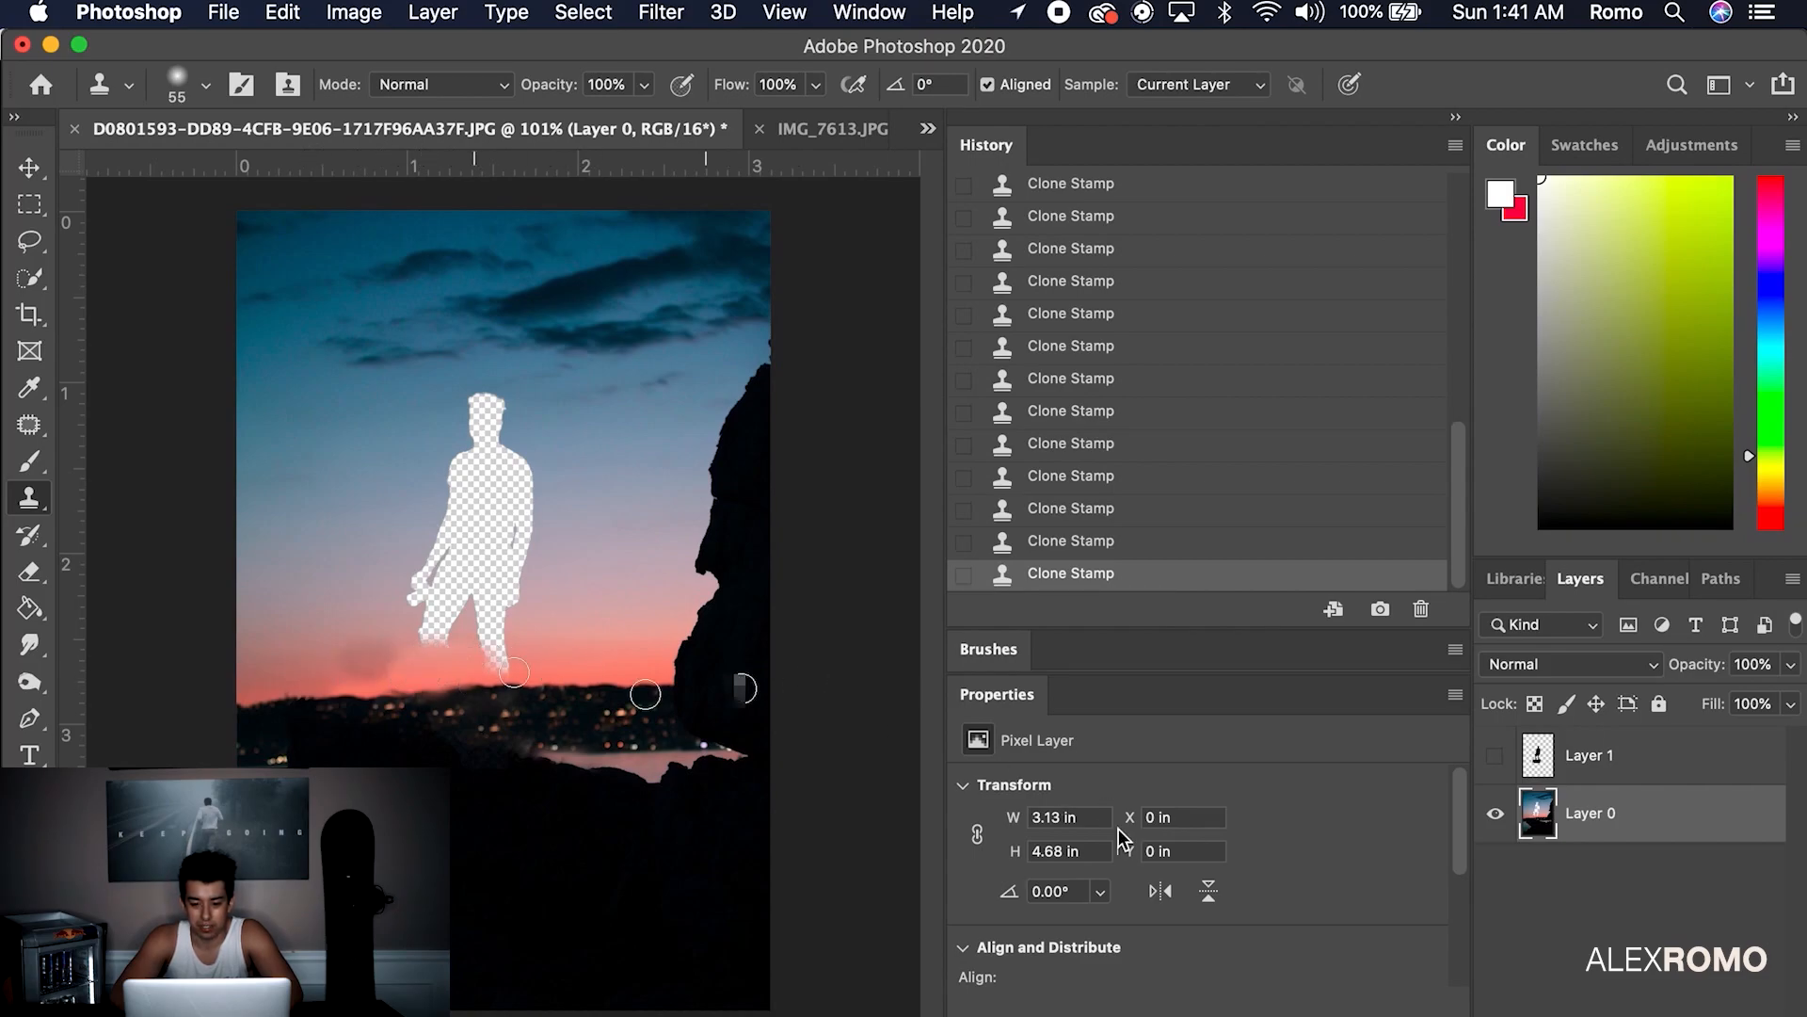
{"action": "left_click_drag", "start_coordinate": [396, 654], "coordinate": [356, 666]}
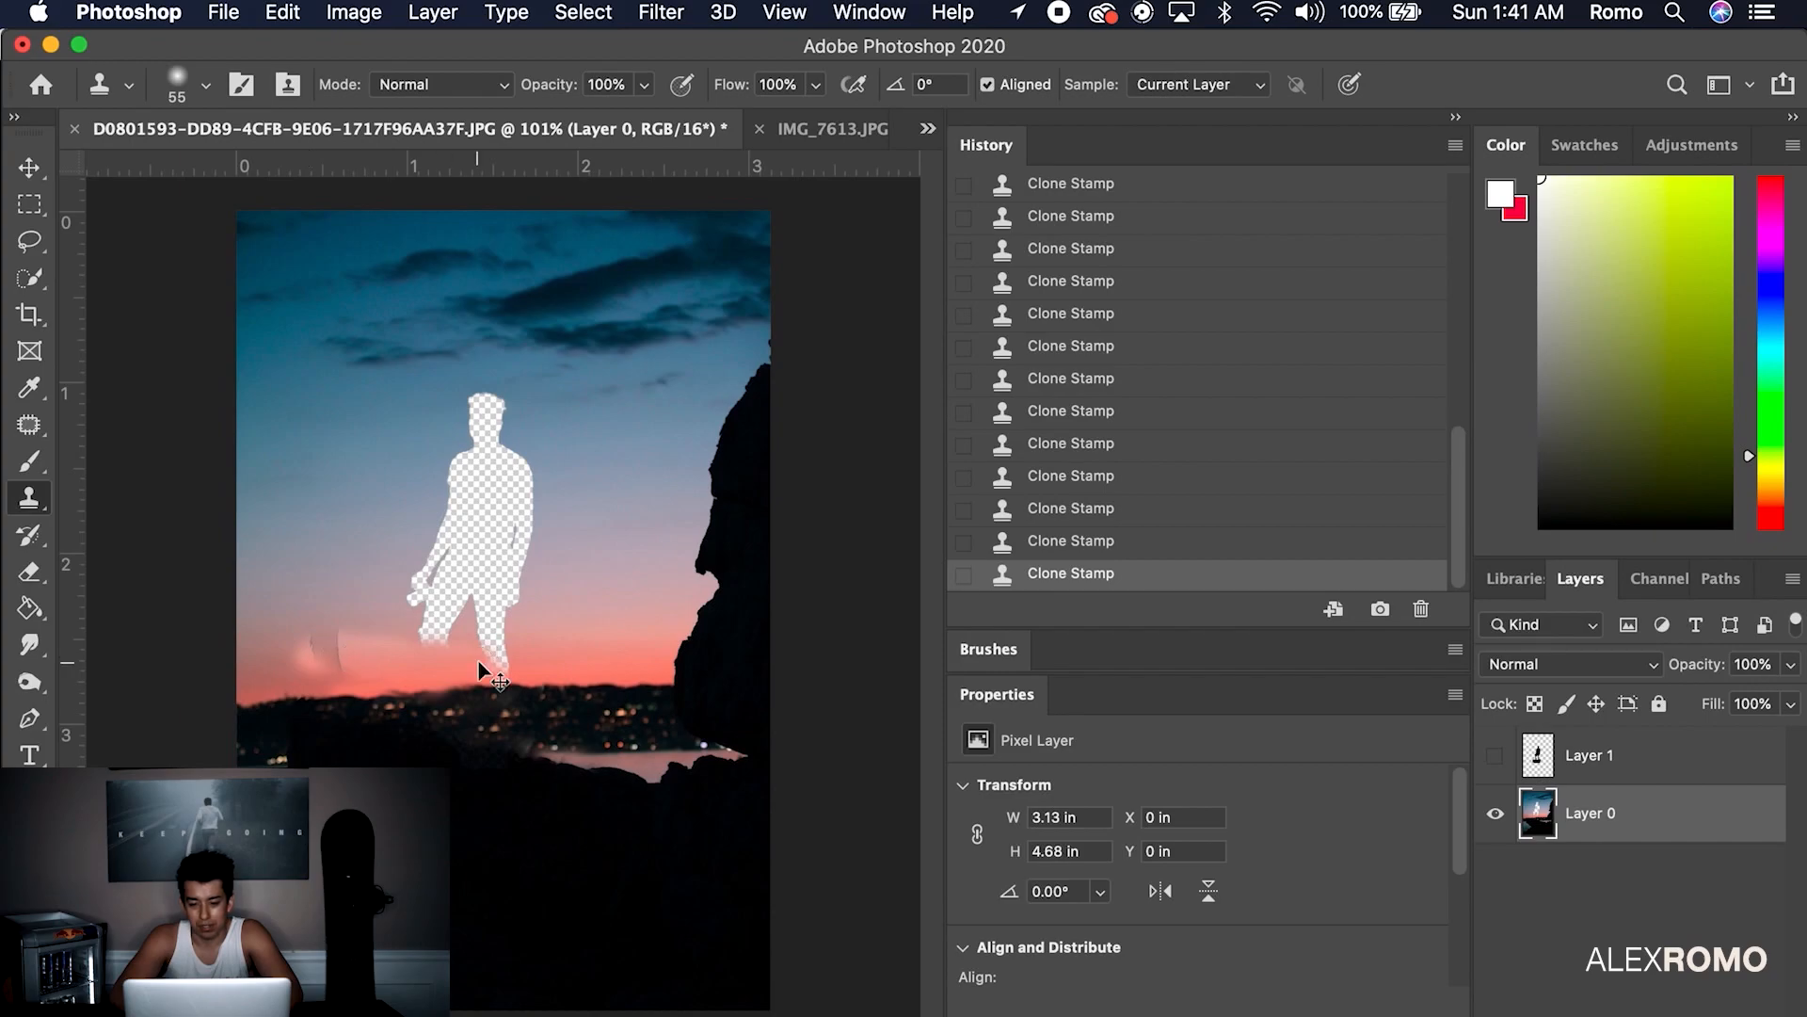
{"action": "key", "text": "super+z"}
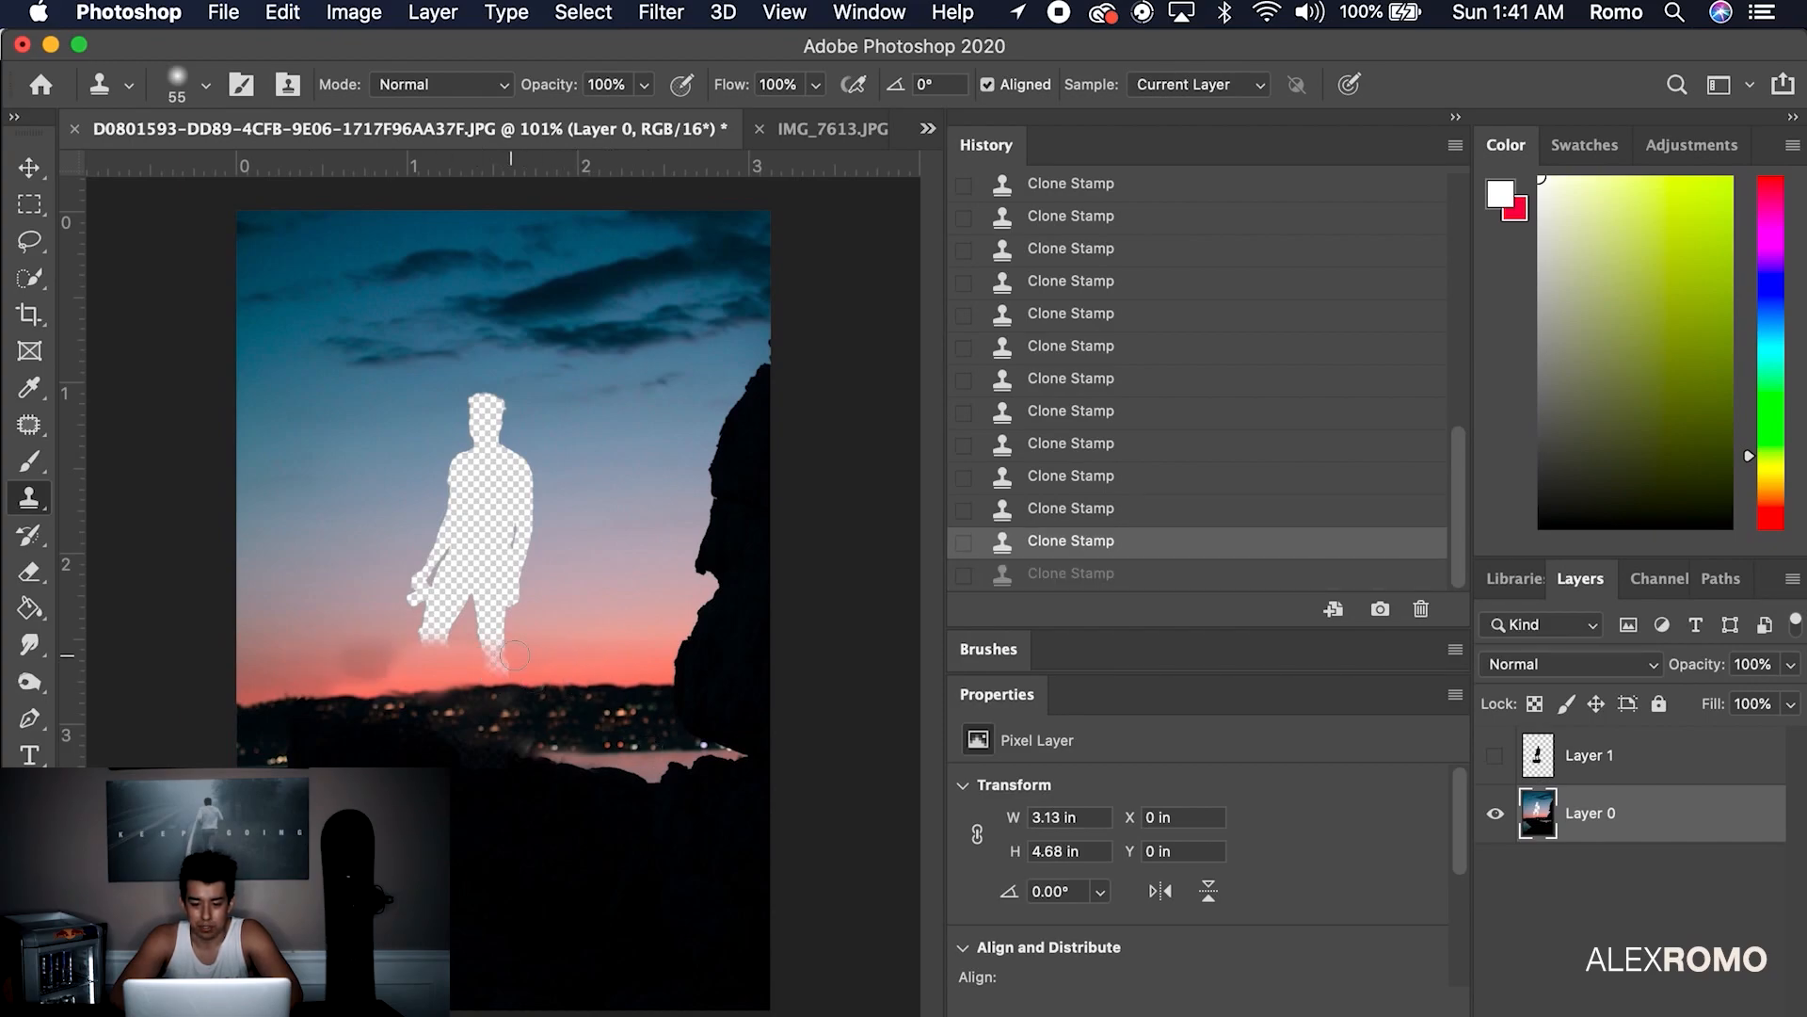
{"action": "key", "text": "super+shift+z"}
Patch the dark shore and water edge, and clone sky over the head area
{"action": "key", "text": "j"}
{"action": "mouse_move", "coordinate": [508, 712]}
{"action": "left_mouse_down"}
{"action": "mouse_move", "coordinate": [547, 722]}
{"action": "mouse_move", "coordinate": [468, 764]}
{"action": "mouse_move", "coordinate": [555, 713]}
{"action": "mouse_move", "coordinate": [496, 803]}
{"action": "left_mouse_up"}
{"action": "key", "text": "super+d"}
{"action": "mouse_move", "coordinate": [610, 755]}
{"action": "left_mouse_down"}
{"action": "mouse_move", "coordinate": [550, 767]}
{"action": "mouse_move", "coordinate": [607, 766]}
{"action": "mouse_move", "coordinate": [638, 738]}
{"action": "left_mouse_up"}
{"action": "key", "text": "super+d"}
{"action": "mouse_move", "coordinate": [485, 406]}
{"action": "left_mouse_down"}
{"action": "mouse_move", "coordinate": [495, 448]}
{"action": "mouse_move", "coordinate": [486, 405]}
{"action": "left_mouse_up"}
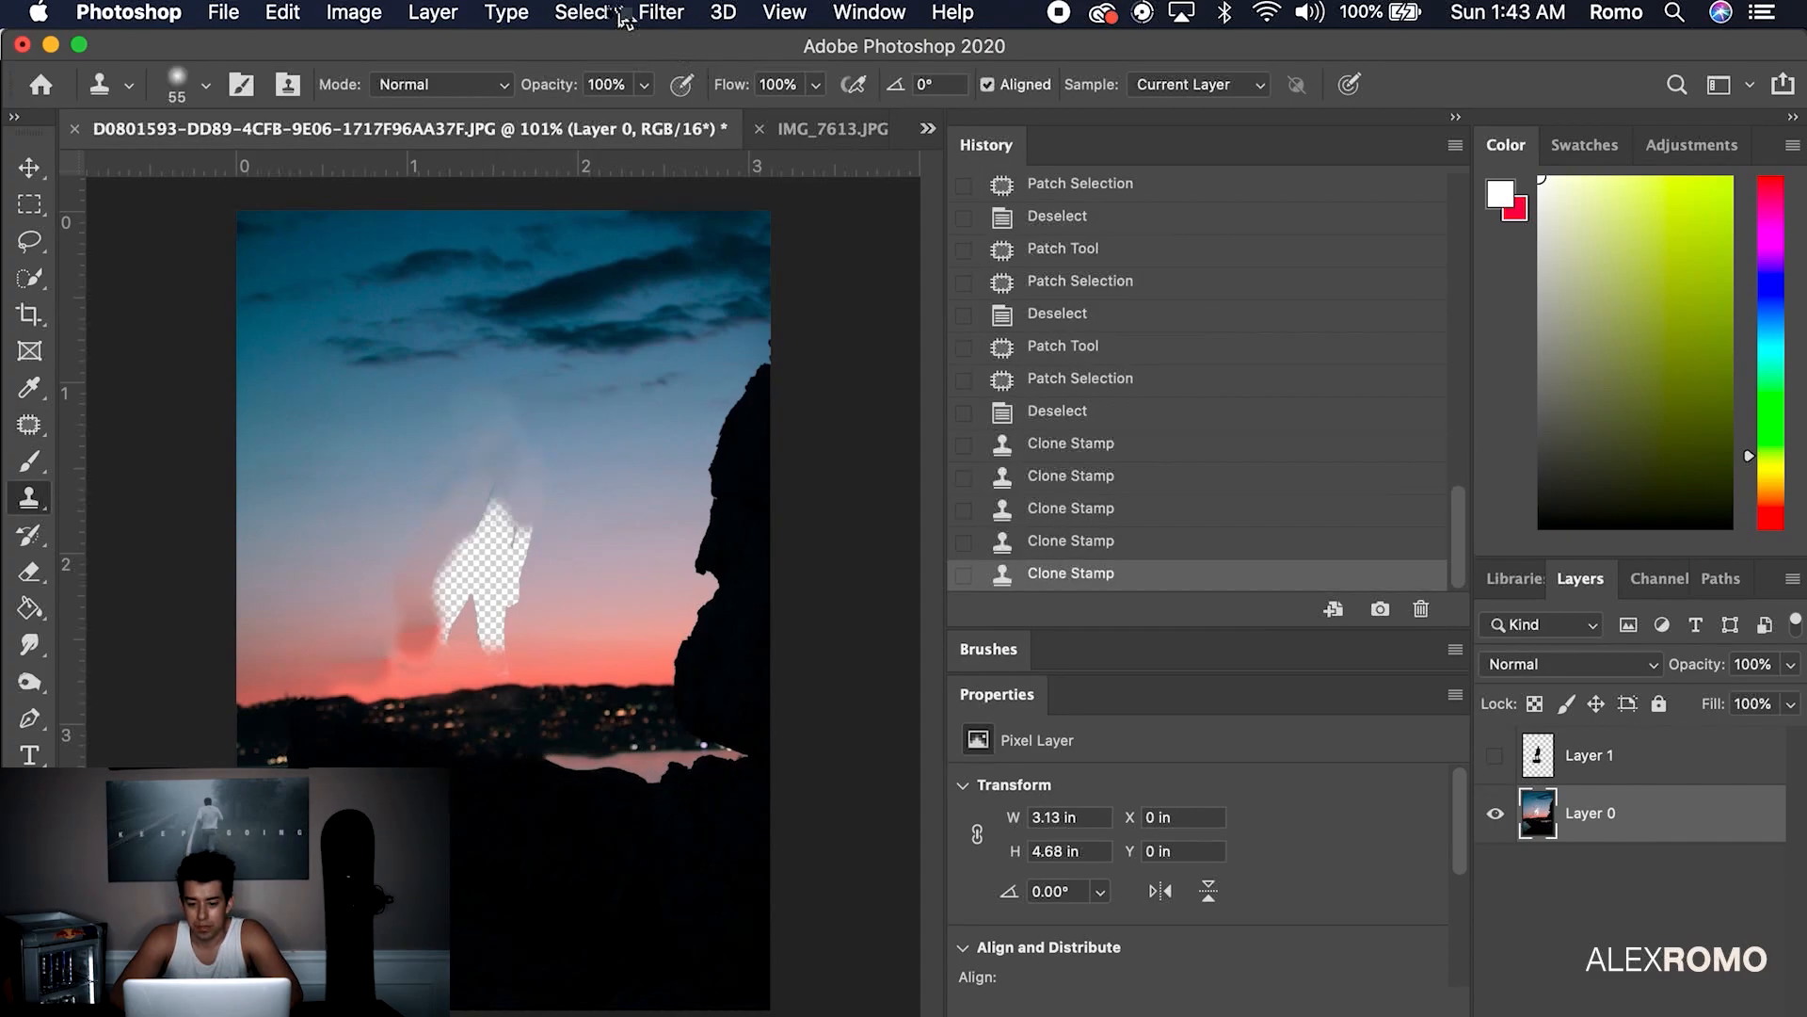
{"action": "left_click", "coordinate": [583, 12]}
{"action": "left_click", "coordinate": [731, 390]}
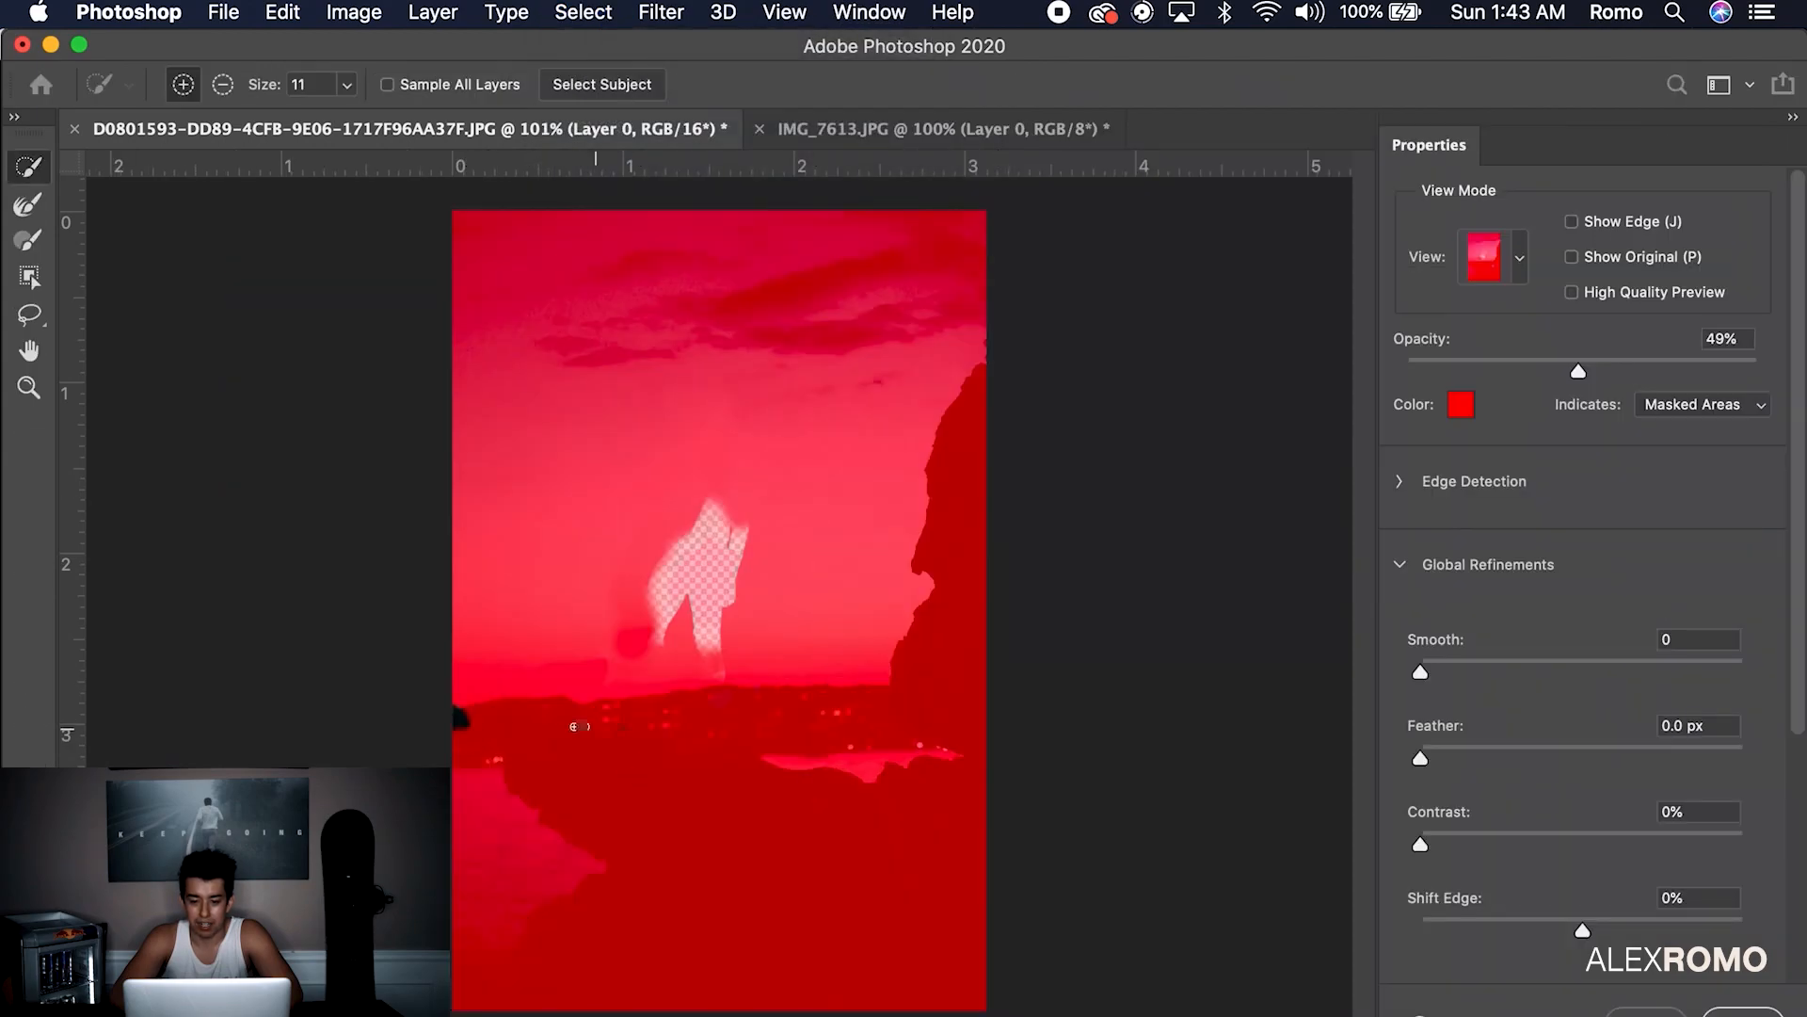
Refine the sky selection's soft edges along the silhouettes and apply it
{"action": "left_click", "coordinate": [29, 204]}
{"action": "scroll", "coordinate": [653, 781], "scroll_direction": "up", "scroll_amount": 10}
{"action": "scroll", "coordinate": [654, 787], "scroll_direction": "right", "scroll_amount": 4}
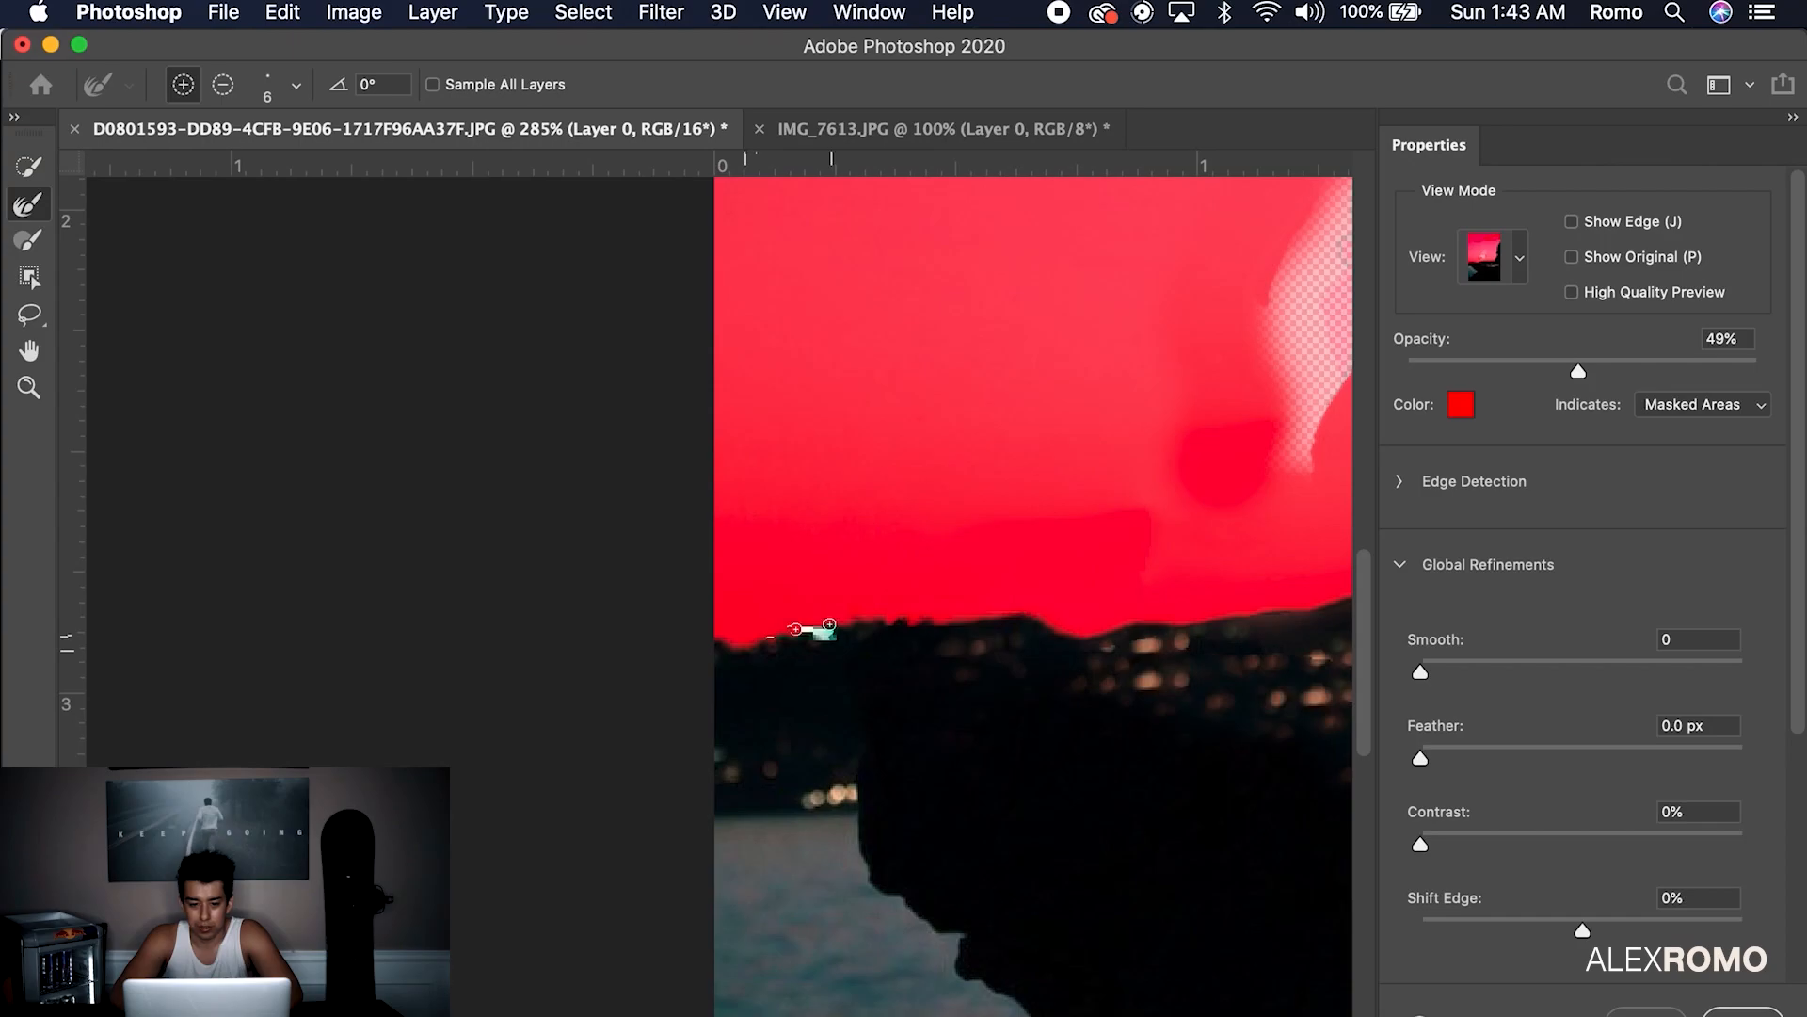
{"action": "scroll", "coordinate": [983, 625], "scroll_direction": "right", "scroll_amount": 8}
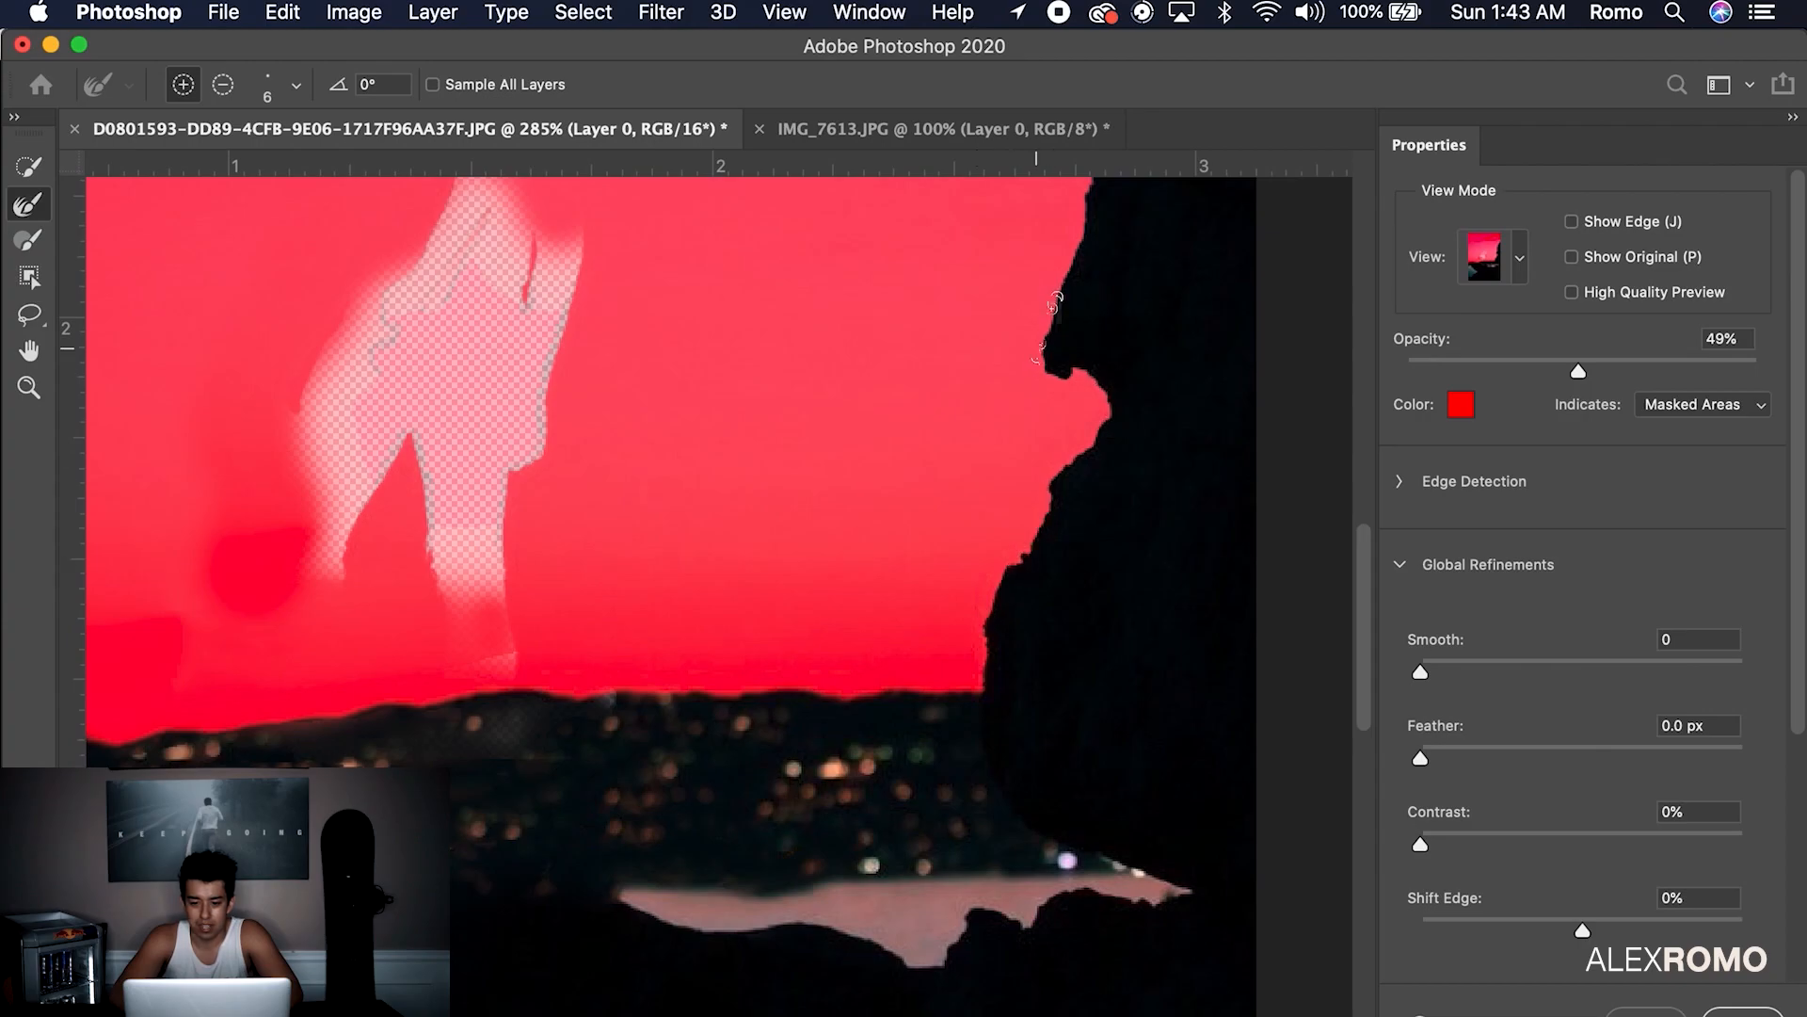
{"action": "scroll", "coordinate": [1057, 297], "scroll_direction": "up", "scroll_amount": 5}
{"action": "scroll", "coordinate": [1058, 297], "scroll_direction": "right", "scroll_amount": 1}
{"action": "scroll", "coordinate": [1054, 280], "scroll_direction": "up", "scroll_amount": 4}
{"action": "scroll", "coordinate": [1054, 279], "scroll_direction": "right", "scroll_amount": 1}
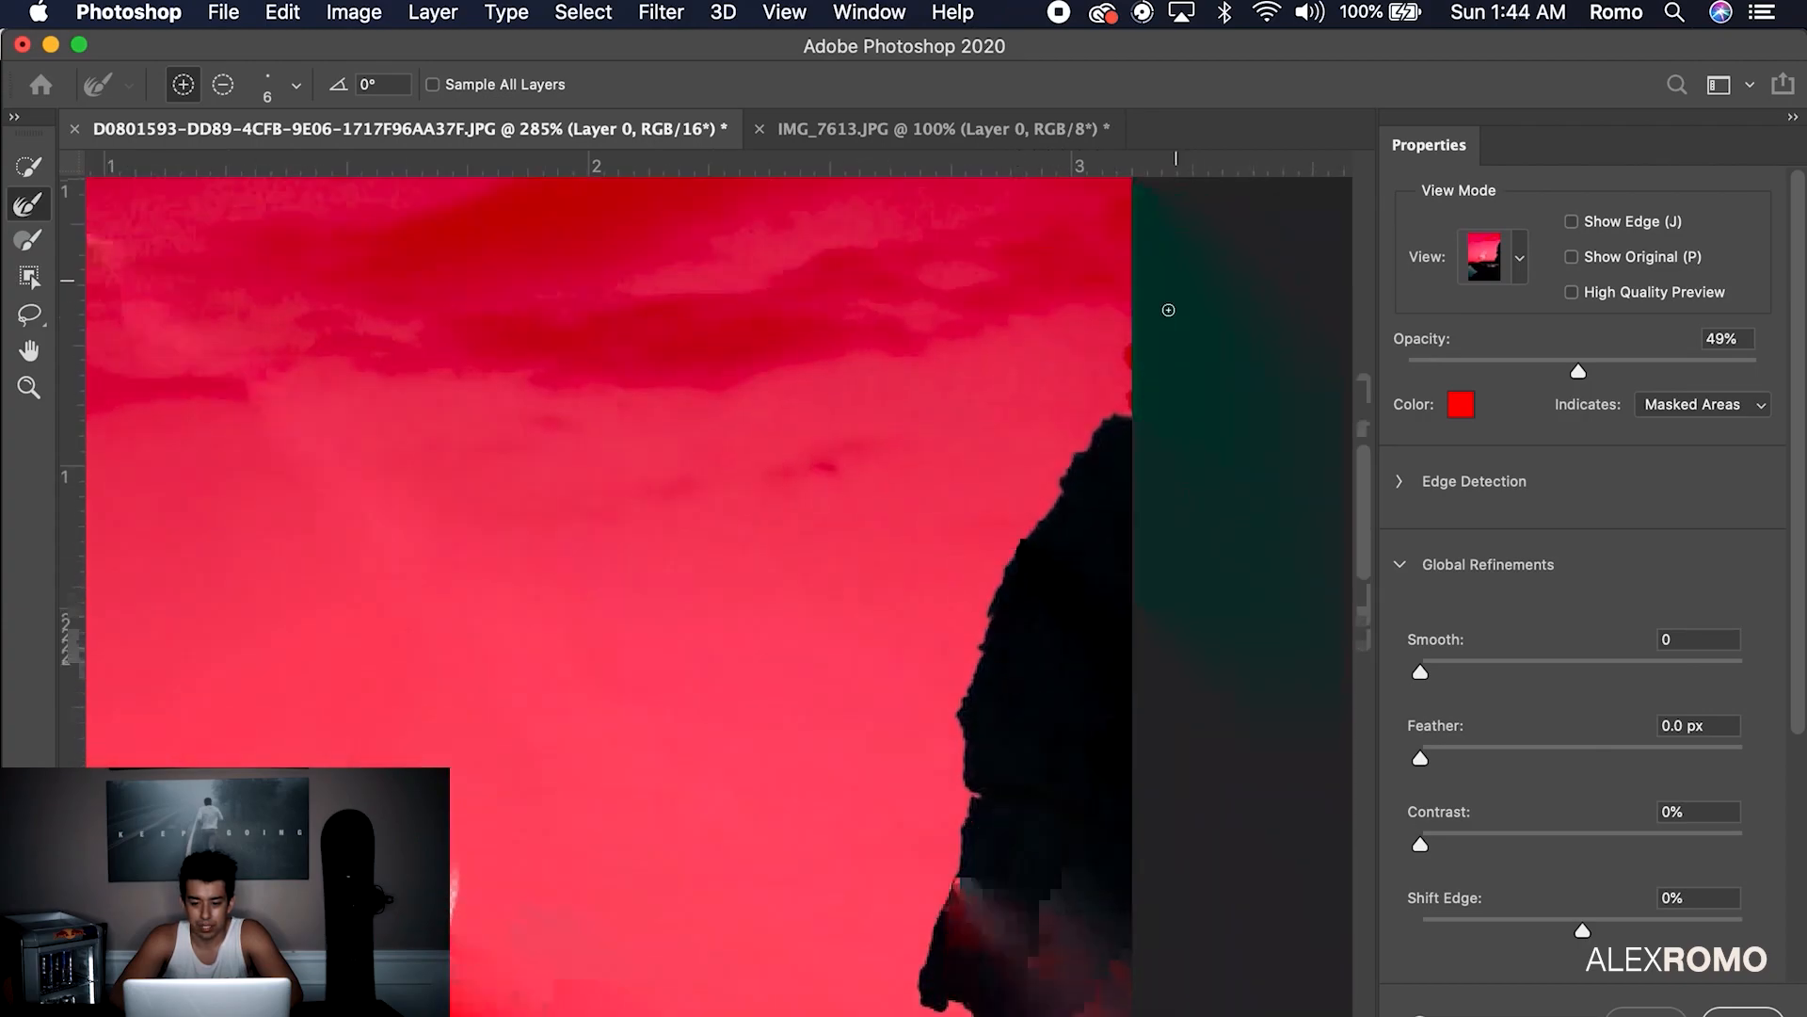
{"action": "key", "text": "Return"}
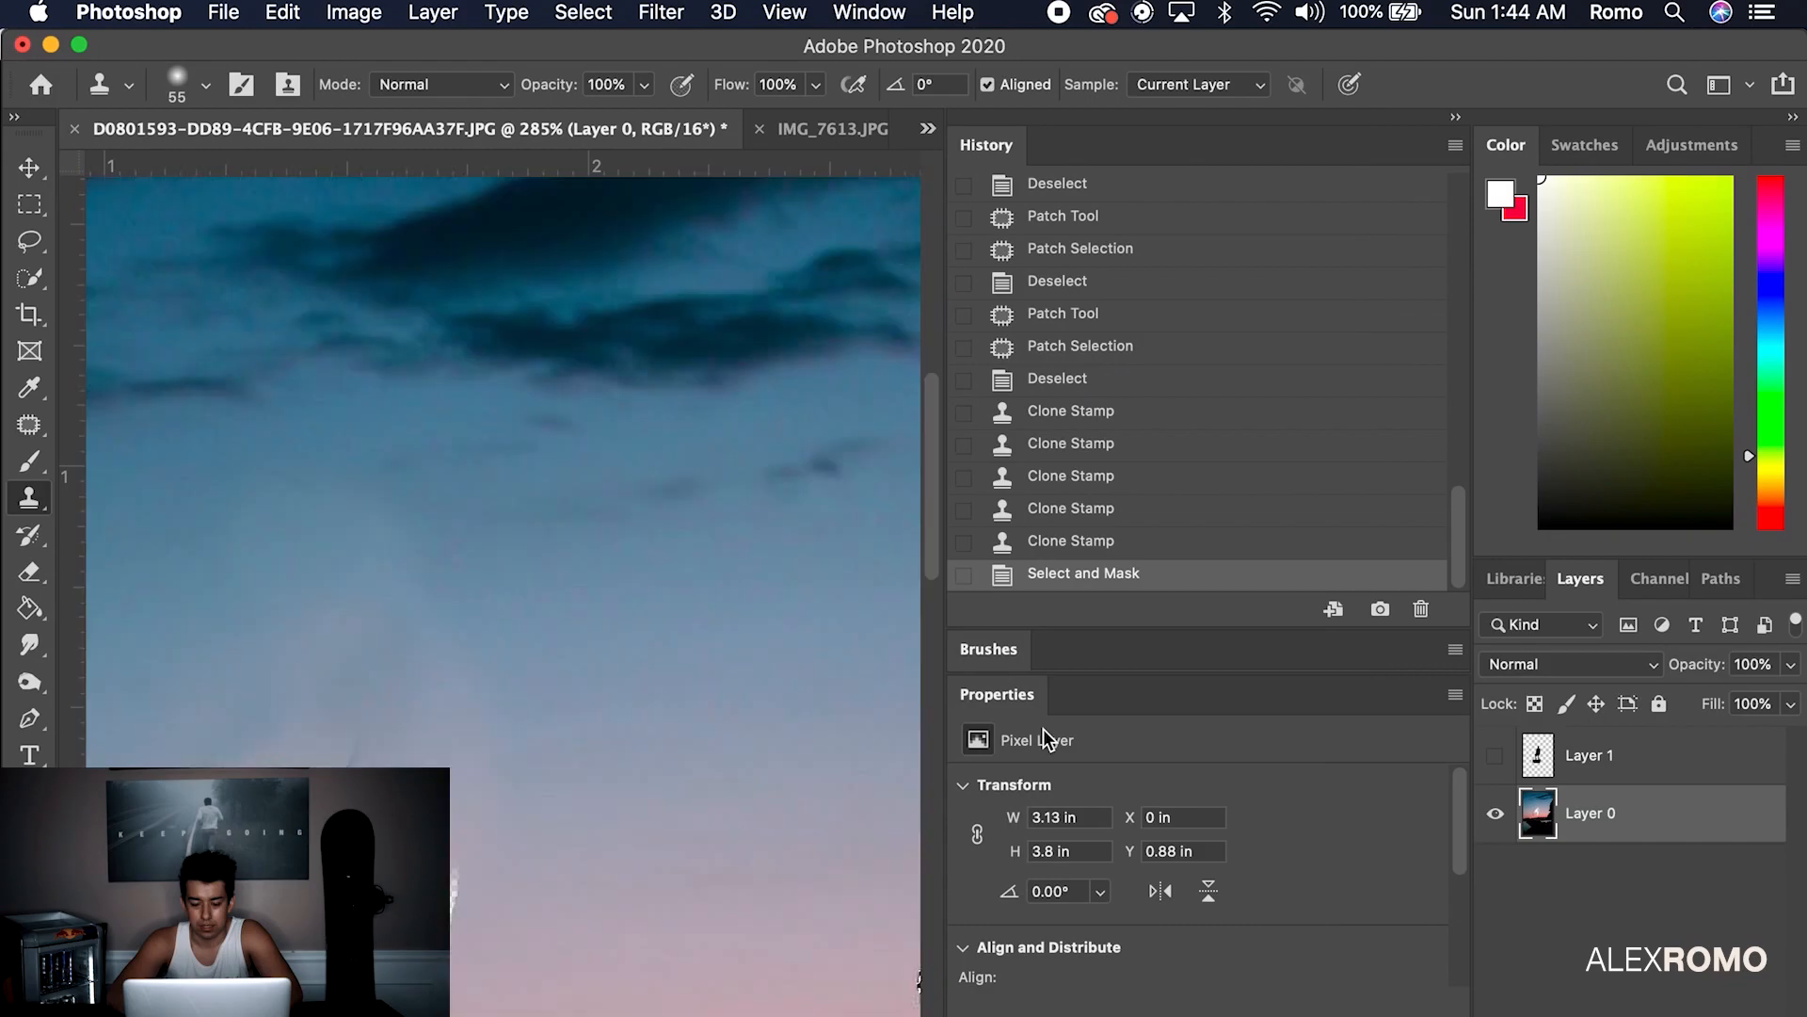
{"action": "scroll", "coordinate": [606, 727], "scroll_direction": "down", "scroll_amount": 5}
{"action": "scroll", "coordinate": [605, 723], "scroll_direction": "down", "scroll_amount": 2}
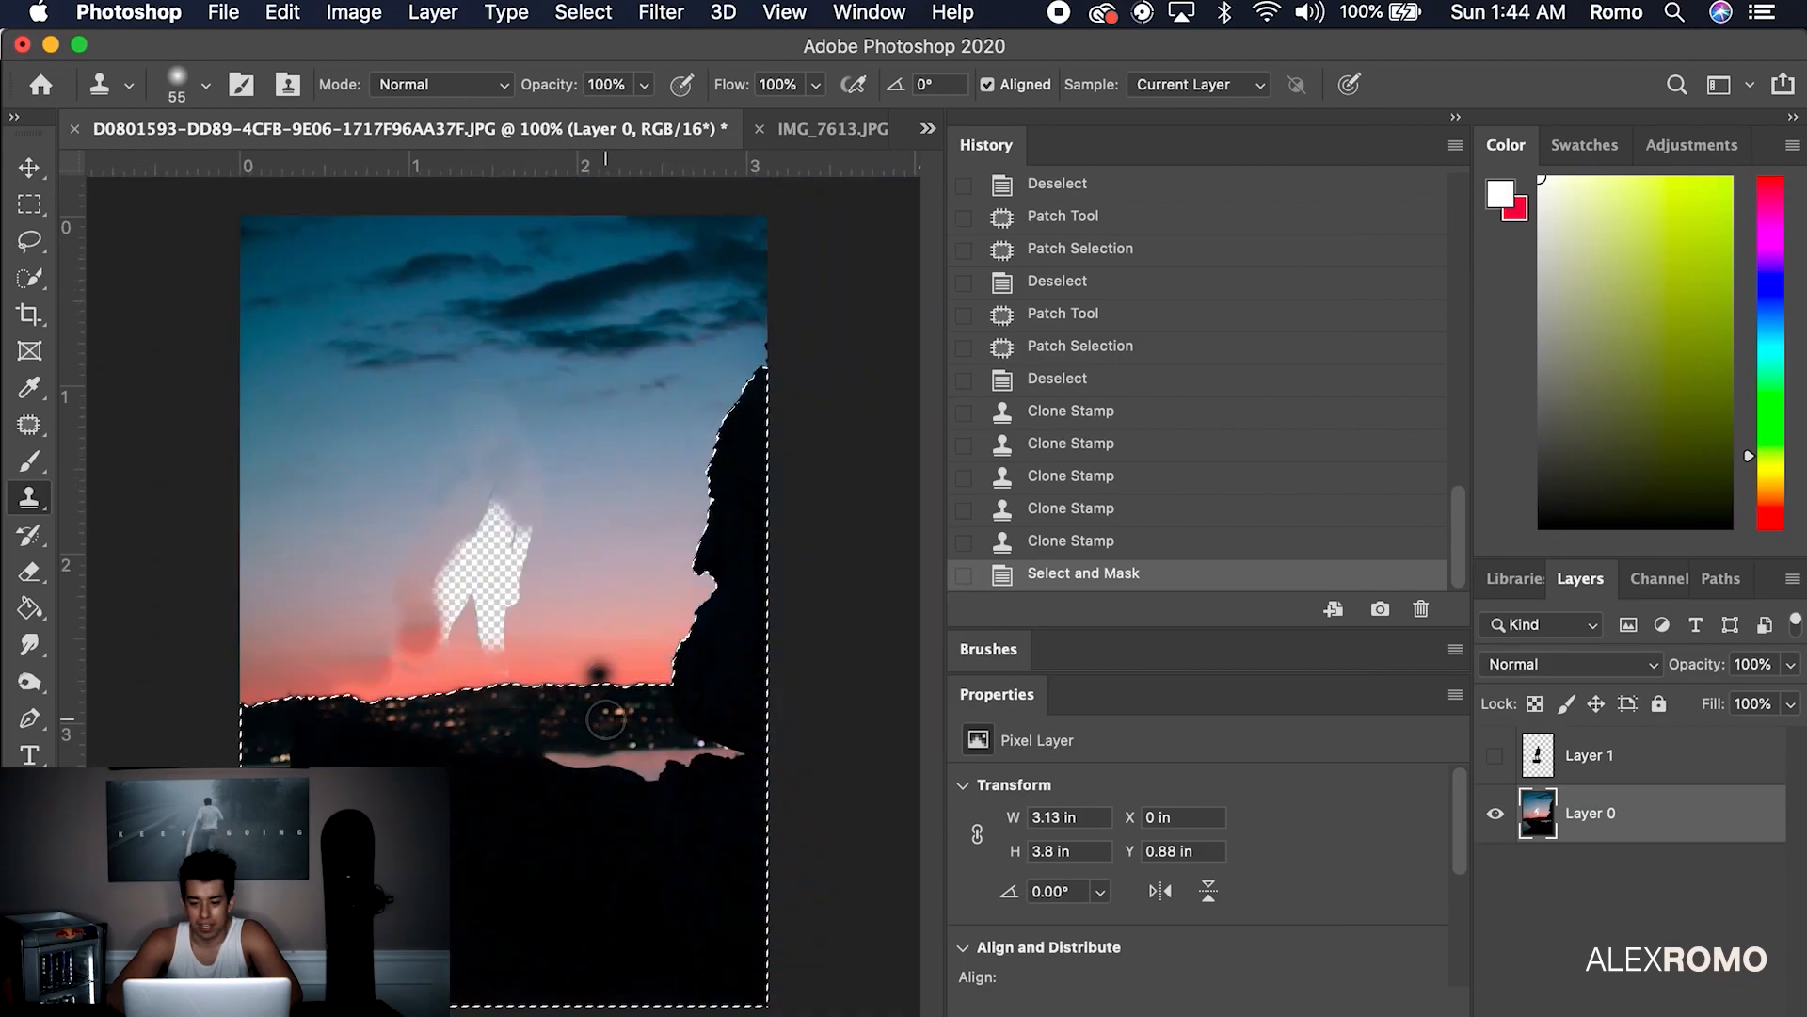
Add a layer mask to Layer 0 making the sky transparent, and show Layer 1
{"action": "left_click", "coordinate": [583, 12]}
{"action": "left_click", "coordinate": [1320, 725]}
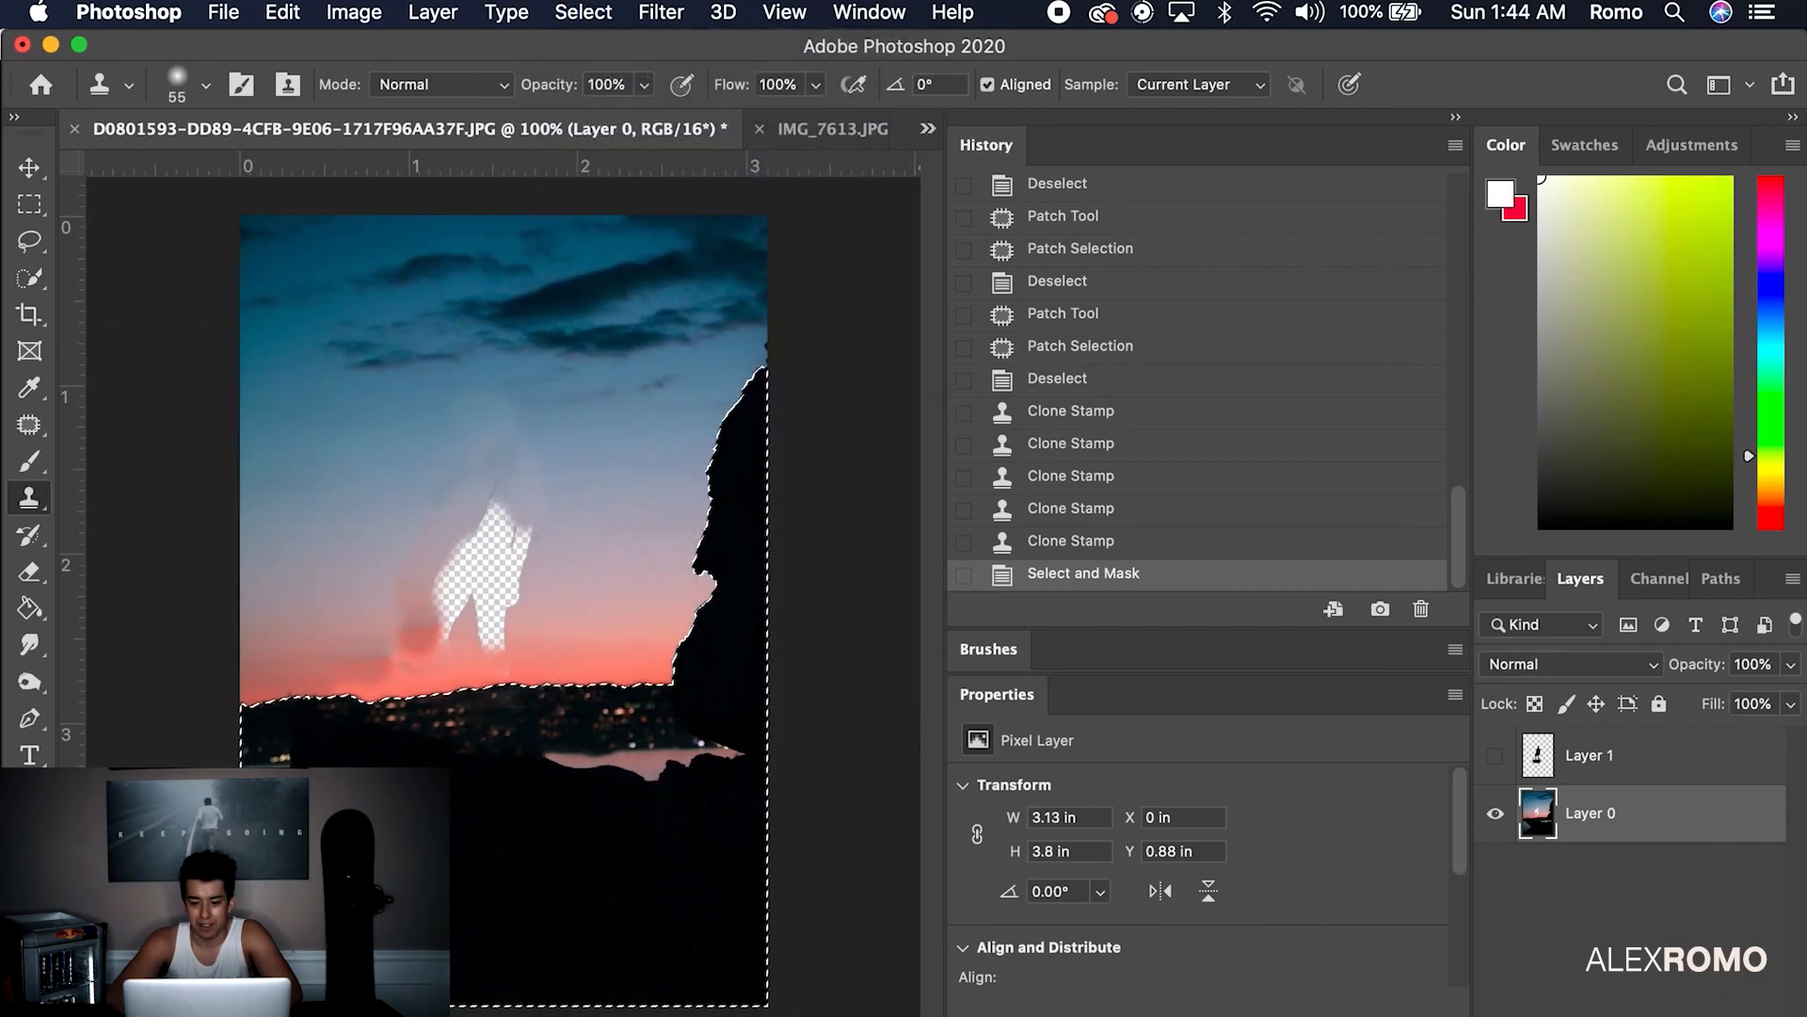
{"action": "left_click", "coordinate": [1596, 1015]}
{"action": "left_click", "coordinate": [1495, 755]}
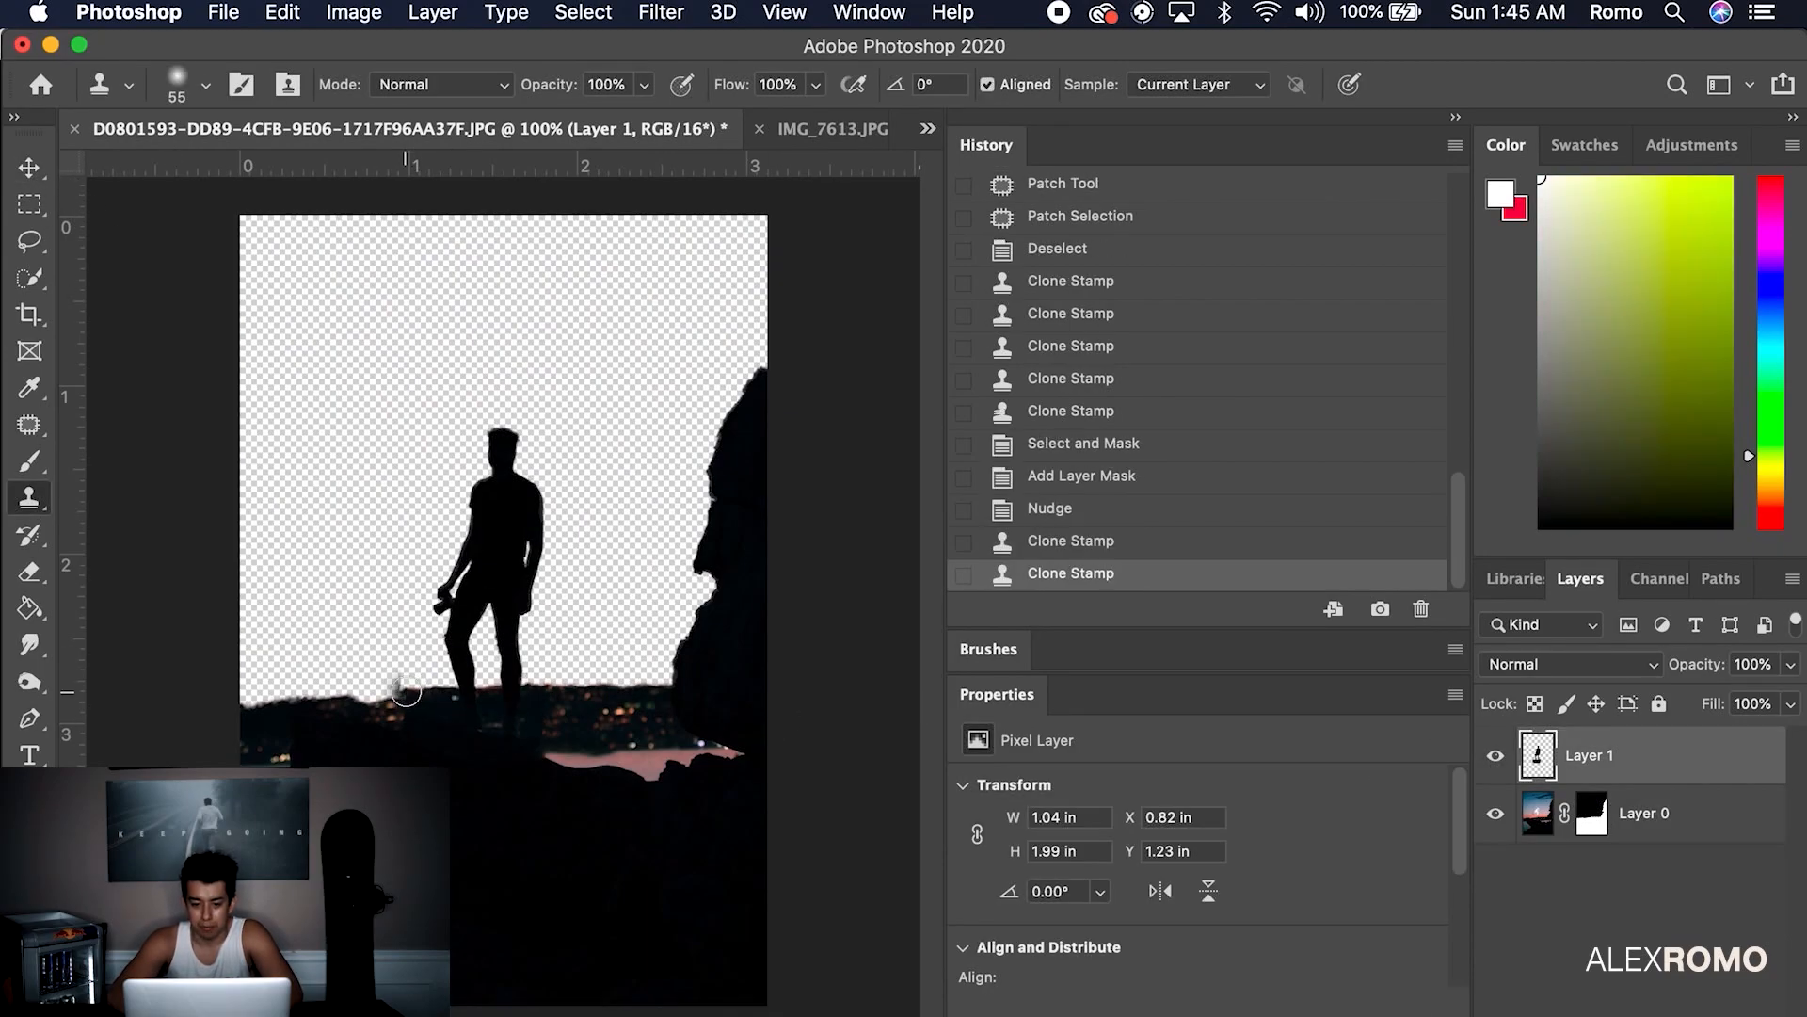
Touch up the figure's feet with a few cloned pixels
{"action": "key", "text": "super+z"}
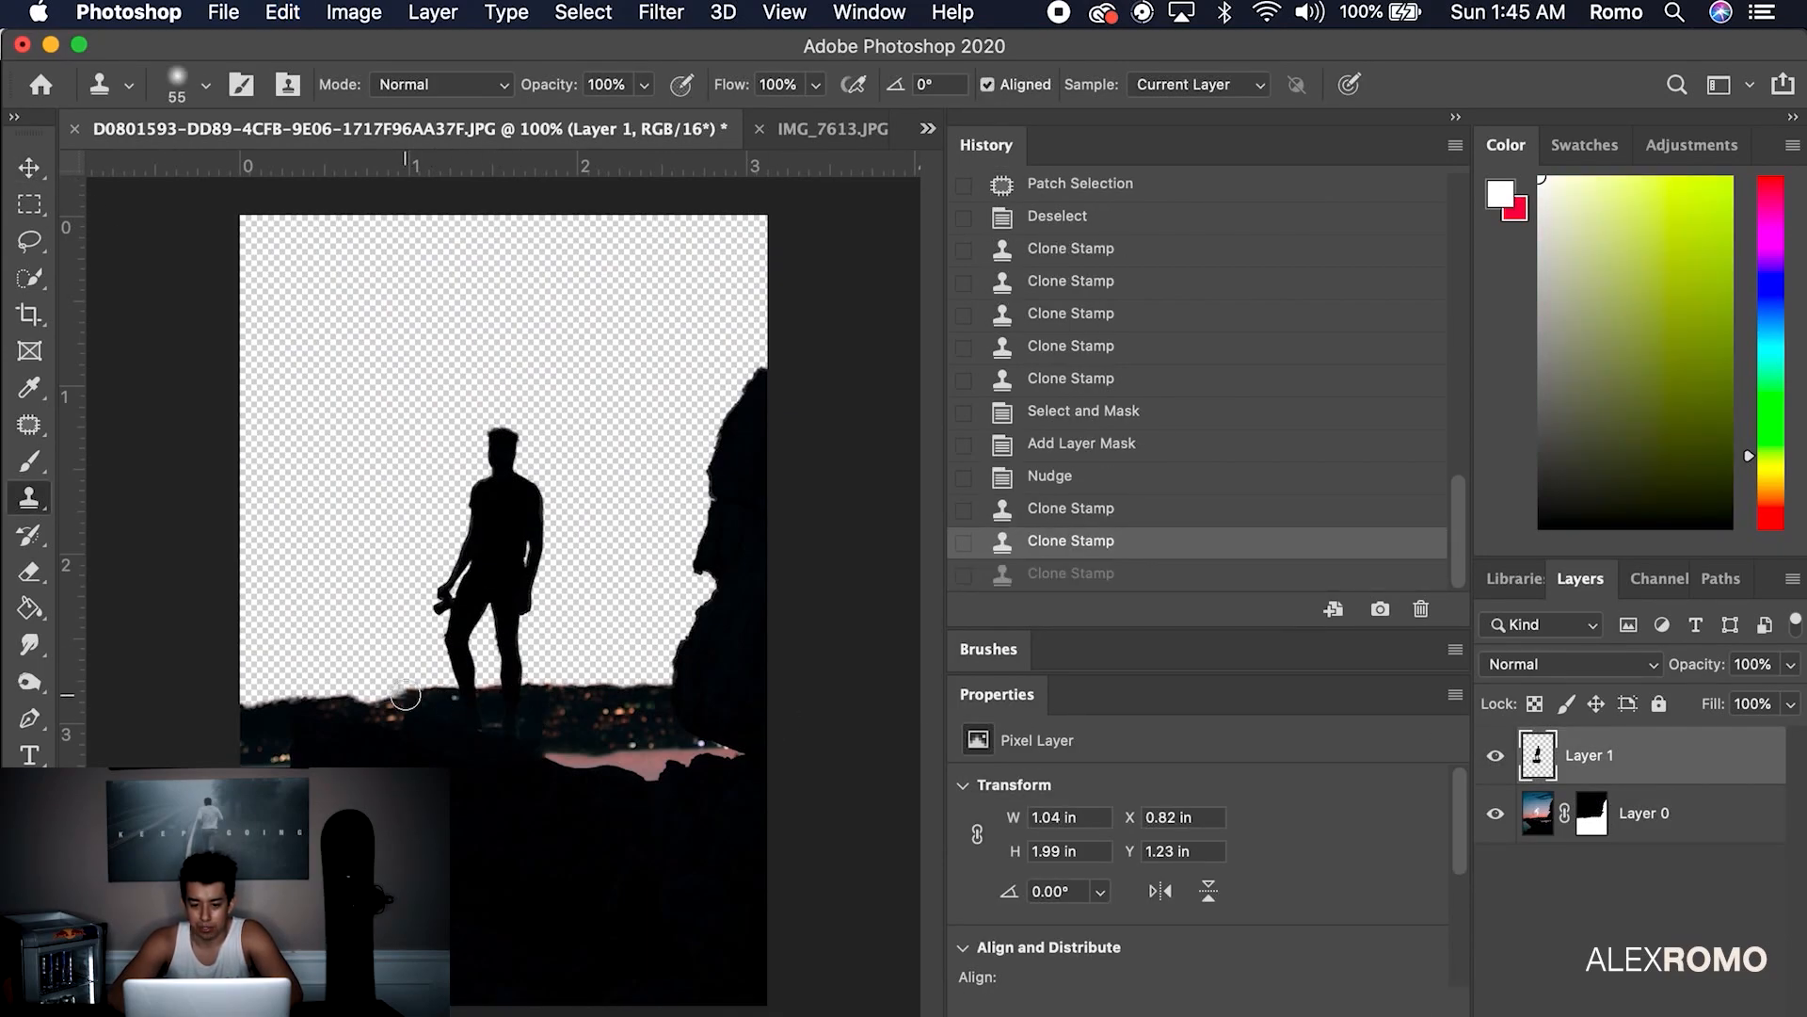
{"action": "left_click", "coordinate": [404, 697]}
{"action": "left_click", "coordinate": [408, 695]}
{"action": "left_click", "coordinate": [419, 692]}
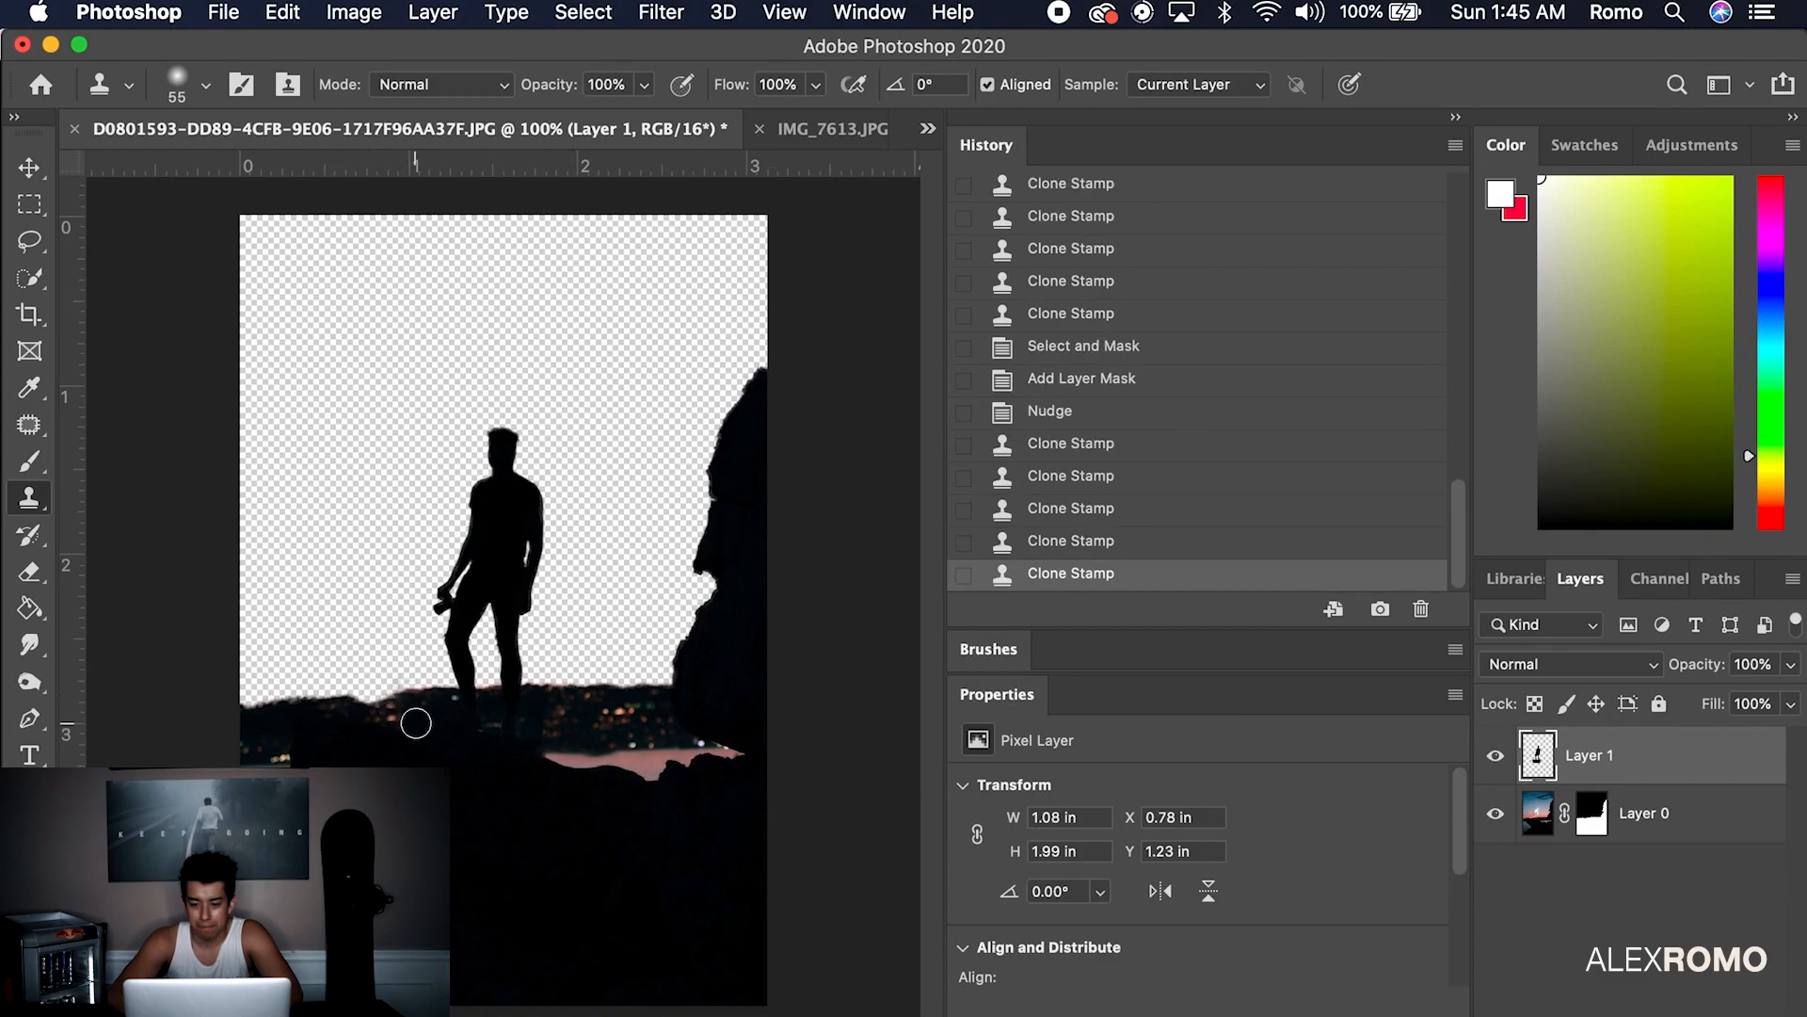
{"action": "scroll", "coordinate": [416, 723], "scroll_direction": "down", "scroll_amount": 3}
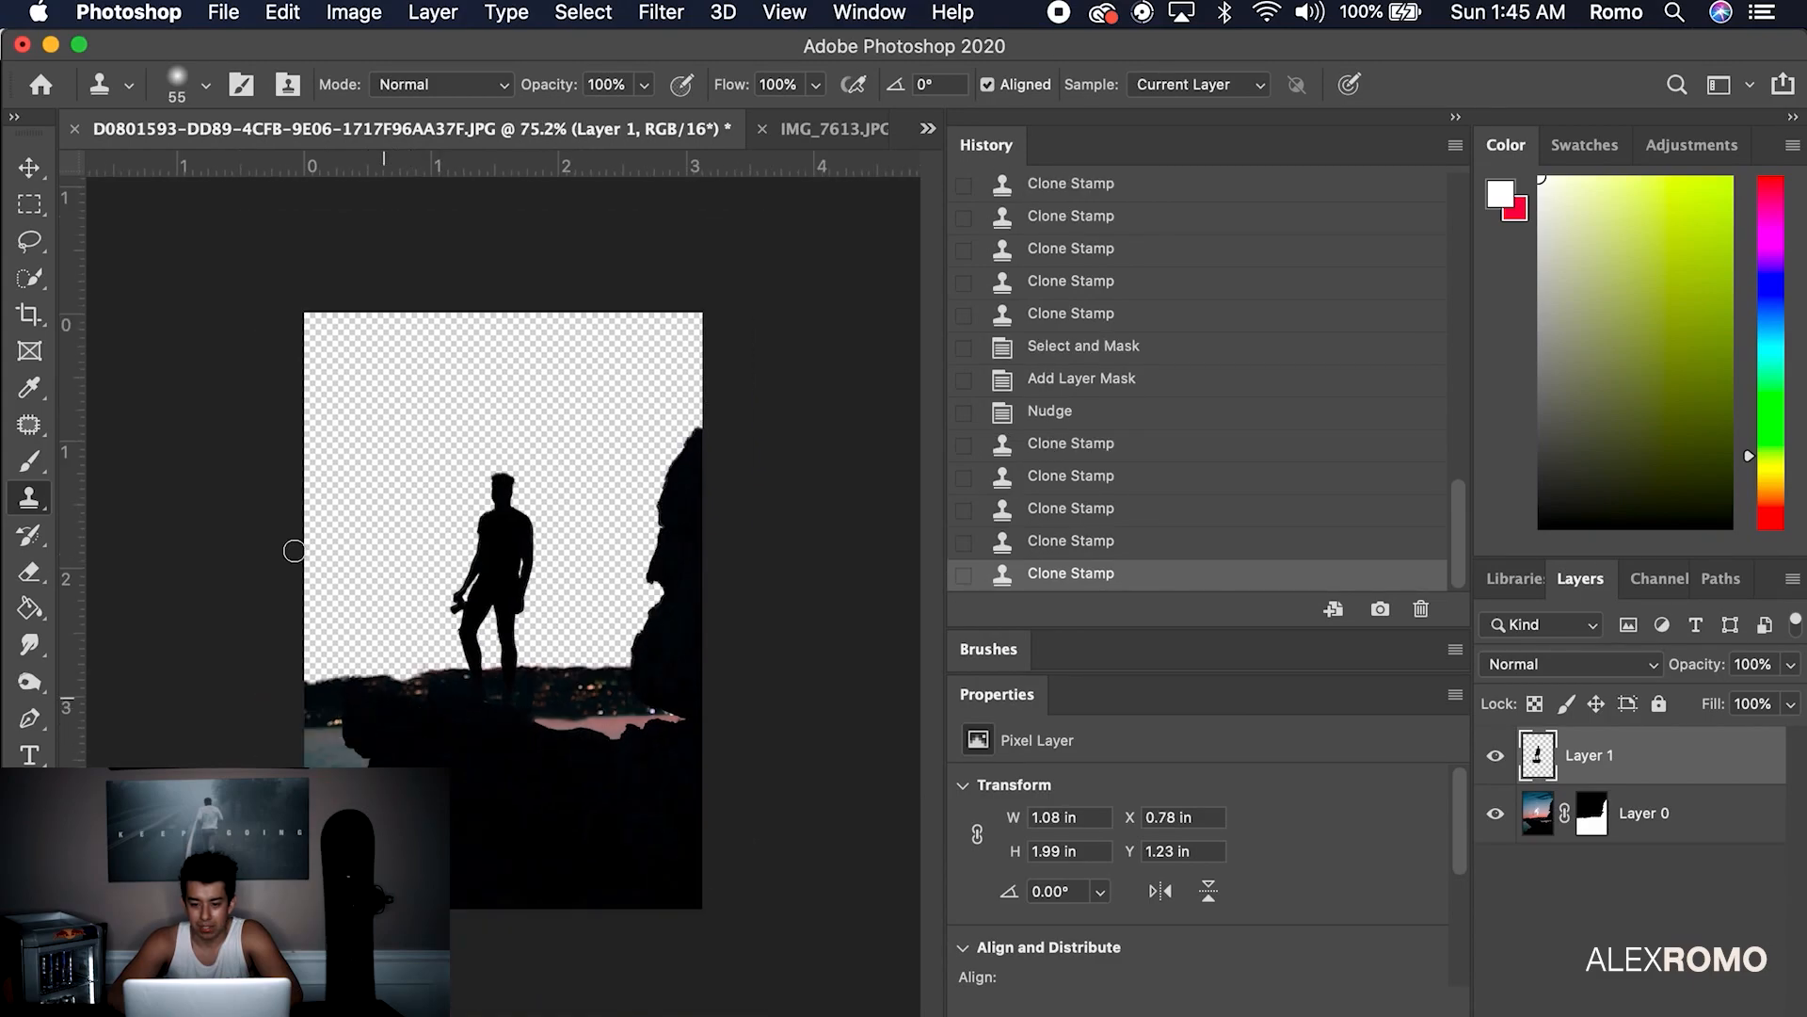
Paste the IMG_7613.JPG beach sunset photo into the poster as Layer 2, below Layer 0
{"action": "left_click", "coordinate": [776, 129]}
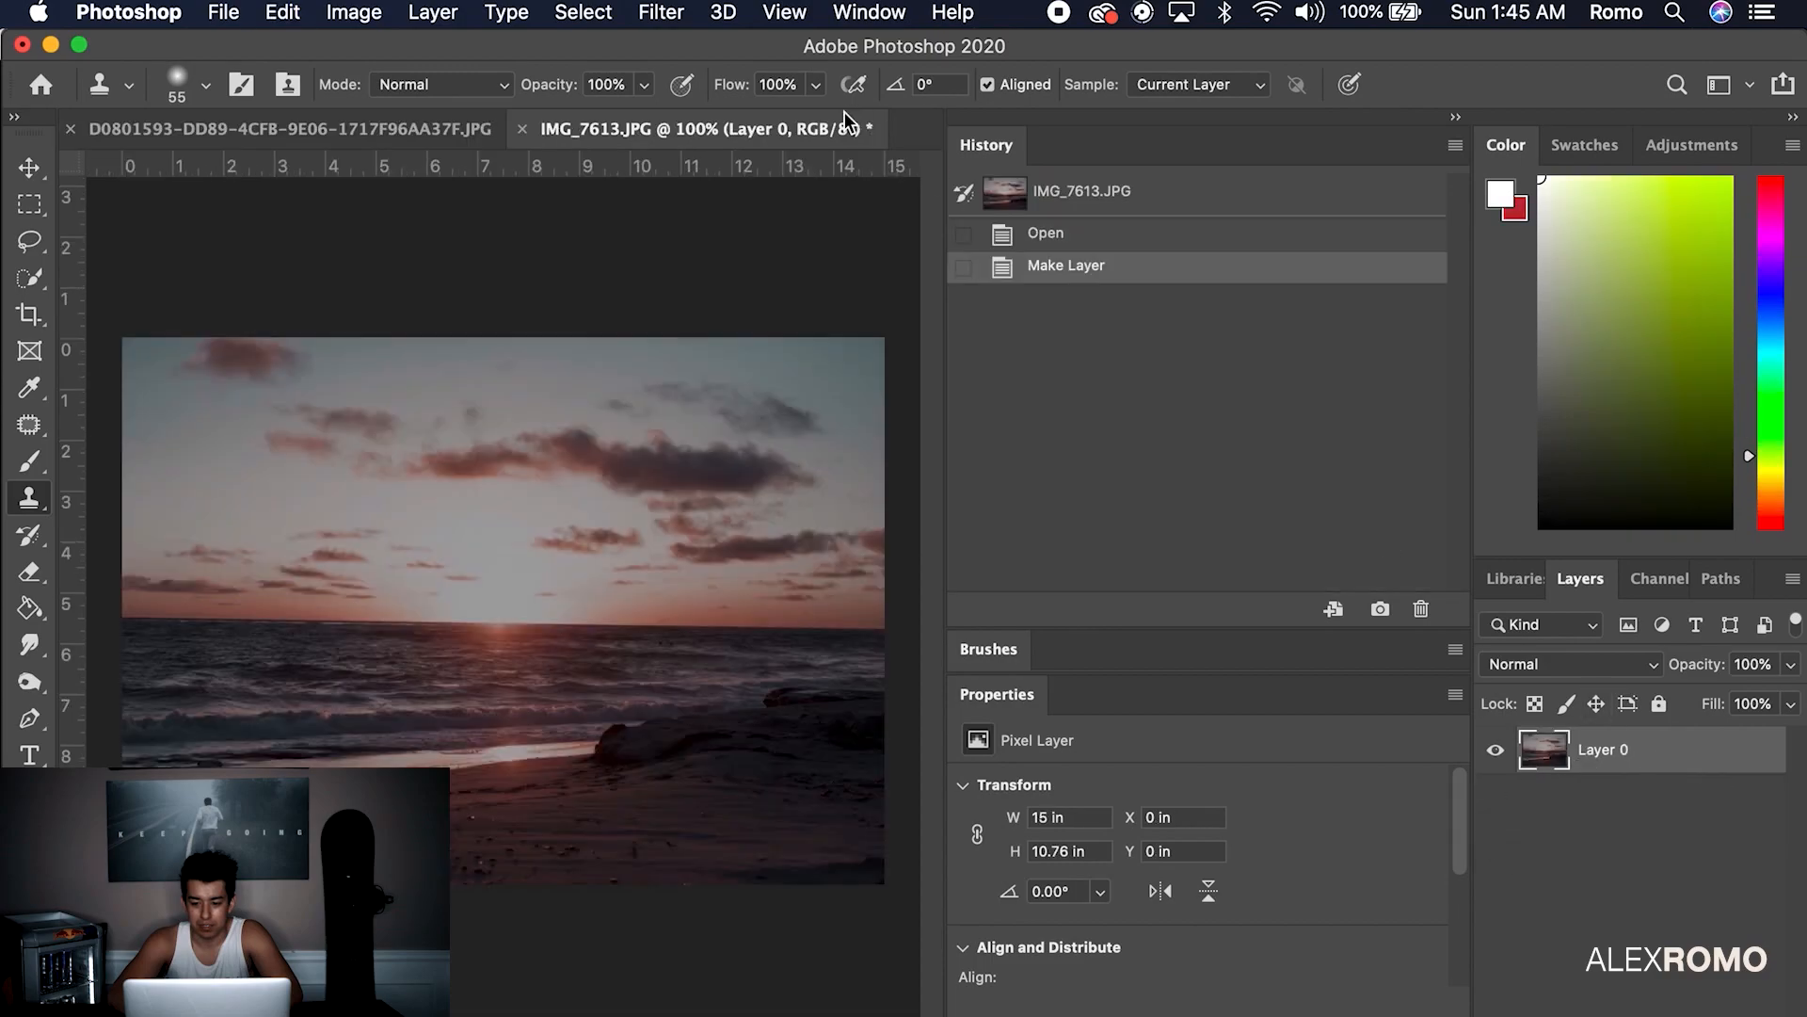
{"action": "left_click", "coordinate": [440, 130]}
{"action": "left_click", "coordinate": [1666, 833]}
{"action": "key", "text": "cmd+v"}
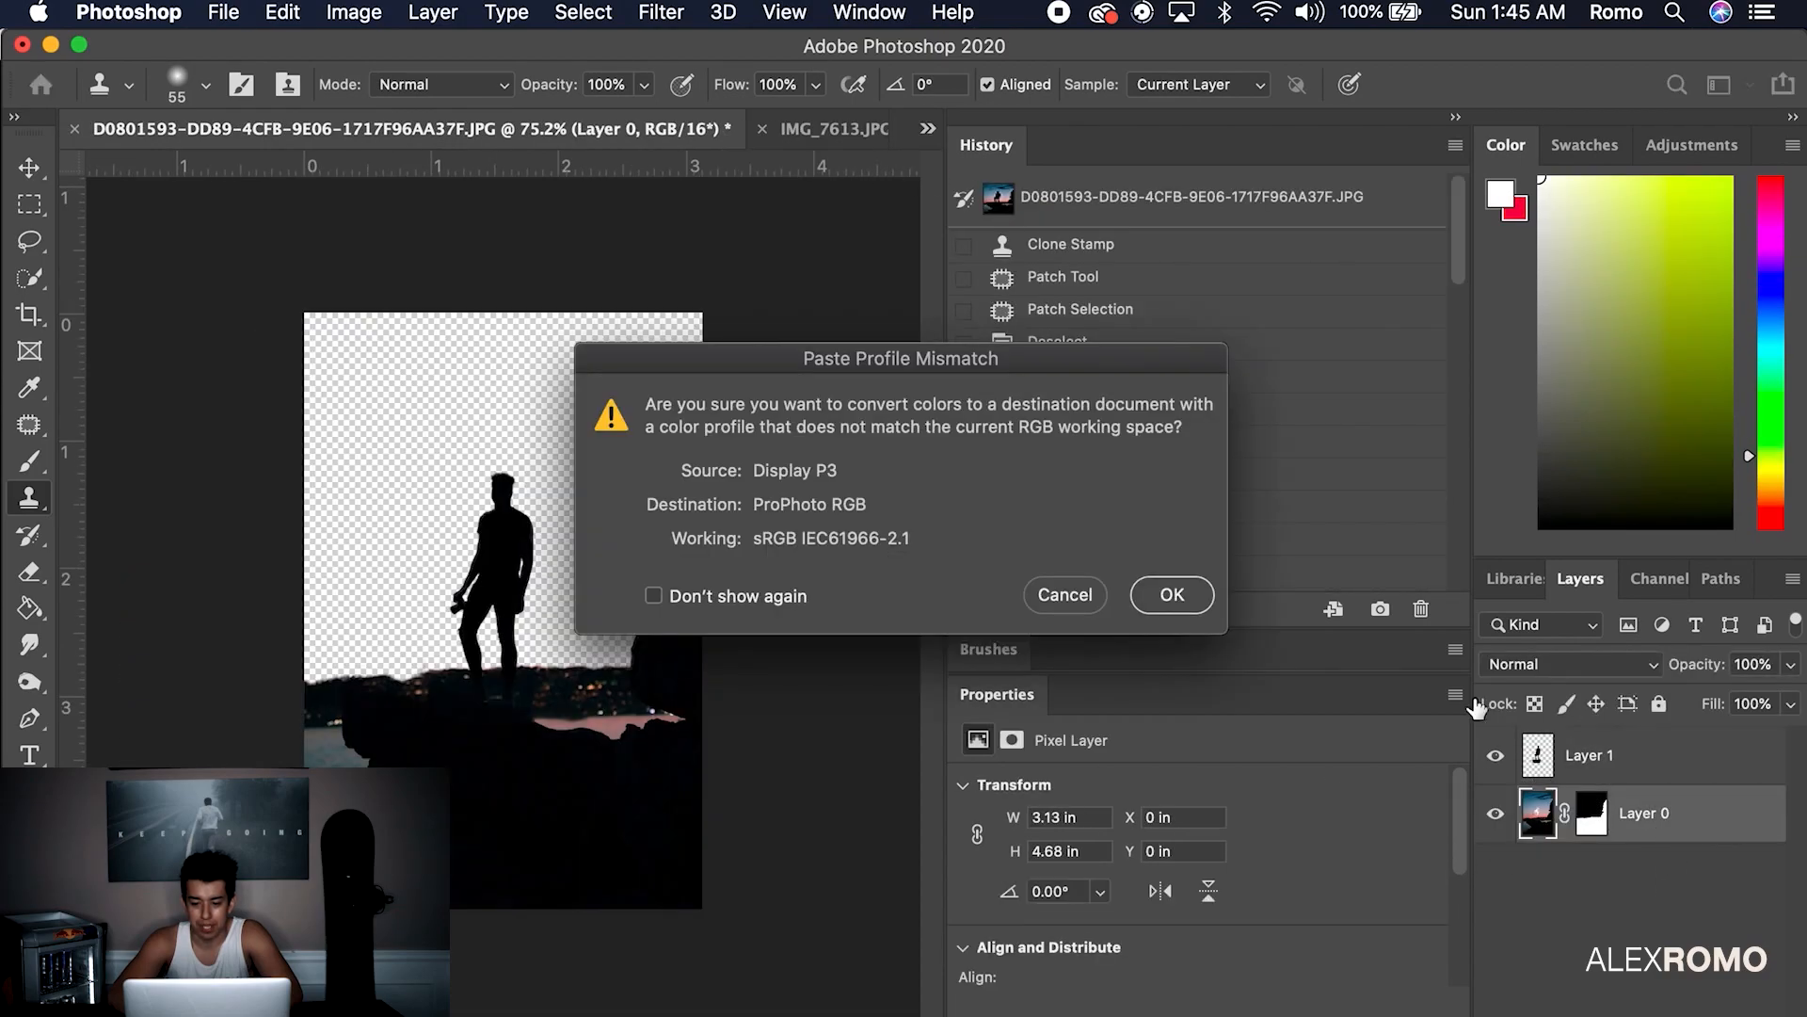
{"action": "left_click", "coordinate": [1163, 593]}
{"action": "left_click_drag", "start_coordinate": [1652, 836], "coordinate": [1648, 904]}
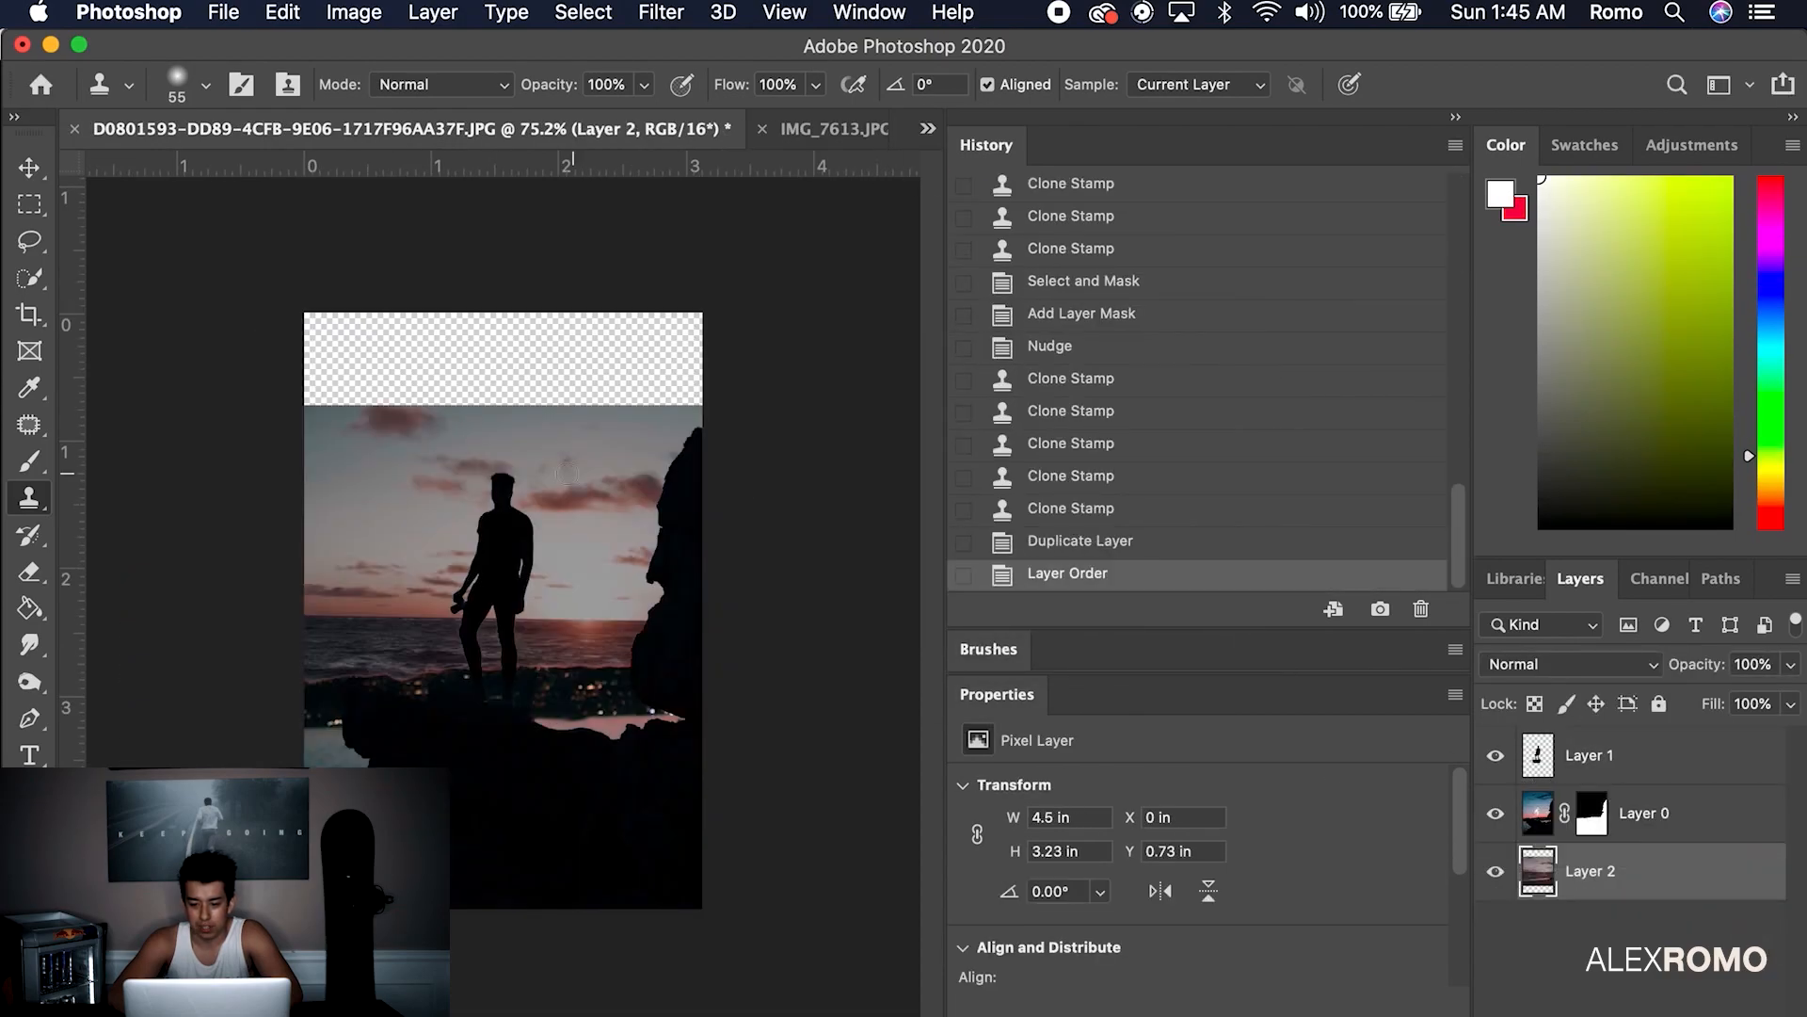
Enlarge Layer 2 with Free Transform to 7.03 × 6.03 in so it covers the canvas
{"action": "key", "text": "v"}
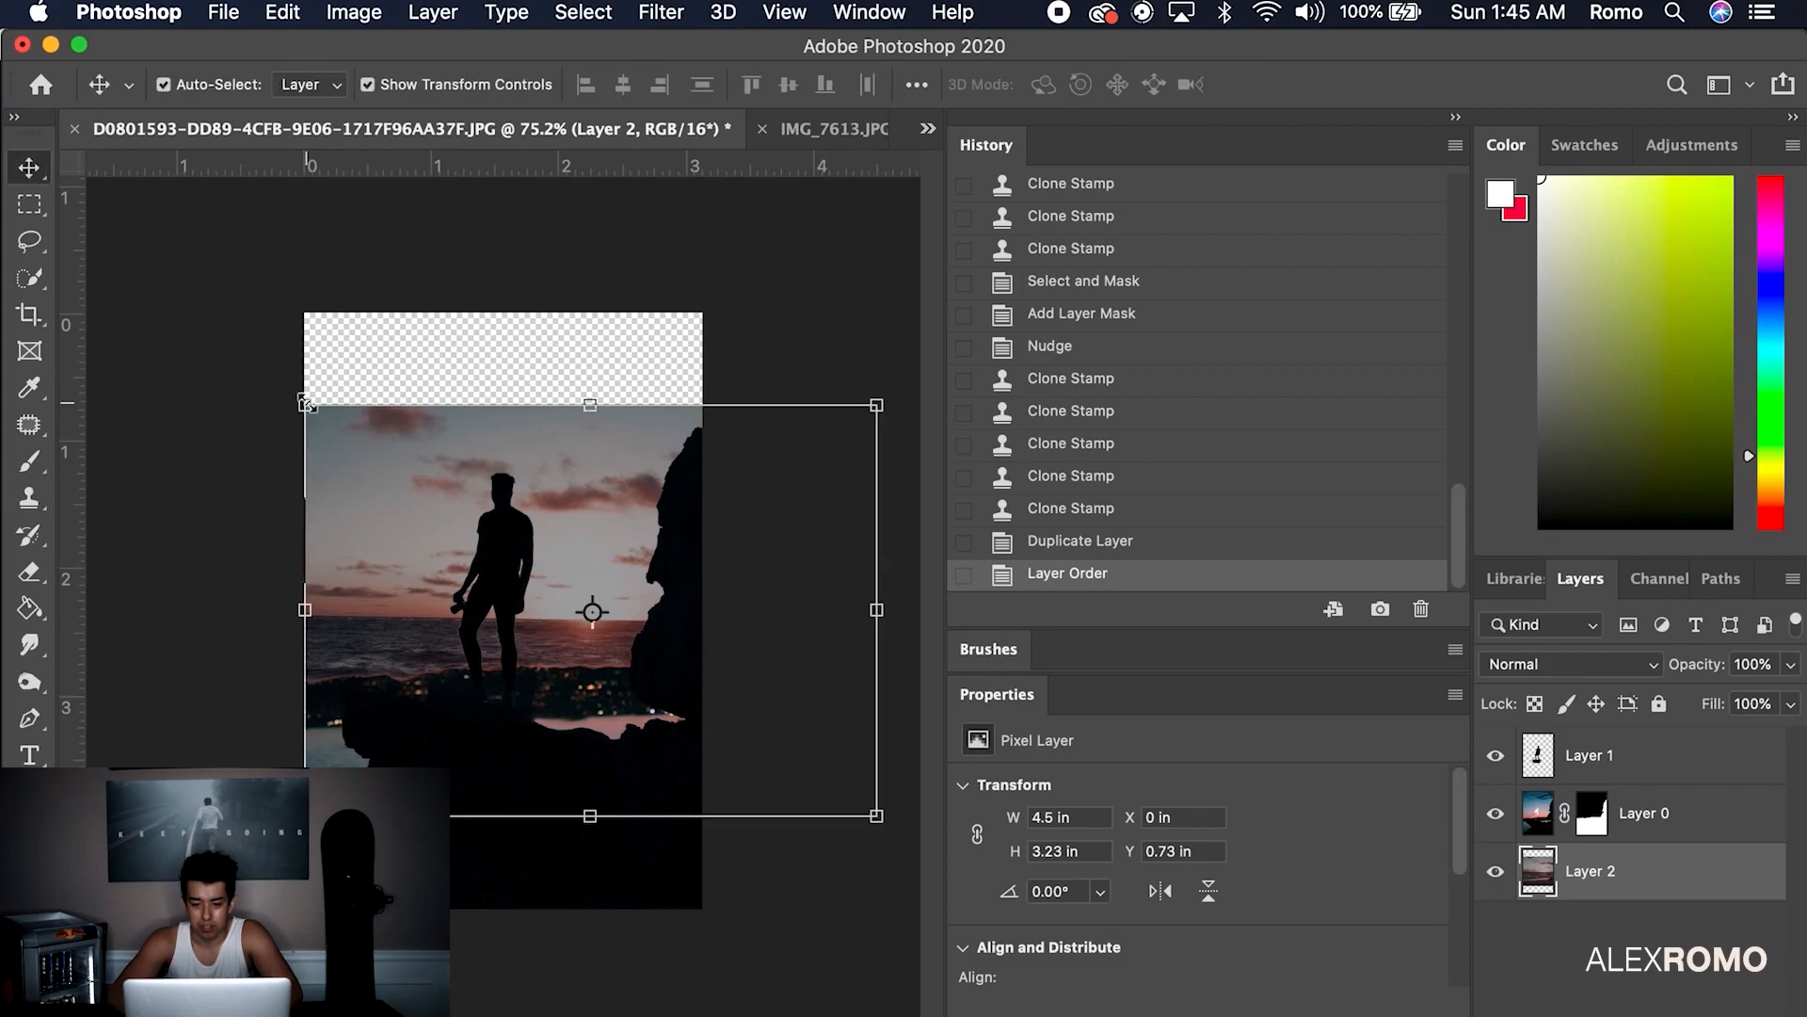
{"action": "left_click_drag", "start_coordinate": [307, 406], "coordinate": [201, 314]}
{"action": "right_click", "coordinate": [620, 462]}
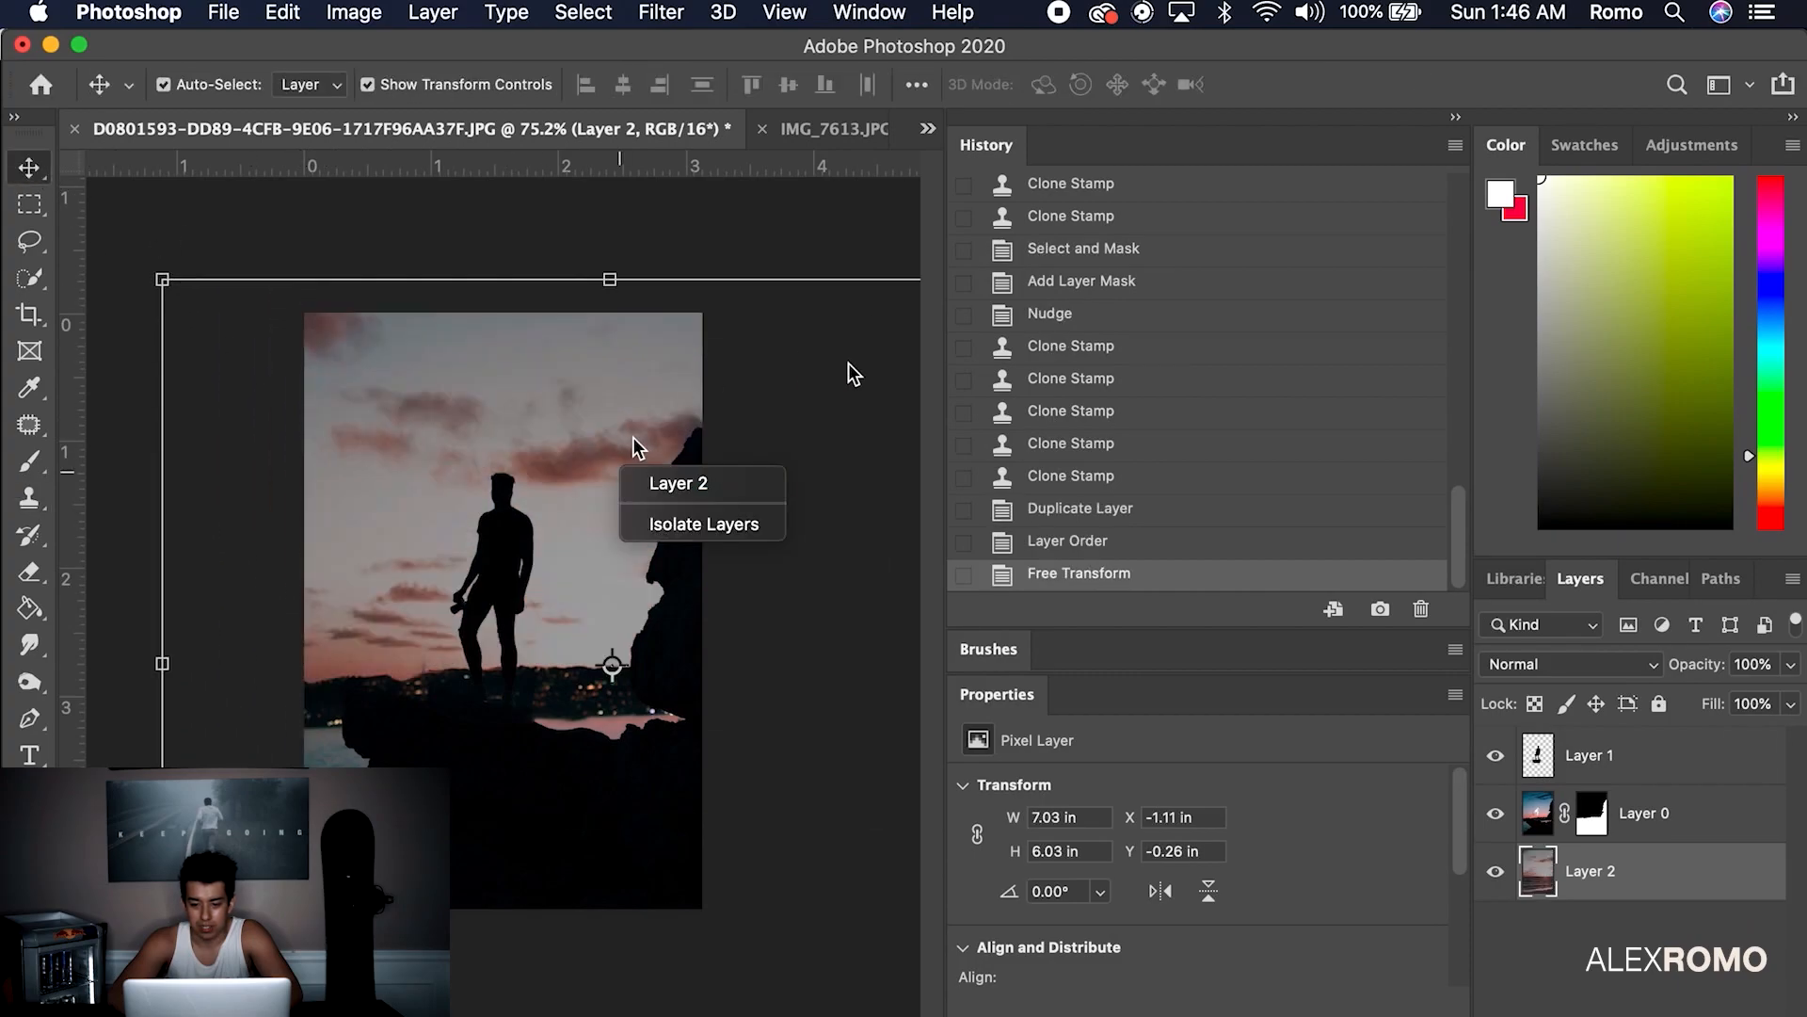
{"action": "left_click", "coordinate": [849, 373]}
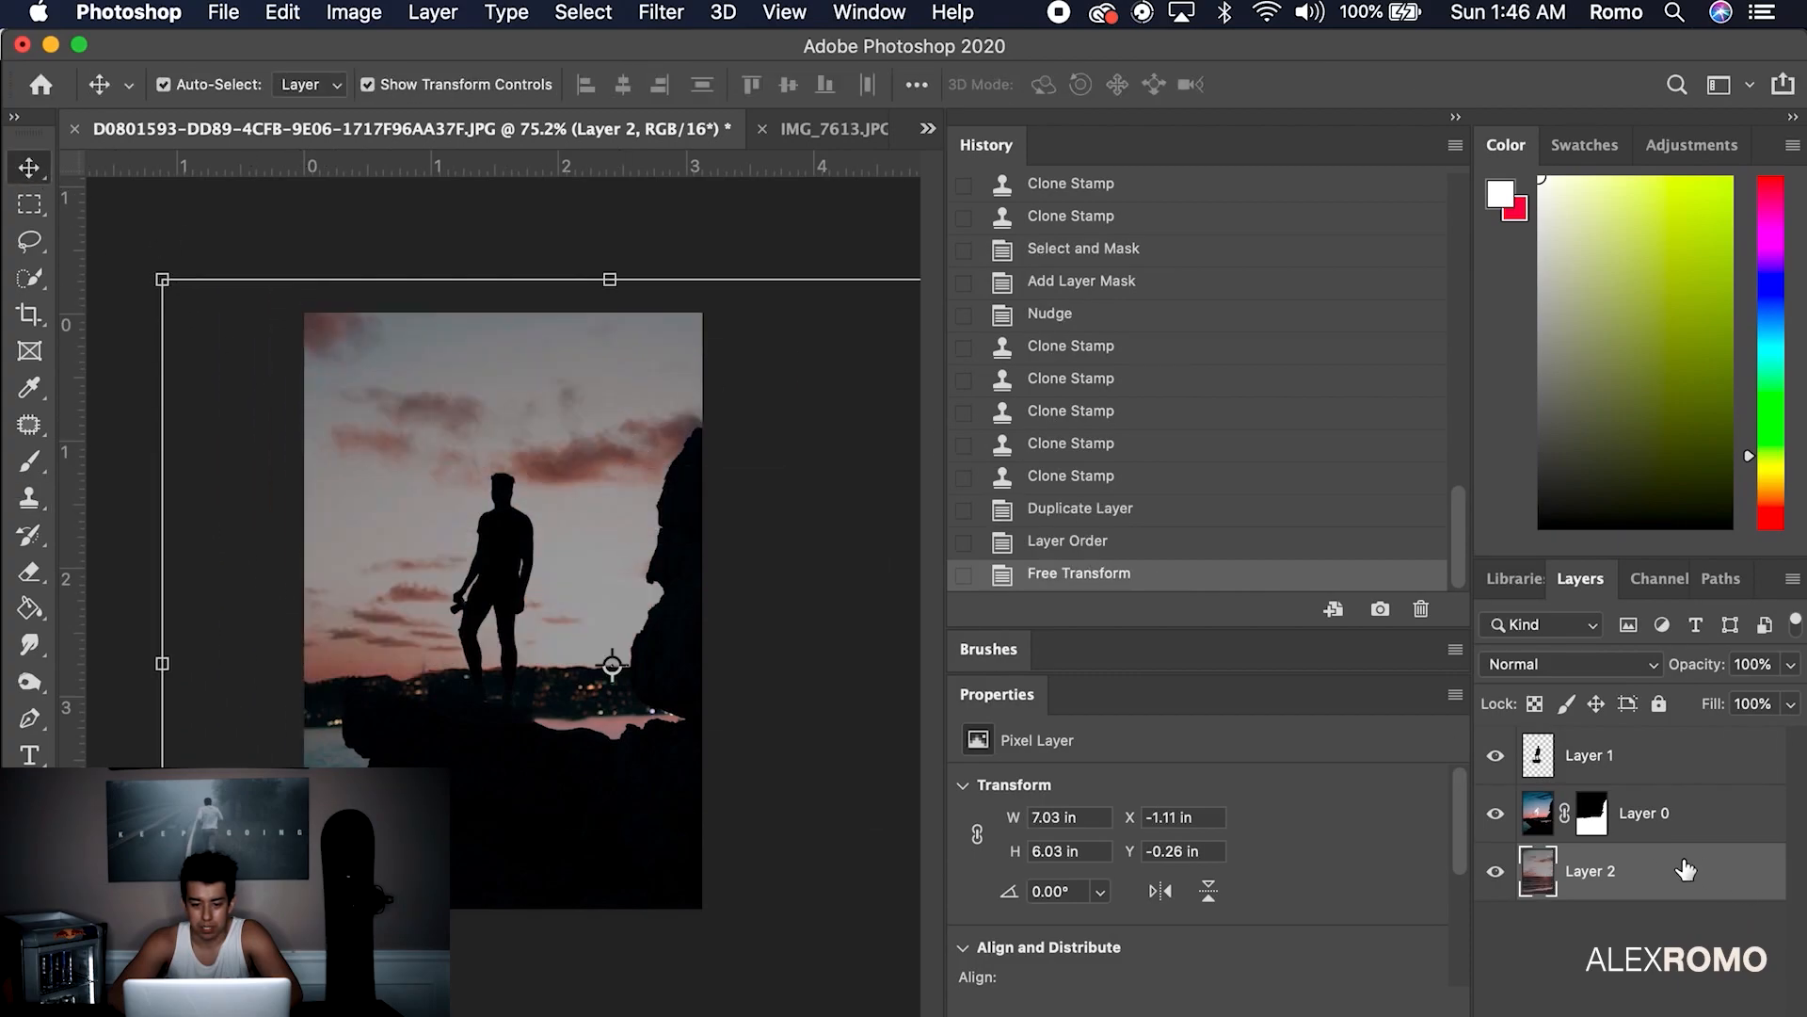
{"action": "right_click", "coordinate": [1685, 867]}
{"action": "key", "text": "Escape"}
{"action": "left_click", "coordinate": [283, 12]}
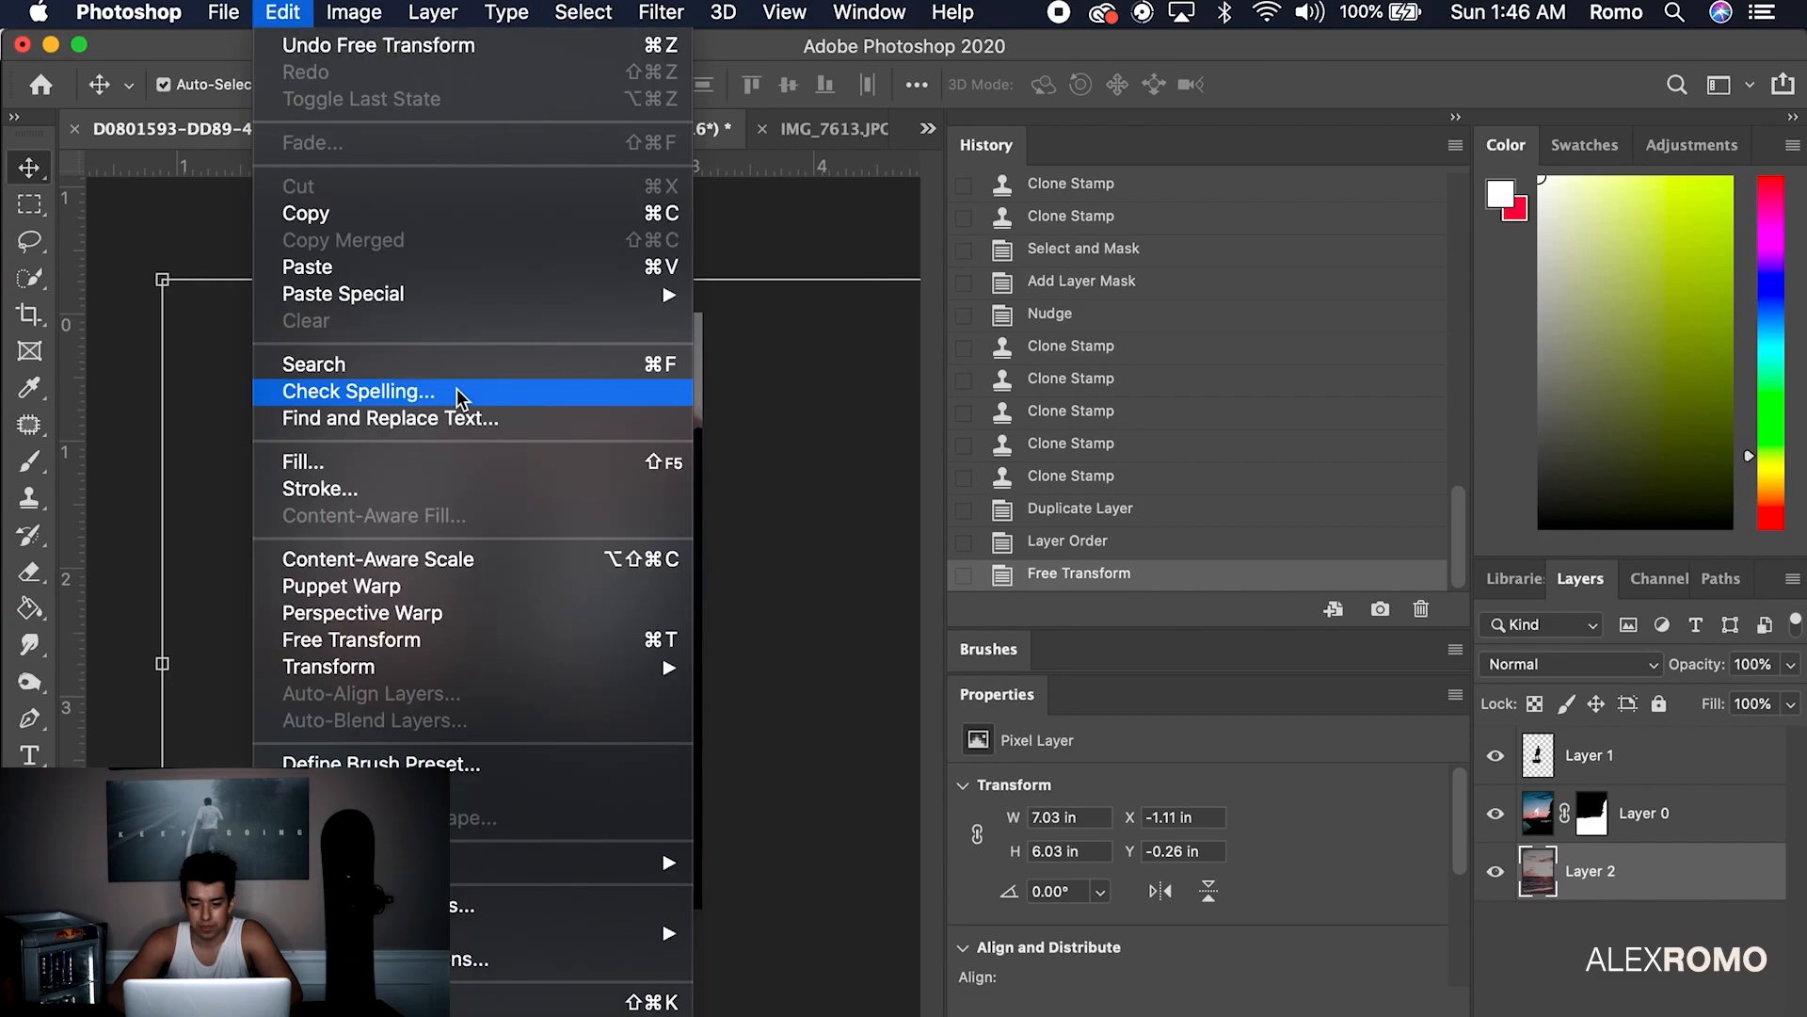
{"action": "left_click", "coordinate": [805, 627]}
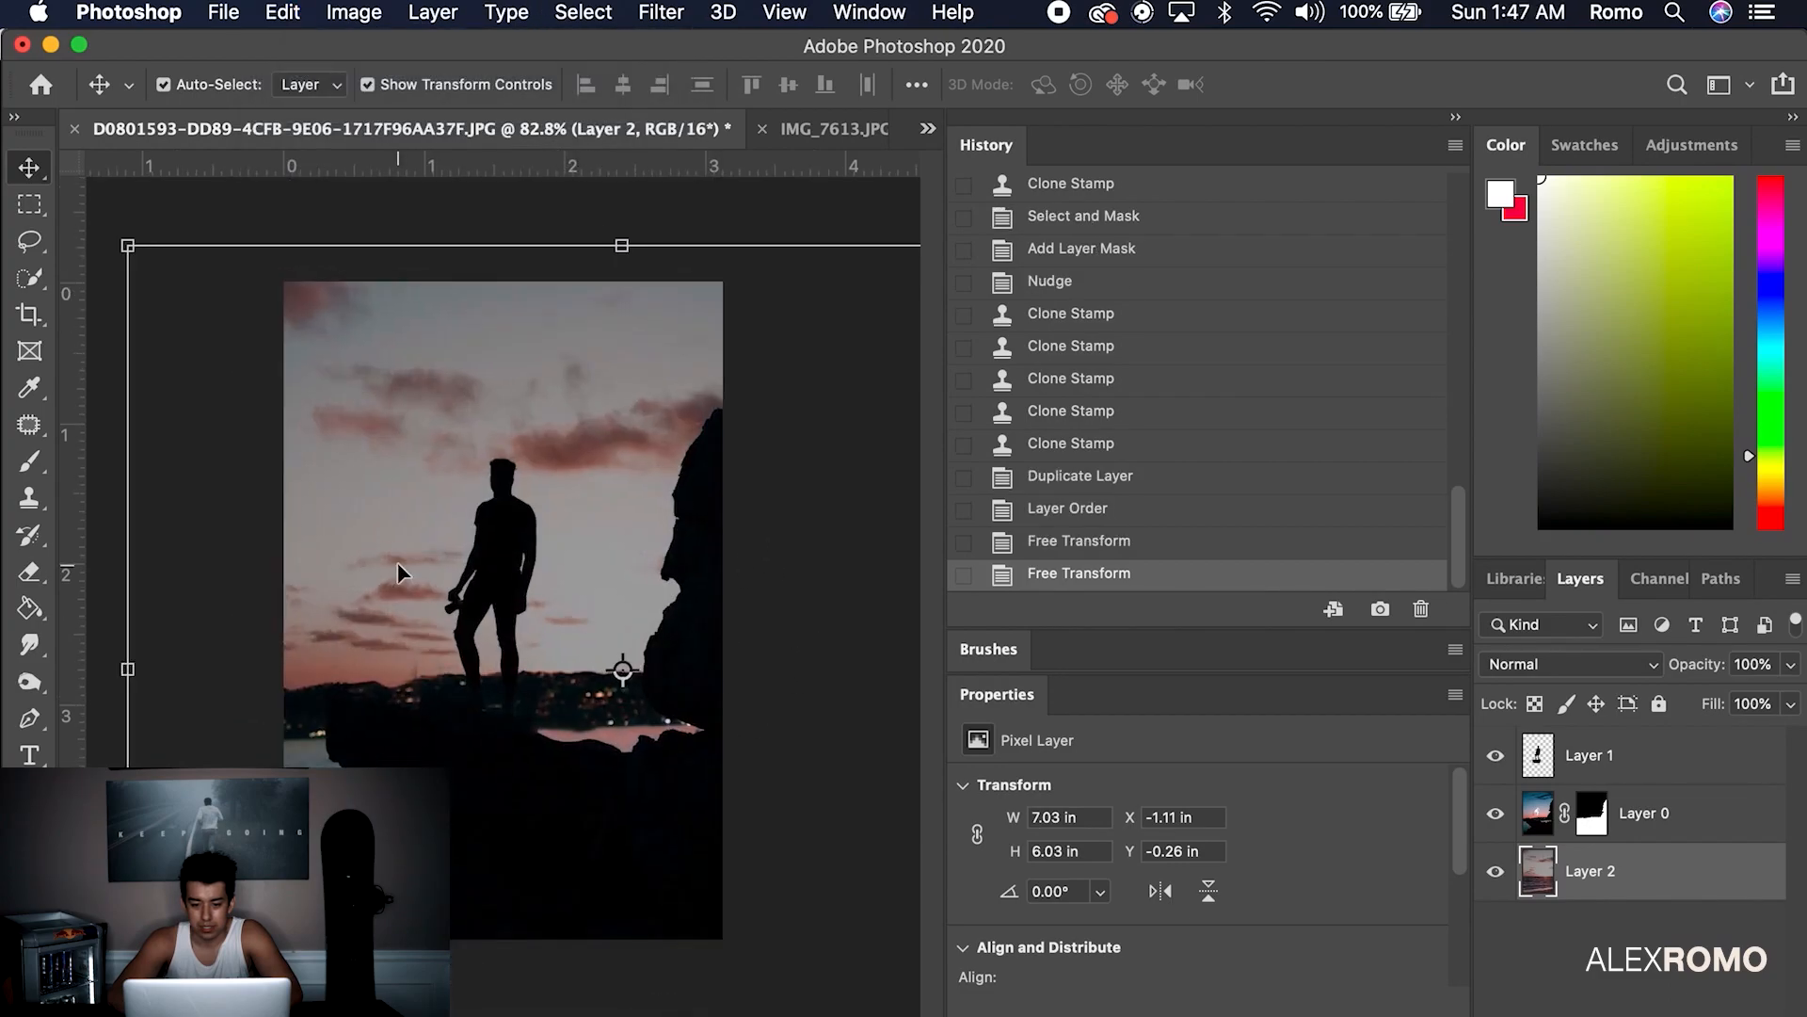
{"action": "left_click", "coordinate": [167, 198]}
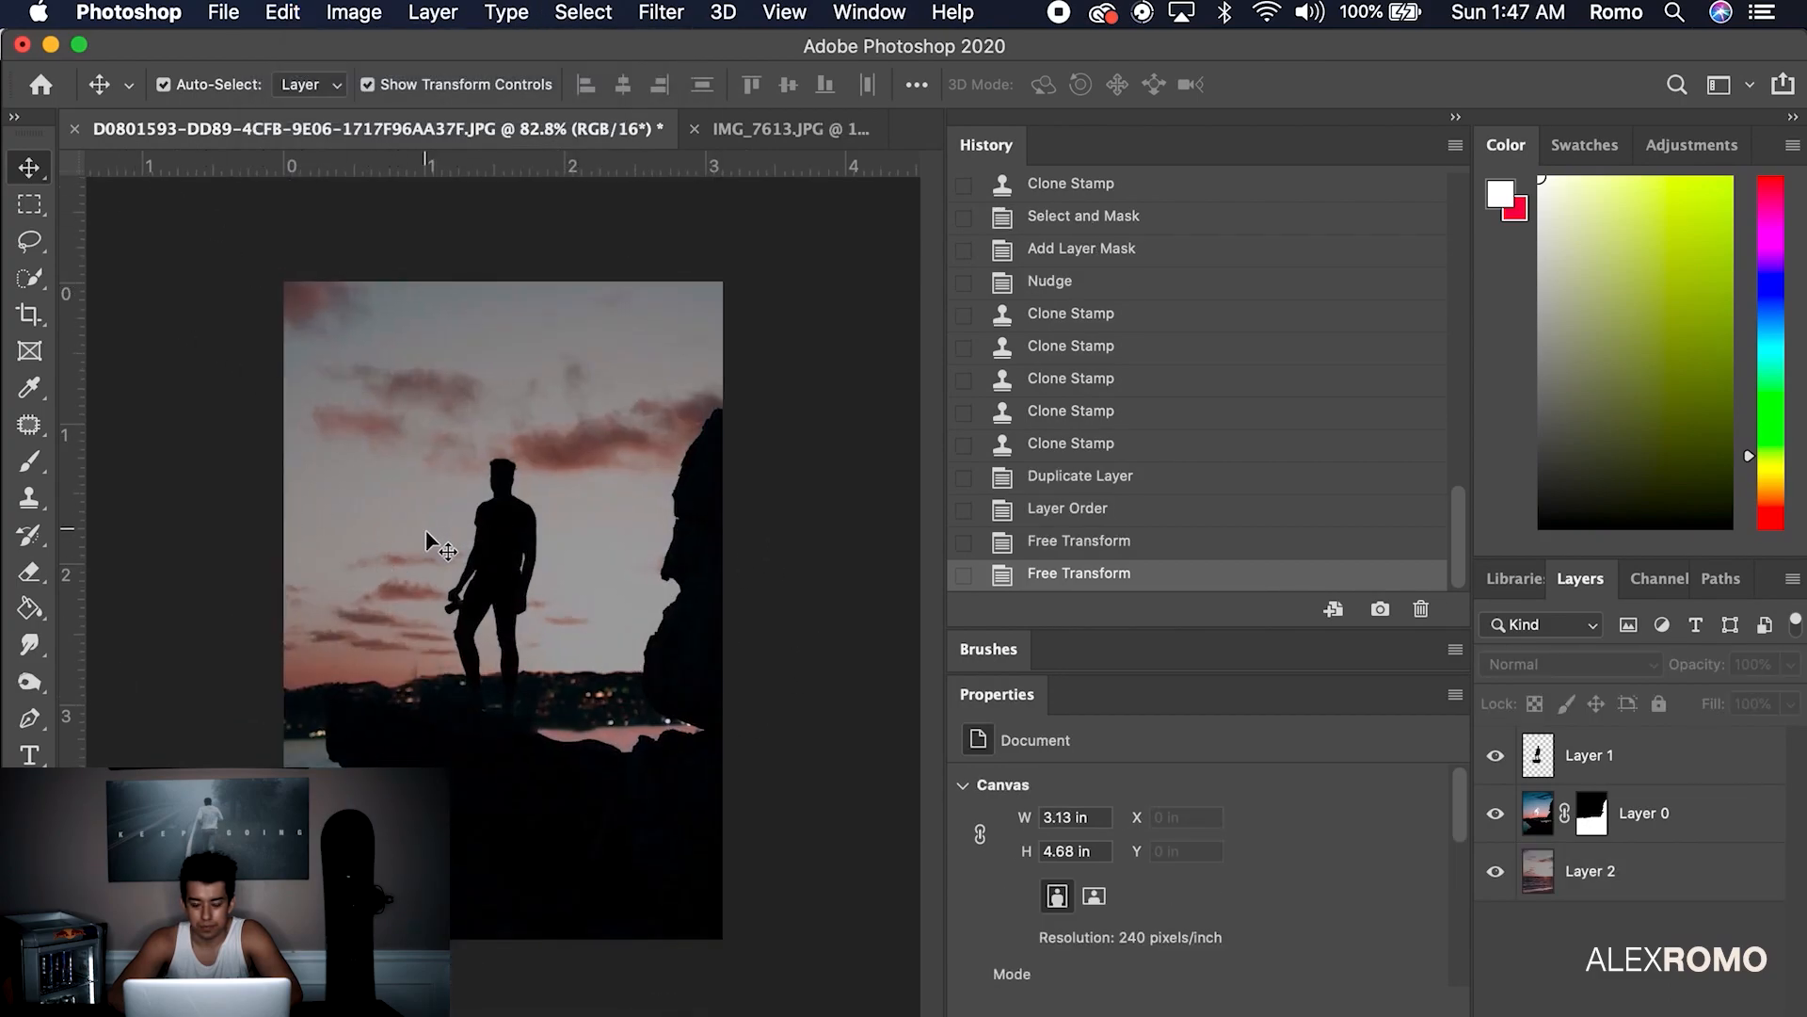
{"action": "left_click_drag", "start_coordinate": [403, 596], "coordinate": [392, 550]}
{"action": "key", "text": "super+z"}
Select the silhouette figure layer and switch to the Eraser
{"action": "left_click", "coordinate": [1496, 755]}
{"action": "left_click", "coordinate": [1496, 756]}
{"action": "left_click", "coordinate": [1601, 756]}
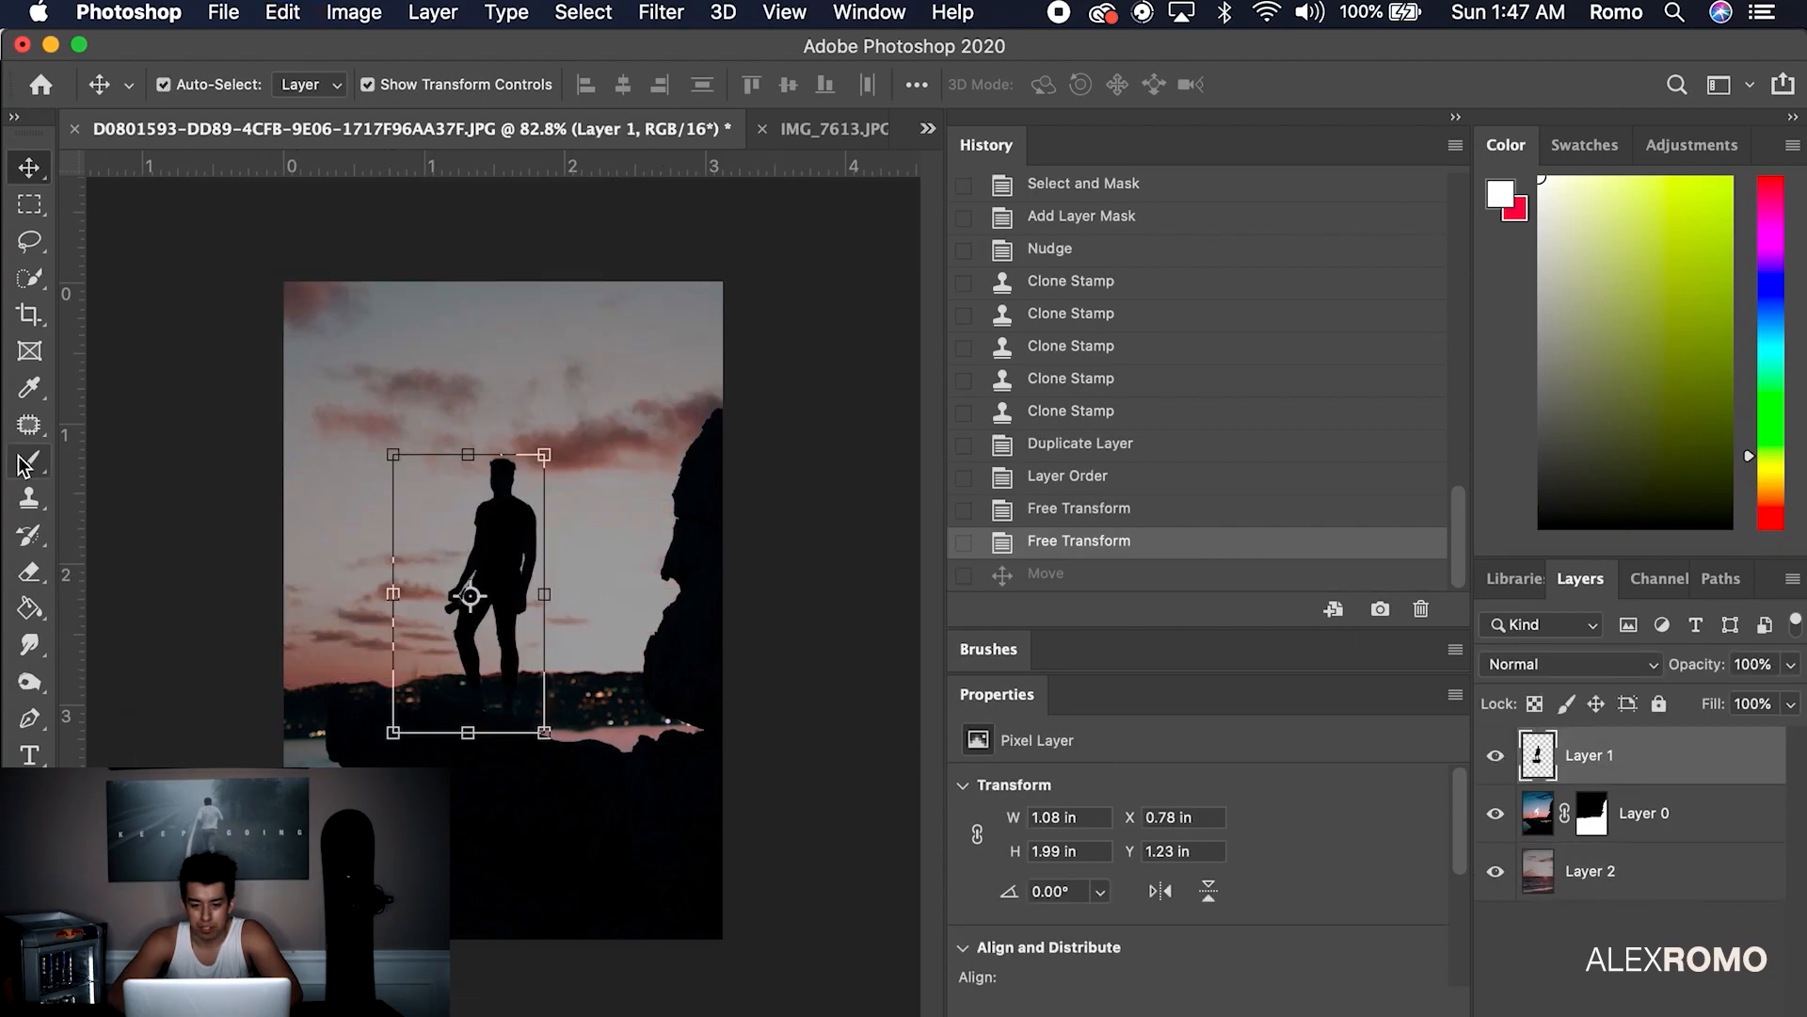
{"action": "left_click", "coordinate": [29, 571]}
{"action": "scroll", "coordinate": [389, 641], "scroll_direction": "up", "scroll_amount": 6}
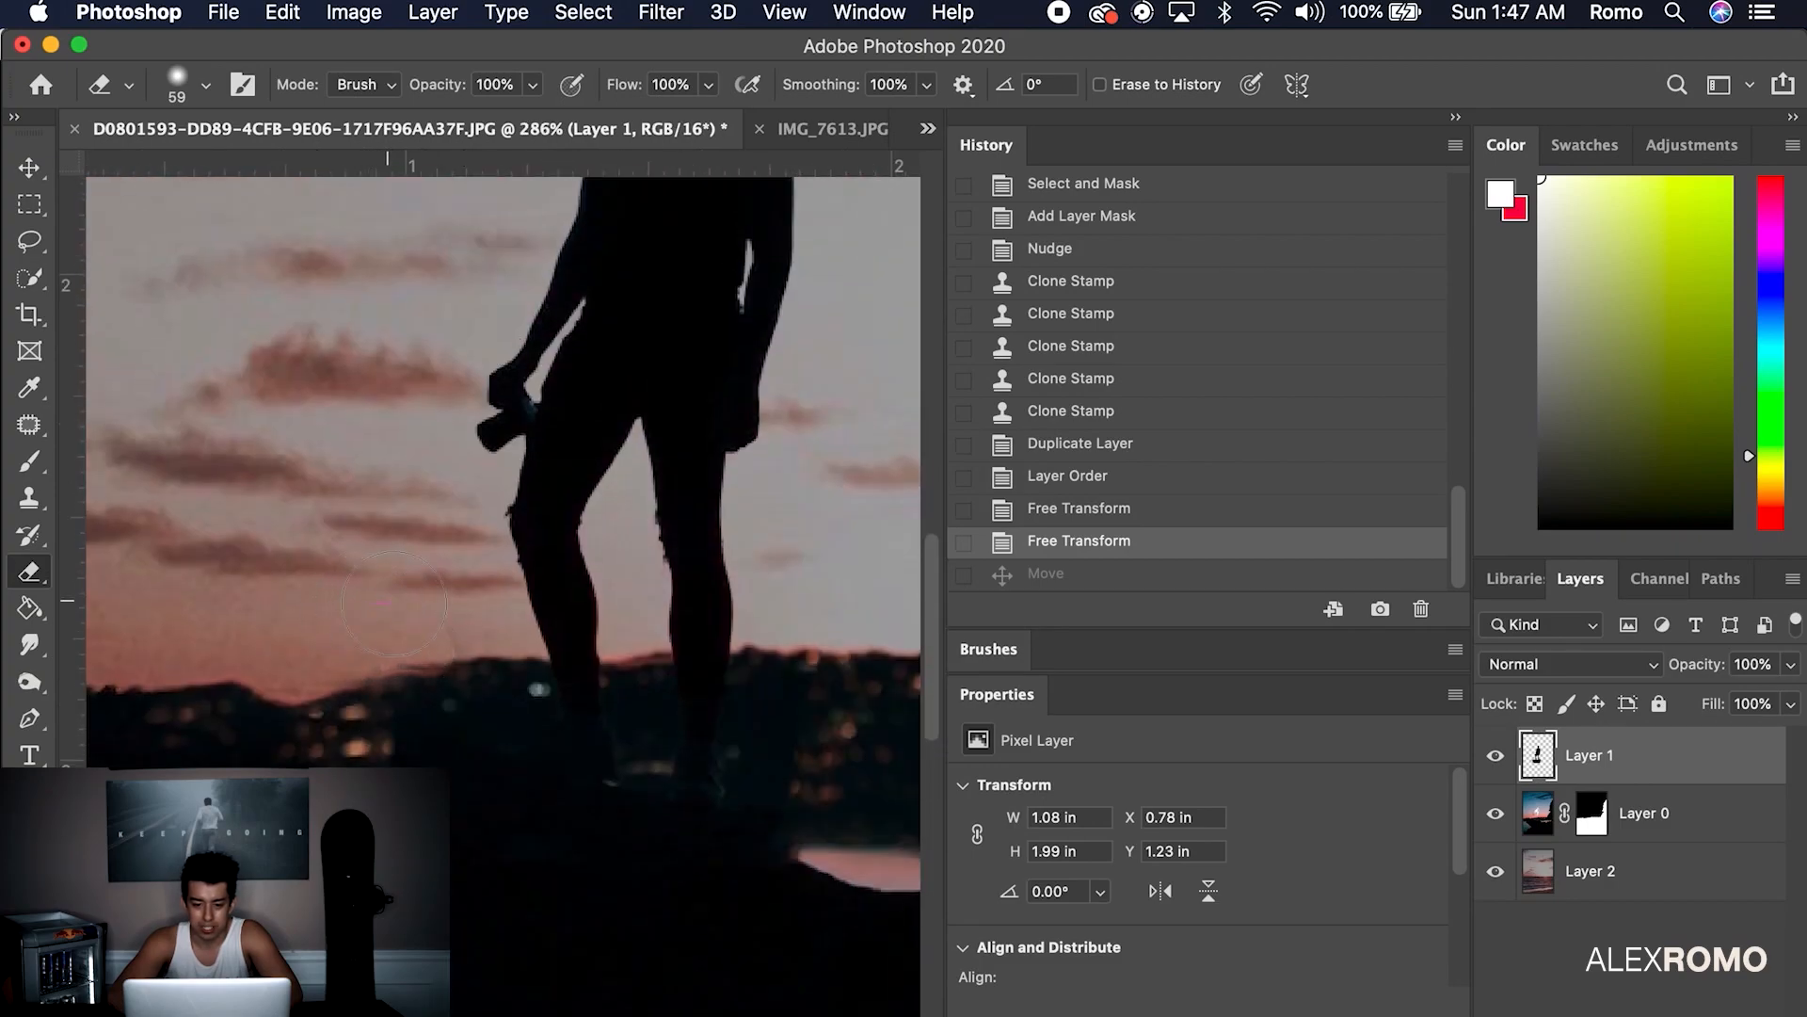
Erase dark patches between the legs with a 19 px eraser, then refit Layer 2 to 7.03 × 5.96 in
{"action": "left_click_drag", "start_coordinate": [447, 591], "coordinate": [456, 616]}
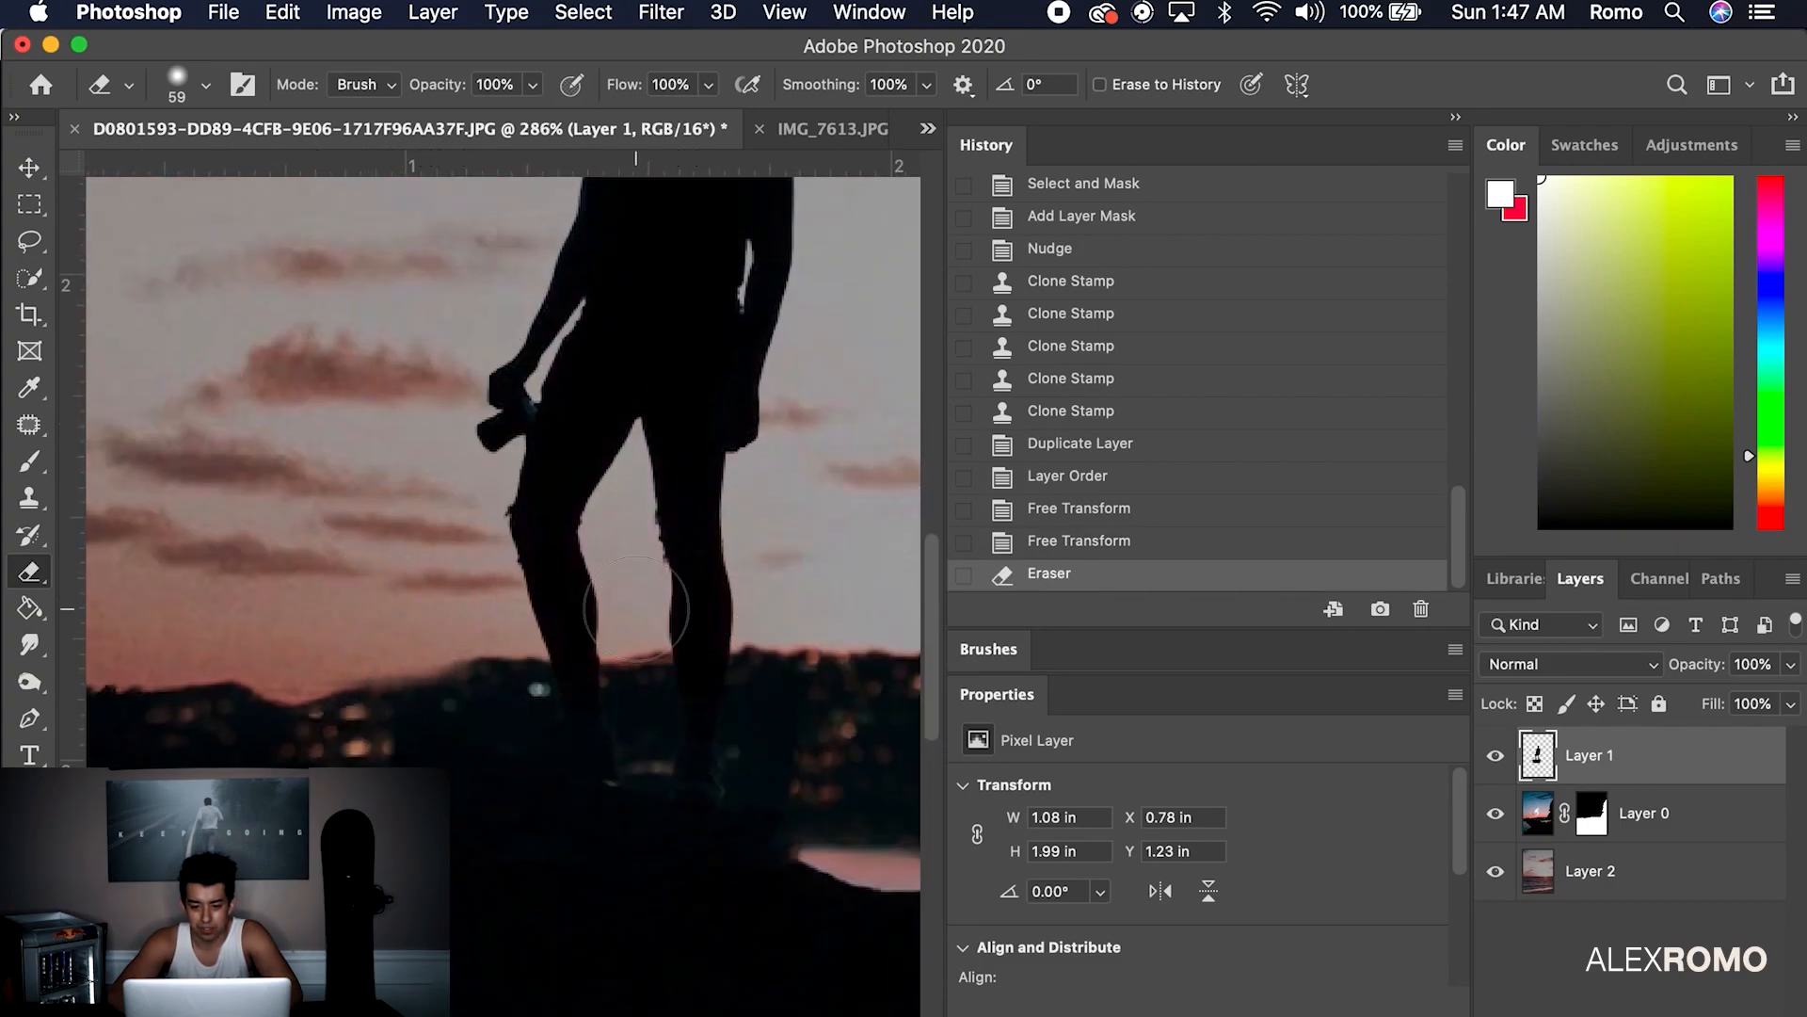
{"action": "left_click", "coordinate": [203, 85]}
{"action": "left_click_drag", "start_coordinate": [184, 173], "coordinate": [177, 173]}
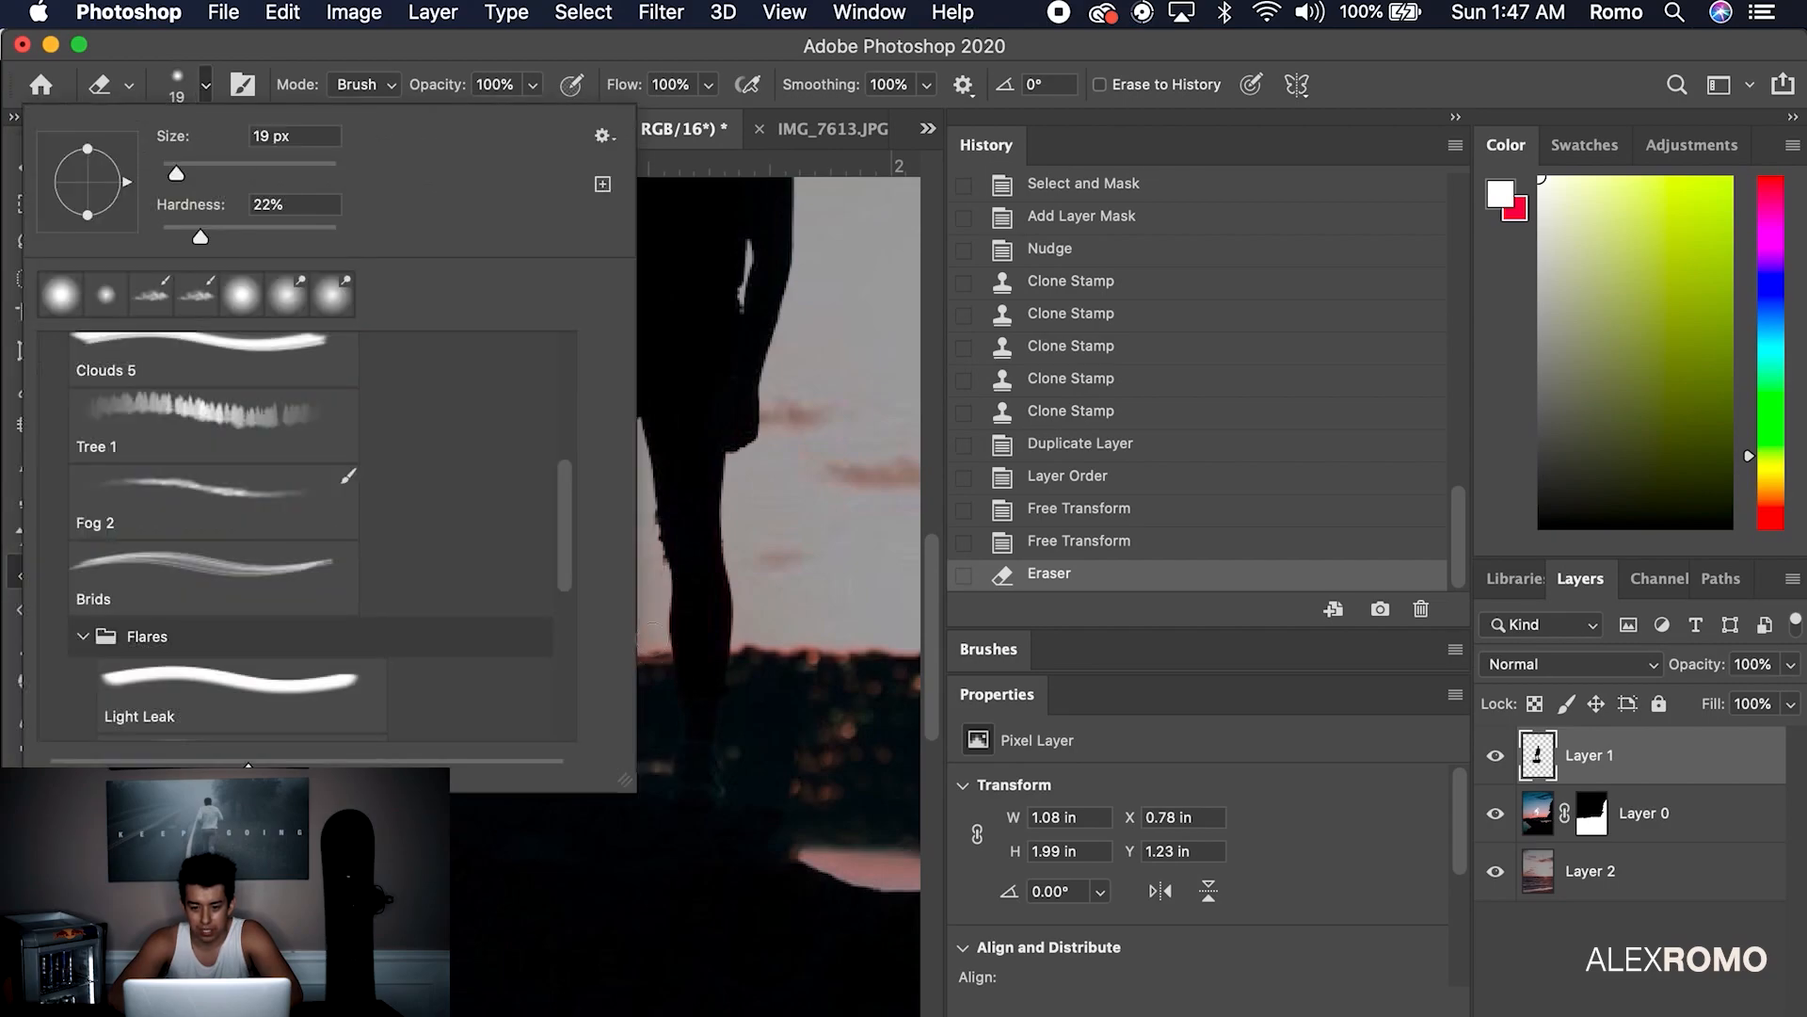
{"action": "left_click", "coordinate": [649, 648]}
{"action": "left_click", "coordinate": [646, 646]}
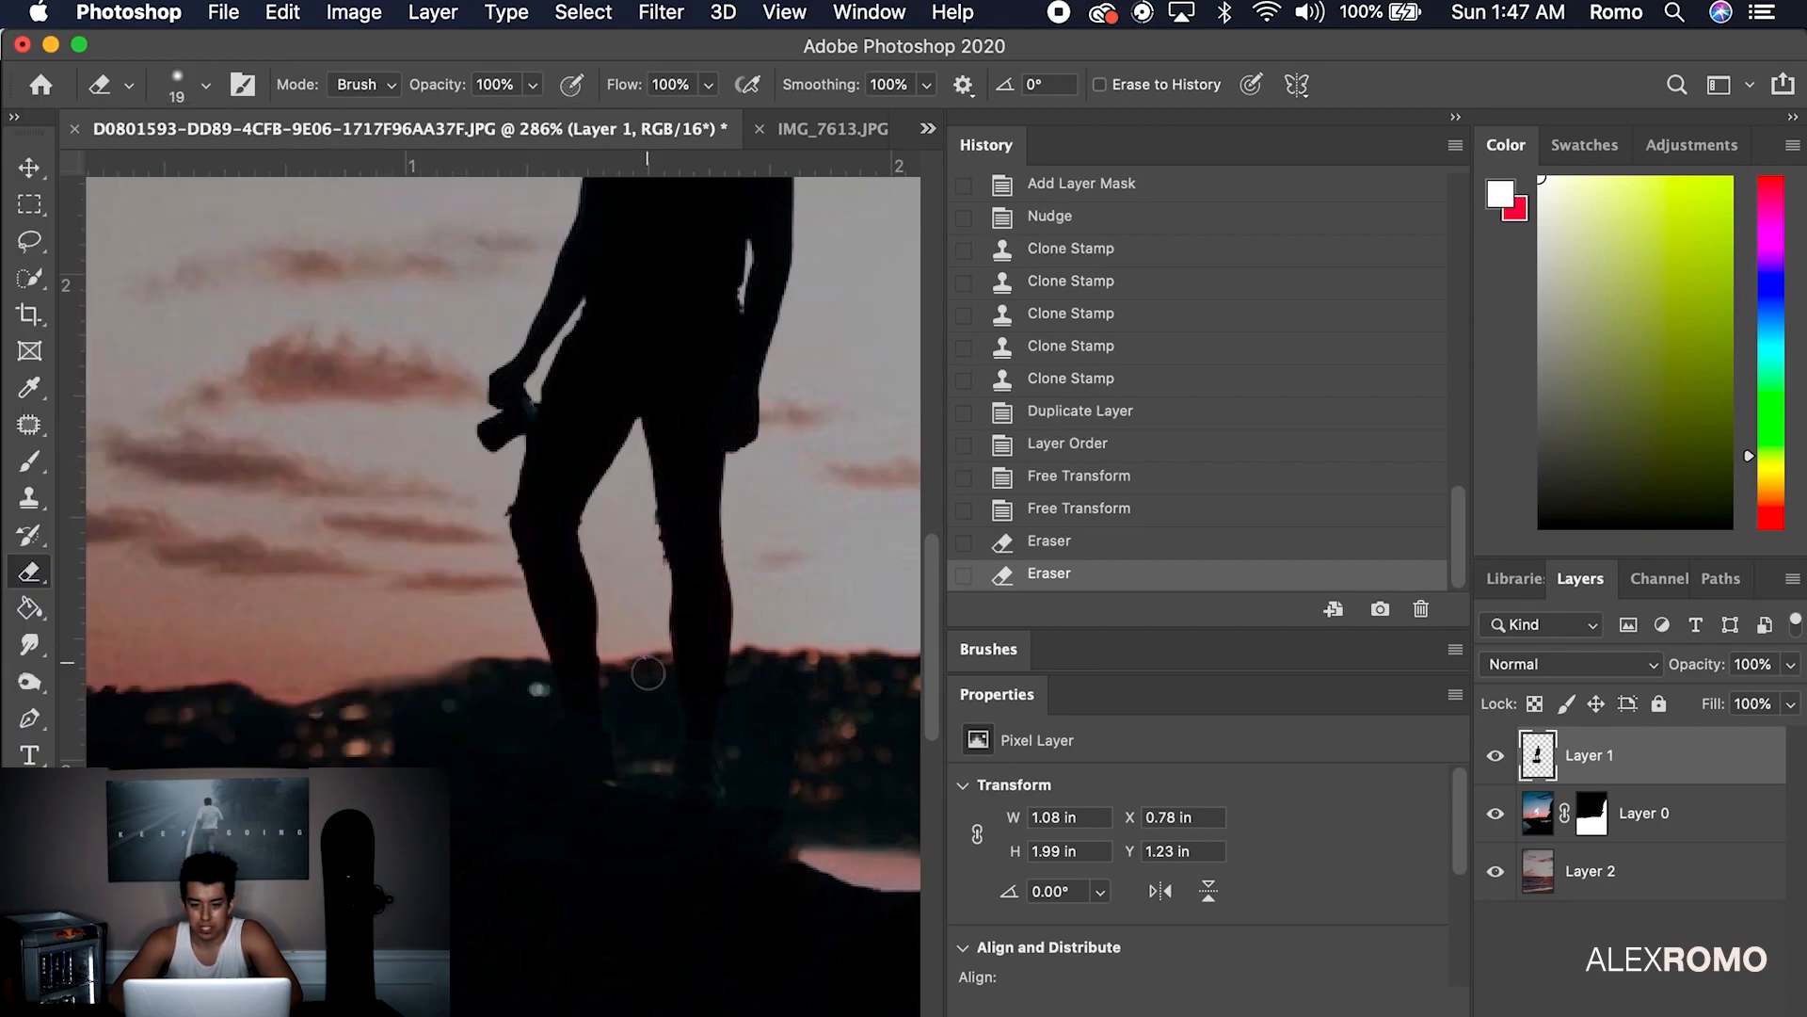
{"action": "left_click_drag", "start_coordinate": [625, 665], "coordinate": [659, 659]}
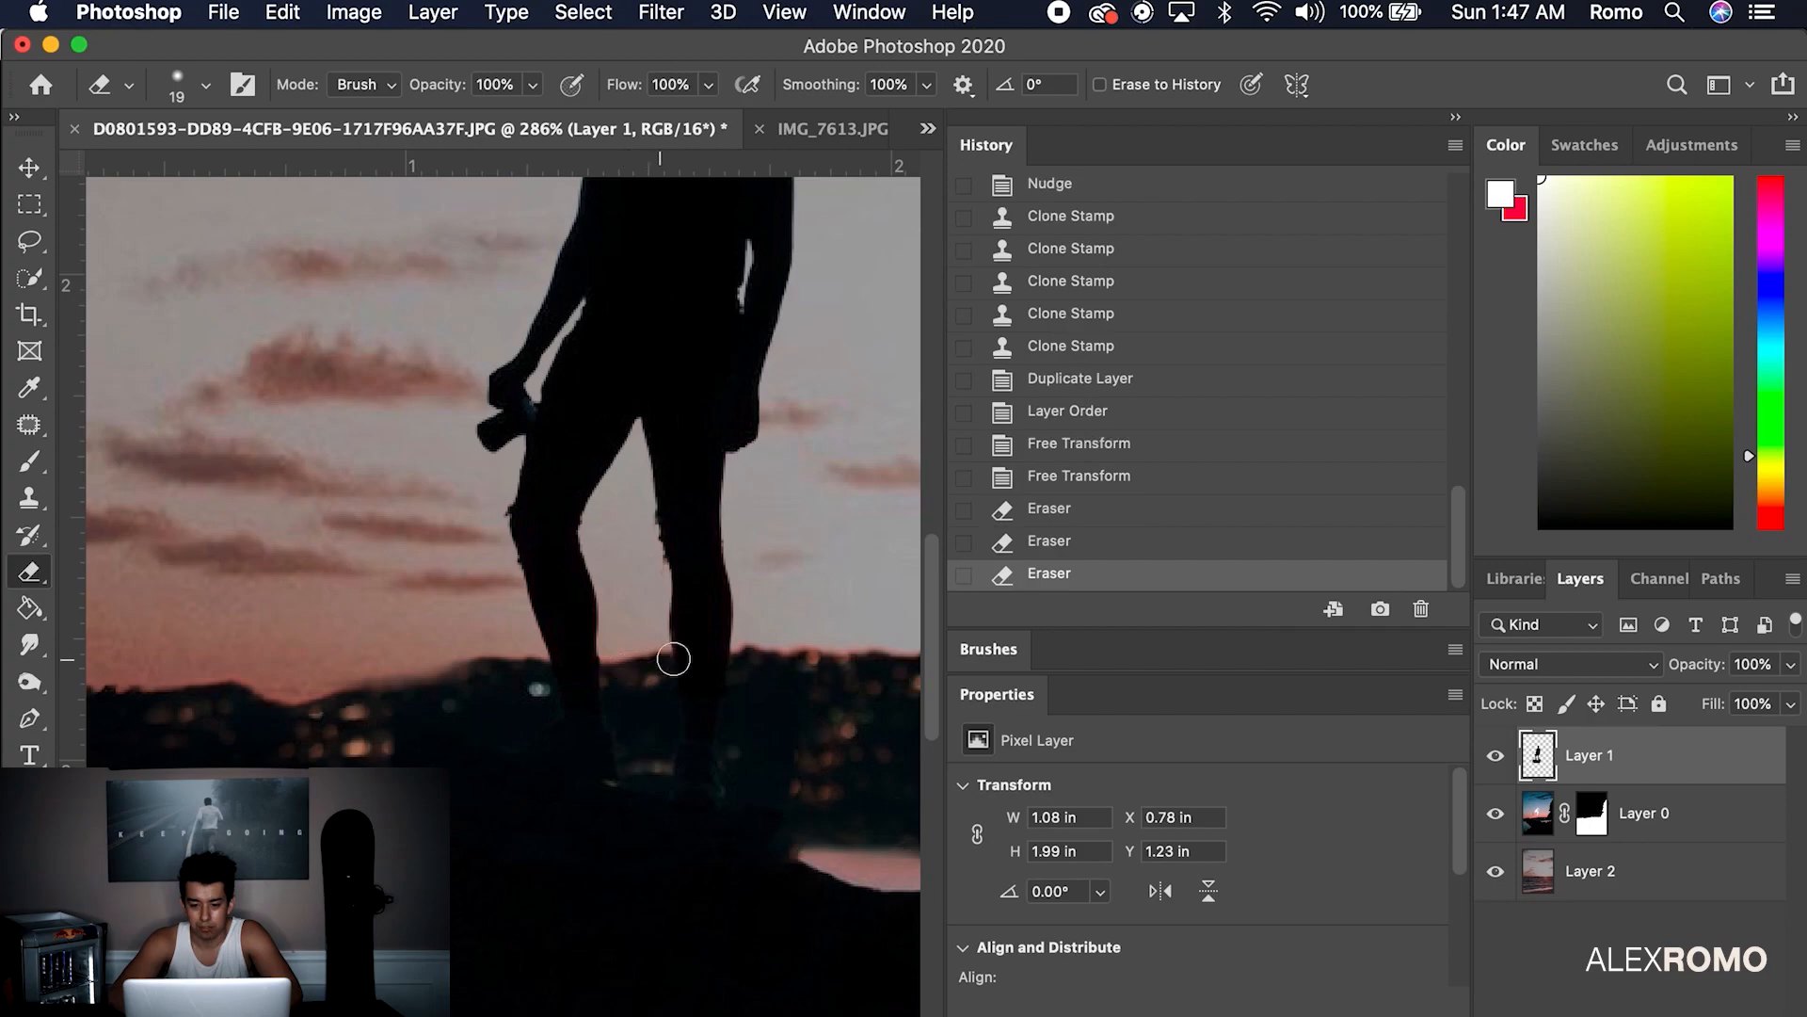
{"action": "left_click_drag", "start_coordinate": [774, 640], "coordinate": [716, 650]}
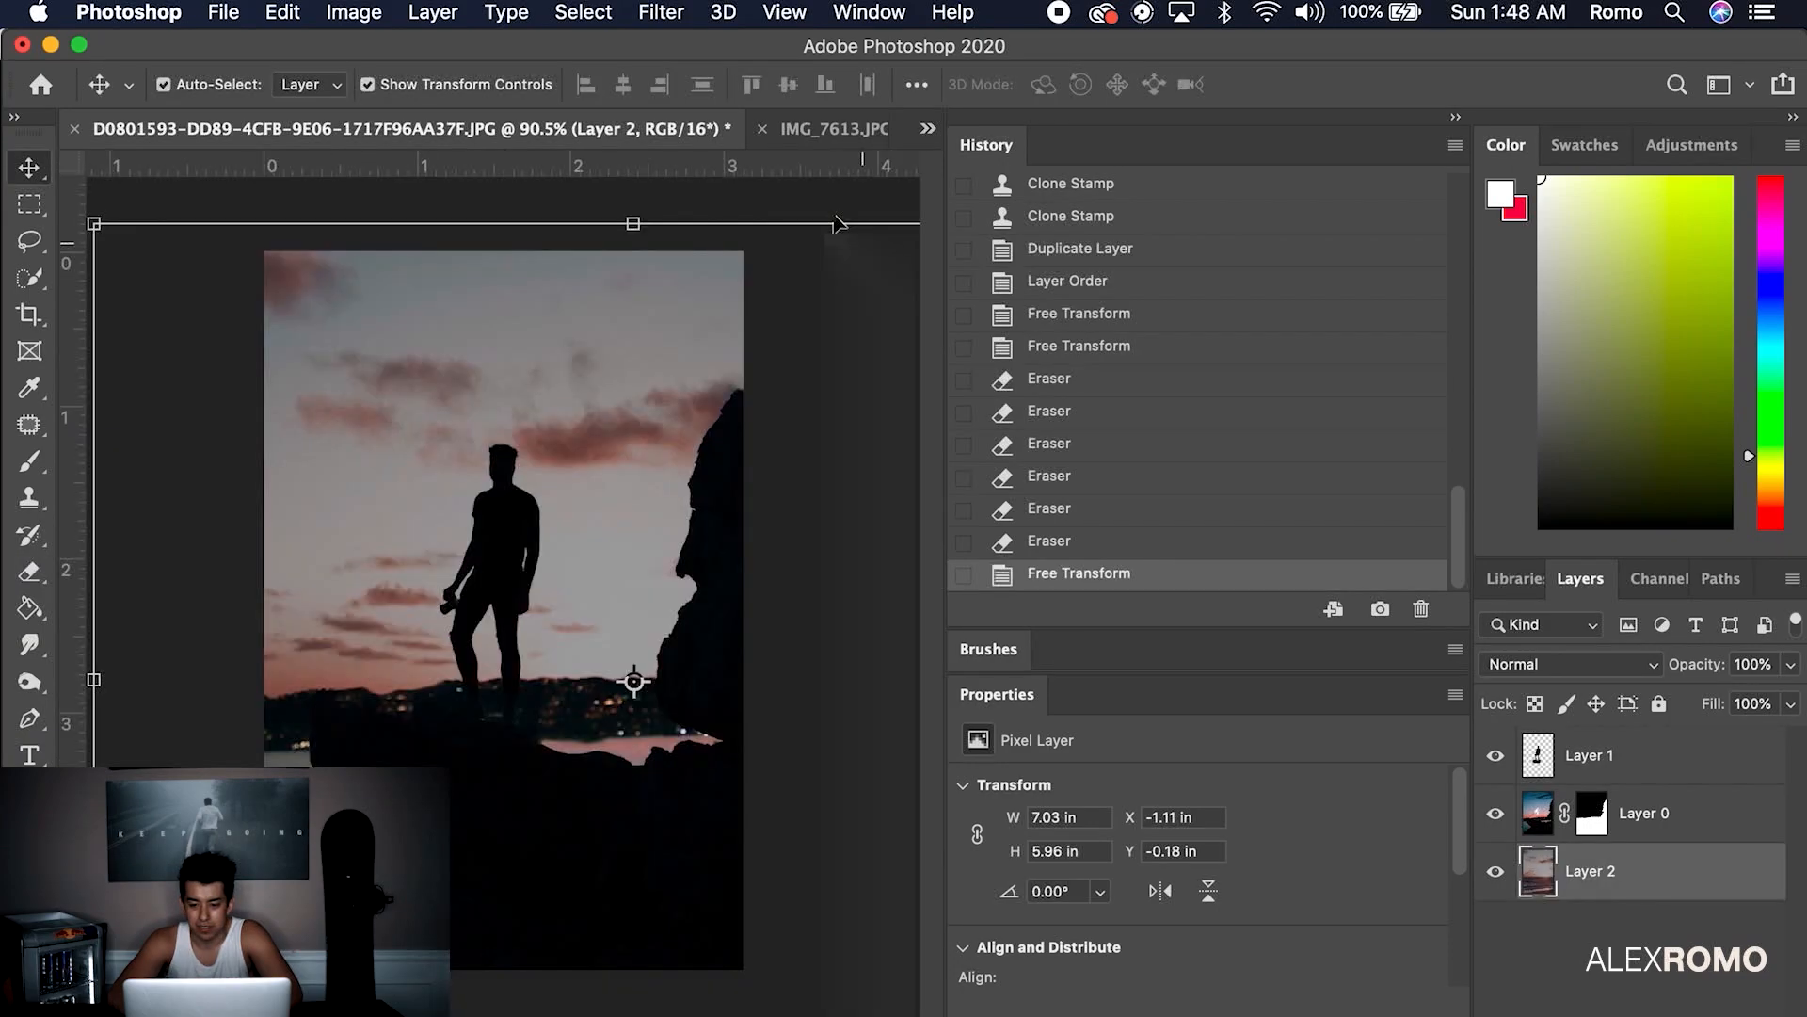
{"action": "key", "text": "ctrl+t"}
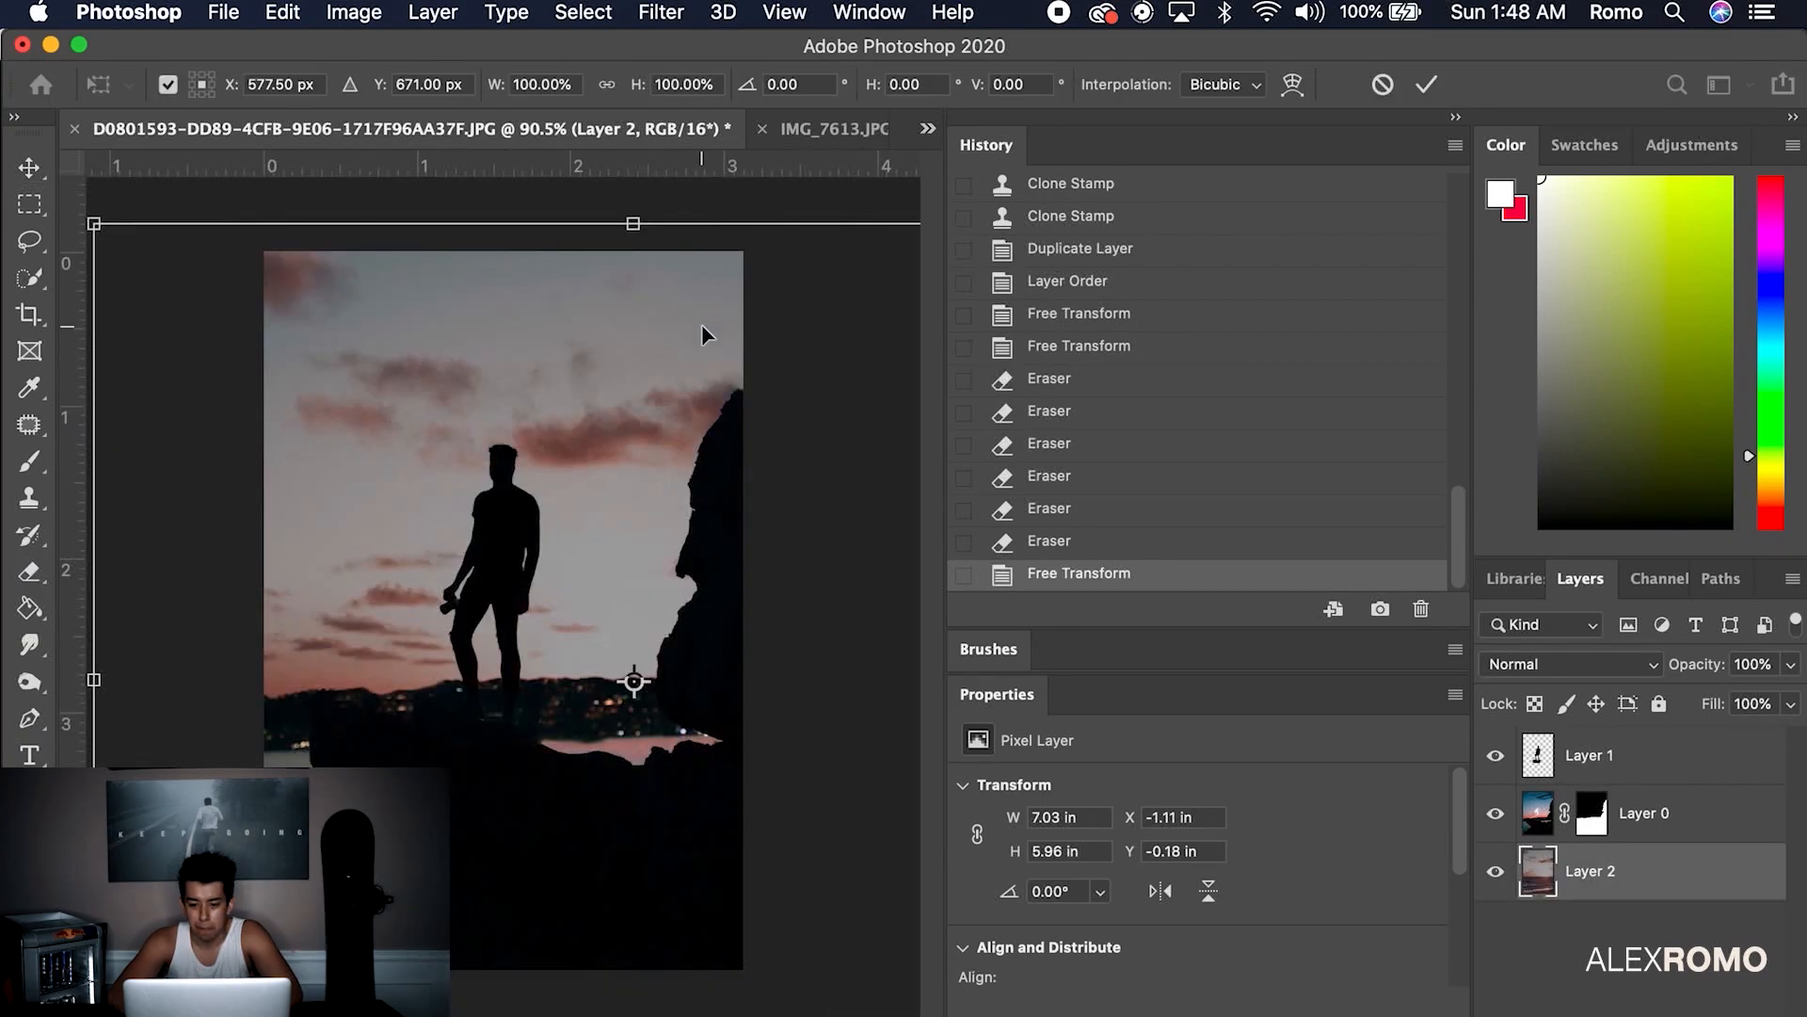
{"action": "left_click", "coordinate": [1680, 913]}
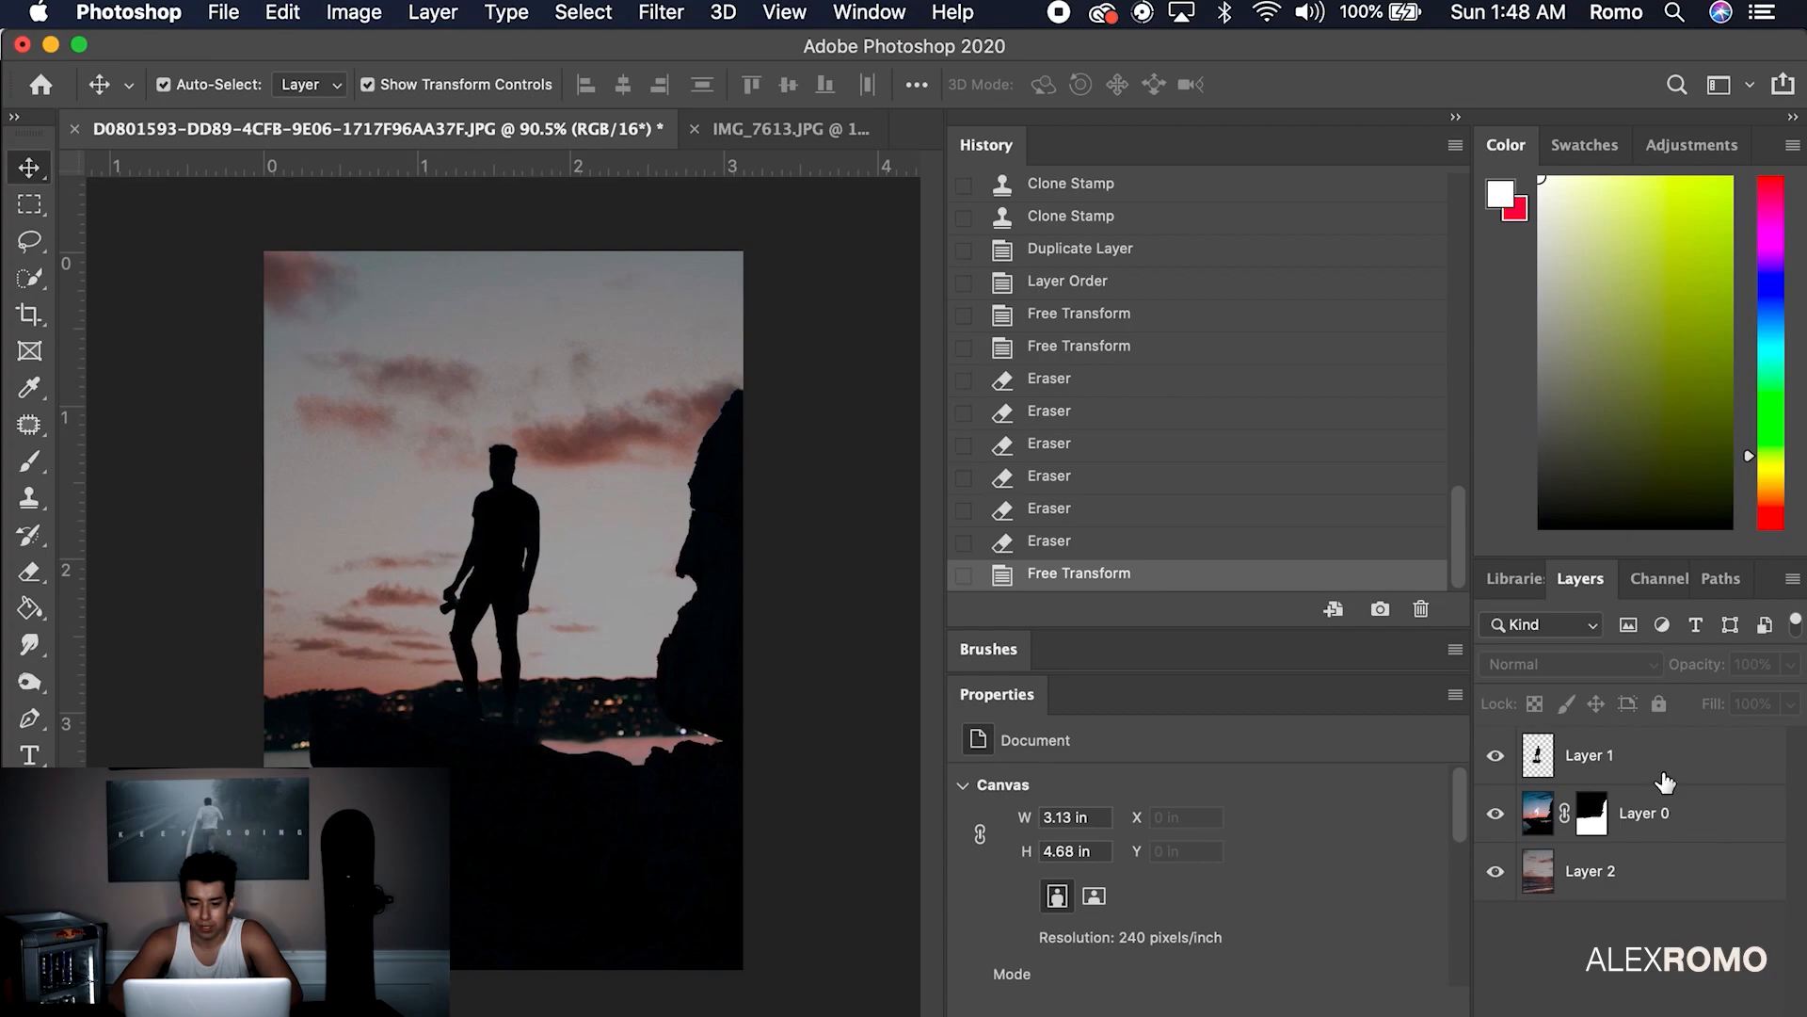
Put the silhouette figure layer into its own new group, named ALEXON
{"action": "left_click", "coordinate": [1654, 758]}
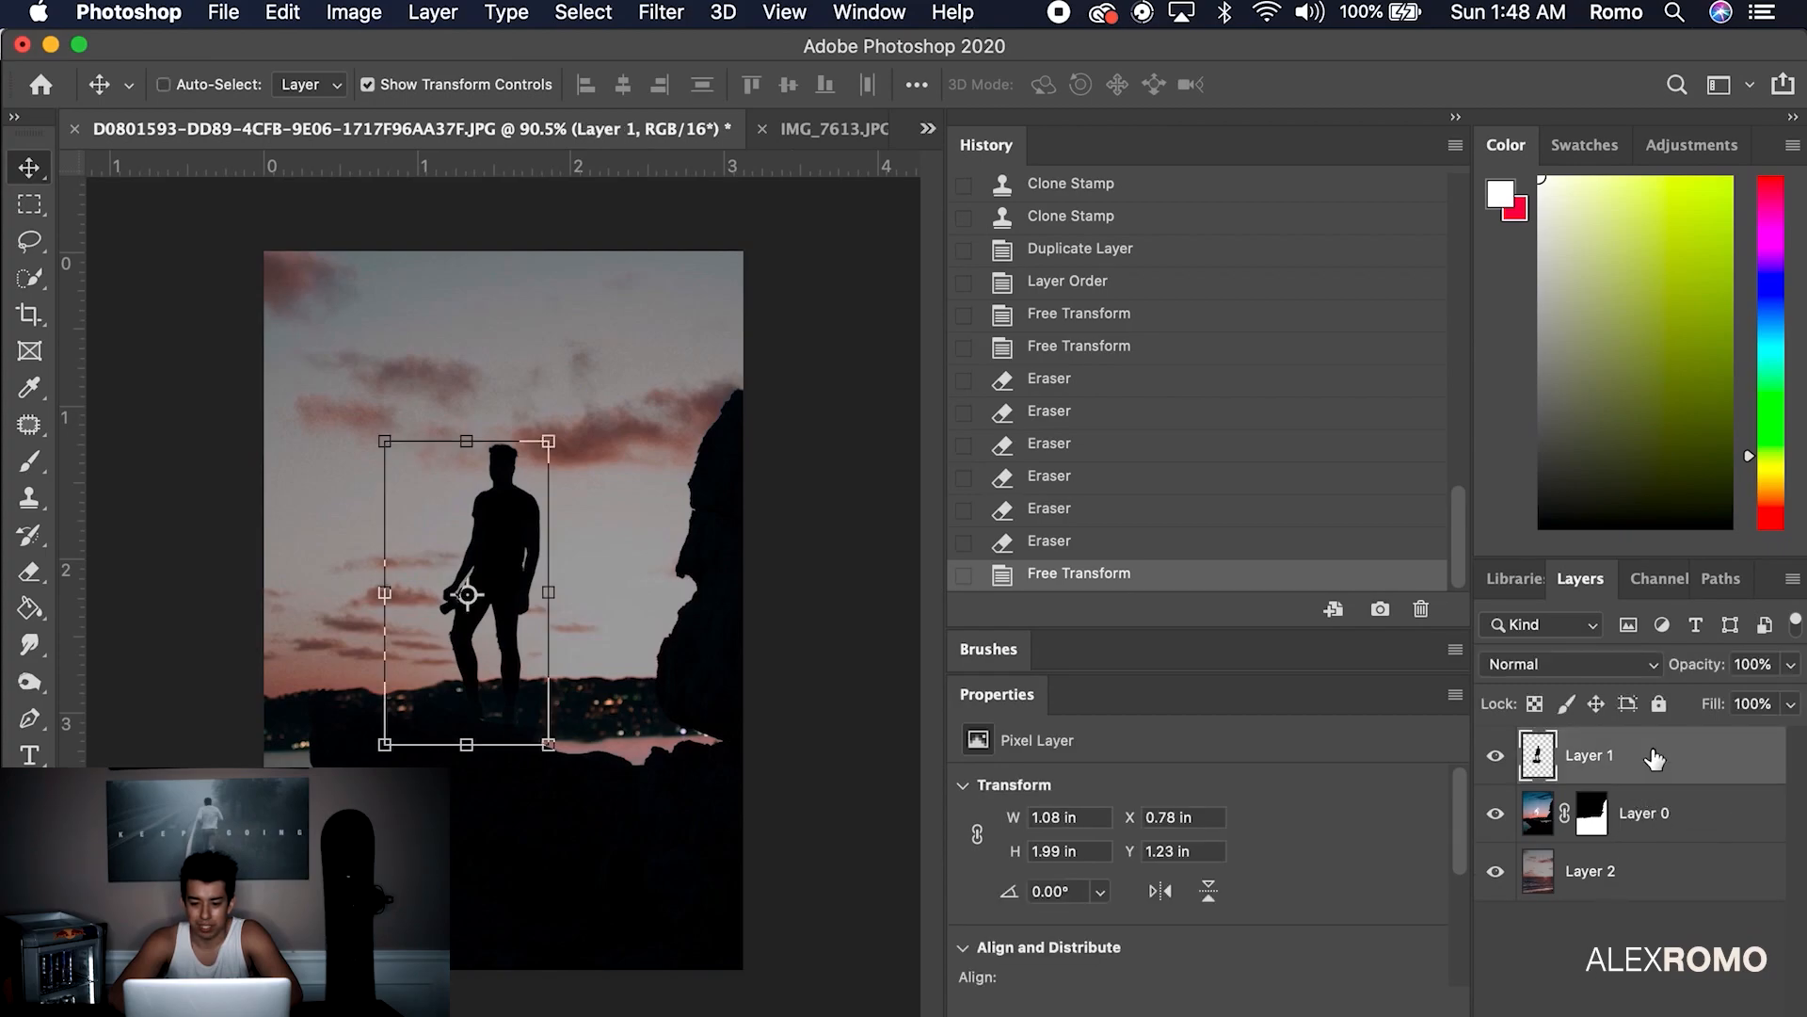
{"action": "key", "text": "super+g"}
{"action": "right_click", "coordinate": [1598, 746]}
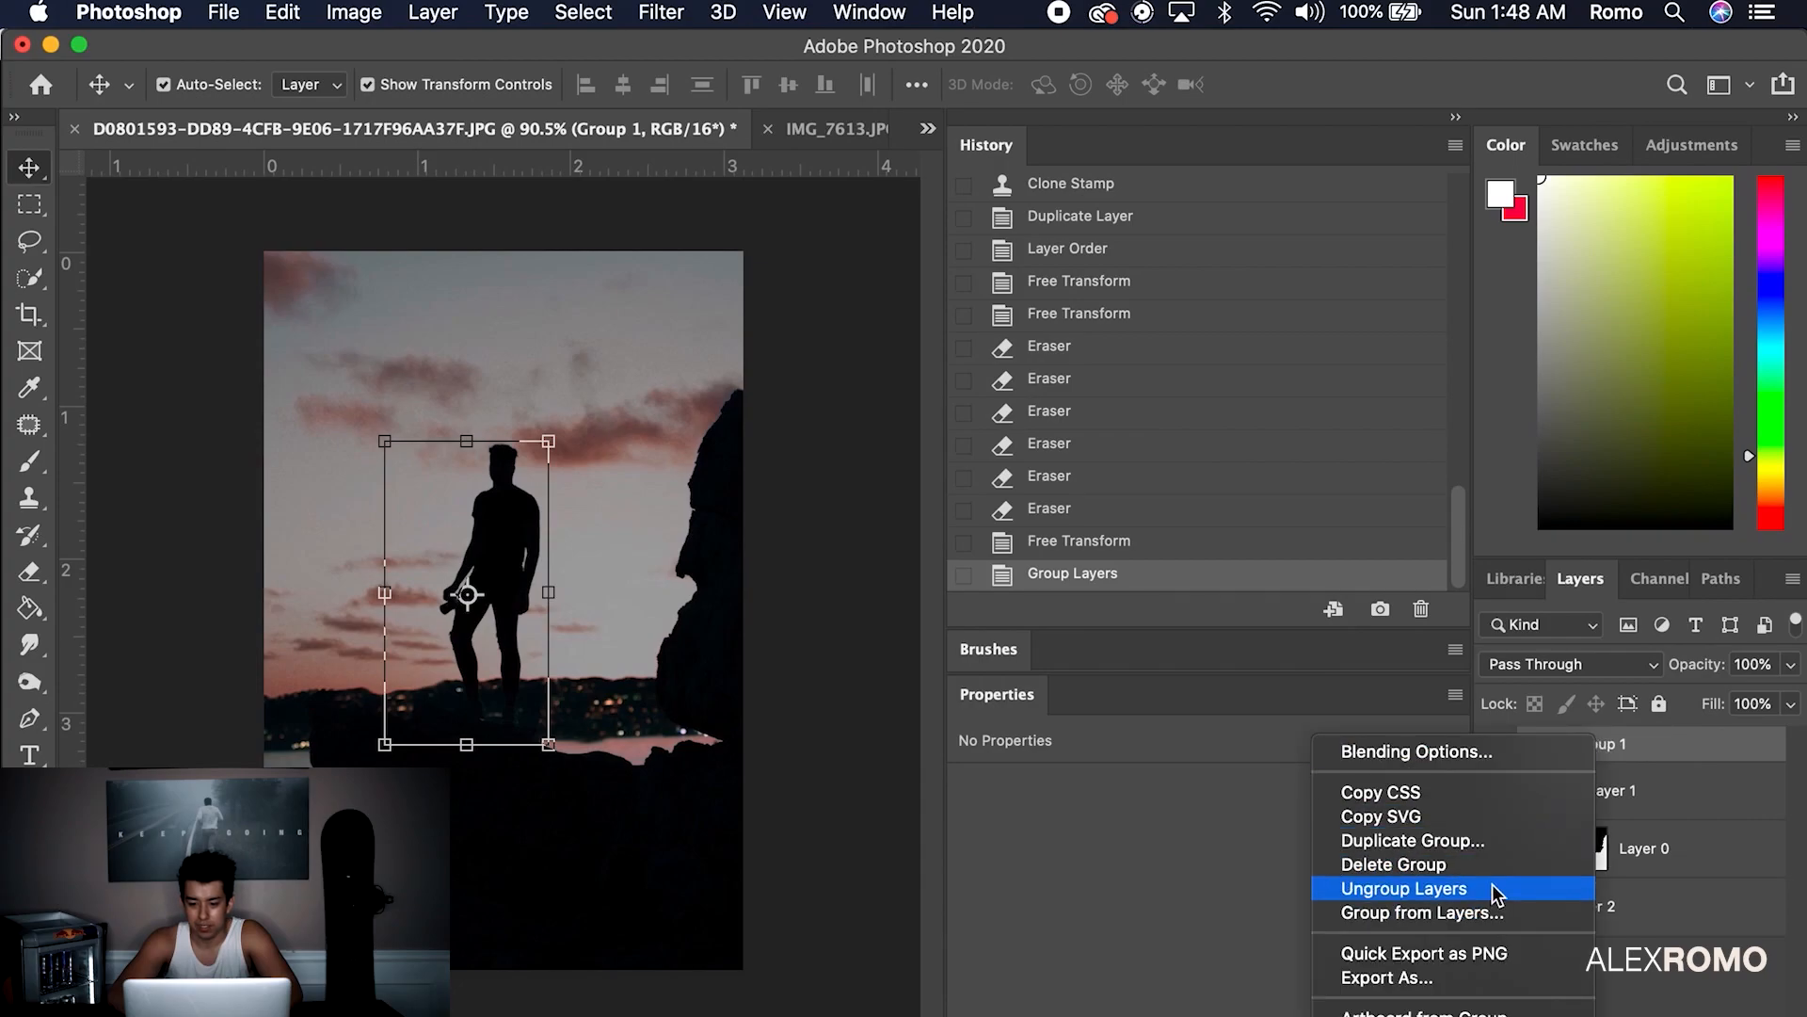
{"action": "left_click", "coordinate": [1692, 774]}
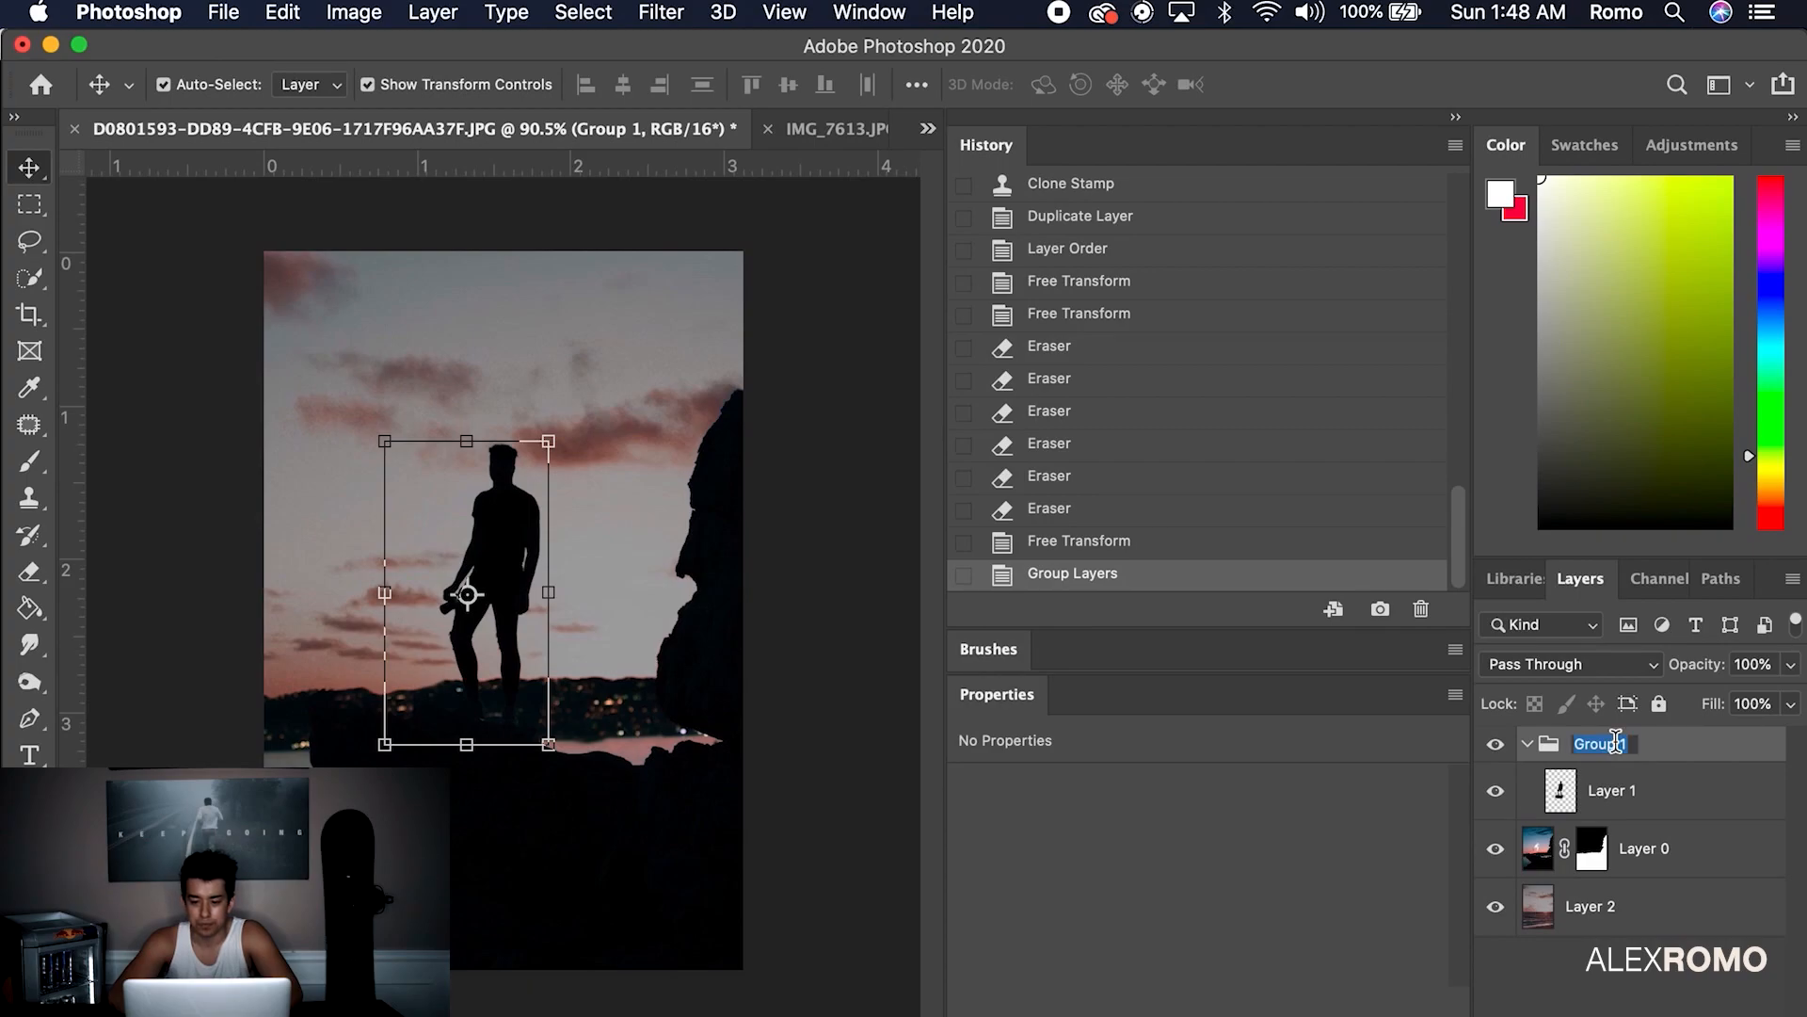
{"action": "key", "text": "Return"}
{"action": "left_click", "coordinate": [1527, 744]}
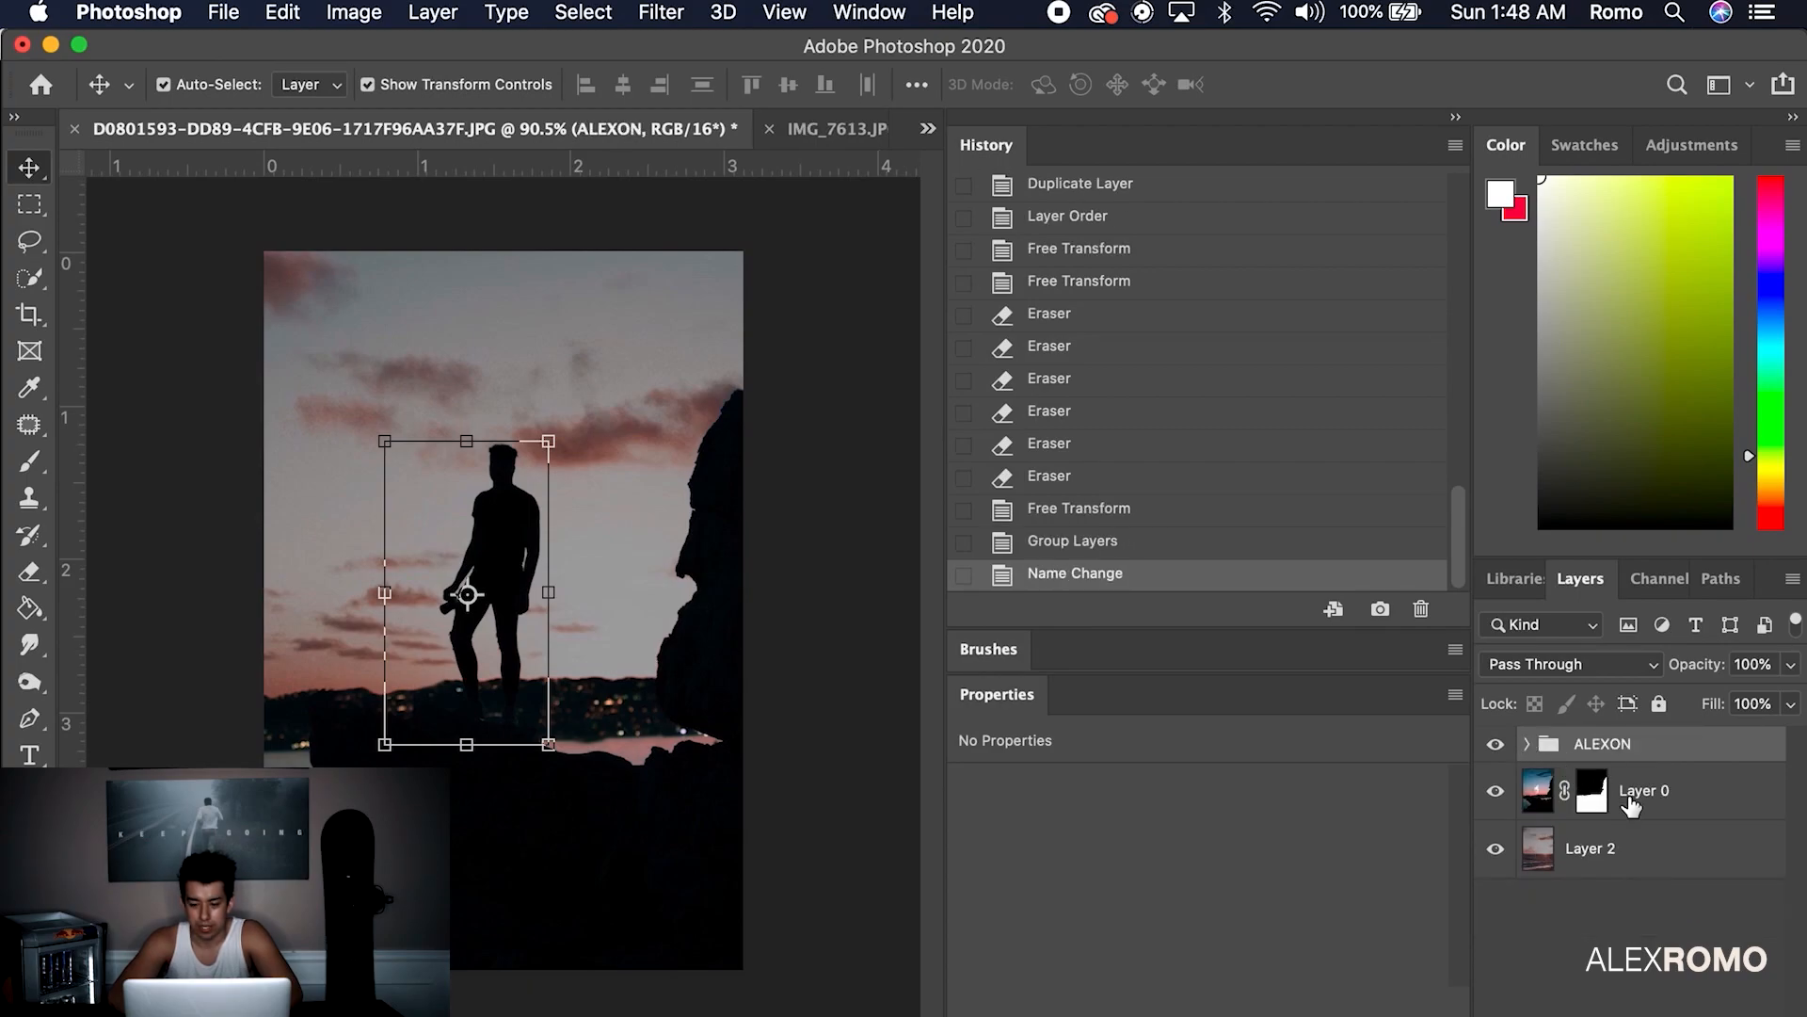
Group the masked cliff layer into a new group named BG
{"action": "left_click", "coordinate": [1555, 784]}
{"action": "key", "text": "super+g"}
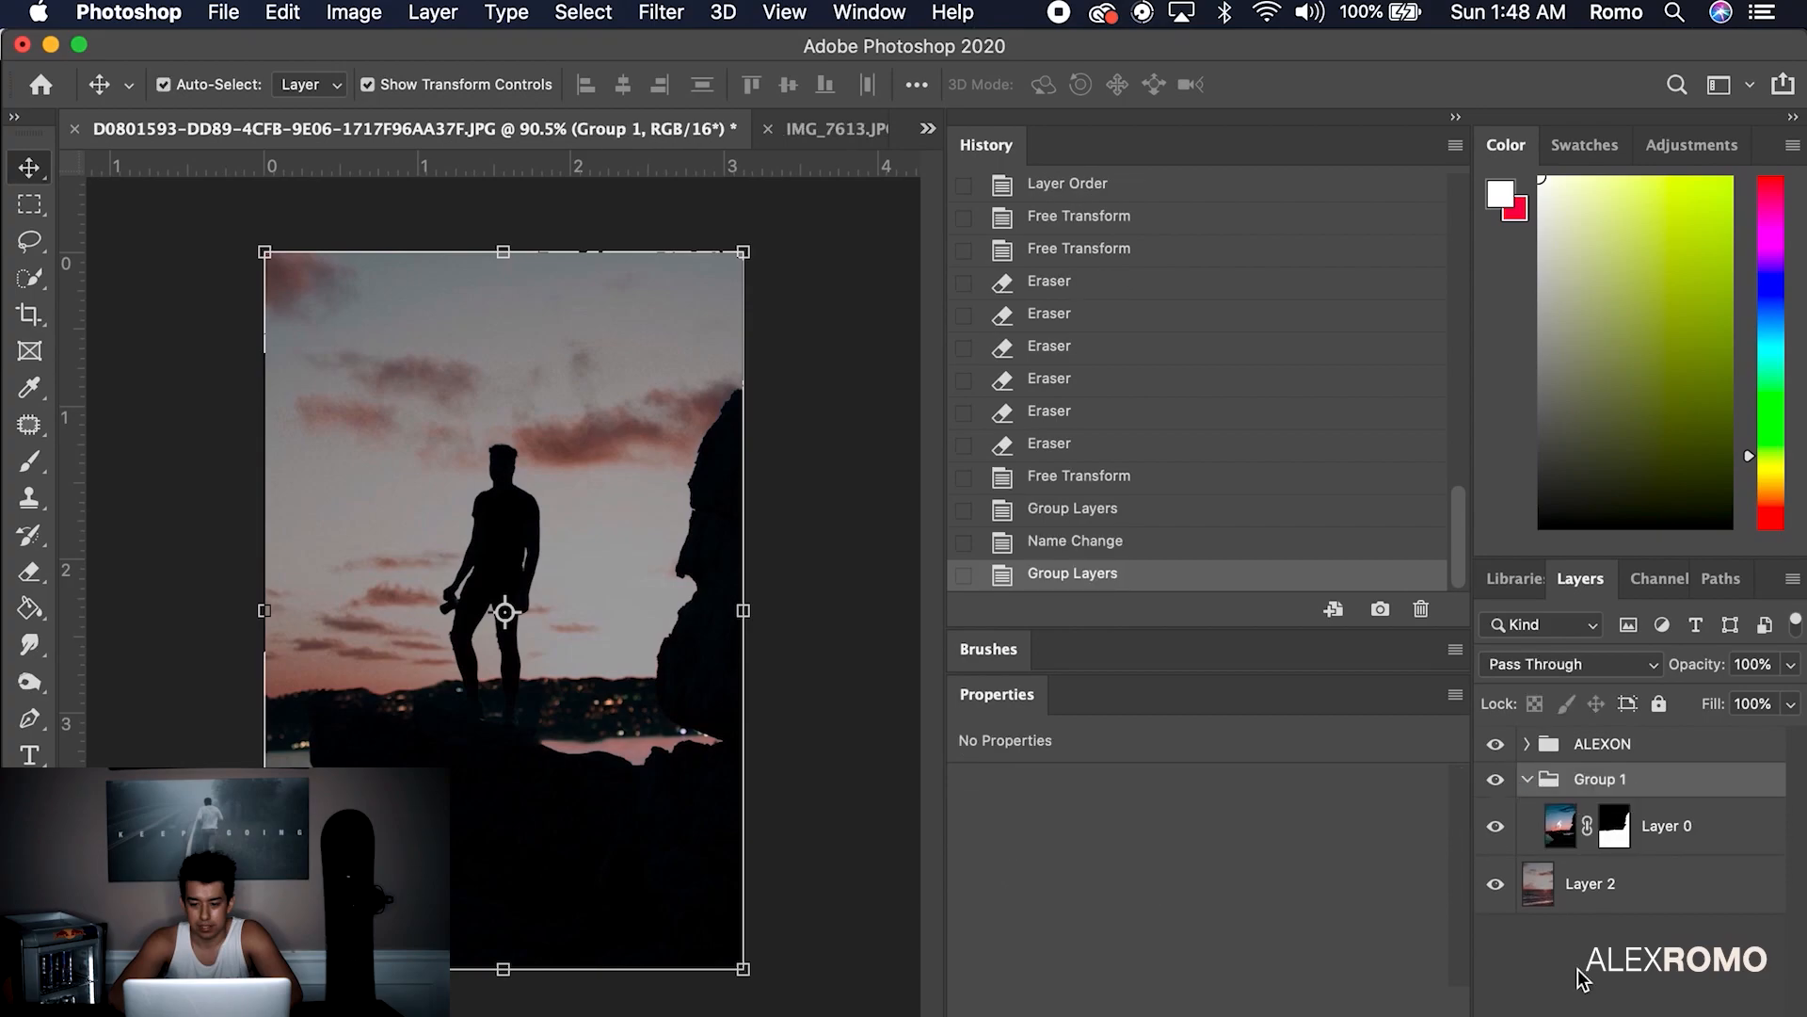
{"action": "type", "text": "BG"}
{"action": "key", "text": "Return"}
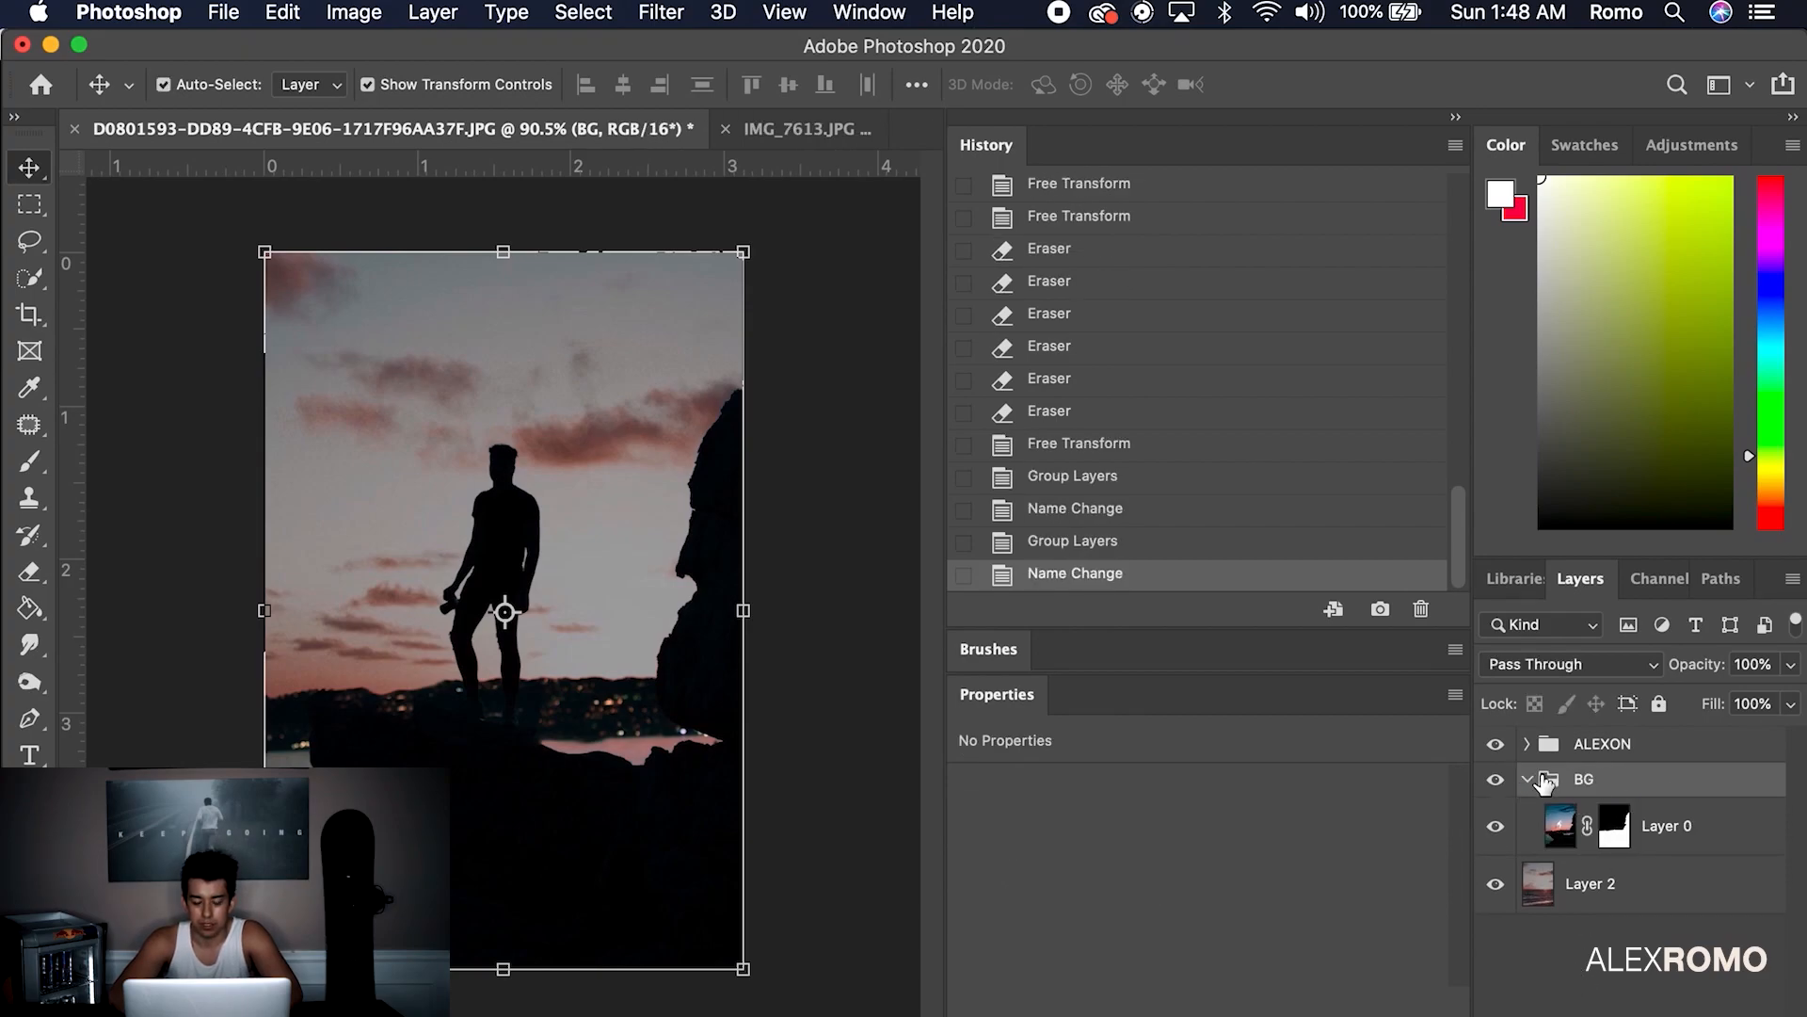
Move Layer 2 into the BG group below Layer 0
{"action": "left_click", "coordinate": [1527, 778]}
{"action": "mouse_move", "coordinate": [1582, 828]}
{"action": "left_mouse_down"}
{"action": "mouse_move", "coordinate": [1569, 782]}
{"action": "mouse_move", "coordinate": [1610, 904]}
{"action": "mouse_move", "coordinate": [1583, 850]}
{"action": "left_mouse_up"}
{"action": "left_click", "coordinate": [1527, 779]}
{"action": "left_click", "coordinate": [1527, 779]}
{"action": "left_click", "coordinate": [1562, 877]}
{"action": "left_click", "coordinate": [1527, 781]}
{"action": "left_click", "coordinate": [1587, 970]}
{"action": "left_click", "coordinate": [1527, 780]}
Add an empty Layer 3 inside a new top group named LIGHTING
{"action": "right_click", "coordinate": [1586, 836]}
{"action": "left_click", "coordinate": [1646, 836]}
{"action": "right_click", "coordinate": [1646, 836]}
{"action": "left_click", "coordinate": [1646, 836]}
{"action": "left_click", "coordinate": [1732, 1013]}
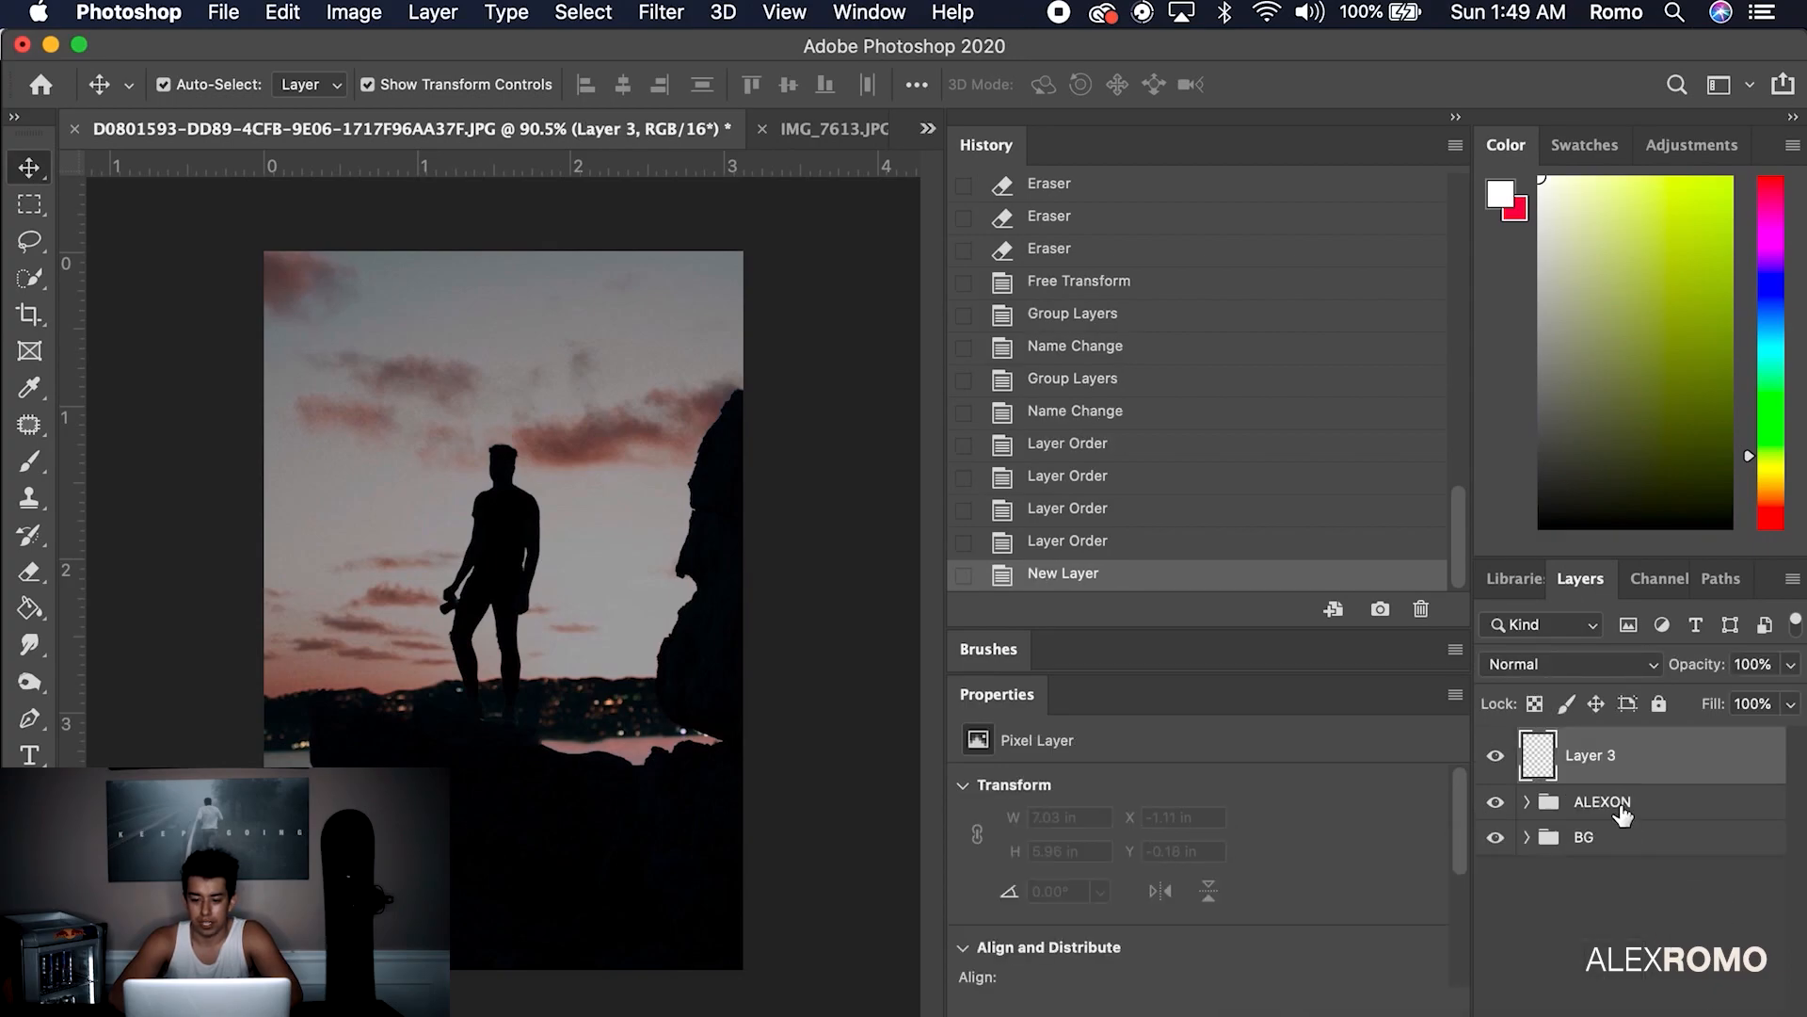
{"action": "key", "text": "super+g"}
{"action": "double_click", "coordinate": [1600, 743]}
{"action": "type", "text": "LIGHTING"}
{"action": "key", "text": "Return"}
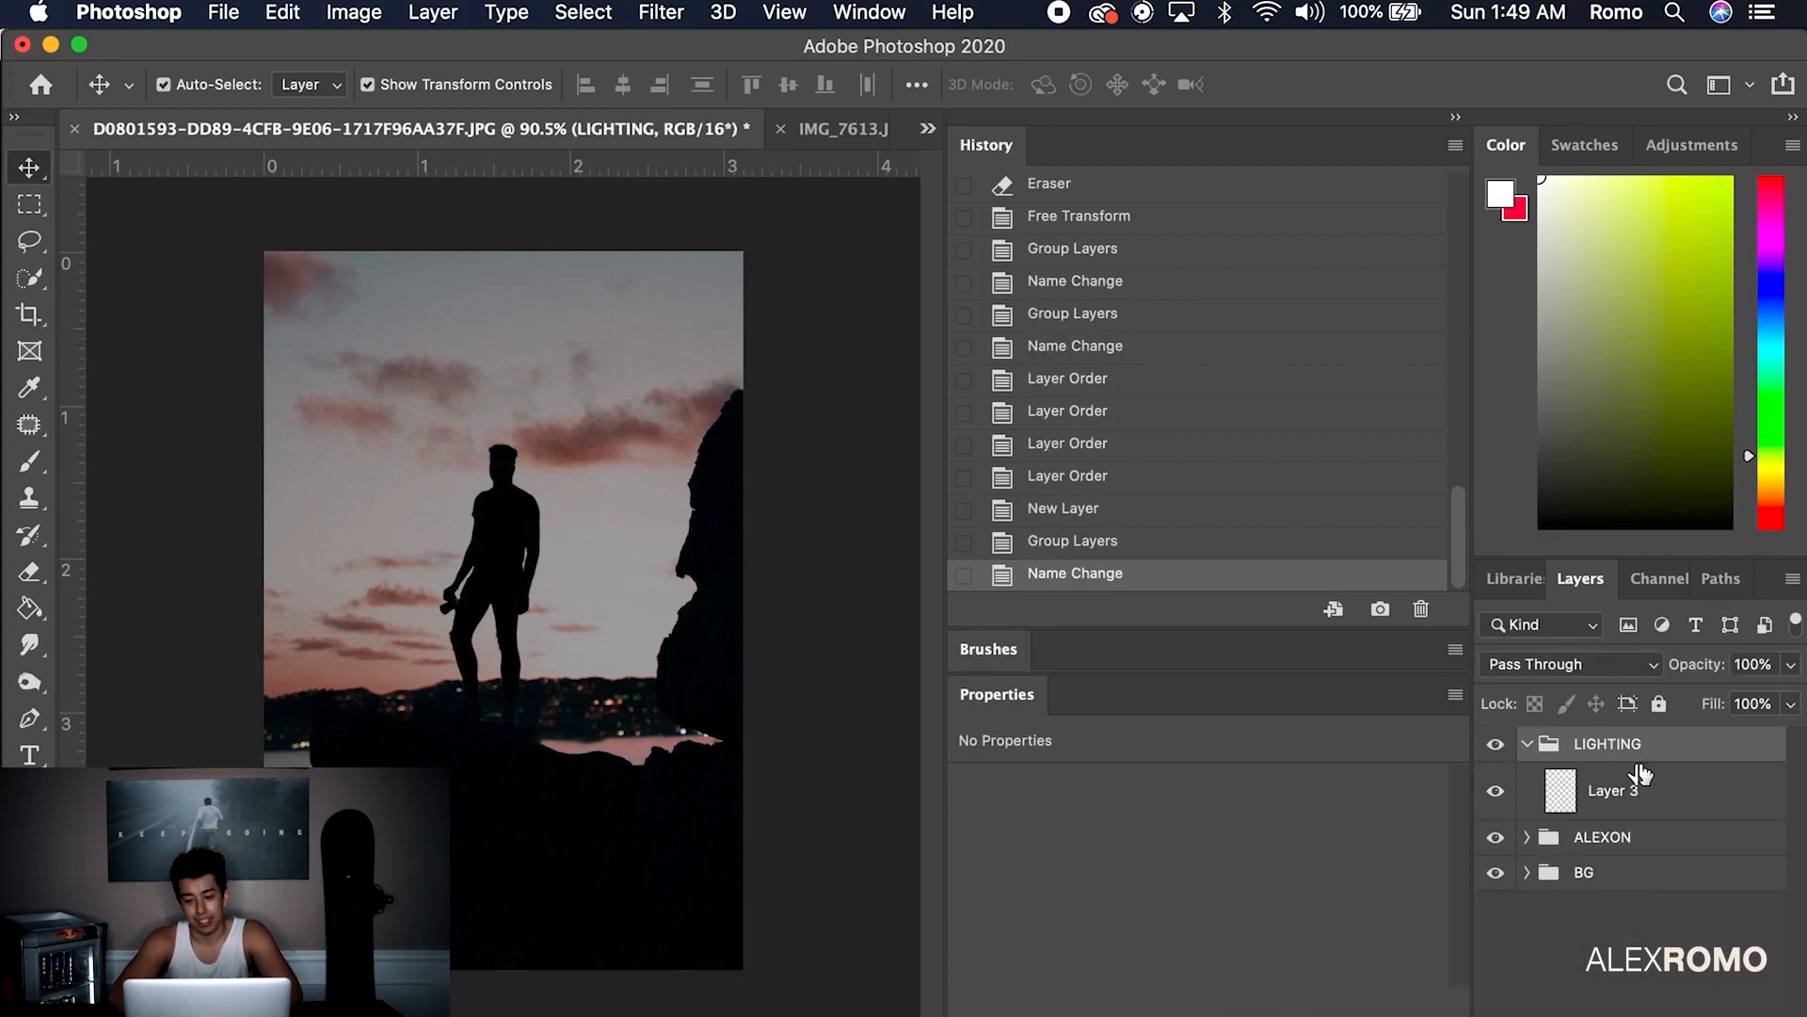
{"action": "left_click", "coordinate": [1624, 790]}
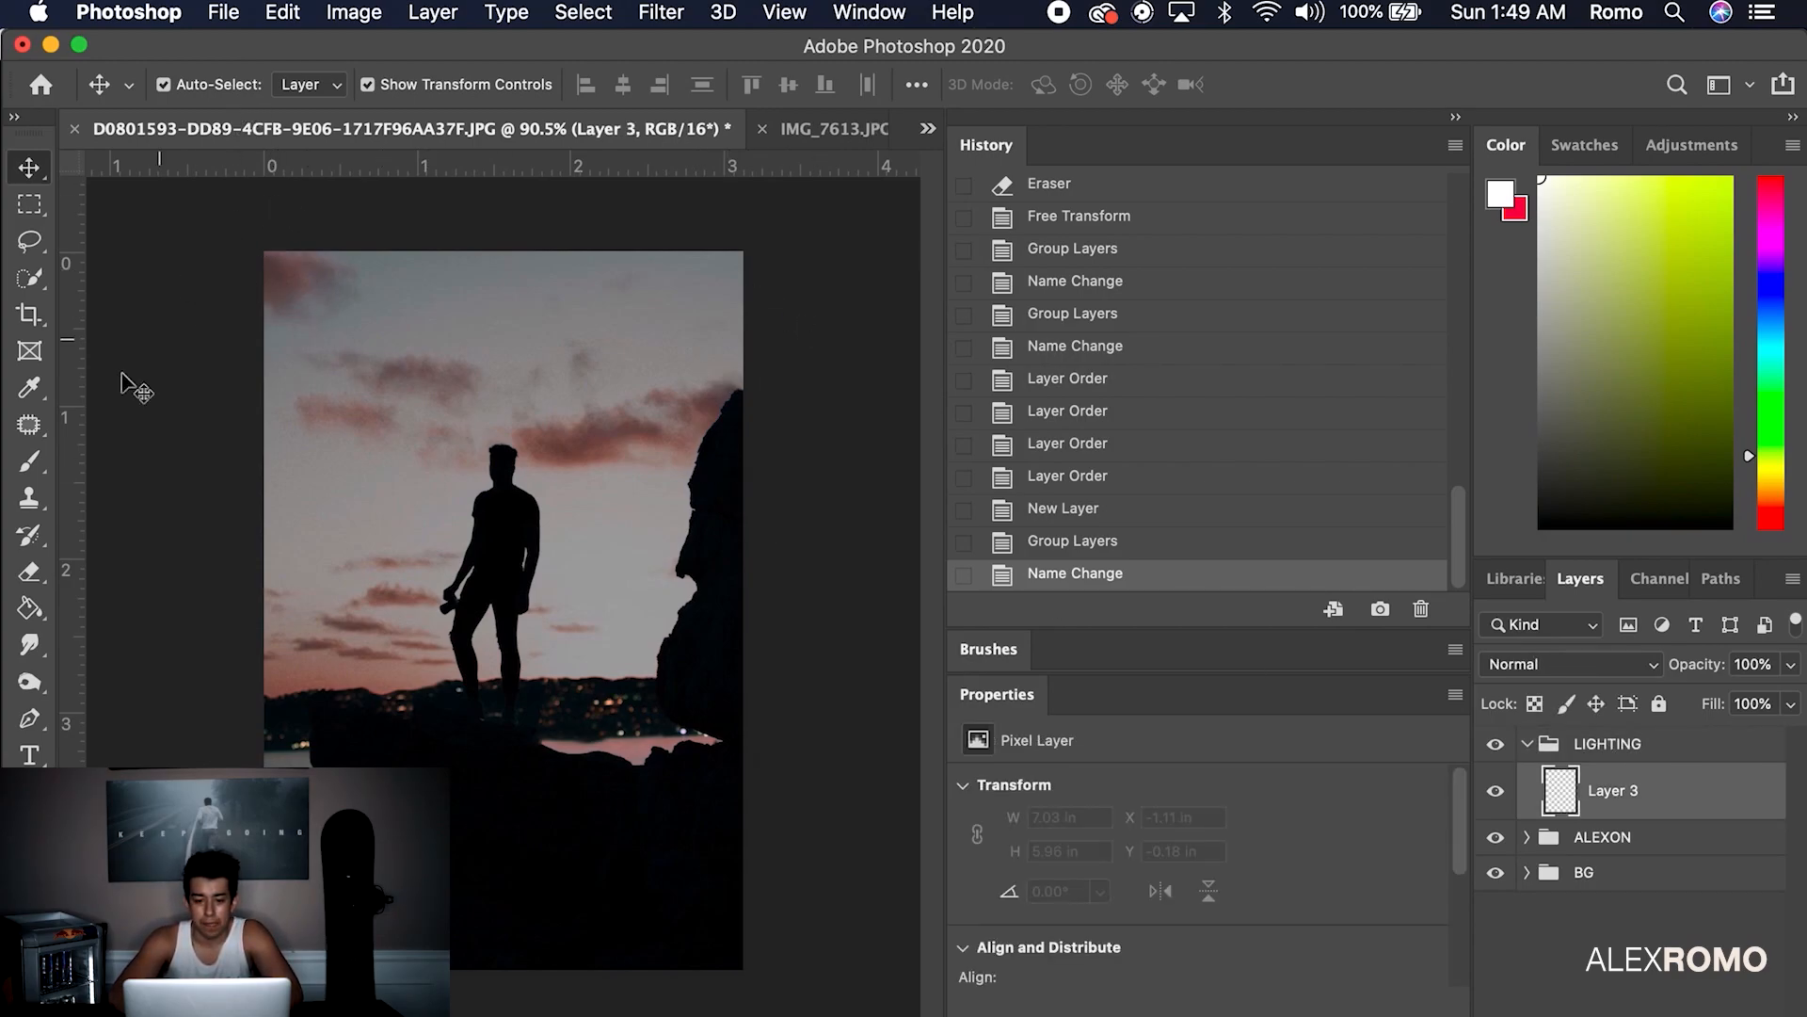
Choose the Small Moon brush preset and enlarge its size
{"action": "left_click", "coordinate": [29, 461]}
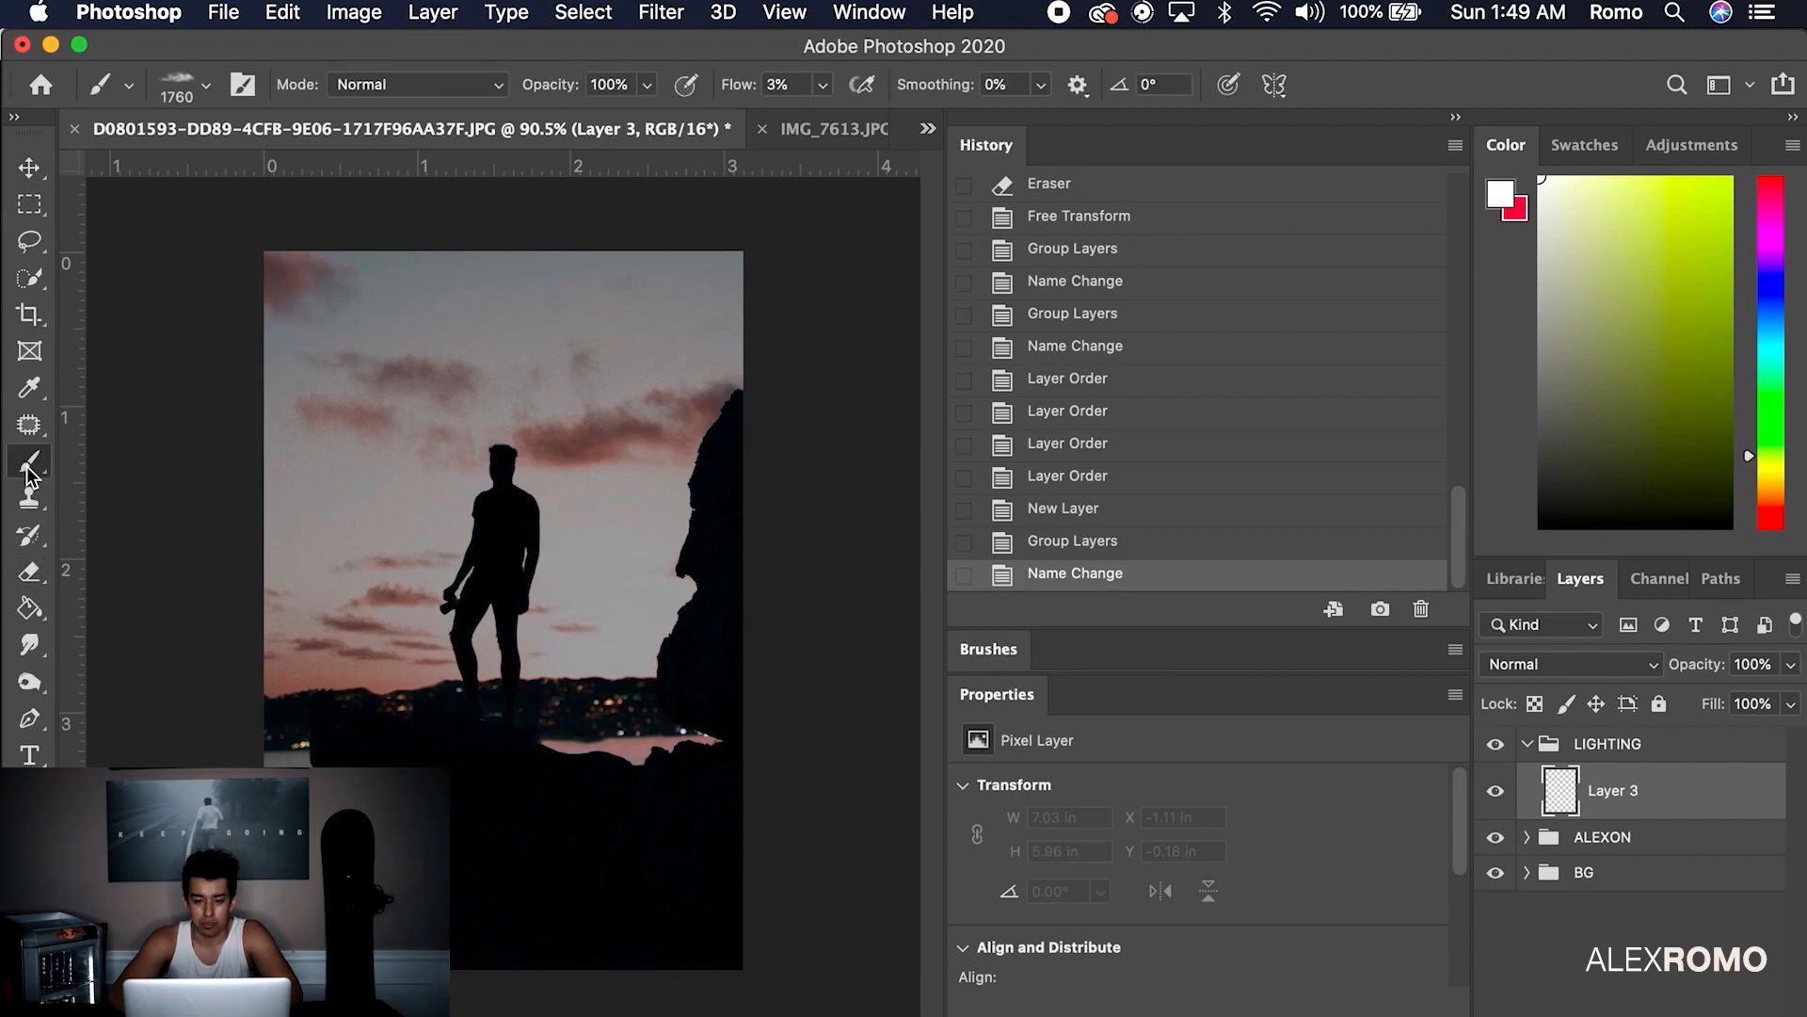
{"action": "left_click", "coordinate": [205, 85]}
{"action": "scroll", "coordinate": [301, 527], "scroll_direction": "up", "scroll_amount": 5}
{"action": "left_click", "coordinate": [282, 565]}
{"action": "left_click_drag", "start_coordinate": [325, 173], "coordinate": [332, 174]}
Stamp a white moon into the upper-right sky
{"action": "left_click", "coordinate": [205, 85]}
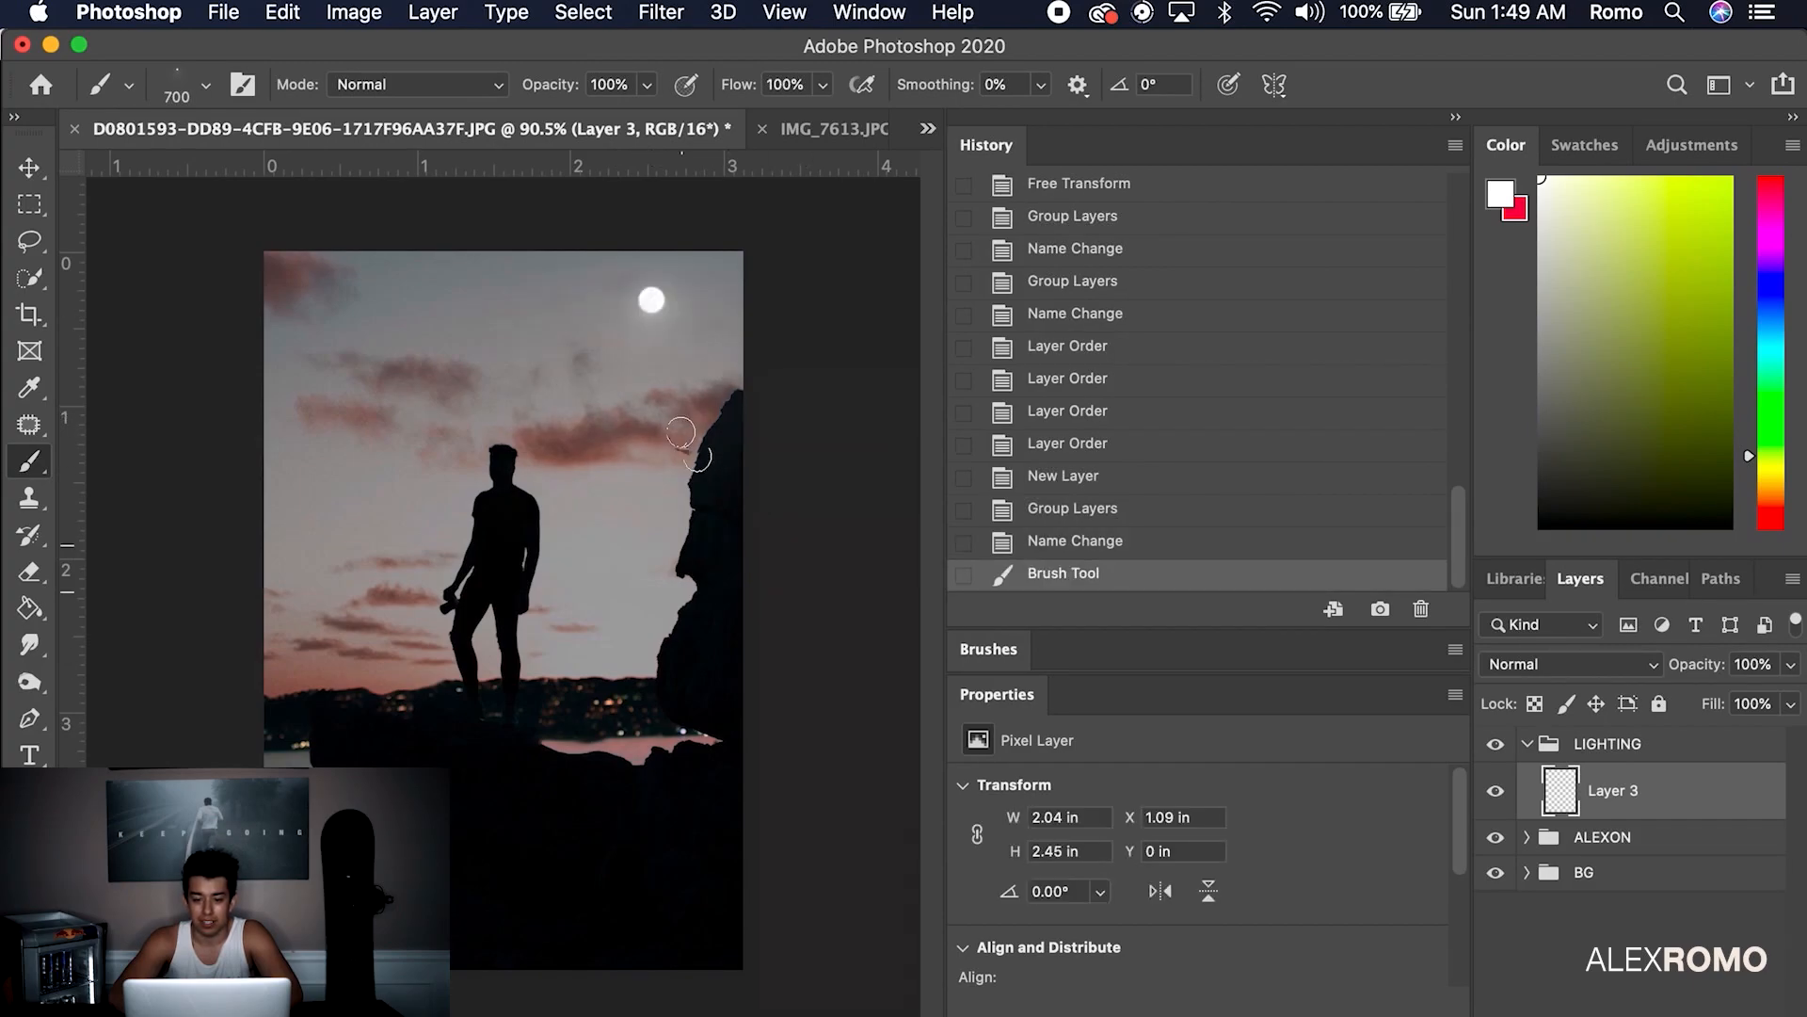
{"action": "key", "text": "cmd+z"}
{"action": "left_click", "coordinate": [715, 565]}
{"action": "key", "text": "cmd+z"}
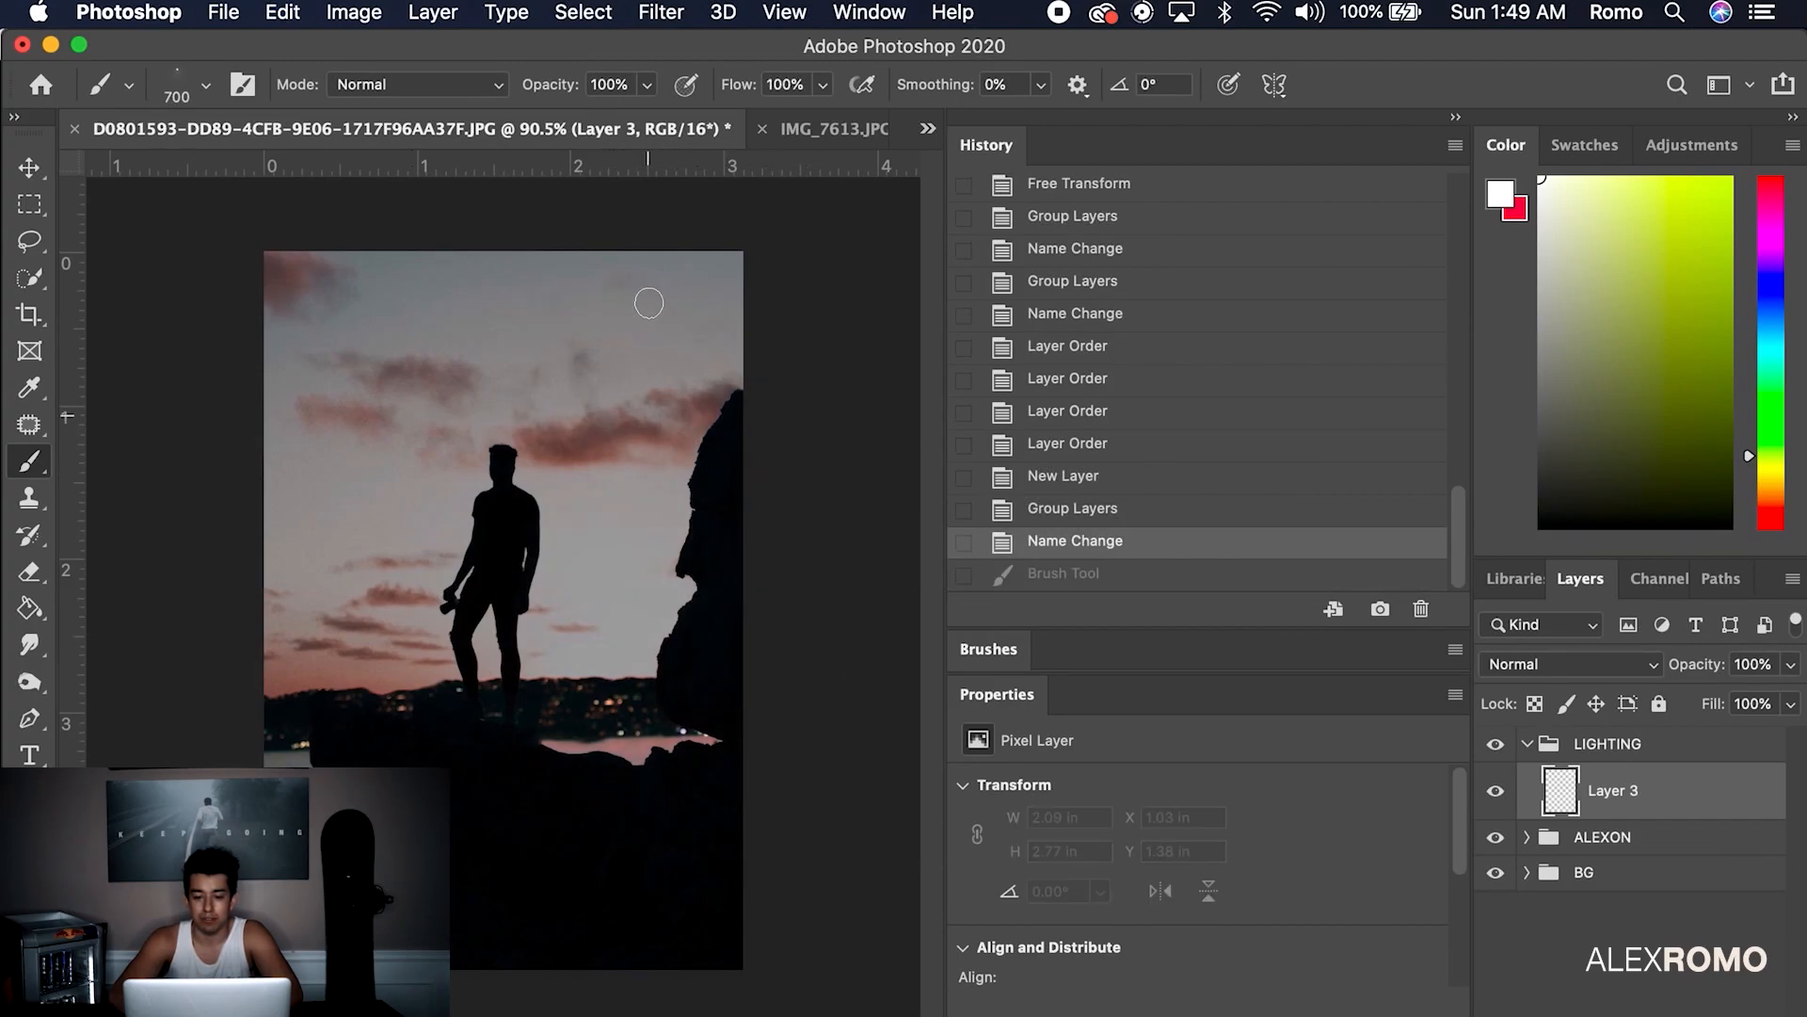
{"action": "left_click", "coordinate": [656, 302]}
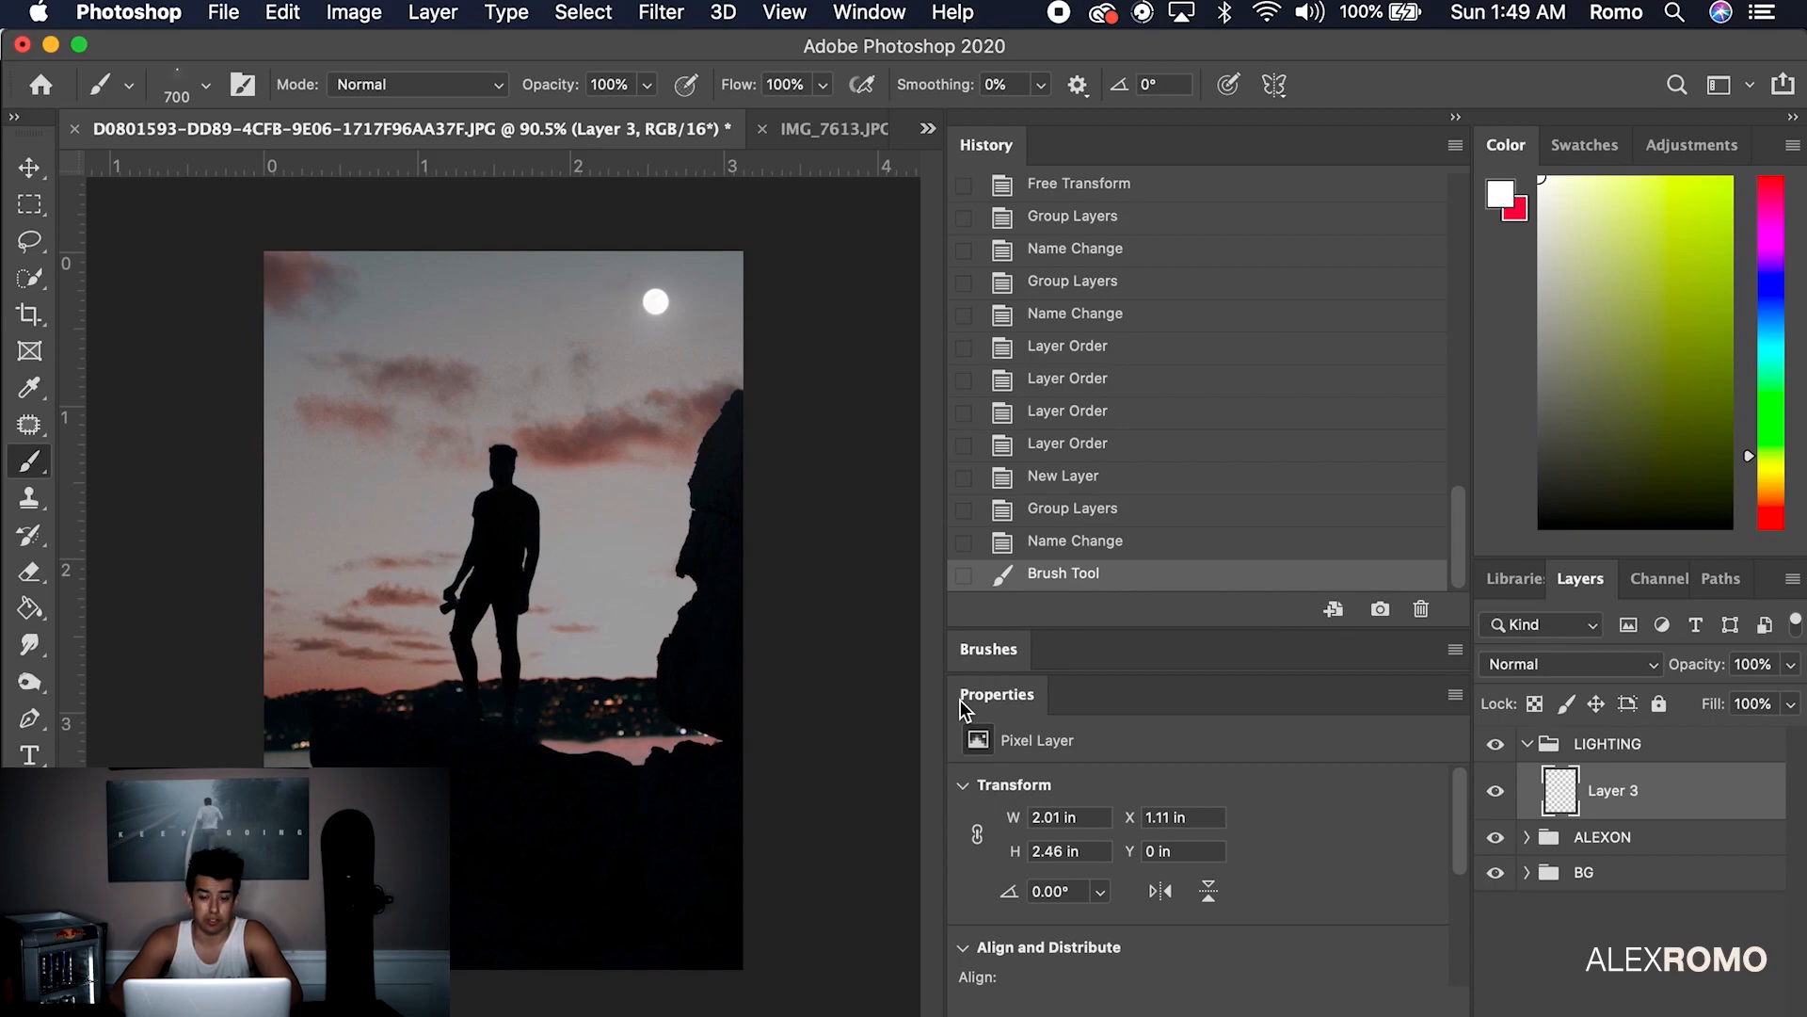
{"action": "key", "text": "cmd+z"}
{"action": "left_click", "coordinate": [638, 339]}
{"action": "key", "text": "cmd+z"}
{"action": "left_click", "coordinate": [670, 307]}
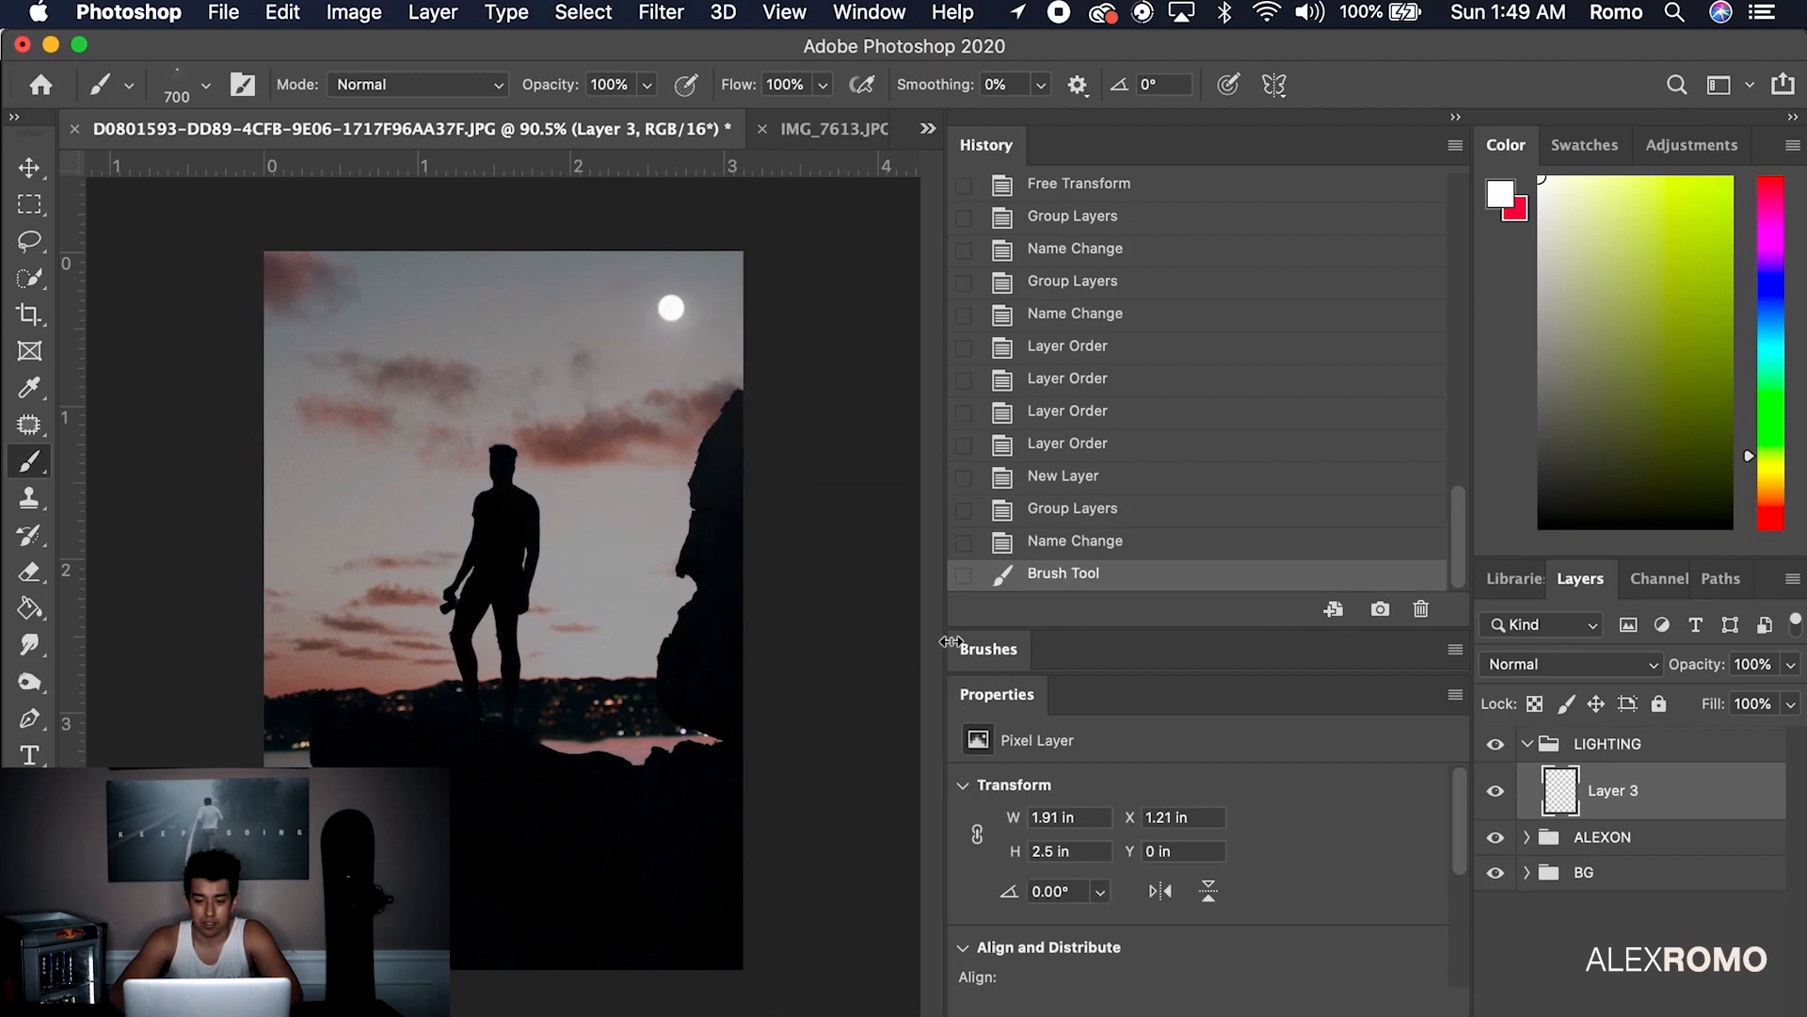
{"action": "left_click", "coordinate": [332, 169]}
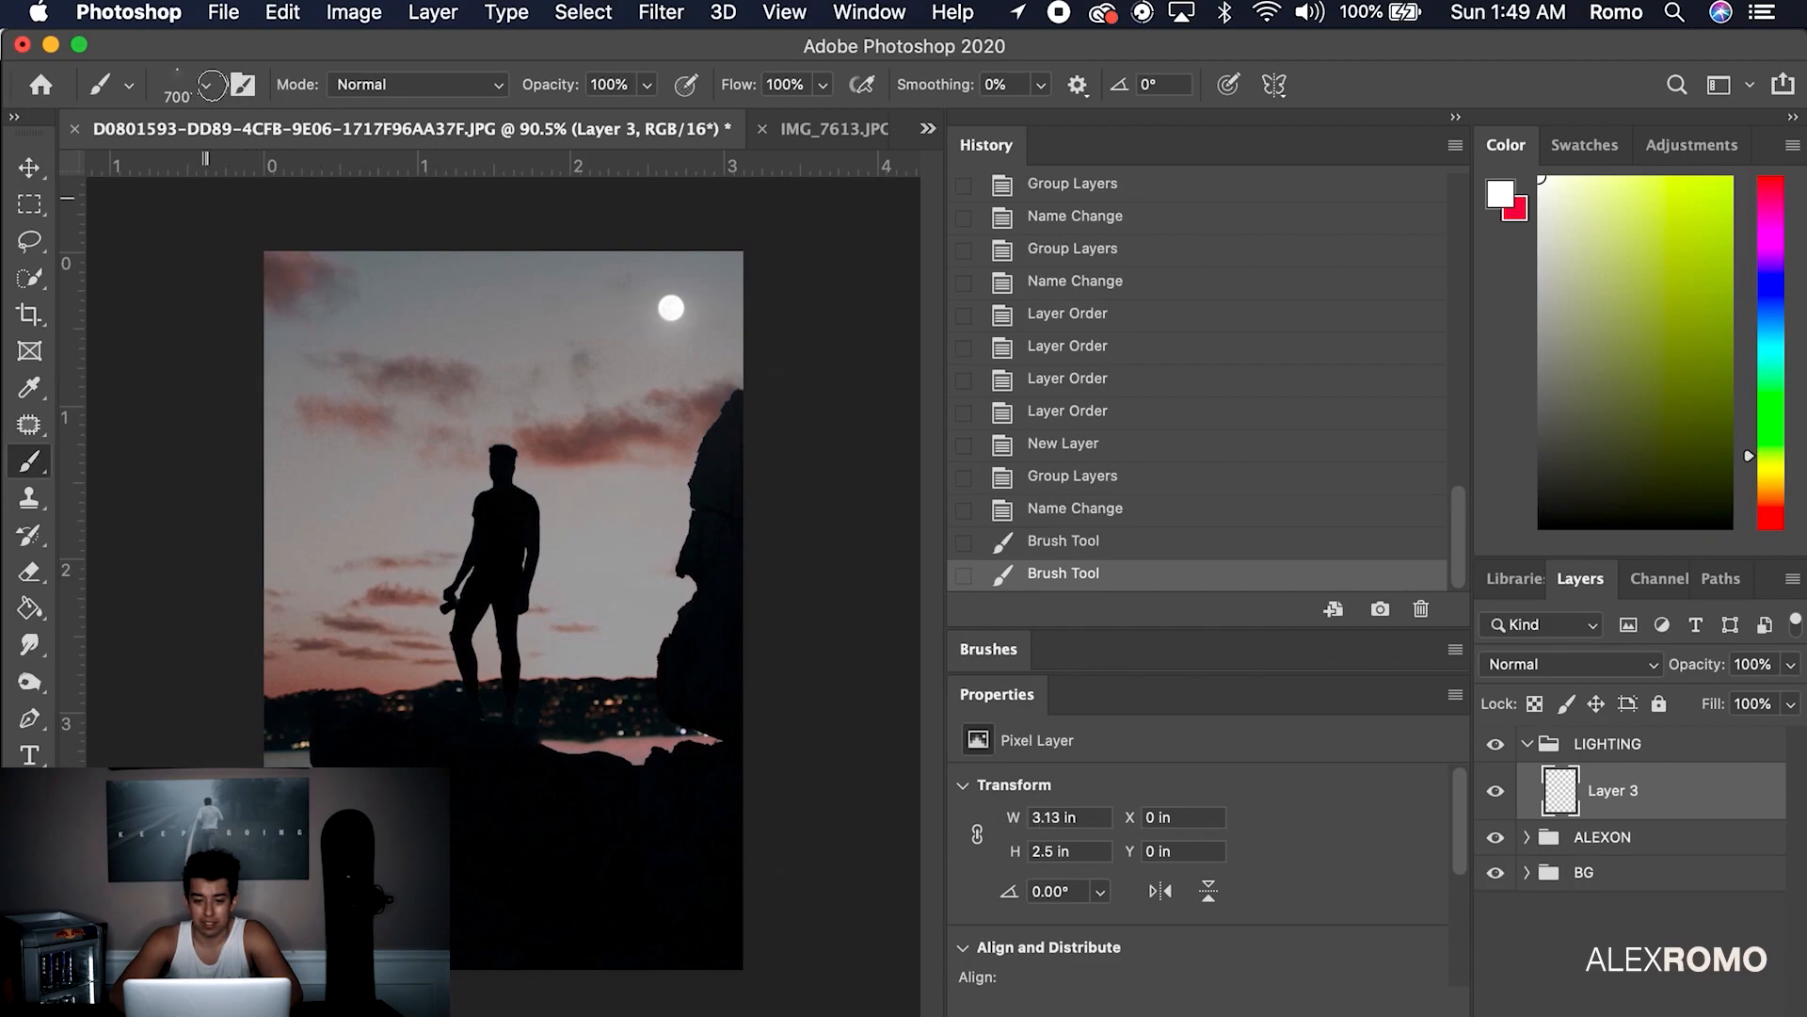
{"action": "key", "text": "cmd+z"}
Stamp a flock of birds into the sky left of the silhouette with the birds brush
{"action": "left_click", "coordinate": [205, 85]}
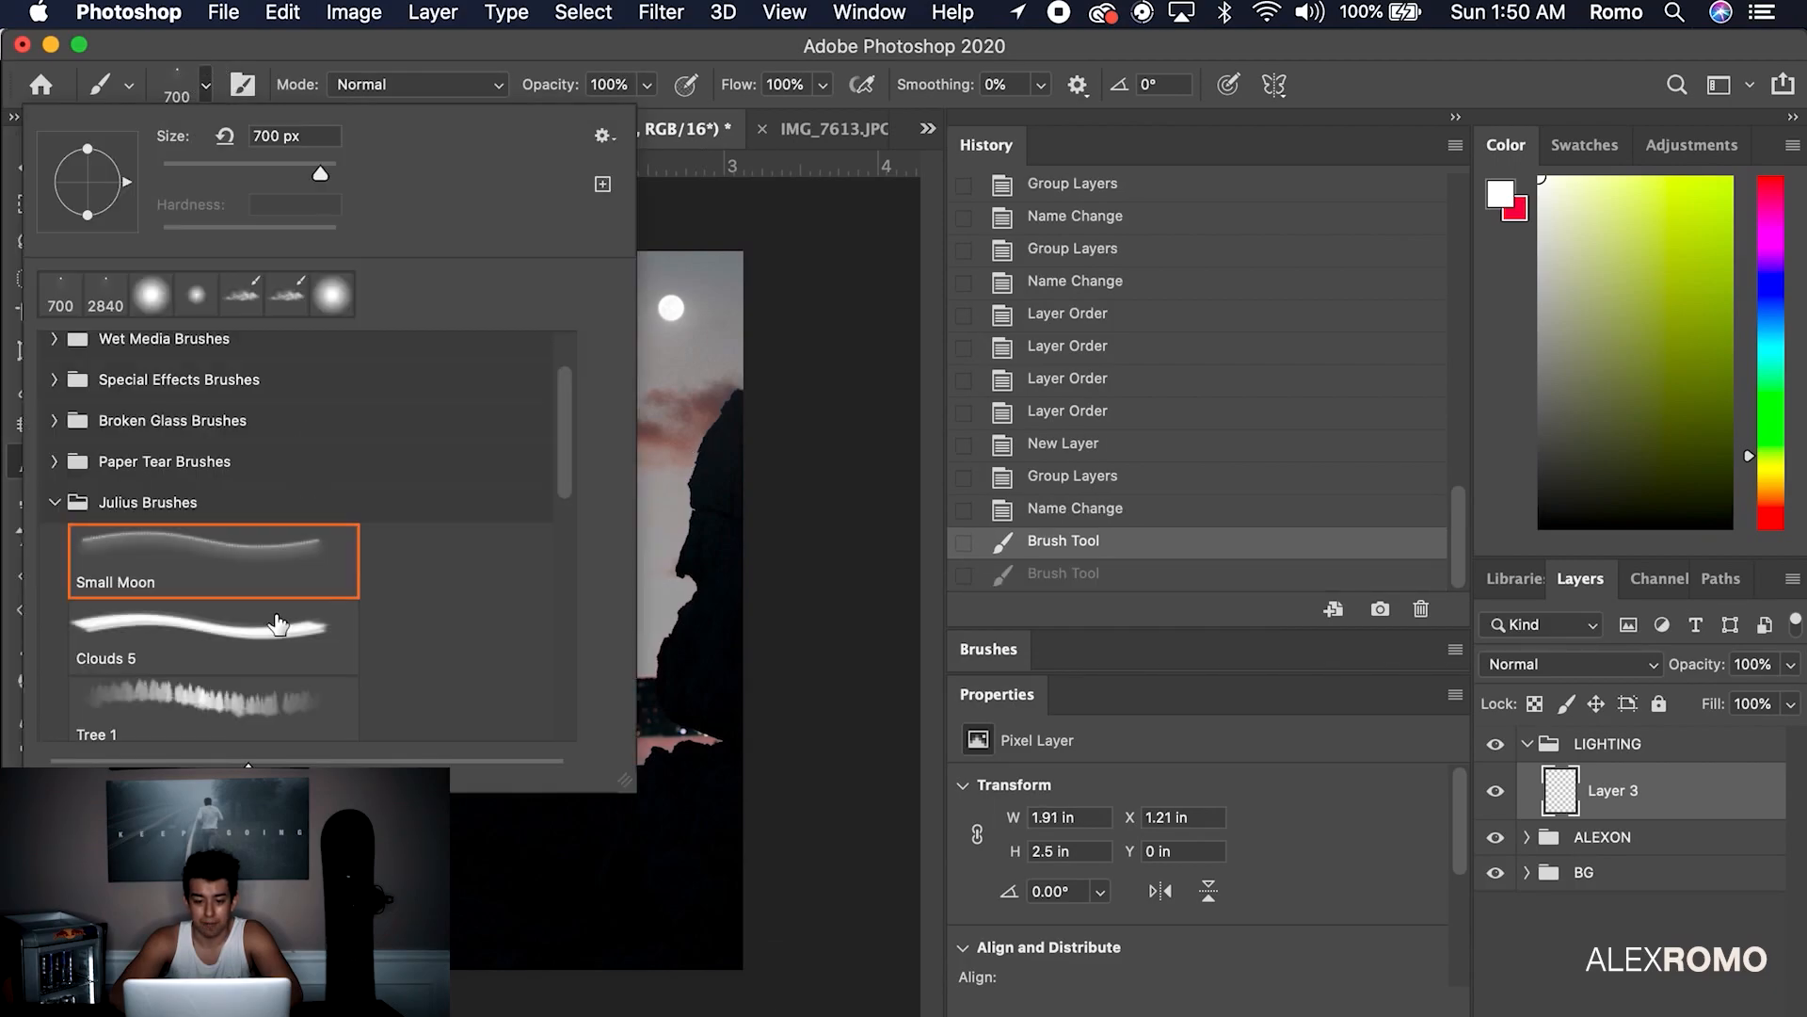
{"action": "scroll", "coordinate": [210, 556], "scroll_direction": "down", "scroll_amount": 5}
{"action": "left_click", "coordinate": [221, 613]}
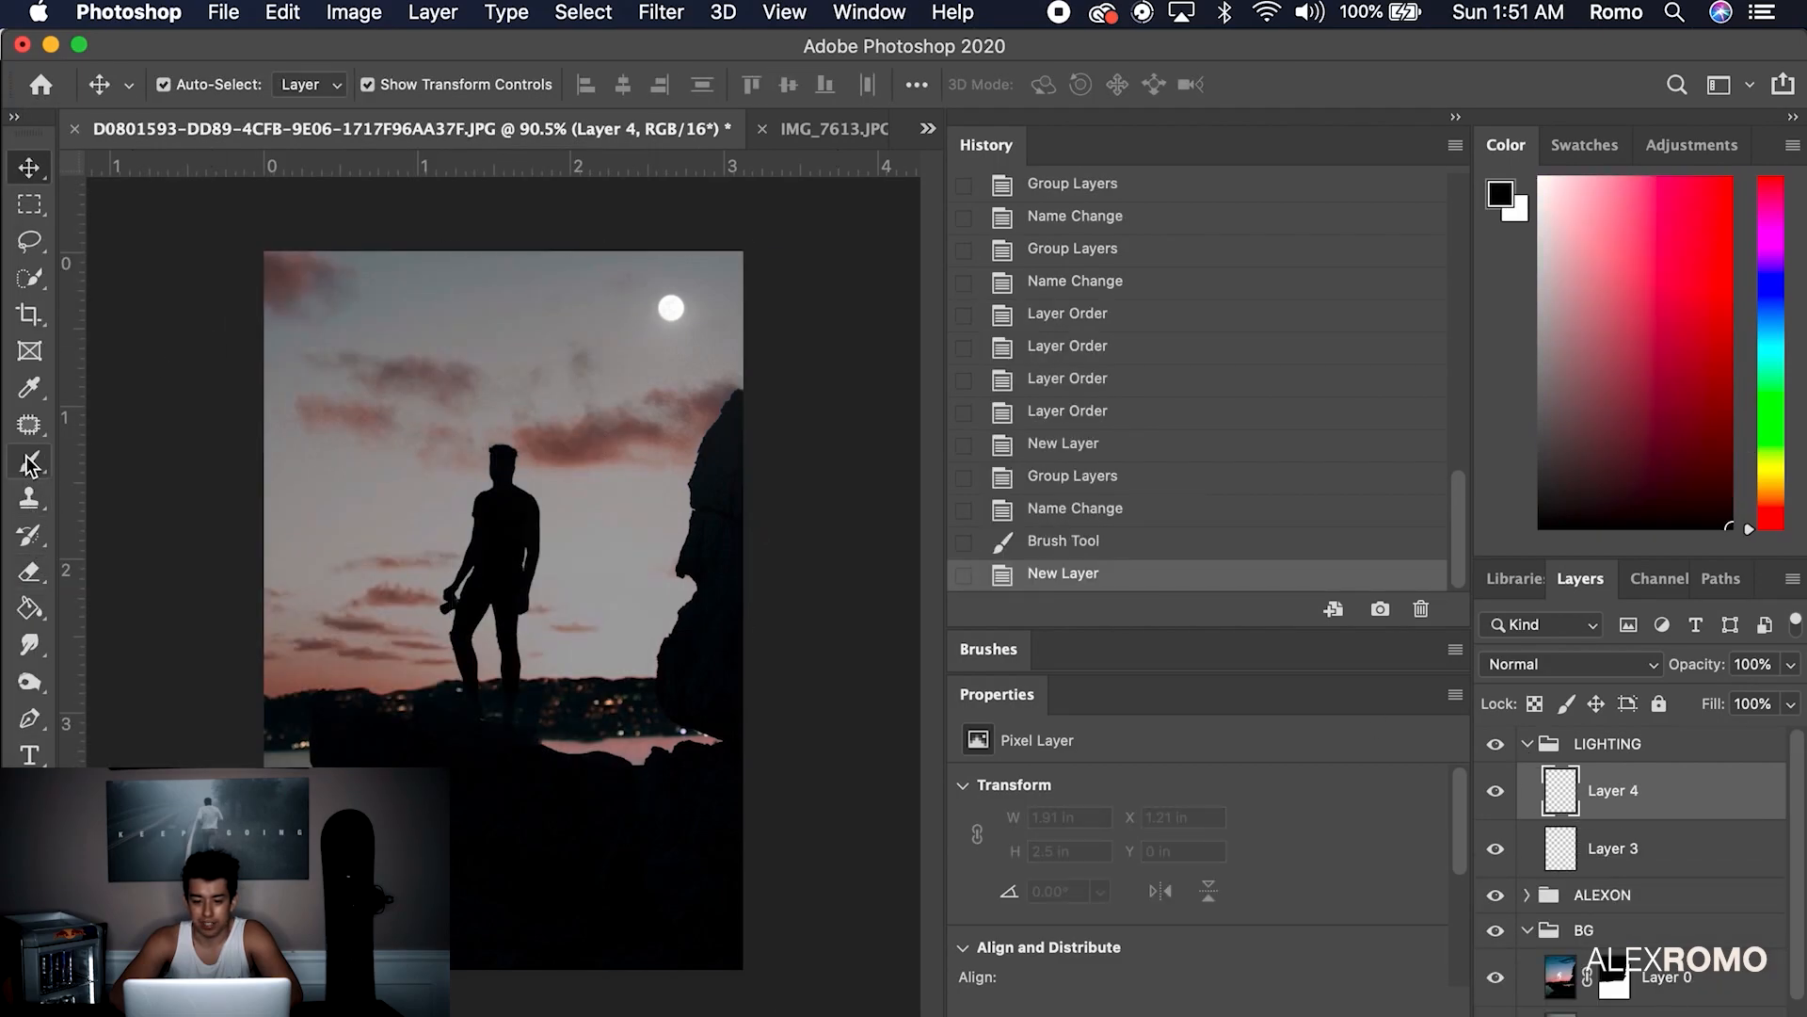
{"action": "left_click", "coordinate": [28, 465]}
{"action": "left_click", "coordinate": [363, 444]}
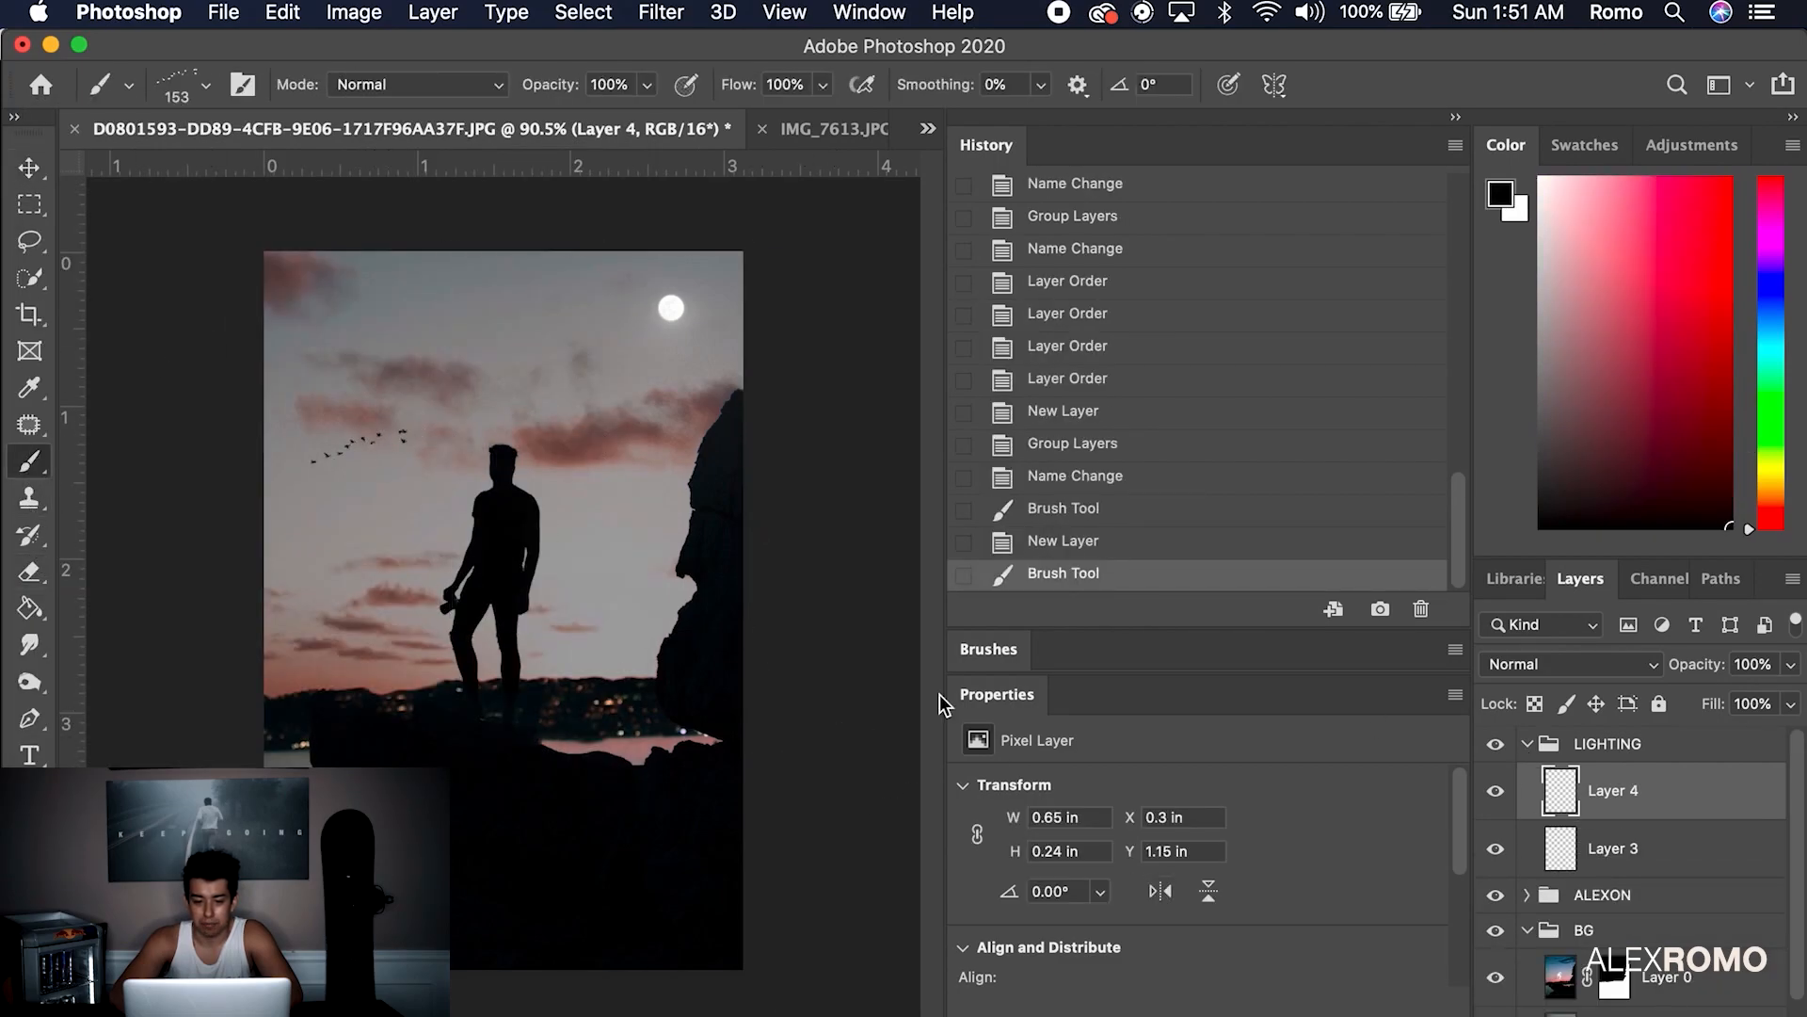
Add a new empty Layer 5 set to Overlay blend mode
{"action": "key", "text": "v"}
{"action": "key", "text": "super+shift+alt+n"}
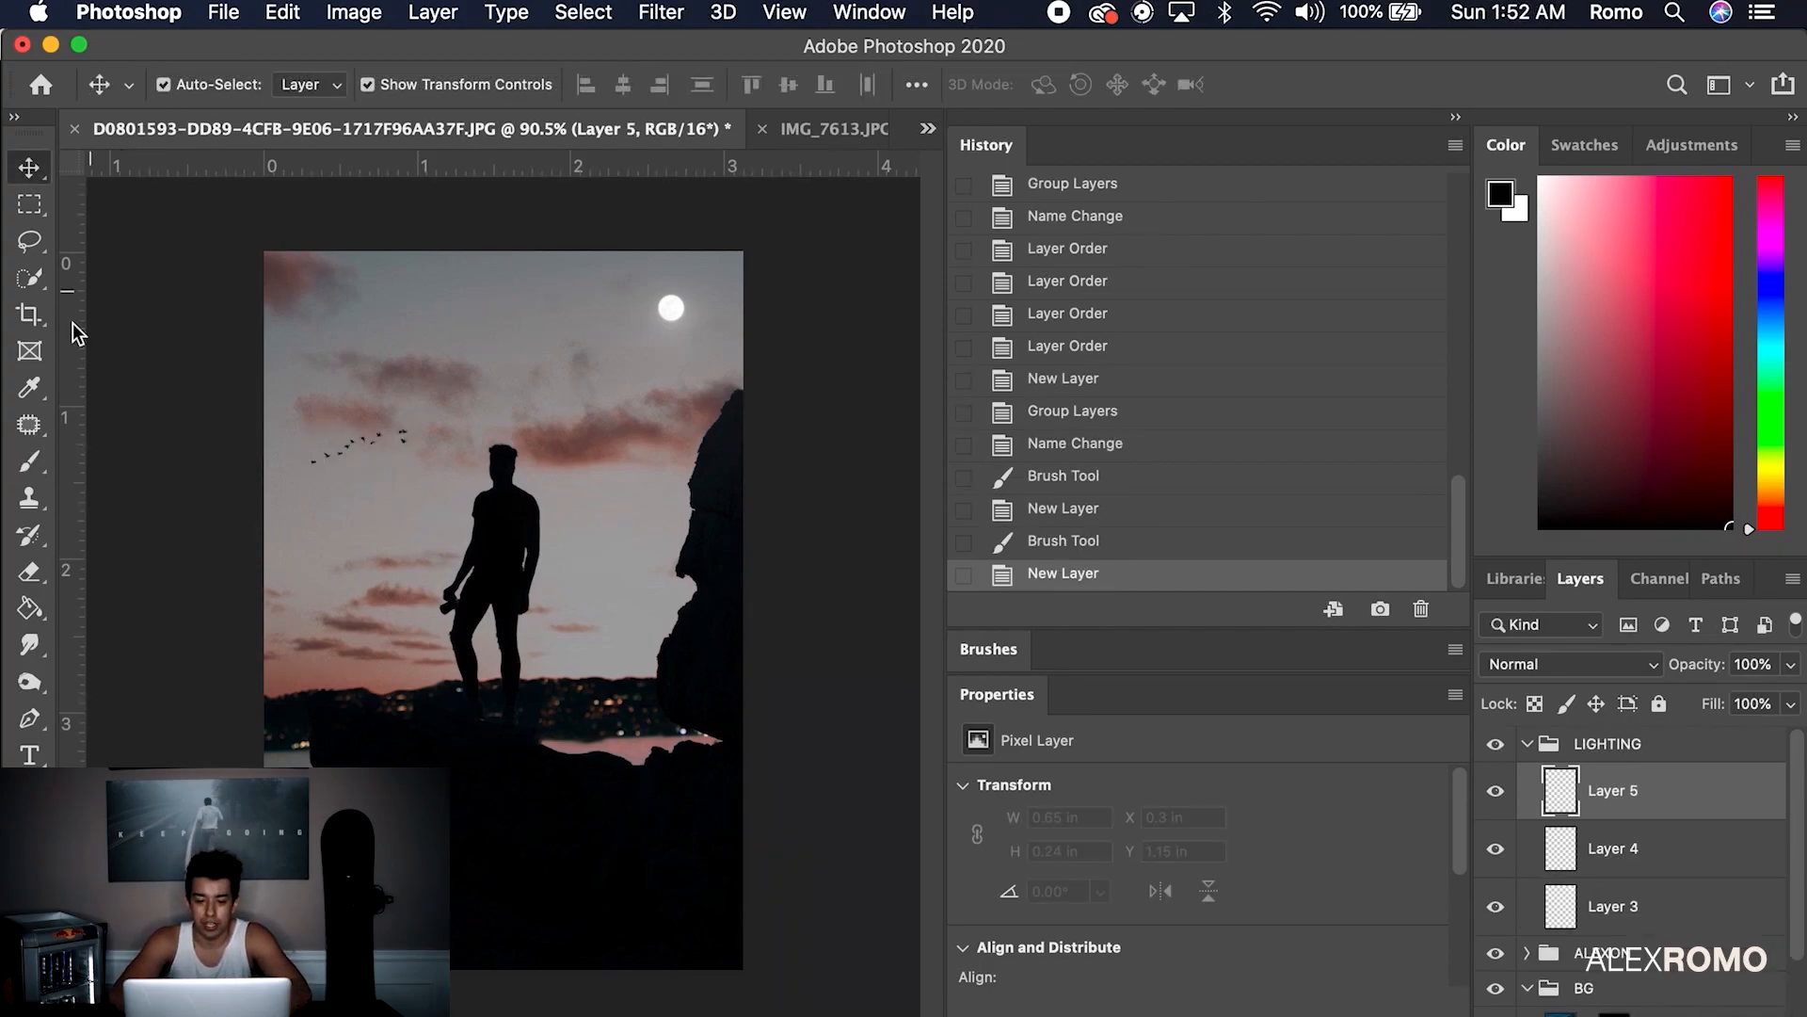
{"action": "left_click", "coordinate": [29, 461]}
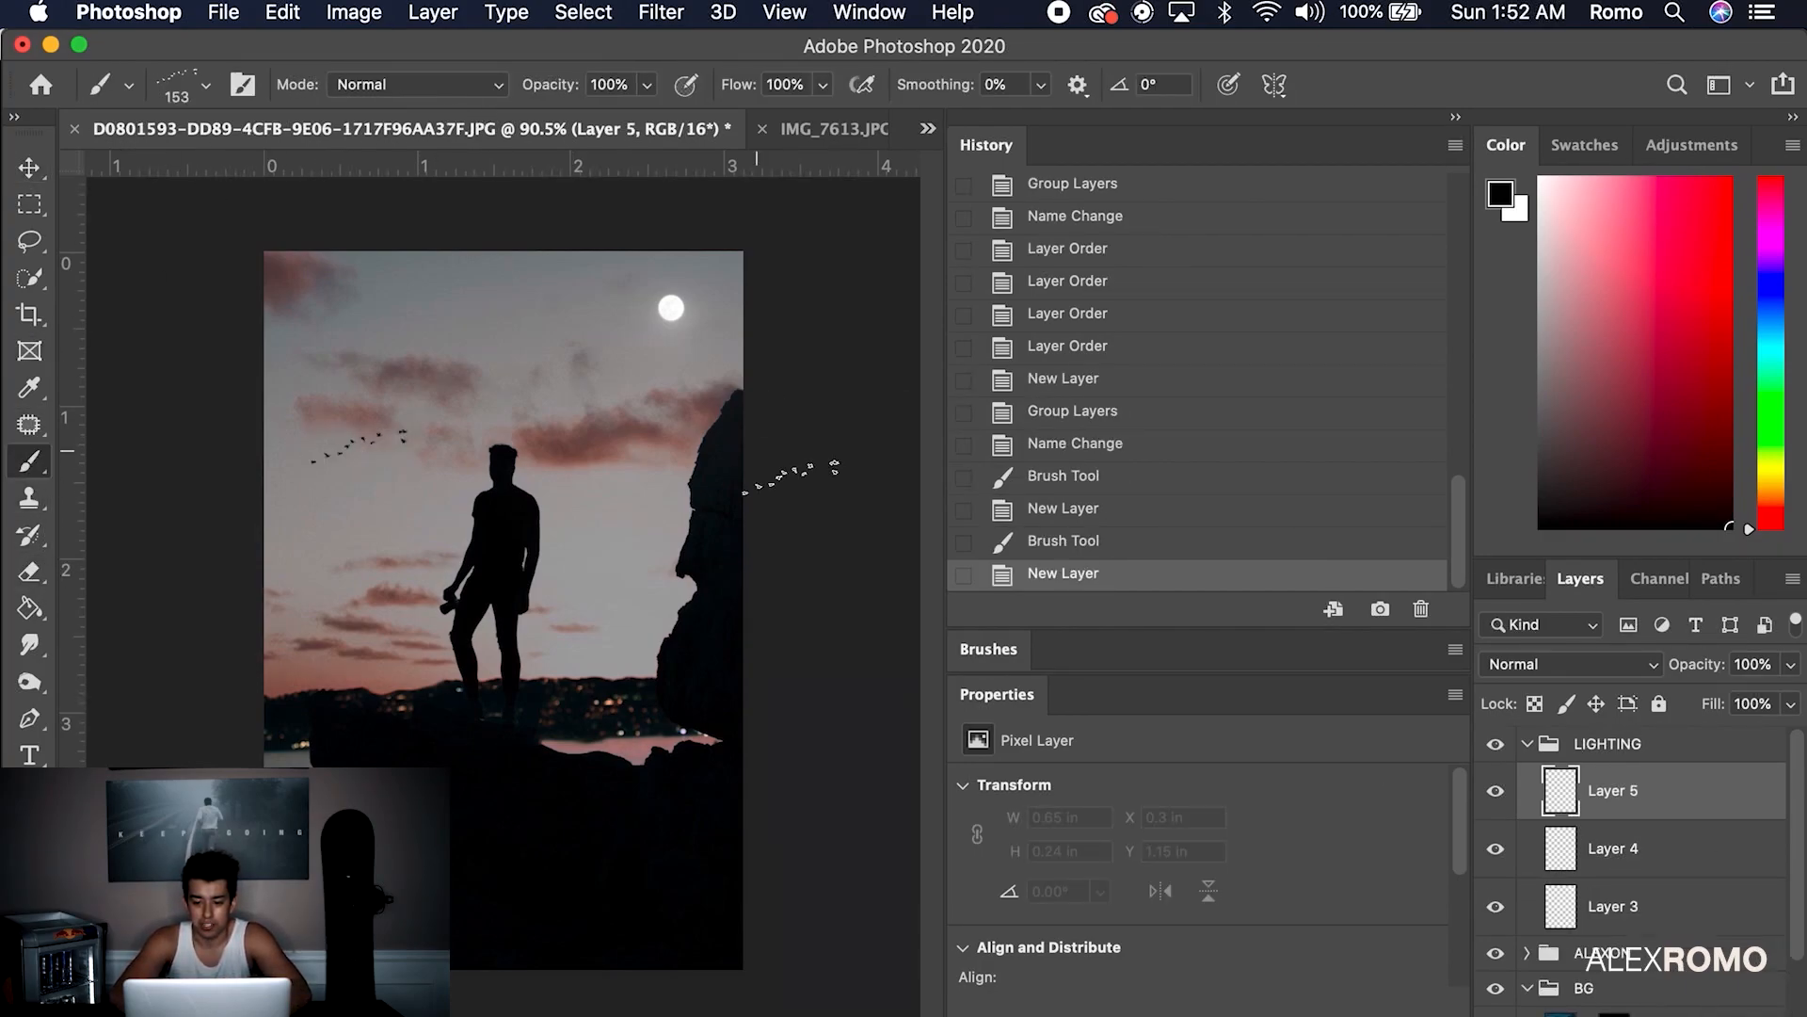
{"action": "left_click", "coordinate": [1570, 663]}
{"action": "left_click", "coordinate": [1544, 961]}
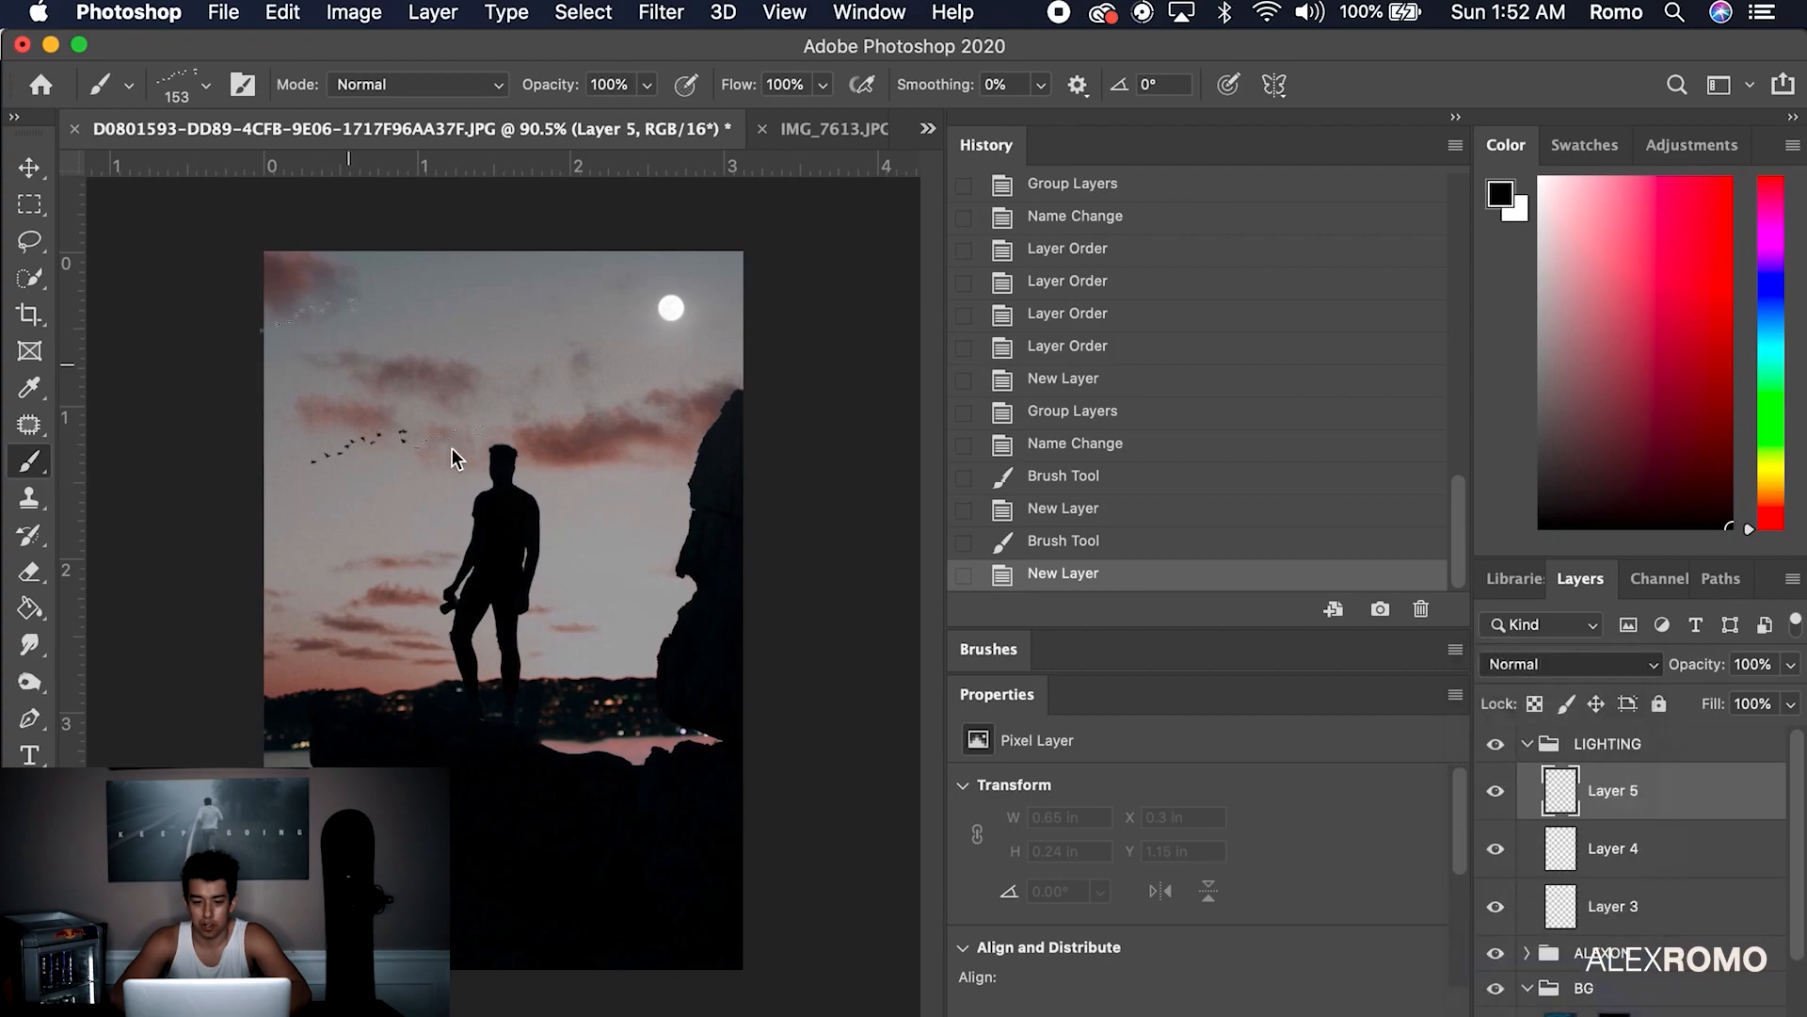
{"action": "left_click", "coordinate": [199, 81]}
{"action": "scroll", "coordinate": [160, 433], "scroll_direction": "up", "scroll_amount": 8}
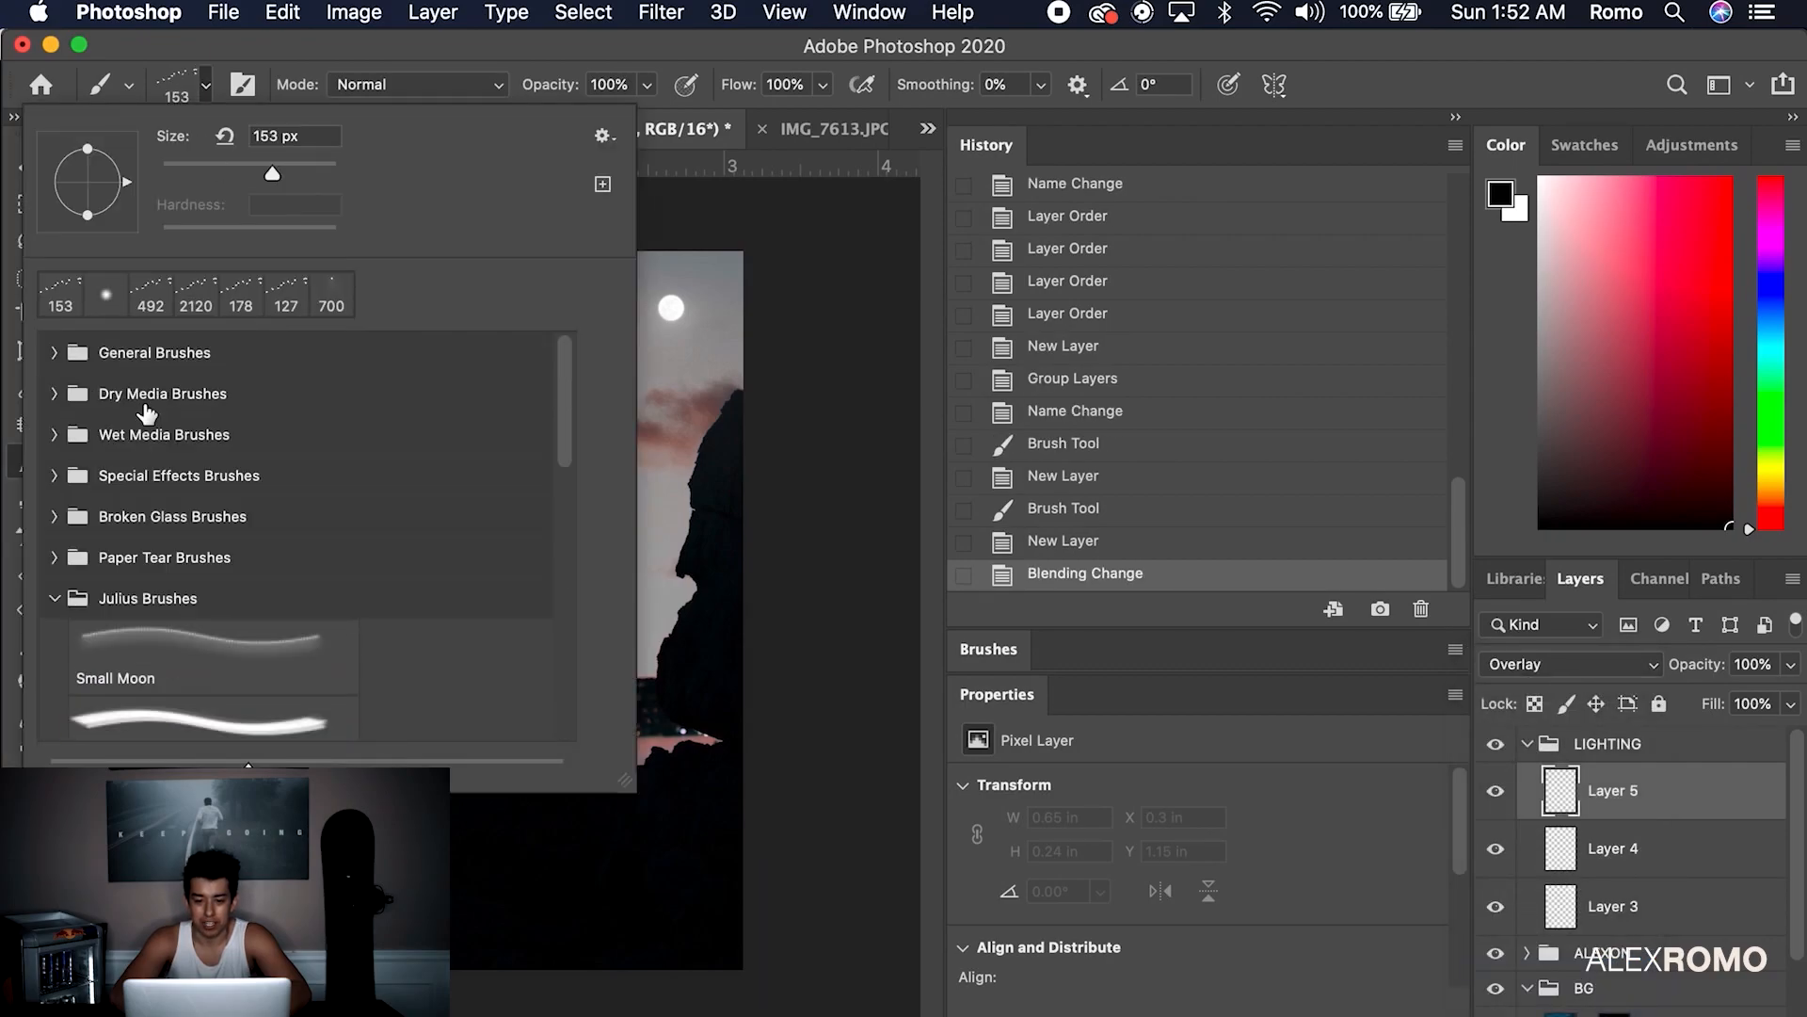
Choose the Soft Round brush and sample a pale blue-white colour from the sky
{"action": "left_click", "coordinate": [53, 355]}
{"action": "left_click", "coordinate": [160, 421]}
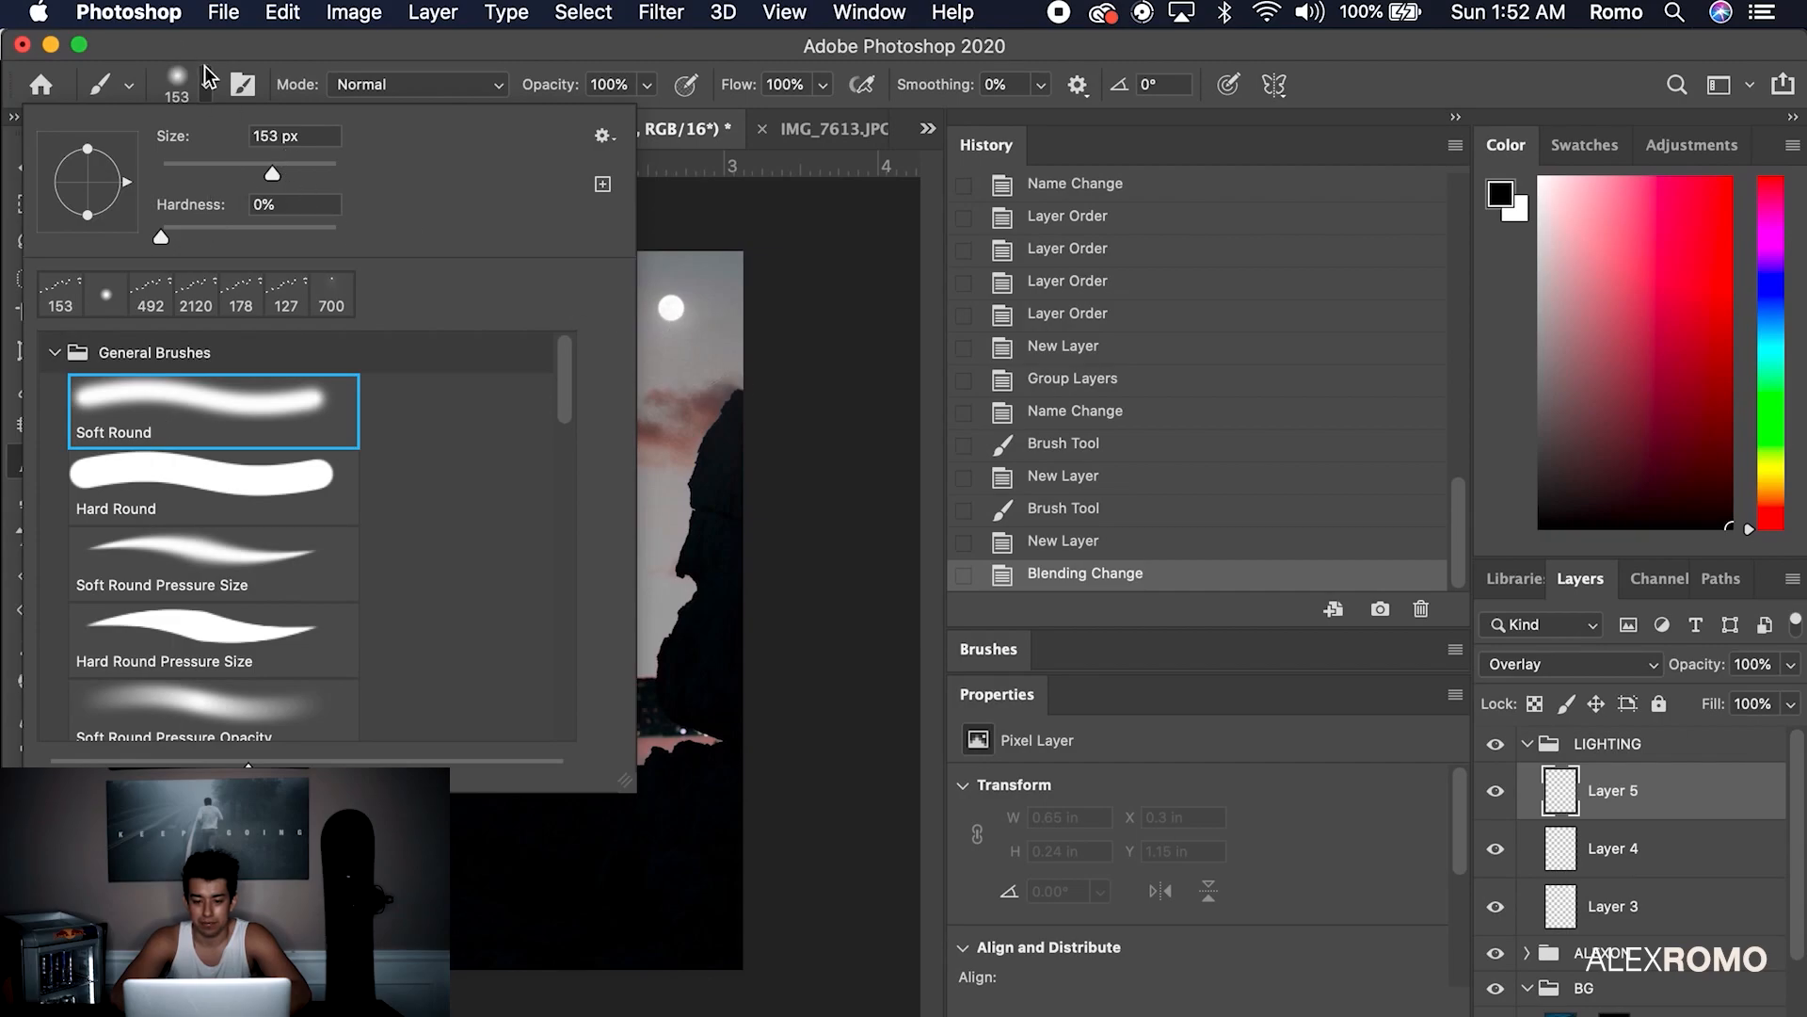
{"action": "left_click", "coordinate": [729, 418]}
{"action": "key", "text": "ctrl+z"}
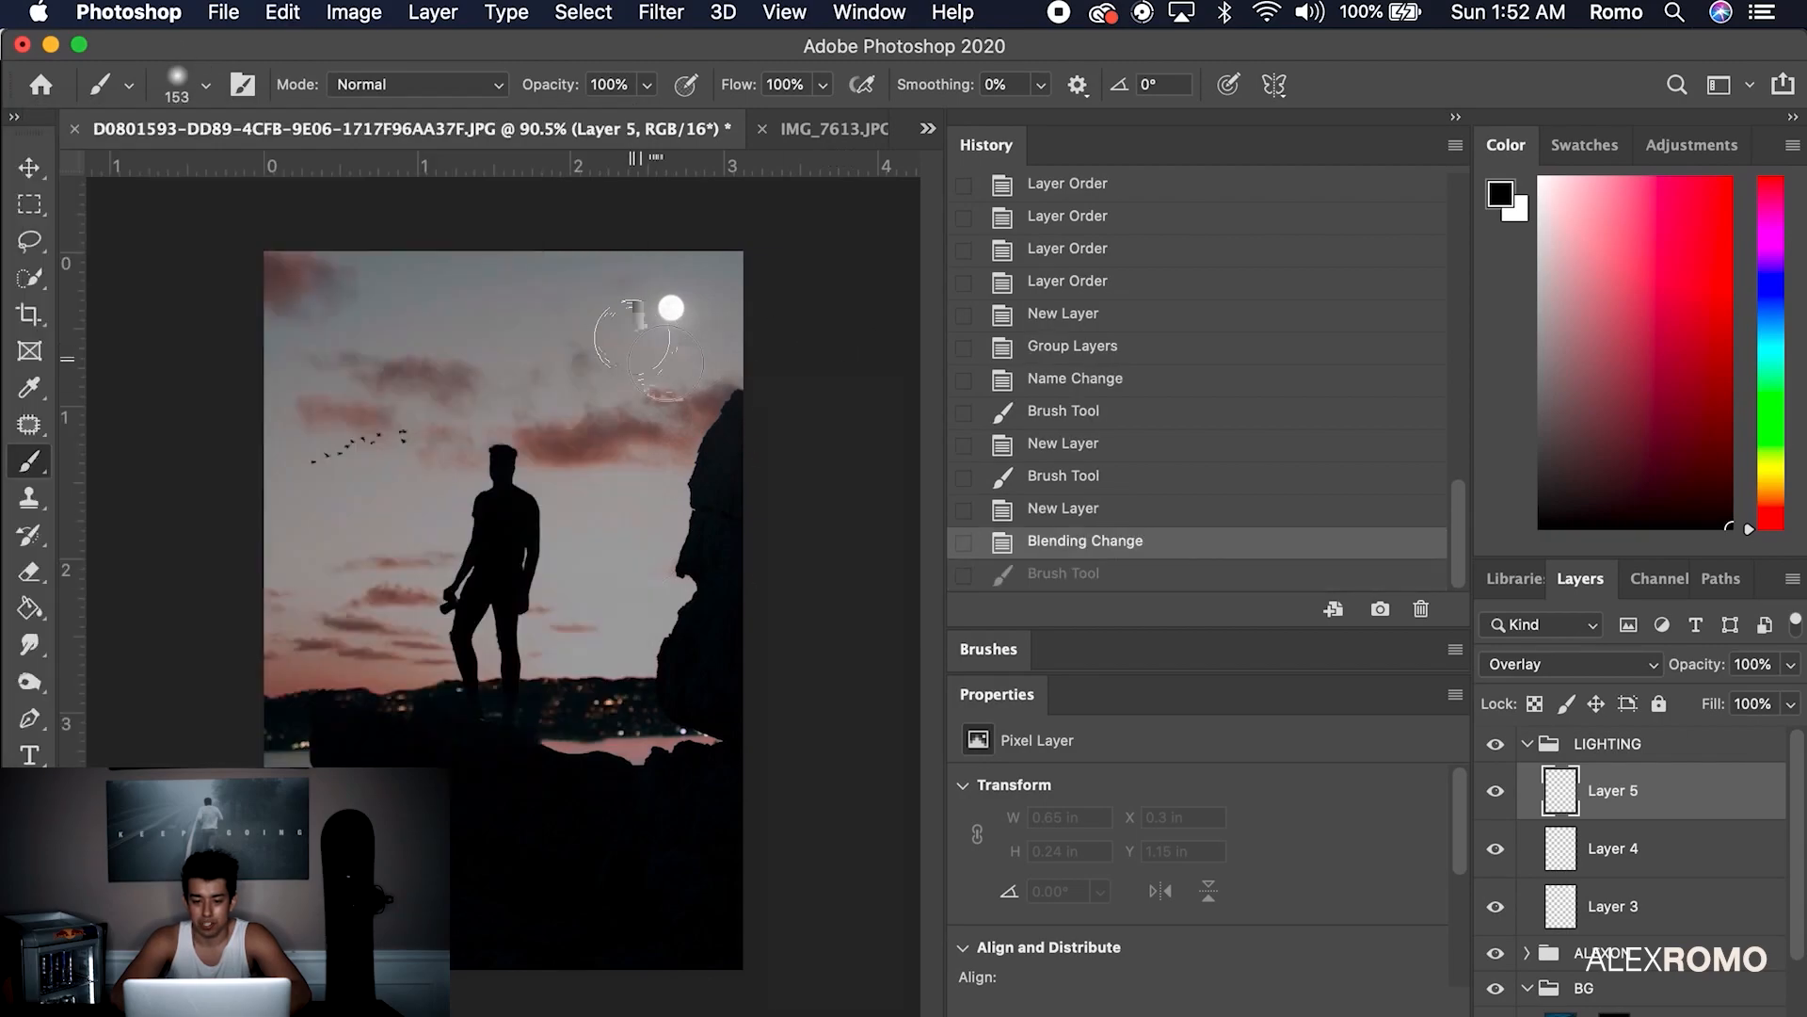
{"action": "left_click", "coordinate": [671, 308], "text": "alt"}
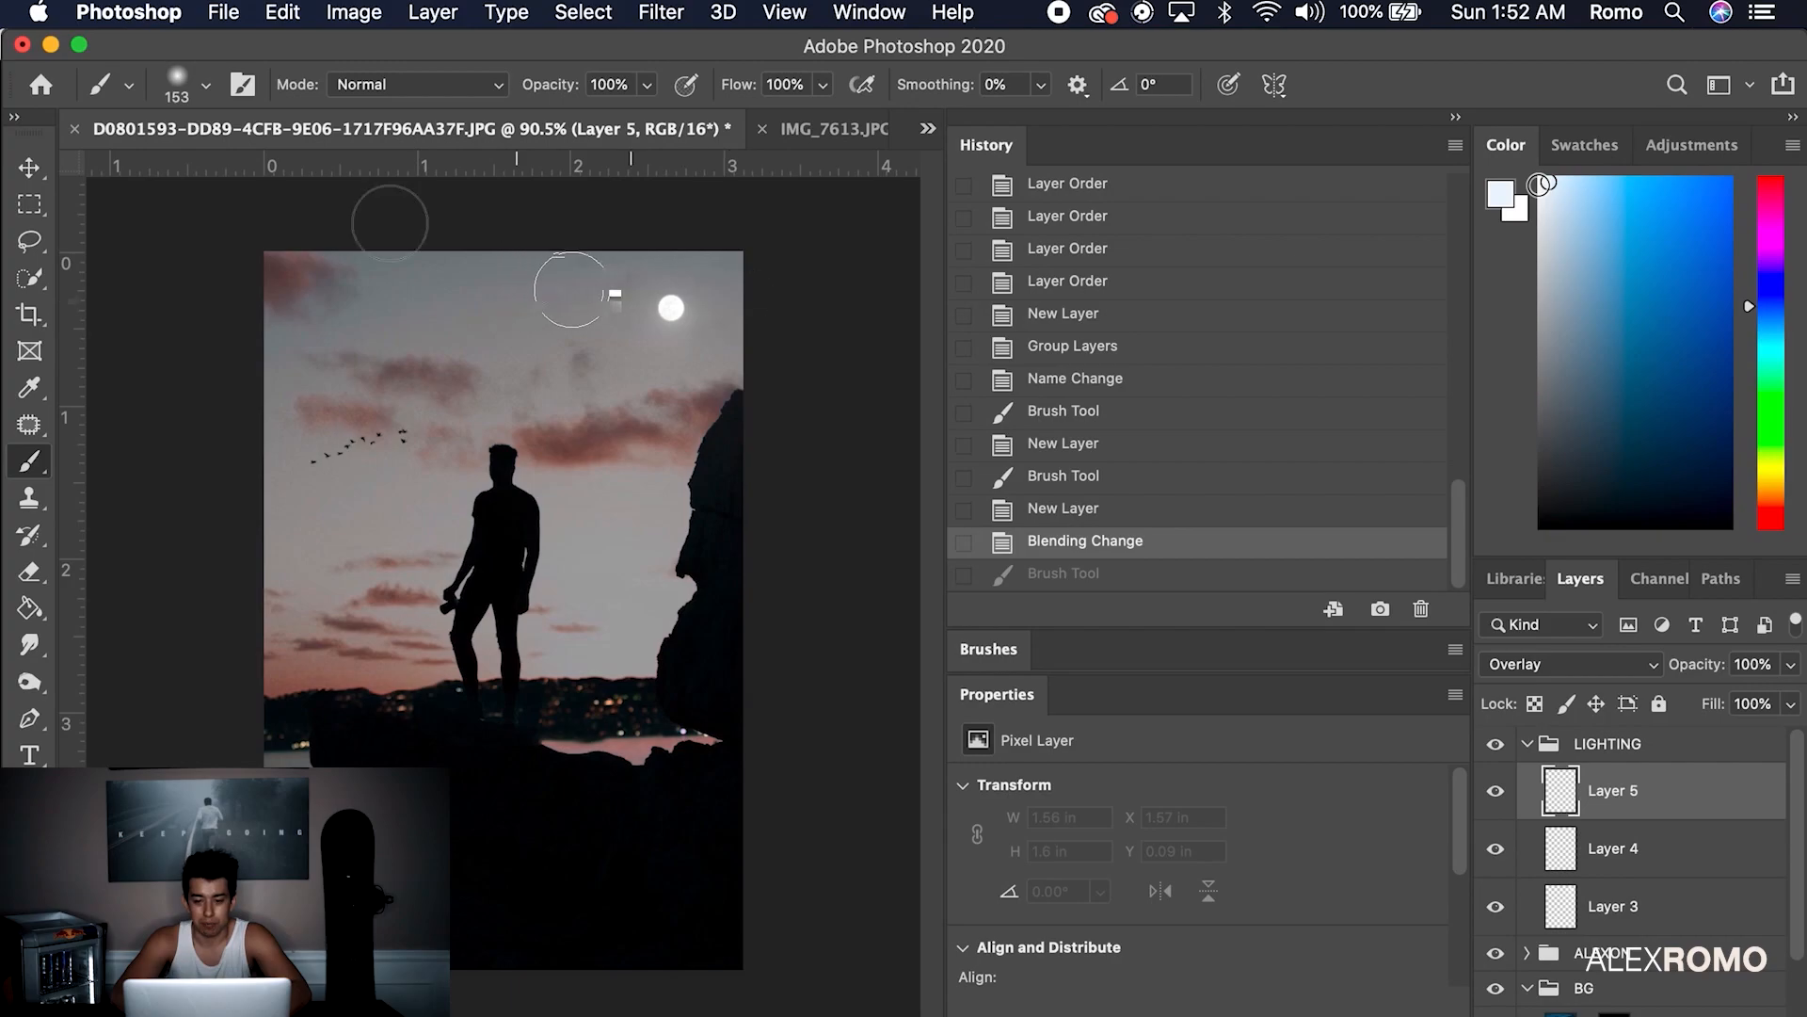
Set the brush flow to 3% and the size to 476 px
{"action": "left_click", "coordinate": [822, 83]}
{"action": "left_click_drag", "start_coordinate": [691, 117], "coordinate": [697, 117]}
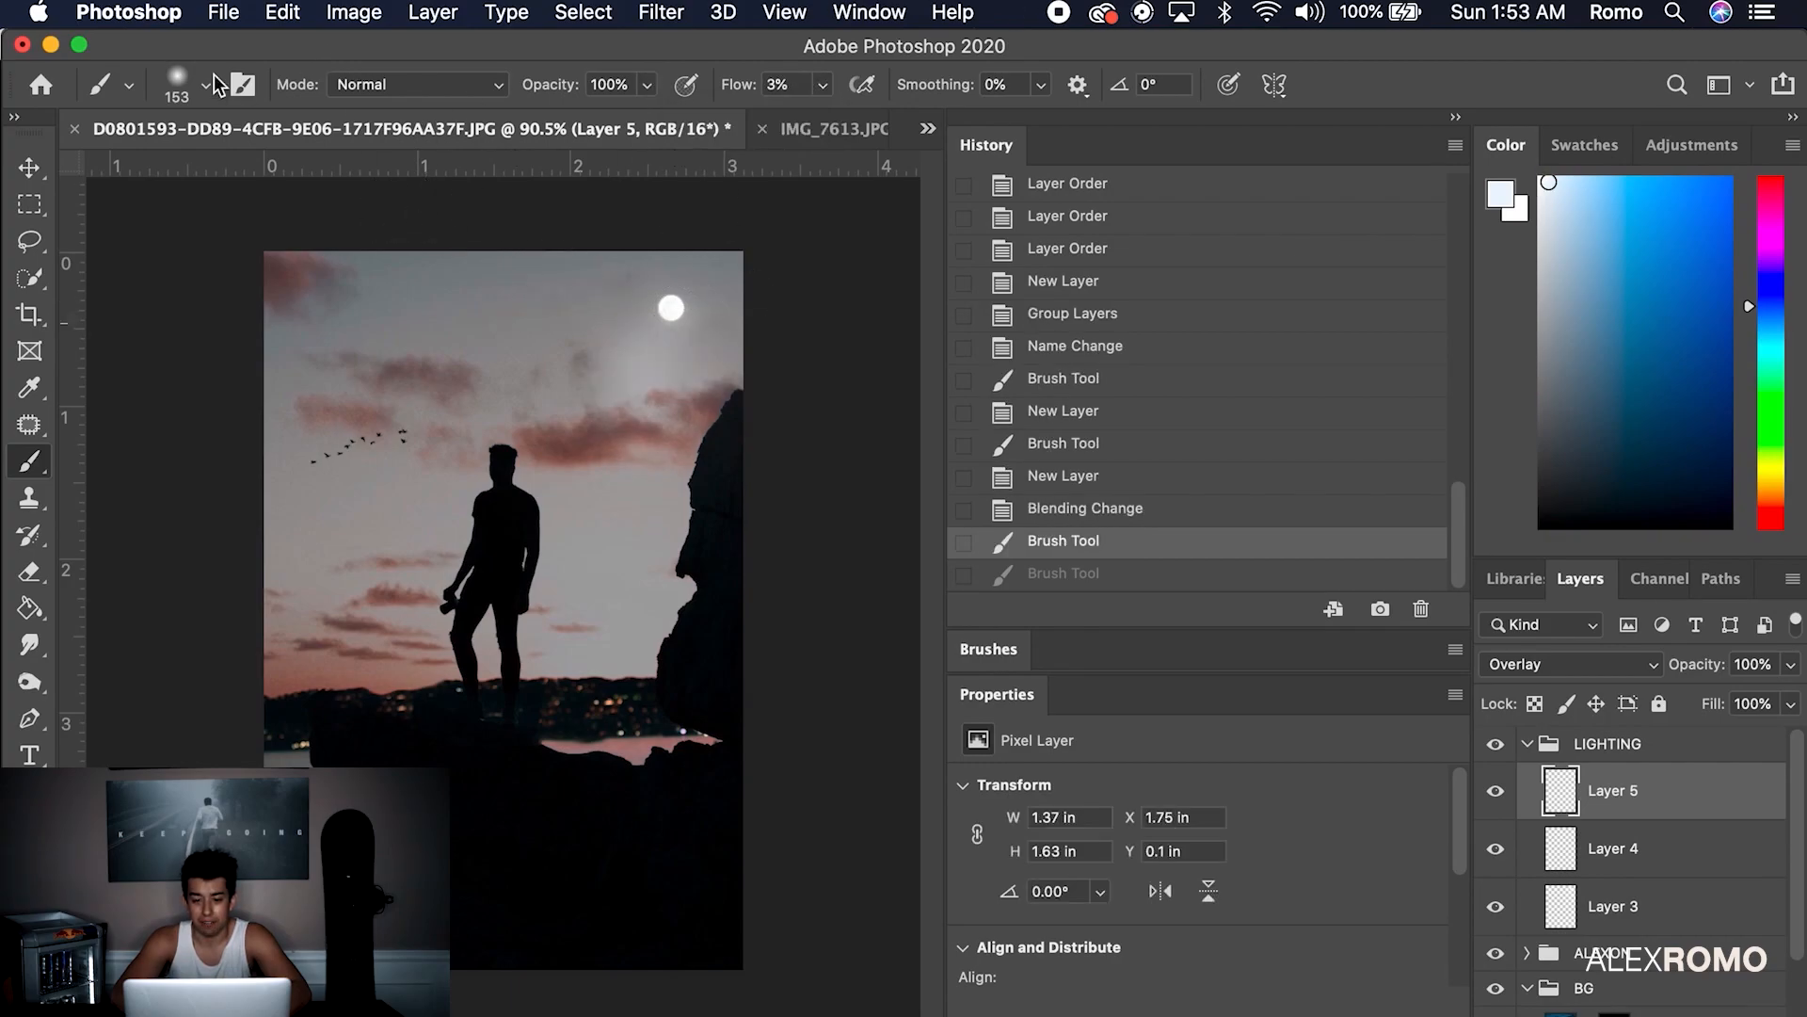
{"action": "left_click", "coordinate": [206, 85]}
{"action": "left_click", "coordinate": [323, 165]}
{"action": "left_click", "coordinate": [207, 86]}
{"action": "left_click", "coordinate": [206, 86]}
{"action": "left_click", "coordinate": [309, 169]}
{"action": "left_click_drag", "start_coordinate": [316, 169], "coordinate": [319, 169]}
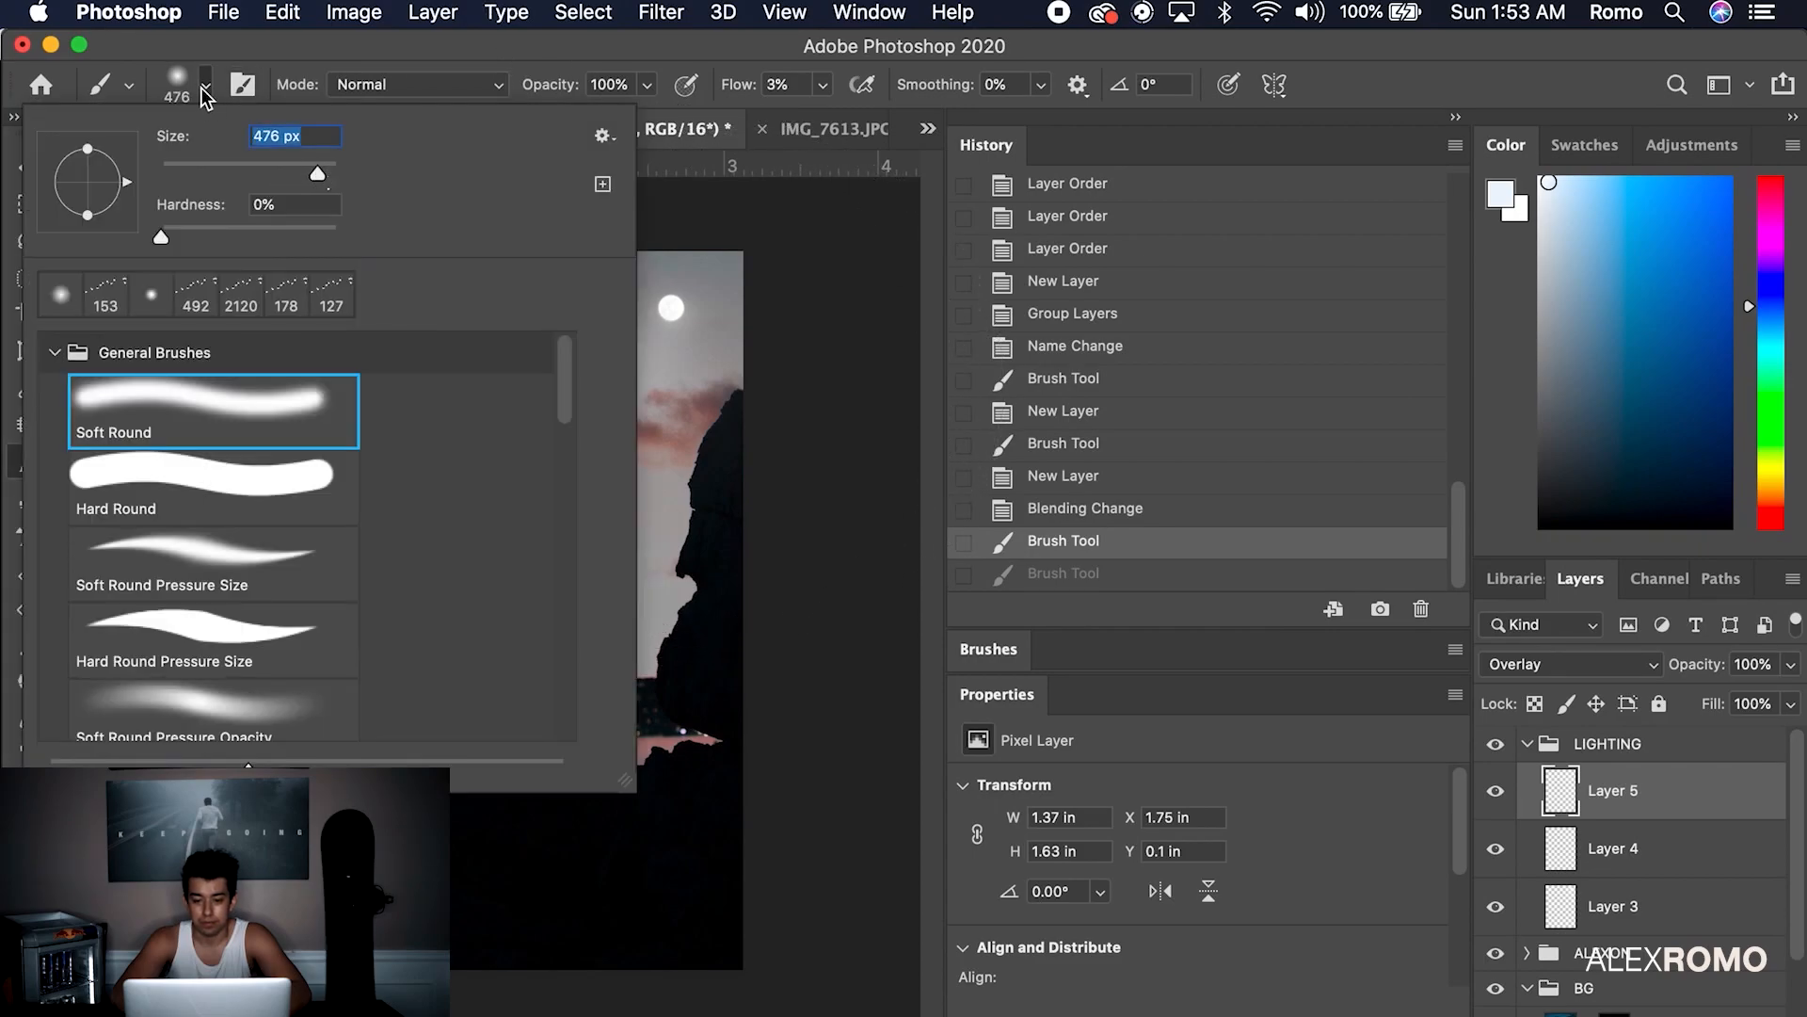
{"action": "left_click", "coordinate": [205, 87]}
Paint a soft pale glow around the moon and the silhouette
{"action": "mouse_move", "coordinate": [628, 606]}
{"action": "left_mouse_down"}
{"action": "mouse_move", "coordinate": [570, 699]}
{"action": "mouse_move", "coordinate": [664, 722]}
{"action": "mouse_move", "coordinate": [659, 772]}
{"action": "left_mouse_up"}
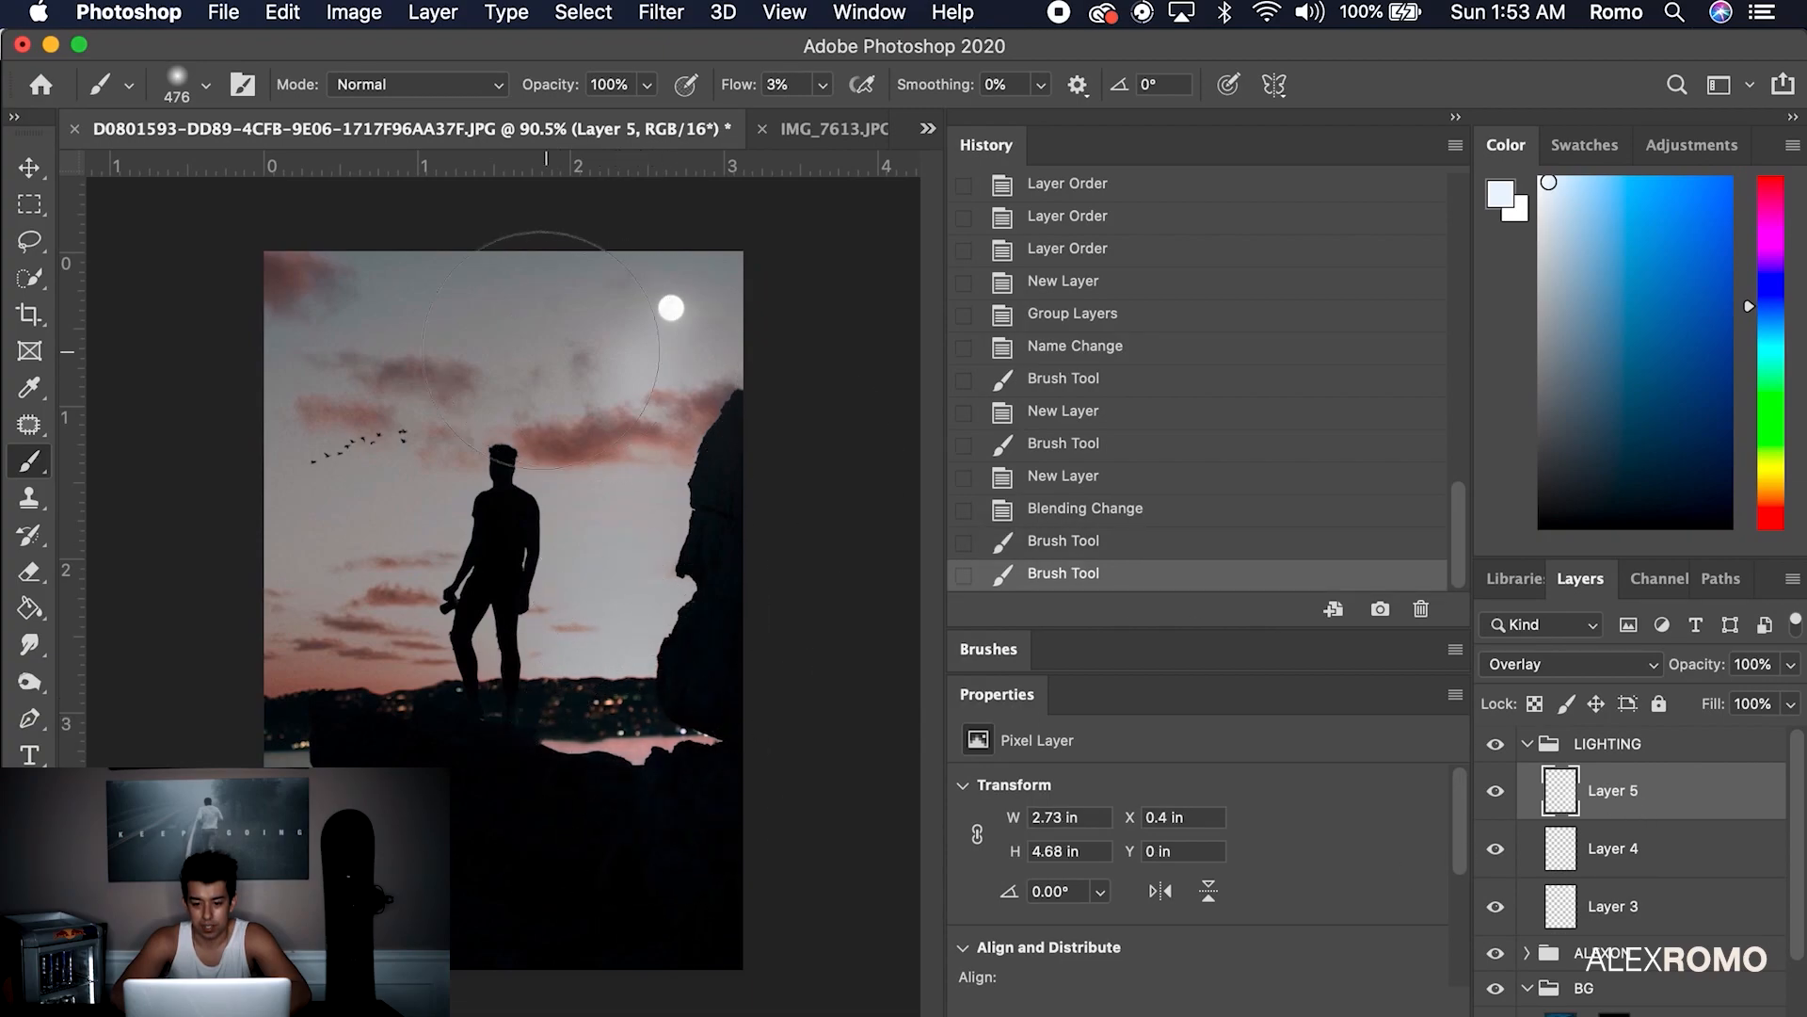
{"action": "mouse_move", "coordinate": [489, 527]}
{"action": "left_mouse_down"}
{"action": "mouse_move", "coordinate": [514, 527]}
{"action": "mouse_move", "coordinate": [524, 716]}
{"action": "mouse_move", "coordinate": [536, 555]}
{"action": "left_mouse_up"}
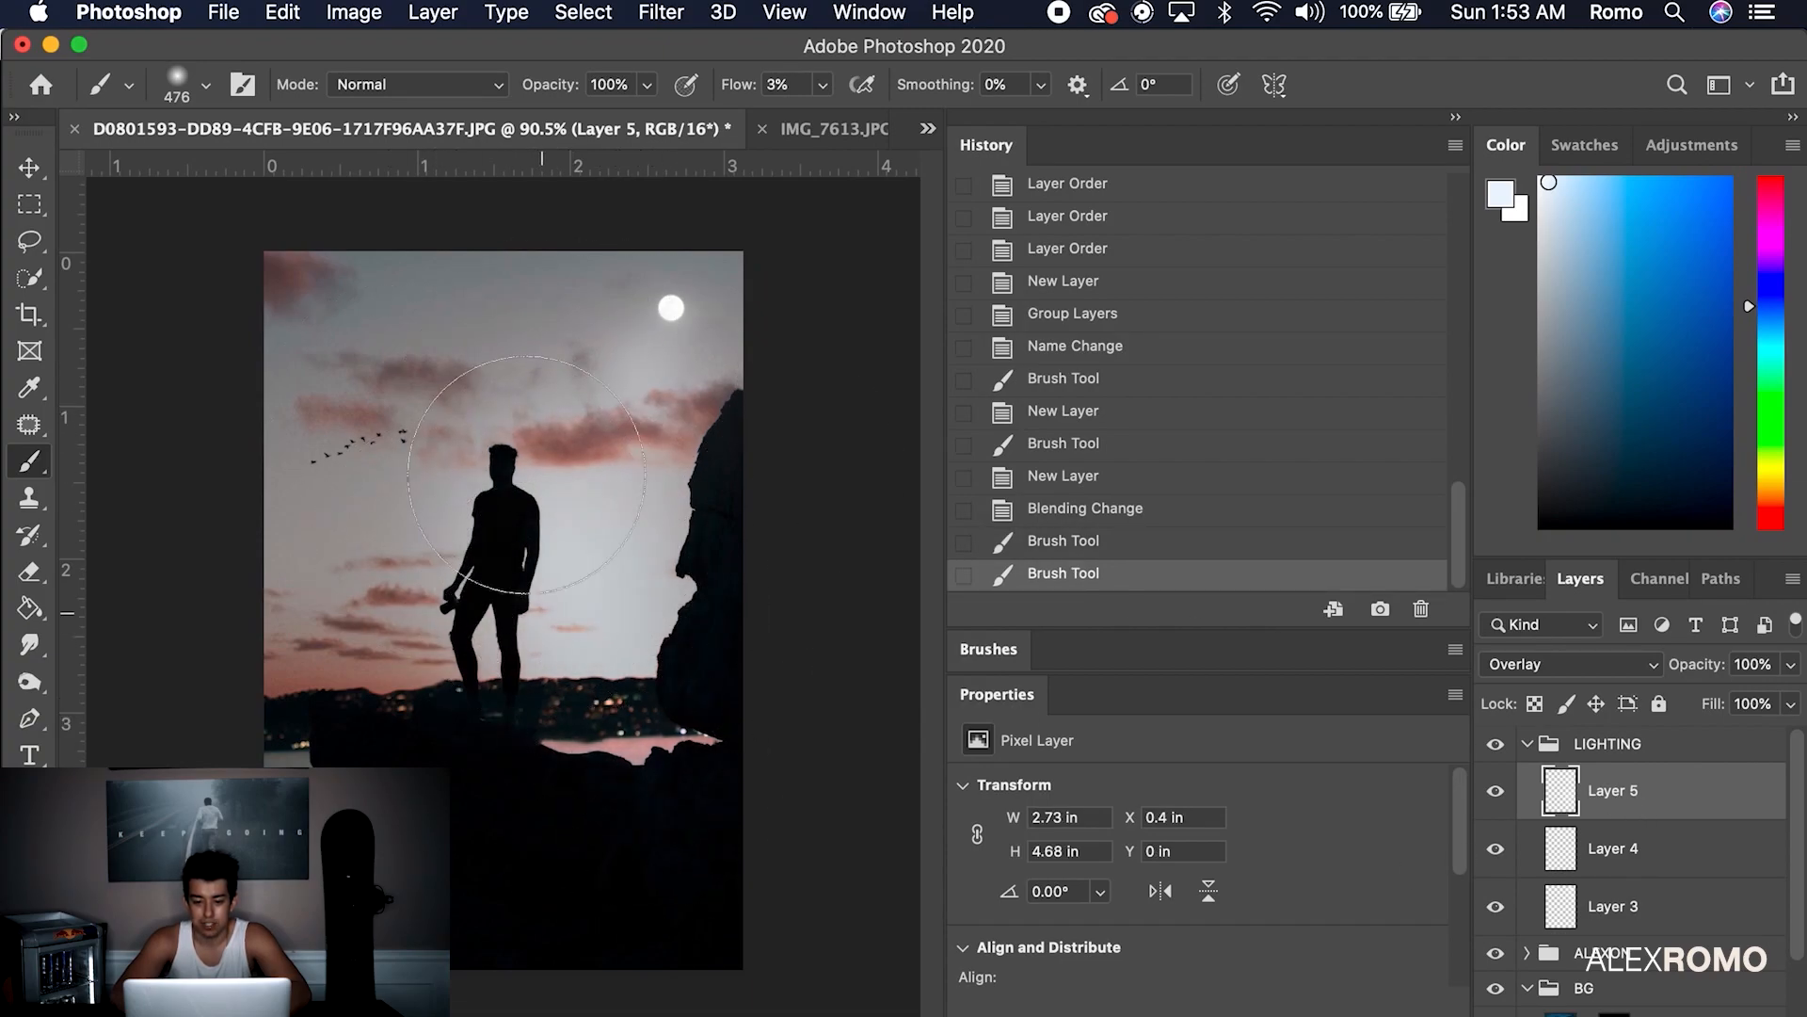
{"action": "key", "text": "super+z"}
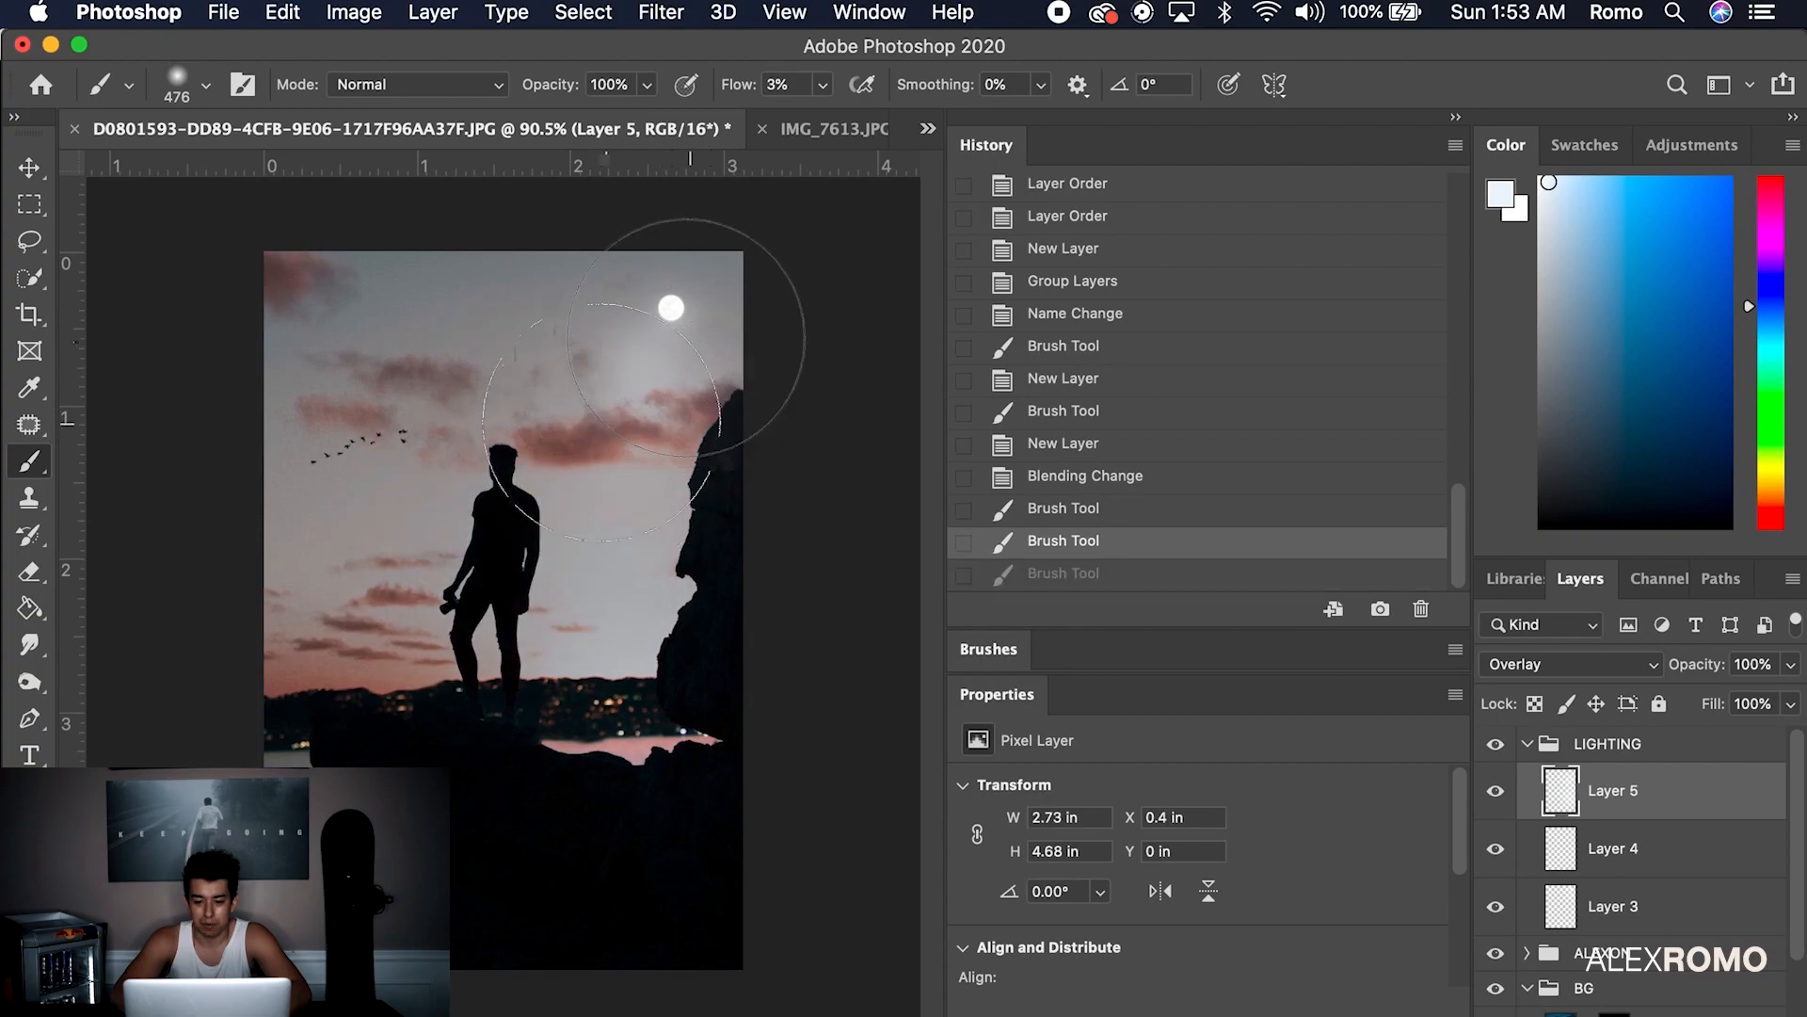
{"action": "key", "text": "super+shift+z"}
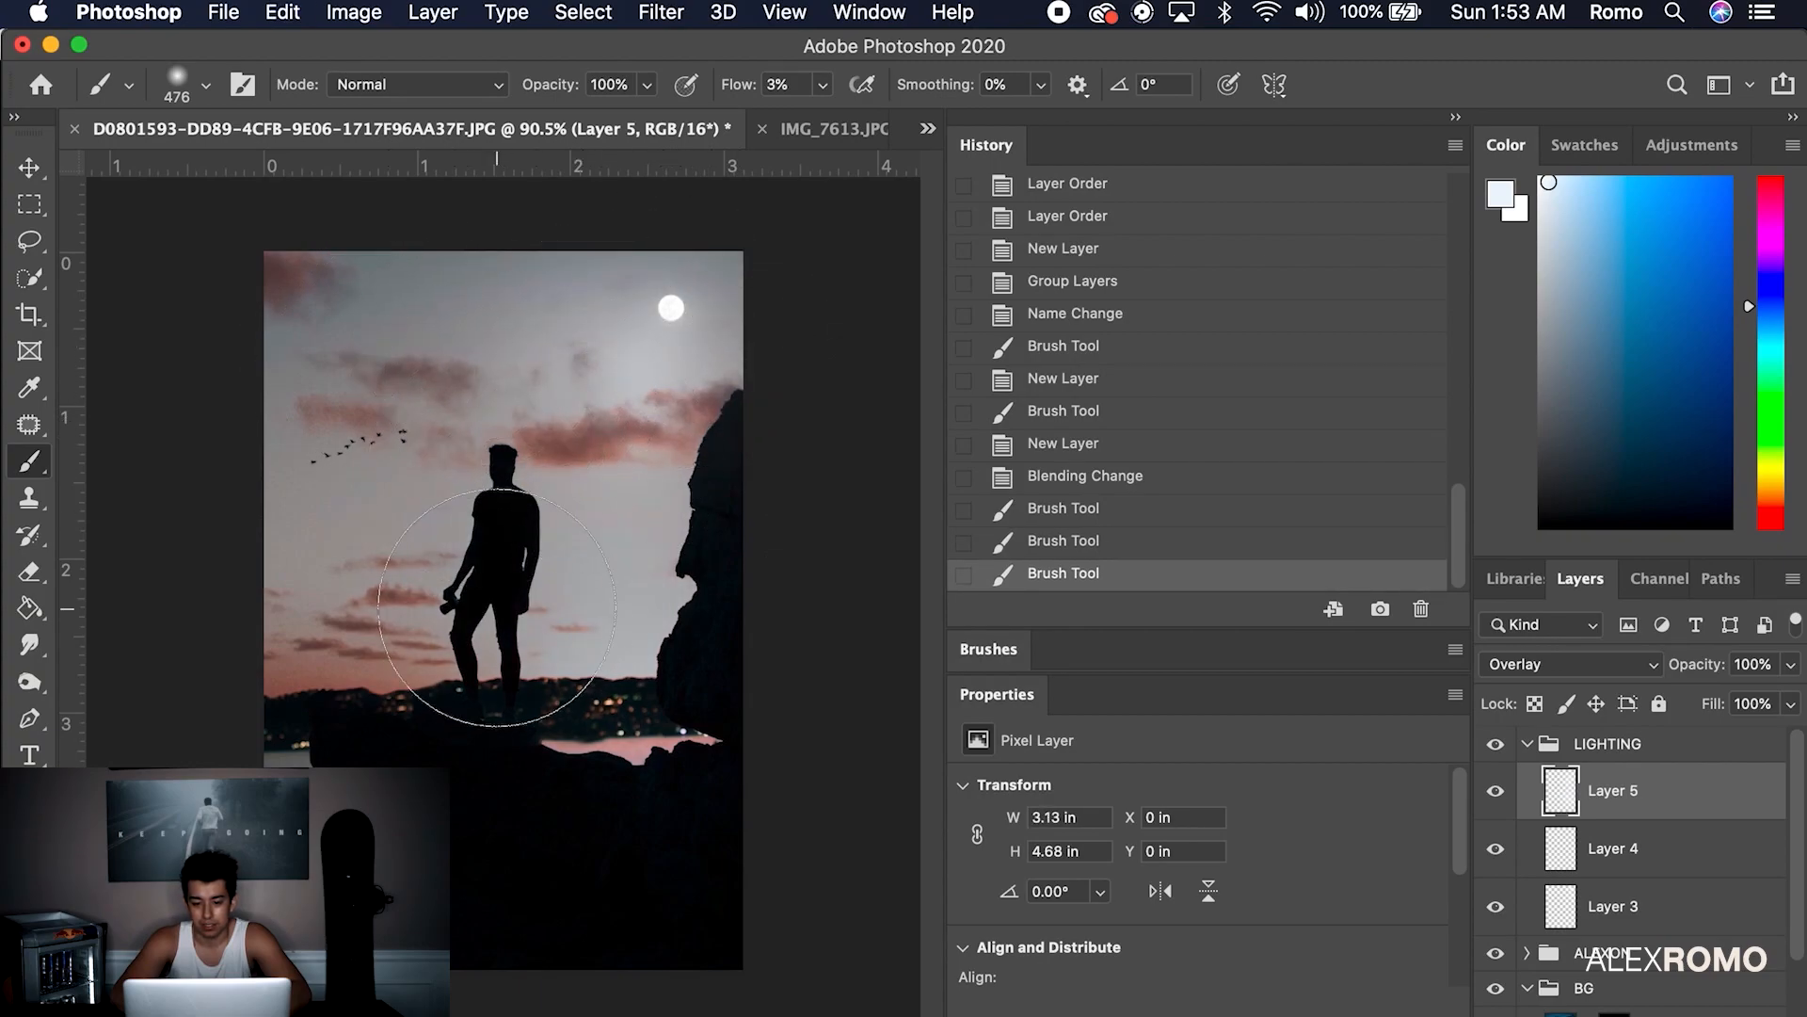
{"action": "left_click", "coordinate": [602, 770]}
{"action": "left_click", "coordinate": [706, 800]}
{"action": "left_click", "coordinate": [708, 329]}
{"action": "left_click", "coordinate": [499, 339]}
Darken the top edge of the sky with the Burn tool
{"action": "left_click", "coordinate": [29, 645]}
{"action": "left_click", "coordinate": [34, 680]}
{"action": "left_click", "coordinate": [141, 705]}
{"action": "left_click_drag", "start_coordinate": [464, 270], "coordinate": [433, 282]}
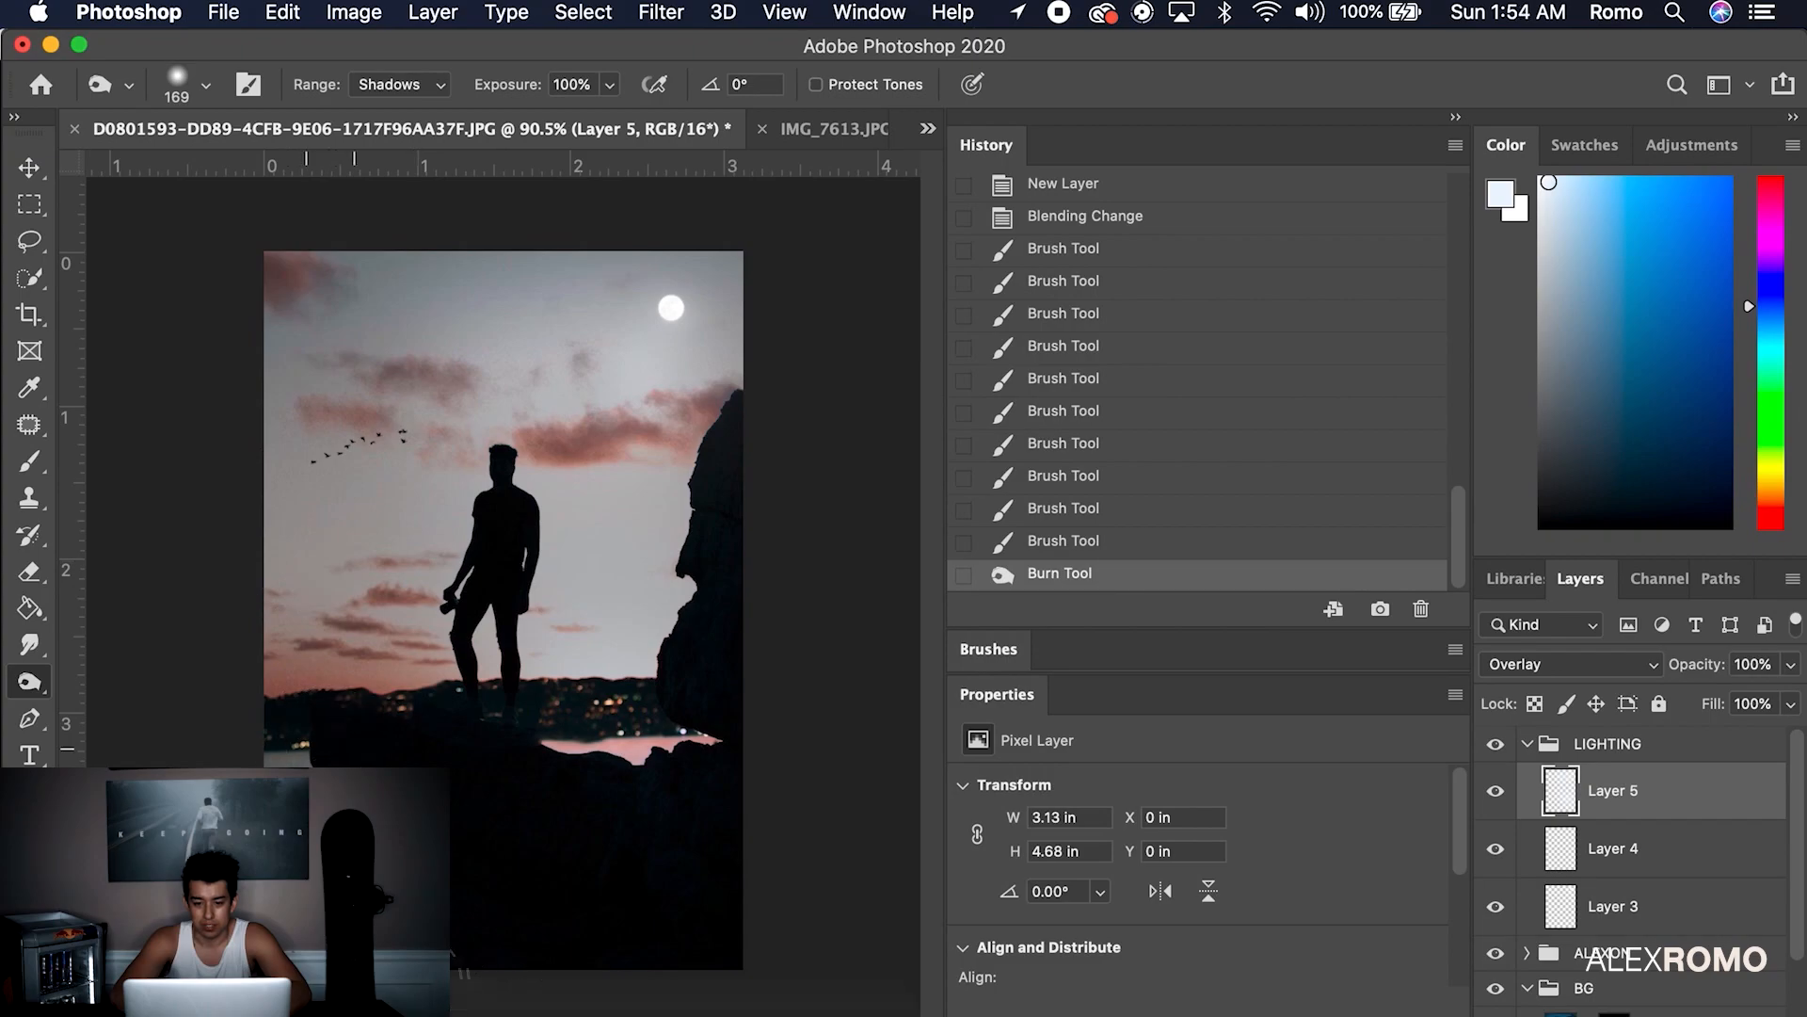
Burn more of the sky and left side with Shadows range and a 396 px brush
{"action": "left_click_drag", "start_coordinate": [336, 265], "coordinate": [386, 247]}
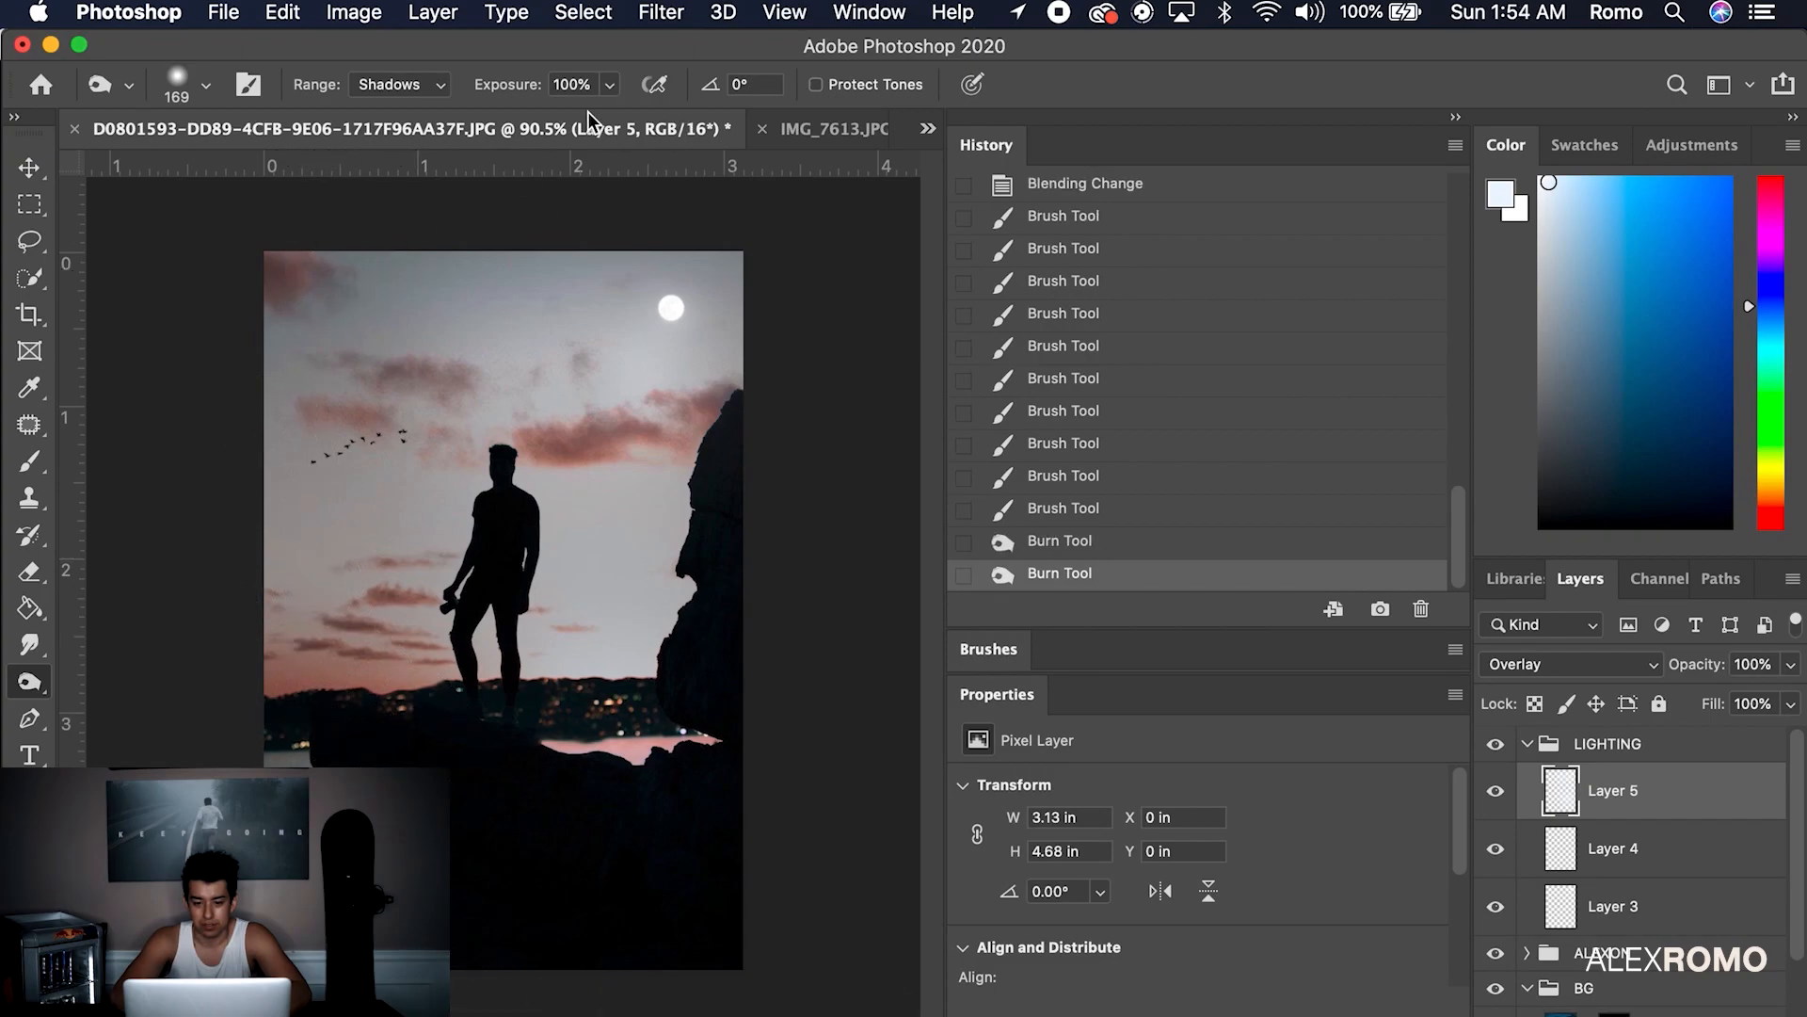
{"action": "left_click", "coordinate": [400, 84]}
{"action": "left_click", "coordinate": [410, 85]}
{"action": "left_click", "coordinate": [206, 86]}
{"action": "left_click_drag", "start_coordinate": [280, 174], "coordinate": [311, 173]}
{"action": "left_click", "coordinate": [208, 86]}
{"action": "mouse_move", "coordinate": [303, 559]}
{"action": "left_mouse_down"}
{"action": "mouse_move", "coordinate": [338, 674]}
{"action": "mouse_move", "coordinate": [329, 271]}
{"action": "left_mouse_up"}
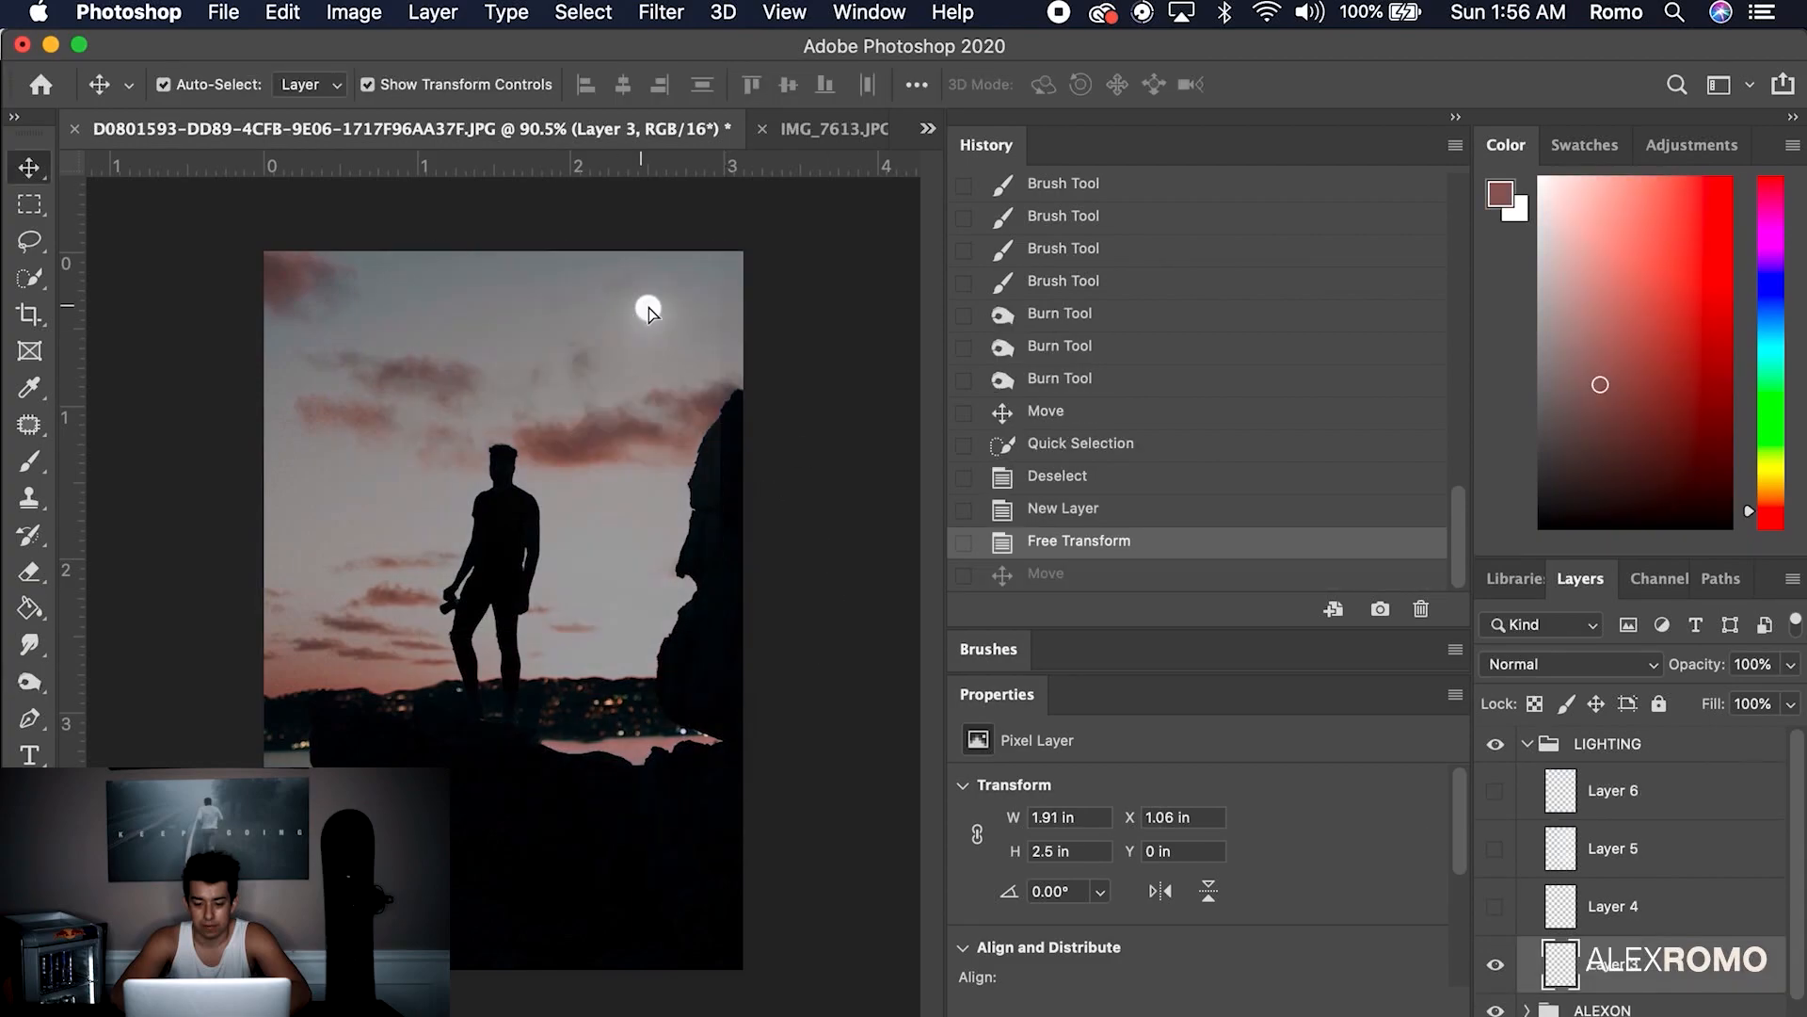
Reposition the moon, stretch Layer 3 to the canvas top, and show Layers 4 and 5 again
{"action": "left_click_drag", "start_coordinate": [648, 307], "coordinate": [675, 314]}
{"action": "left_click_drag", "start_coordinate": [596, 261], "coordinate": [597, 248]}
{"action": "double_click", "coordinate": [804, 327]}
{"action": "left_click_drag", "start_coordinate": [1496, 798], "coordinate": [1496, 913]}
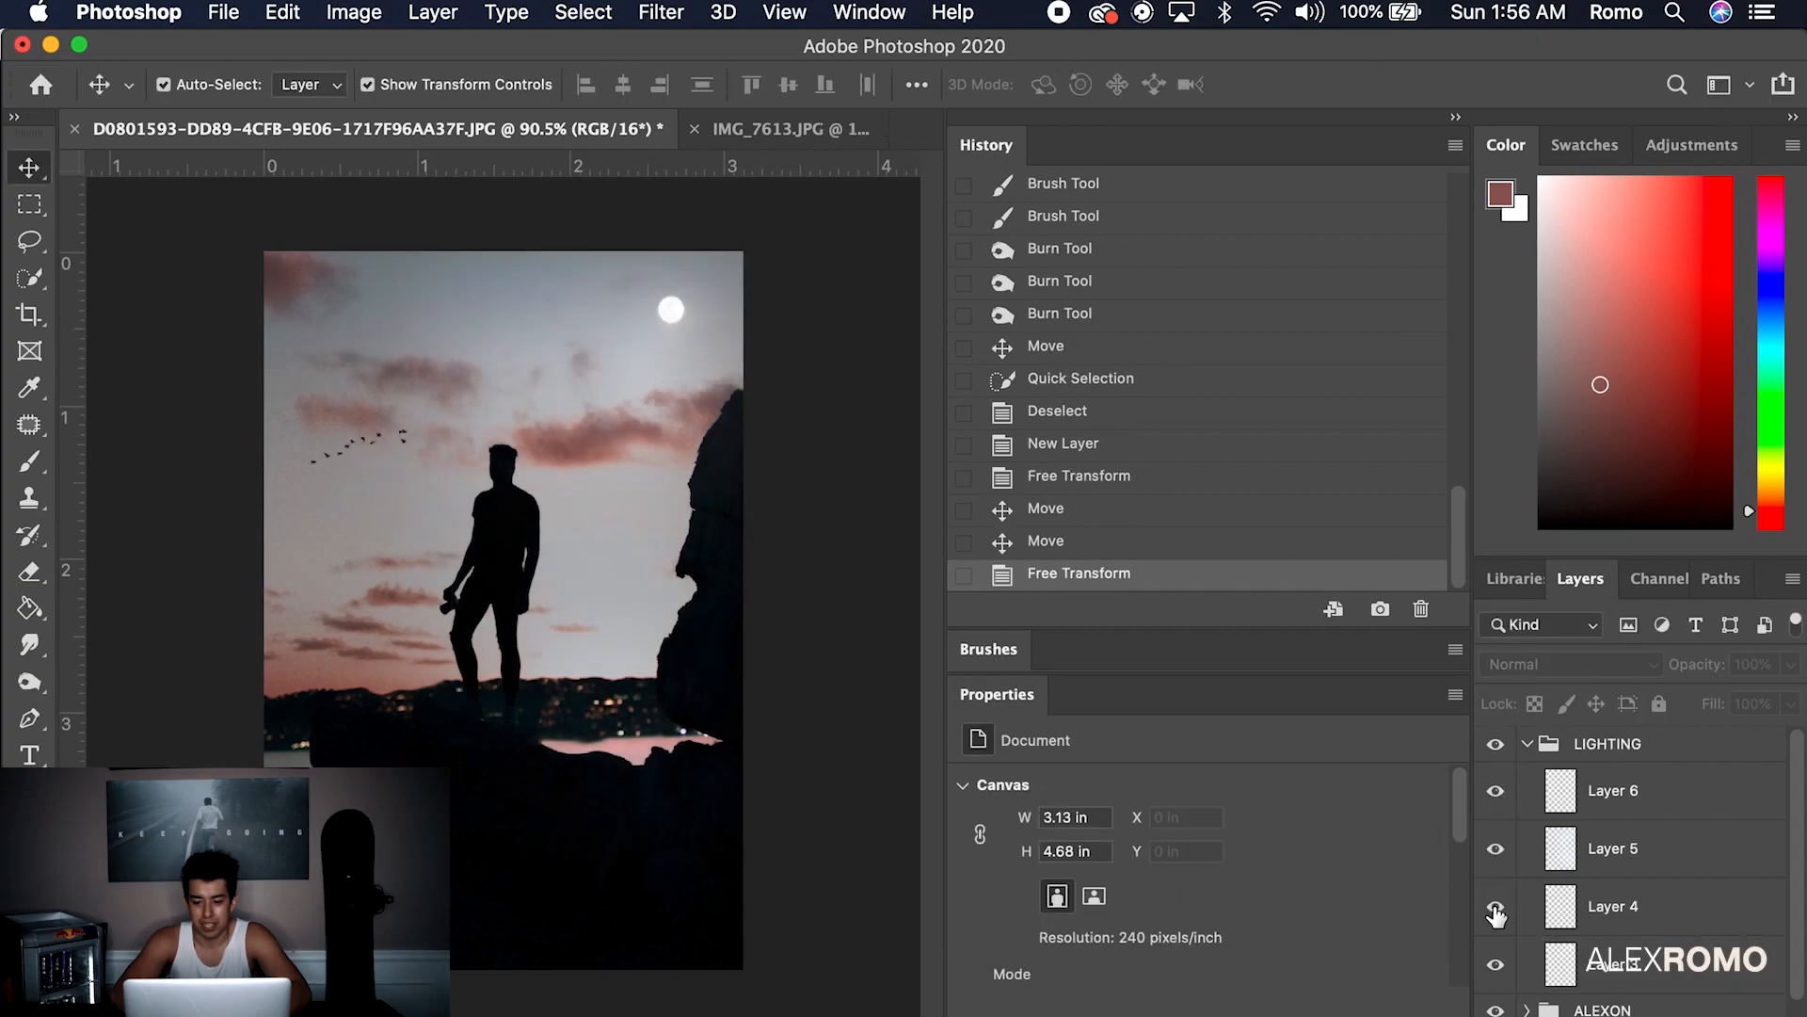
Add a new empty Layer 7 in LIGHTING, delete the extra Layer 6, and select Layer 7
{"action": "left_click", "coordinate": [1657, 751]}
{"action": "left_click", "coordinate": [1643, 793]}
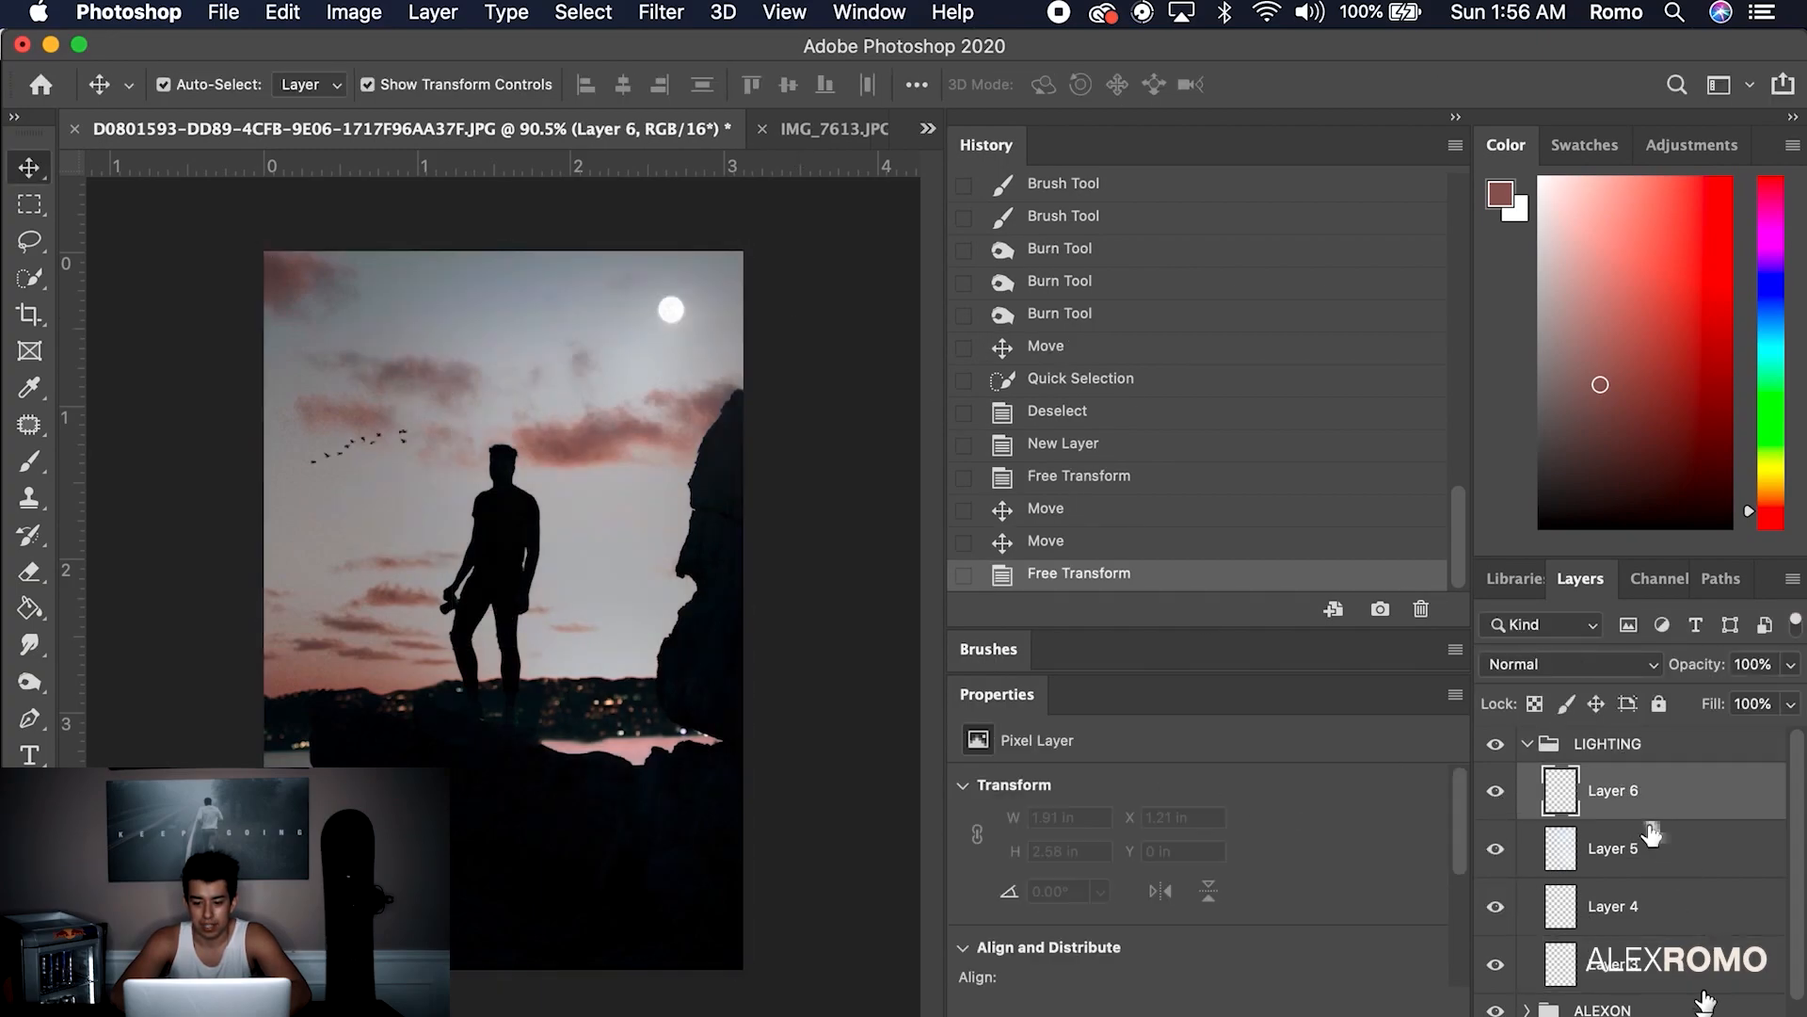
{"action": "key", "text": "super+shift+alt+n"}
{"action": "left_click", "coordinate": [1594, 866]}
{"action": "key", "text": "Delete"}
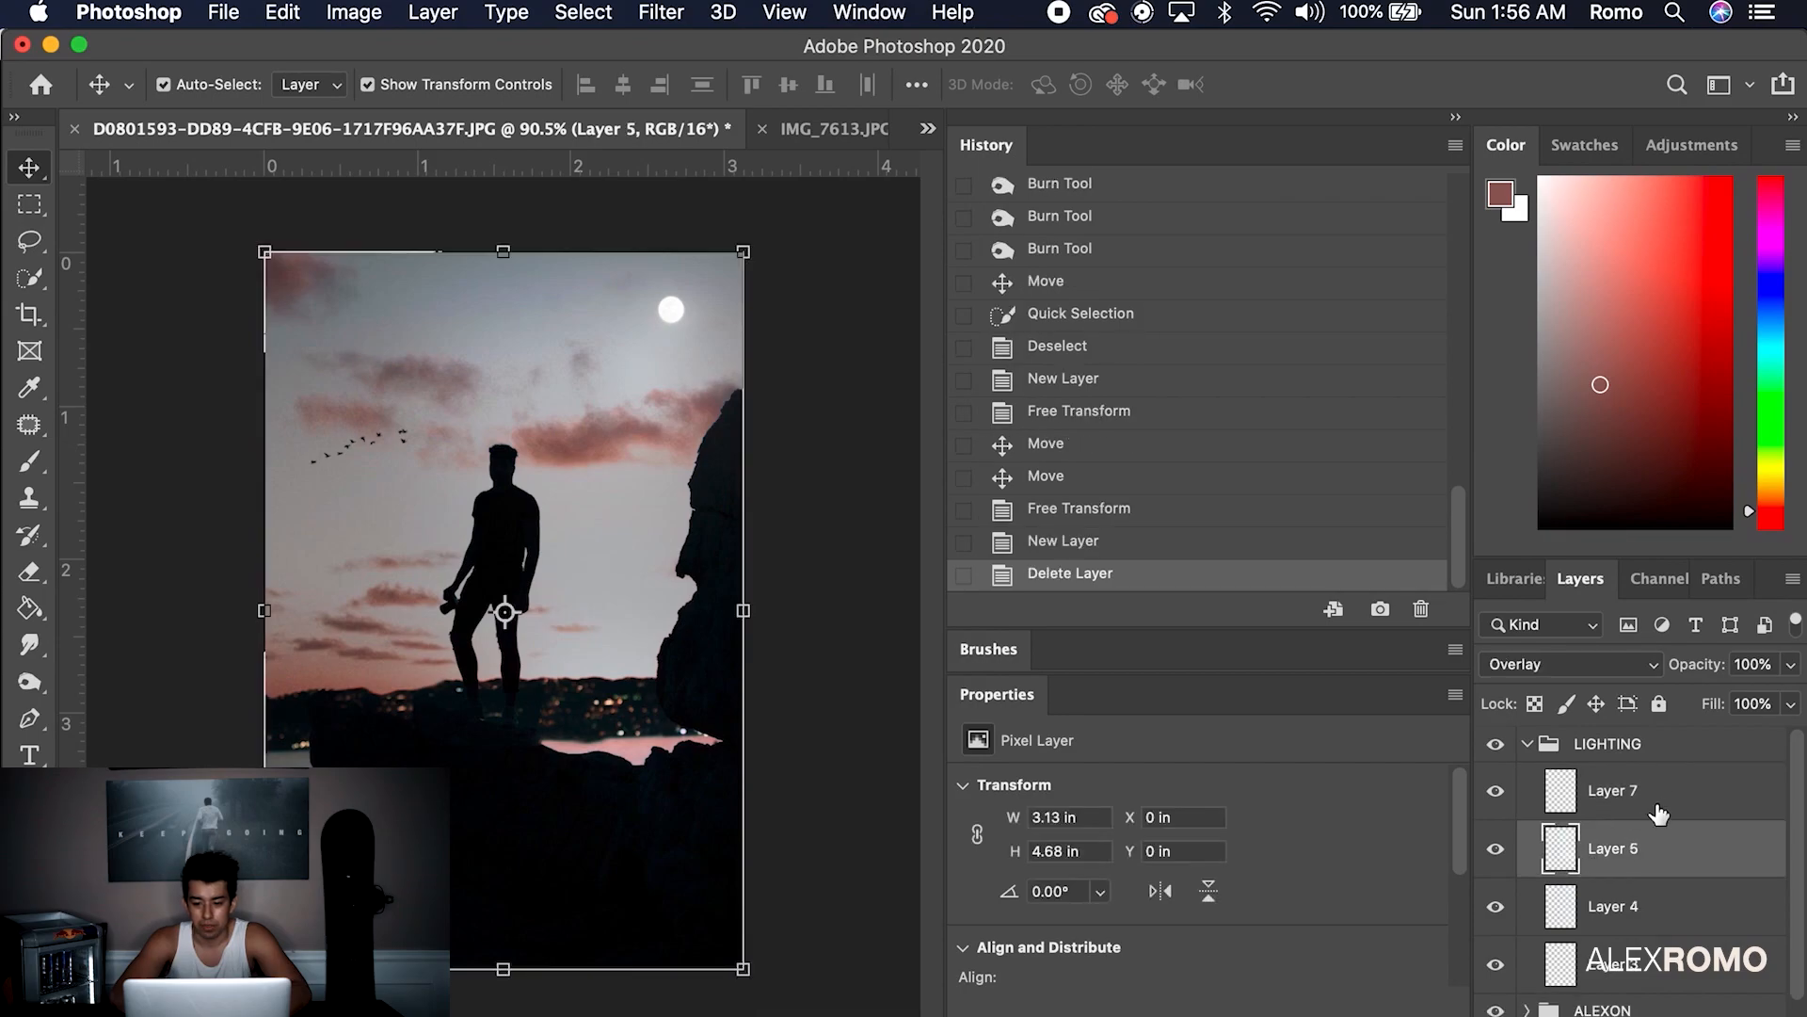
{"action": "left_click", "coordinate": [1666, 801]}
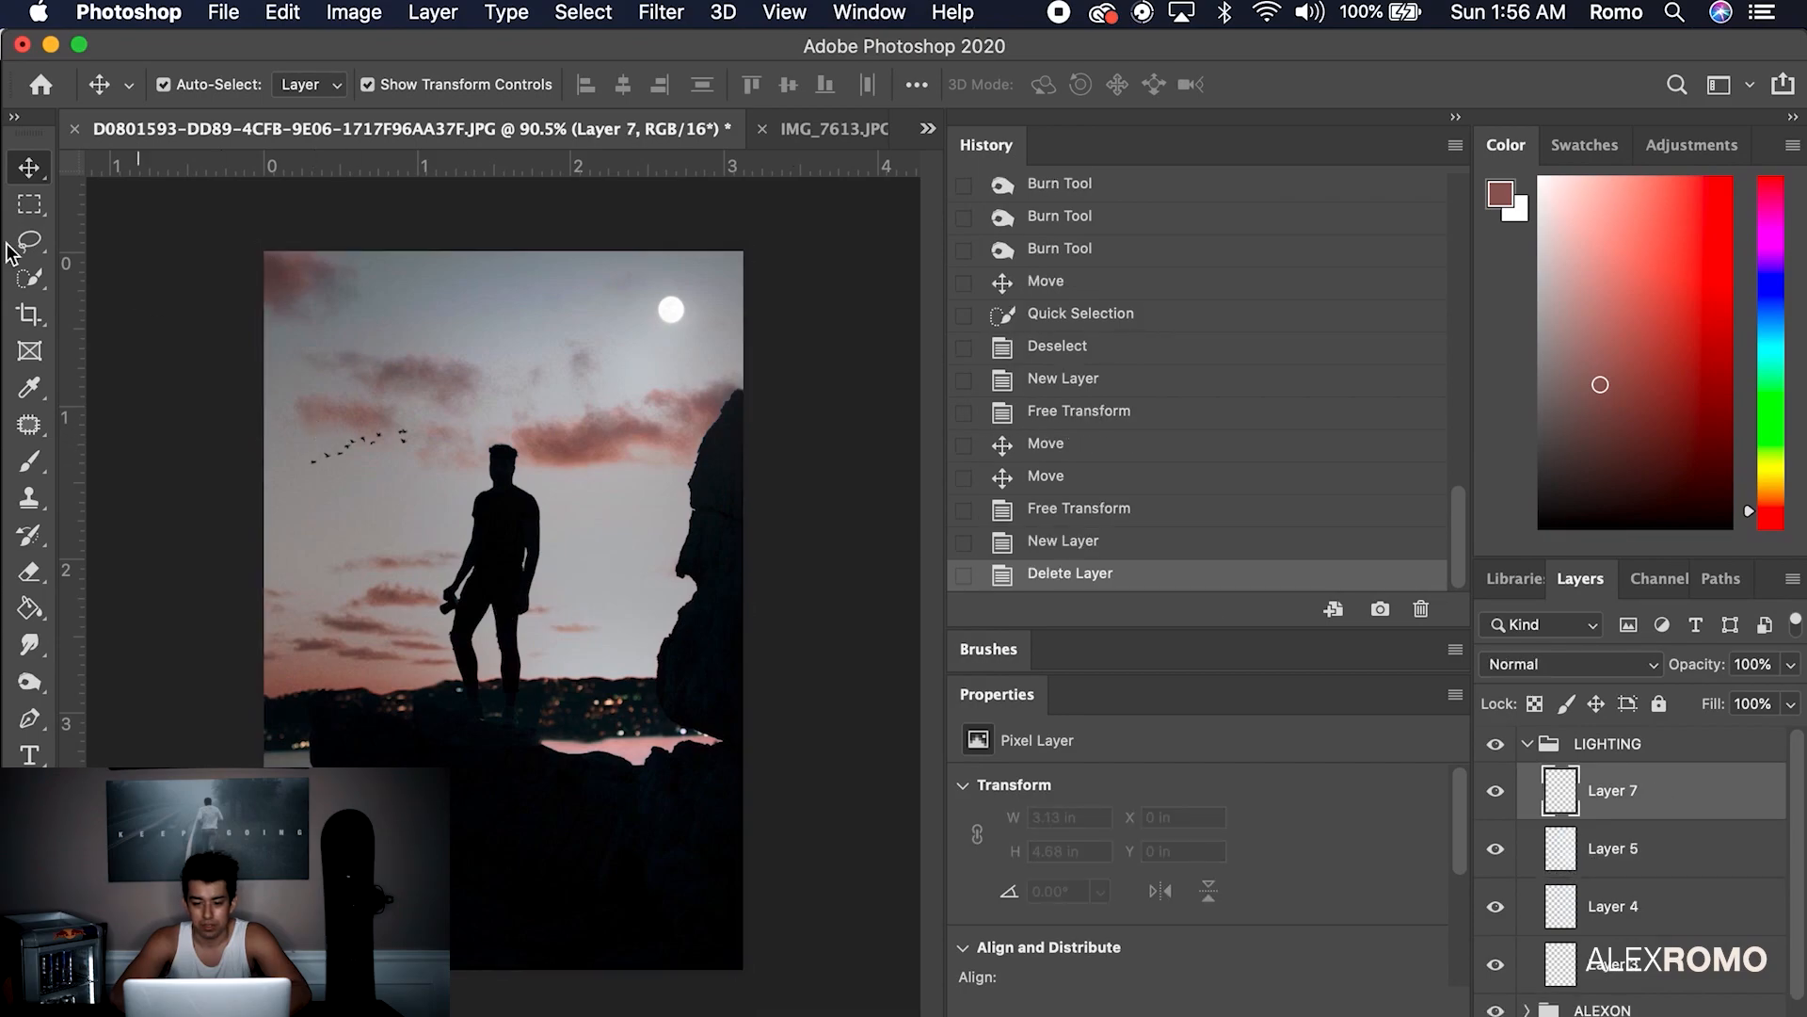
{"action": "left_click", "coordinate": [31, 464]}
Paint 1760 px Clouds 5 texture into the sky using brown and reddish tones sampled from the sunset
{"action": "left_click", "coordinate": [325, 270], "text": "alt"}
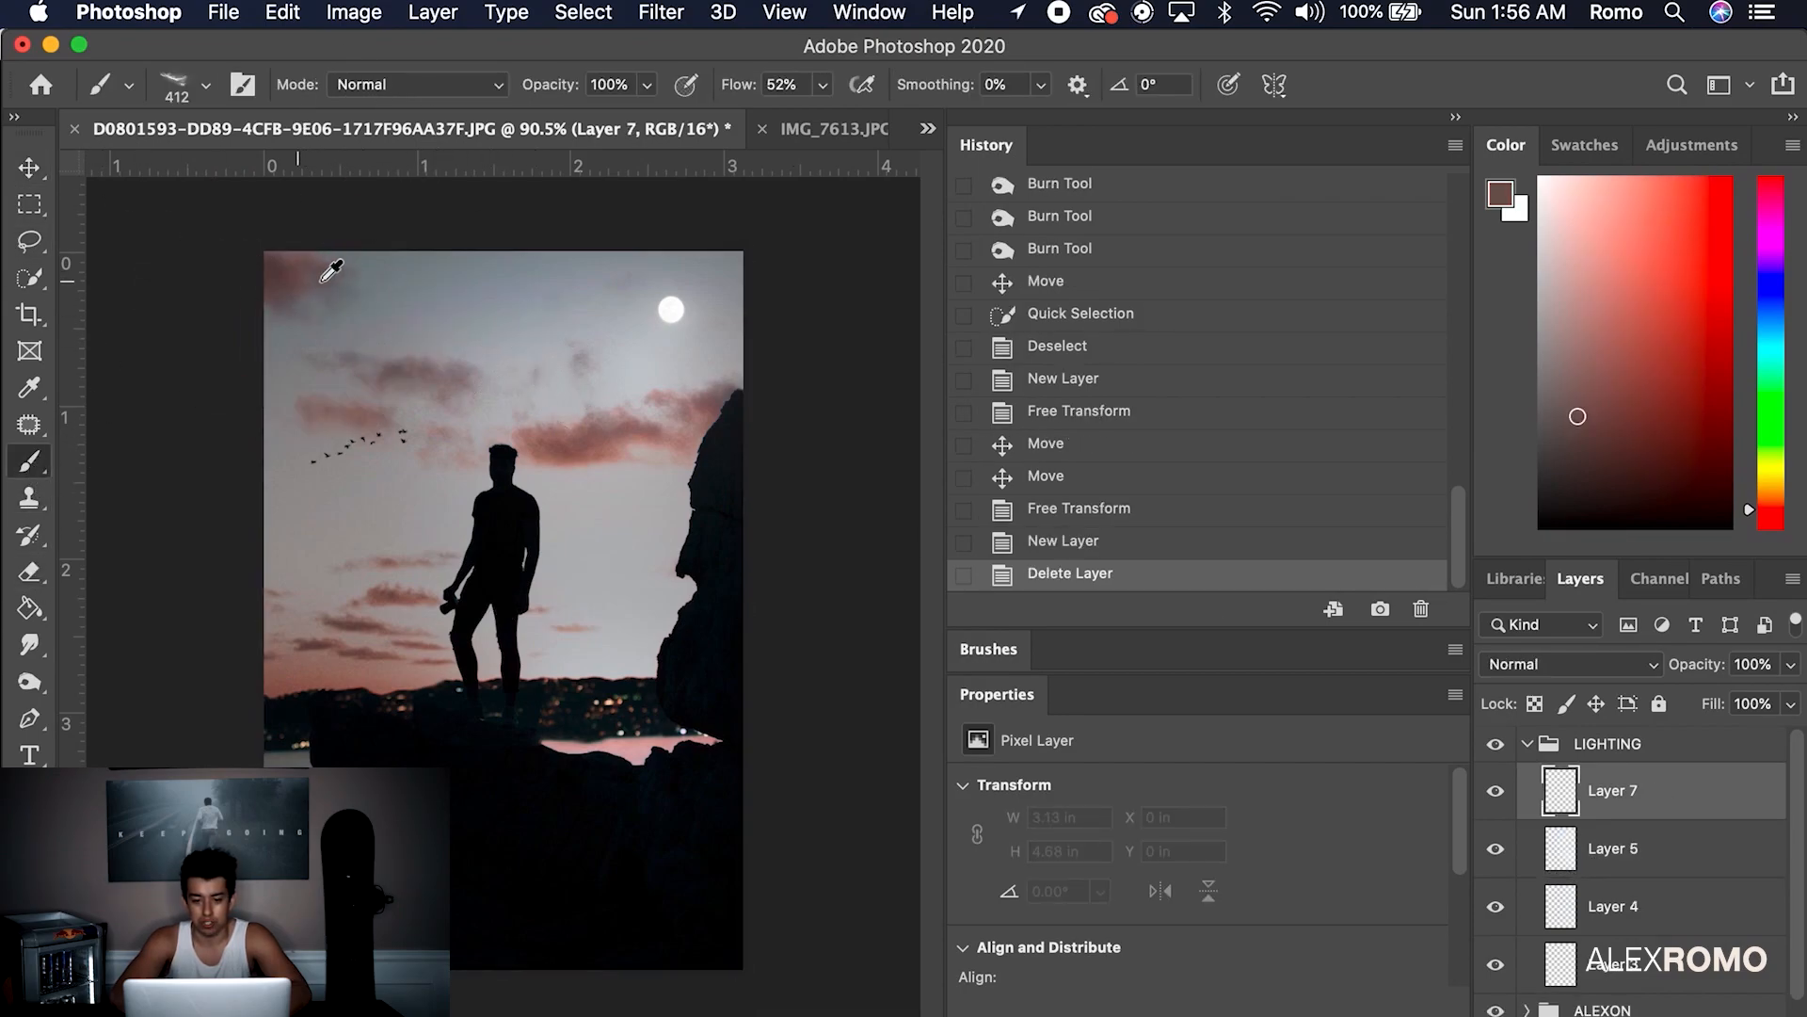
{"action": "left_click_drag", "start_coordinate": [490, 330], "coordinate": [593, 367]}
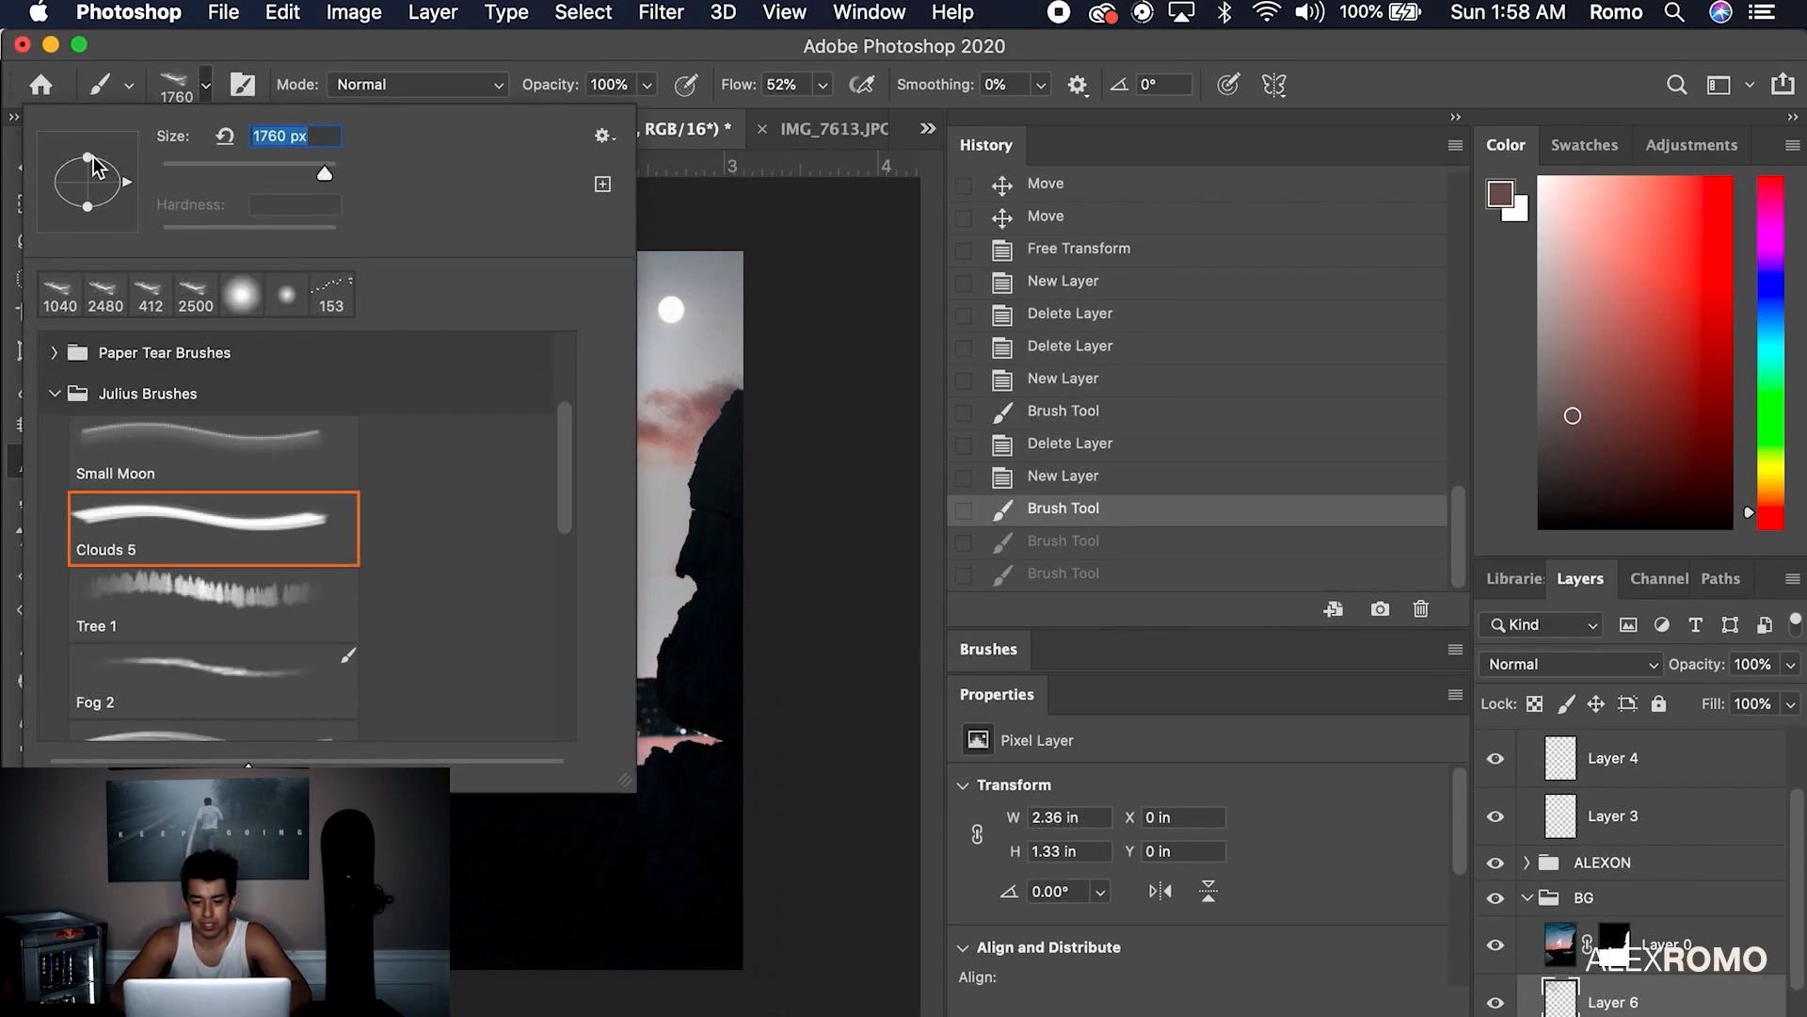
{"action": "left_click_drag", "start_coordinate": [93, 147], "coordinate": [97, 146]}
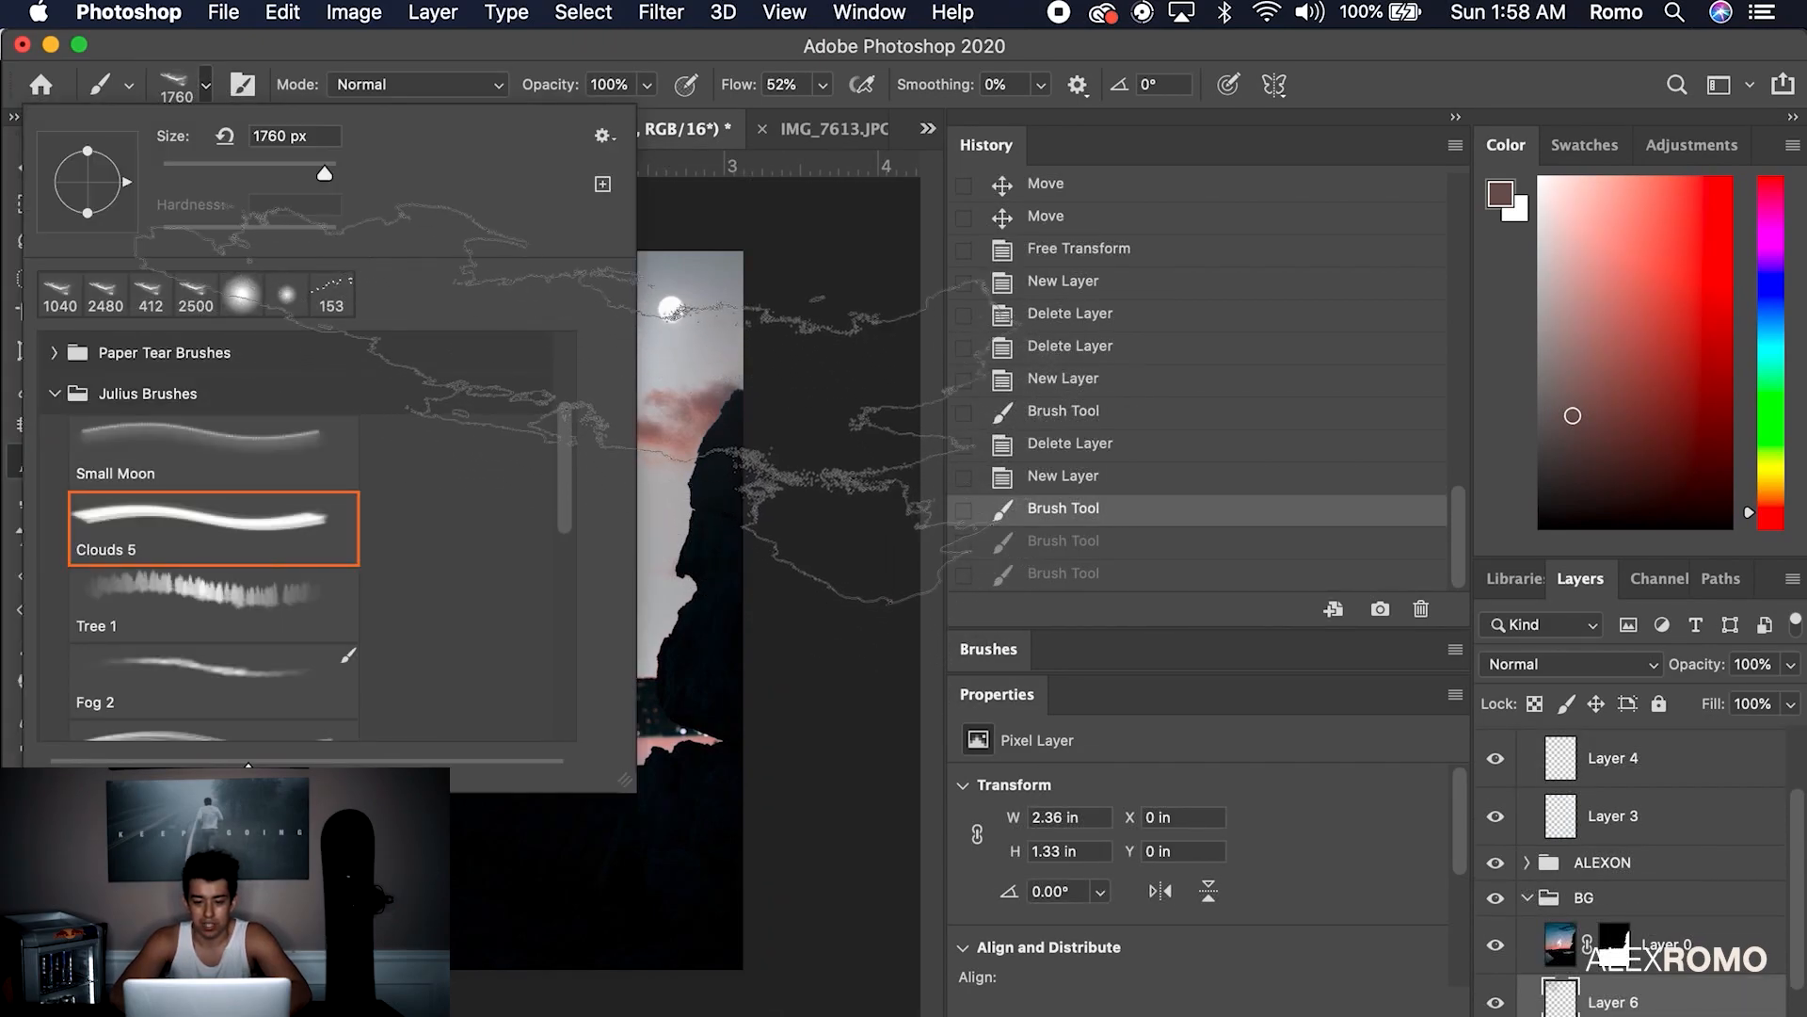
{"action": "left_click", "coordinate": [710, 357]}
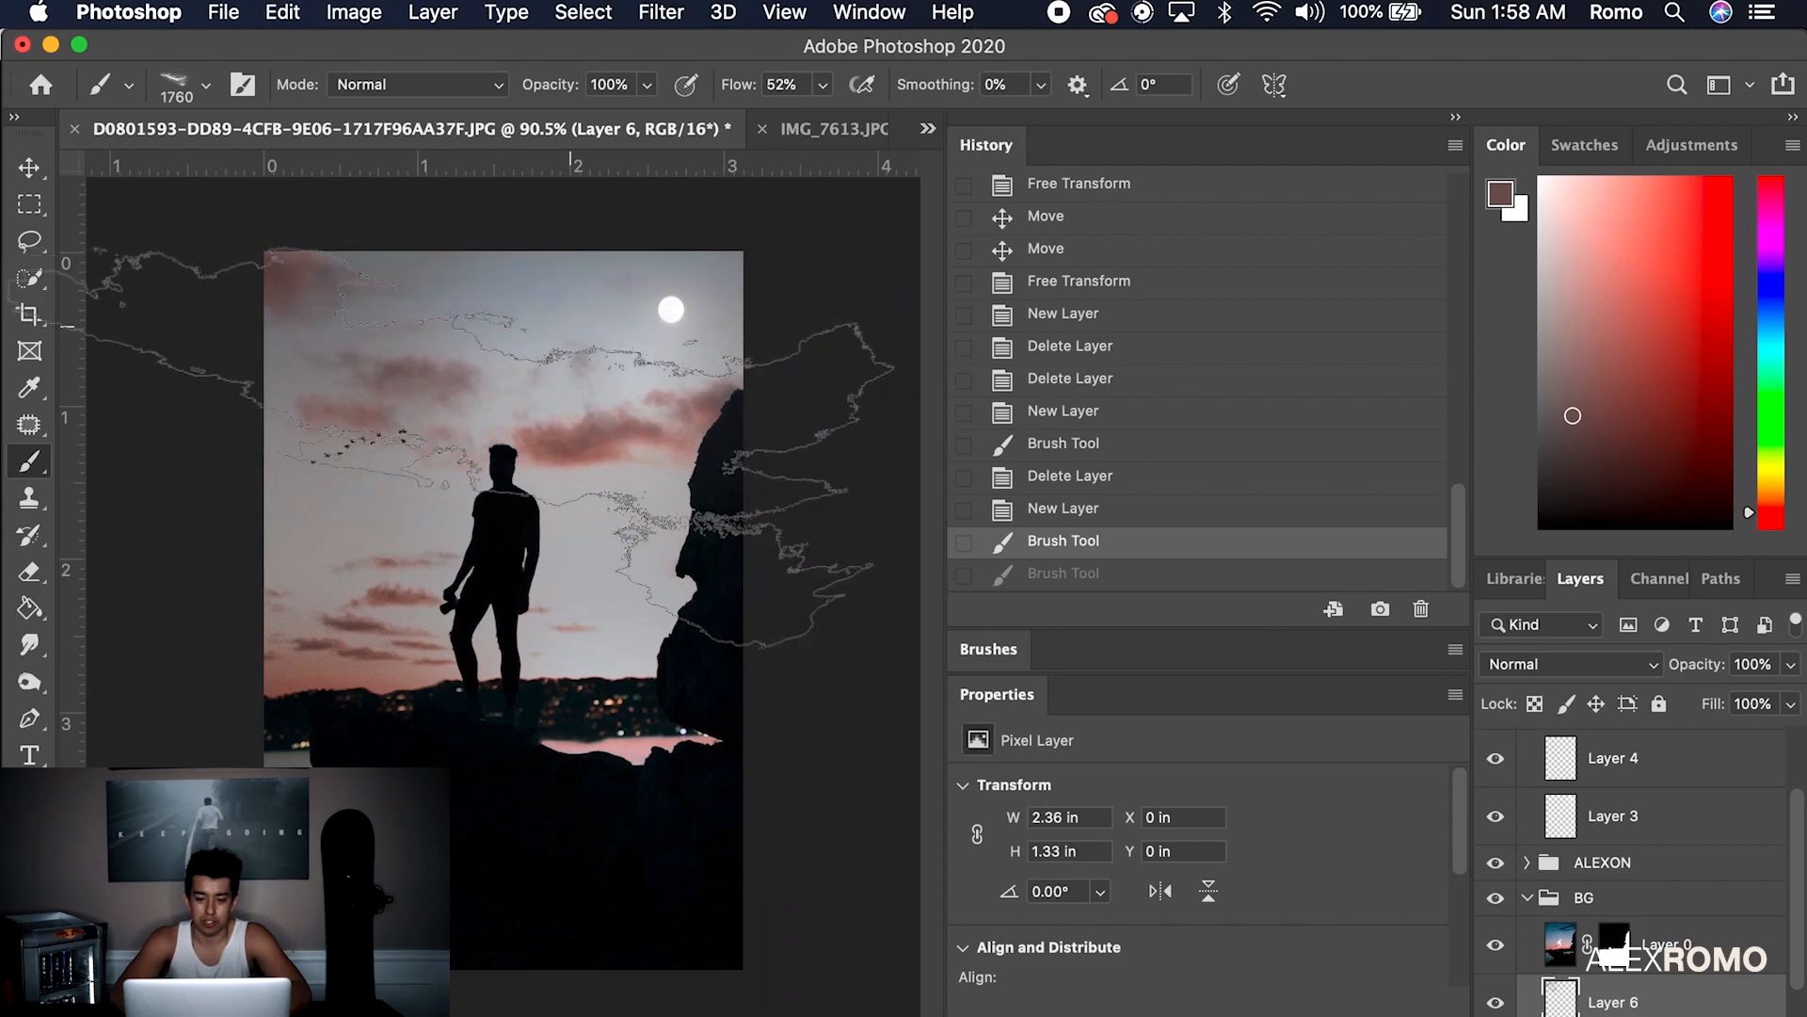
{"action": "left_click", "coordinate": [392, 599], "text": "alt"}
{"action": "left_click", "coordinate": [405, 574]}
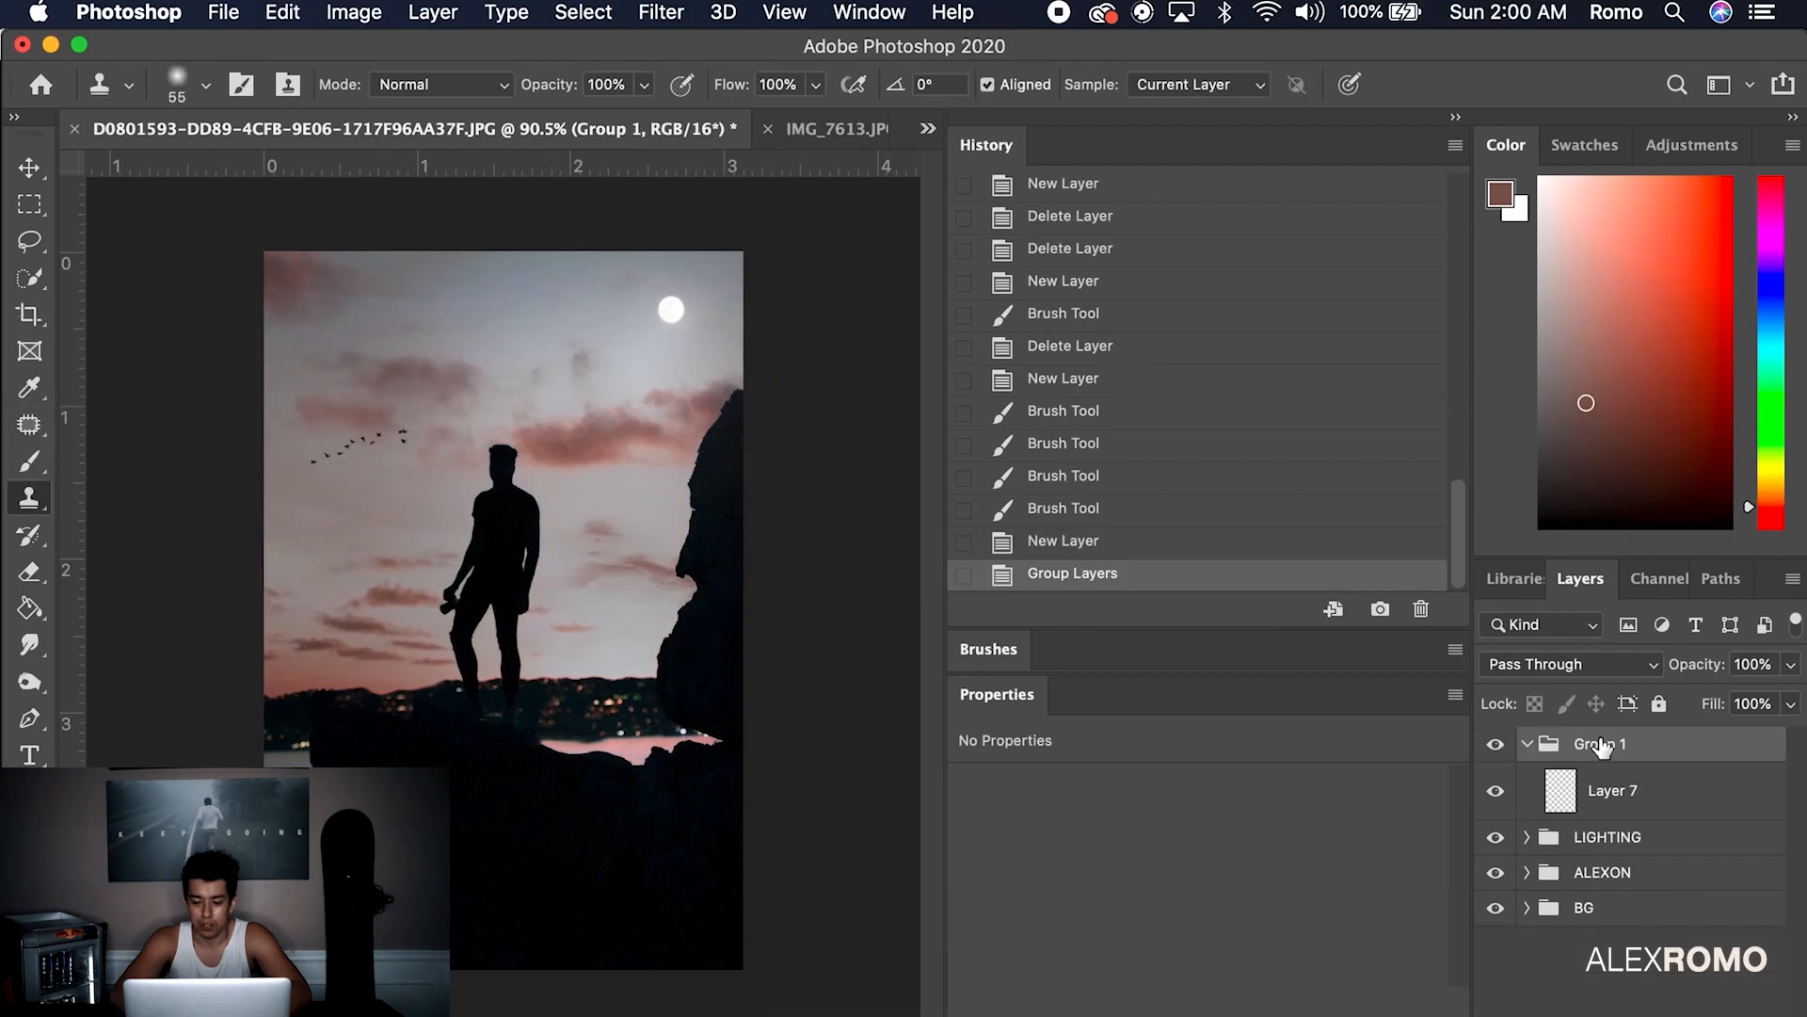
Rename the new group to TEXT and delete the empty layer inside it
{"action": "right_click", "coordinate": [1613, 747]}
{"action": "double_click", "coordinate": [1605, 744]}
{"action": "type", "text": "TEXT"}
{"action": "key", "text": "Return"}
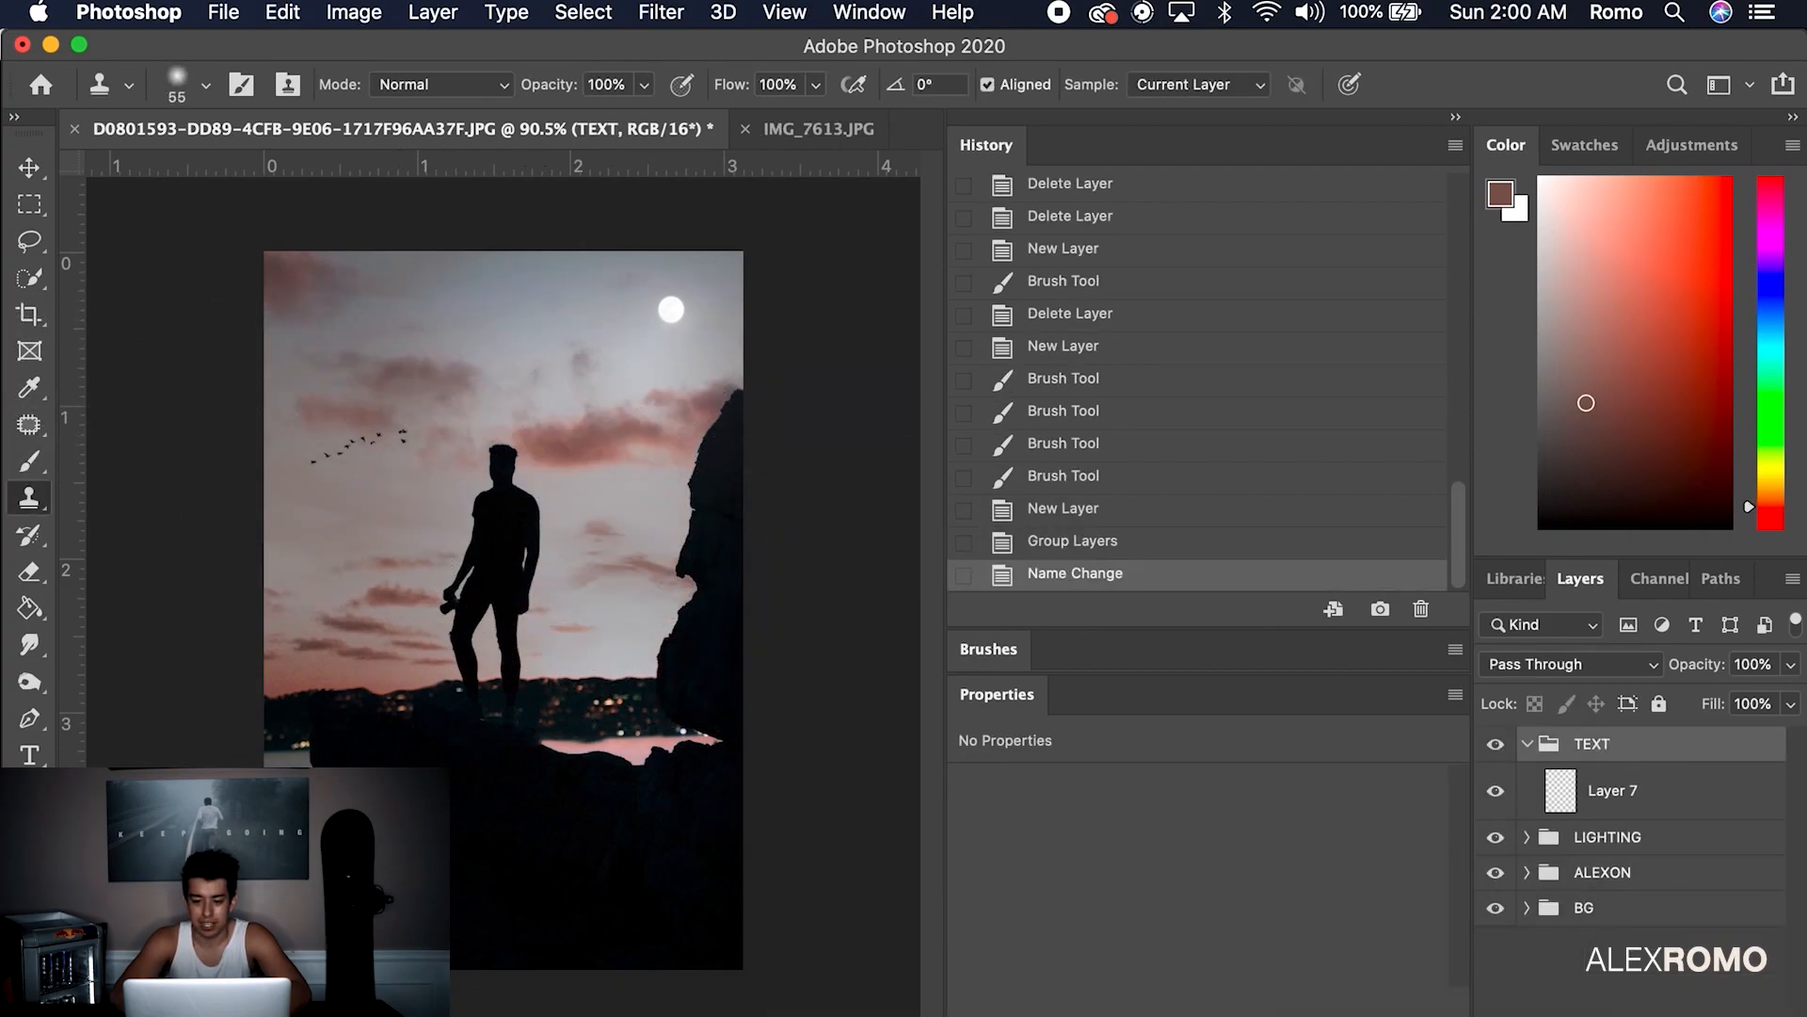
{"action": "left_click", "coordinate": [1619, 788]}
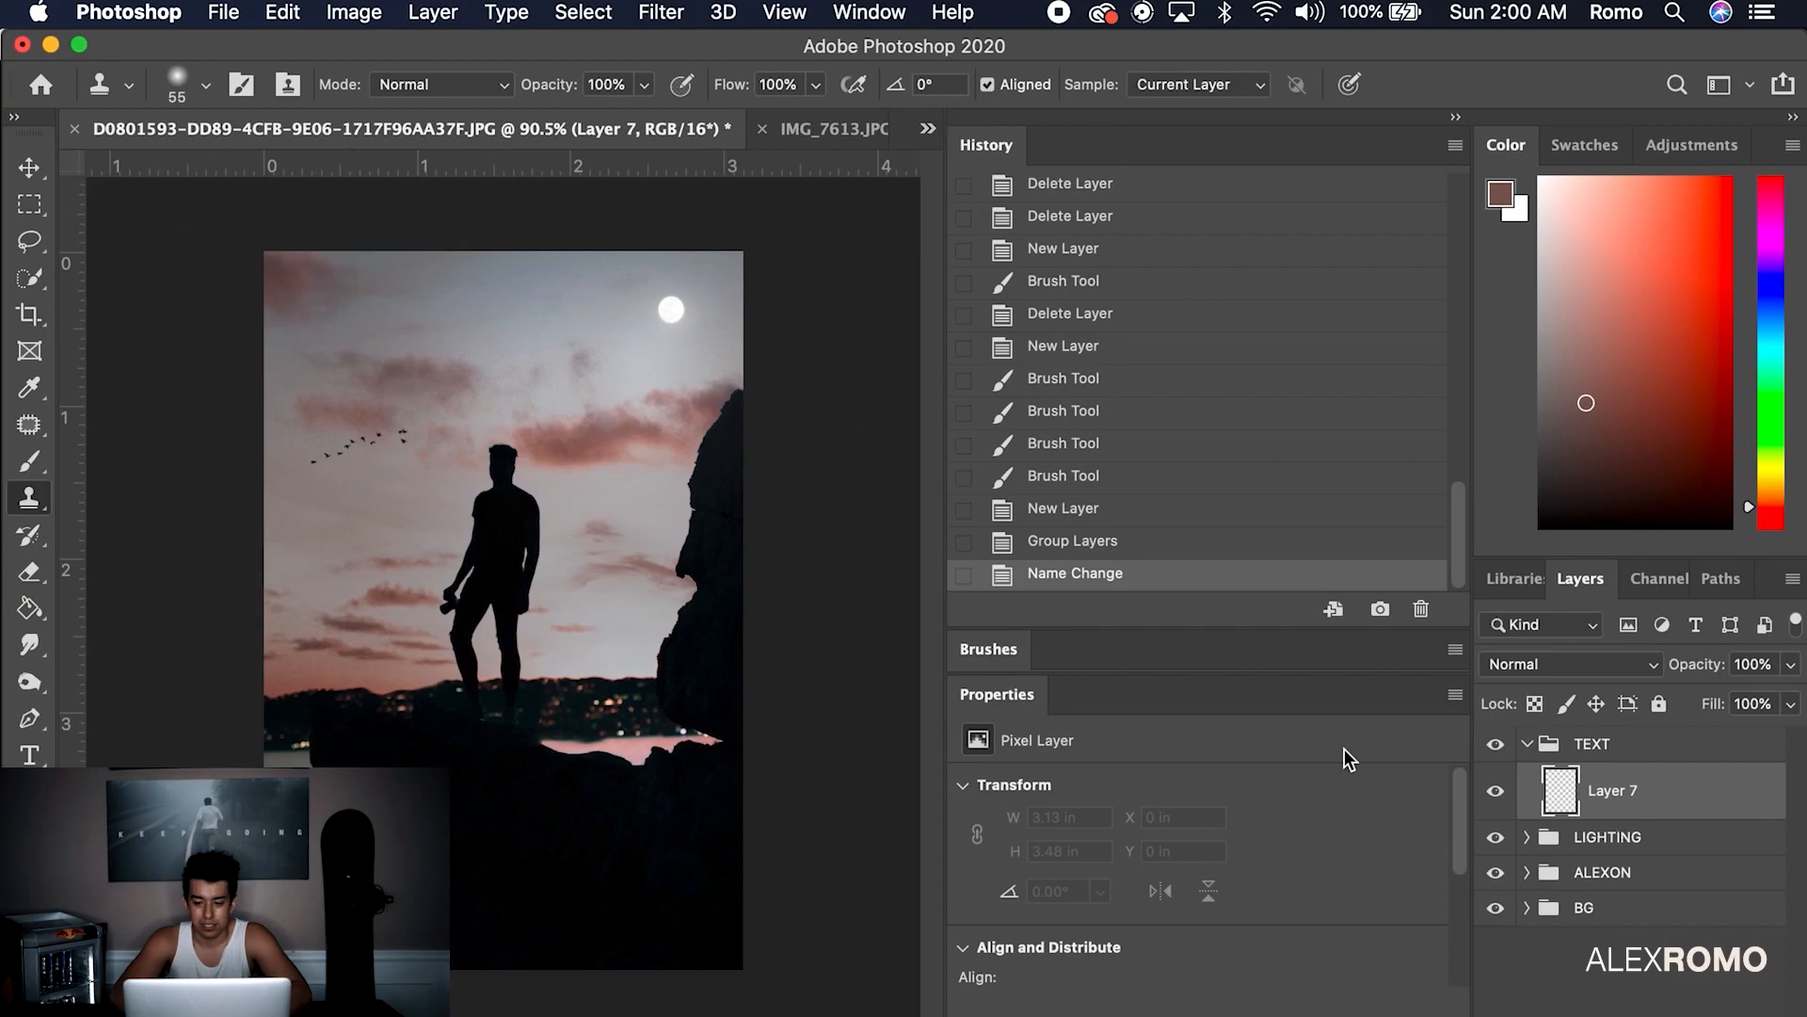
{"action": "key", "text": "Delete"}
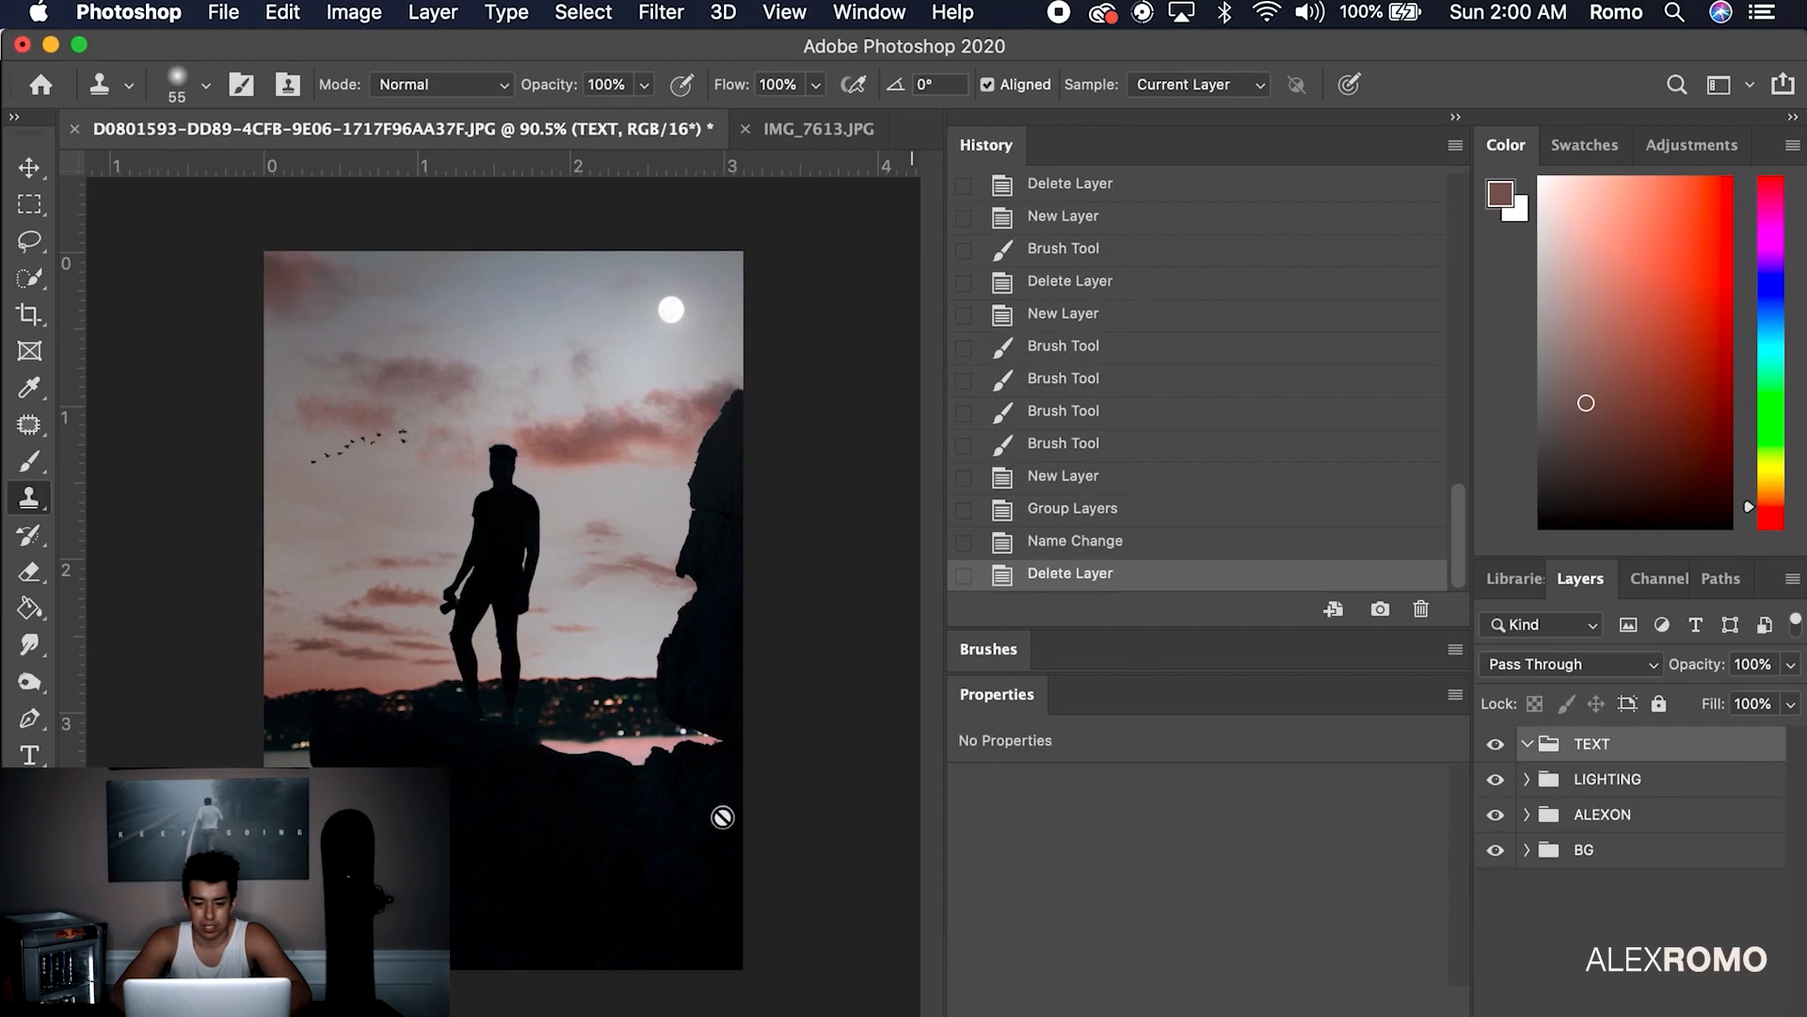
Type a WANDERLUST title in the sky and colour it white (#ffffff)
{"action": "type", "text": "t"}
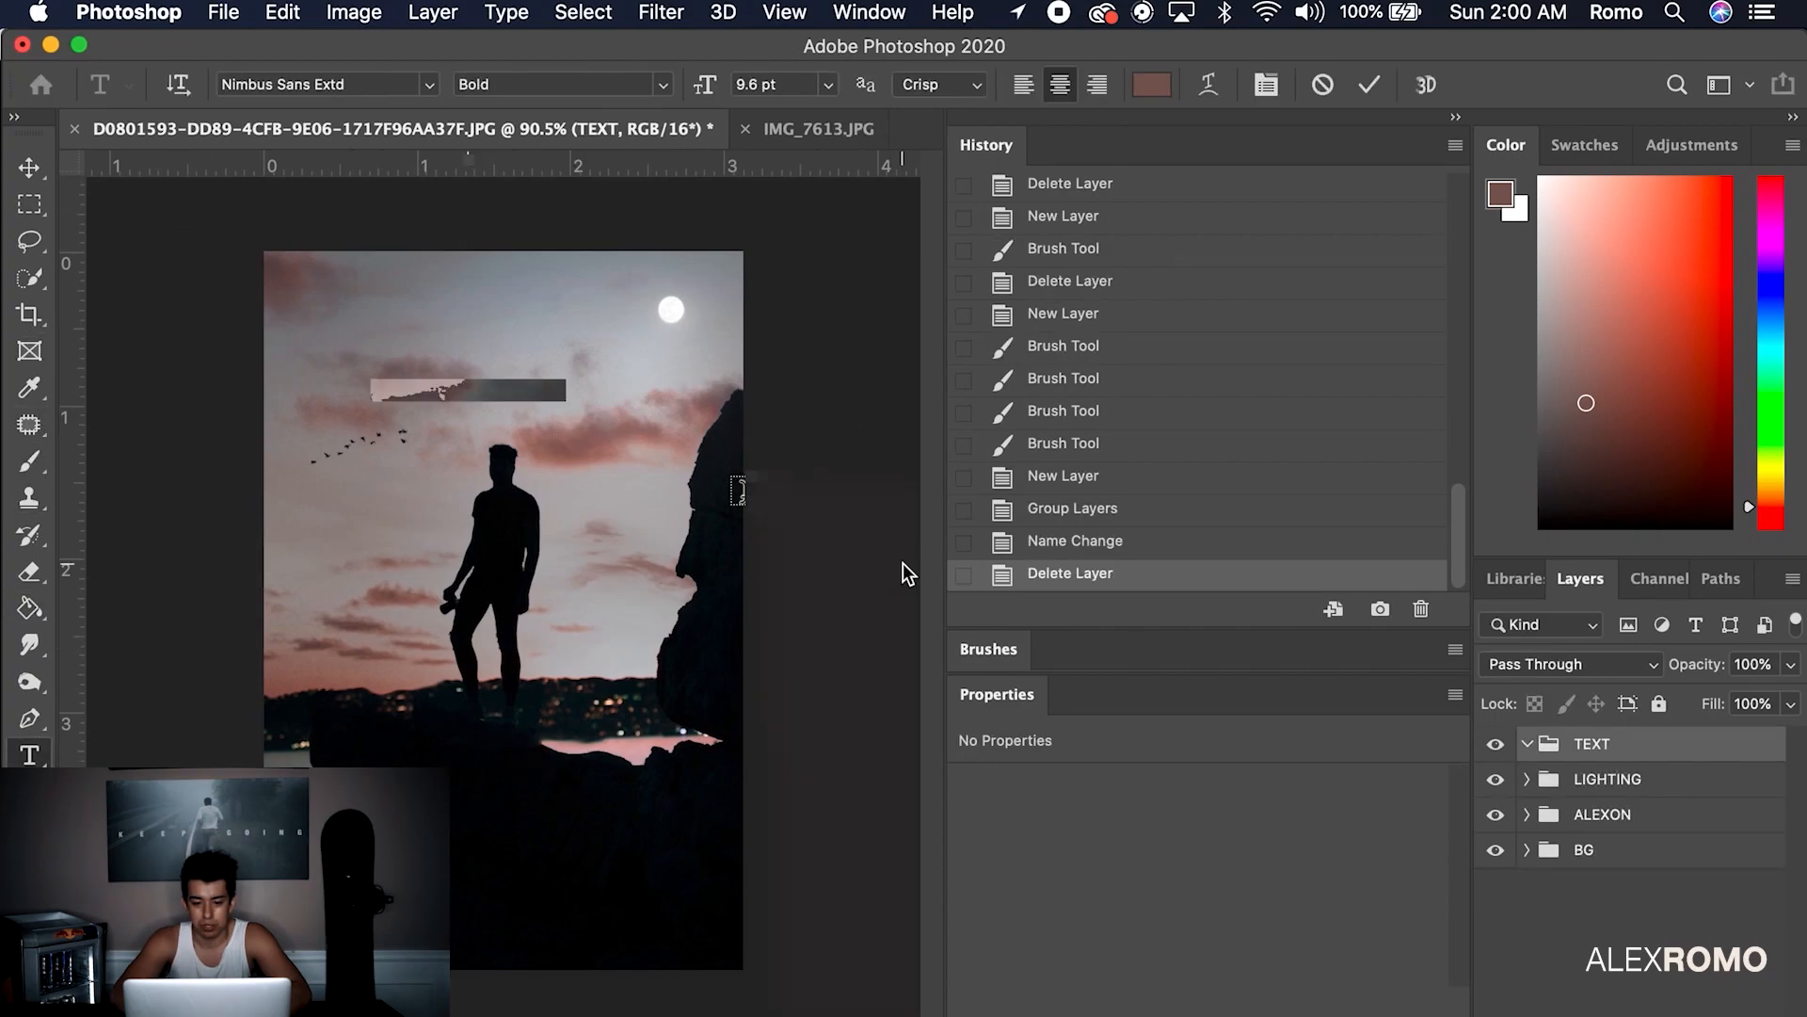
{"action": "type", "text": "WANDERLUST"}
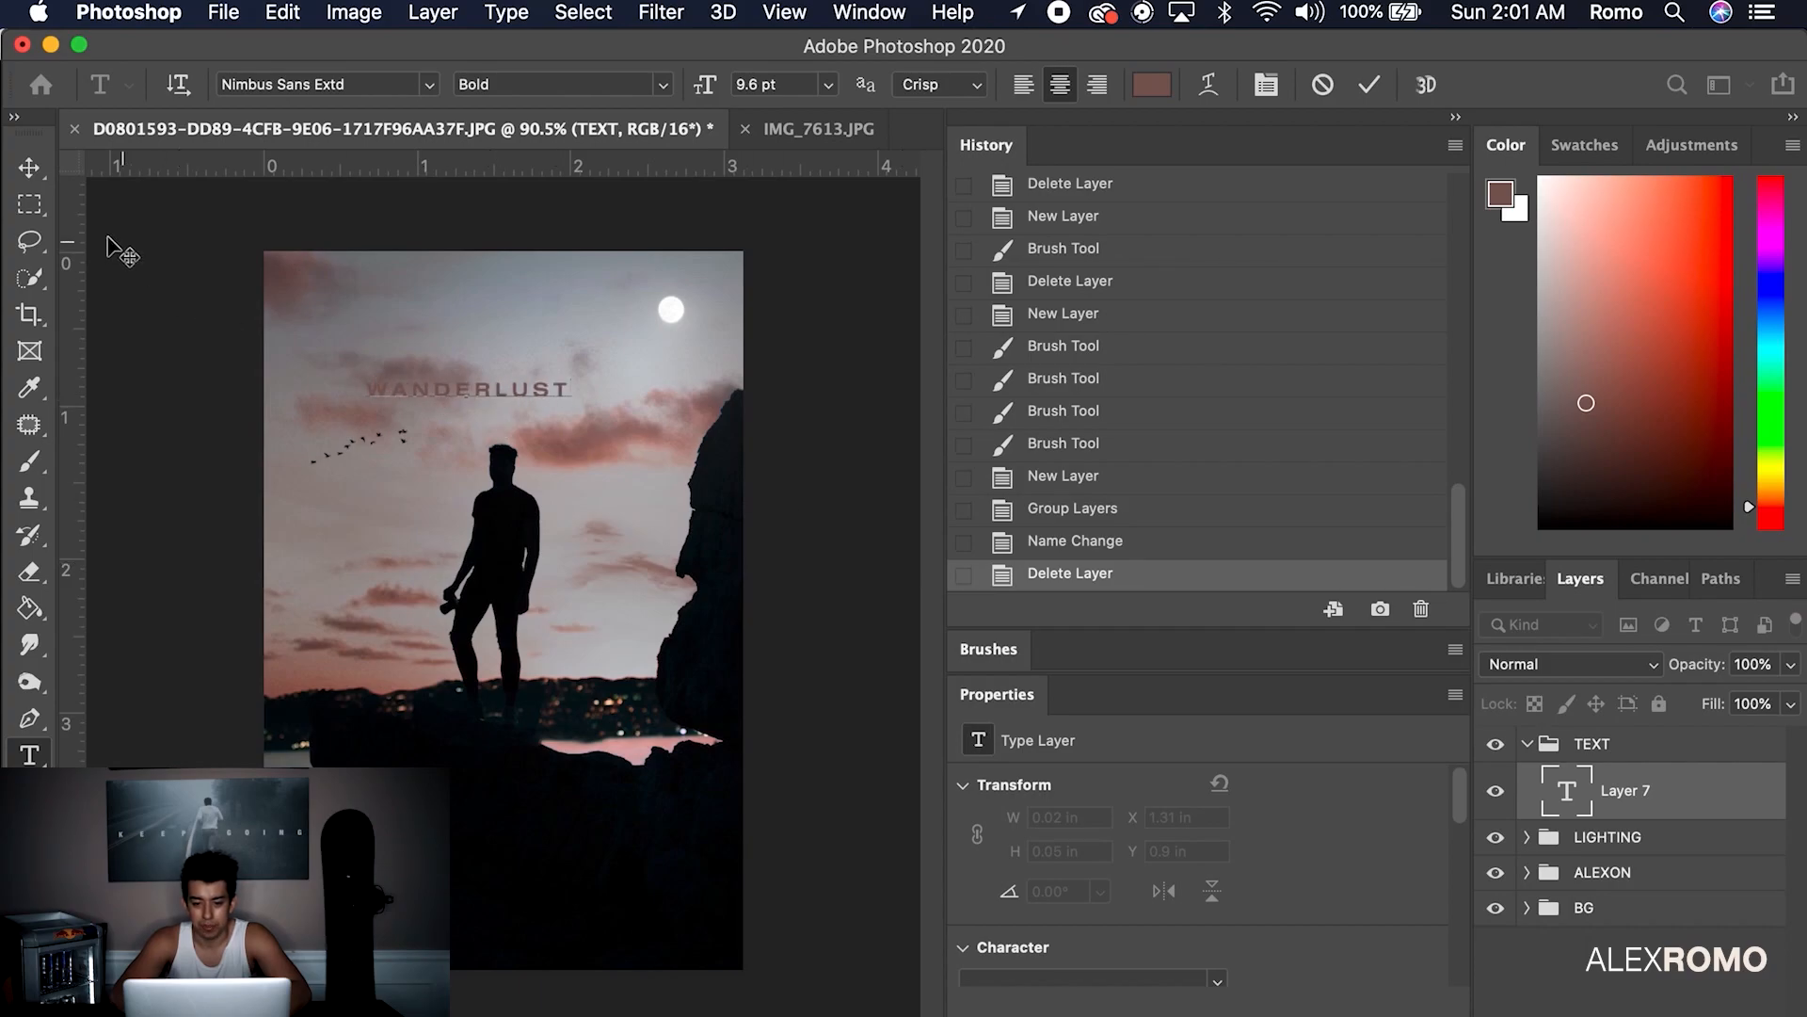
{"action": "left_click", "coordinate": [29, 168]}
{"action": "double_click", "coordinate": [517, 387]}
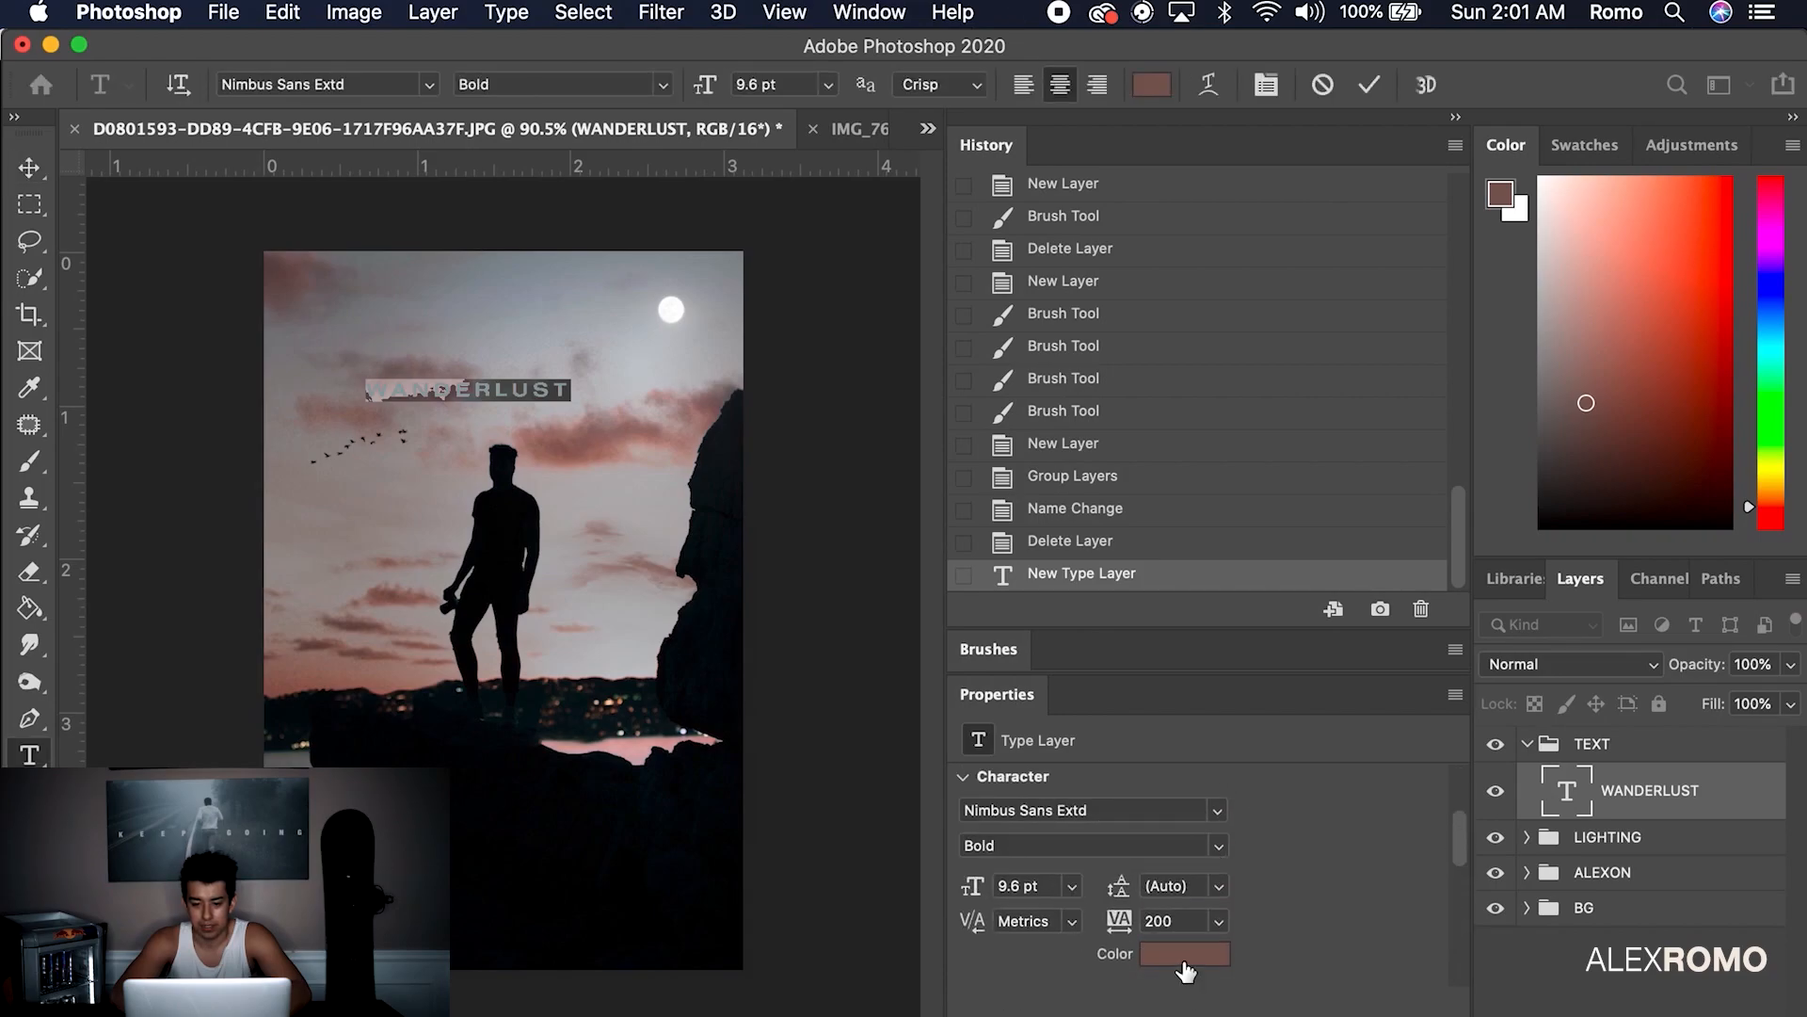
{"action": "left_click", "coordinate": [1184, 959]}
{"action": "left_click_drag", "start_coordinate": [996, 317], "coordinate": [970, 298]}
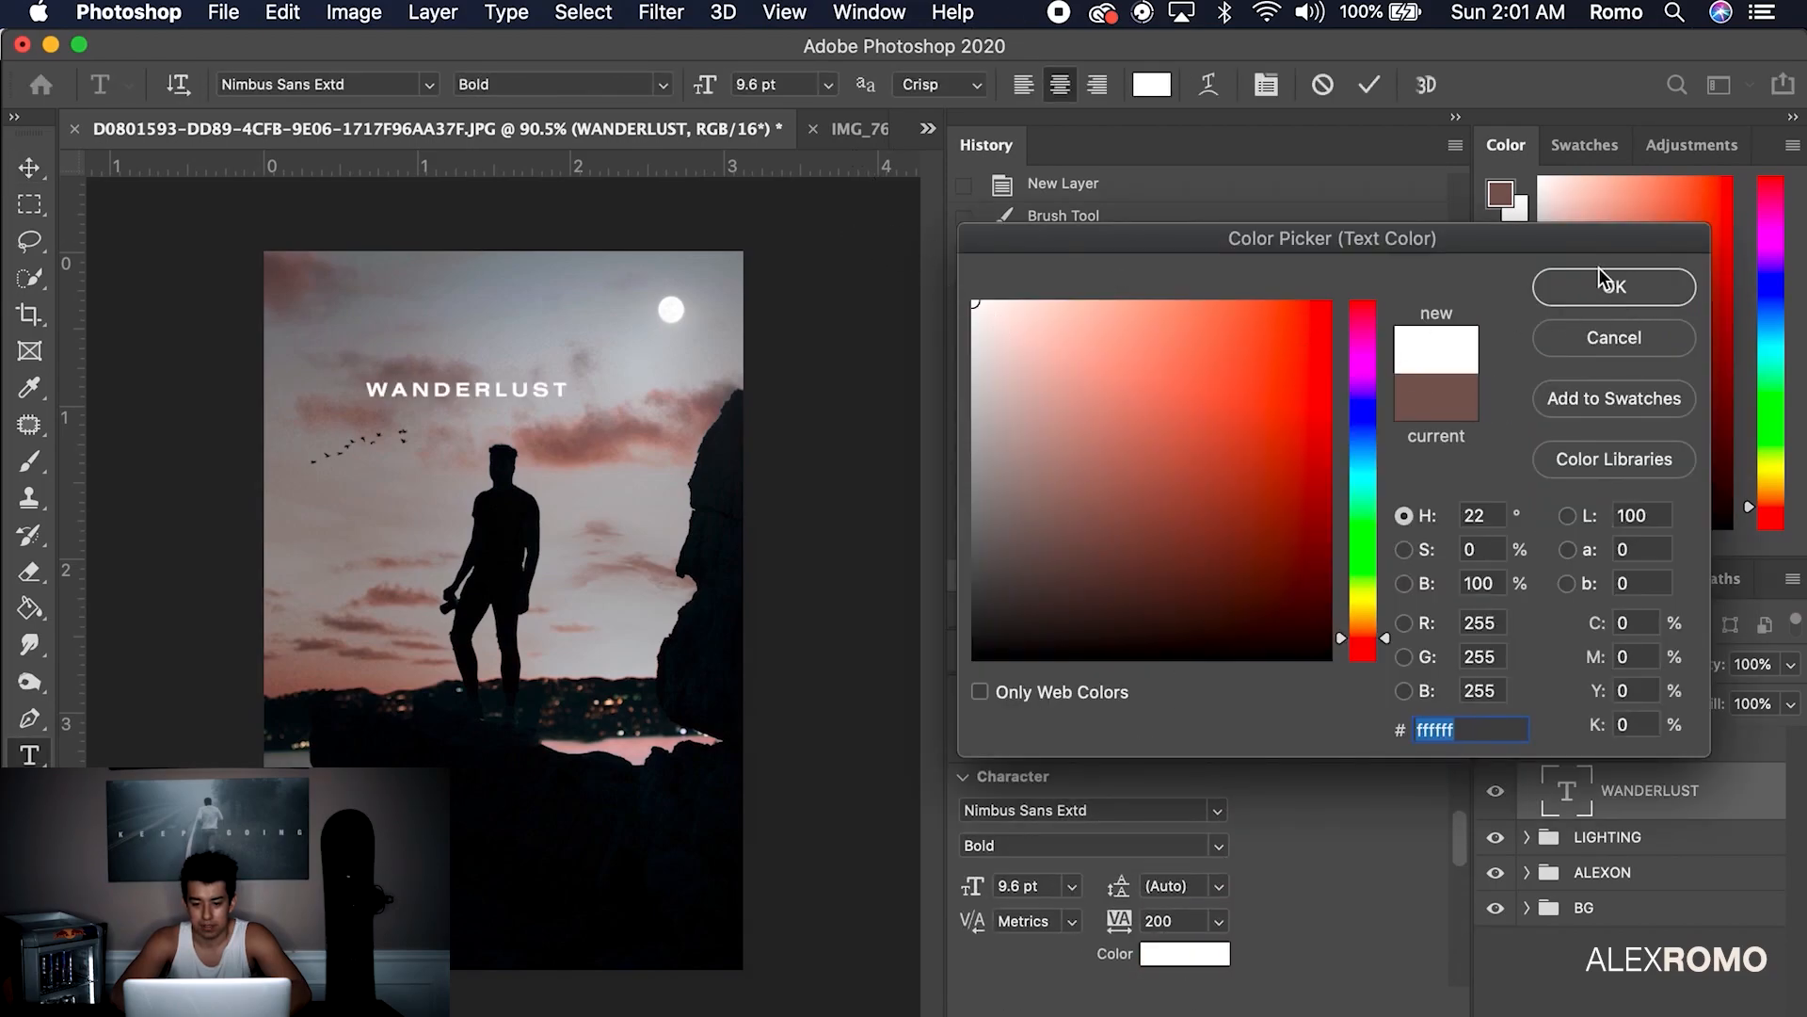
{"action": "left_click", "coordinate": [1602, 277]}
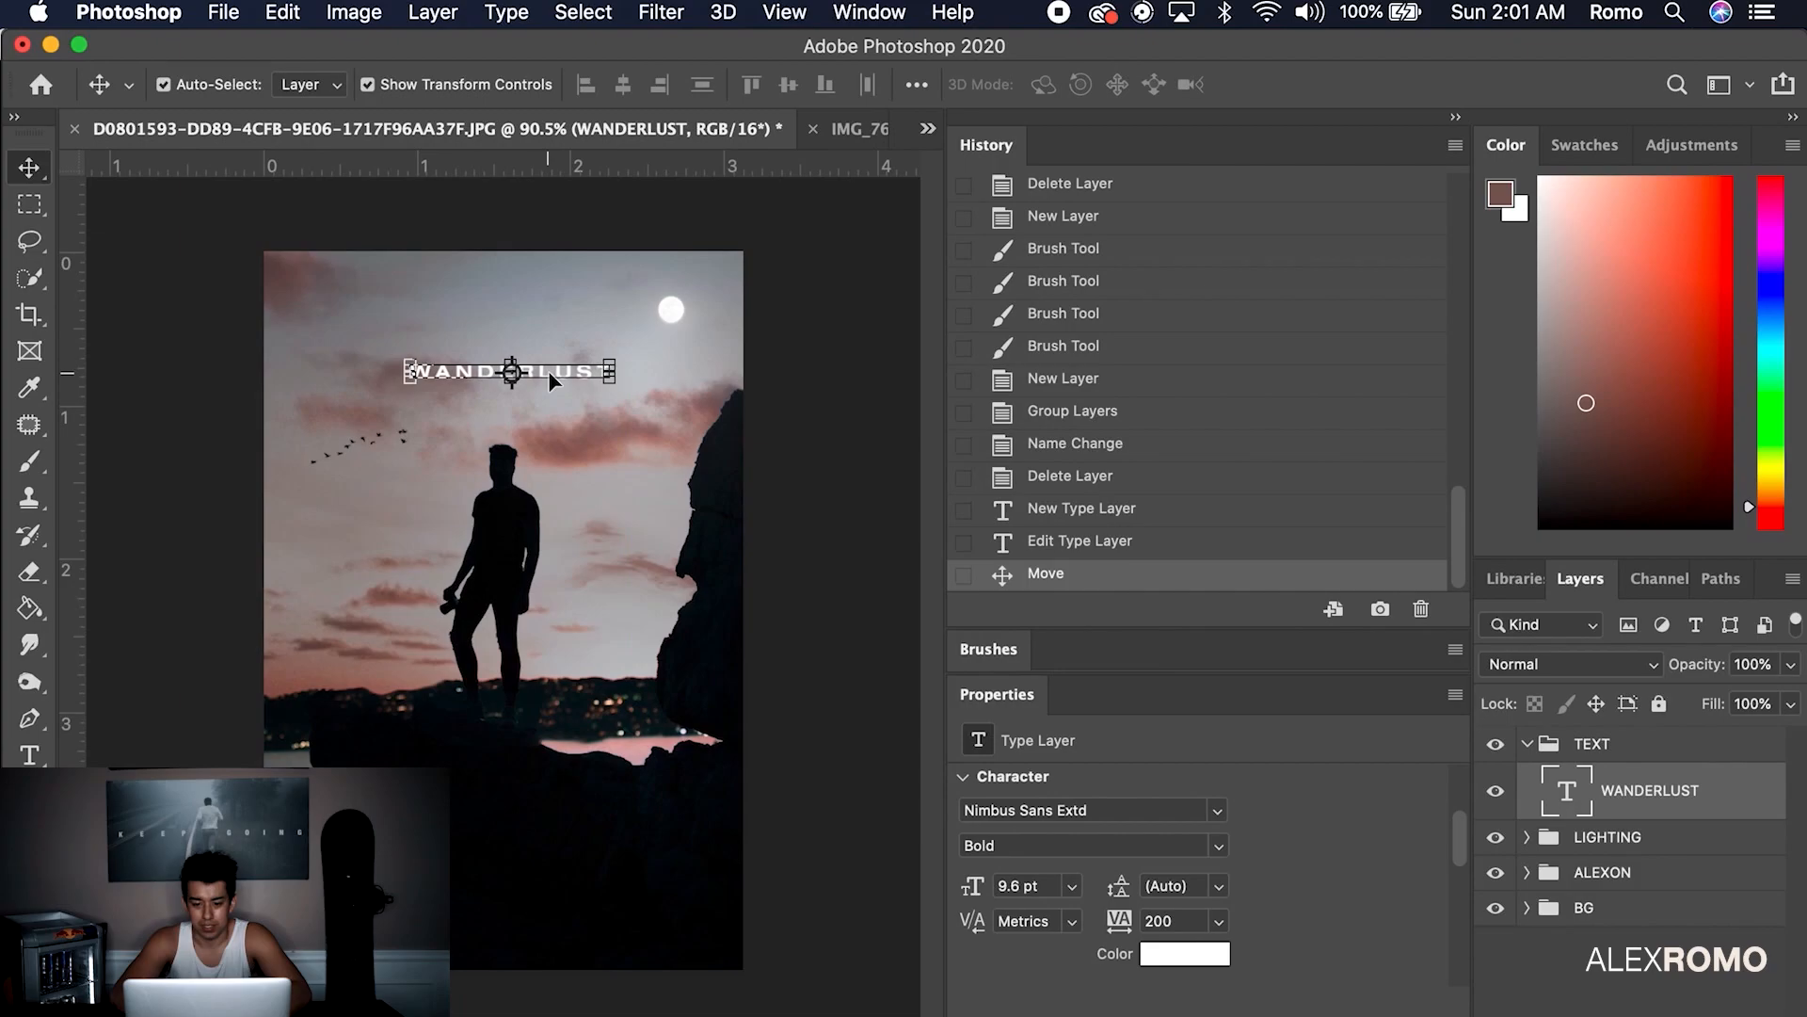
{"action": "left_click", "coordinate": [798, 339]}
{"action": "left_click", "coordinate": [542, 364]}
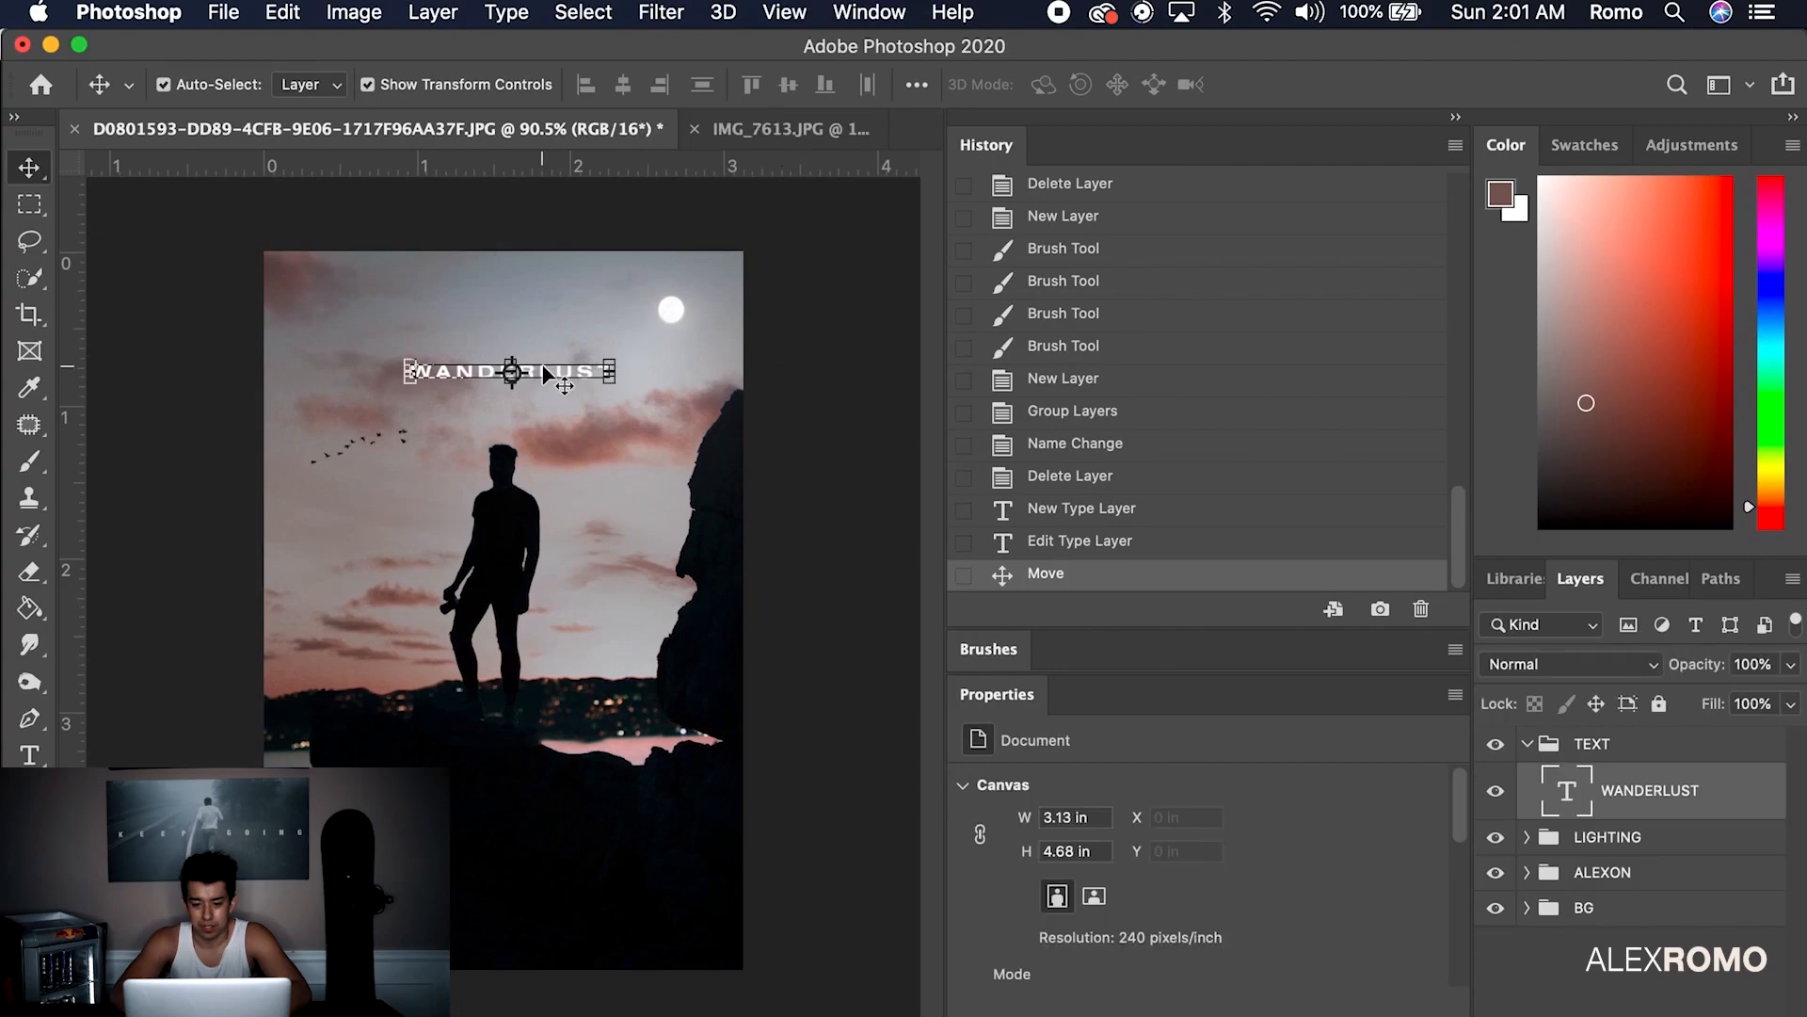
Duplicate the title lower down and retype it as DREAMER with one letter per line
{"action": "left_click_drag", "start_coordinate": [538, 369], "coordinate": [541, 614]}
{"action": "double_click", "coordinate": [539, 609]}
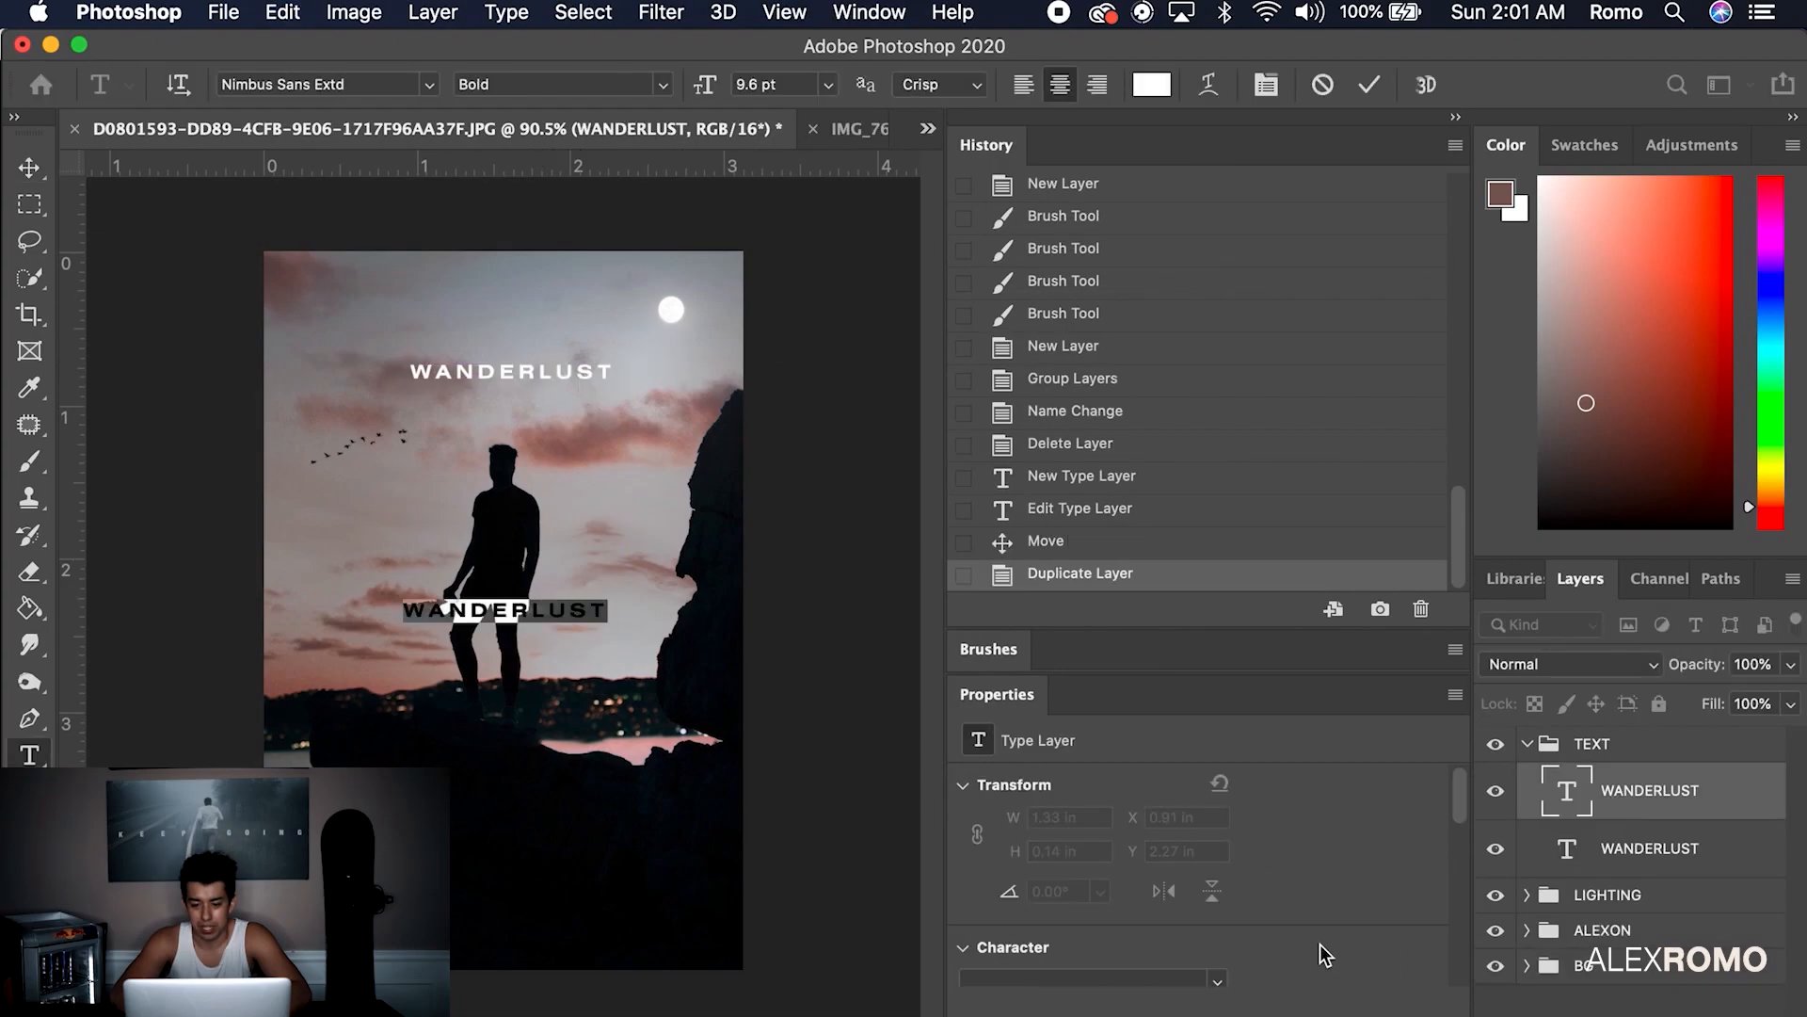
{"action": "scroll", "coordinate": [1319, 945], "scroll_direction": "down", "scroll_amount": 3}
{"action": "scroll", "coordinate": [1305, 940], "scroll_direction": "up", "scroll_amount": 1}
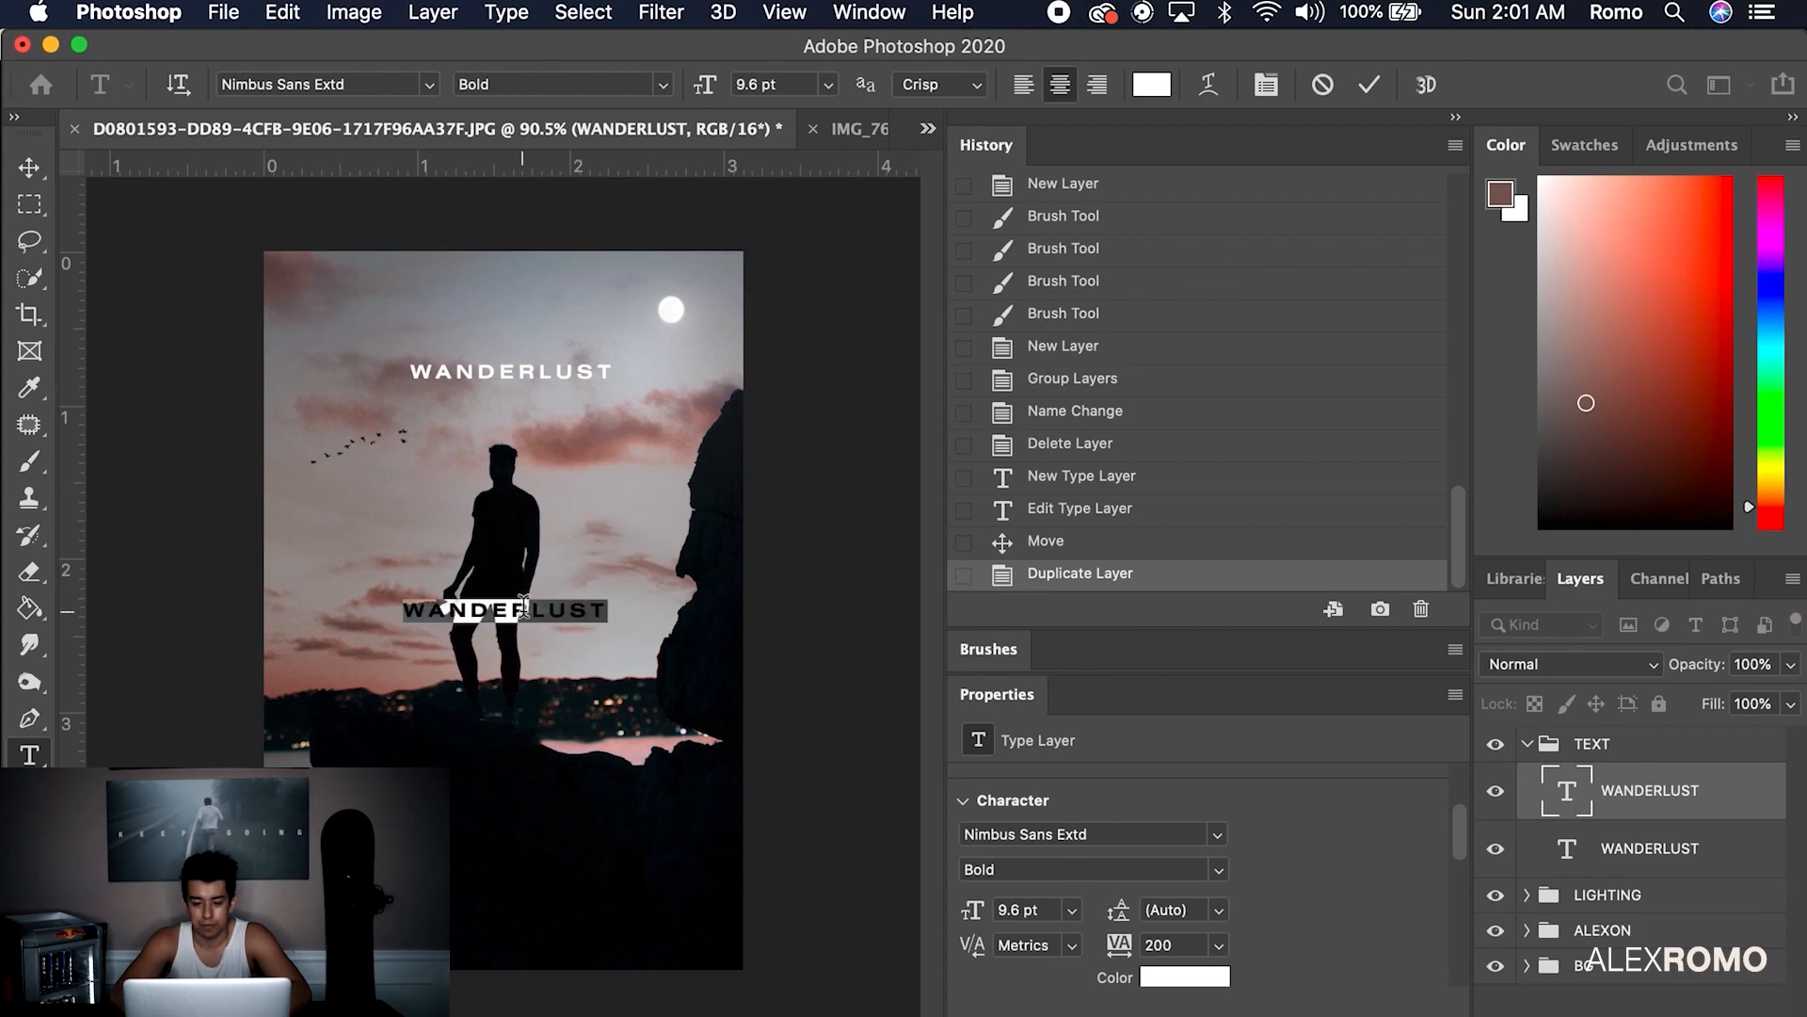
{"action": "type", "text": "DREAM"}
{"action": "left_click", "coordinate": [478, 612]}
{"action": "key", "text": "Return"}
{"action": "left_click", "coordinate": [489, 637]}
{"action": "key", "text": "Return"}
{"action": "key", "text": "Return"}
{"action": "left_click", "coordinate": [492, 661]}
{"action": "key", "text": "Return"}
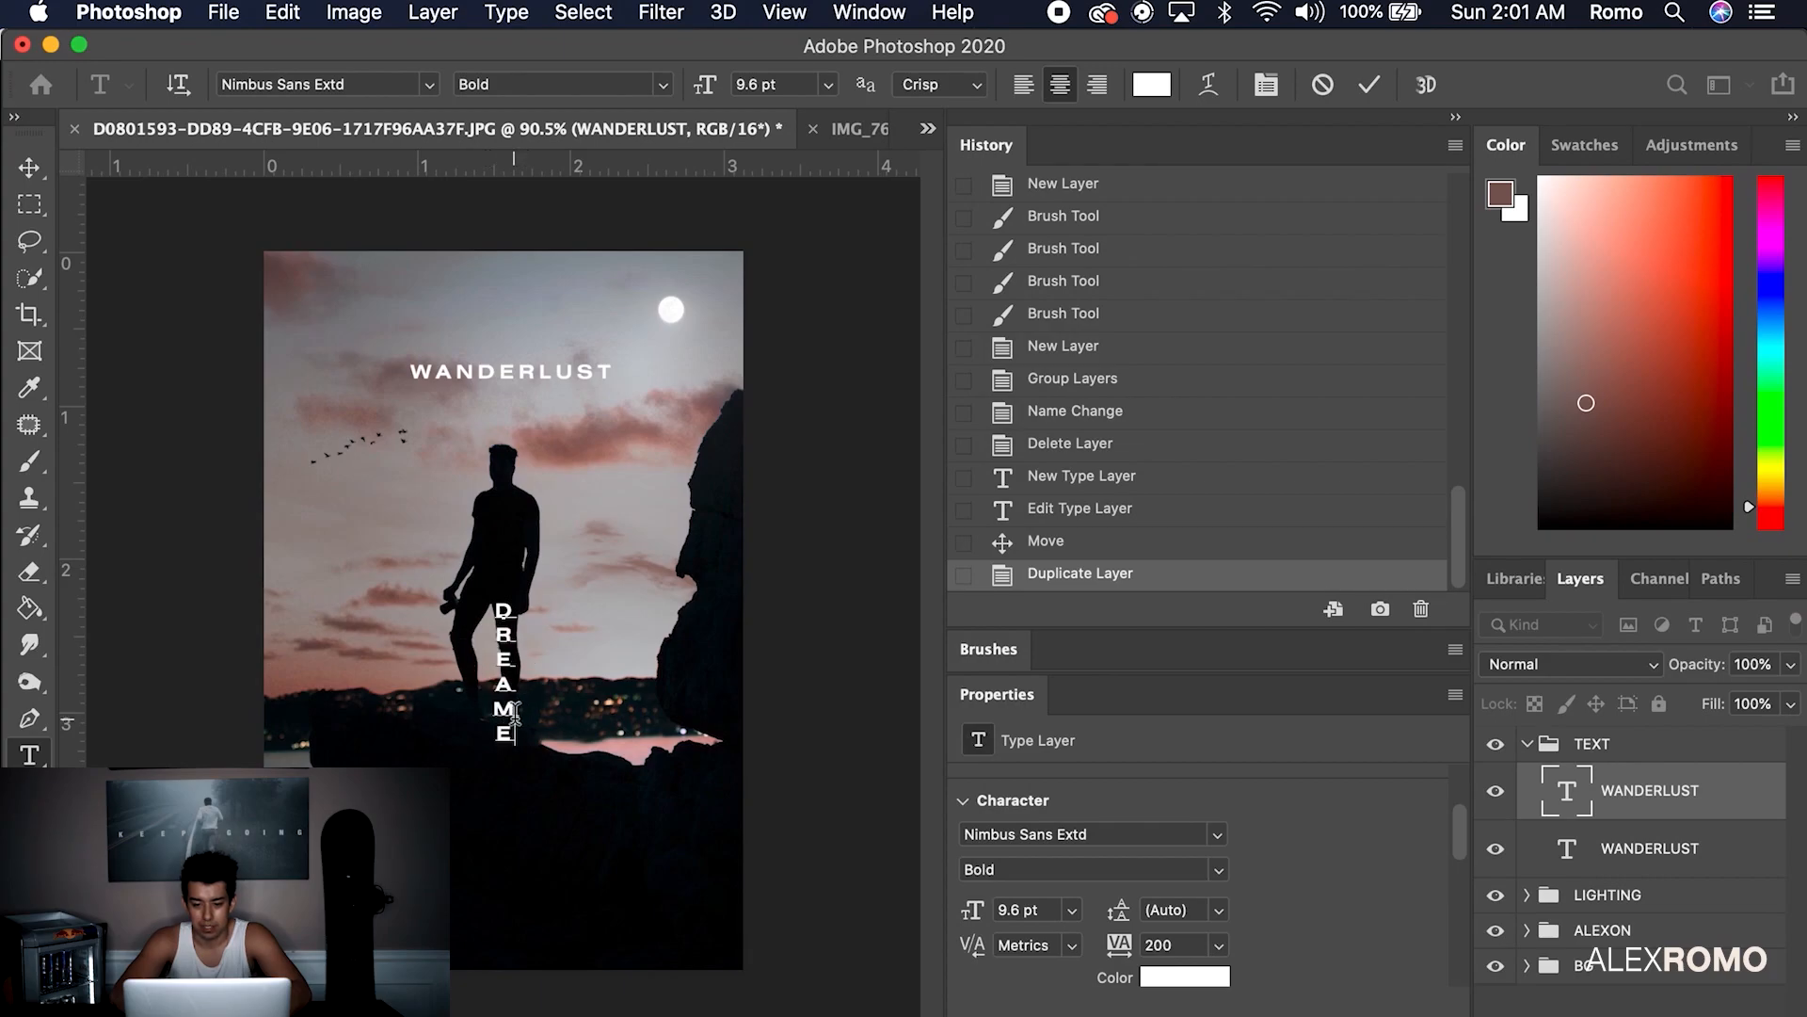
Position the vertical DREAMER text along the poster's left edge
{"action": "key", "text": "ctrl+a"}
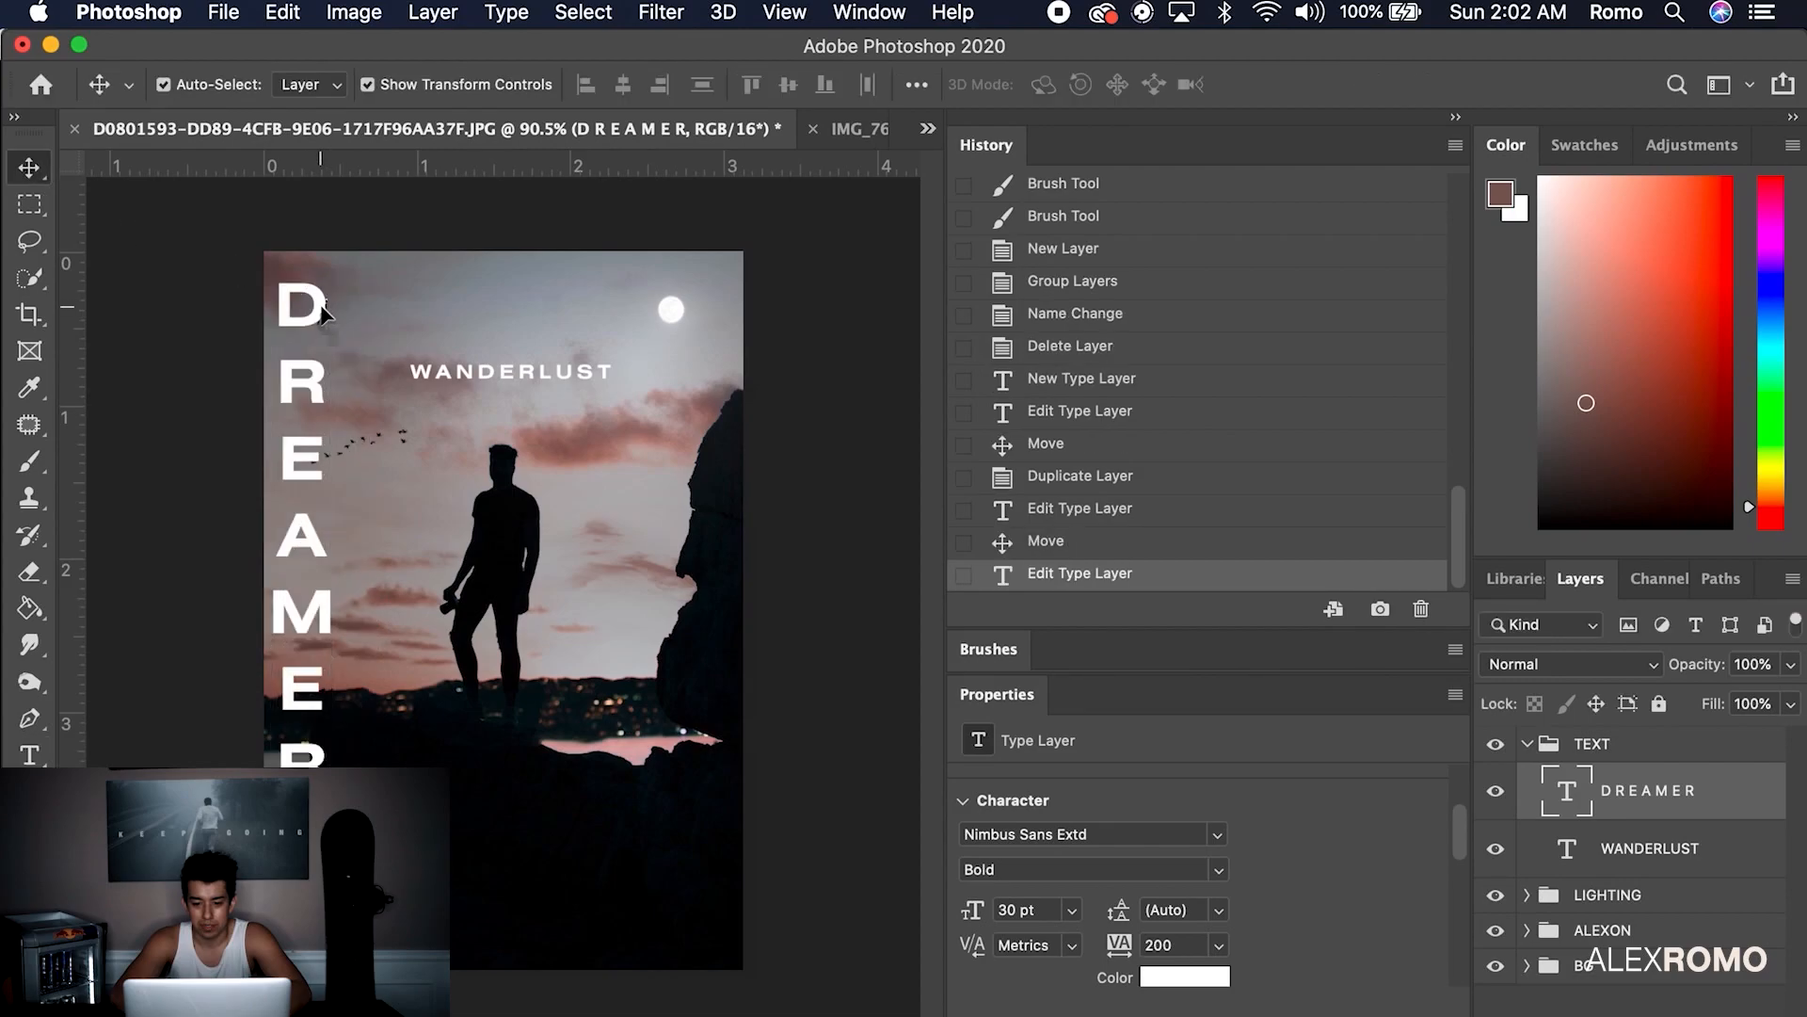
{"action": "left_click_drag", "start_coordinate": [321, 306], "coordinate": [316, 375]}
{"action": "left_click", "coordinate": [421, 430]}
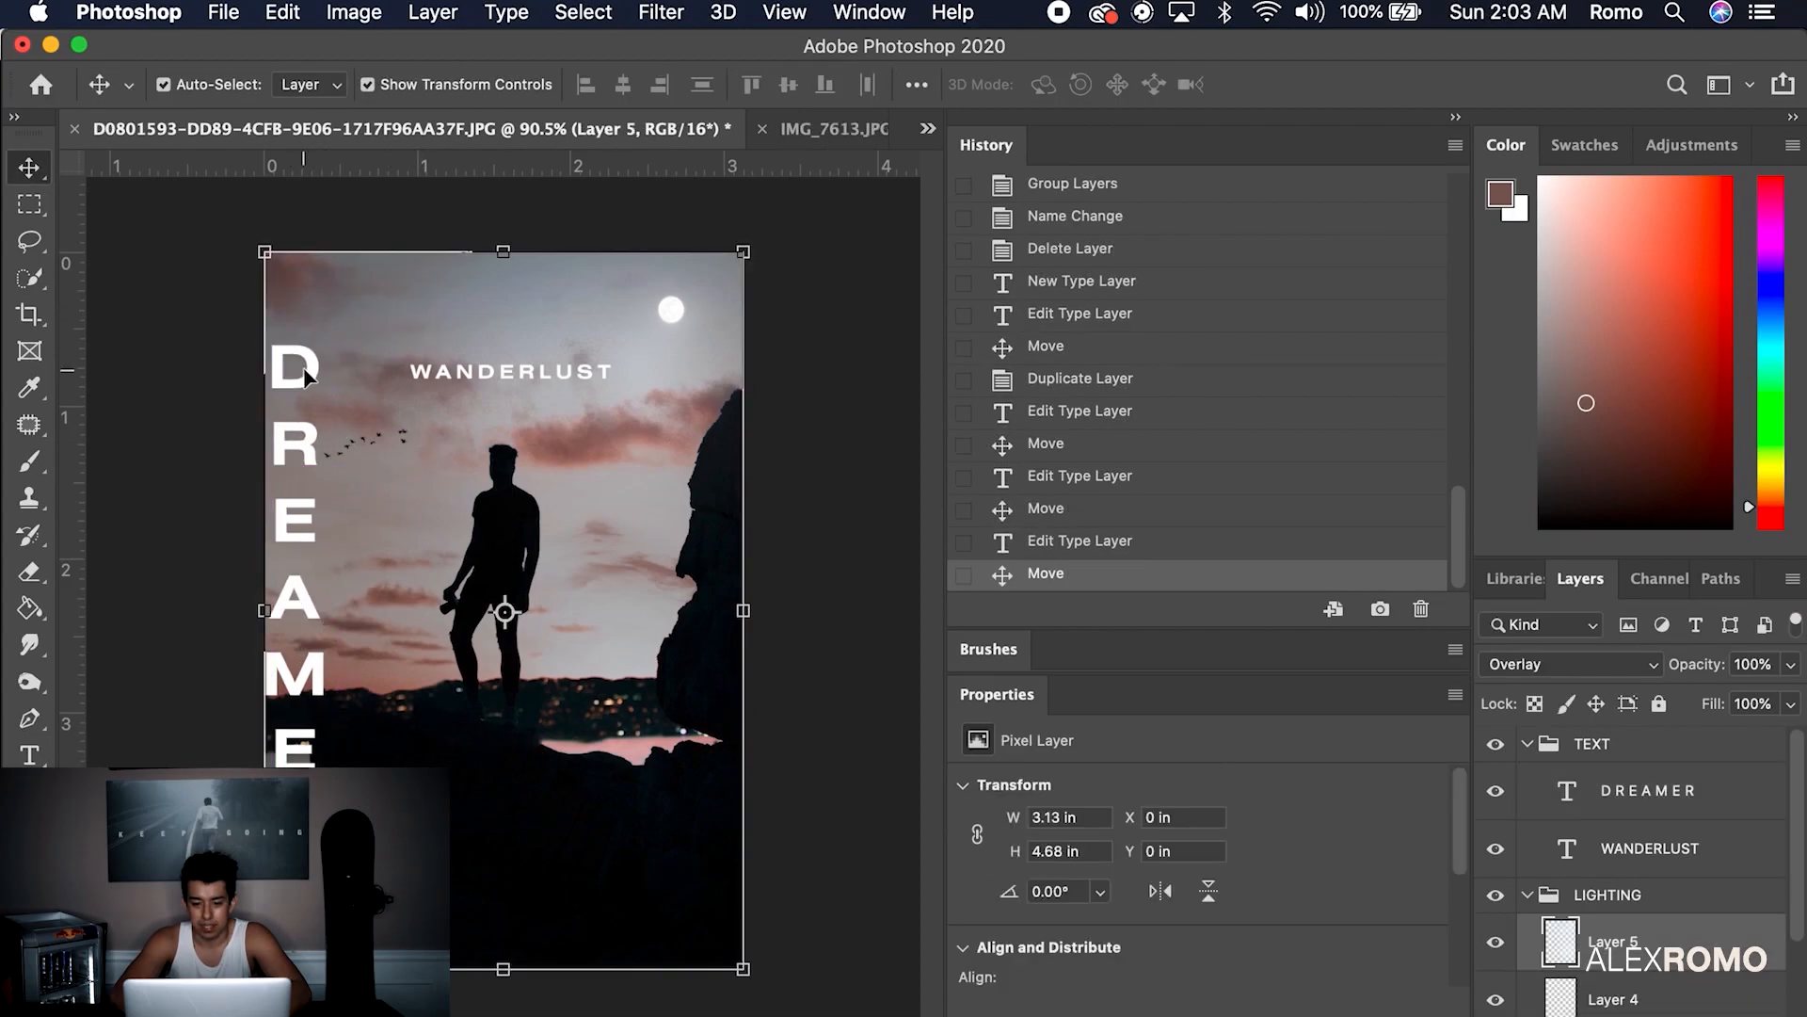
{"action": "left_click", "coordinate": [303, 372]}
{"action": "left_click", "coordinate": [407, 447]}
Nudge the bird flock slightly to the right
{"action": "scroll", "coordinate": [1657, 950], "scroll_direction": "up", "scroll_amount": 5}
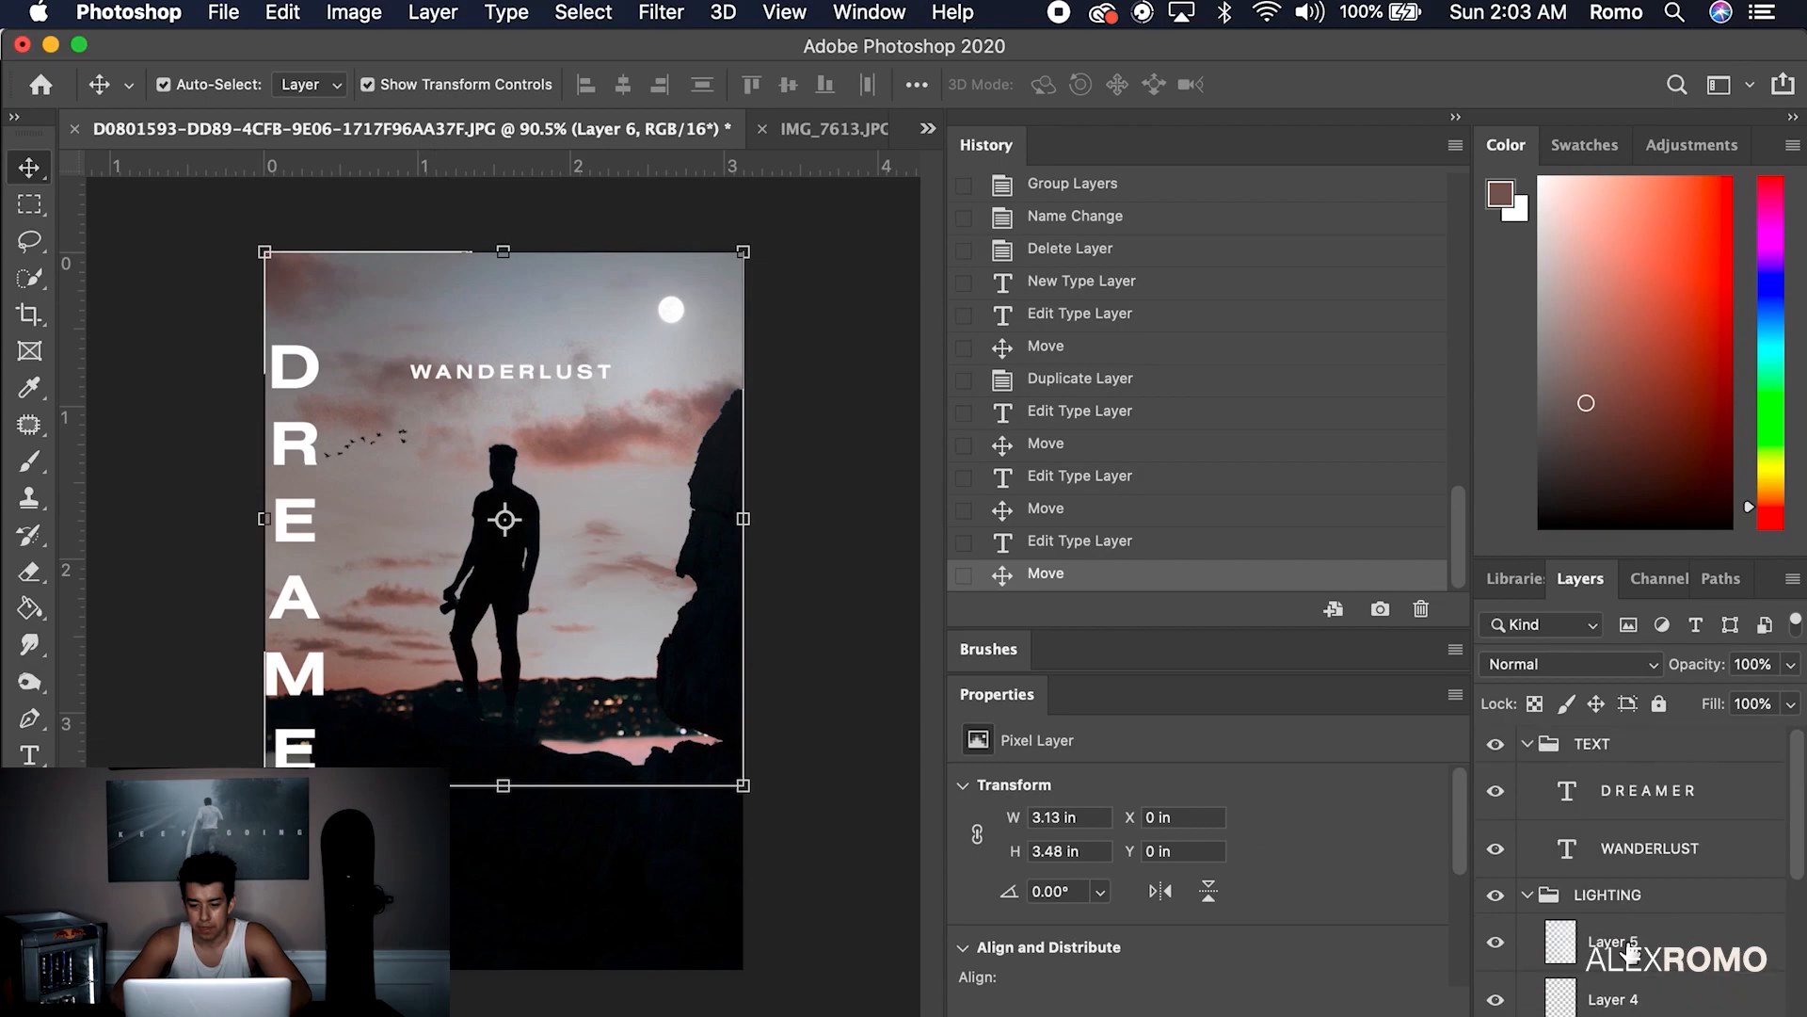
{"action": "scroll", "coordinate": [1601, 935], "scroll_direction": "down", "scroll_amount": 2}
{"action": "left_click", "coordinate": [1684, 913]}
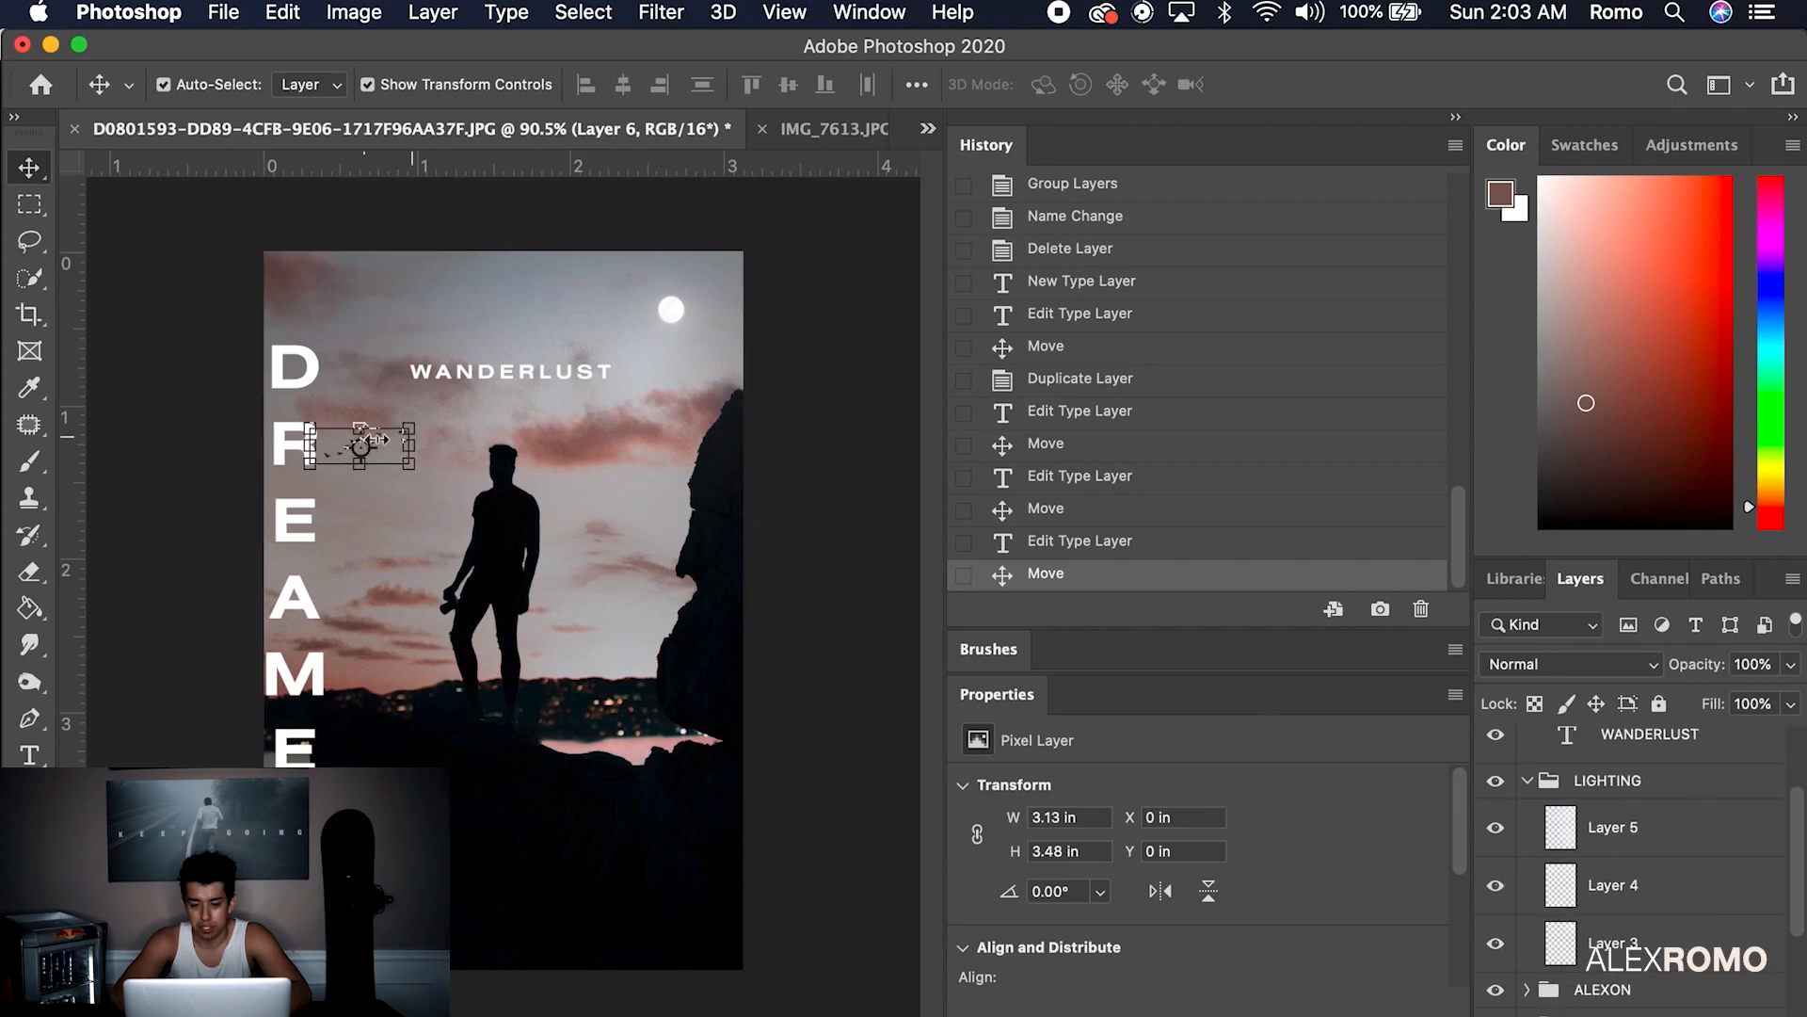
{"action": "key", "text": "Right"}
{"action": "key", "text": "Right"}
{"action": "key", "text": "Right"}
{"action": "key", "text": "Right"}
{"action": "key", "text": "Right"}
{"action": "key", "text": "Right"}
{"action": "key", "text": "Right"}
{"action": "key", "text": "Right"}
{"action": "key", "text": "Right"}
{"action": "key", "text": "Right"}
{"action": "key", "text": "Right"}
{"action": "key", "text": "Right"}
{"action": "key", "text": "Right"}
{"action": "key", "text": "Right"}
{"action": "key", "text": "Right"}
{"action": "key", "text": "Right"}
{"action": "key", "text": "Right"}
{"action": "key", "text": "Right"}
{"action": "key", "text": "Right"}
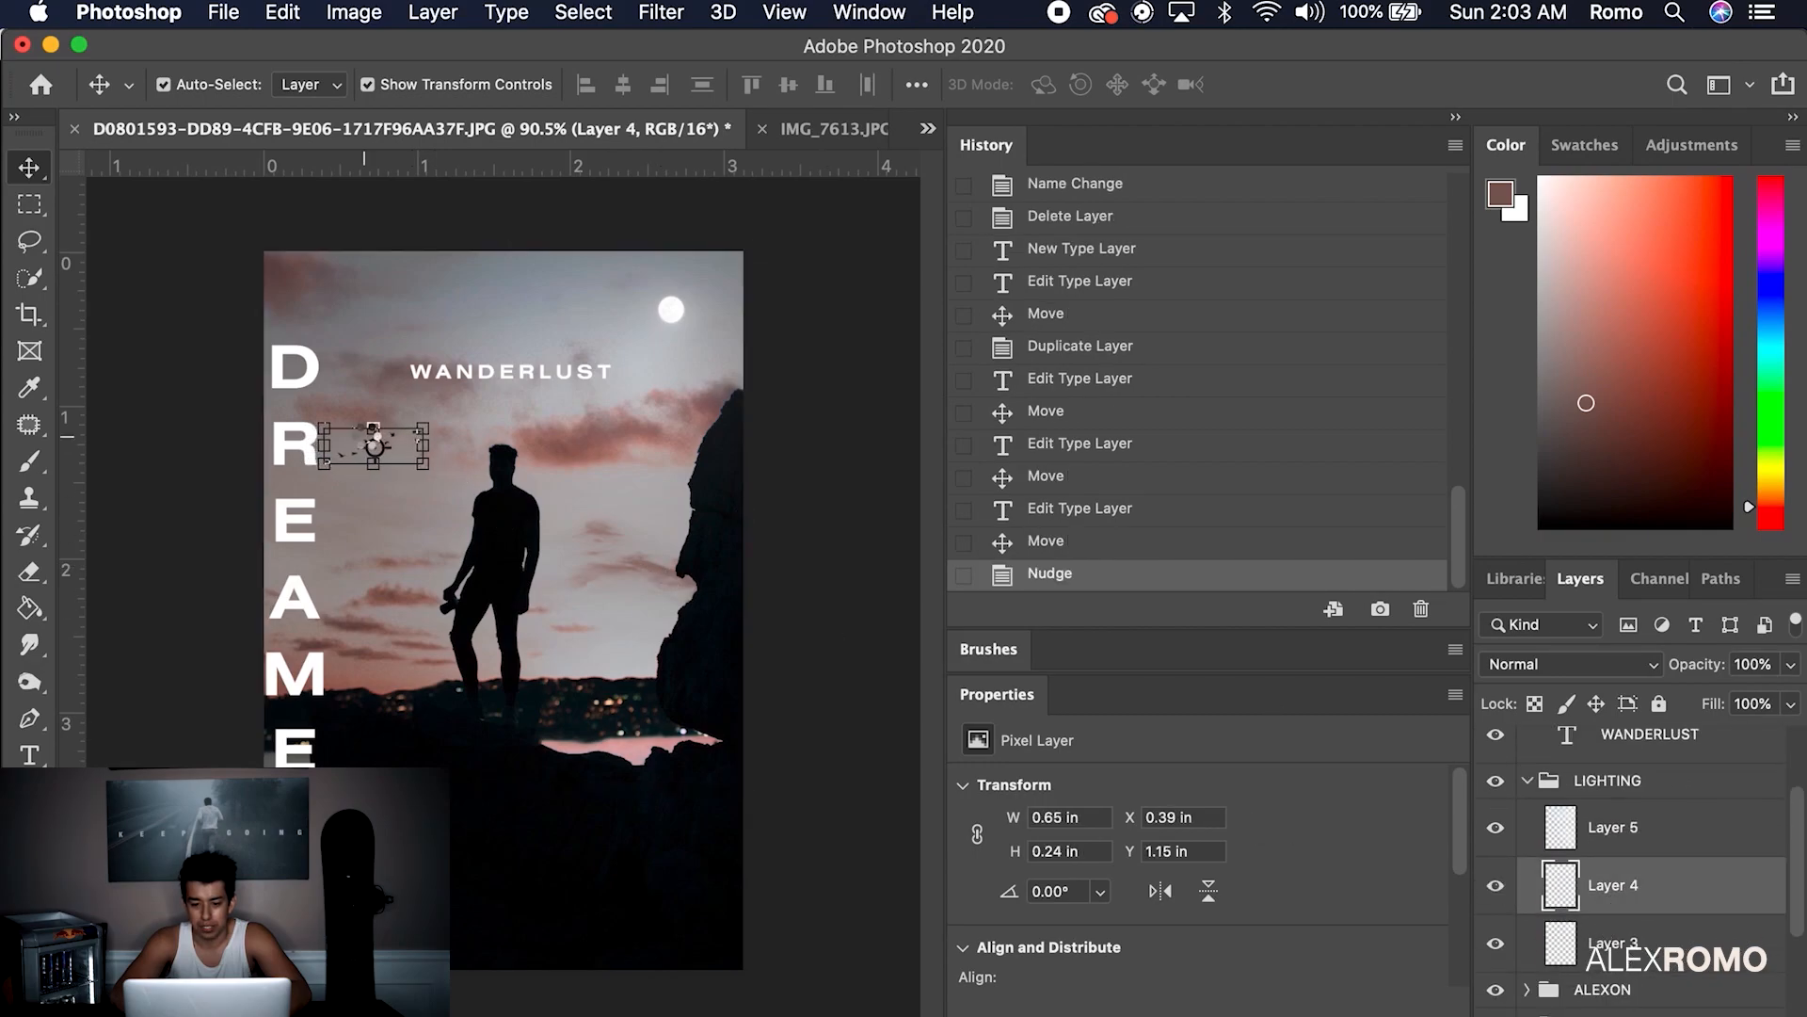
{"action": "left_click", "coordinate": [802, 490]}
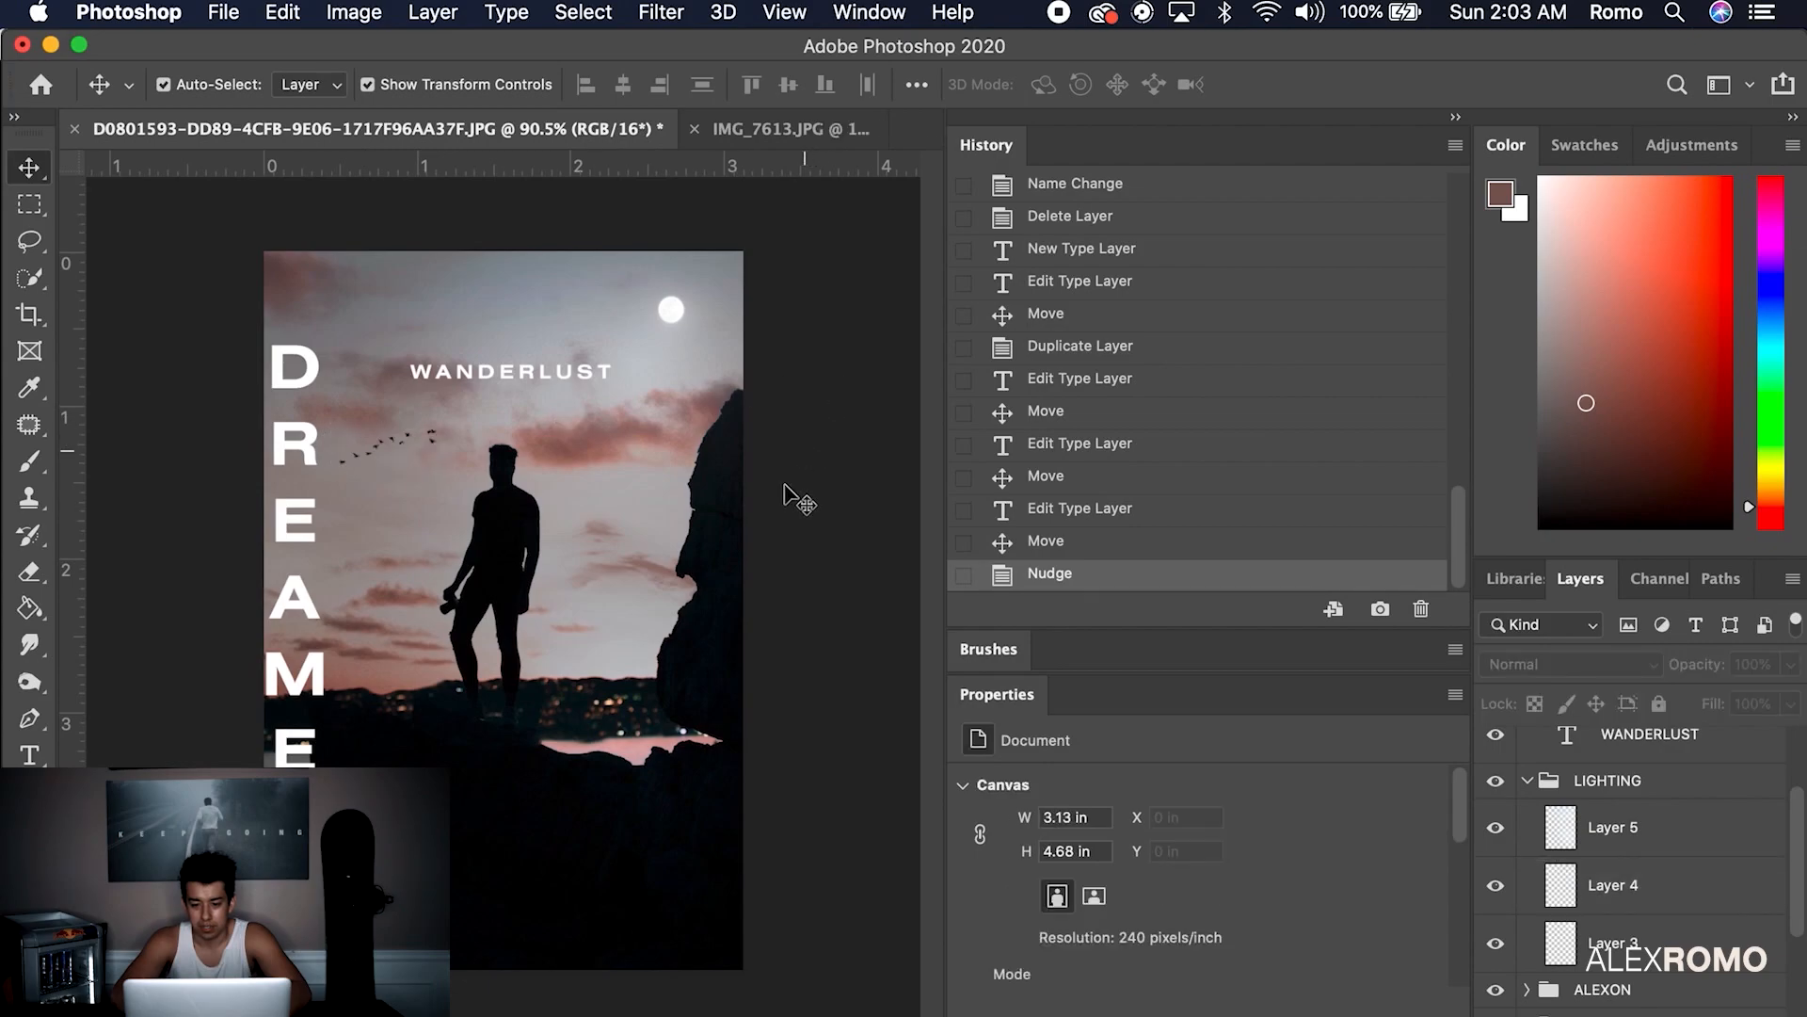
{"action": "double_click", "coordinate": [310, 451]}
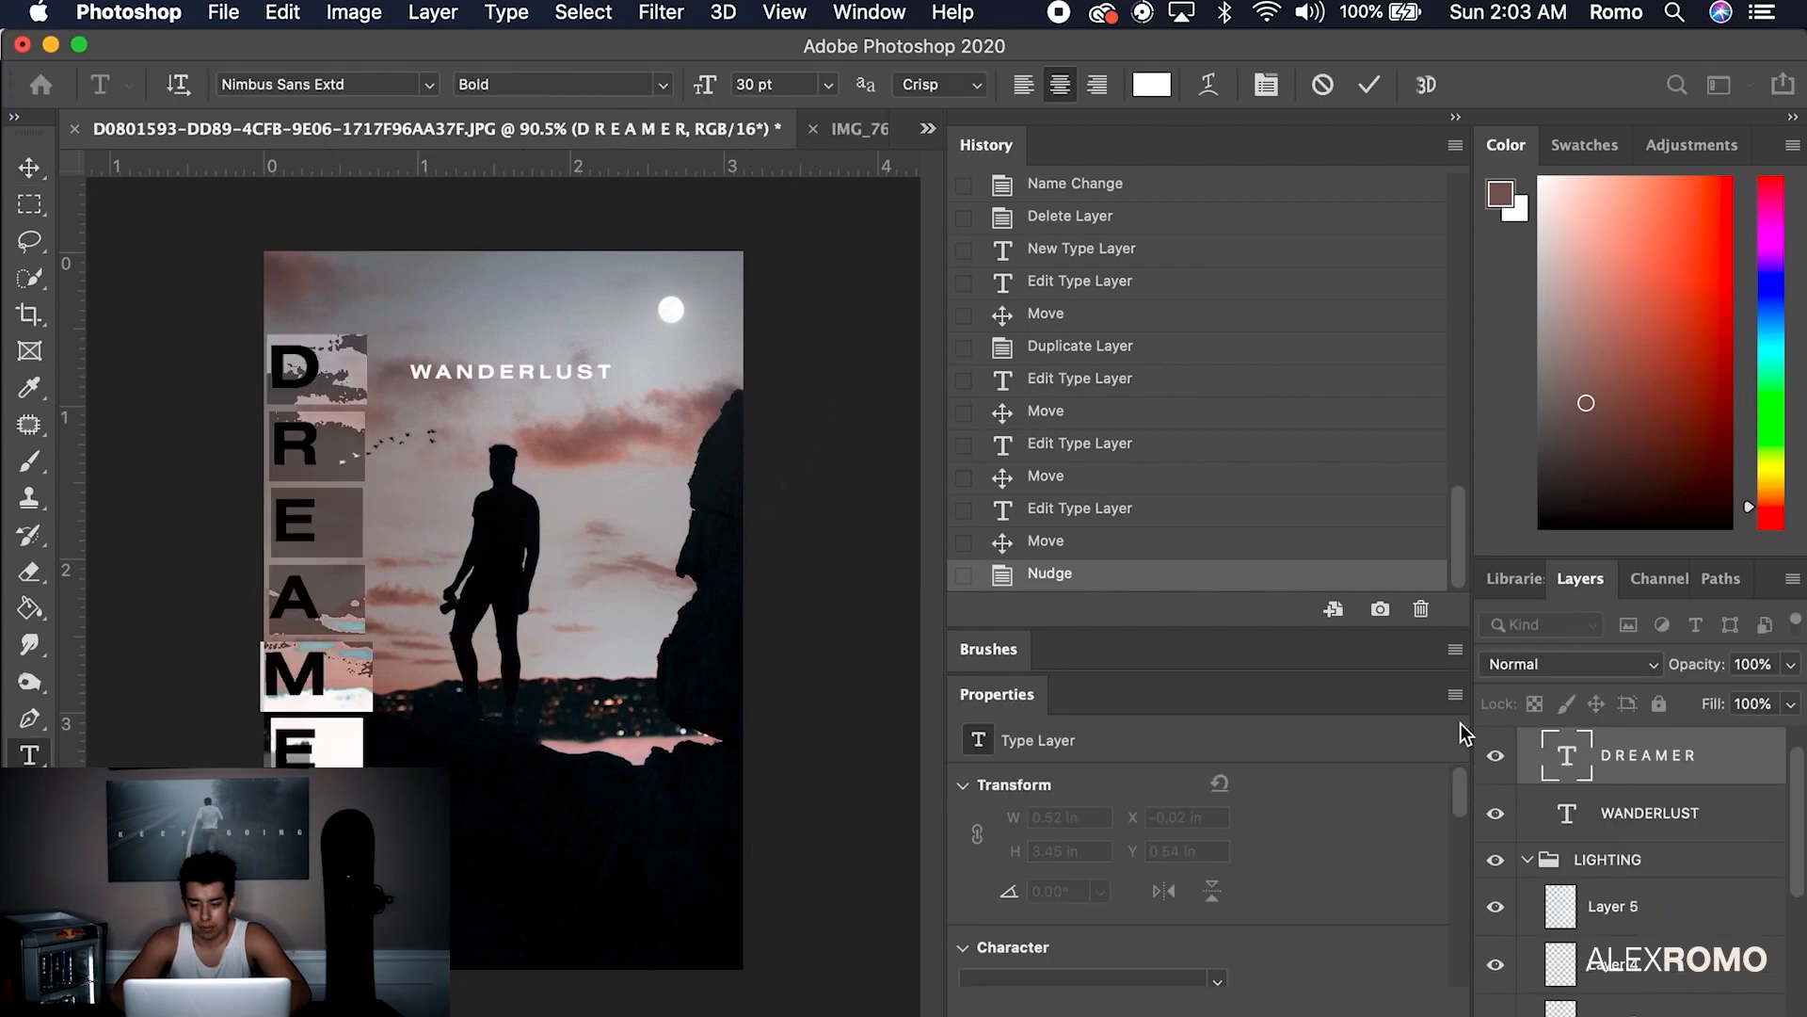
Give DREAMER a thin outside stroke and 0% fill so the letters appear hollow
{"action": "right_click", "coordinate": [1722, 769]}
{"action": "left_click", "coordinate": [1708, 775]}
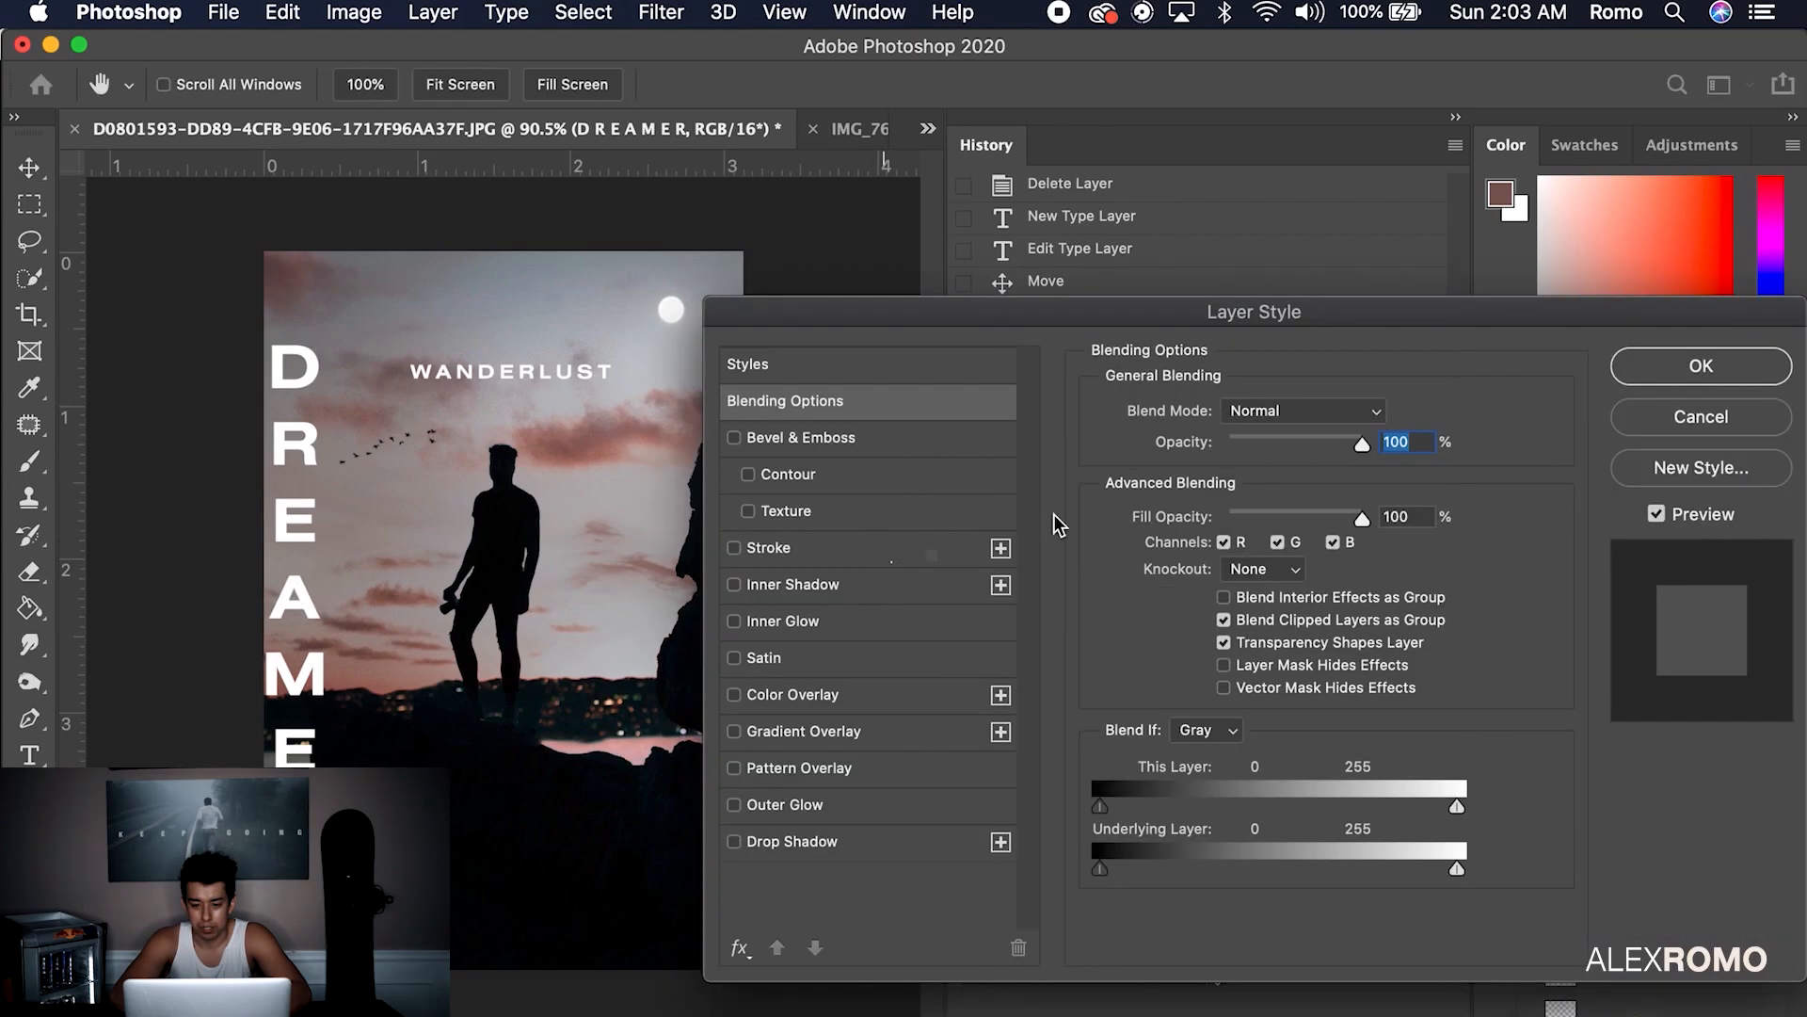
{"action": "left_click", "coordinate": [734, 548]}
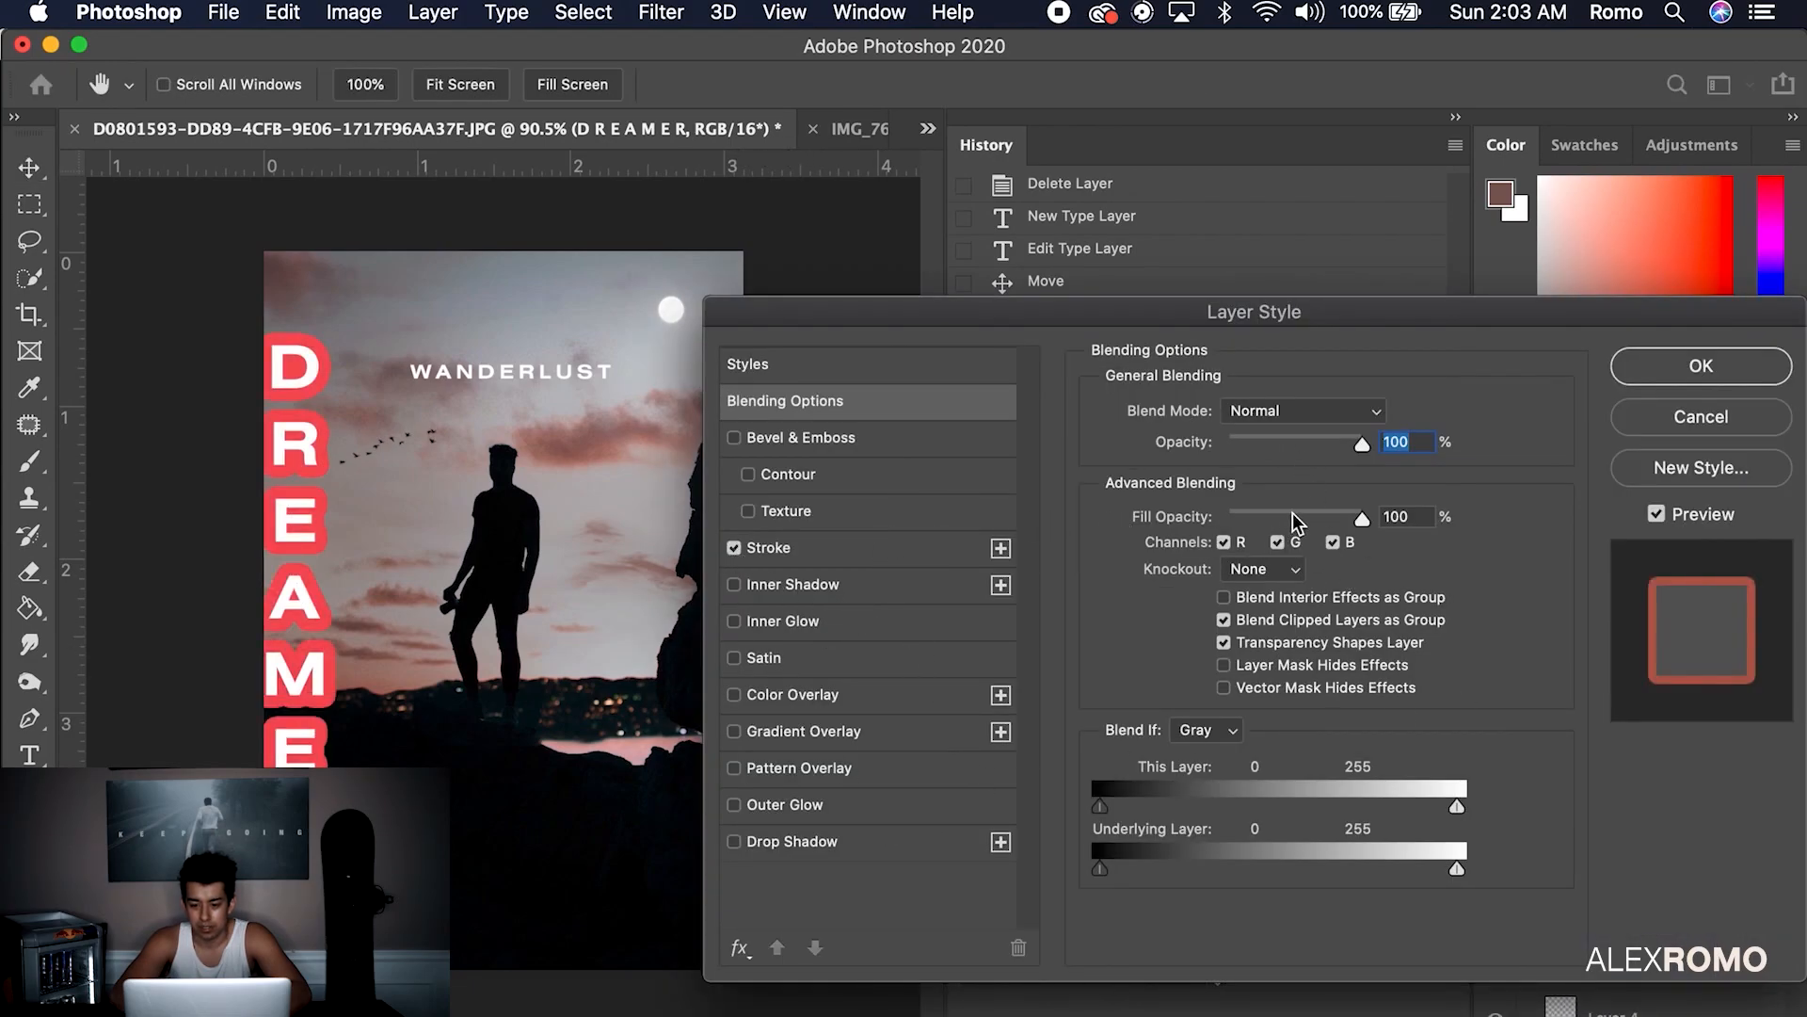
{"action": "left_click_drag", "start_coordinate": [1361, 519], "coordinate": [1110, 521]}
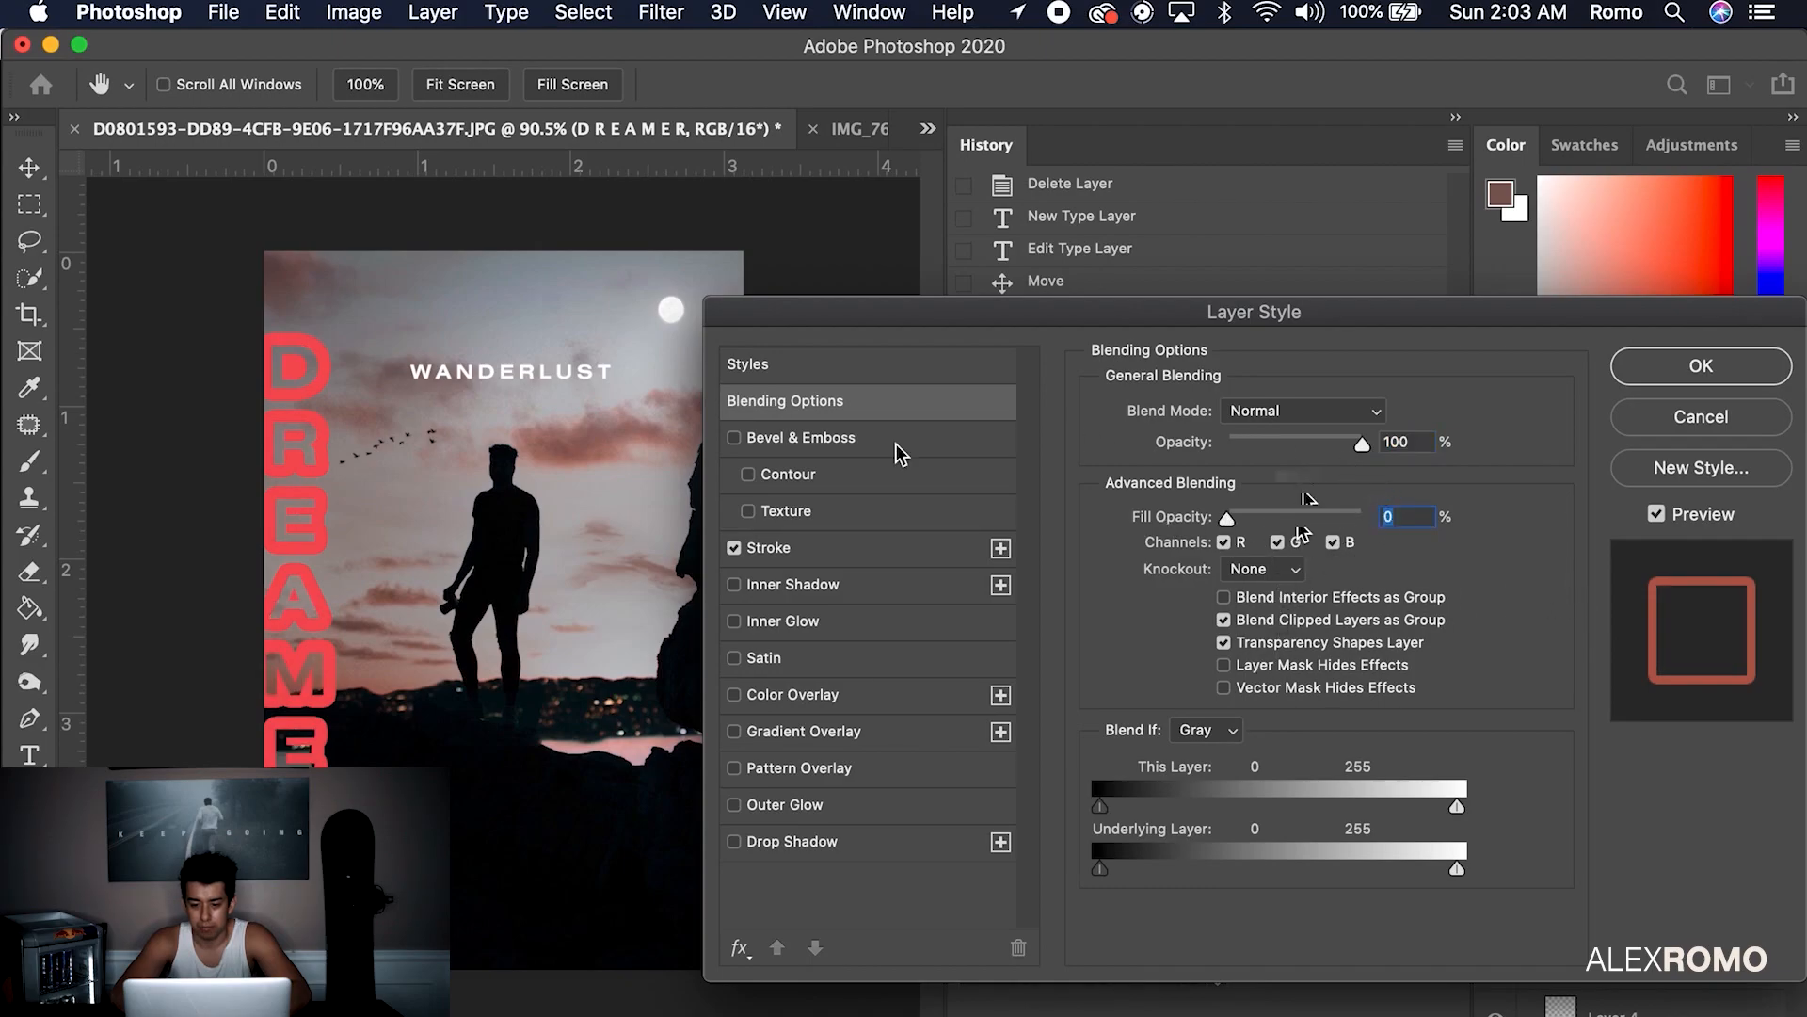
{"action": "left_click", "coordinate": [817, 549]}
{"action": "mouse_move", "coordinate": [1211, 412]}
{"action": "left_mouse_down"}
{"action": "mouse_move", "coordinate": [1175, 405]}
{"action": "mouse_move", "coordinate": [1200, 411]}
{"action": "left_mouse_up"}
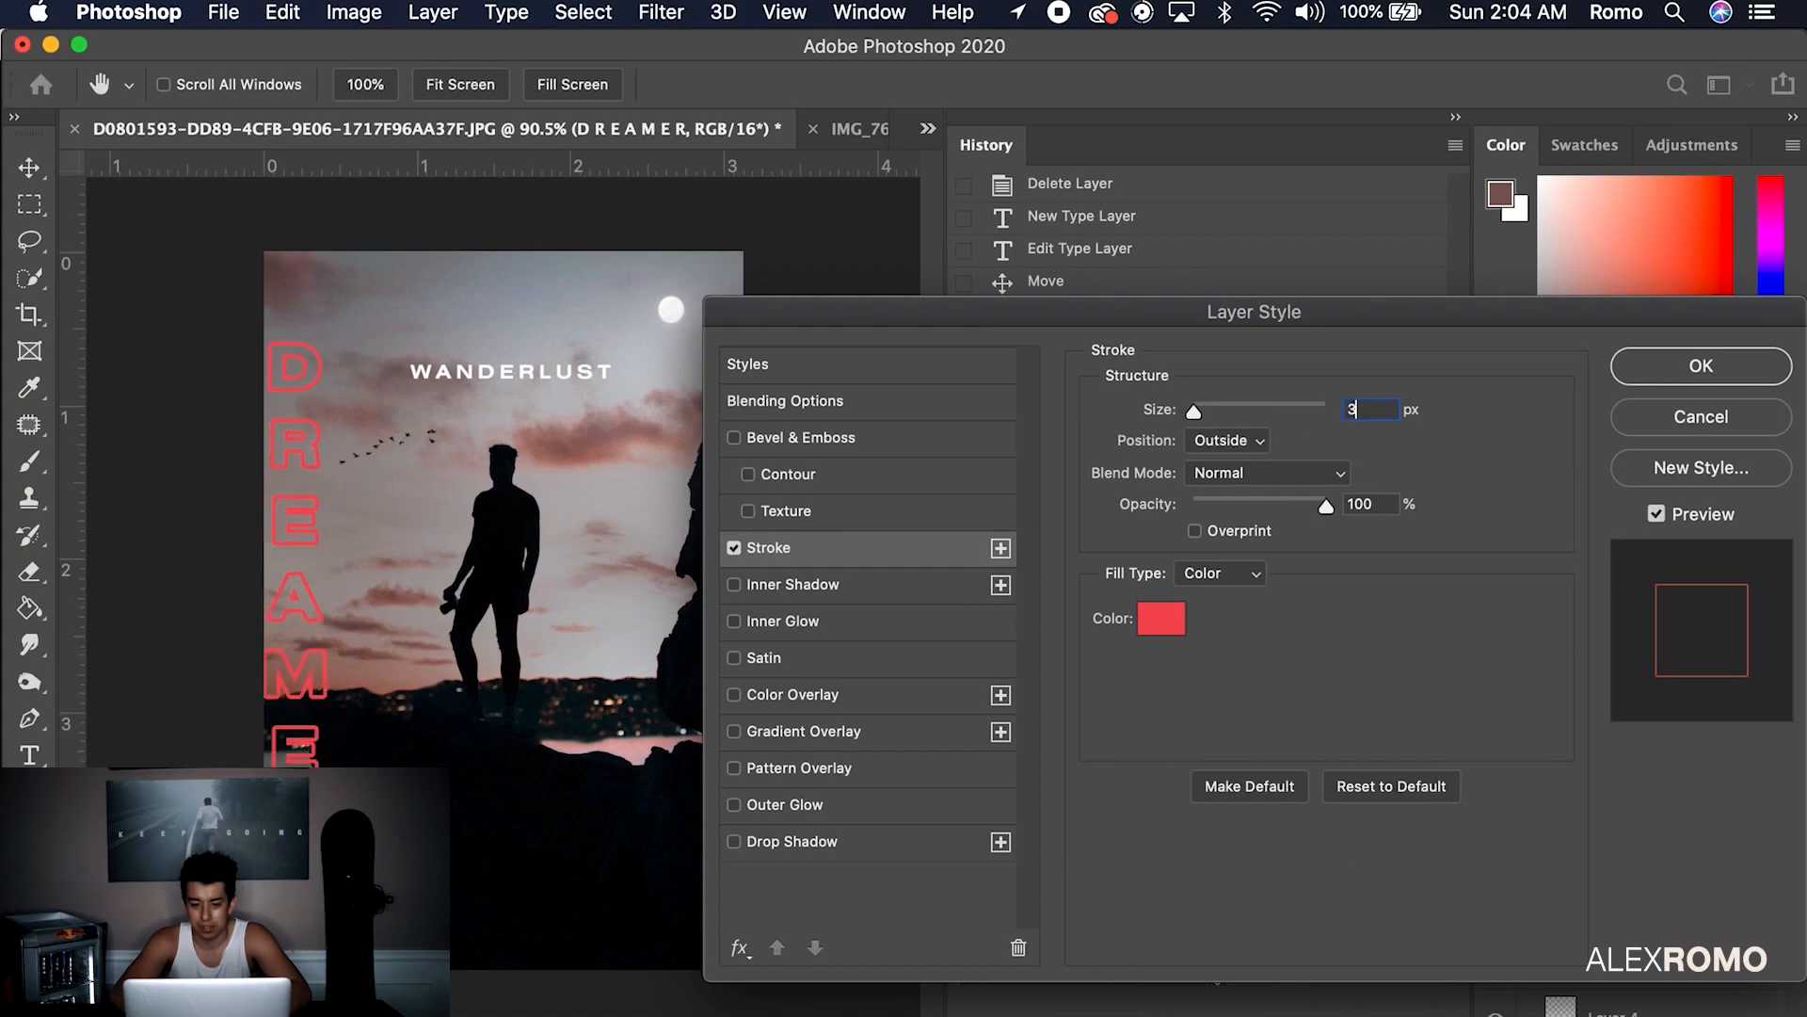
{"action": "key", "text": "Return"}
Change DREAMER's 3 px outside stroke colour to white
{"action": "double_click", "coordinate": [1657, 827]}
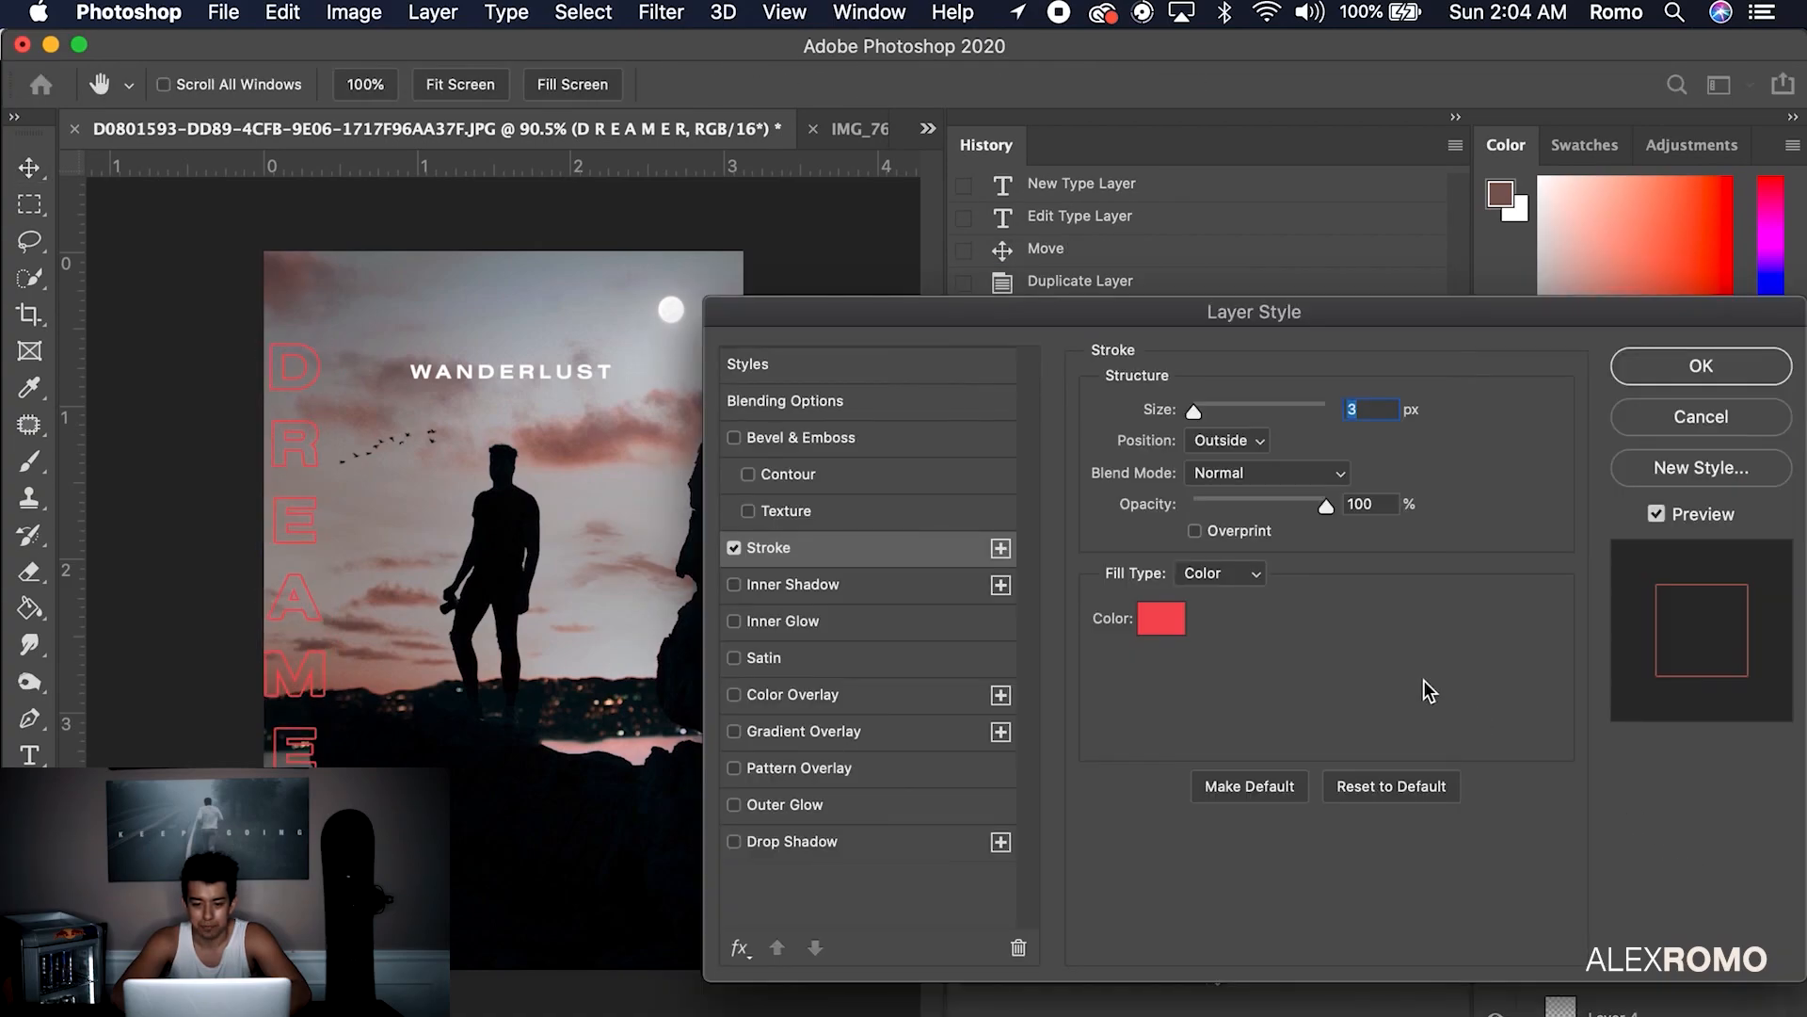
{"action": "left_click", "coordinate": [1161, 618]}
{"action": "mouse_move", "coordinate": [1142, 356]}
{"action": "left_mouse_down"}
{"action": "mouse_move", "coordinate": [960, 318]}
{"action": "mouse_move", "coordinate": [936, 290]}
{"action": "left_mouse_up"}
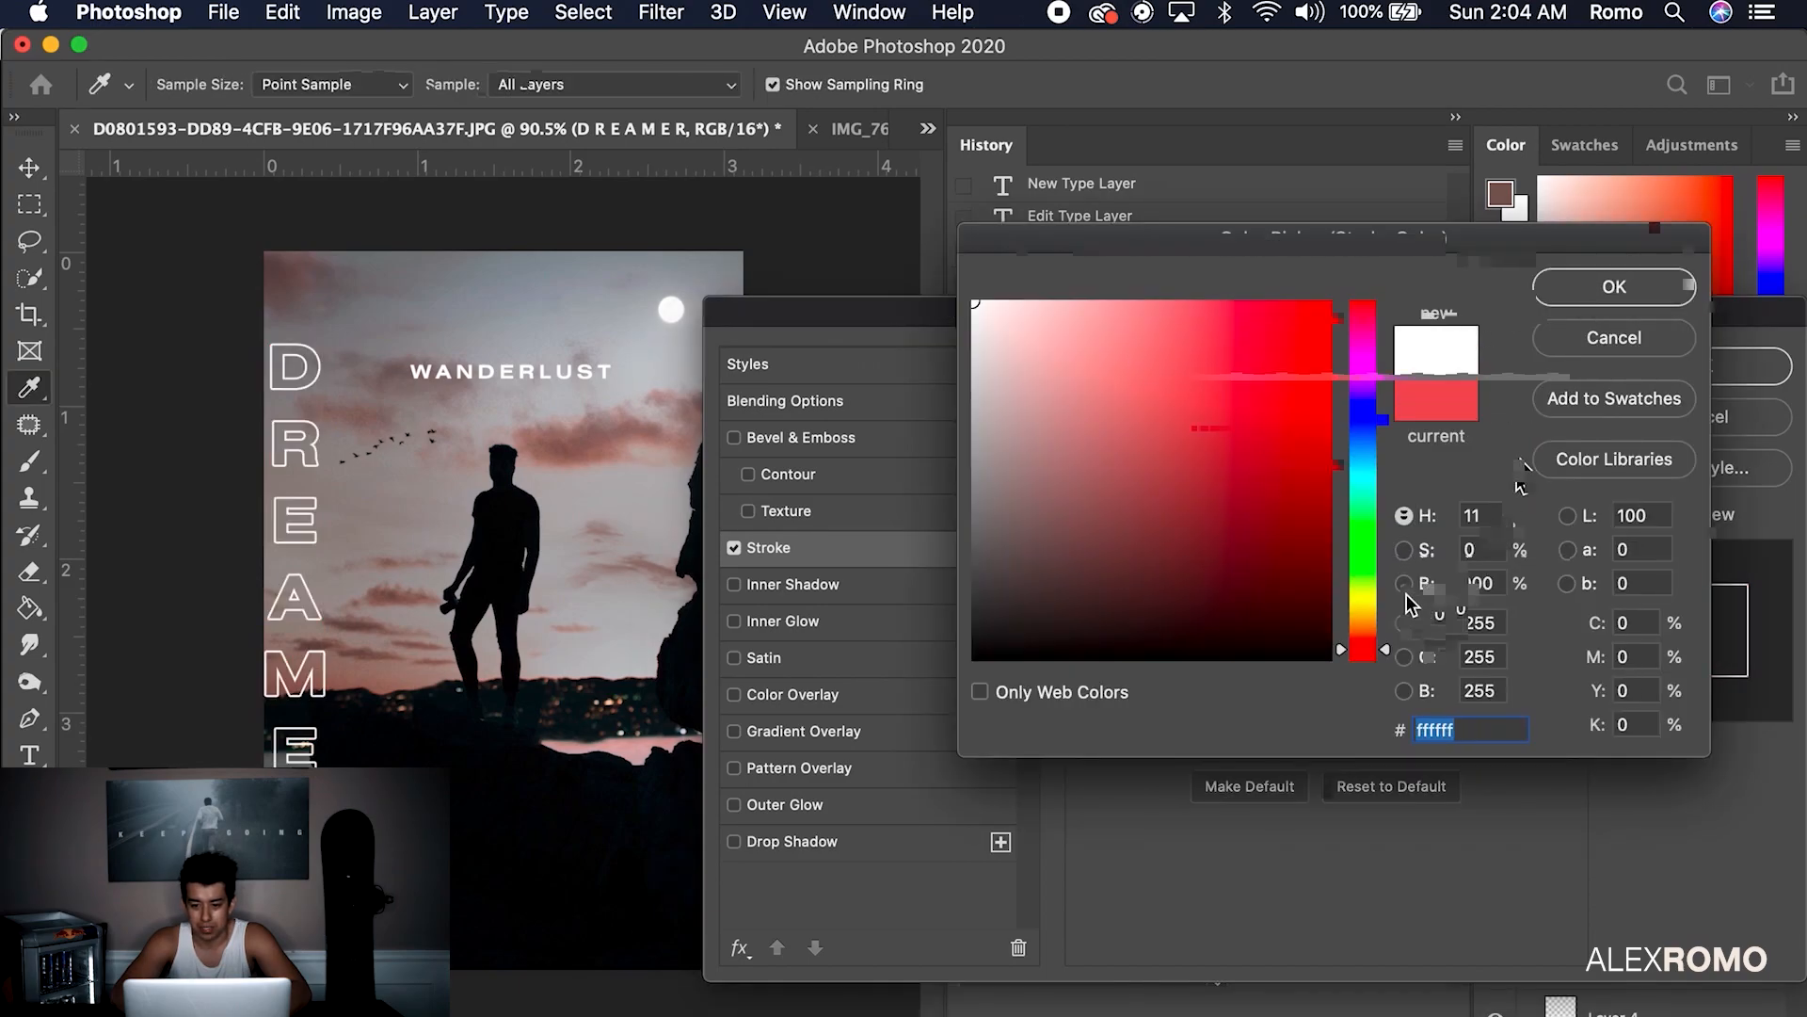
{"action": "left_click", "coordinate": [1585, 301]}
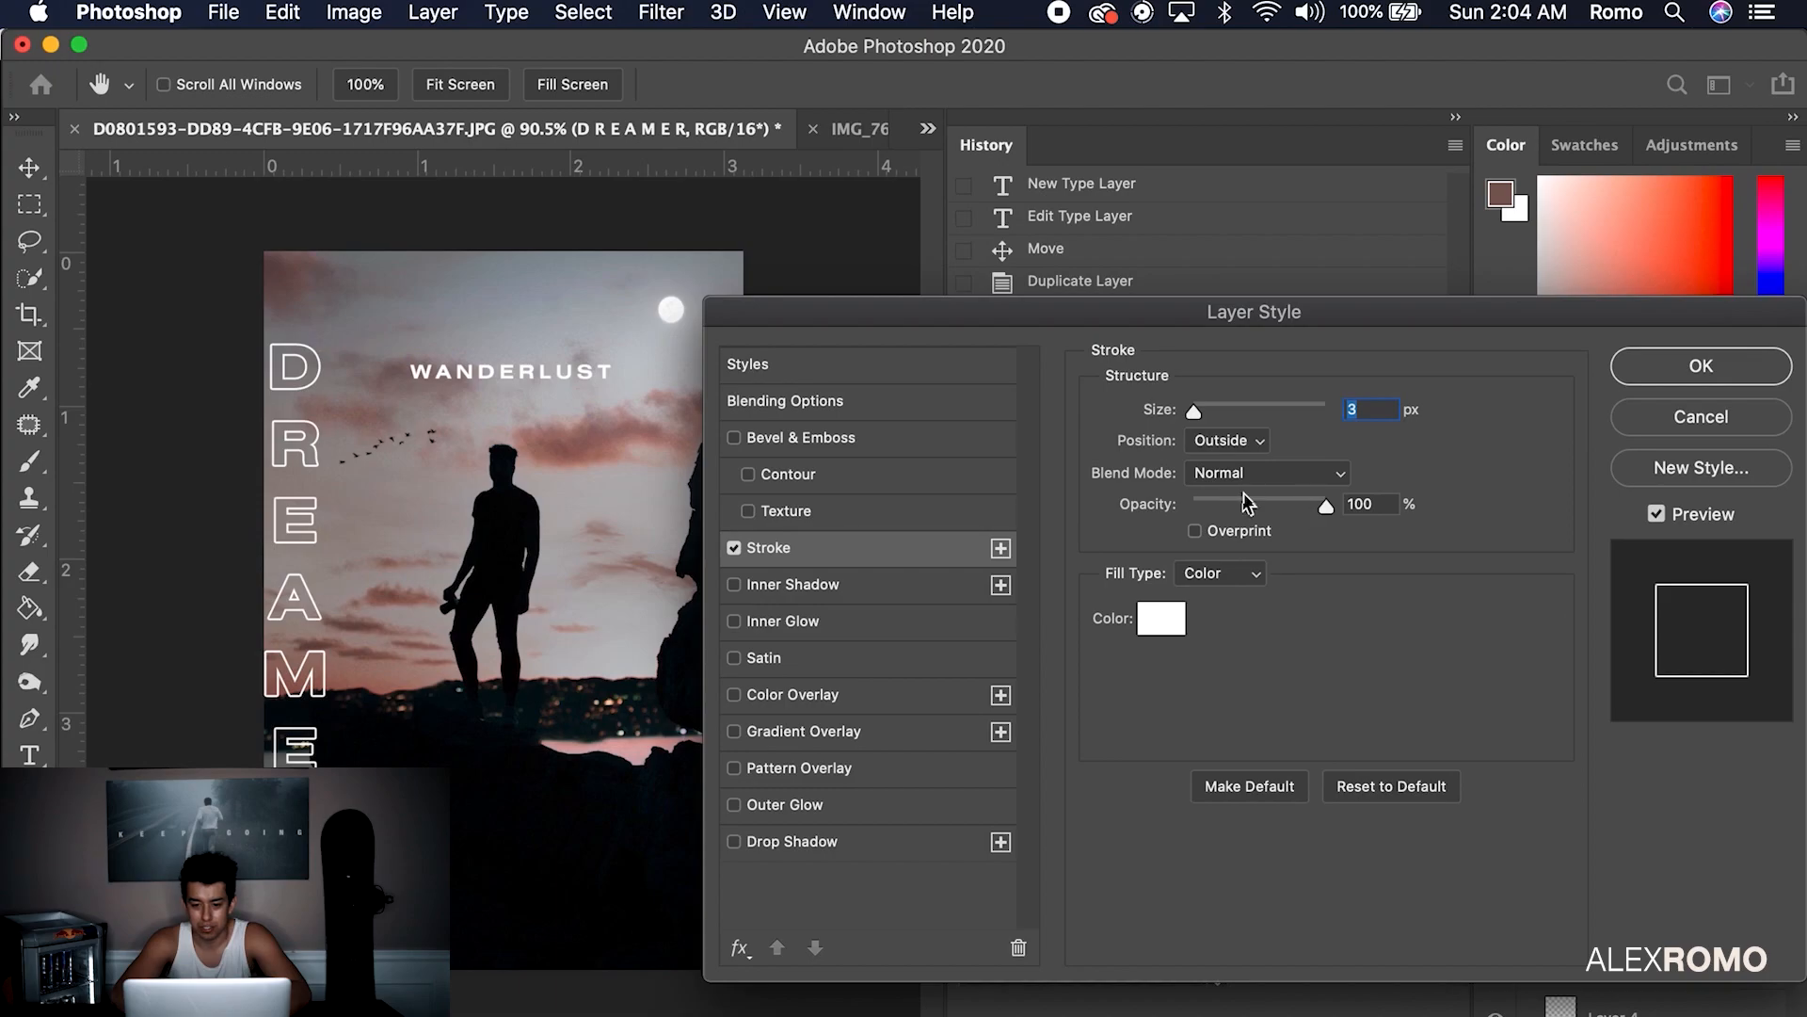
{"action": "key", "text": "Return"}
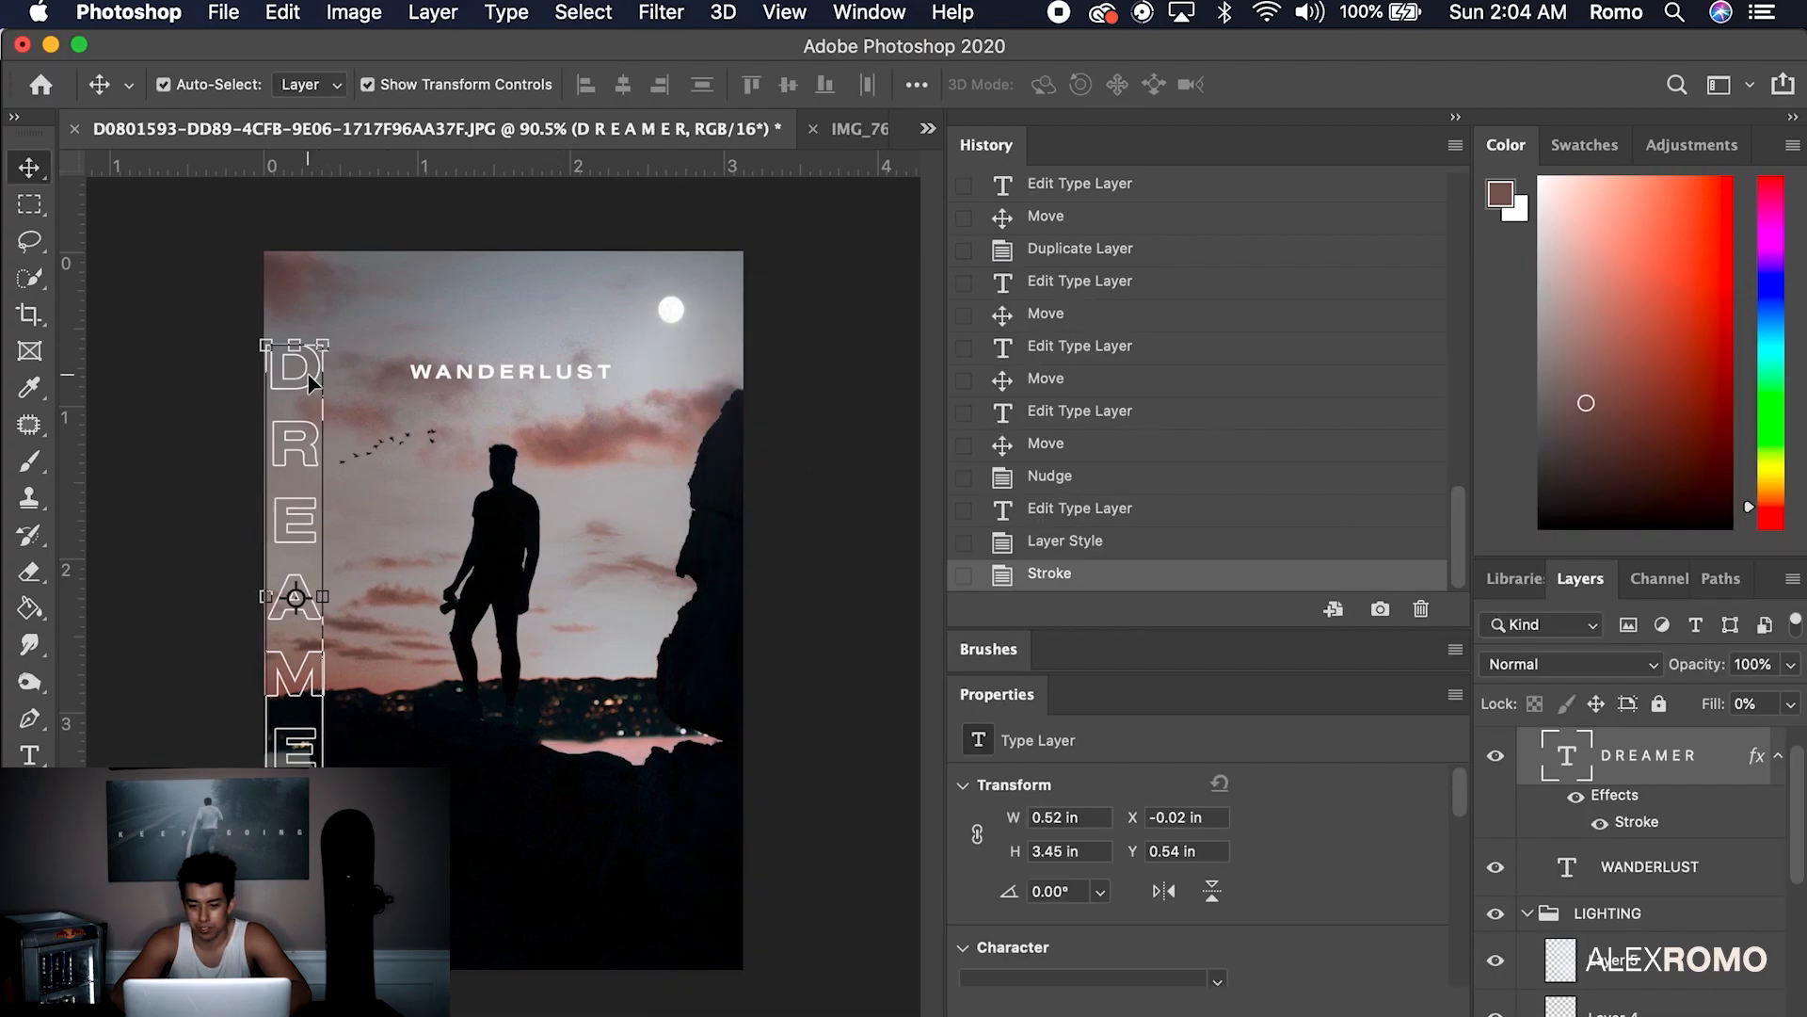
Set DREAMER's tracking to 0 and its leading to 36 pt
{"action": "scroll", "coordinate": [1370, 915], "scroll_direction": "down", "scroll_amount": 3}
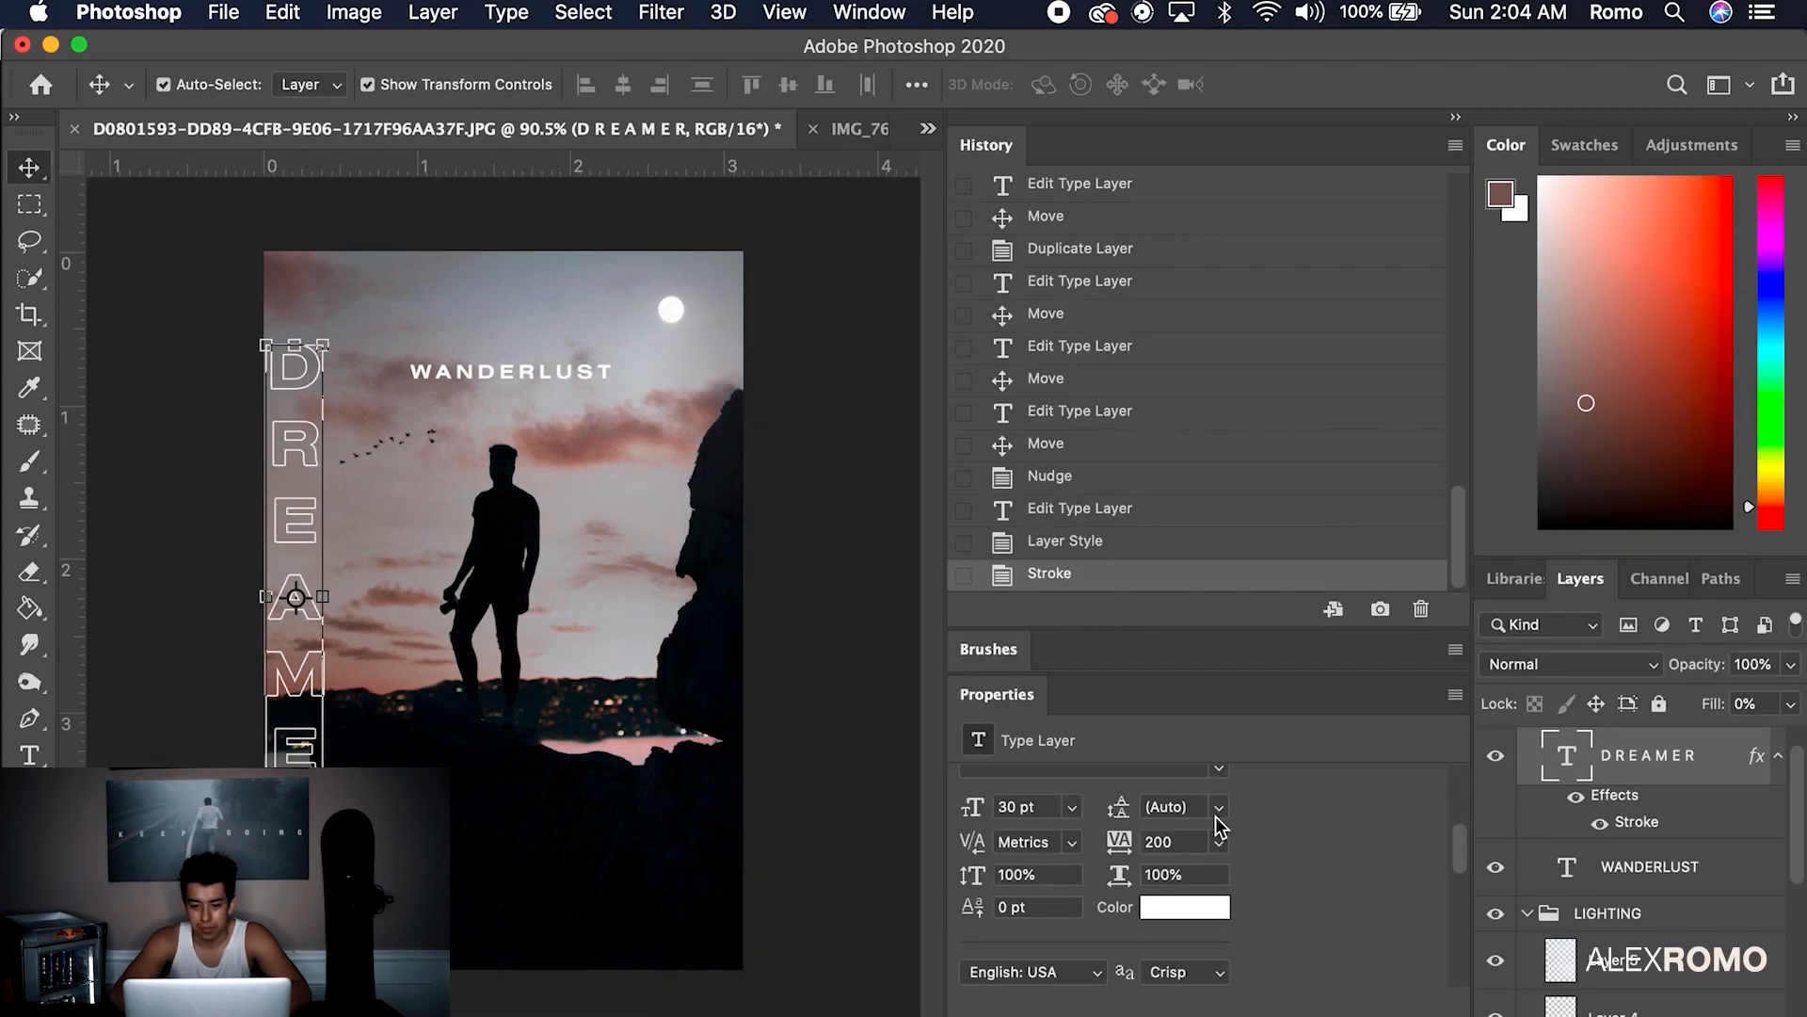
{"action": "left_click", "coordinate": [1220, 842]}
{"action": "left_click", "coordinate": [1186, 903]}
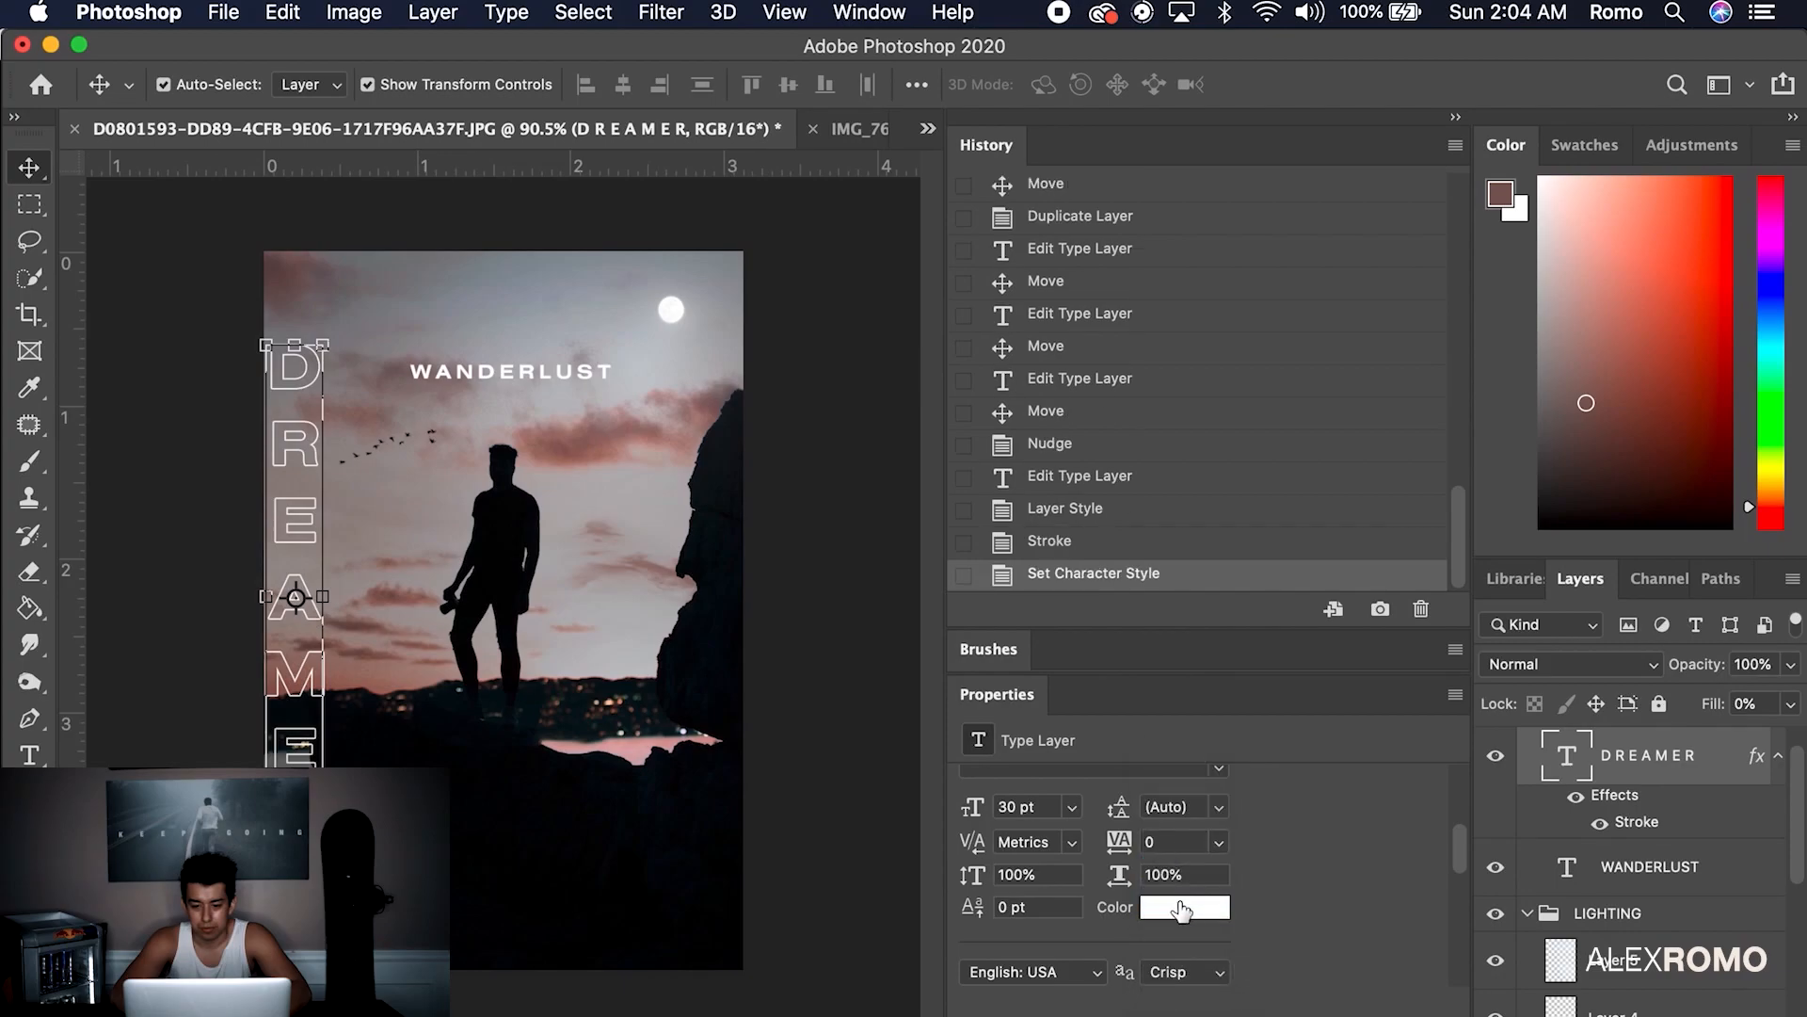
{"action": "double_click", "coordinate": [284, 370]}
{"action": "left_click", "coordinate": [1220, 810]}
{"action": "left_click", "coordinate": [1215, 864]}
{"action": "left_click", "coordinate": [1220, 807]}
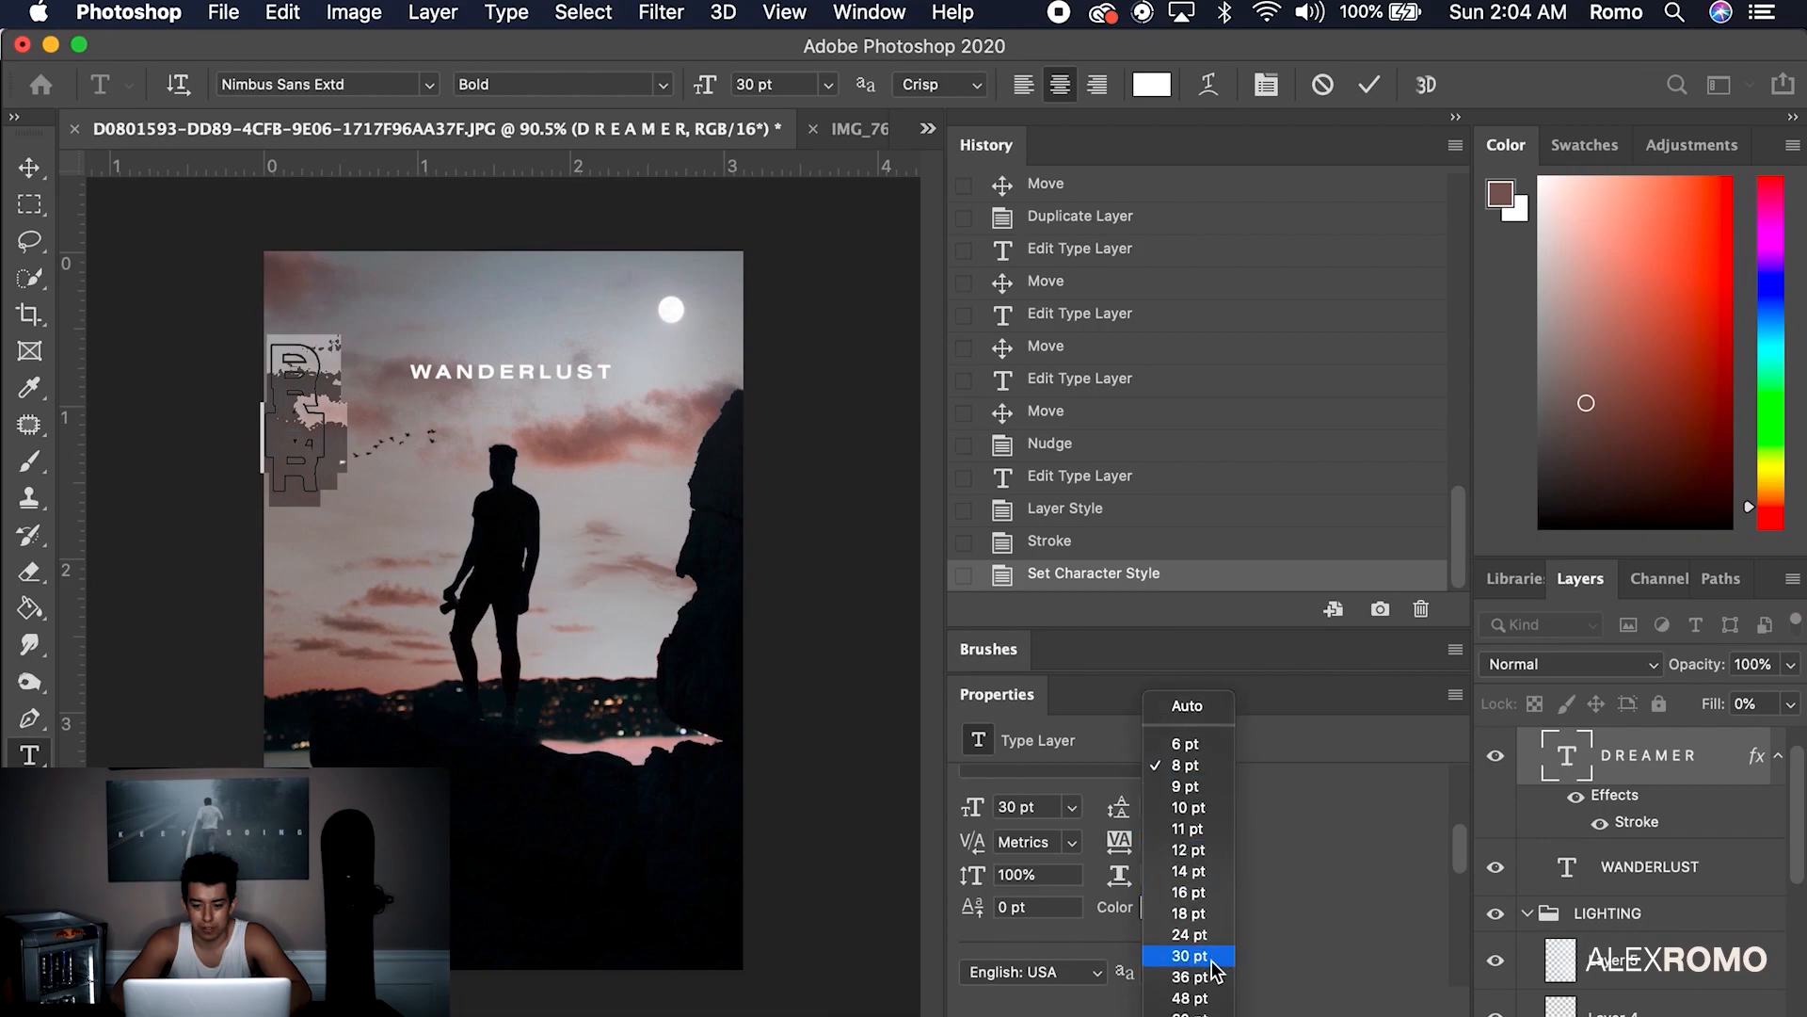
{"action": "left_click", "coordinate": [1190, 956]}
{"action": "left_click", "coordinate": [1220, 810]}
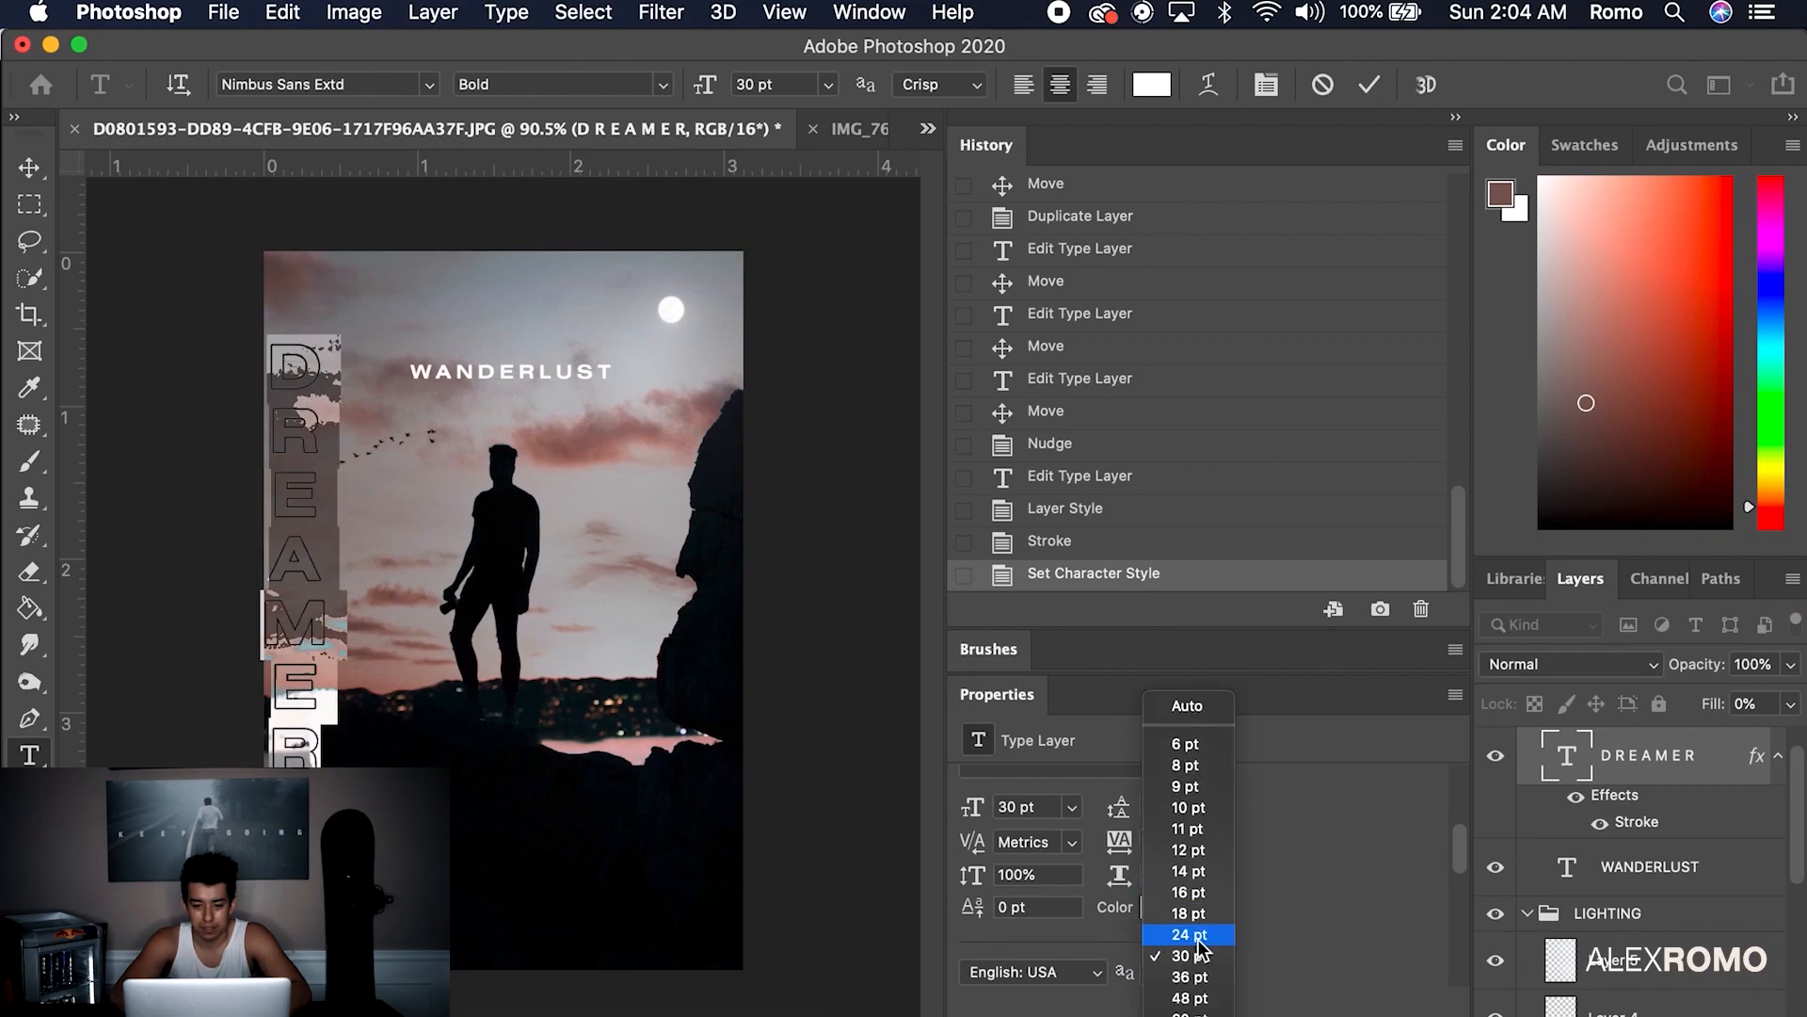
{"action": "left_click", "coordinate": [1196, 942]}
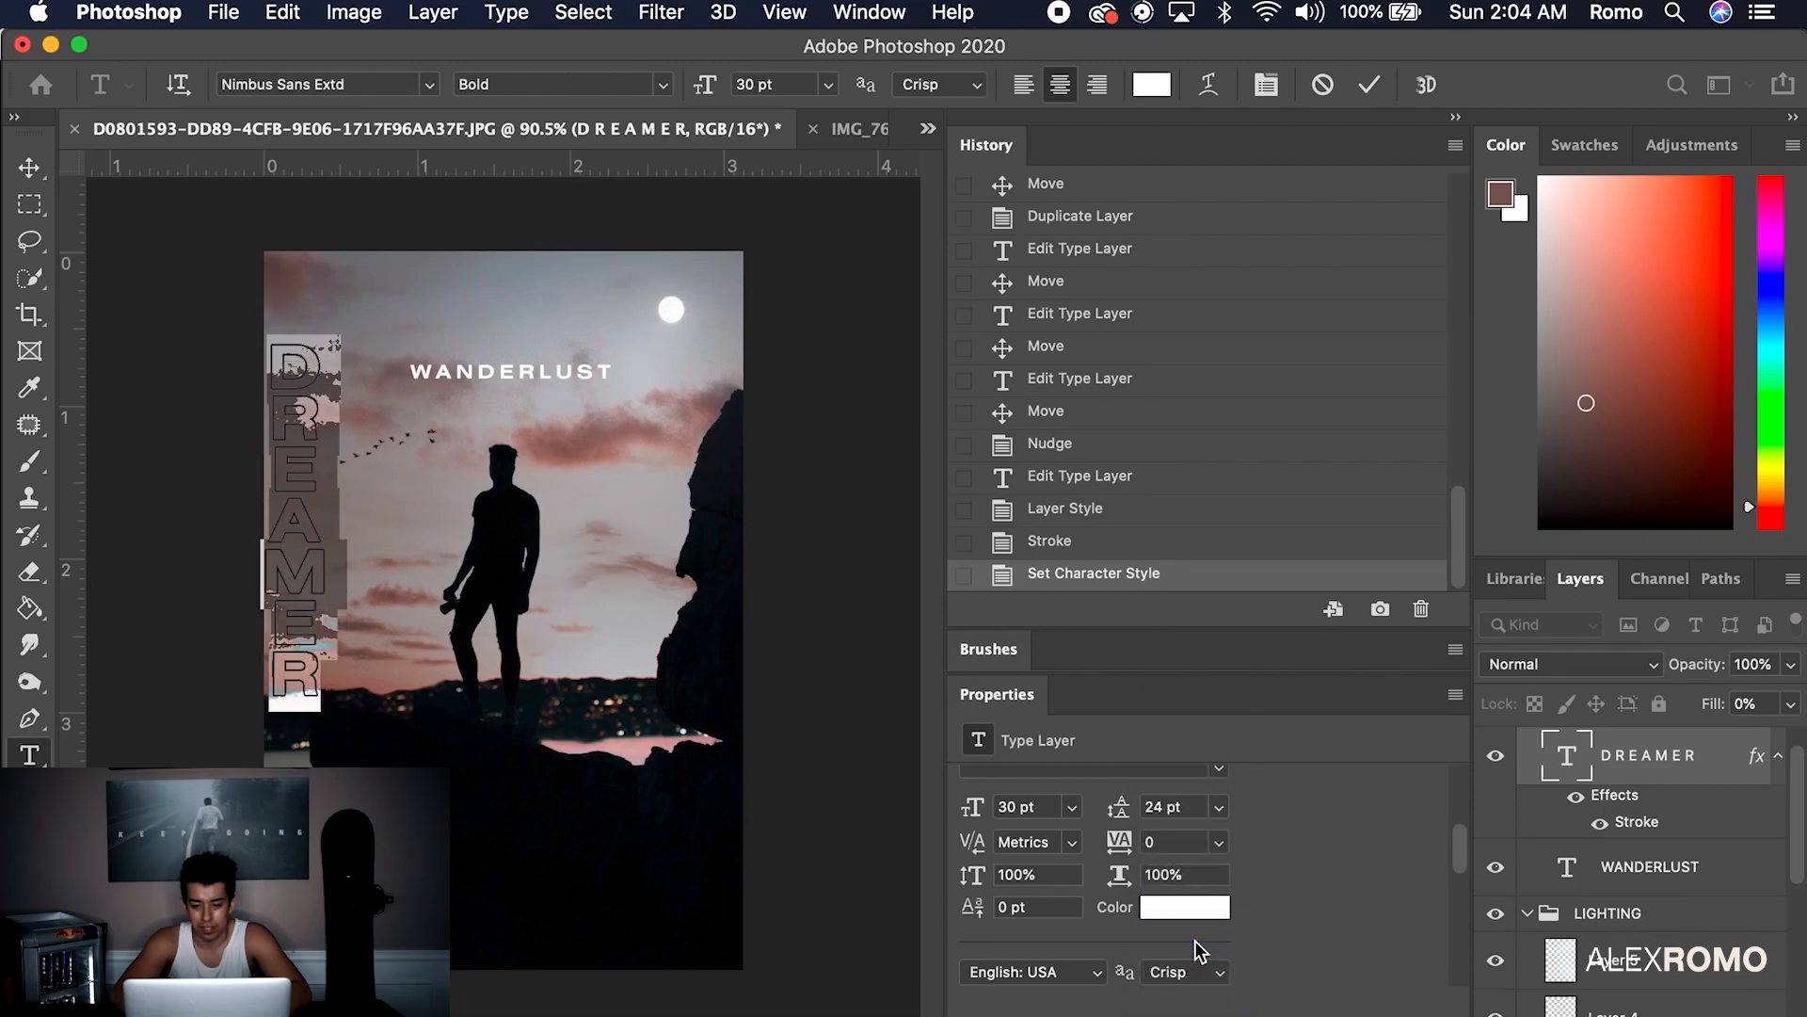
{"action": "left_click", "coordinate": [1221, 809]}
{"action": "left_click", "coordinate": [1188, 998]}
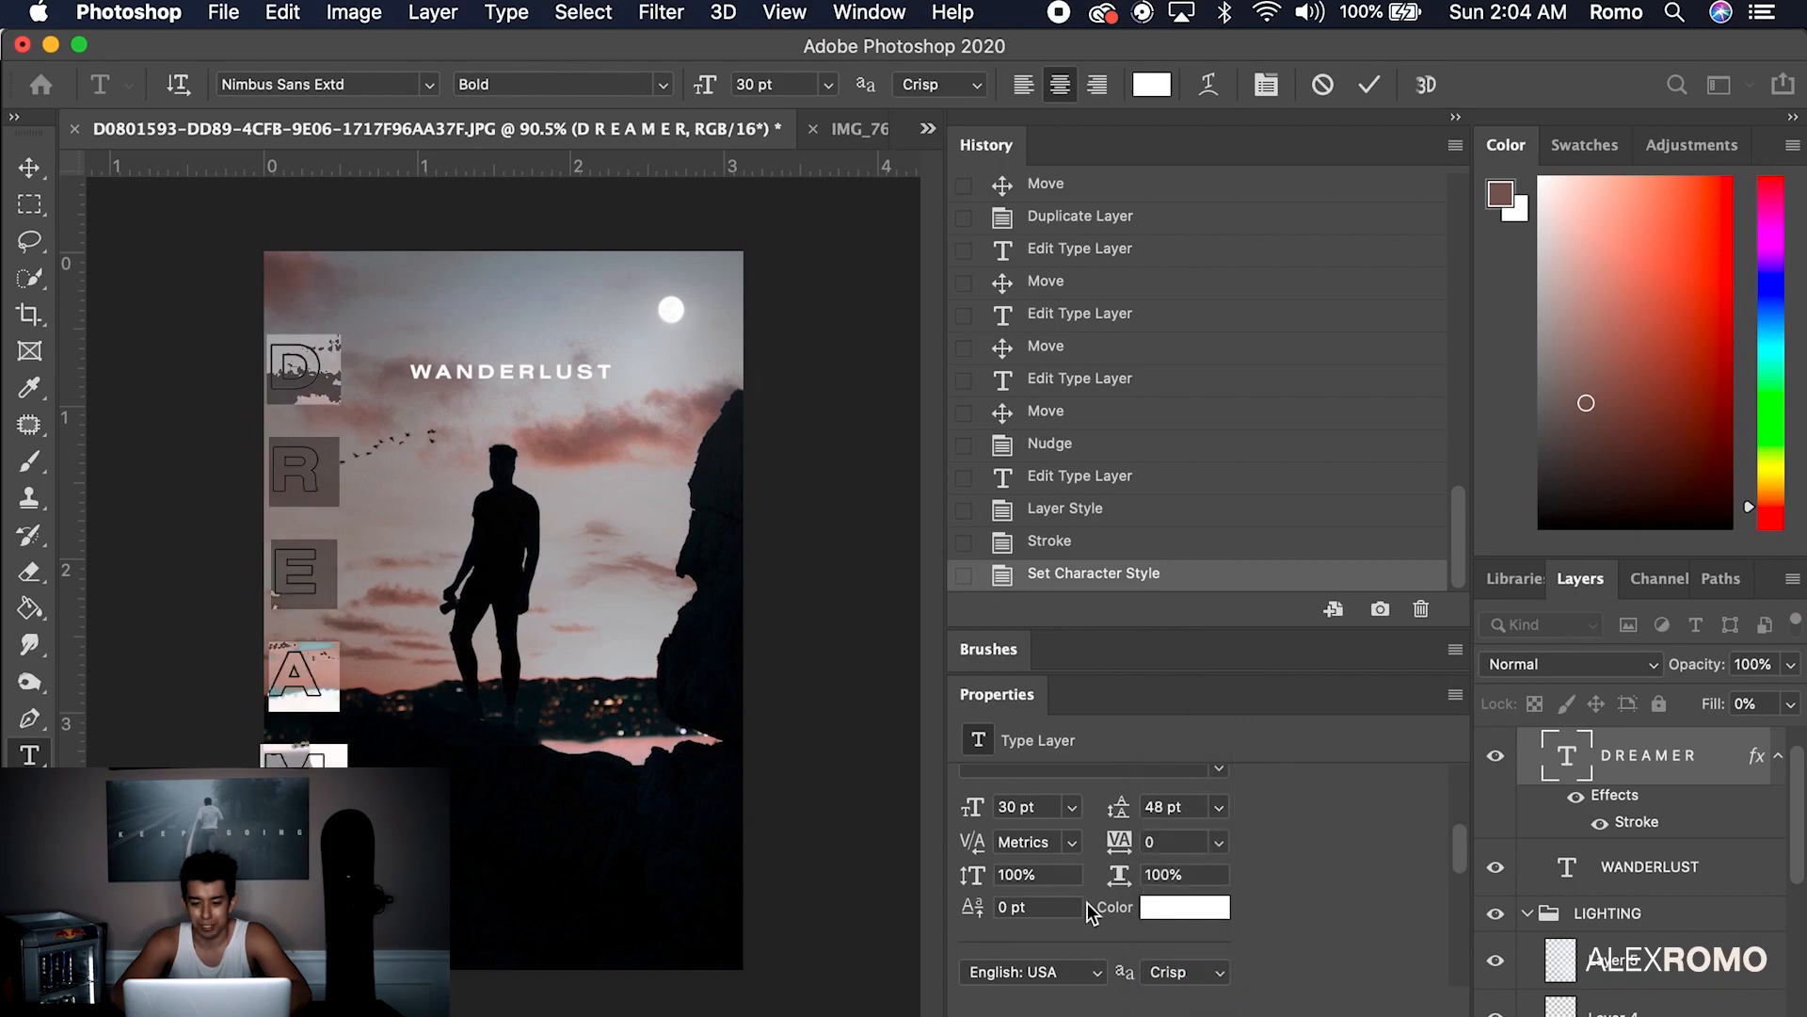
{"action": "left_click", "coordinate": [1220, 810]}
{"action": "left_click", "coordinate": [1198, 979]}
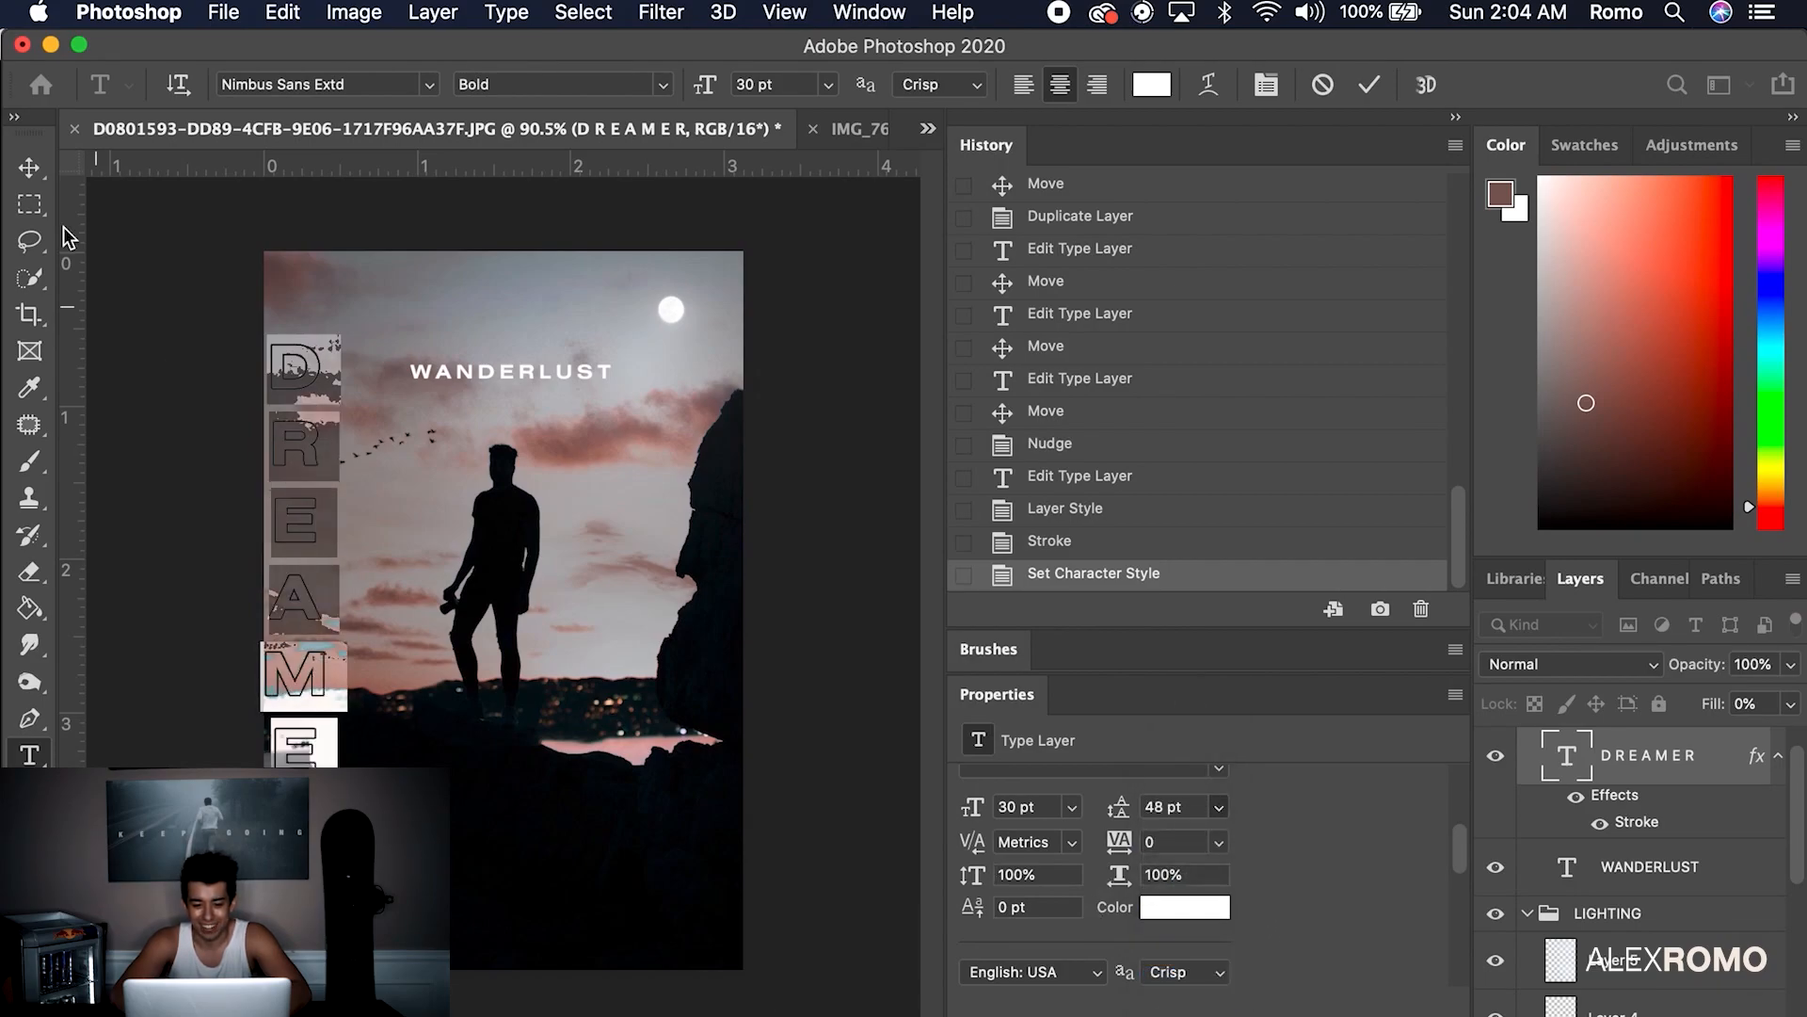
Shift DREAMER slightly right and choose the Motion Blur filter
{"action": "left_click", "coordinate": [29, 167]}
{"action": "left_click_drag", "start_coordinate": [303, 367], "coordinate": [311, 367]}
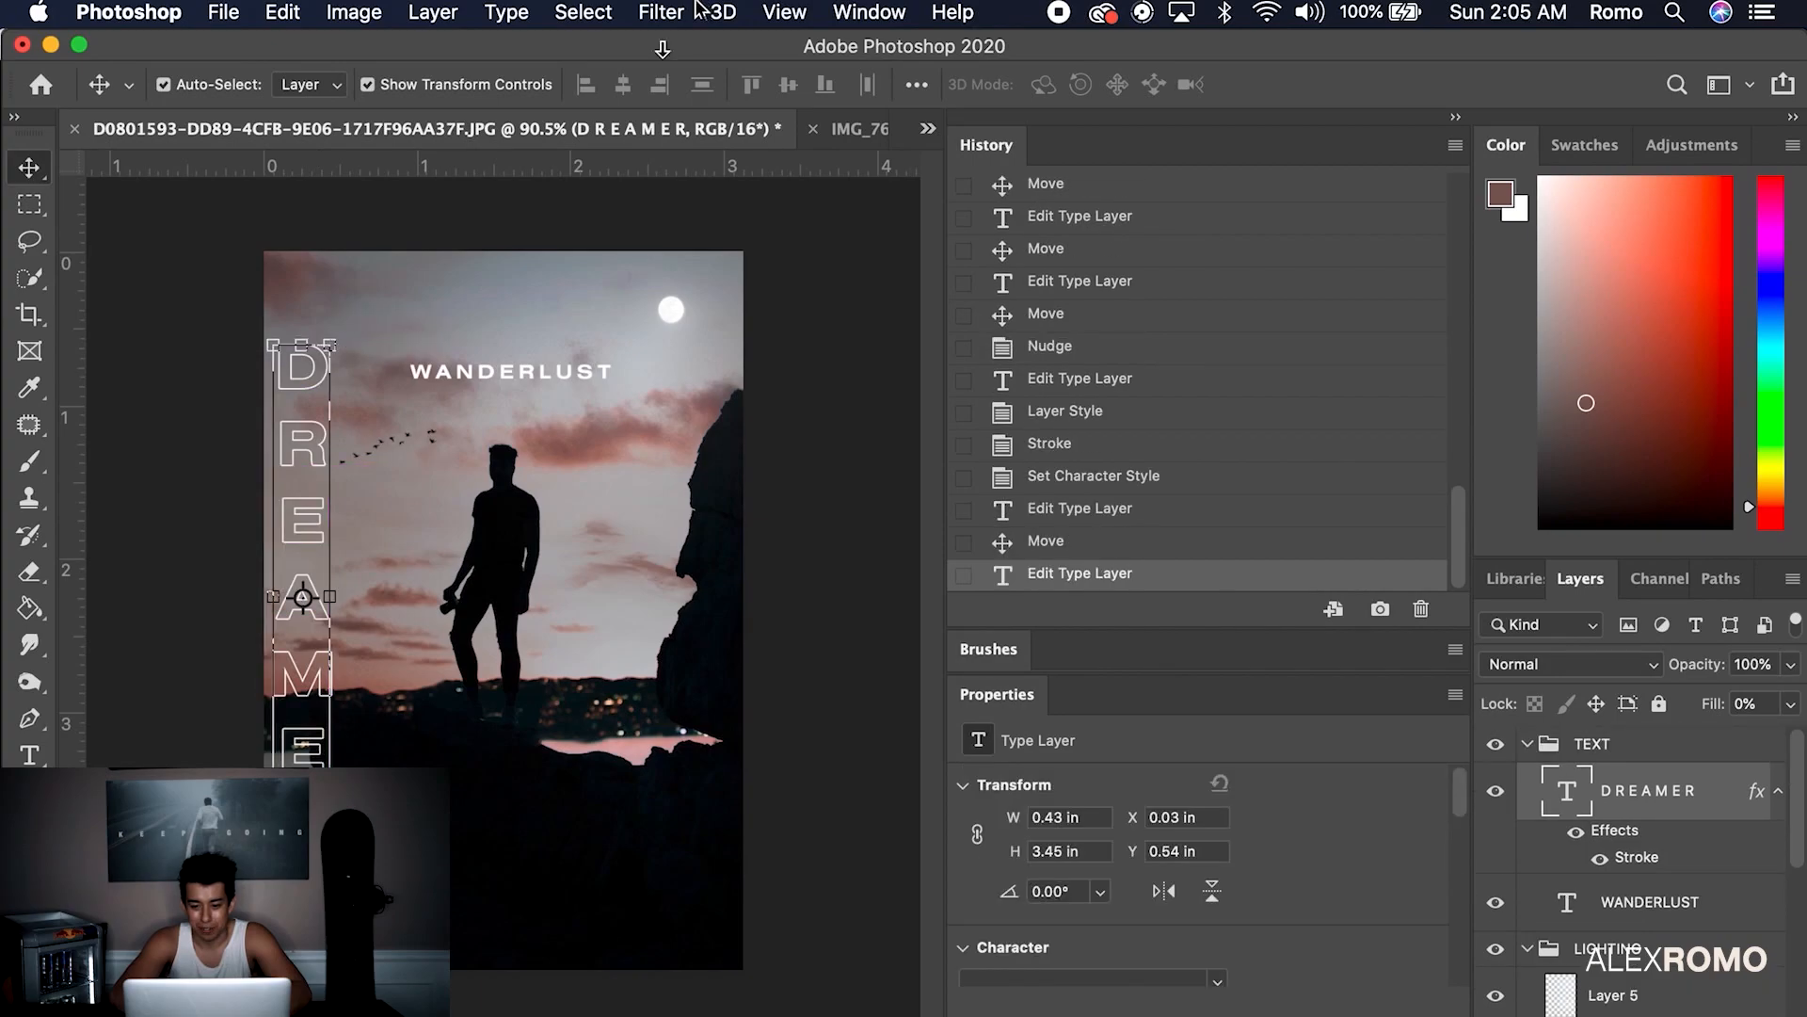
{"action": "left_click", "coordinate": [695, 11]}
{"action": "mouse_move", "coordinate": [847, 347]}
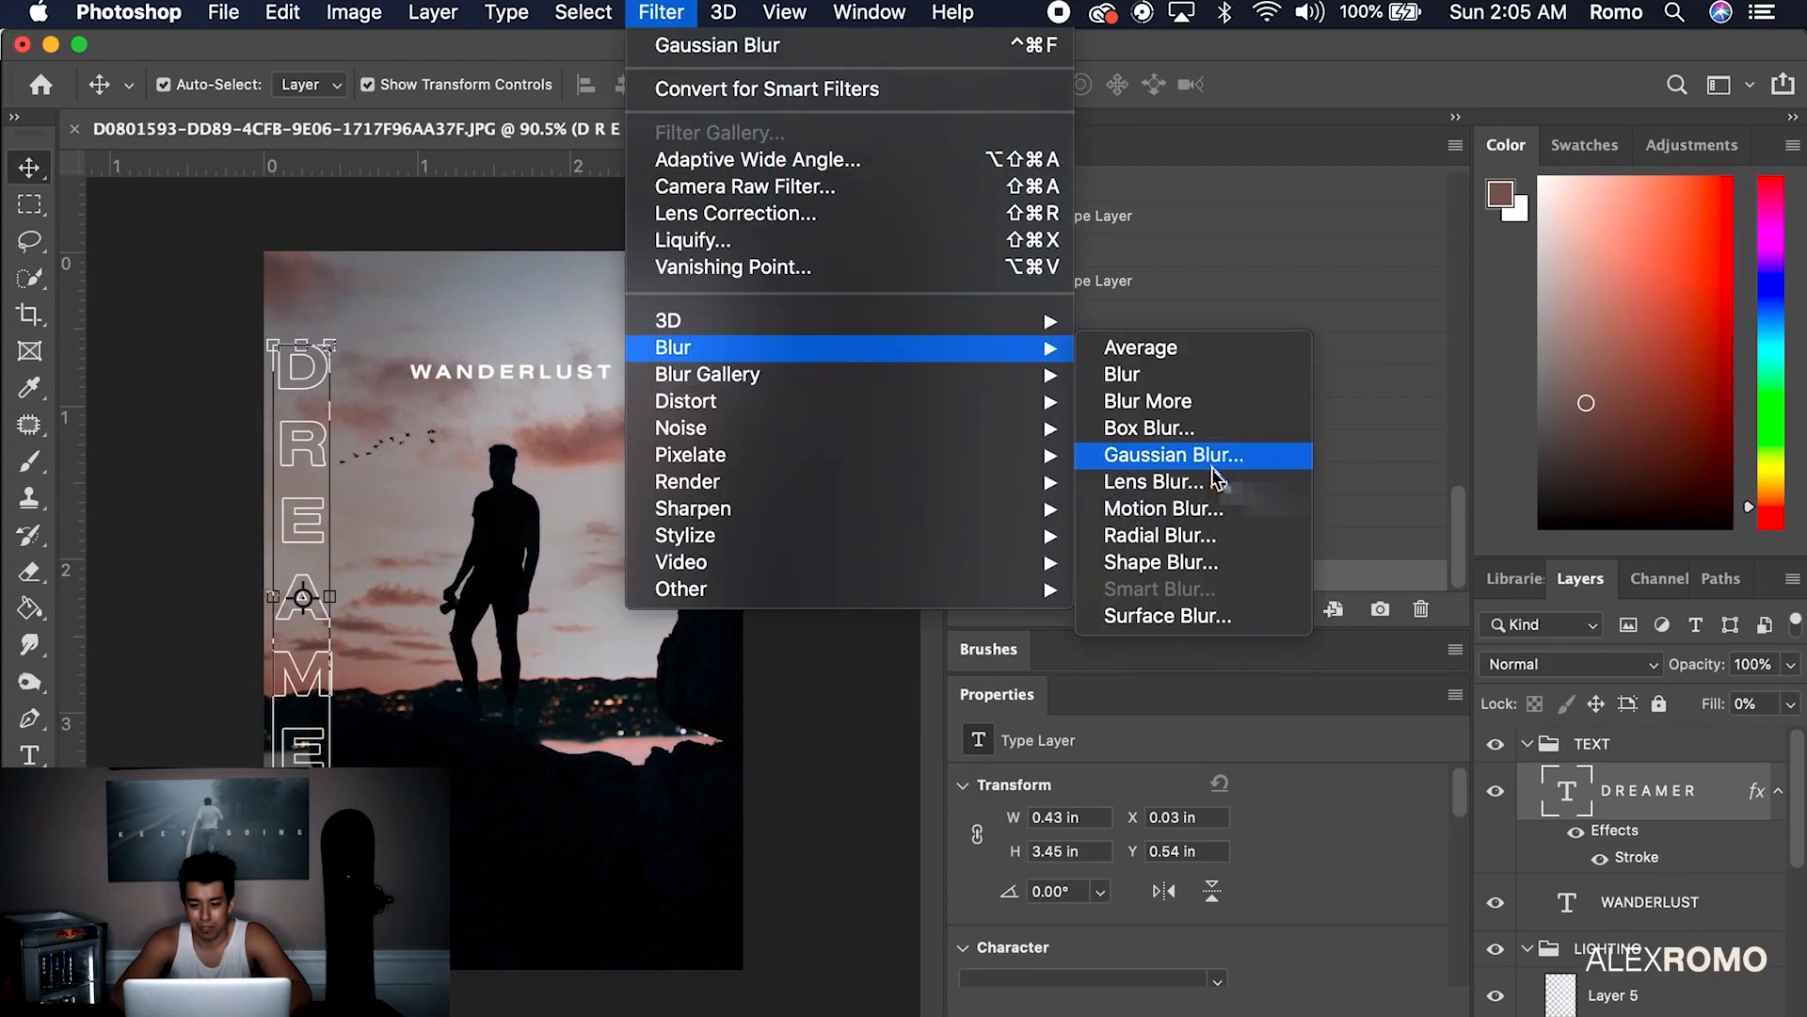
{"action": "left_click", "coordinate": [1222, 506]}
Apply a horizontal Motion Blur to DREAMER as a smart object and lower it slightly
{"action": "left_click", "coordinate": [1118, 406]}
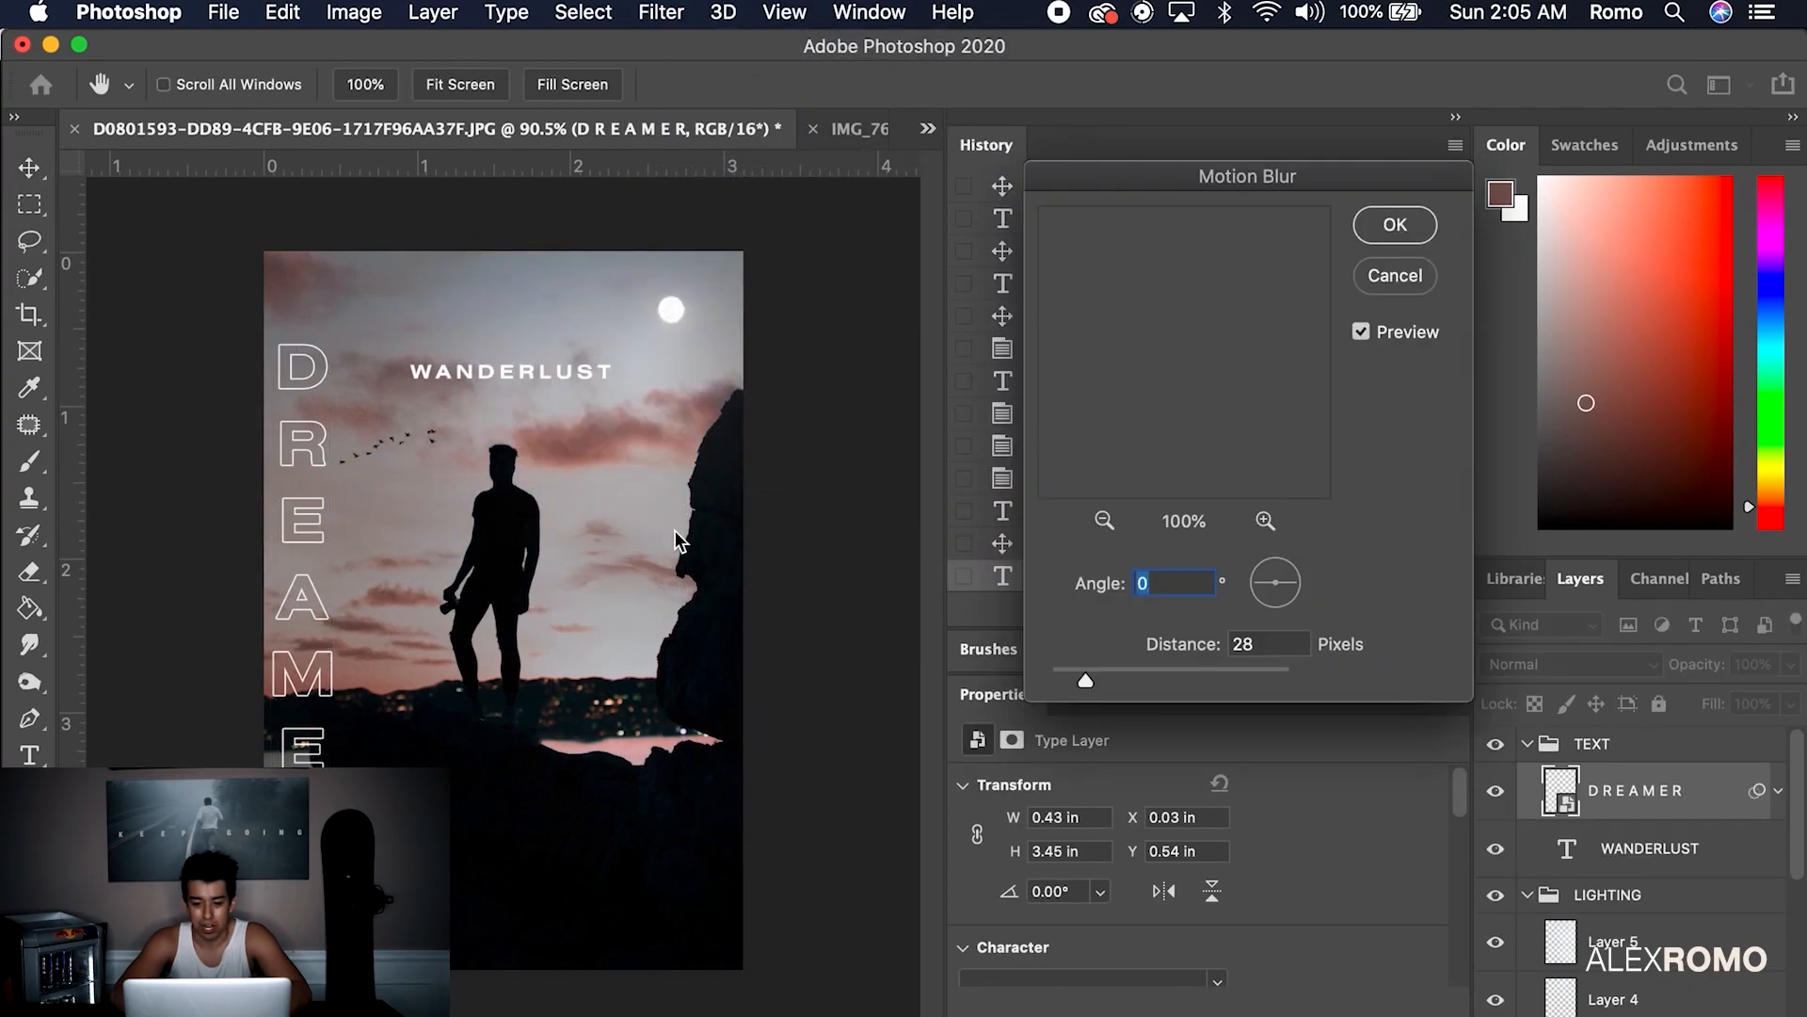
{"action": "left_click", "coordinate": [1060, 673]}
{"action": "left_click_drag", "start_coordinate": [1069, 670], "coordinate": [1064, 674]}
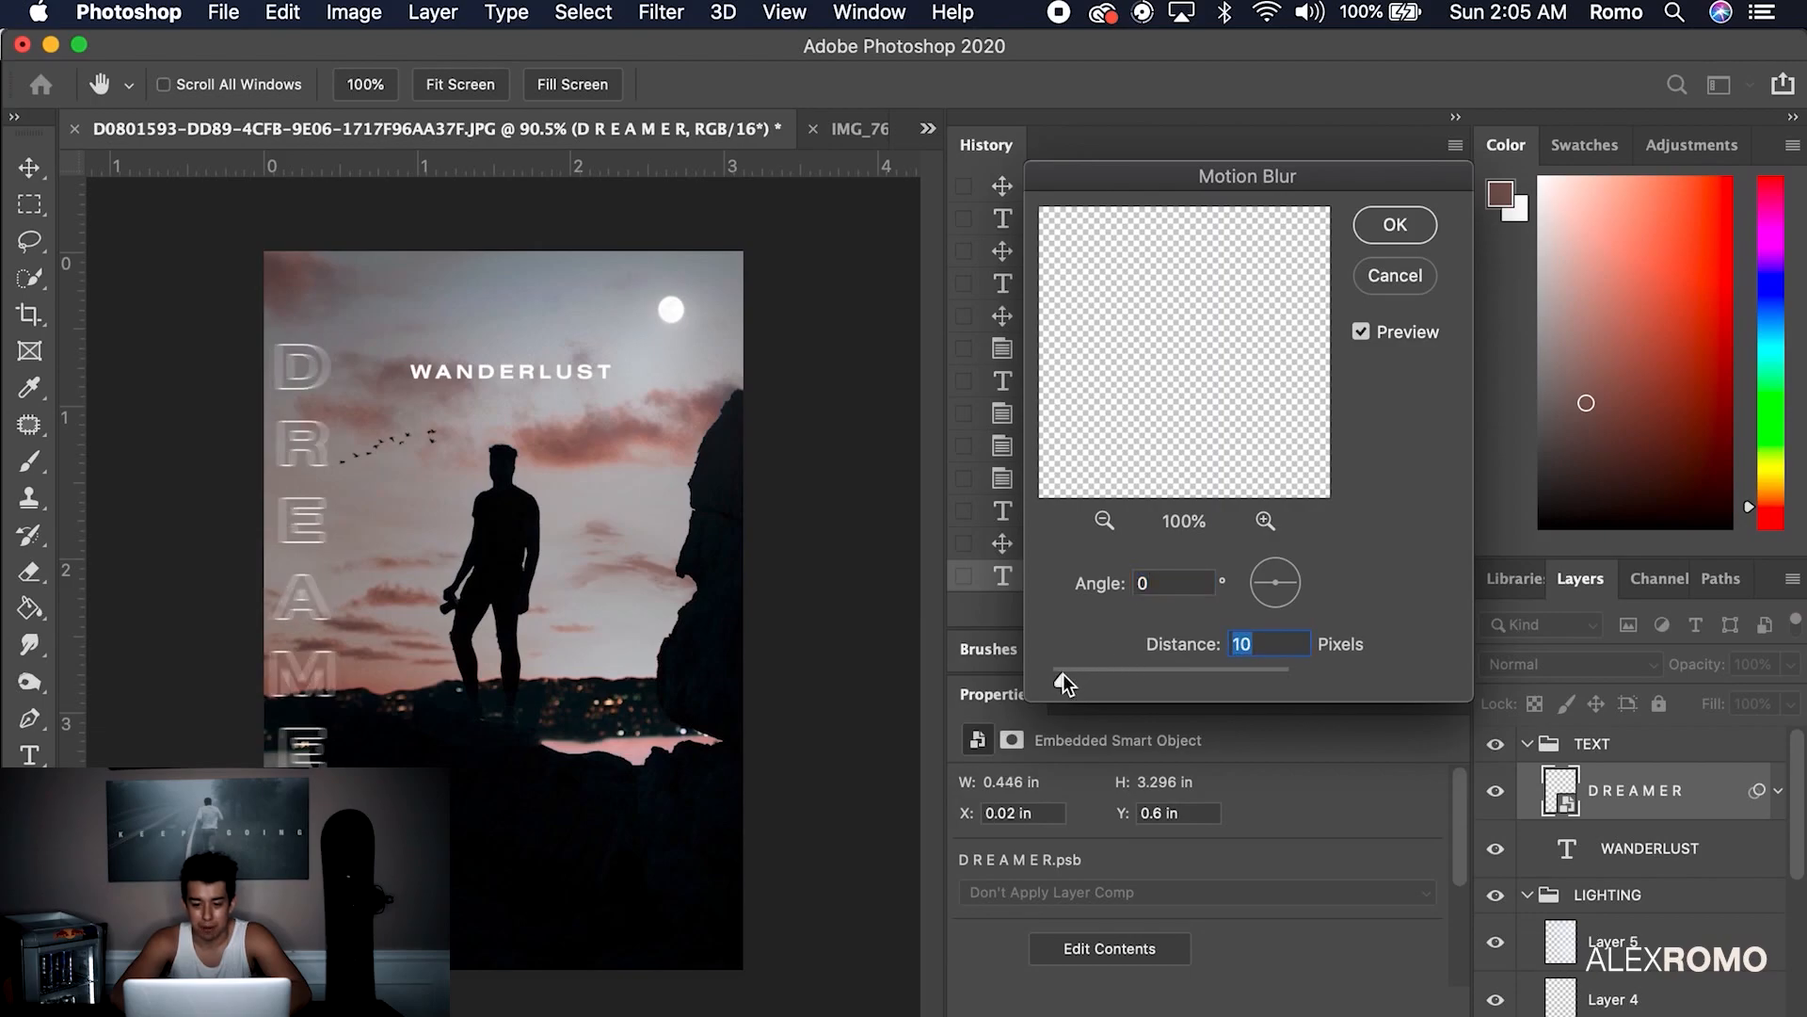
{"action": "left_click", "coordinate": [1393, 224]}
{"action": "left_click_drag", "start_coordinate": [313, 375], "coordinate": [314, 387]}
{"action": "left_click", "coordinate": [728, 517]}
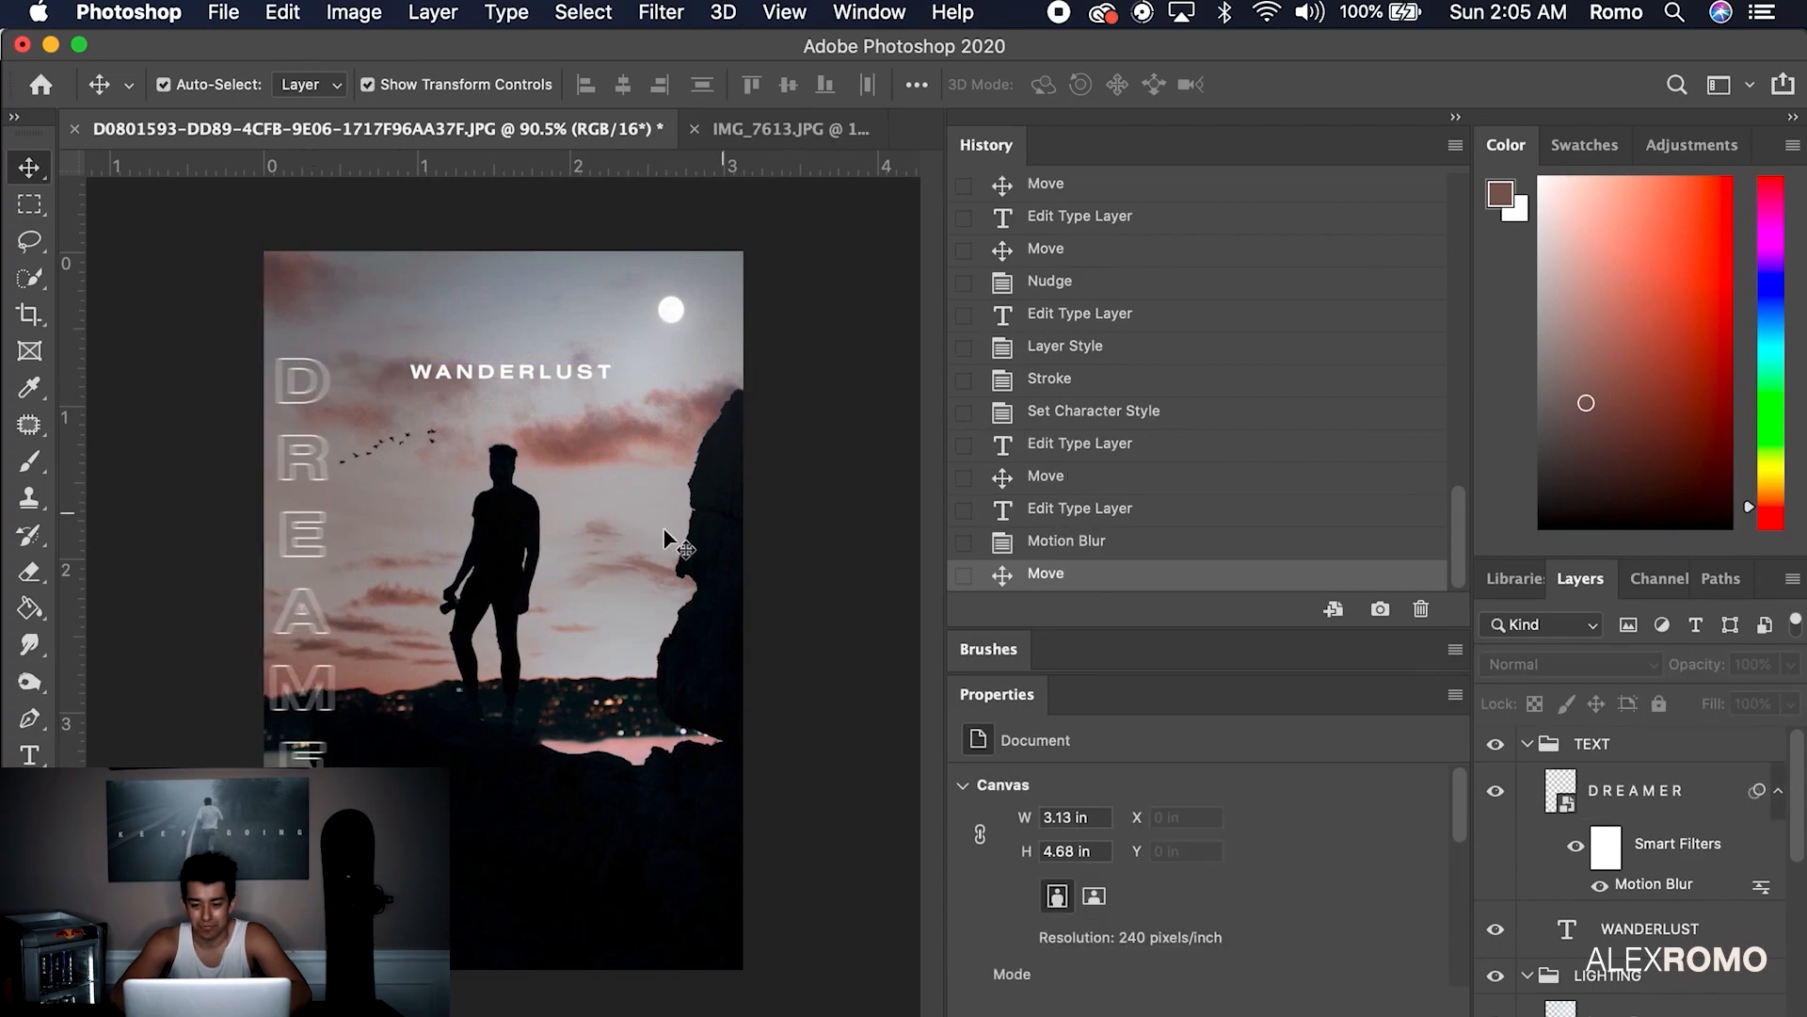
Collapse TEXT, add a new empty layer, and group it as OVERLAYS
{"action": "scroll", "coordinate": [1692, 909], "scroll_direction": "up", "scroll_amount": 1}
{"action": "left_click", "coordinate": [1518, 746]}
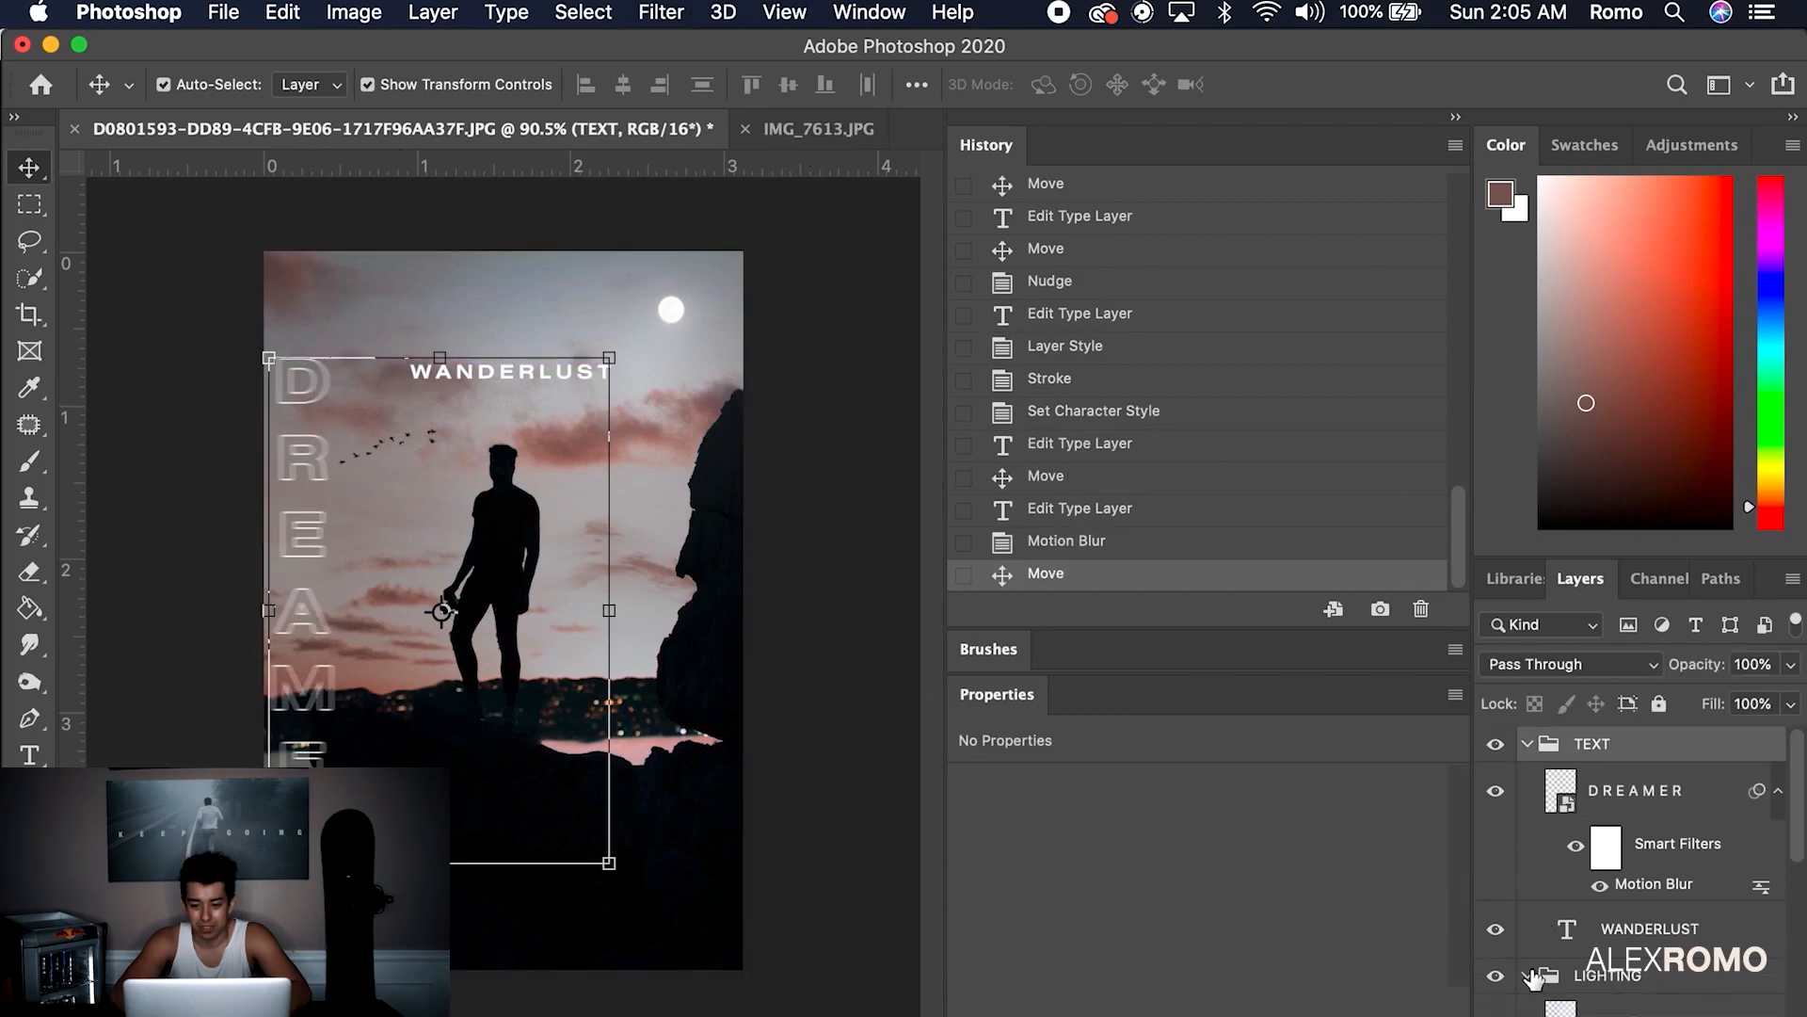
{"action": "left_click", "coordinate": [1527, 745]}
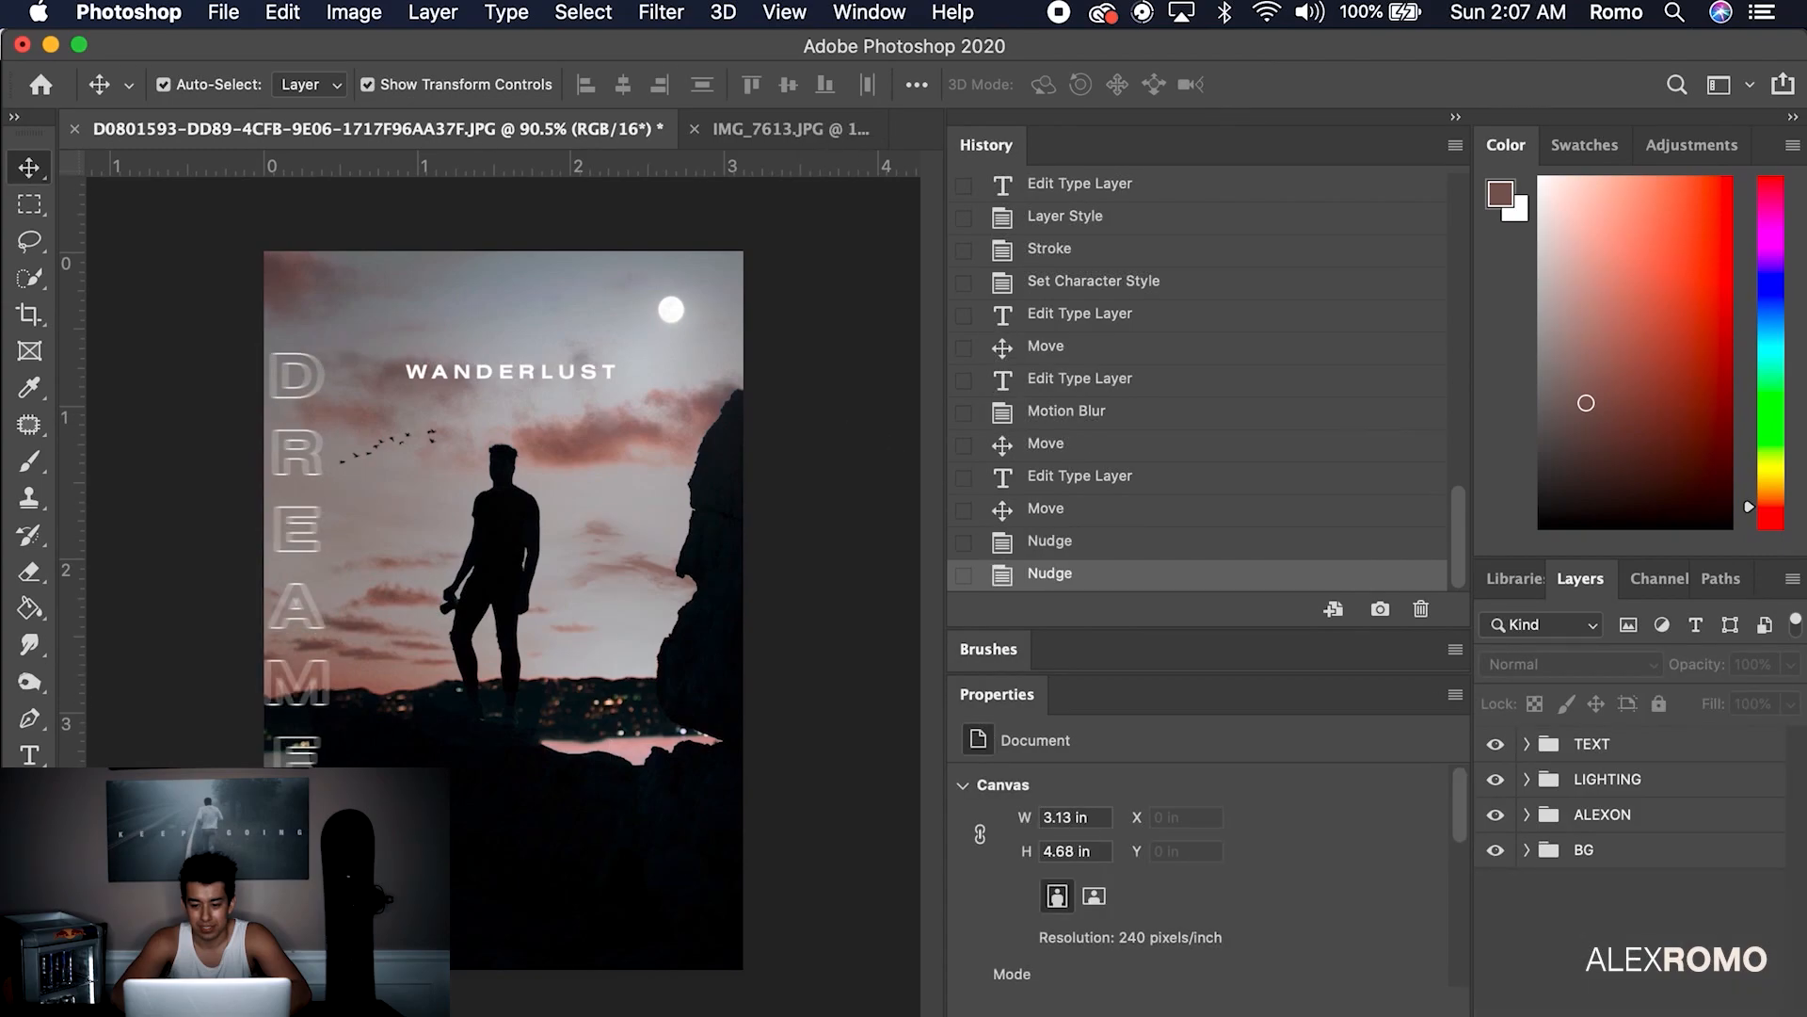
{"action": "left_click", "coordinate": [1719, 1015]}
{"action": "key", "text": "super+z"}
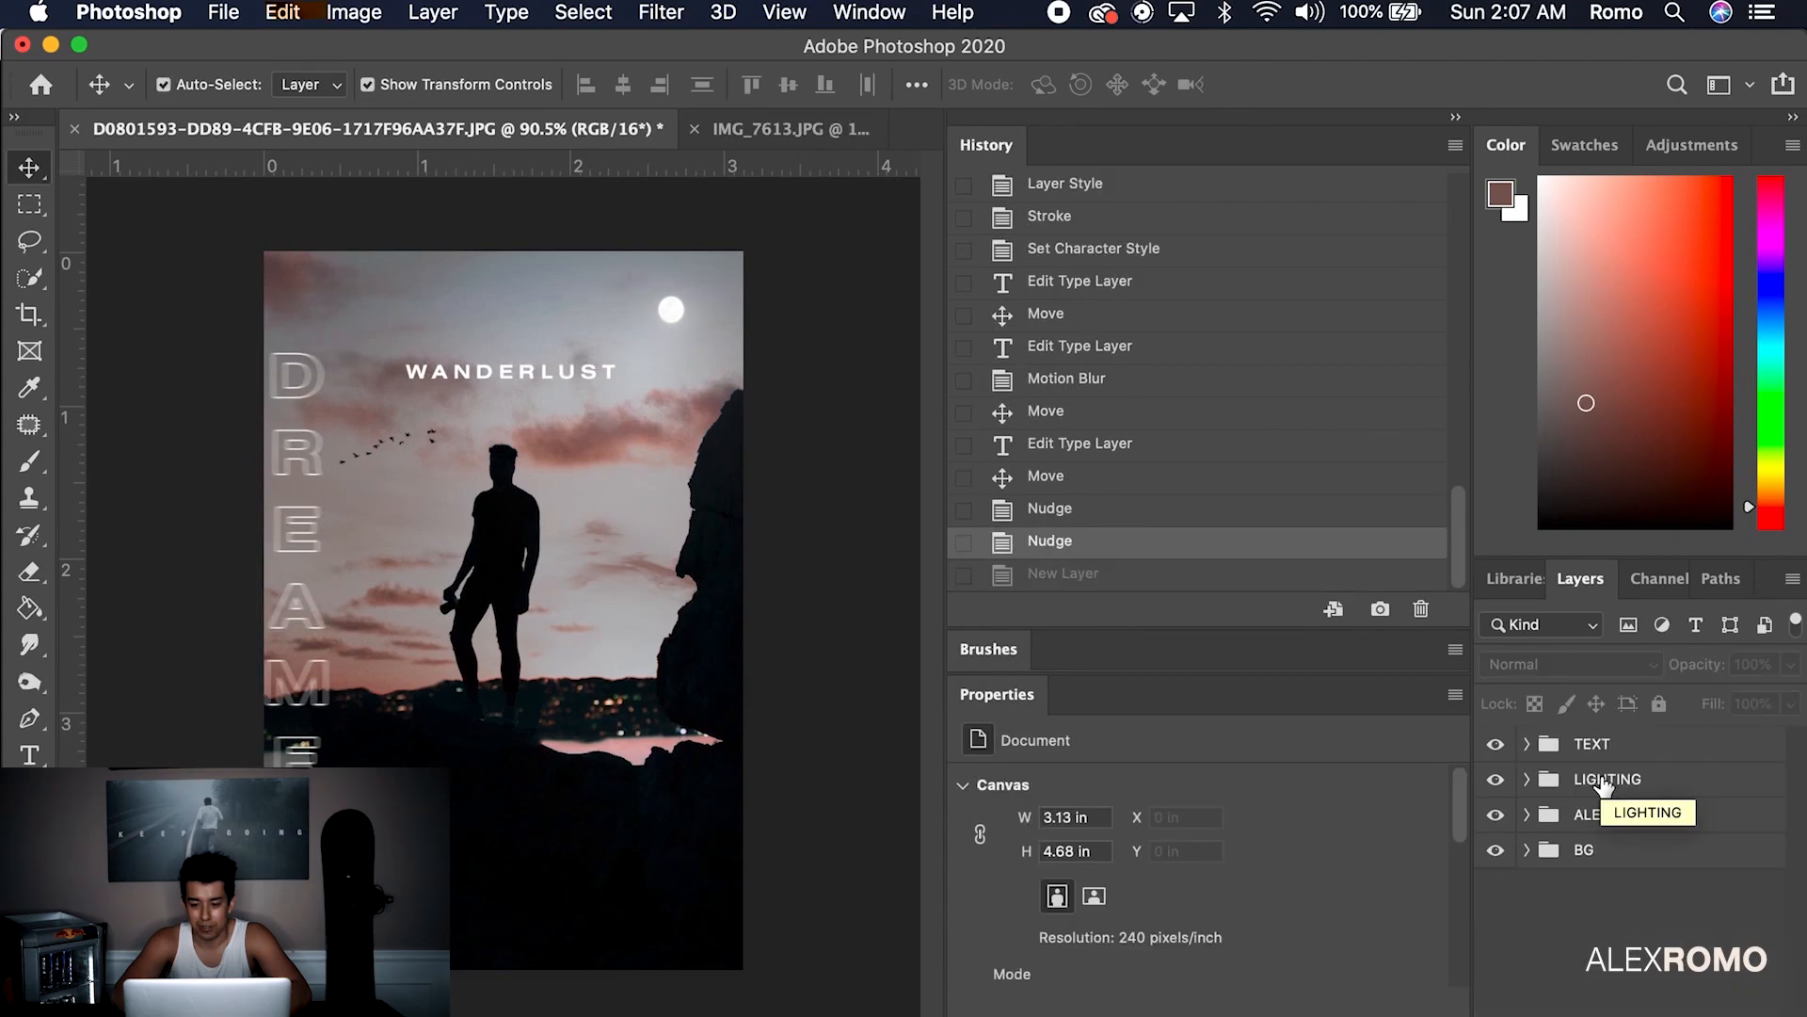
{"action": "key", "text": "super+shift+z"}
{"action": "key", "text": "super+g"}
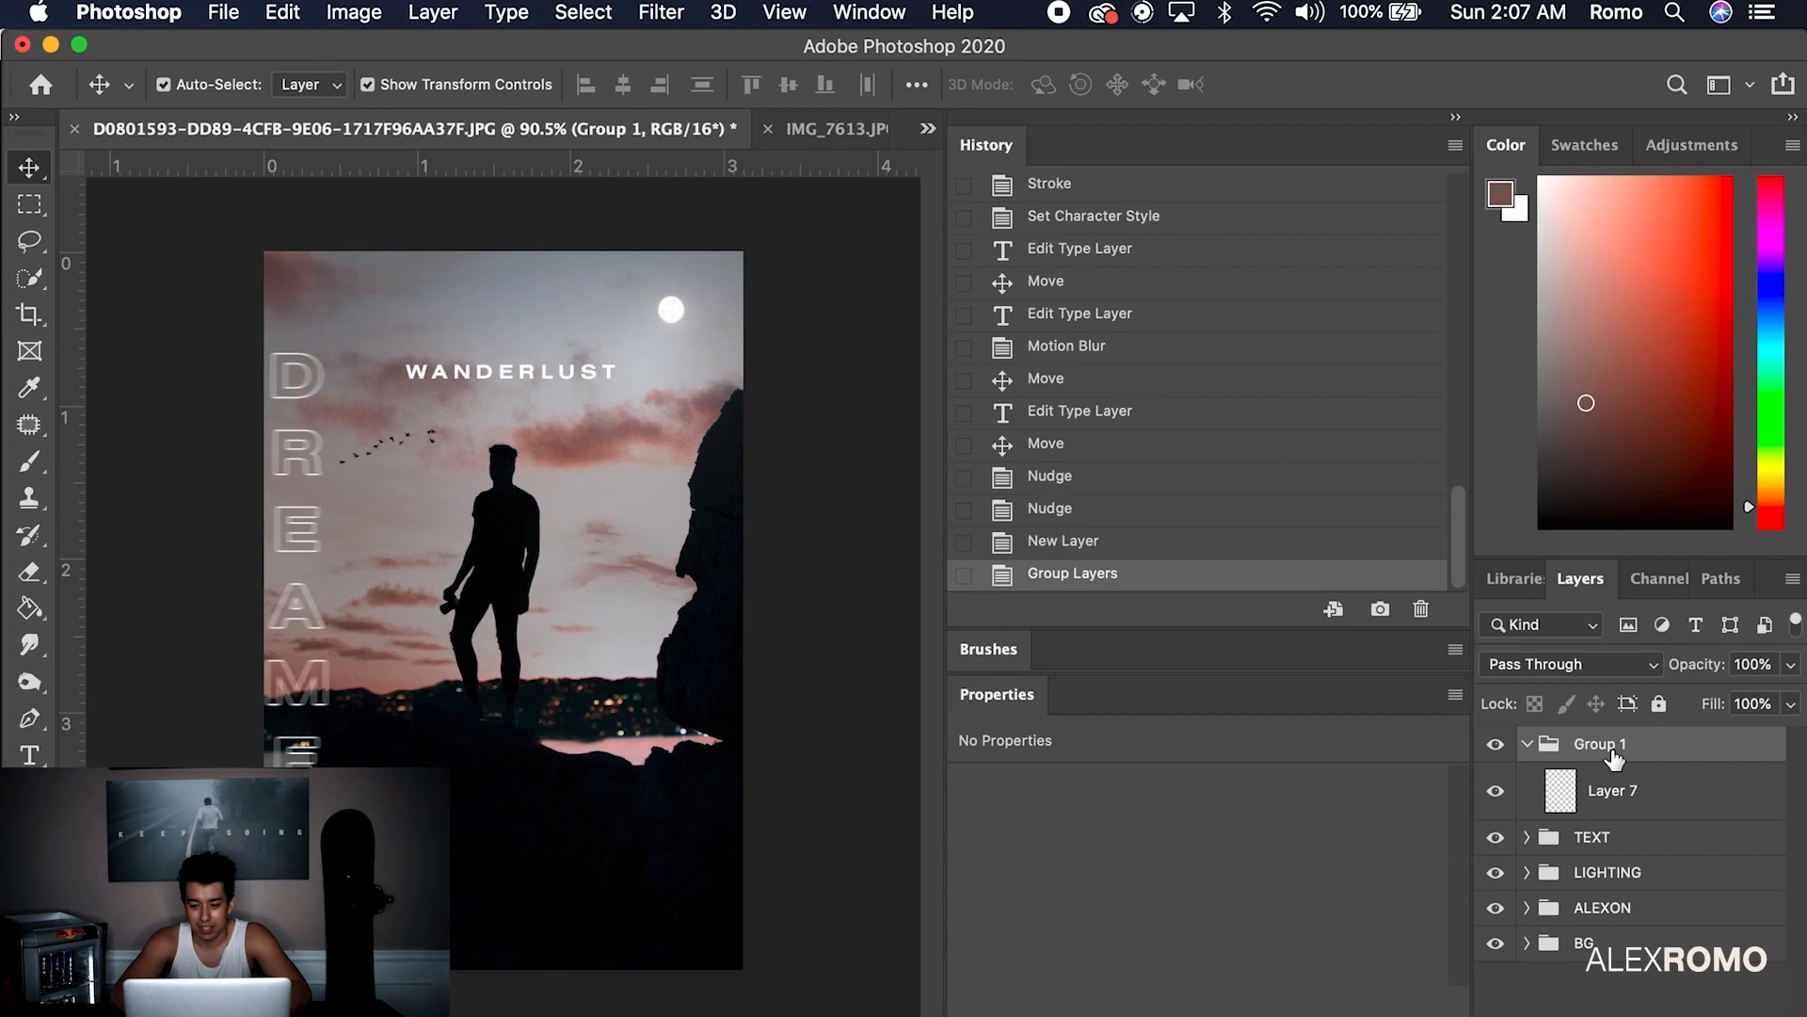
{"action": "type", "text": "OV"}
{"action": "key", "text": "Return"}
Copy the scratch texture layer from SCRATCH 1.png and return to the poster
{"action": "left_click", "coordinate": [1620, 772]}
{"action": "left_click", "coordinate": [1526, 744]}
{"action": "left_click", "coordinate": [928, 129]}
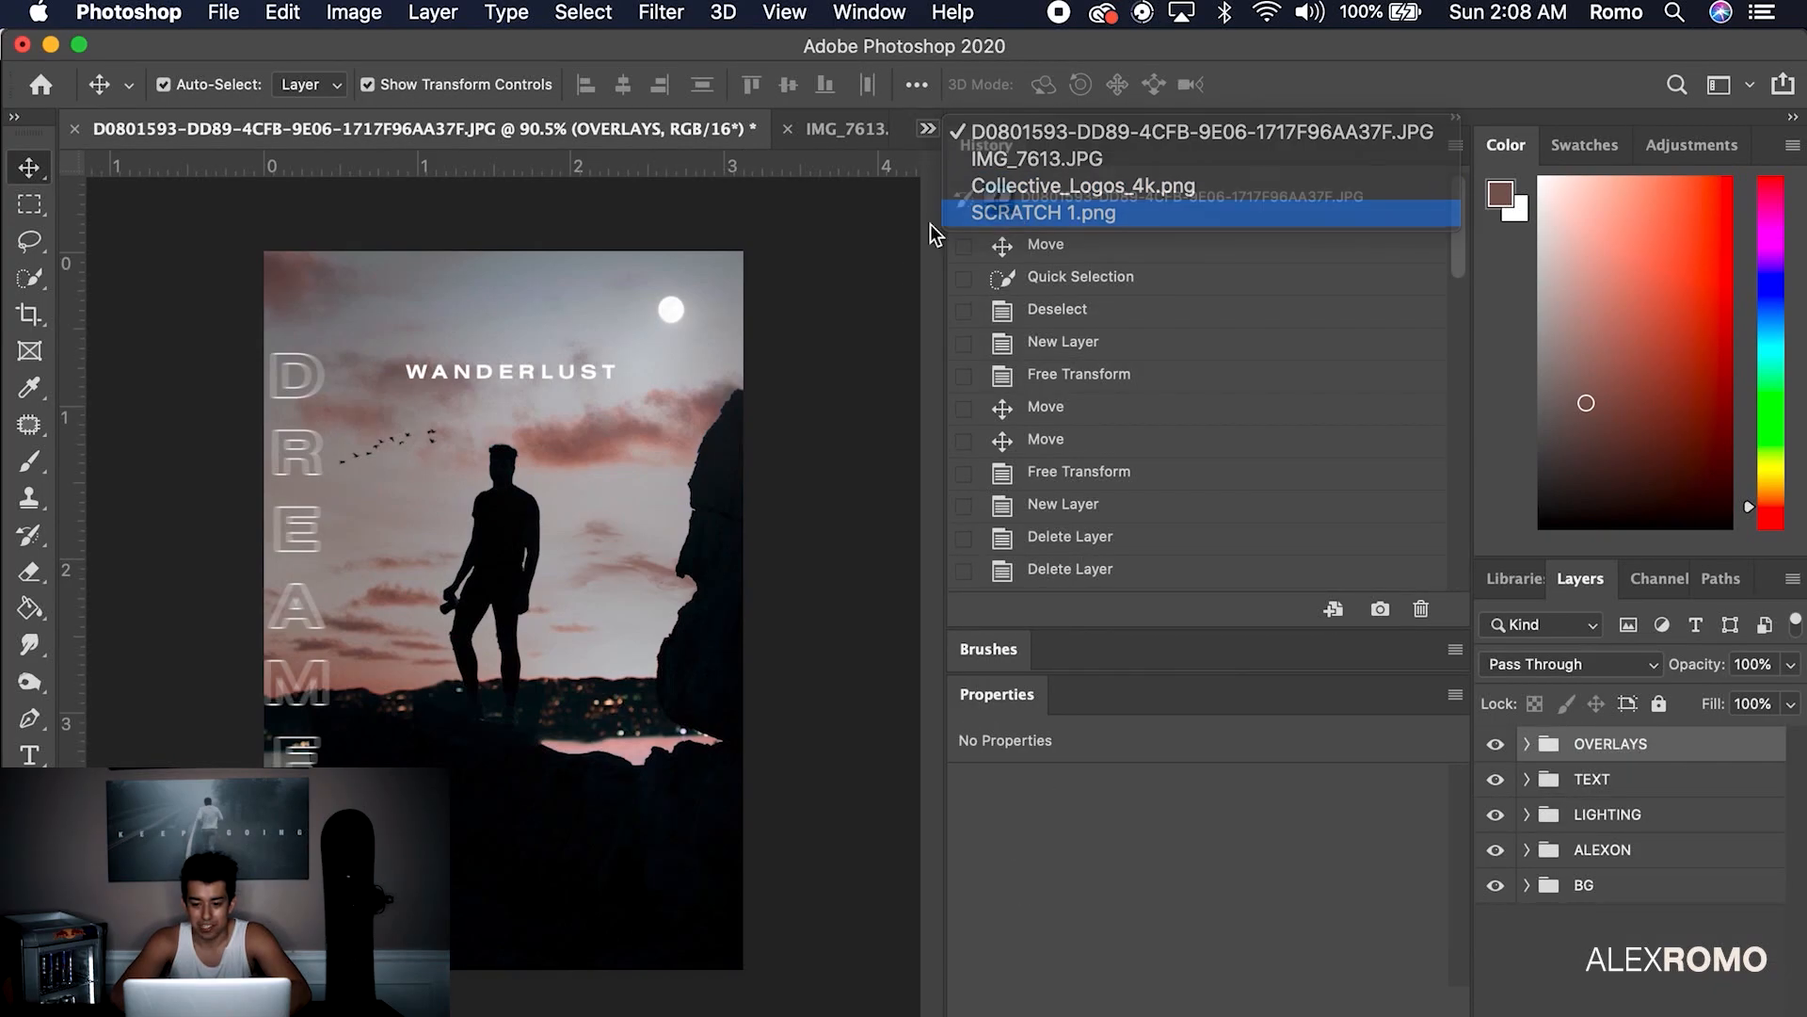
{"action": "left_click", "coordinate": [952, 213]}
{"action": "left_click", "coordinate": [1725, 753]}
{"action": "left_click", "coordinate": [928, 129]}
{"action": "left_click", "coordinate": [984, 133]}
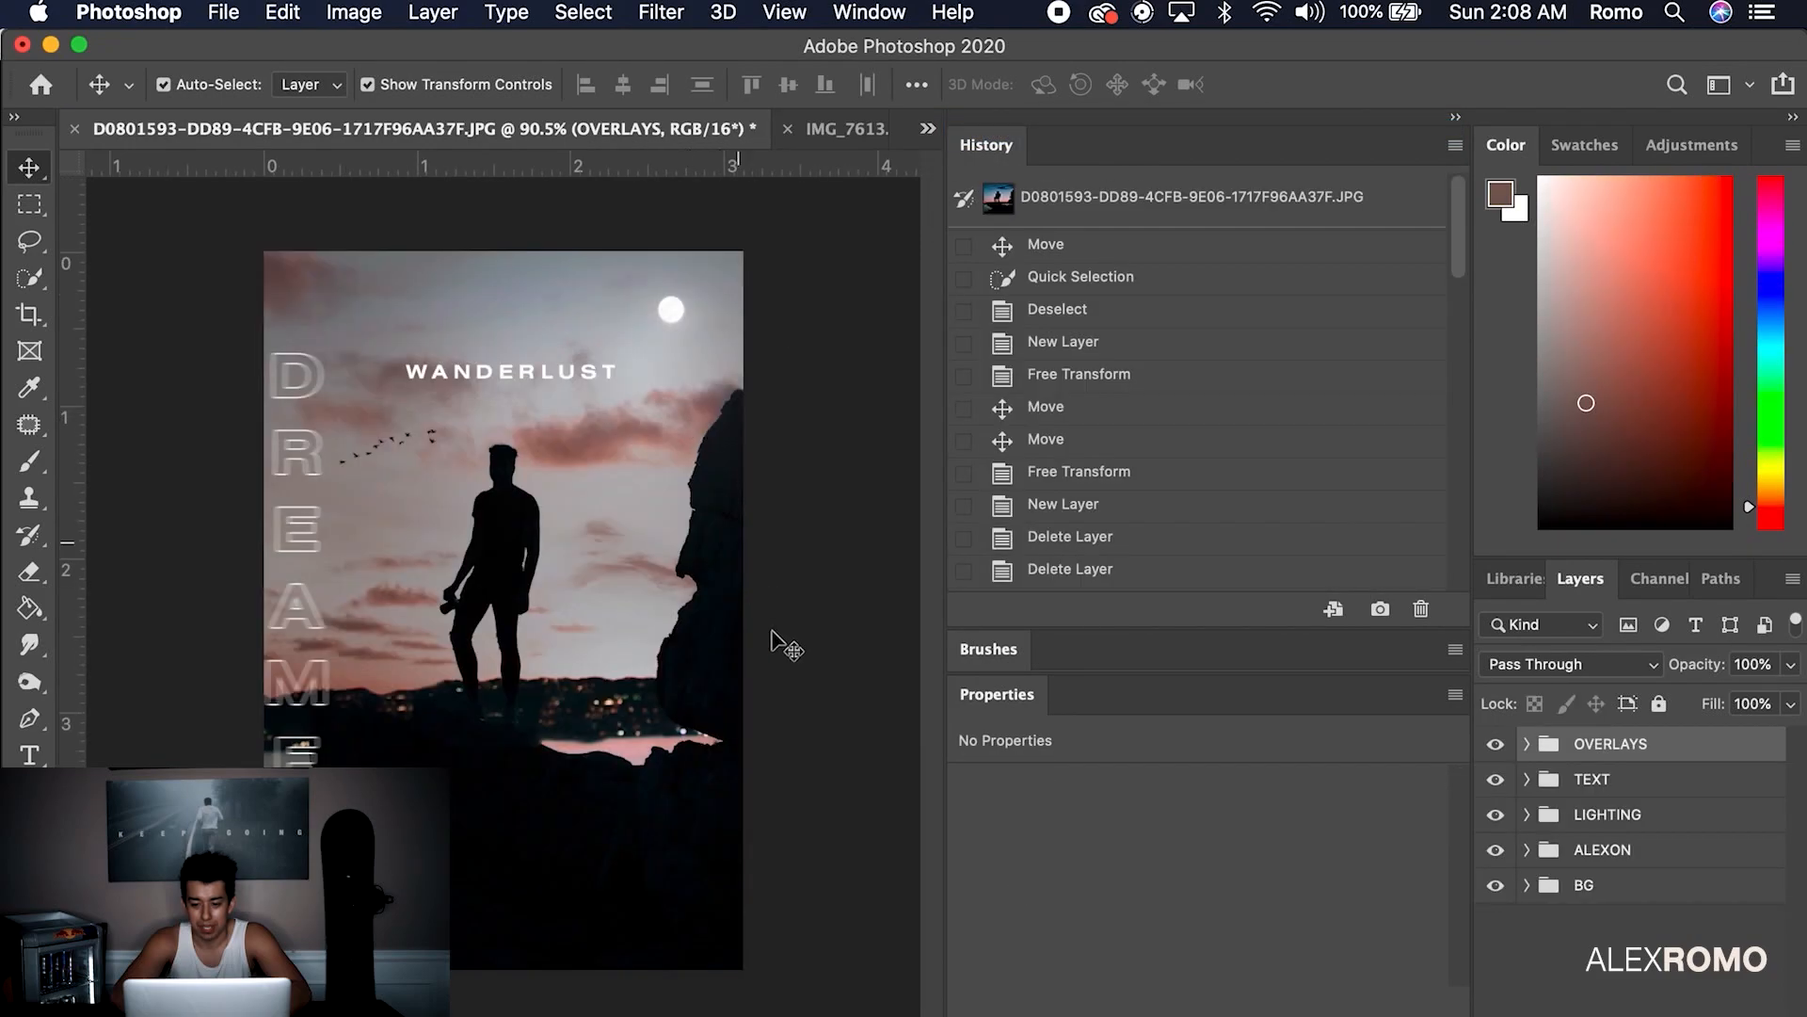
Paste the scratch texture as Layer 8, resize it to fit the poster, and nudge it down
{"action": "key", "text": "super+v"}
{"action": "left_click", "coordinate": [1165, 593]}
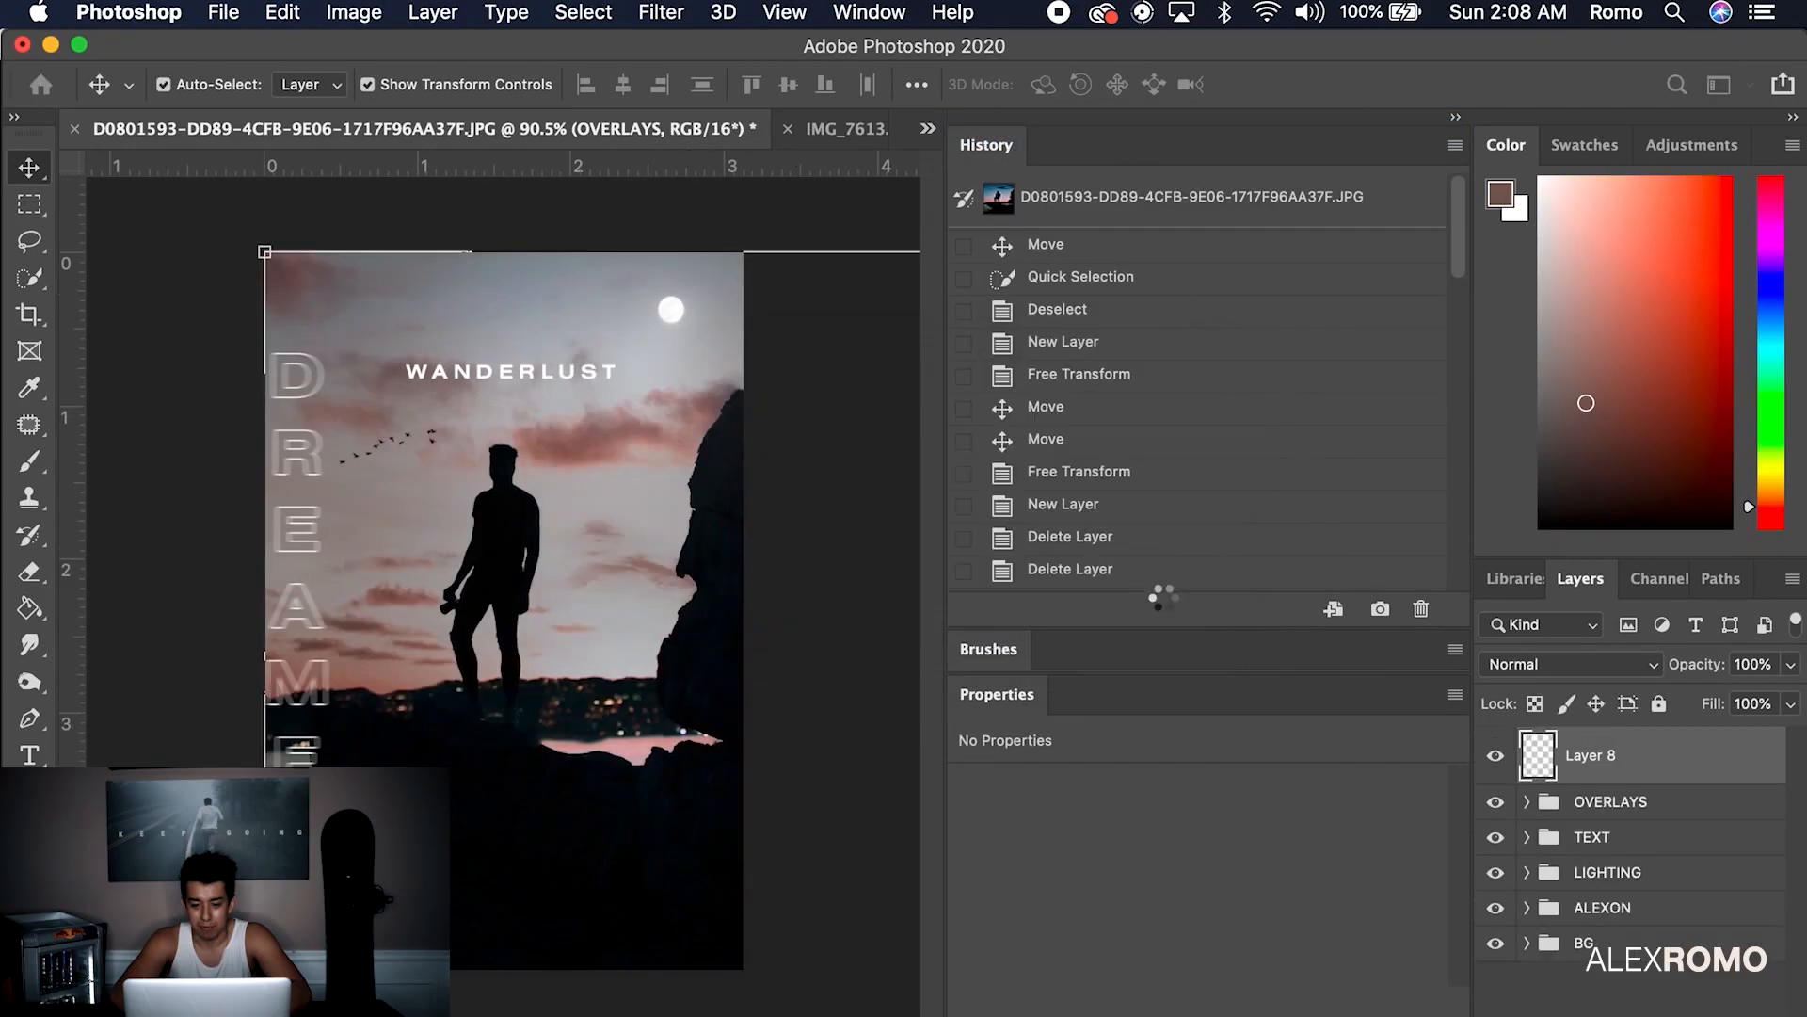
{"action": "key", "text": "super+t"}
{"action": "key", "text": "super+0"}
{"action": "left_click_drag", "start_coordinate": [905, 798], "coordinate": [754, 724]}
{"action": "key", "text": "Return"}
{"action": "key", "text": "super+0"}
{"action": "key", "text": "super+z"}
{"action": "left_click", "coordinate": [1642, 808]}
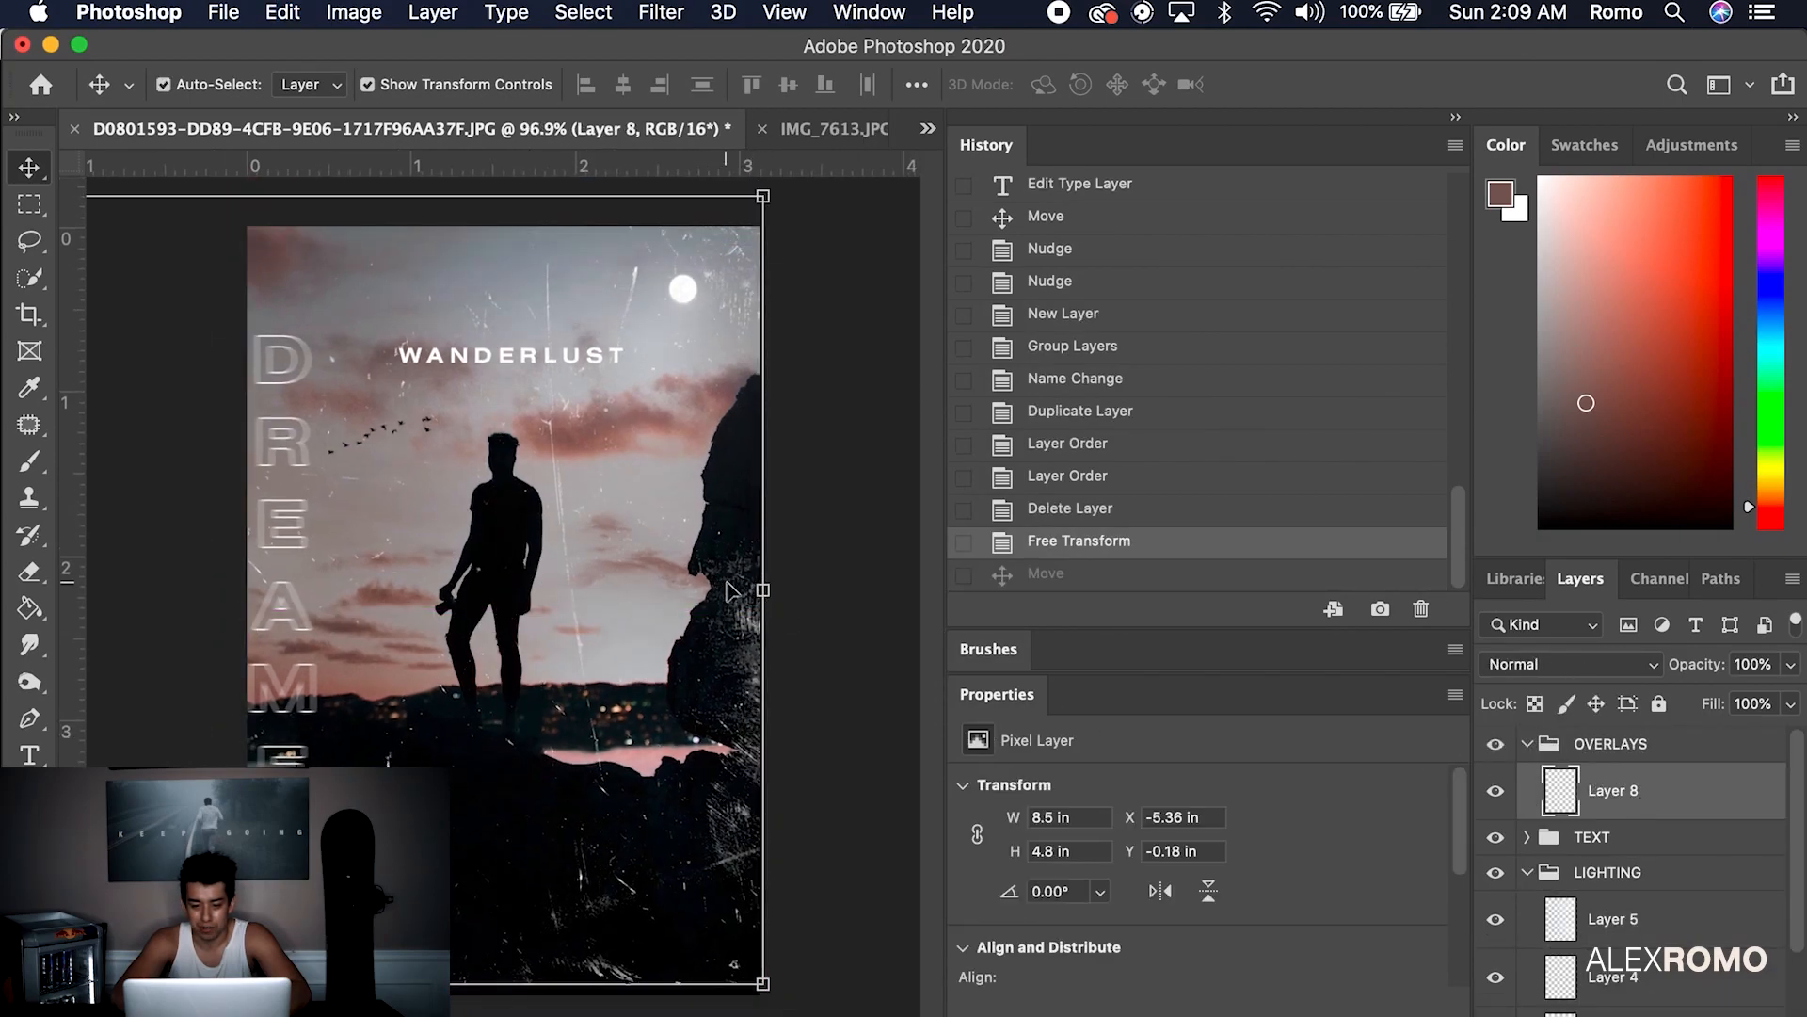
{"action": "key", "text": "Down"}
{"action": "key", "text": "Down"}
{"action": "key", "text": "Down"}
{"action": "key", "text": "Down"}
{"action": "key", "text": "Down"}
{"action": "key", "text": "Down"}
{"action": "key", "text": "Down"}
{"action": "key", "text": "Down"}
{"action": "key", "text": "Down"}
{"action": "key", "text": "Down"}
{"action": "key", "text": "Down"}
{"action": "key", "text": "Down"}
{"action": "key", "text": "Down"}
{"action": "key", "text": "Down"}
{"action": "key", "text": "Down"}
{"action": "key", "text": "Down"}
{"action": "key", "text": "Down"}
{"action": "key", "text": "Down"}
{"action": "key", "text": "Down"}
{"action": "key", "text": "Down"}
{"action": "key", "text": "Down"}
{"action": "key", "text": "Down"}
{"action": "key", "text": "Down"}
{"action": "key", "text": "Down"}
{"action": "key", "text": "Down"}
{"action": "key", "text": "Down"}
{"action": "key", "text": "Down"}
{"action": "key", "text": "Down"}
Erase patches of scratches over the silhouette's head and body
{"action": "left_click", "coordinate": [845, 384]}
{"action": "scroll", "coordinate": [812, 500], "scroll_direction": "down", "scroll_amount": 3}
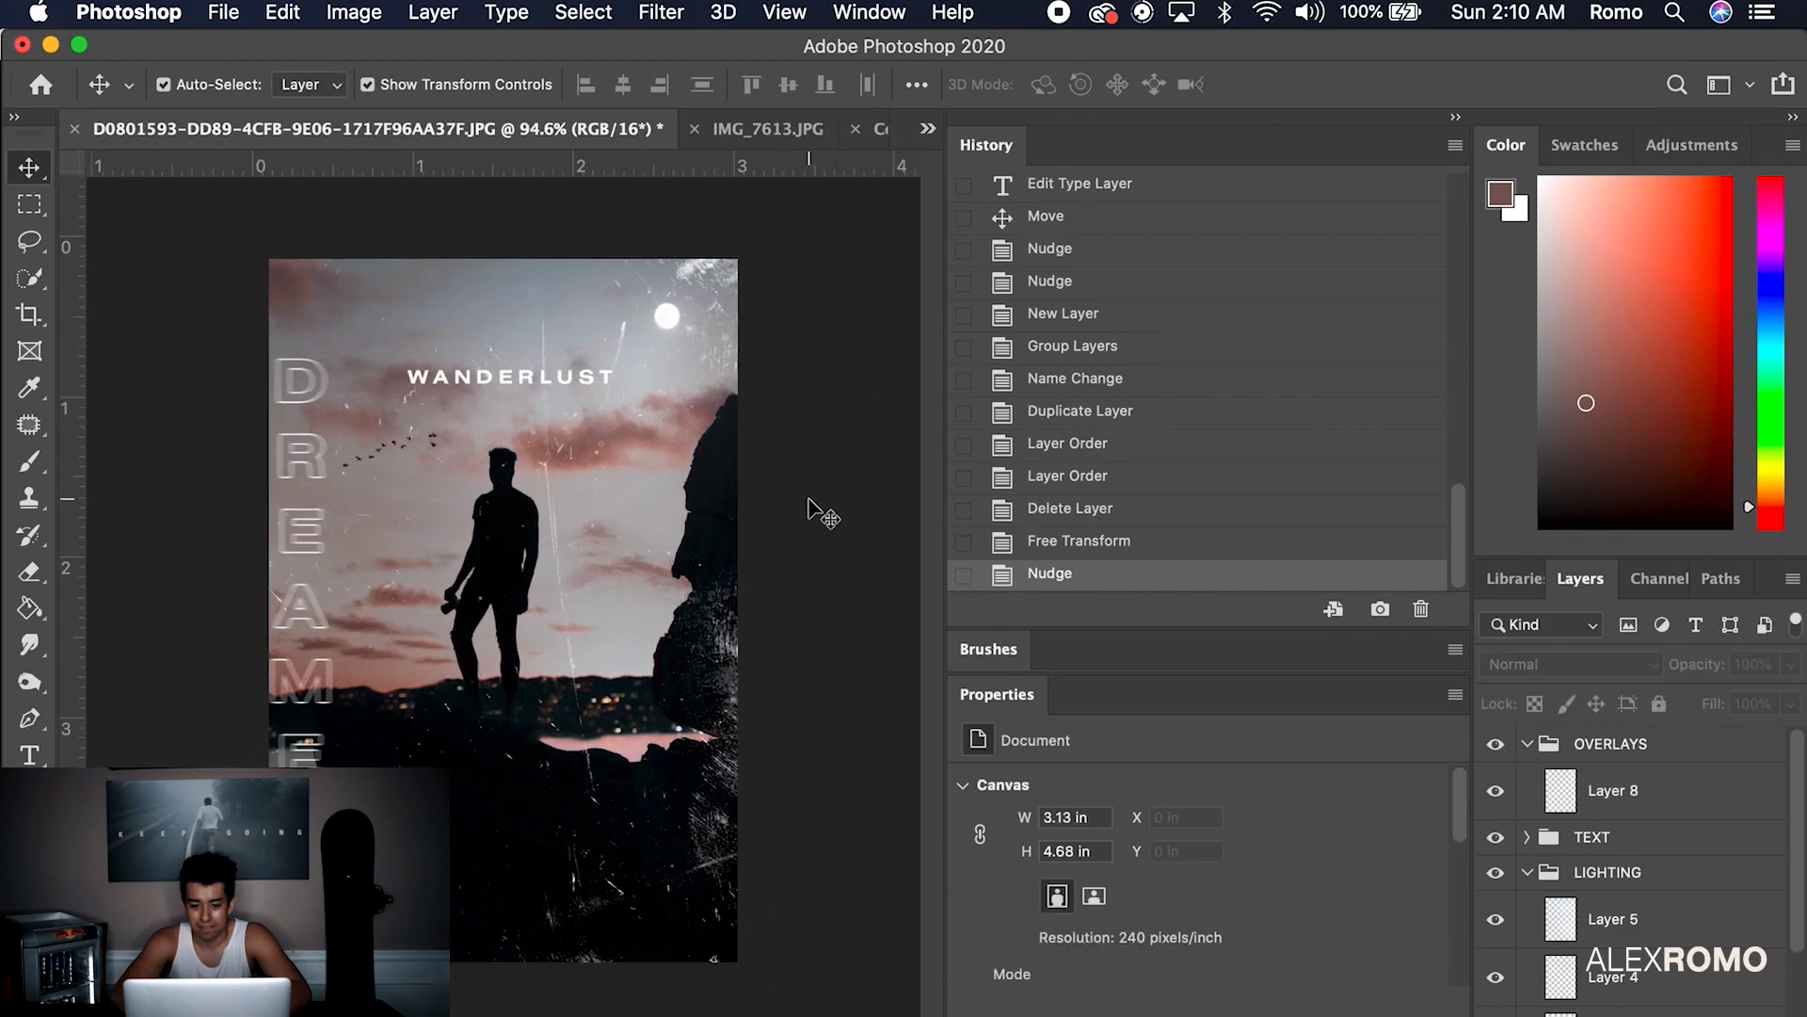
{"action": "left_click", "coordinate": [1593, 779]}
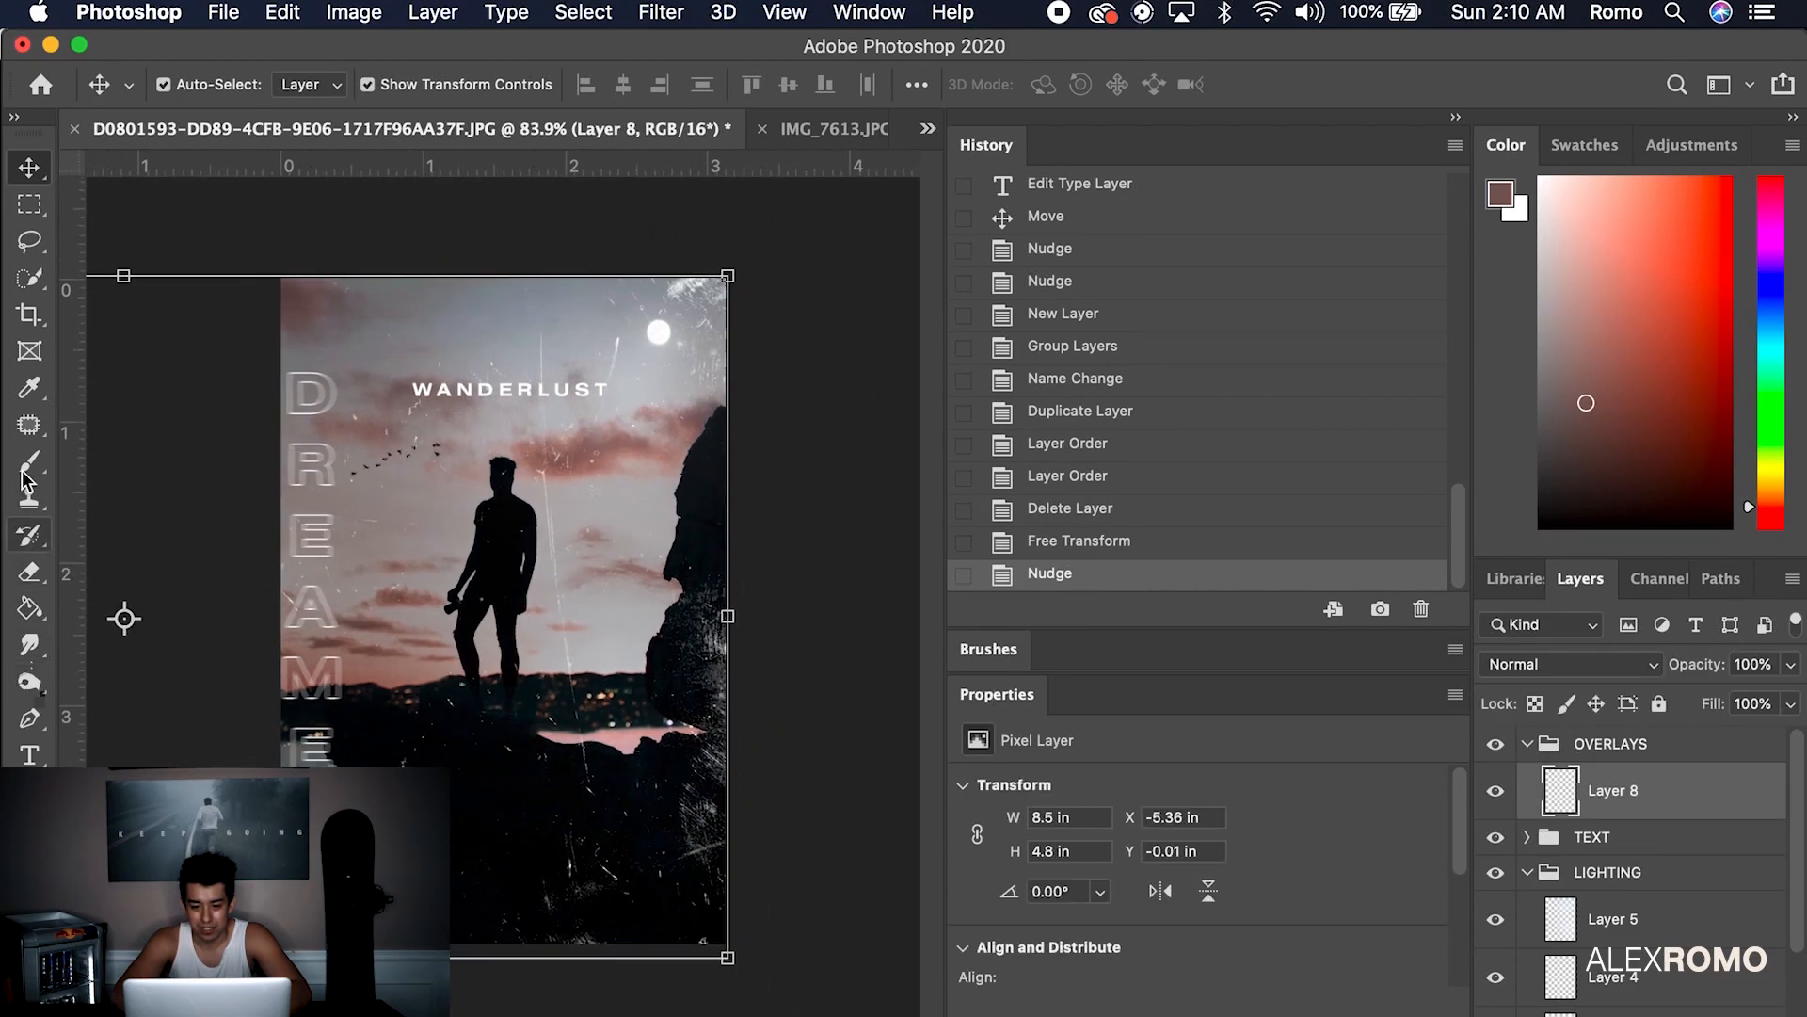
{"action": "left_click", "coordinate": [32, 573]}
{"action": "scroll", "coordinate": [468, 497], "scroll_direction": "up", "scroll_amount": 2}
{"action": "scroll", "coordinate": [504, 432], "scroll_direction": "up", "scroll_amount": 3}
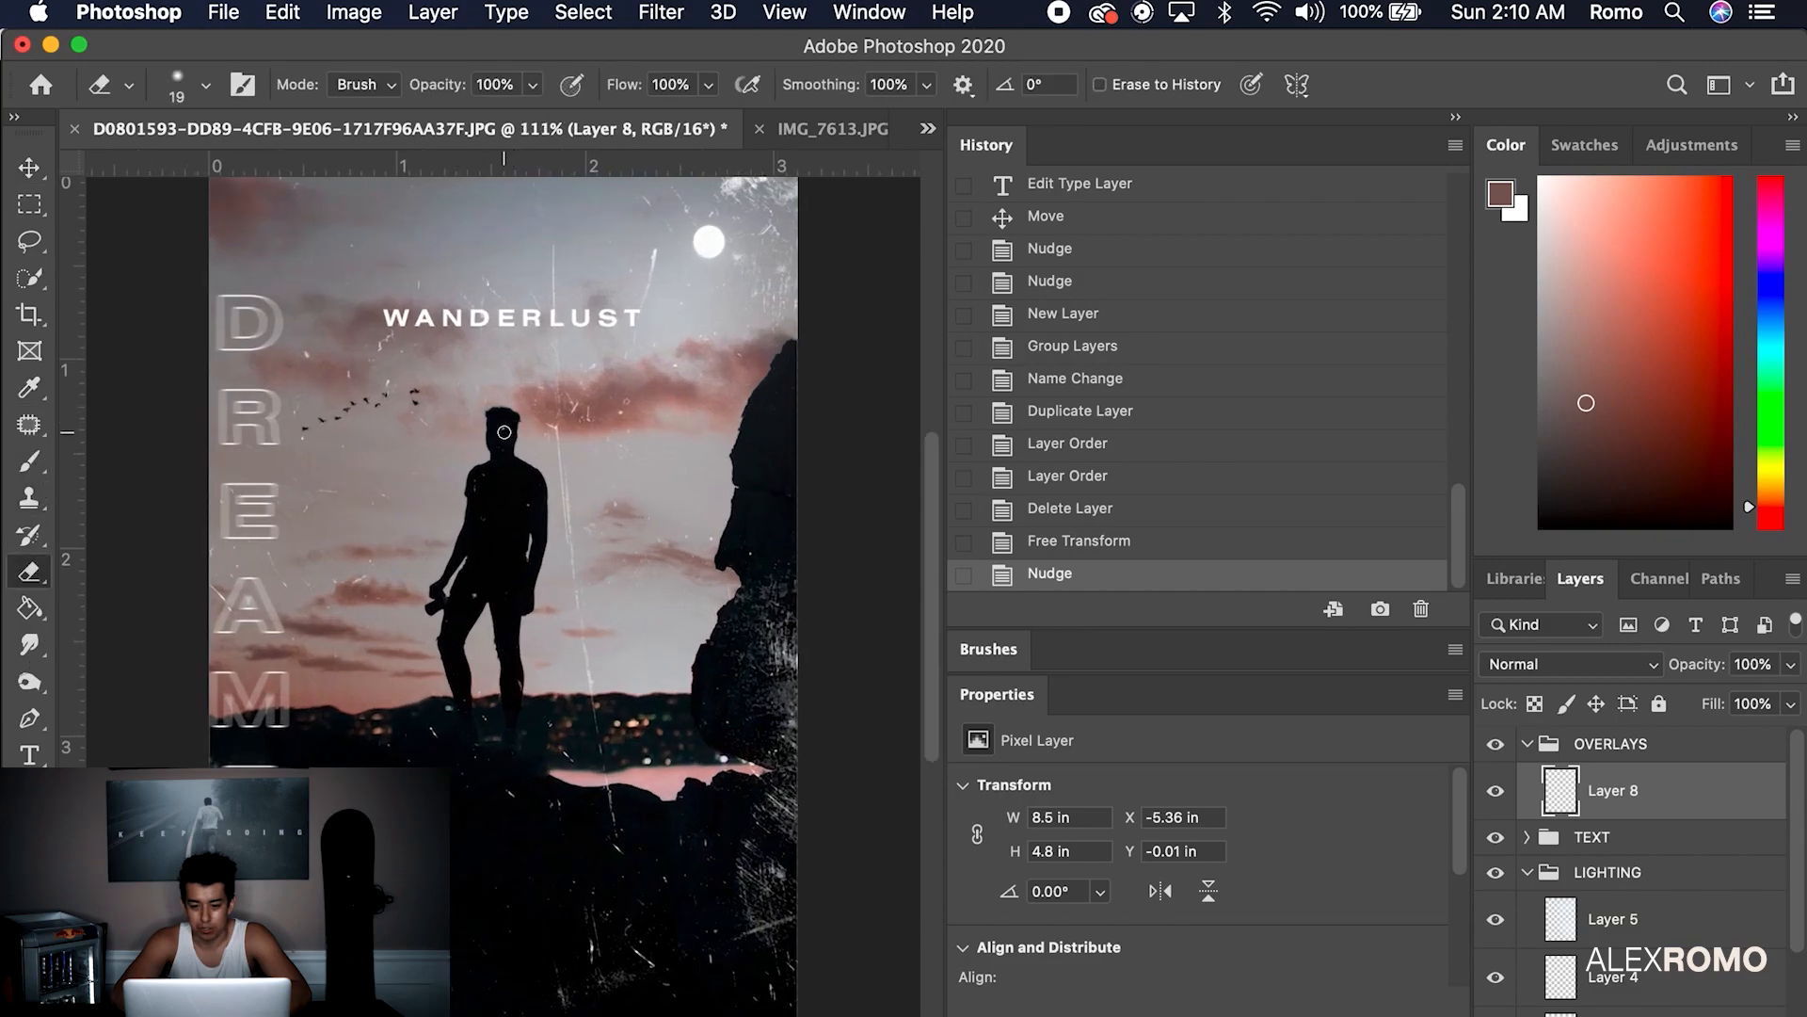
{"action": "left_click_drag", "start_coordinate": [503, 424], "coordinate": [505, 429]}
{"action": "scroll", "coordinate": [506, 433], "scroll_direction": "down", "scroll_amount": 3}
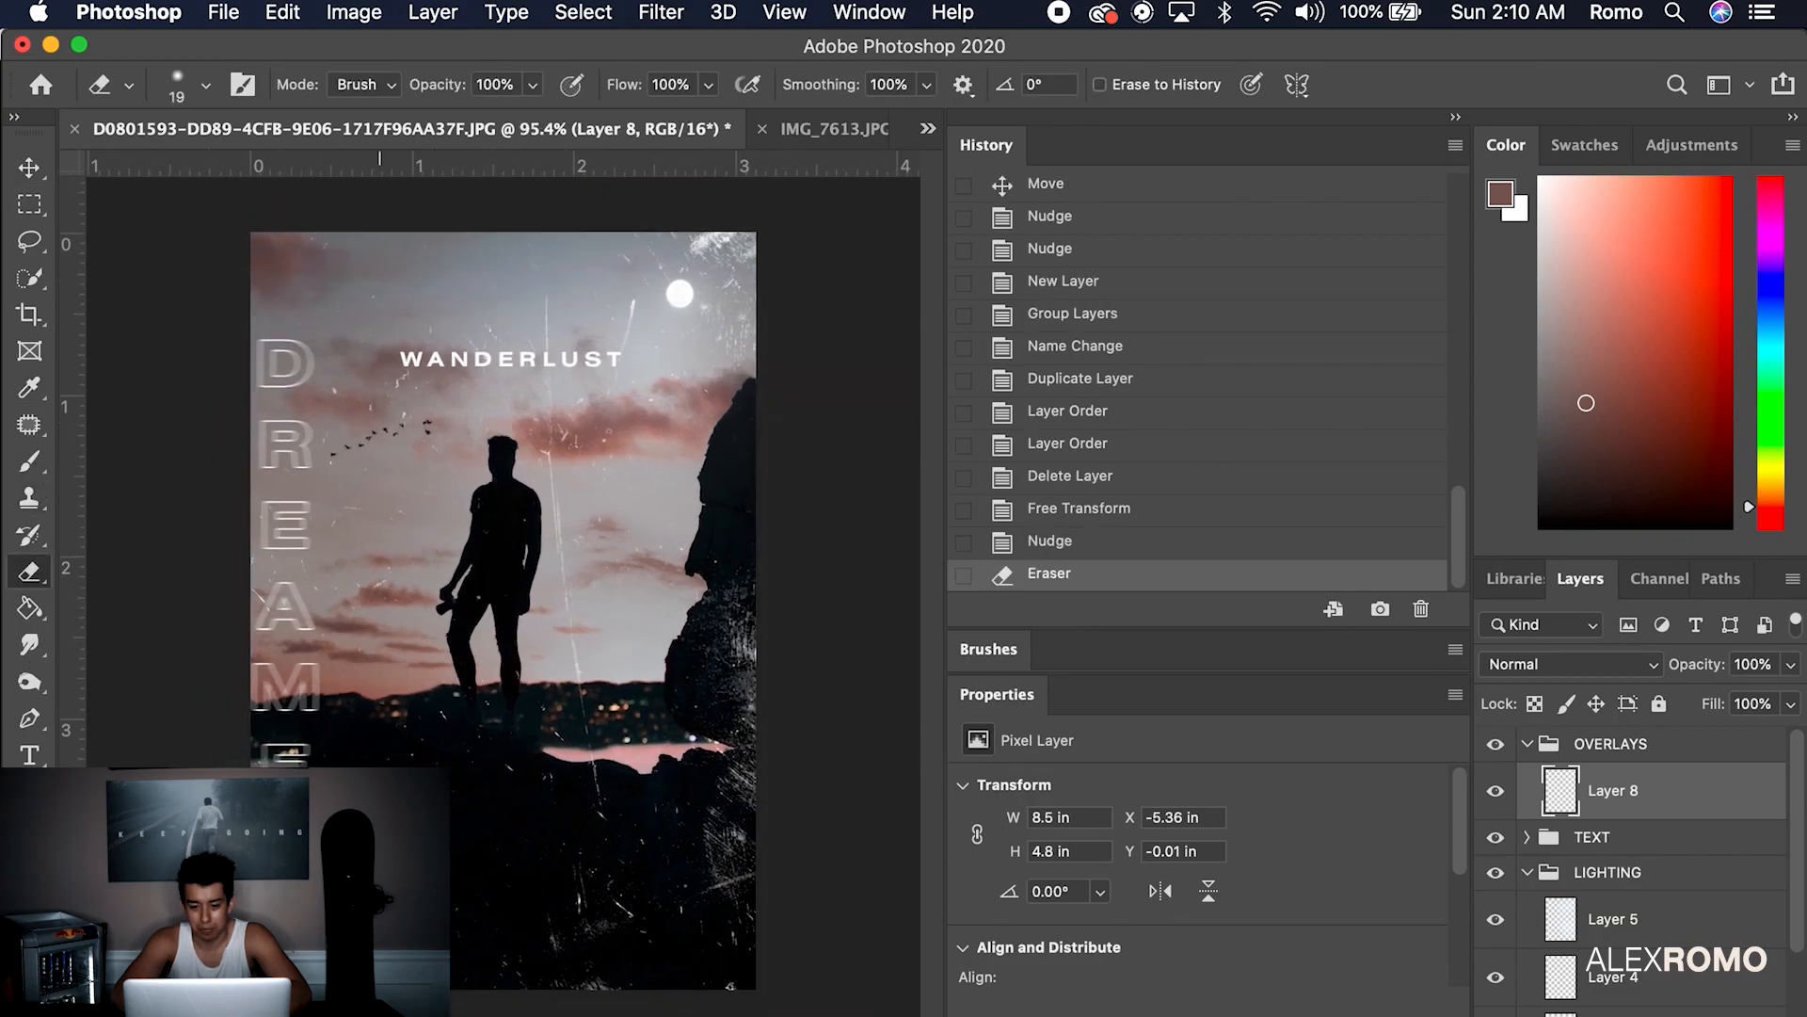
{"action": "left_click", "coordinate": [367, 809]}
{"action": "left_click", "coordinate": [367, 809]}
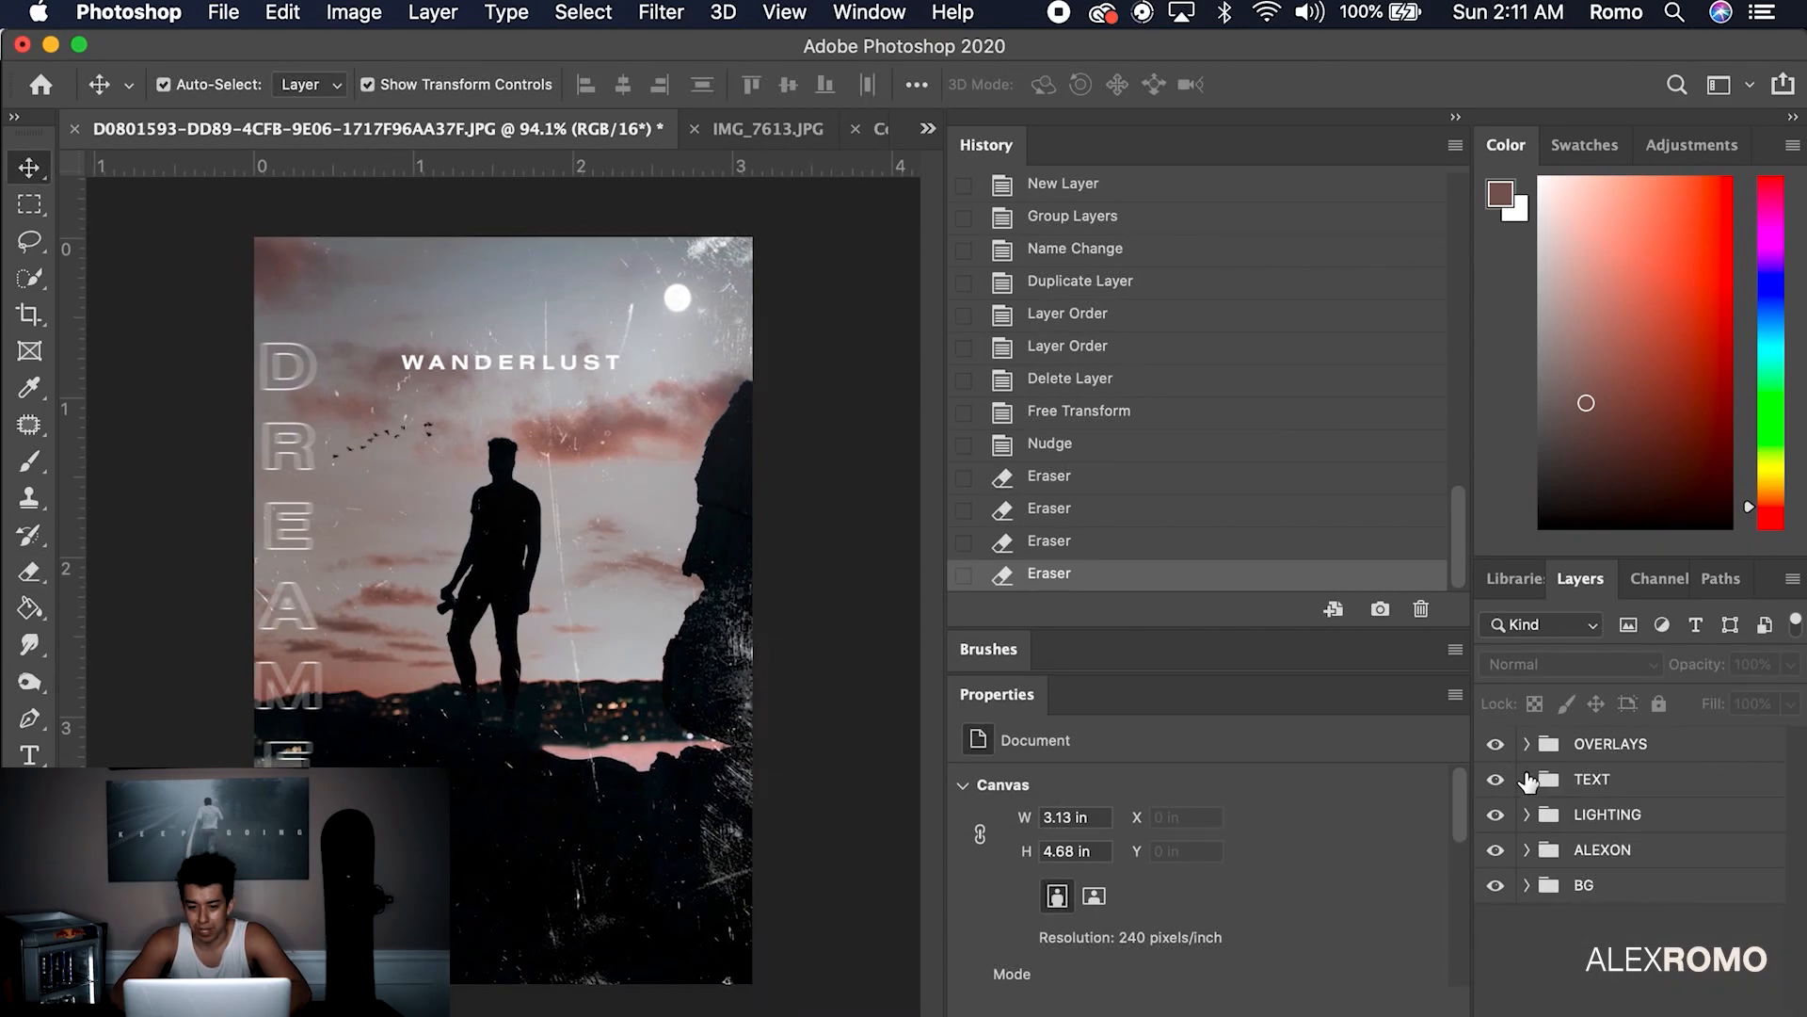
{"action": "left_click", "coordinate": [1527, 777]}
{"action": "left_click", "coordinate": [1643, 964]}
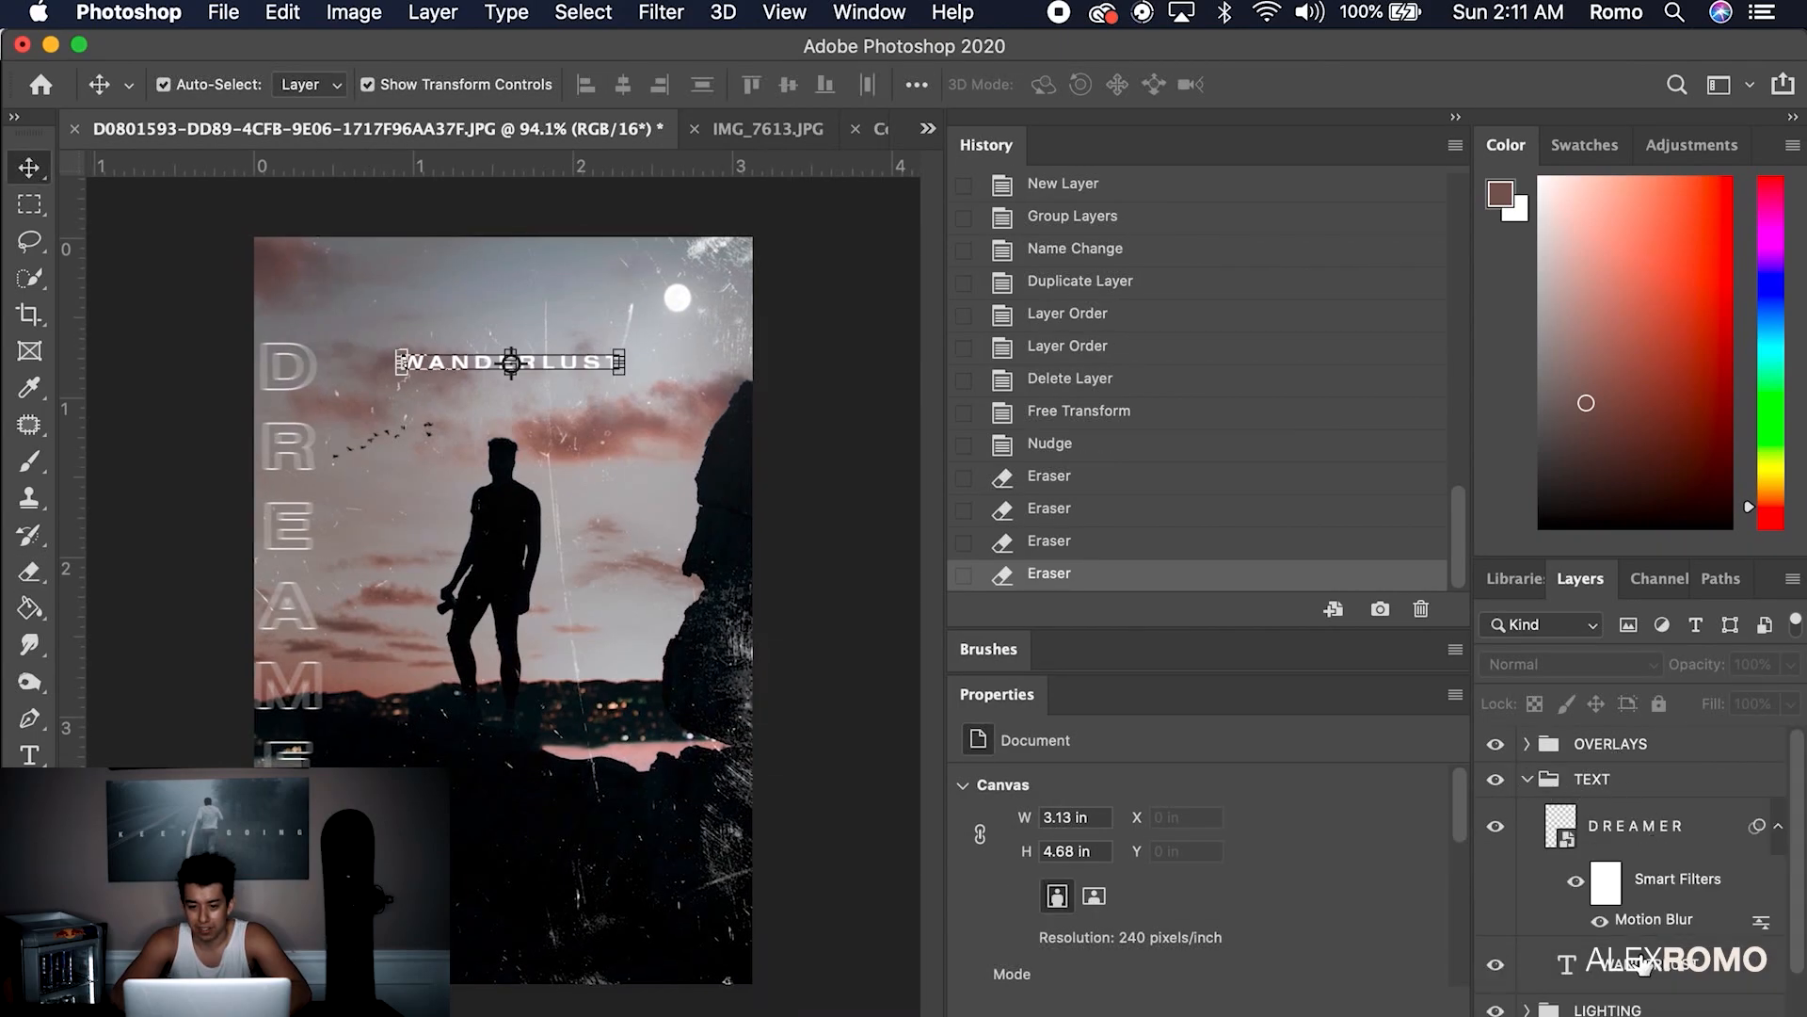
Give the WANDERLUST title an outer glow at 66% opacity
{"action": "left_click", "coordinate": [952, 13]}
{"action": "type", "text": "glow"}
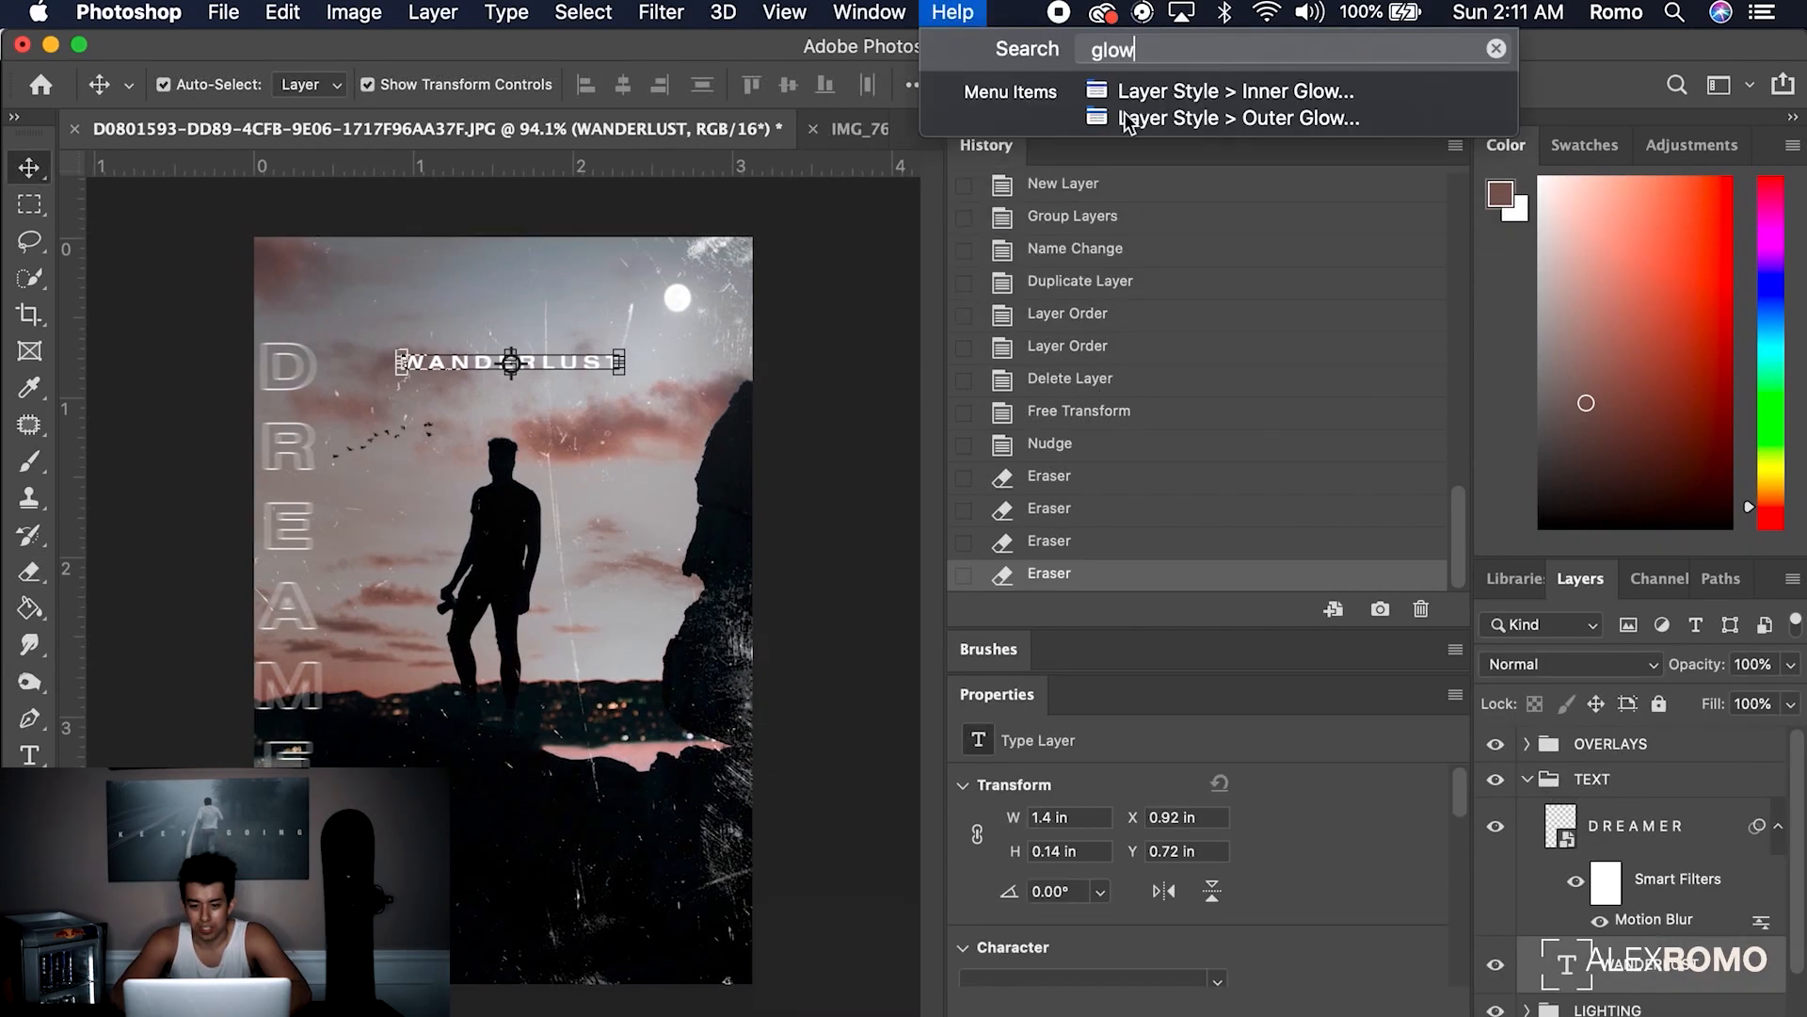
{"action": "left_click", "coordinate": [603, 268]}
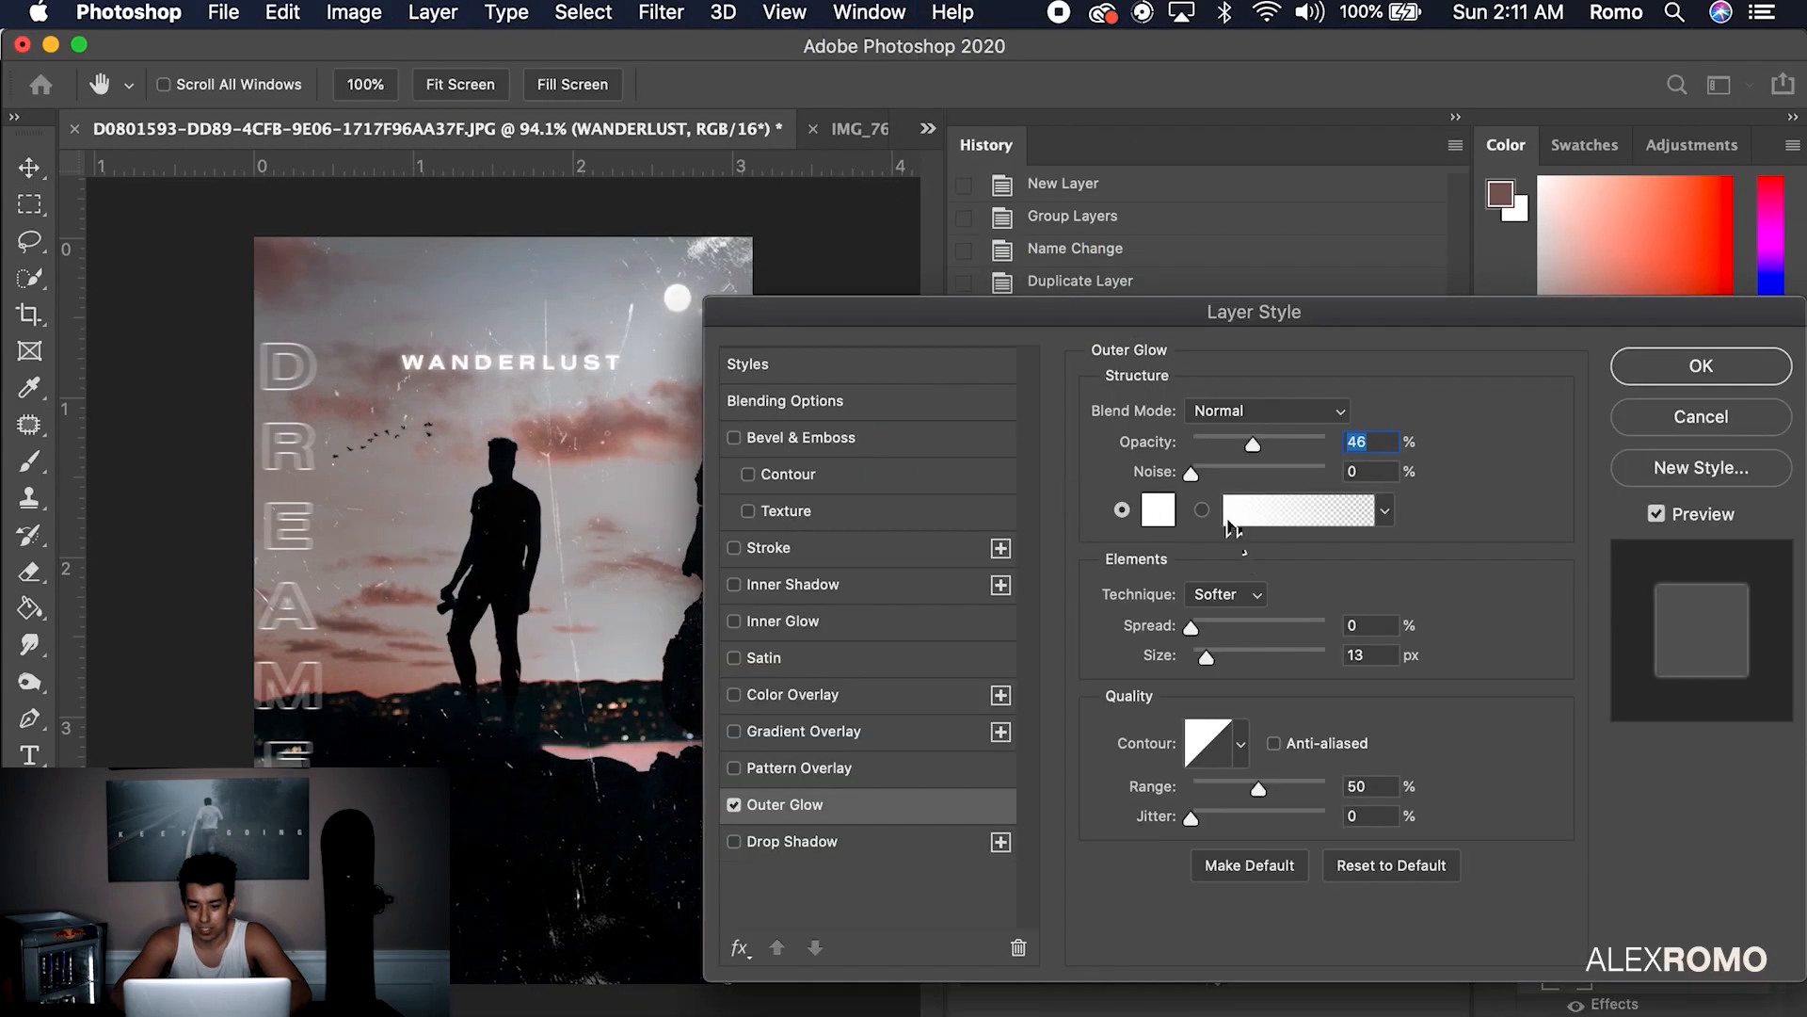
{"action": "left_click", "coordinate": [1279, 441]}
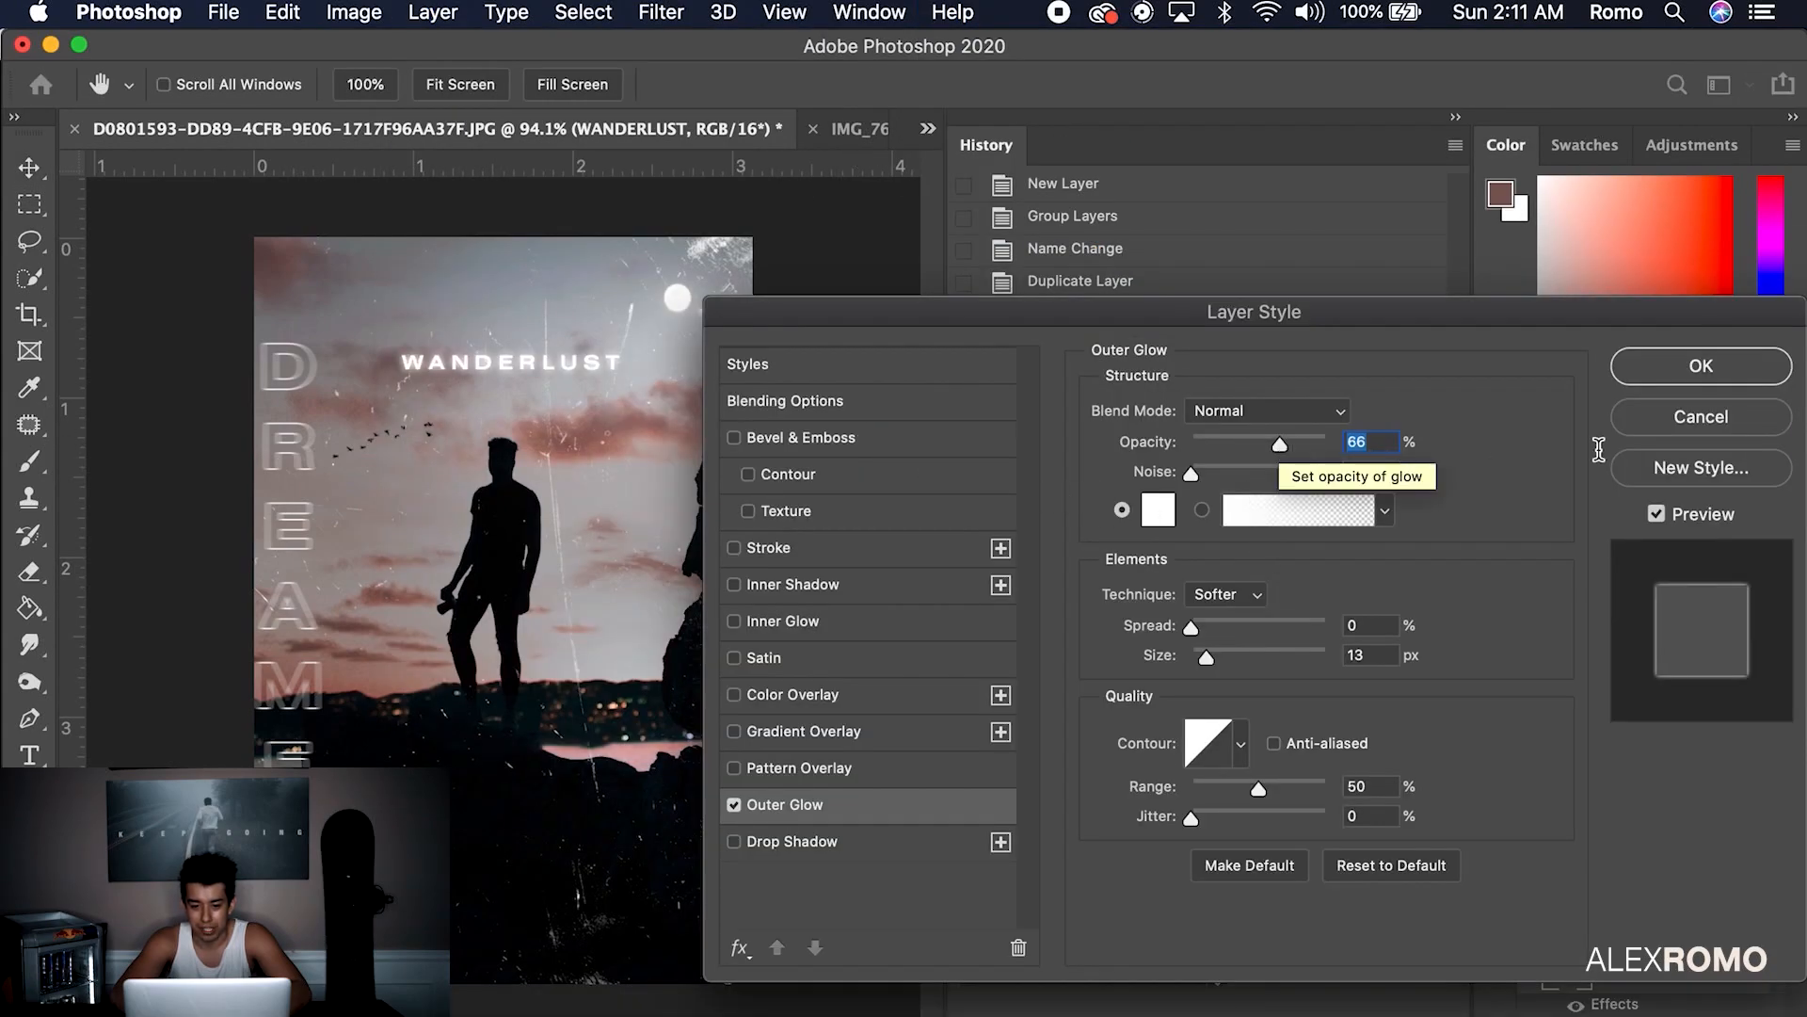
{"action": "left_click", "coordinate": [1657, 372]}
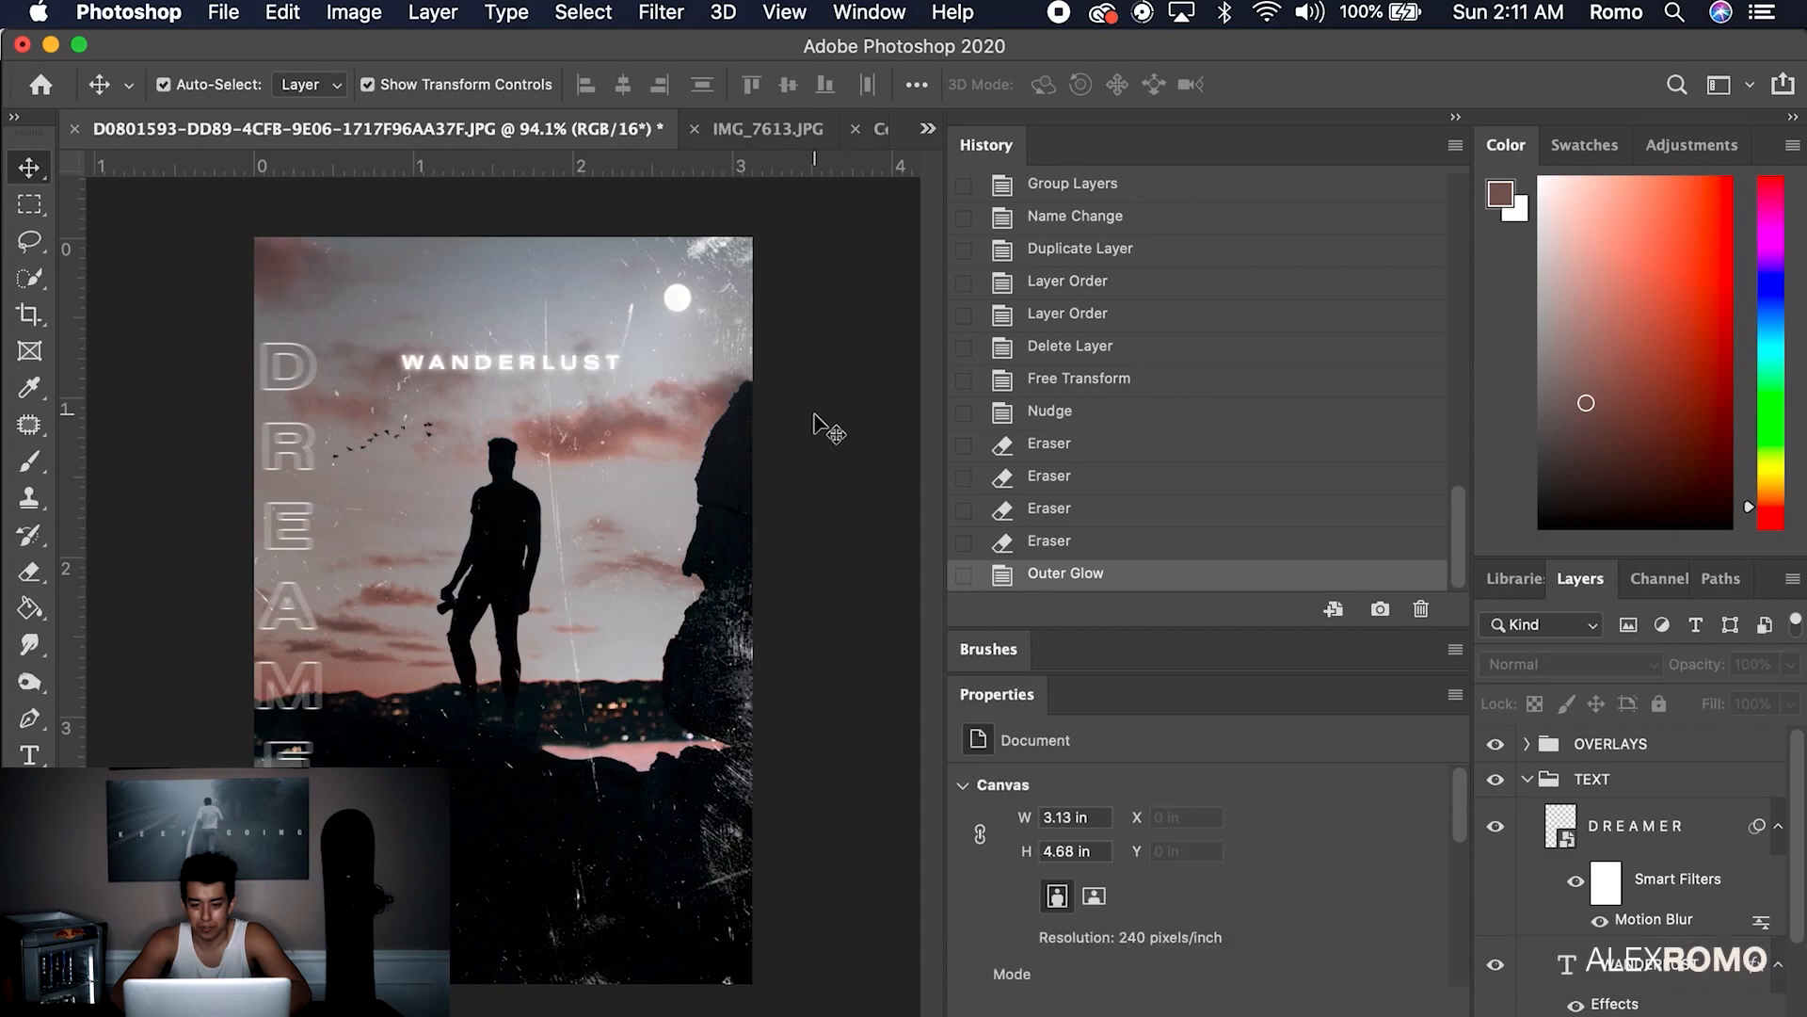
Nudge the WANDERLUST title slightly lower and deselect it
{"action": "left_click", "coordinate": [530, 364]}
{"action": "key", "text": "Down"}
{"action": "key", "text": "Down"}
{"action": "key", "text": "Down"}
{"action": "key", "text": "Down"}
{"action": "key", "text": "Down"}
{"action": "key", "text": "Down"}
{"action": "key", "text": "Down"}
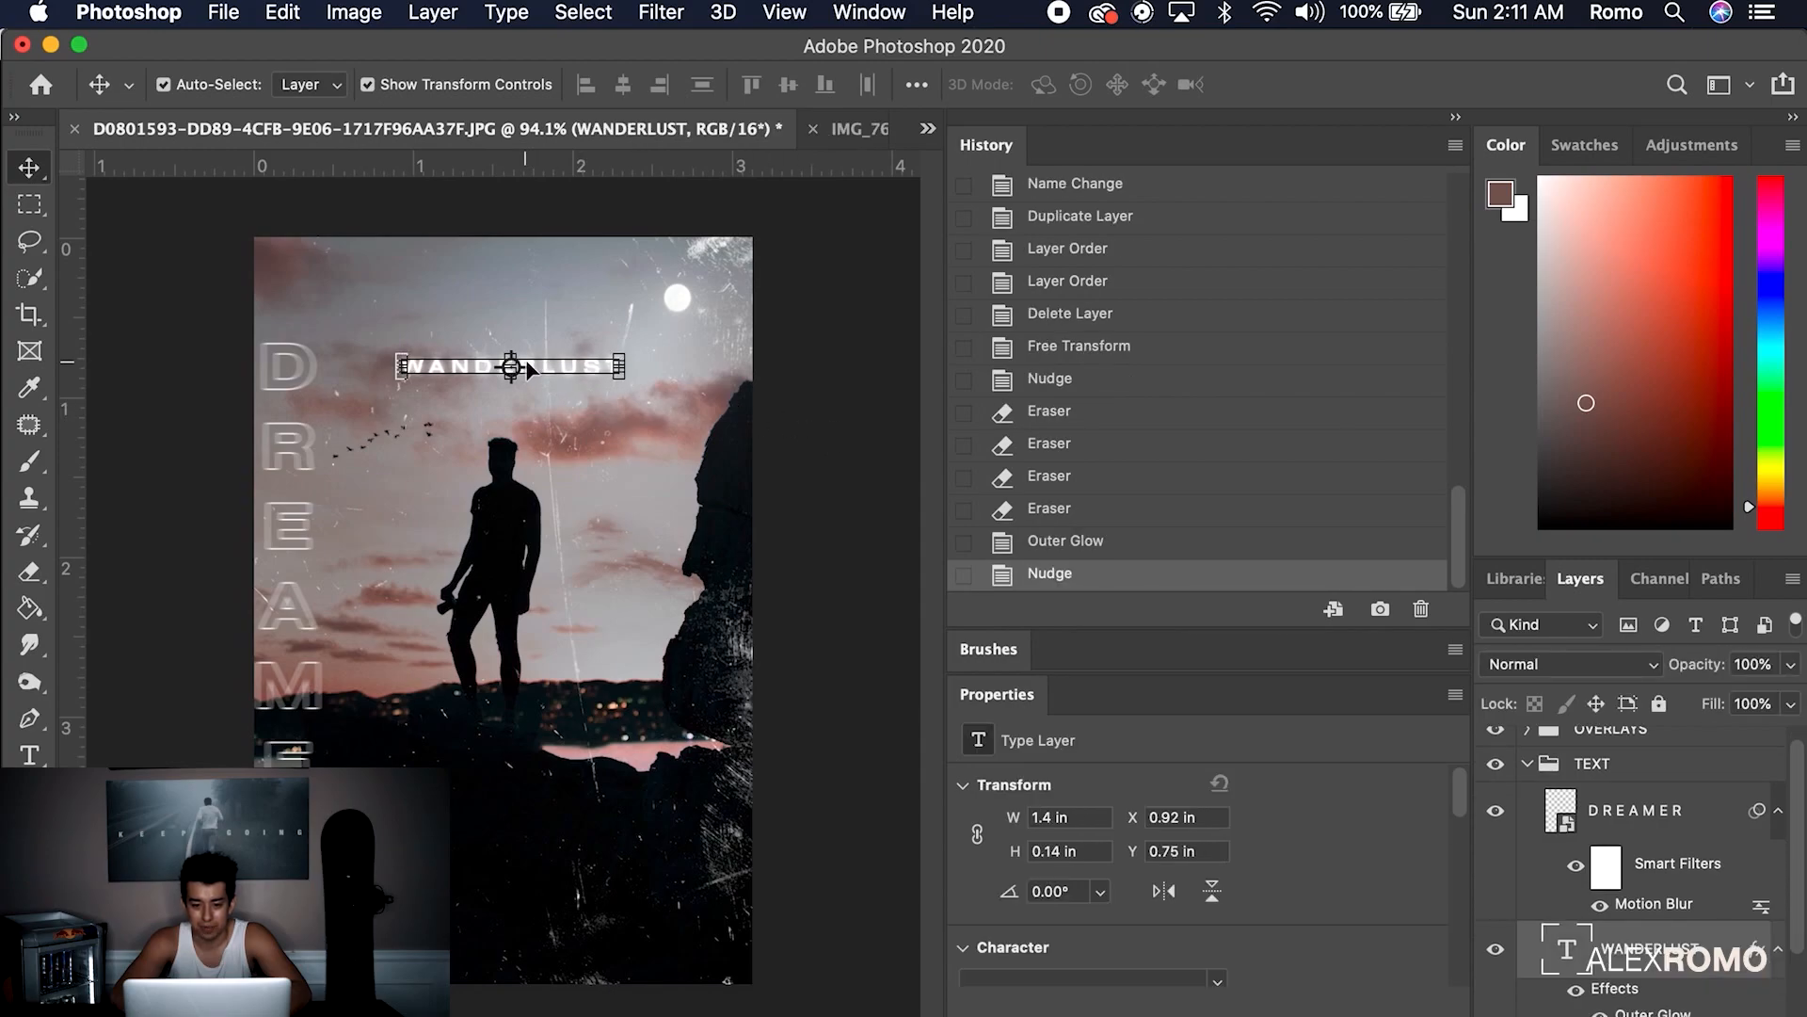
{"action": "left_click", "coordinate": [840, 363]}
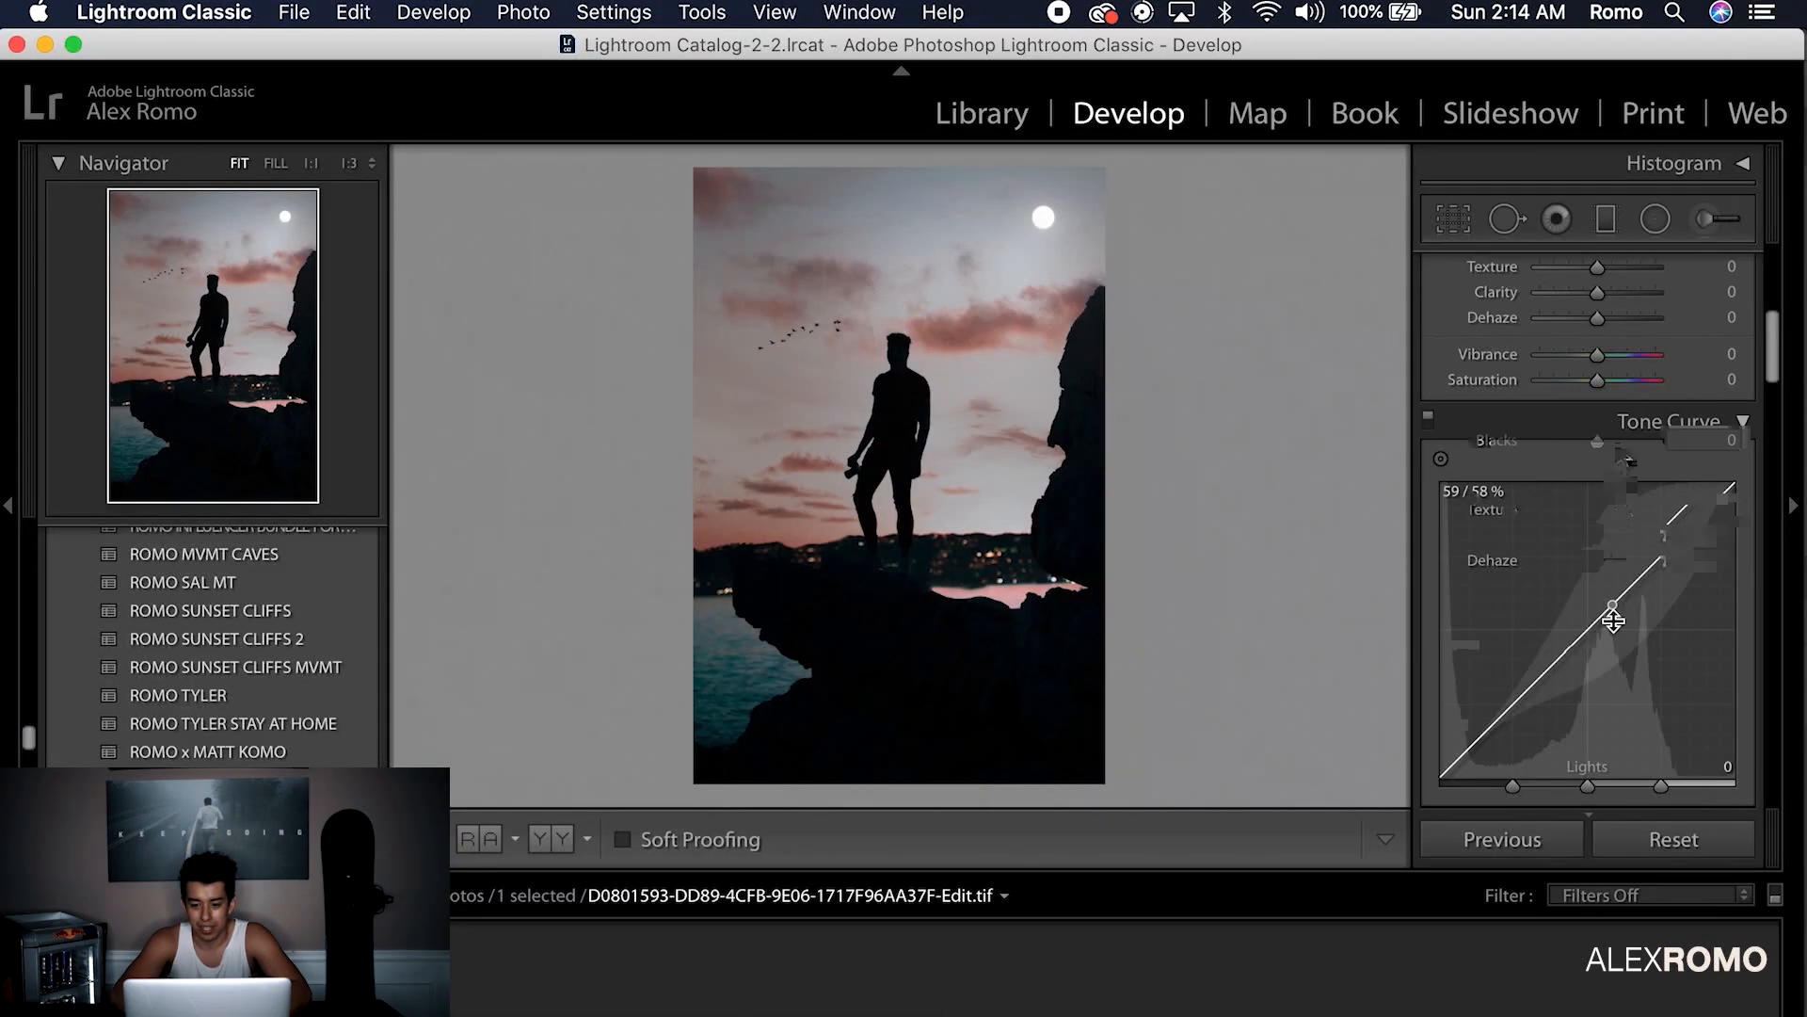
Raise contrast to +21 and darken the tone sliders, discarding a trial dehaze change
{"action": "scroll", "coordinate": [1601, 324], "scroll_direction": "up", "scroll_amount": 3}
{"action": "left_click_drag", "start_coordinate": [1600, 325], "coordinate": [1593, 440]}
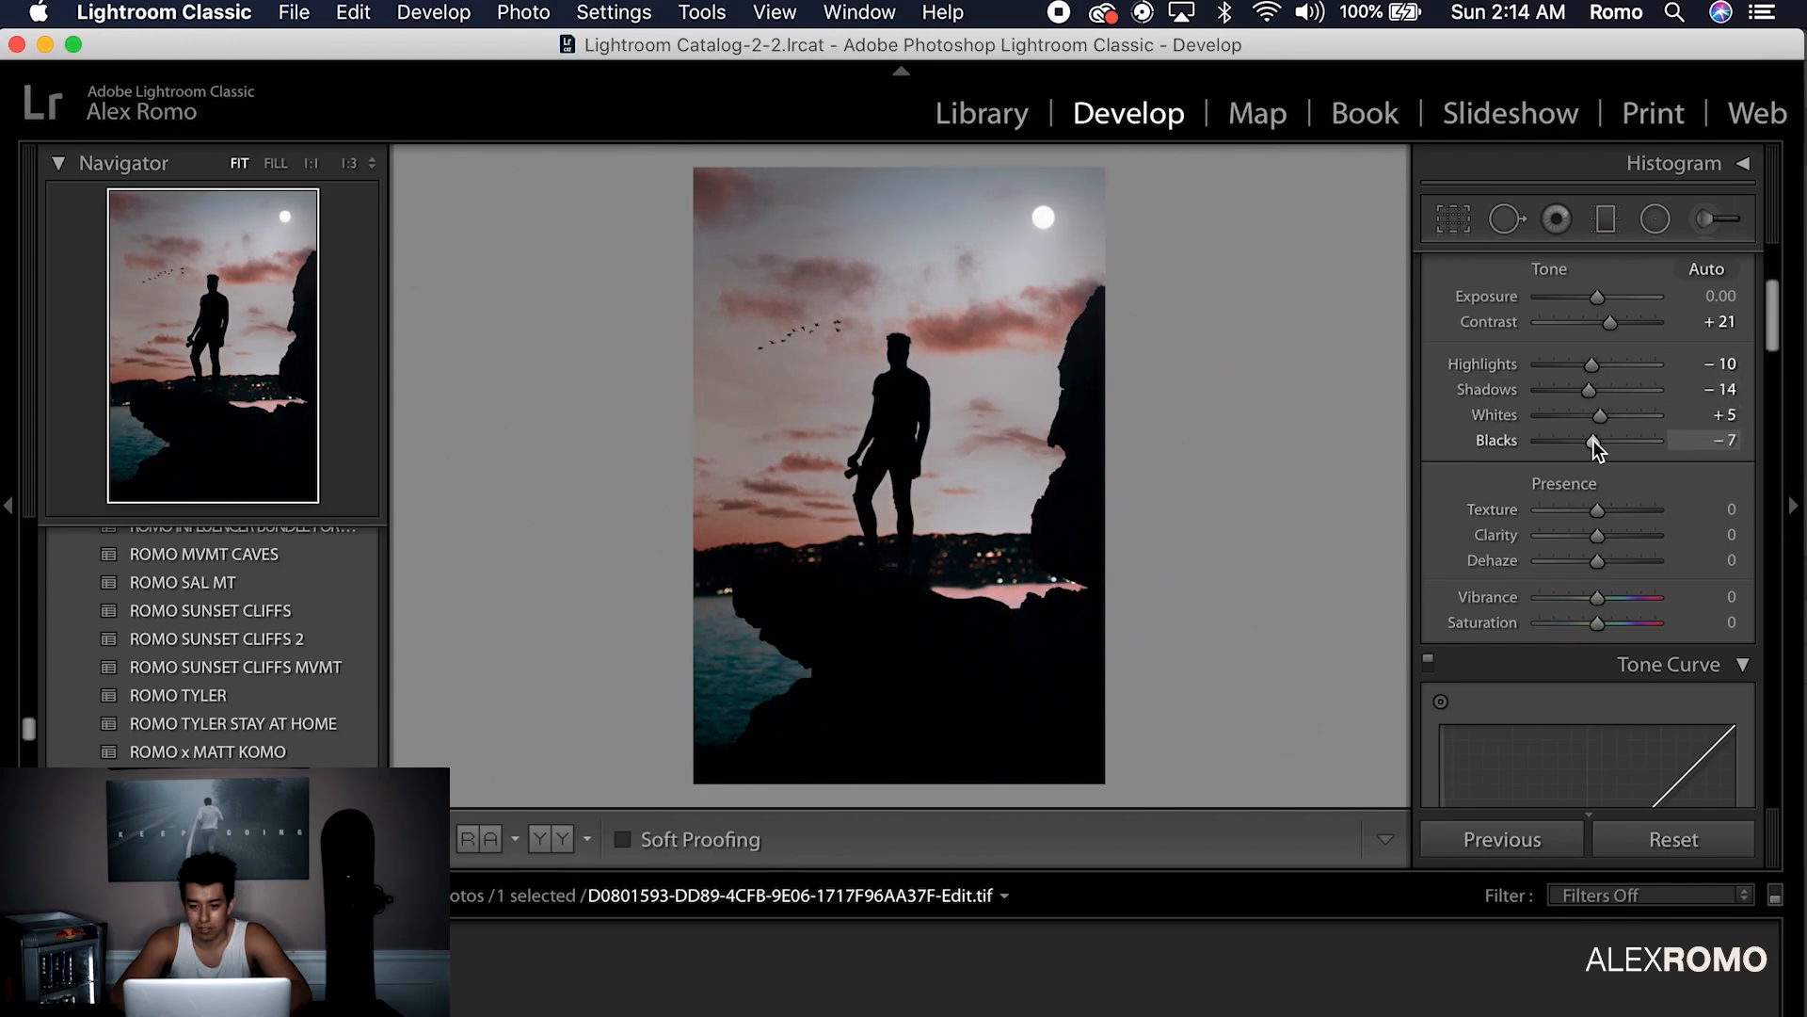
{"action": "scroll", "coordinate": [1593, 439], "scroll_direction": "down", "scroll_amount": 3}
{"action": "left_click_drag", "start_coordinate": [1597, 506], "coordinate": [1591, 506]}
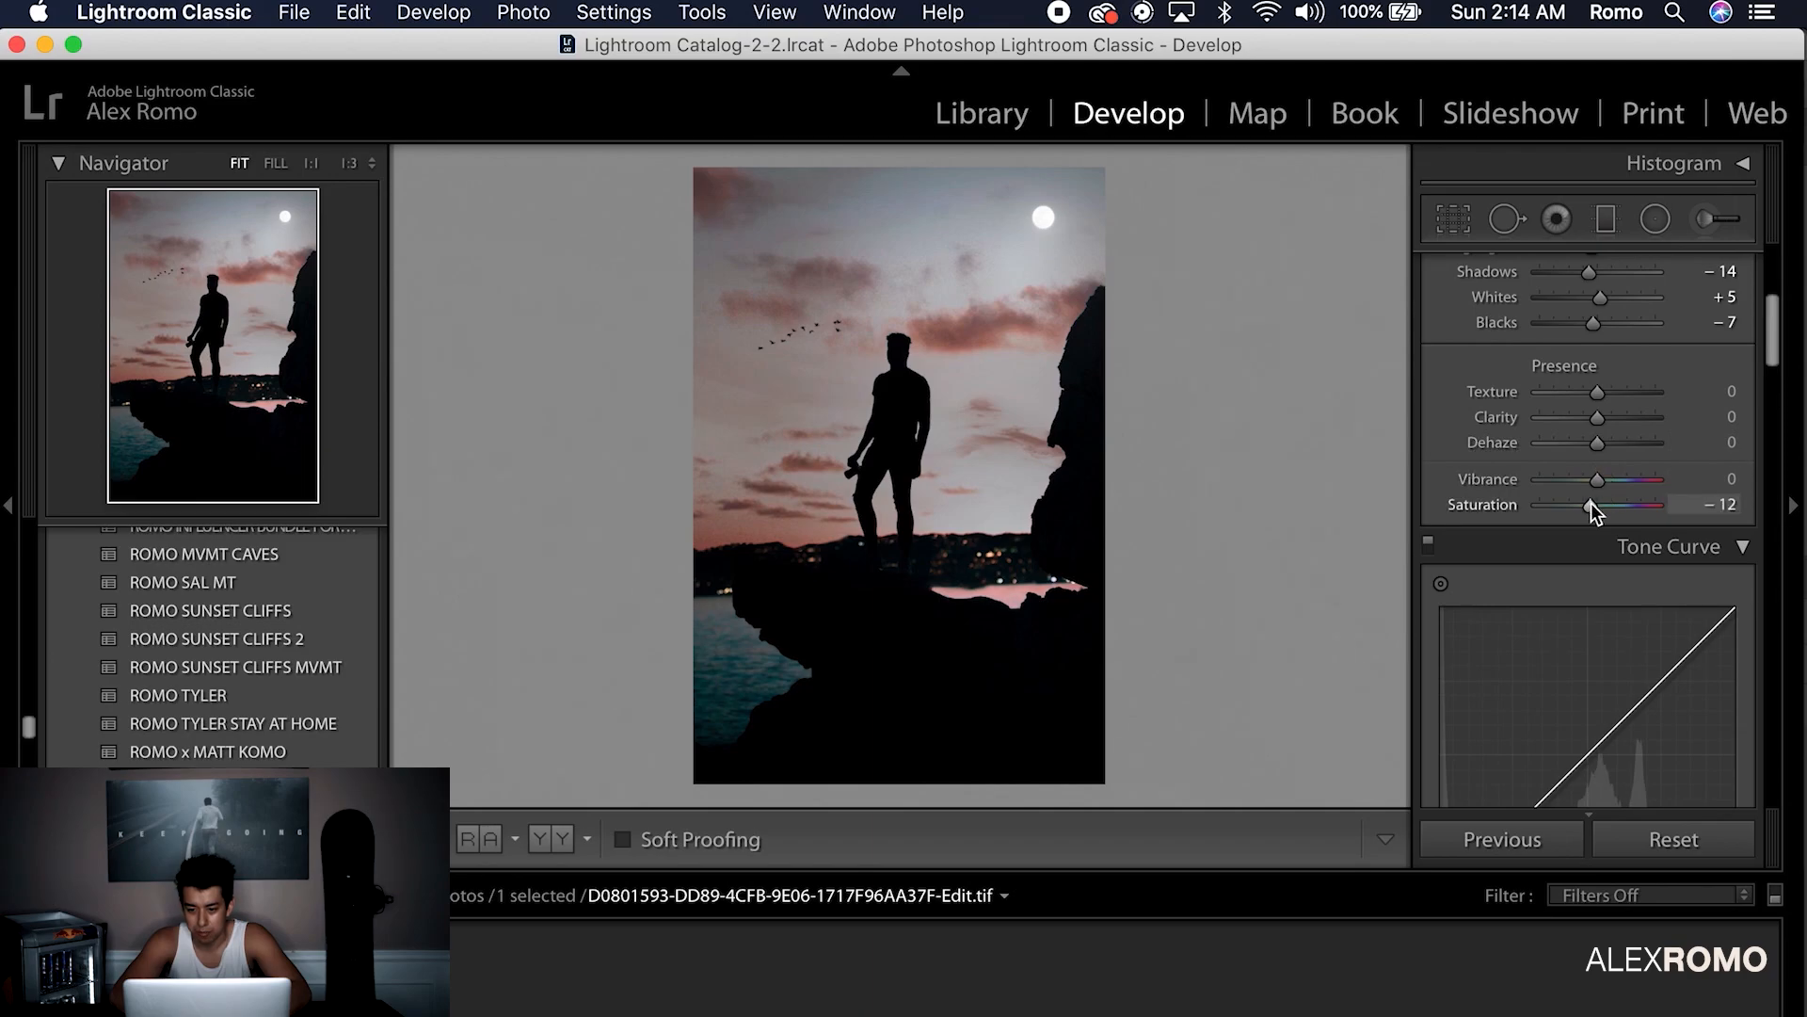
{"action": "scroll", "coordinate": [1591, 503], "scroll_direction": "down", "scroll_amount": 5}
{"action": "left_click_drag", "start_coordinate": [1618, 772], "coordinate": [1606, 767]}
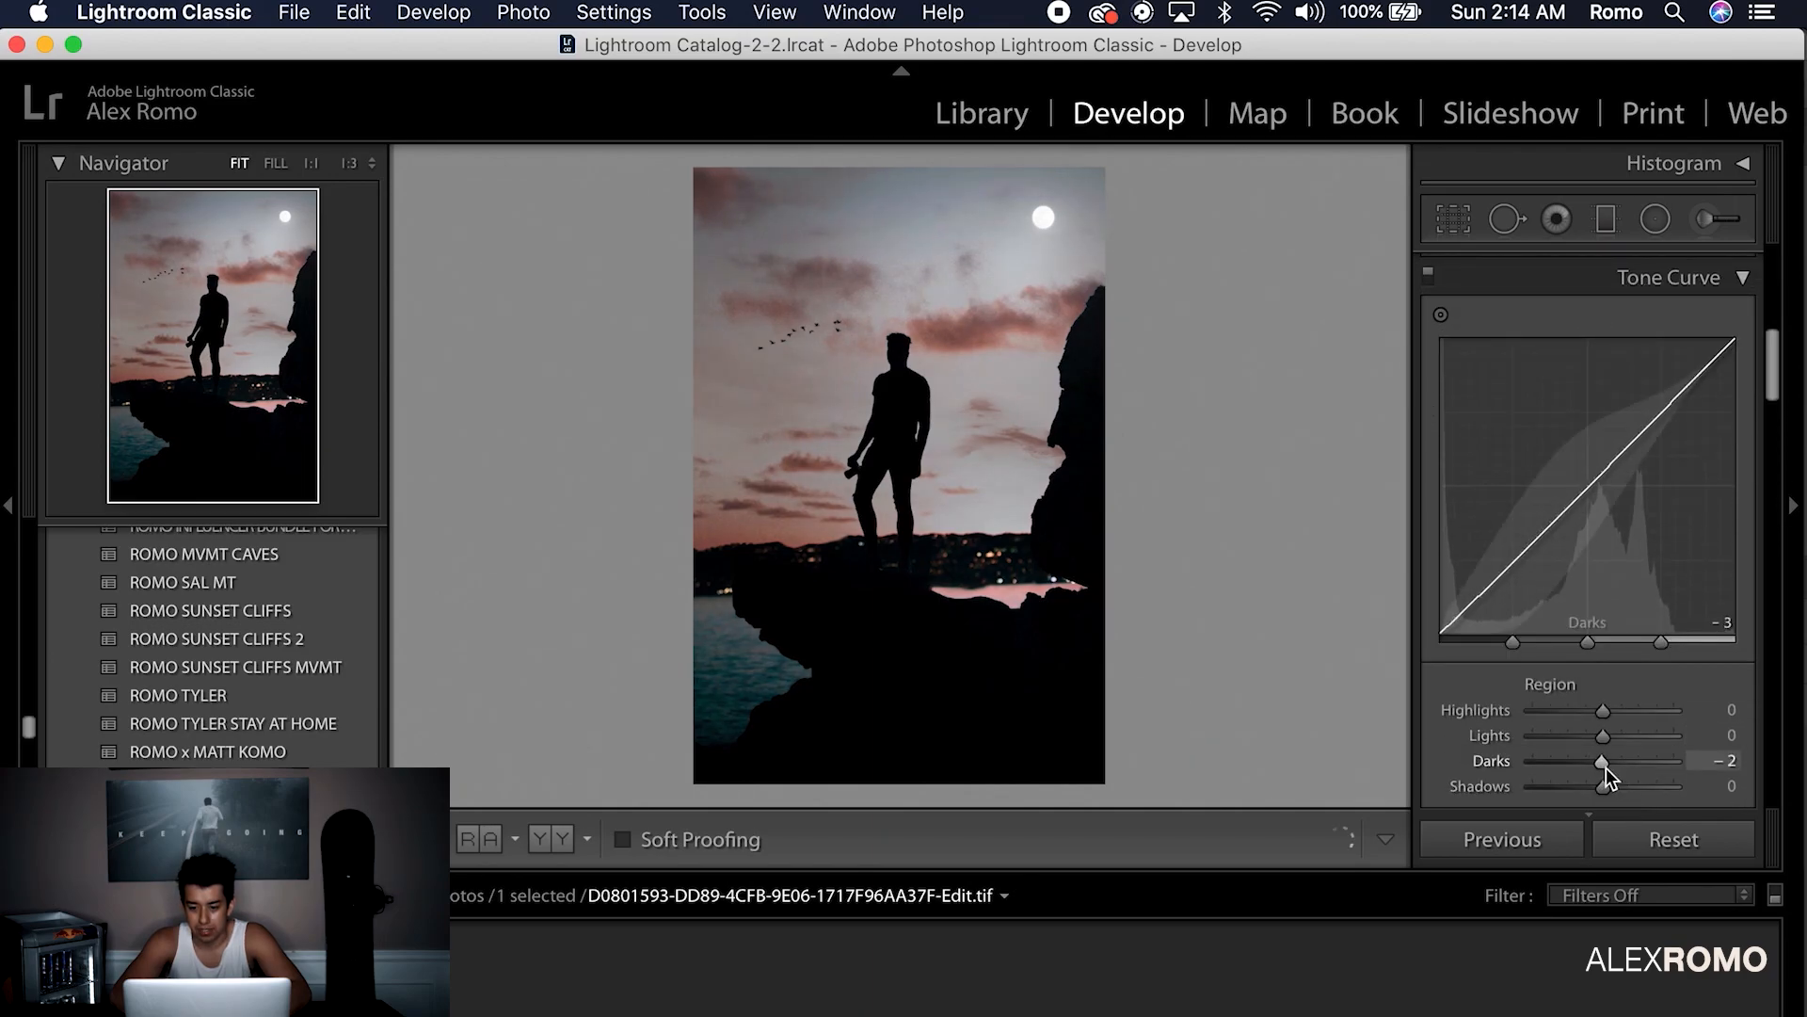
{"action": "scroll", "coordinate": [1606, 767], "scroll_direction": "down", "scroll_amount": 2}
{"action": "left_click_drag", "start_coordinate": [1603, 684], "coordinate": [1613, 685]}
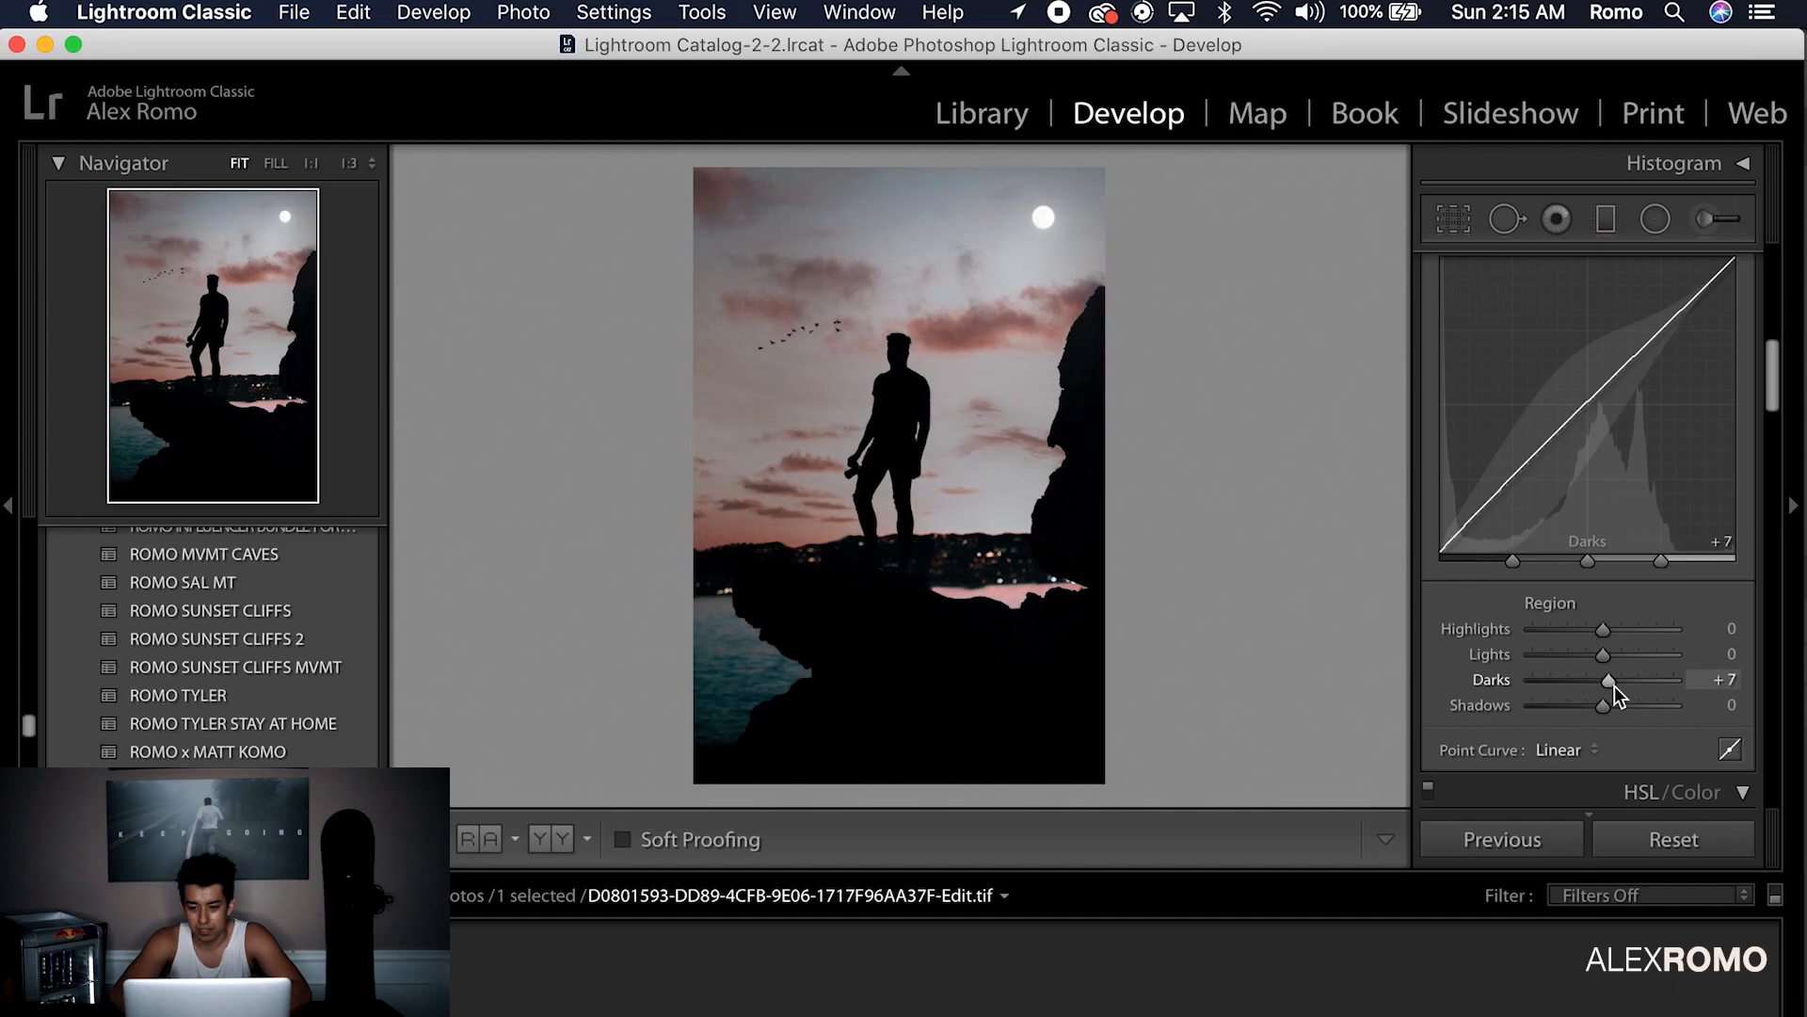
{"action": "scroll", "coordinate": [1616, 684], "scroll_direction": "up", "scroll_amount": 5}
{"action": "scroll", "coordinate": [1614, 681], "scroll_direction": "down", "scroll_amount": 3}
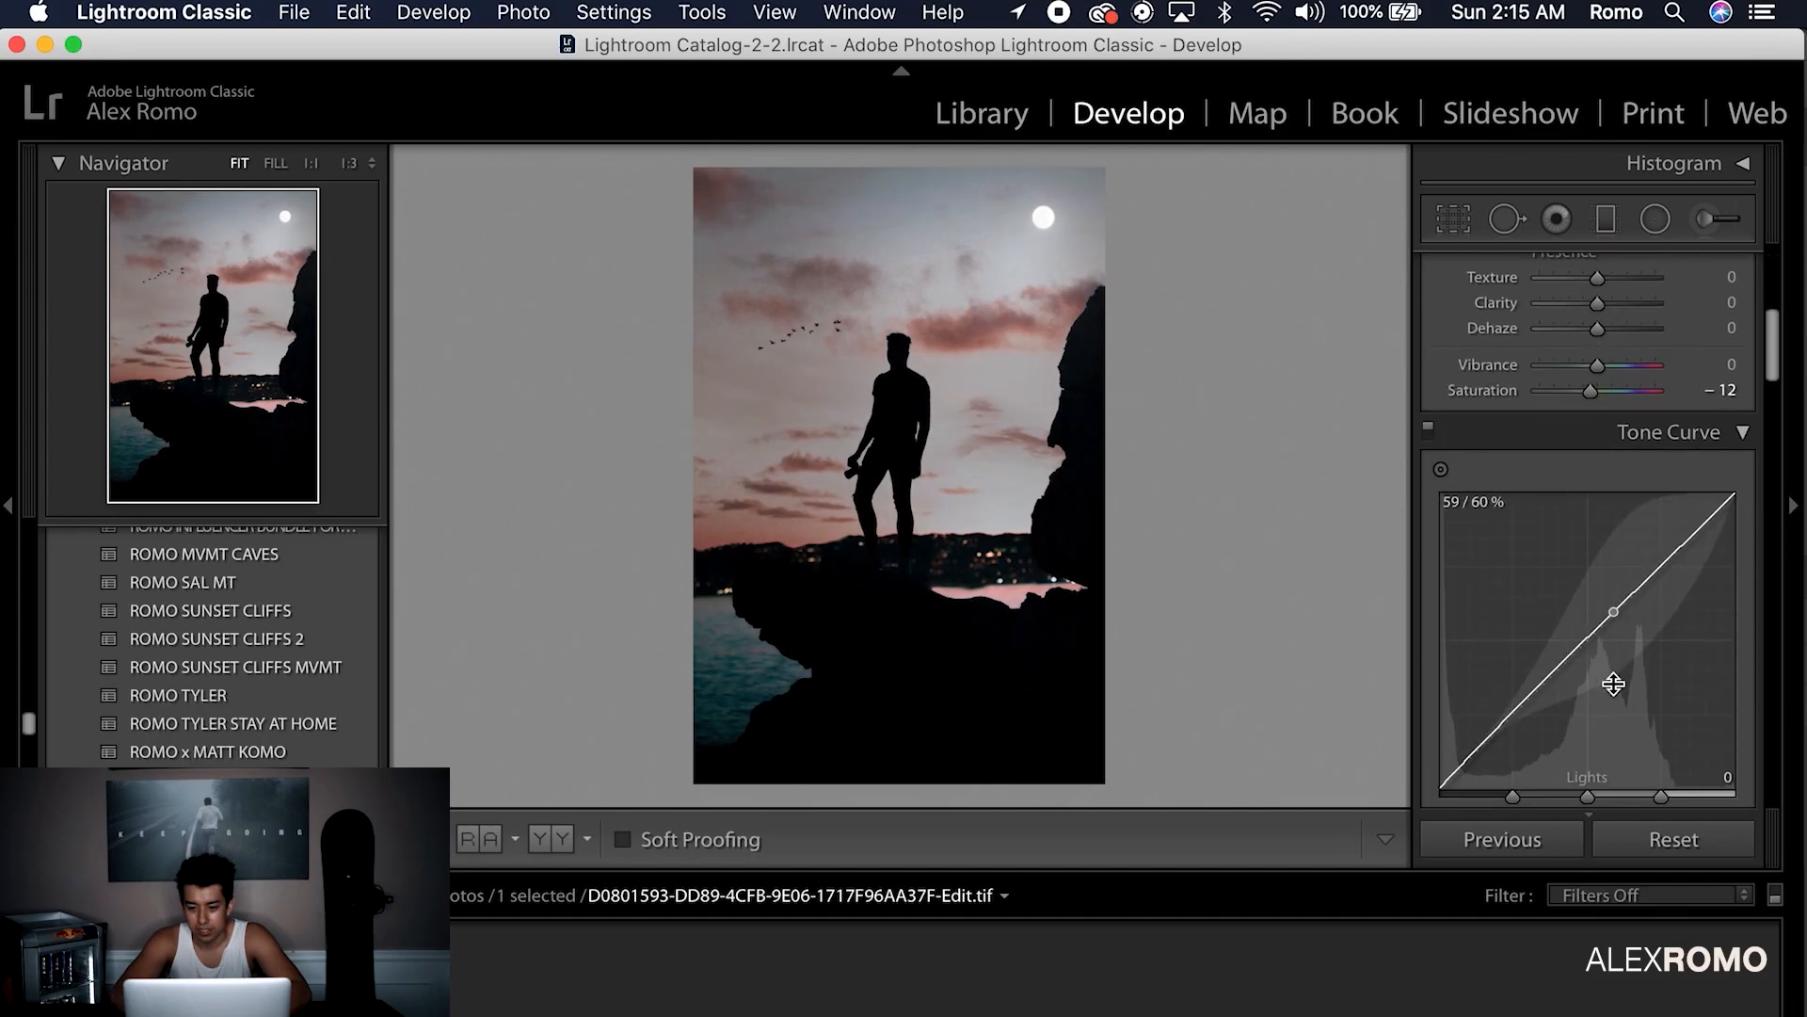
{"action": "scroll", "coordinate": [1613, 682], "scroll_direction": "up", "scroll_amount": 2}
{"action": "left_click_drag", "start_coordinate": [1602, 421], "coordinate": [1601, 421]}
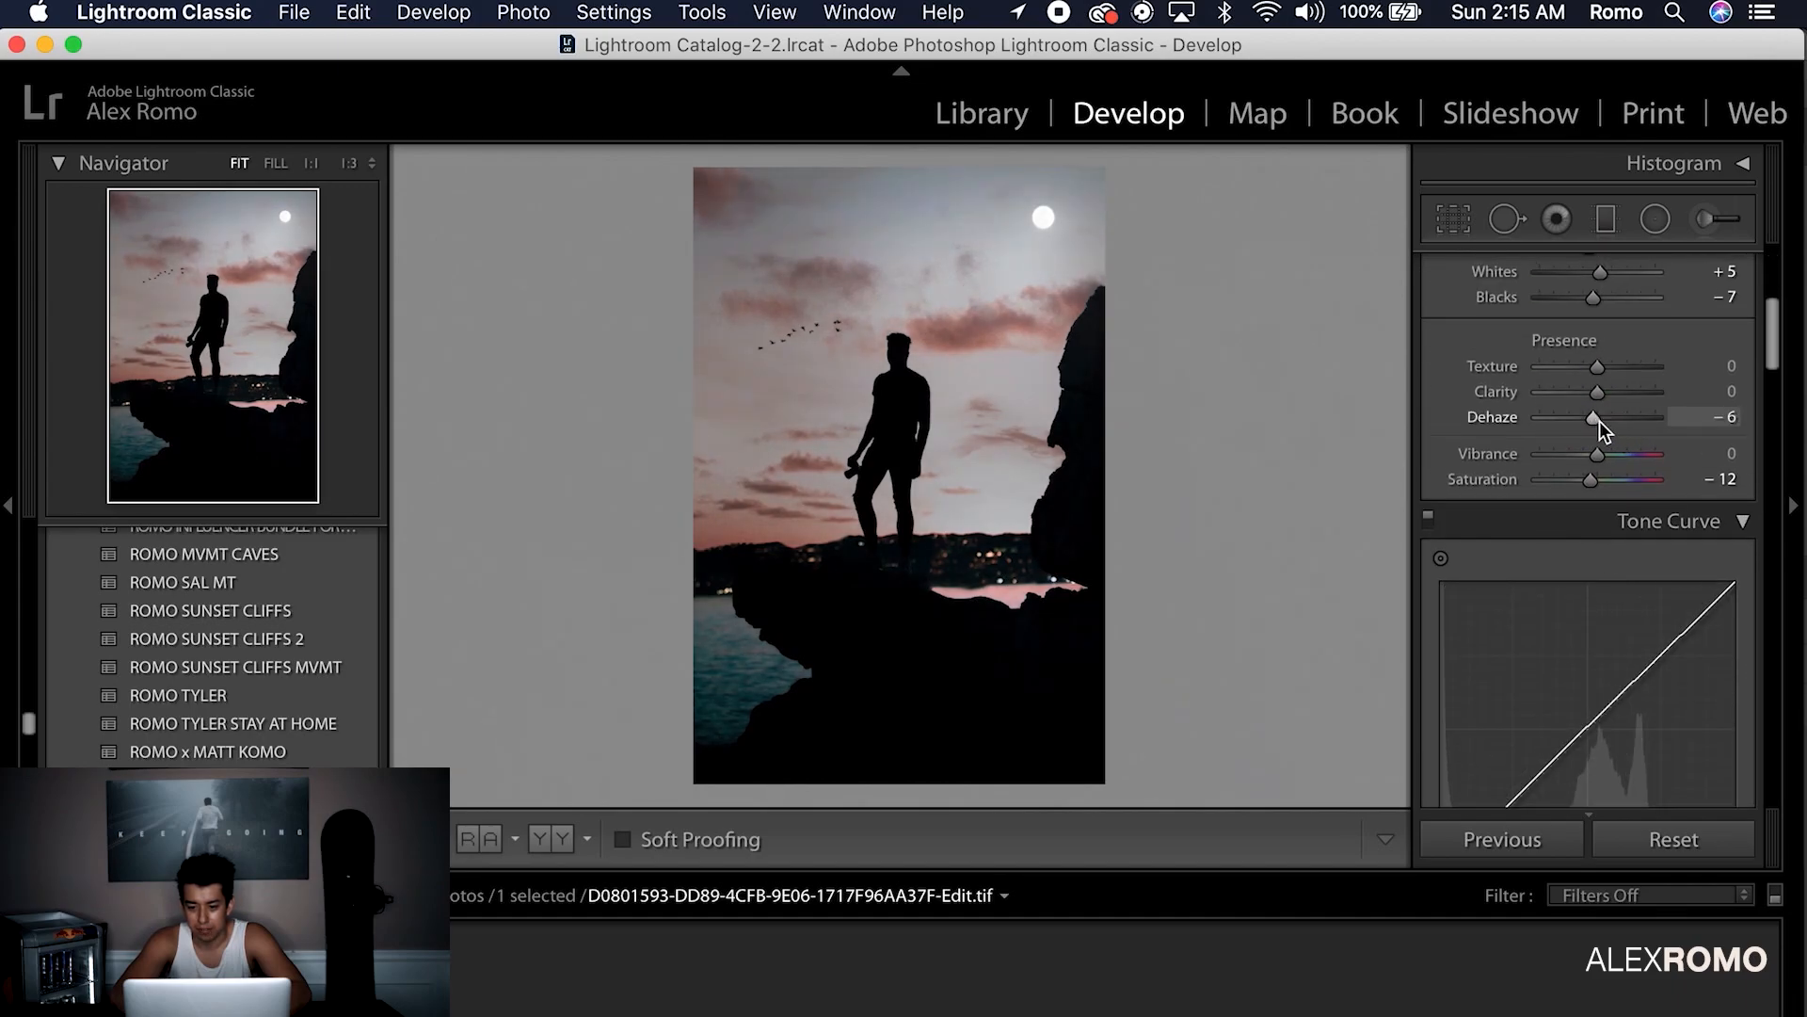
{"action": "key", "text": "super+z"}
In HSL, desaturate the blues to −71, discarding a trial blue hue shift
{"action": "scroll", "coordinate": [1602, 421], "scroll_direction": "down", "scroll_amount": 10}
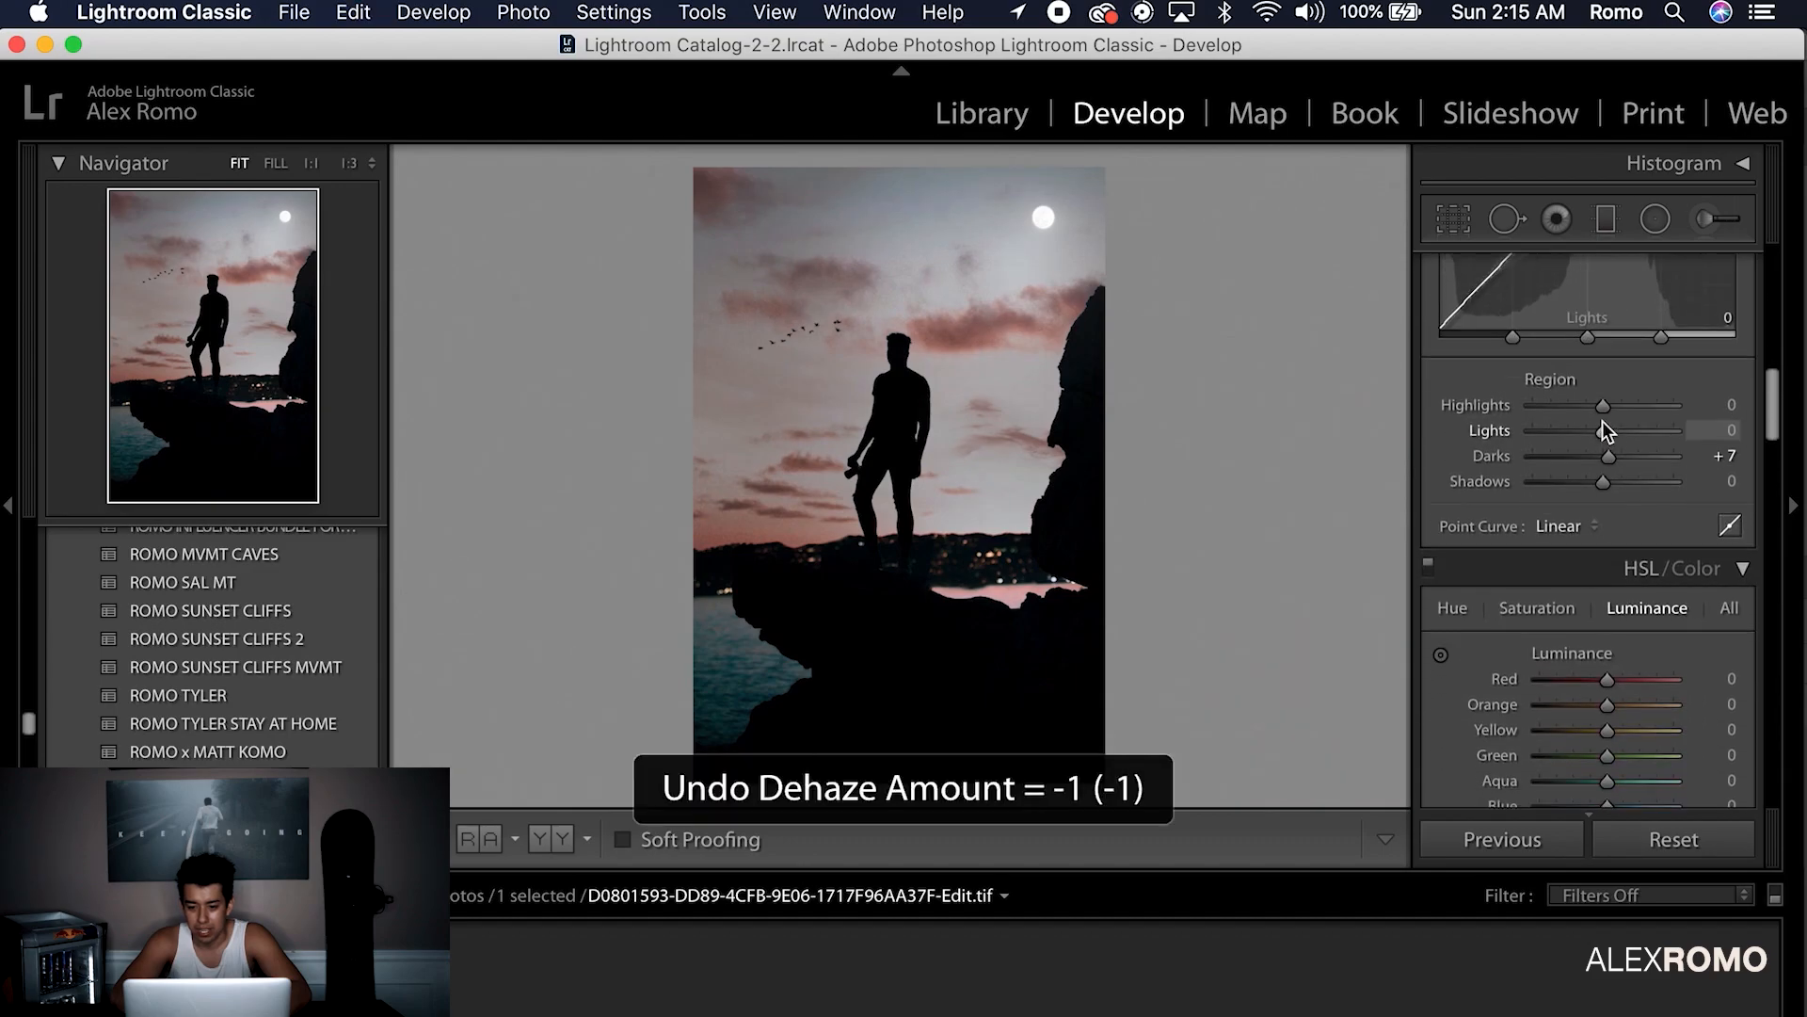
{"action": "scroll", "coordinate": [1603, 421], "scroll_direction": "down", "scroll_amount": 5}
{"action": "mouse_move", "coordinate": [1607, 427]}
{"action": "left_mouse_down"}
{"action": "mouse_move", "coordinate": [1590, 433]}
{"action": "mouse_move", "coordinate": [1647, 437]}
{"action": "mouse_move", "coordinate": [1619, 437]}
{"action": "left_mouse_up"}
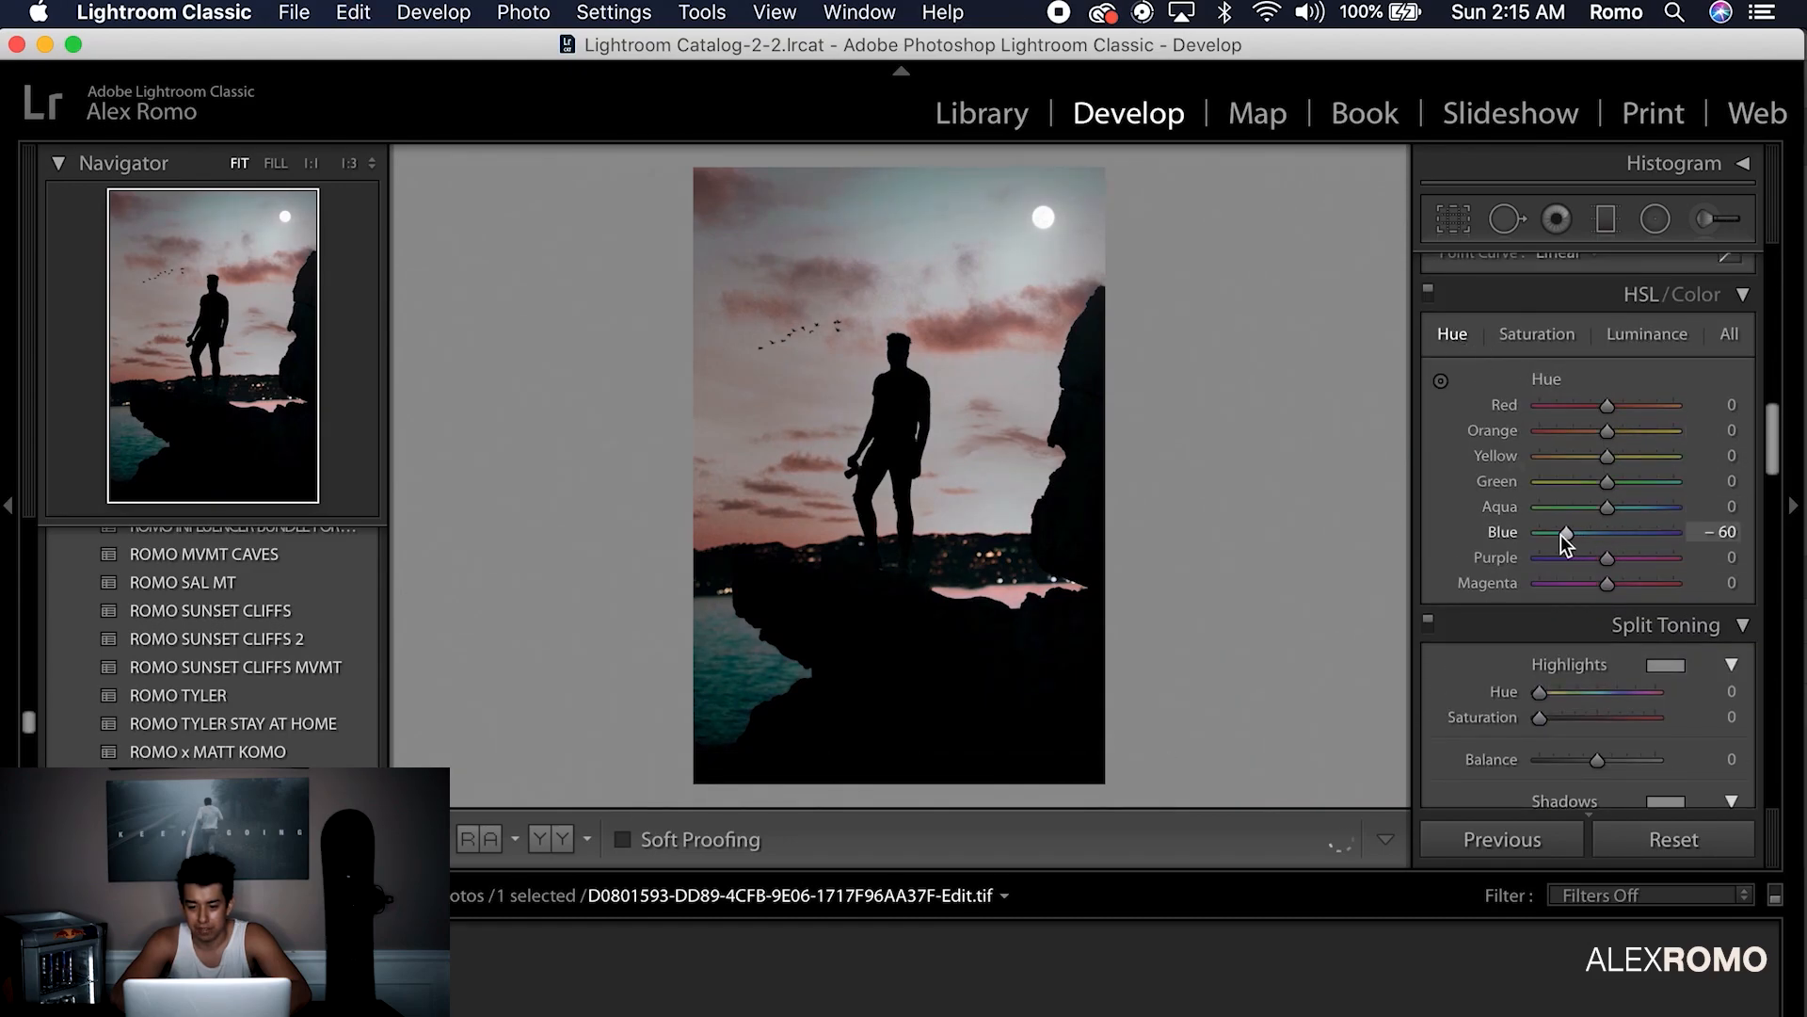
{"action": "key", "text": "super+z"}
{"action": "left_click", "coordinate": [1538, 334]}
{"action": "left_click_drag", "start_coordinate": [1567, 532], "coordinate": [1559, 531]}
{"action": "left_click", "coordinate": [295, 14]}
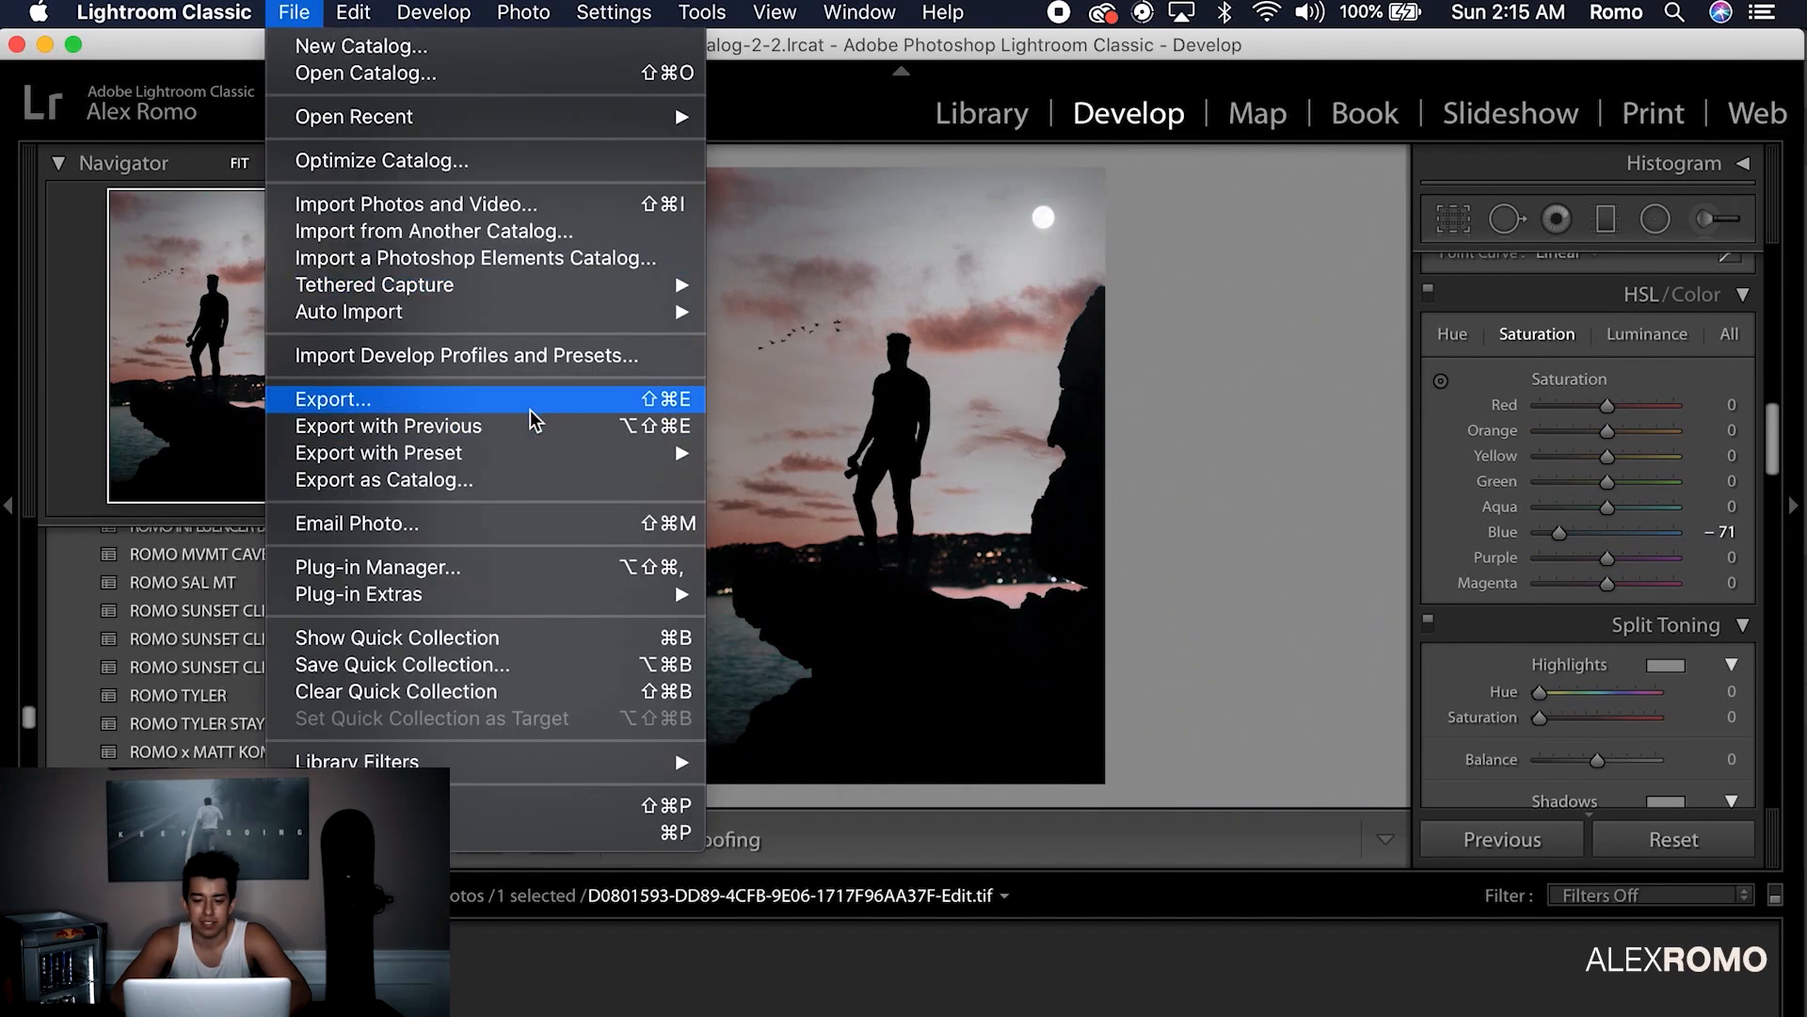
{"action": "left_click", "coordinate": [536, 402]}
{"action": "left_click", "coordinate": [1280, 850]}
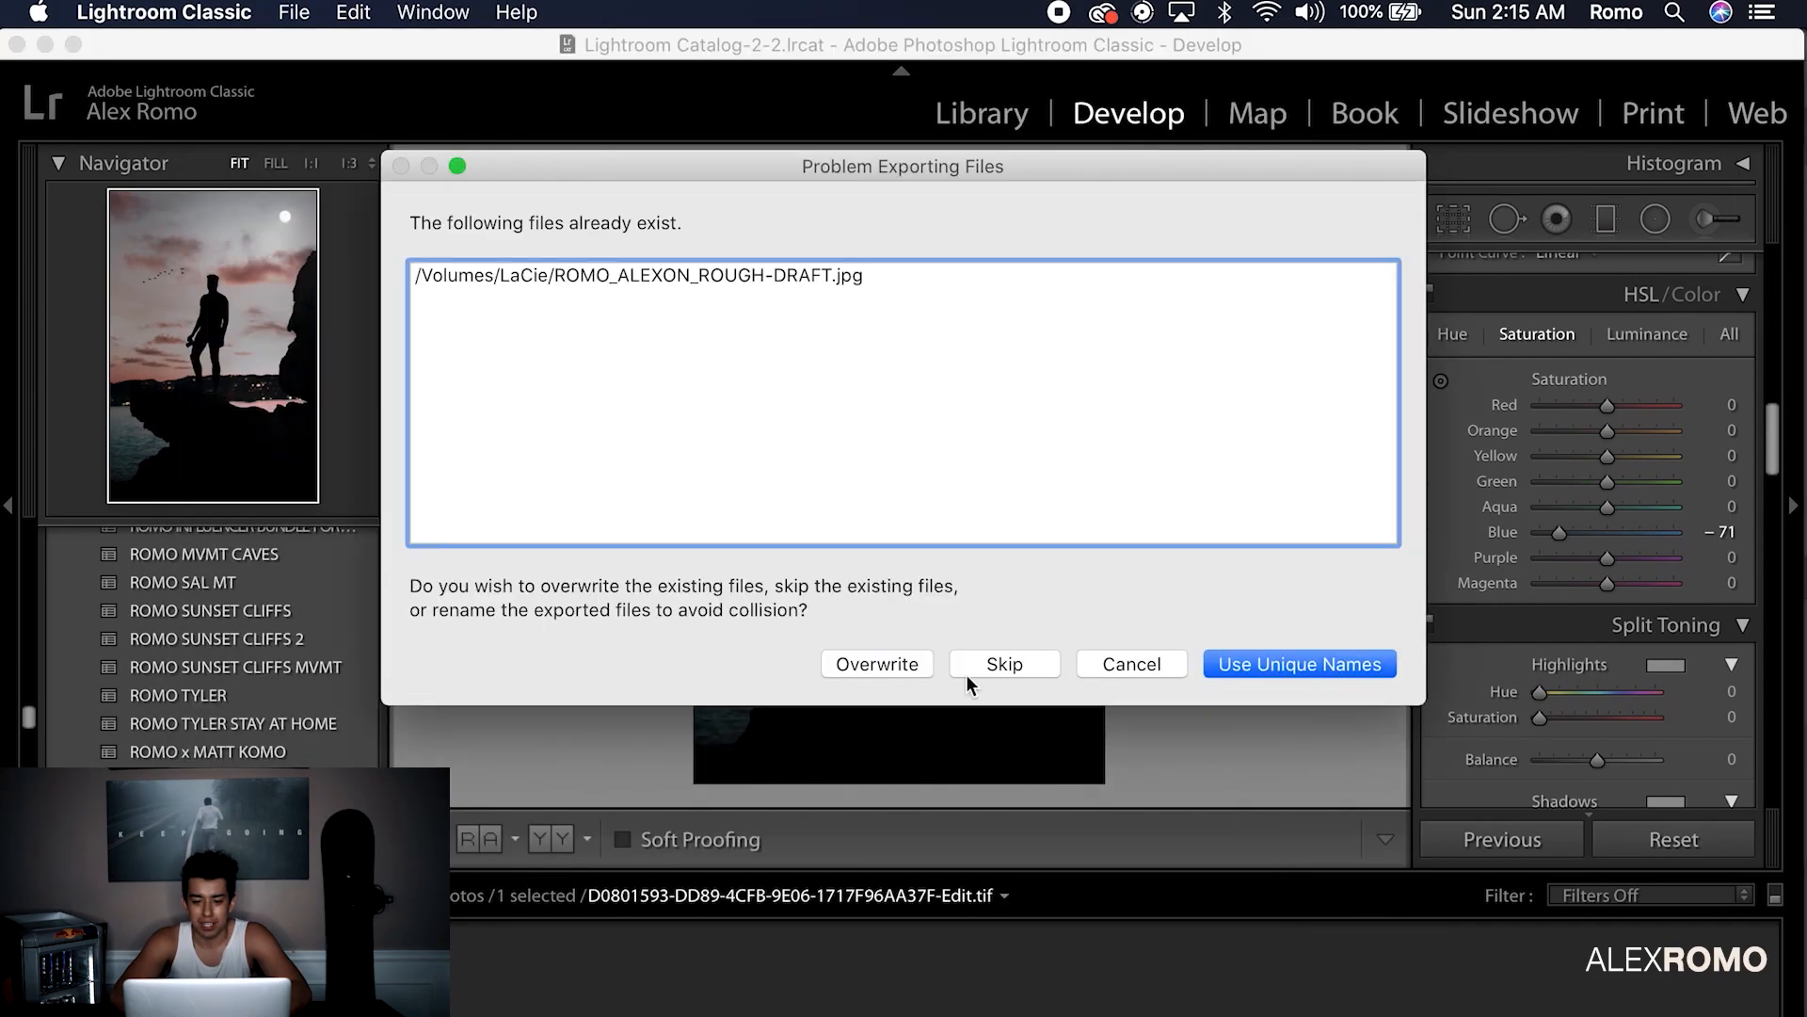
{"action": "left_click", "coordinate": [1035, 669]}
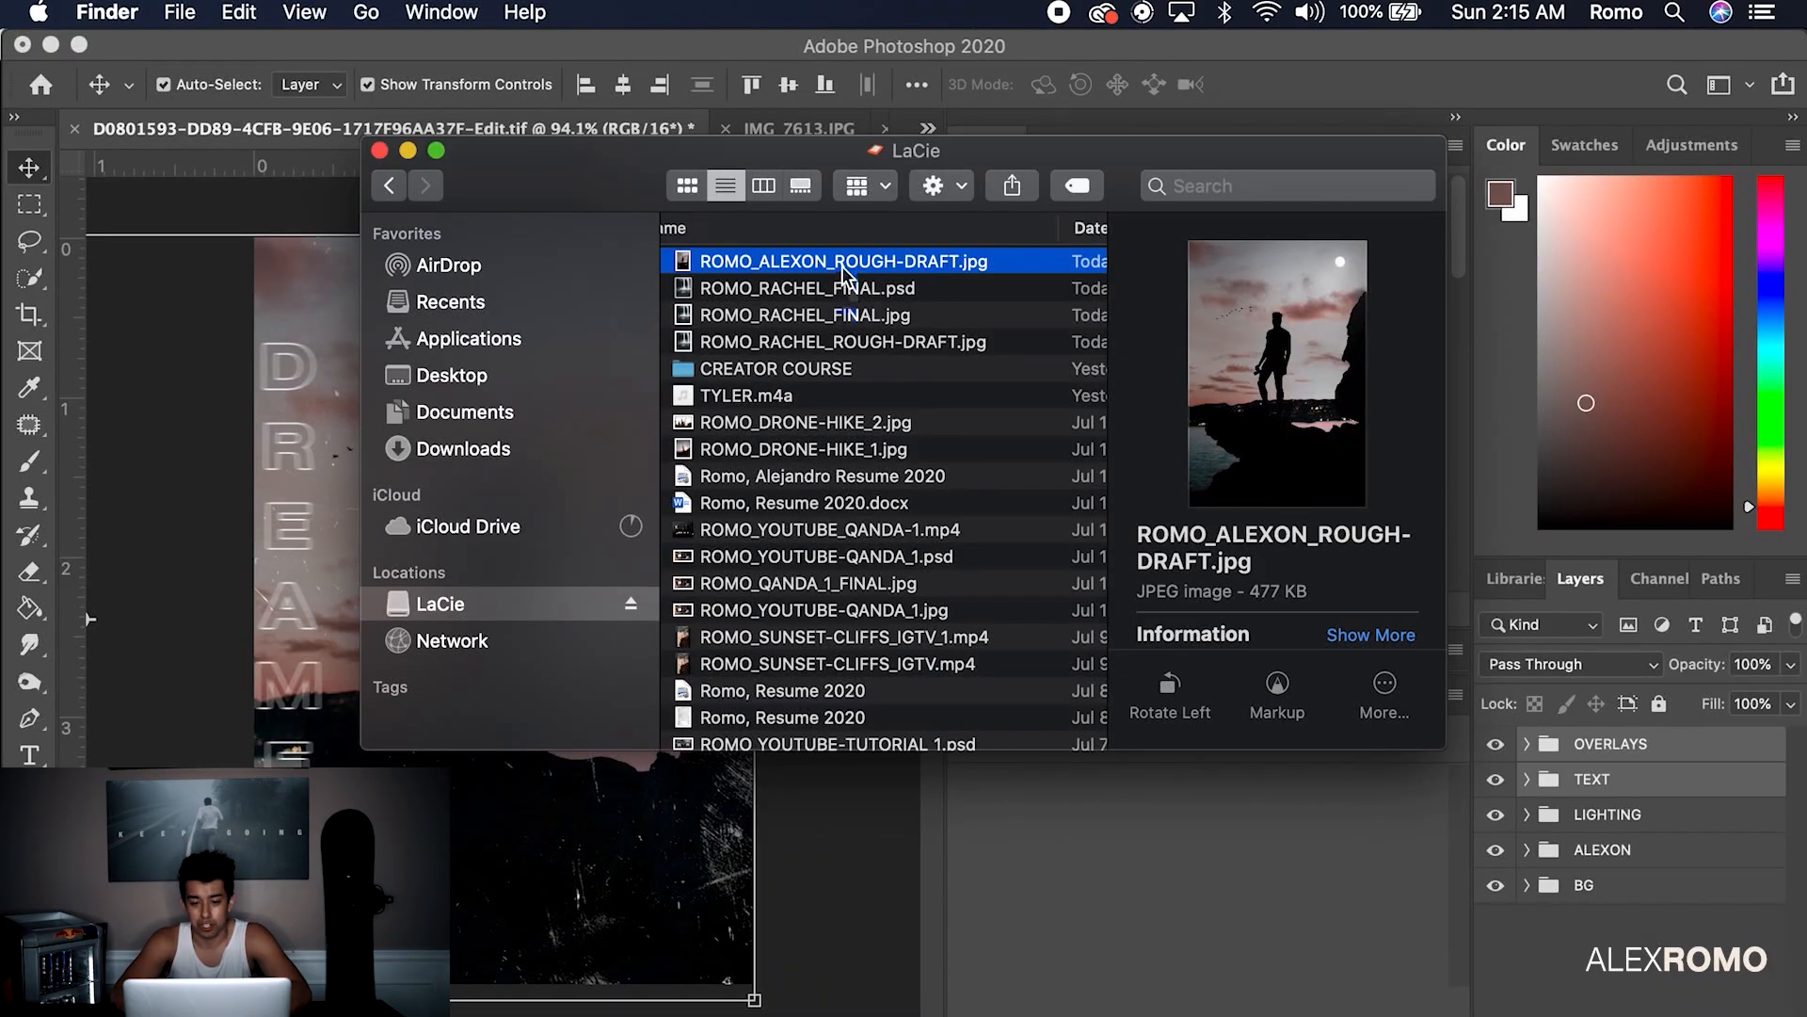
{"action": "double_click", "coordinate": [843, 265]}
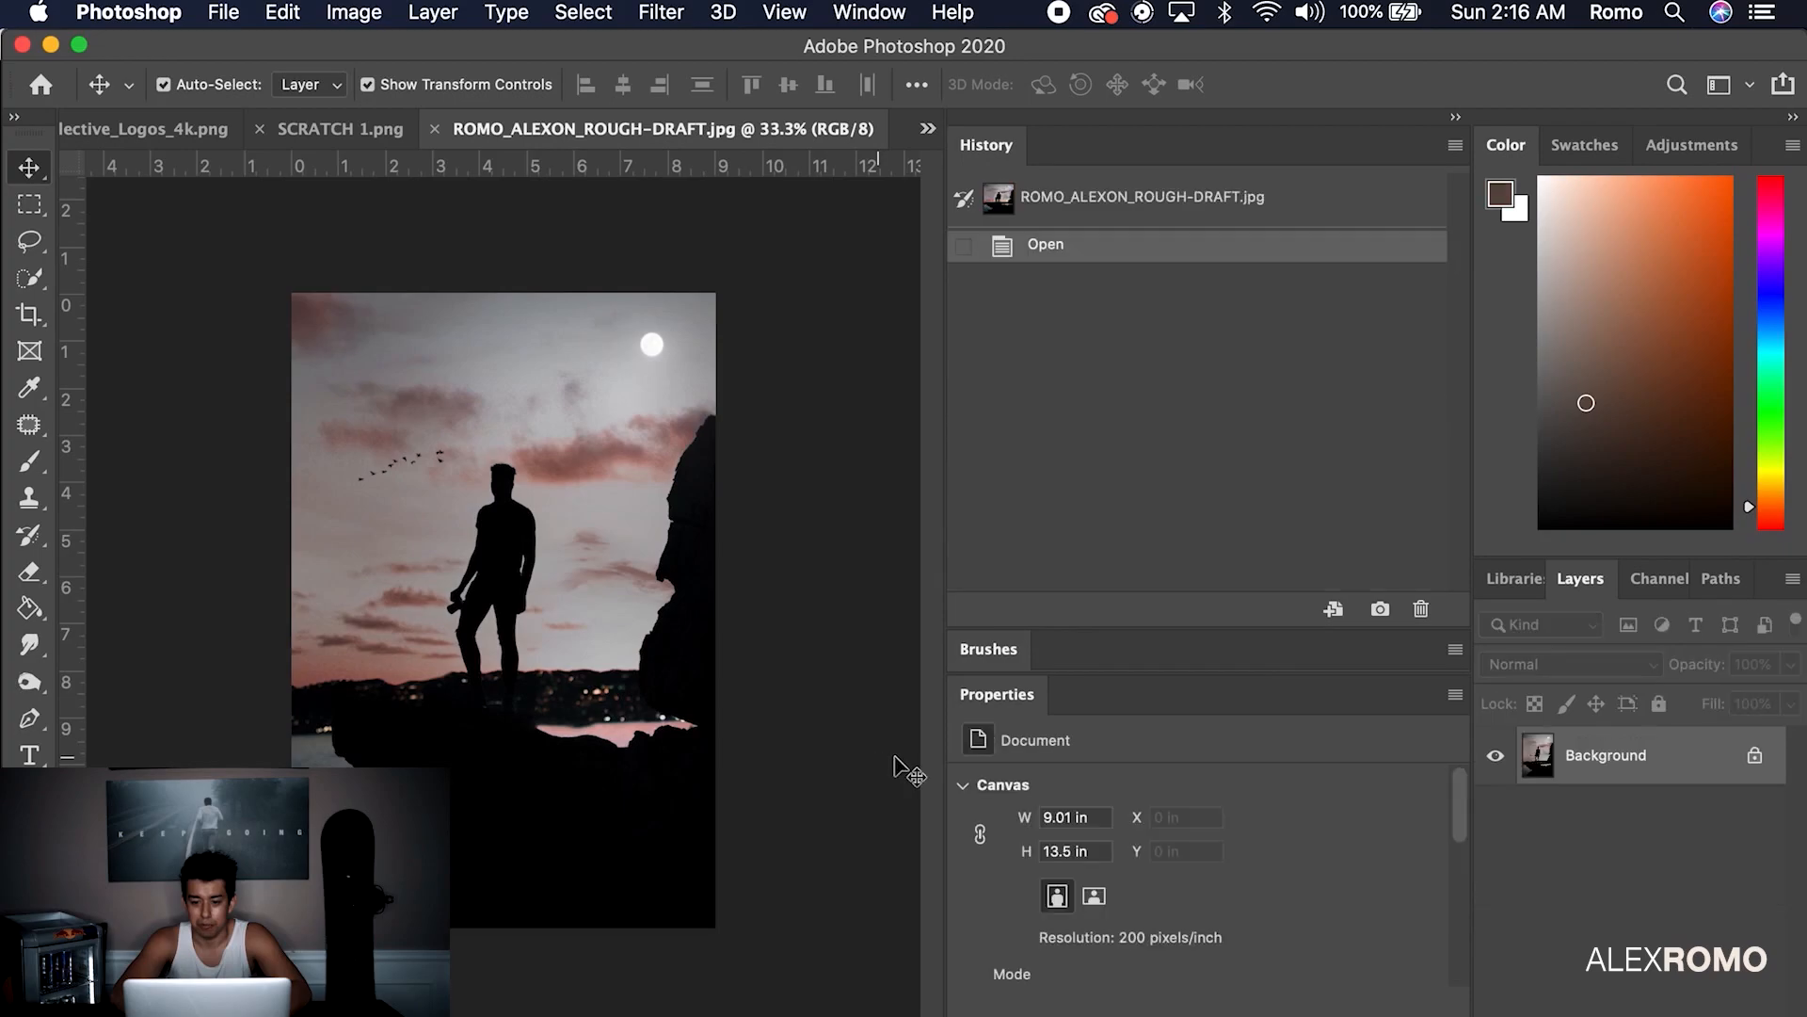
Copy the TEXT and OVERLAYS groups from the poster .tif into the rough-draft image, unlocking its Background
{"action": "left_click", "coordinate": [929, 129]}
{"action": "left_click", "coordinate": [1083, 122]}
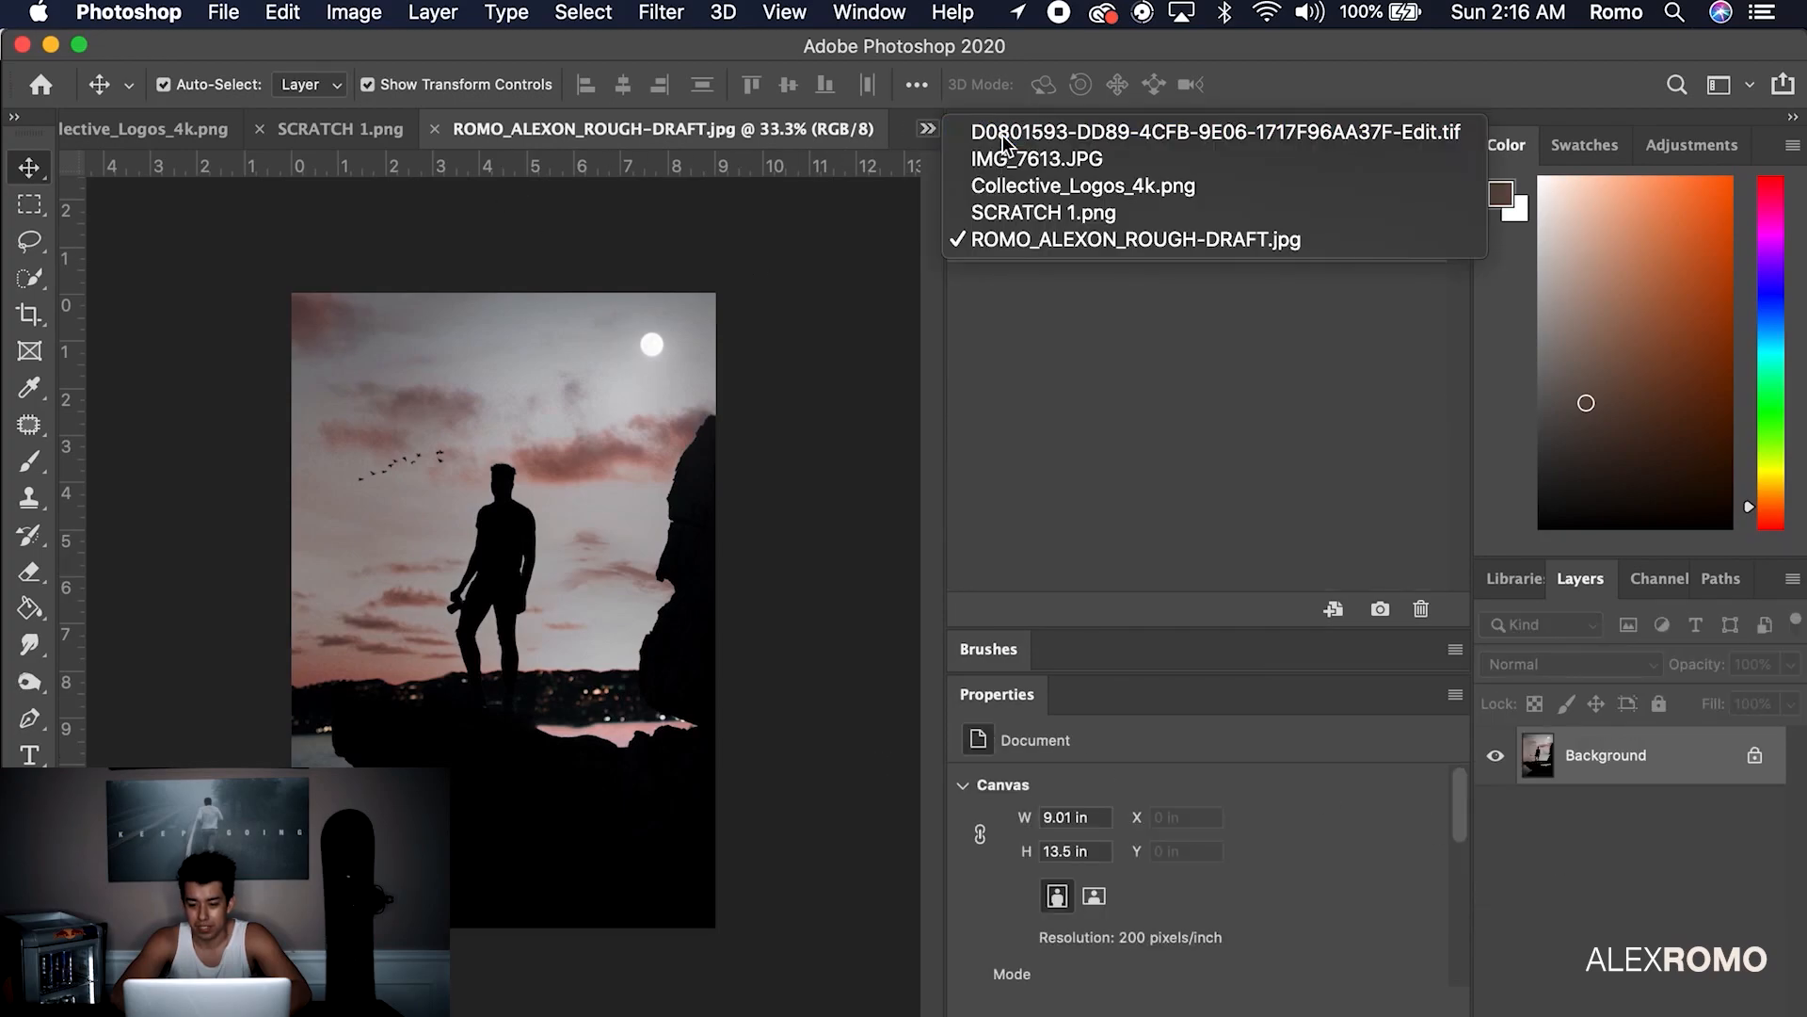
{"action": "left_click", "coordinate": [1654, 885]}
{"action": "left_click", "coordinate": [1643, 781]}
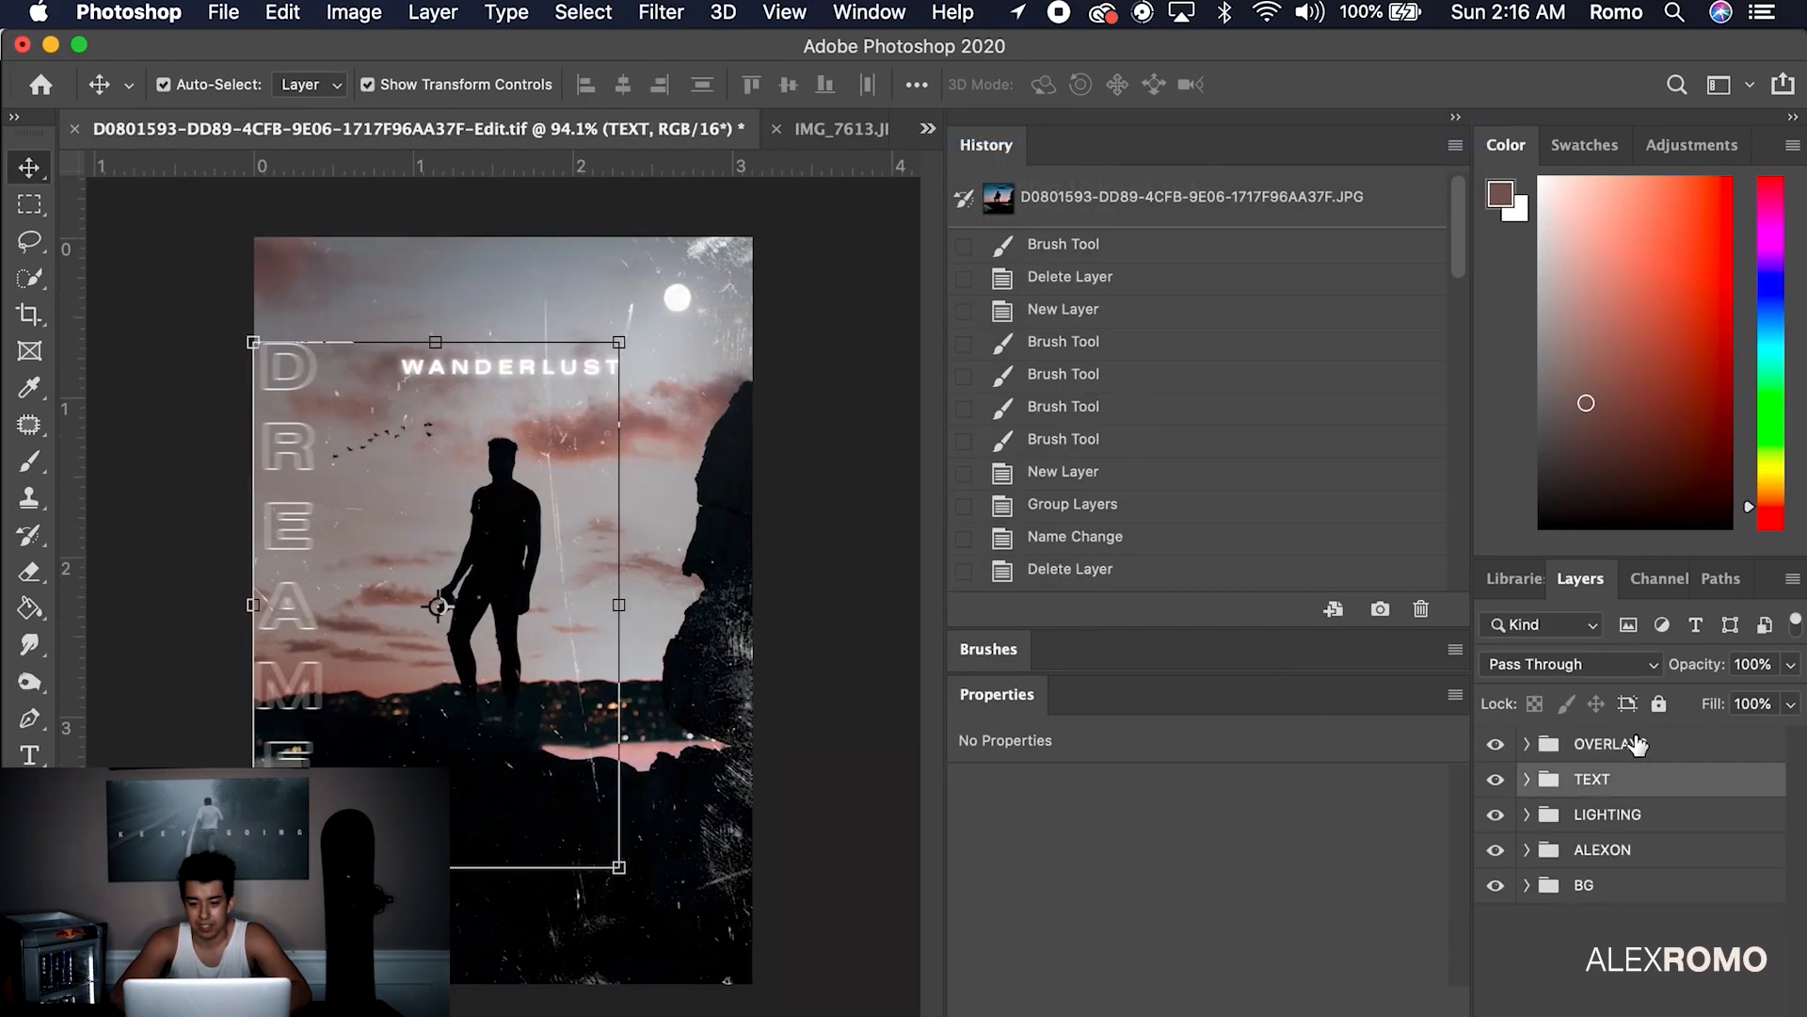
{"action": "left_click", "coordinate": [1636, 741], "text": "super"}
{"action": "left_click", "coordinate": [928, 129]}
{"action": "left_click", "coordinate": [1069, 241]}
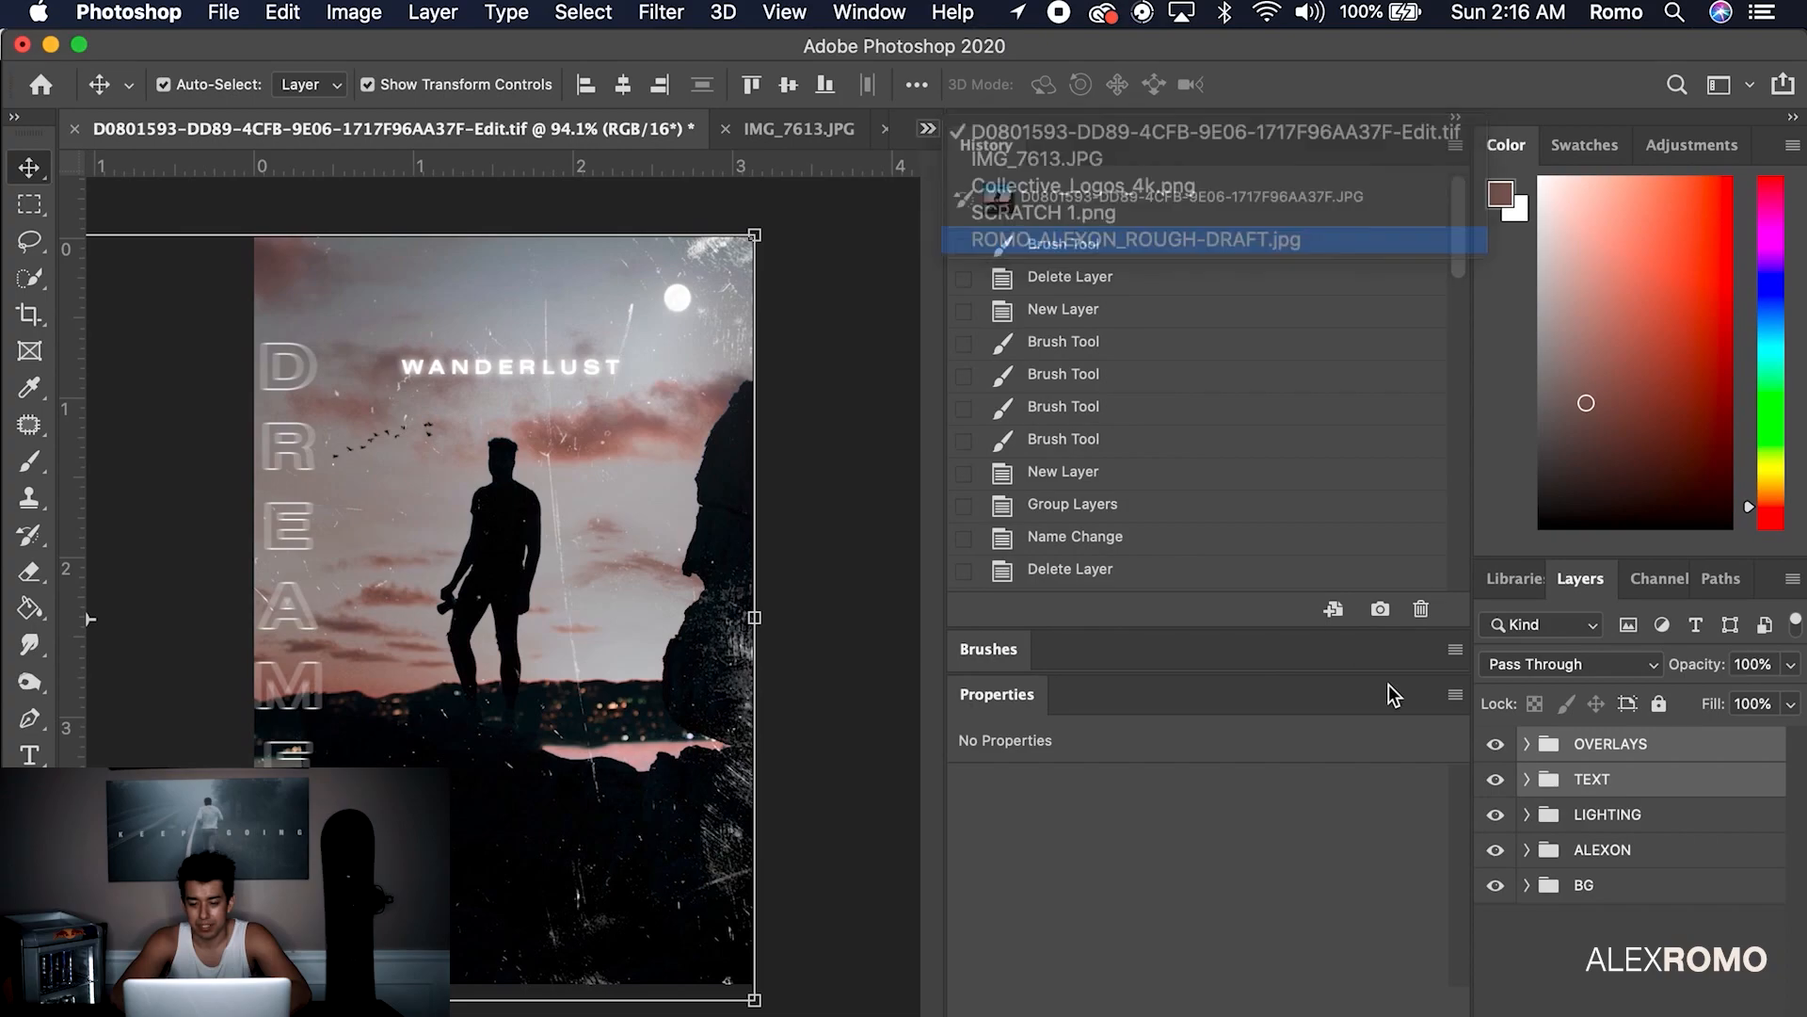
{"action": "left_click", "coordinate": [1755, 755]}
{"action": "key", "text": "super+v"}
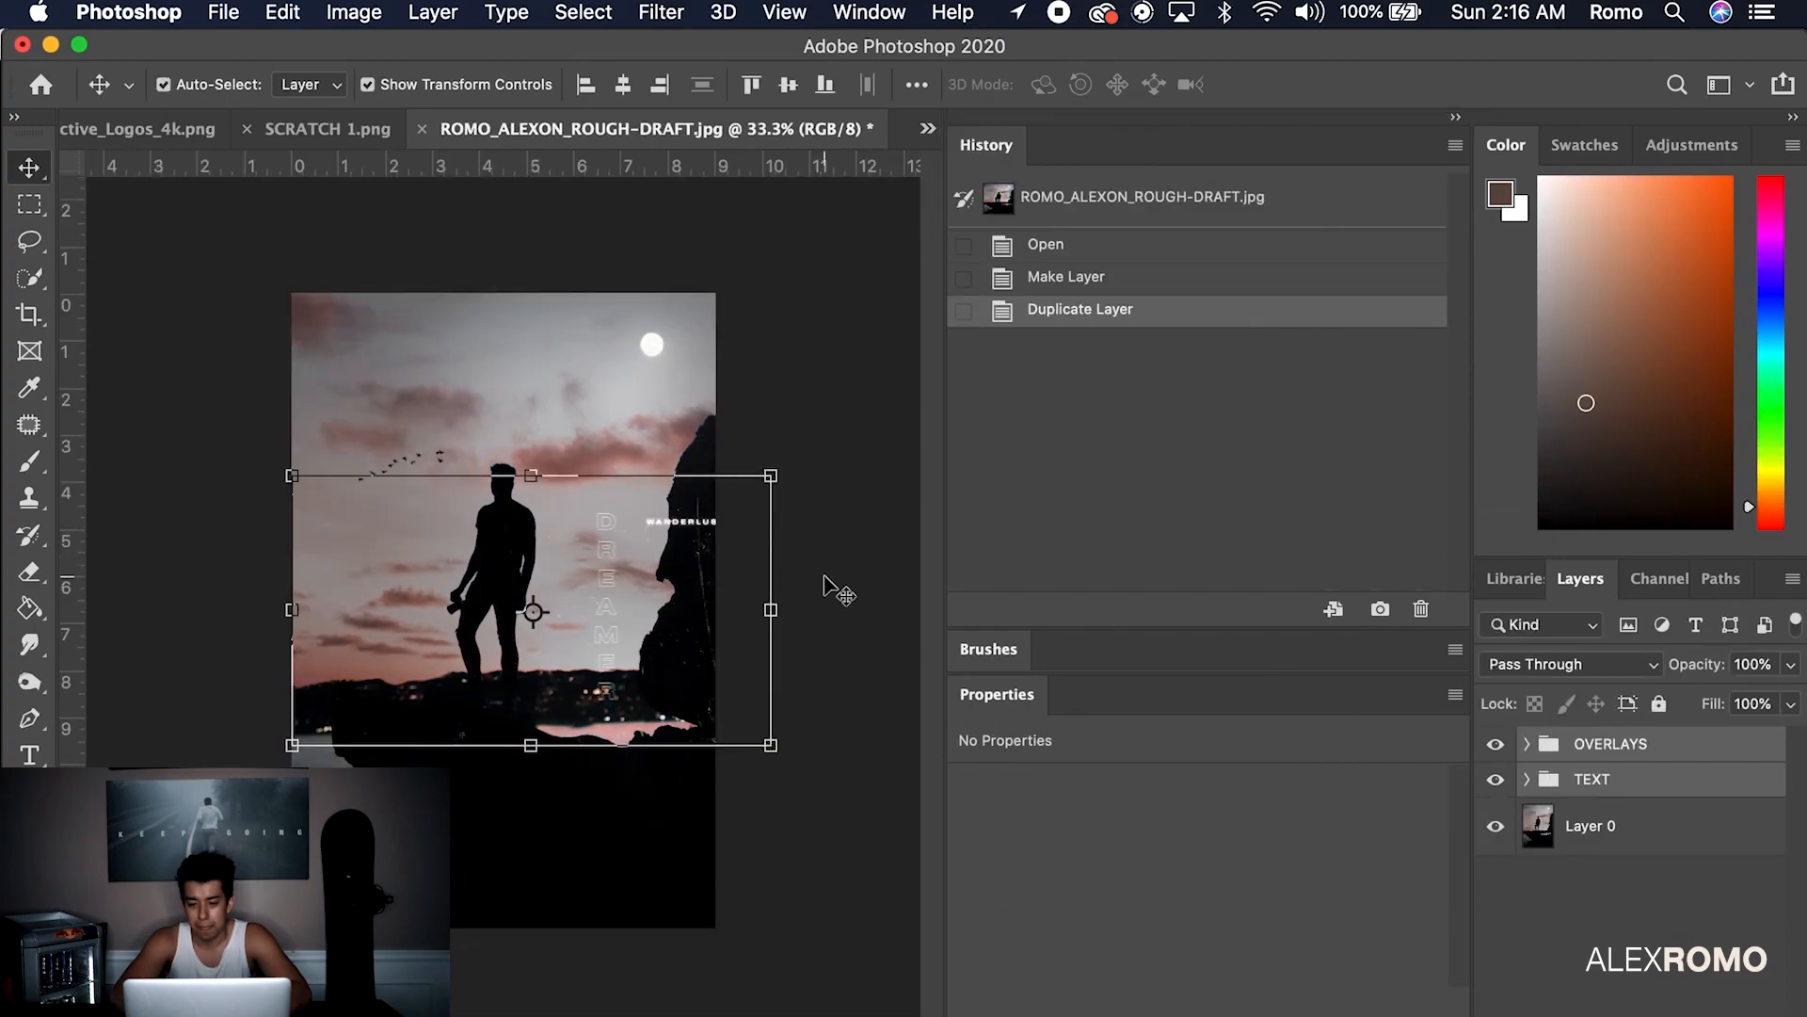
Scale the pasted groups up to fill the 9.01 × 13.5 in canvas and shift them left
{"action": "left_click", "coordinate": [294, 475]}
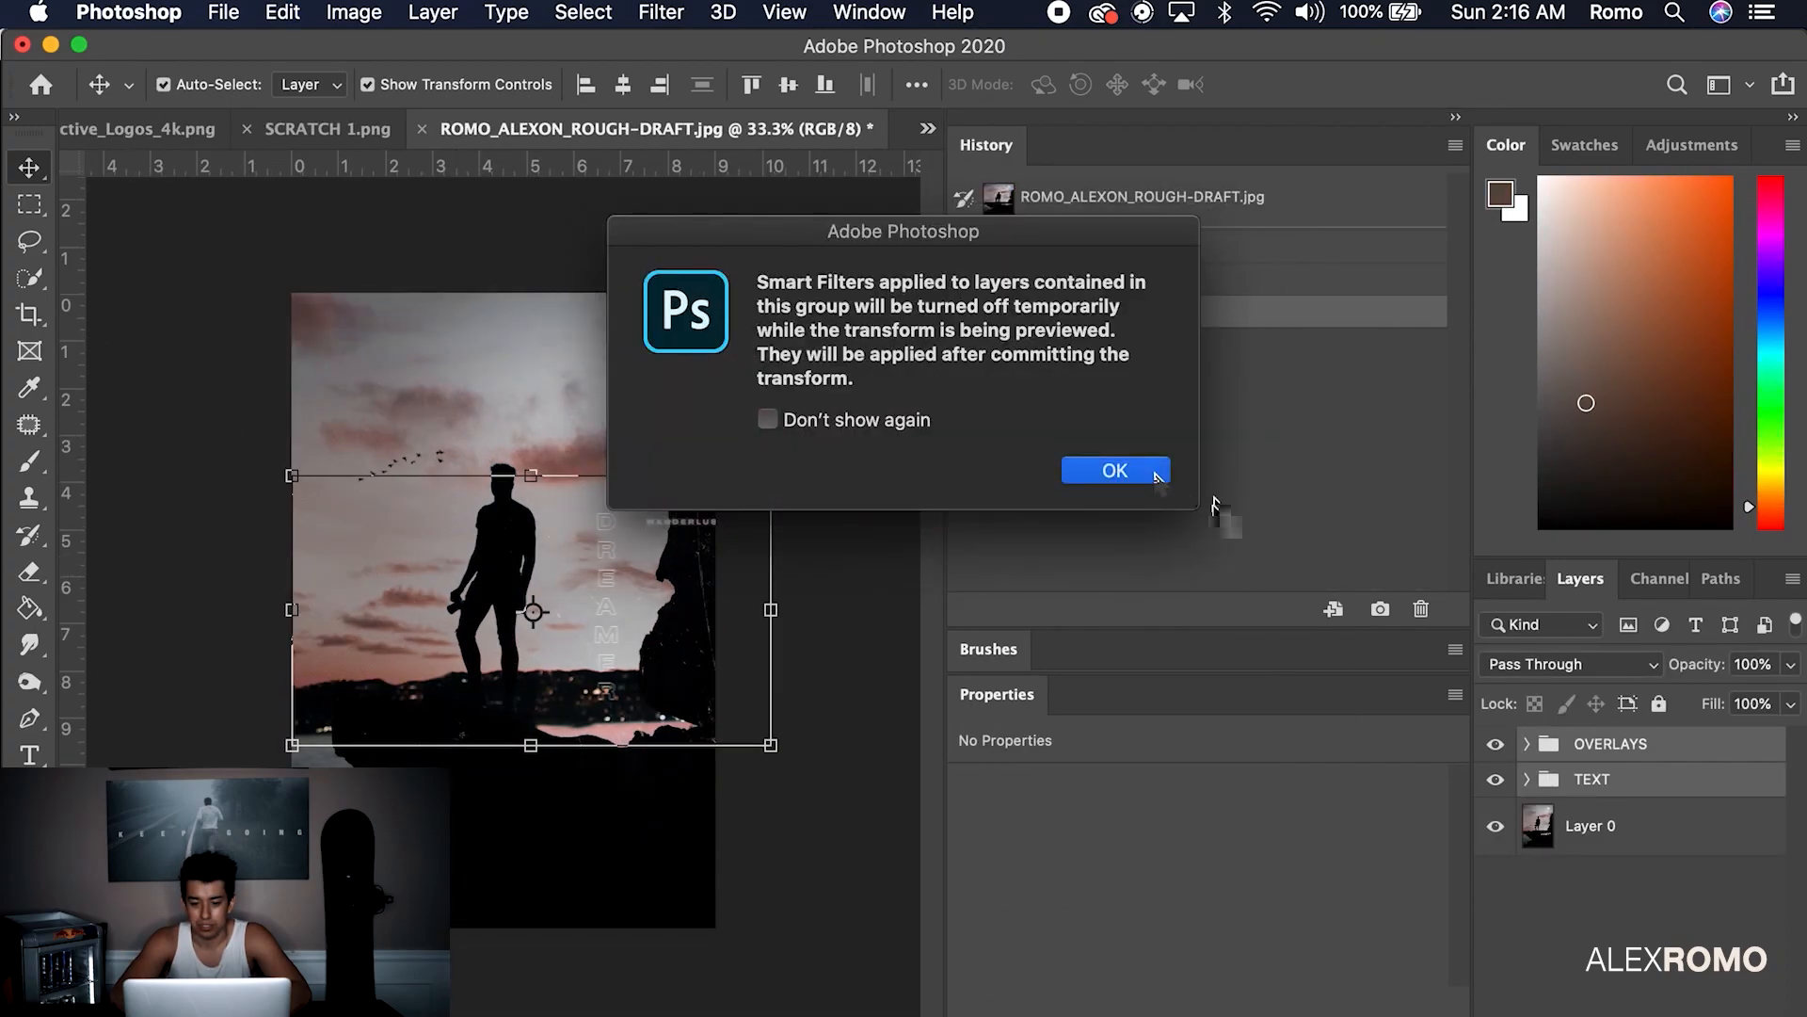
{"action": "left_click", "coordinate": [1113, 470]}
{"action": "left_click_drag", "start_coordinate": [531, 476], "coordinate": [539, 283]}
{"action": "left_click_drag", "start_coordinate": [532, 743], "coordinate": [529, 927]}
{"action": "left_click_drag", "start_coordinate": [672, 668], "coordinate": [304, 669]}
{"action": "key", "text": "Return"}
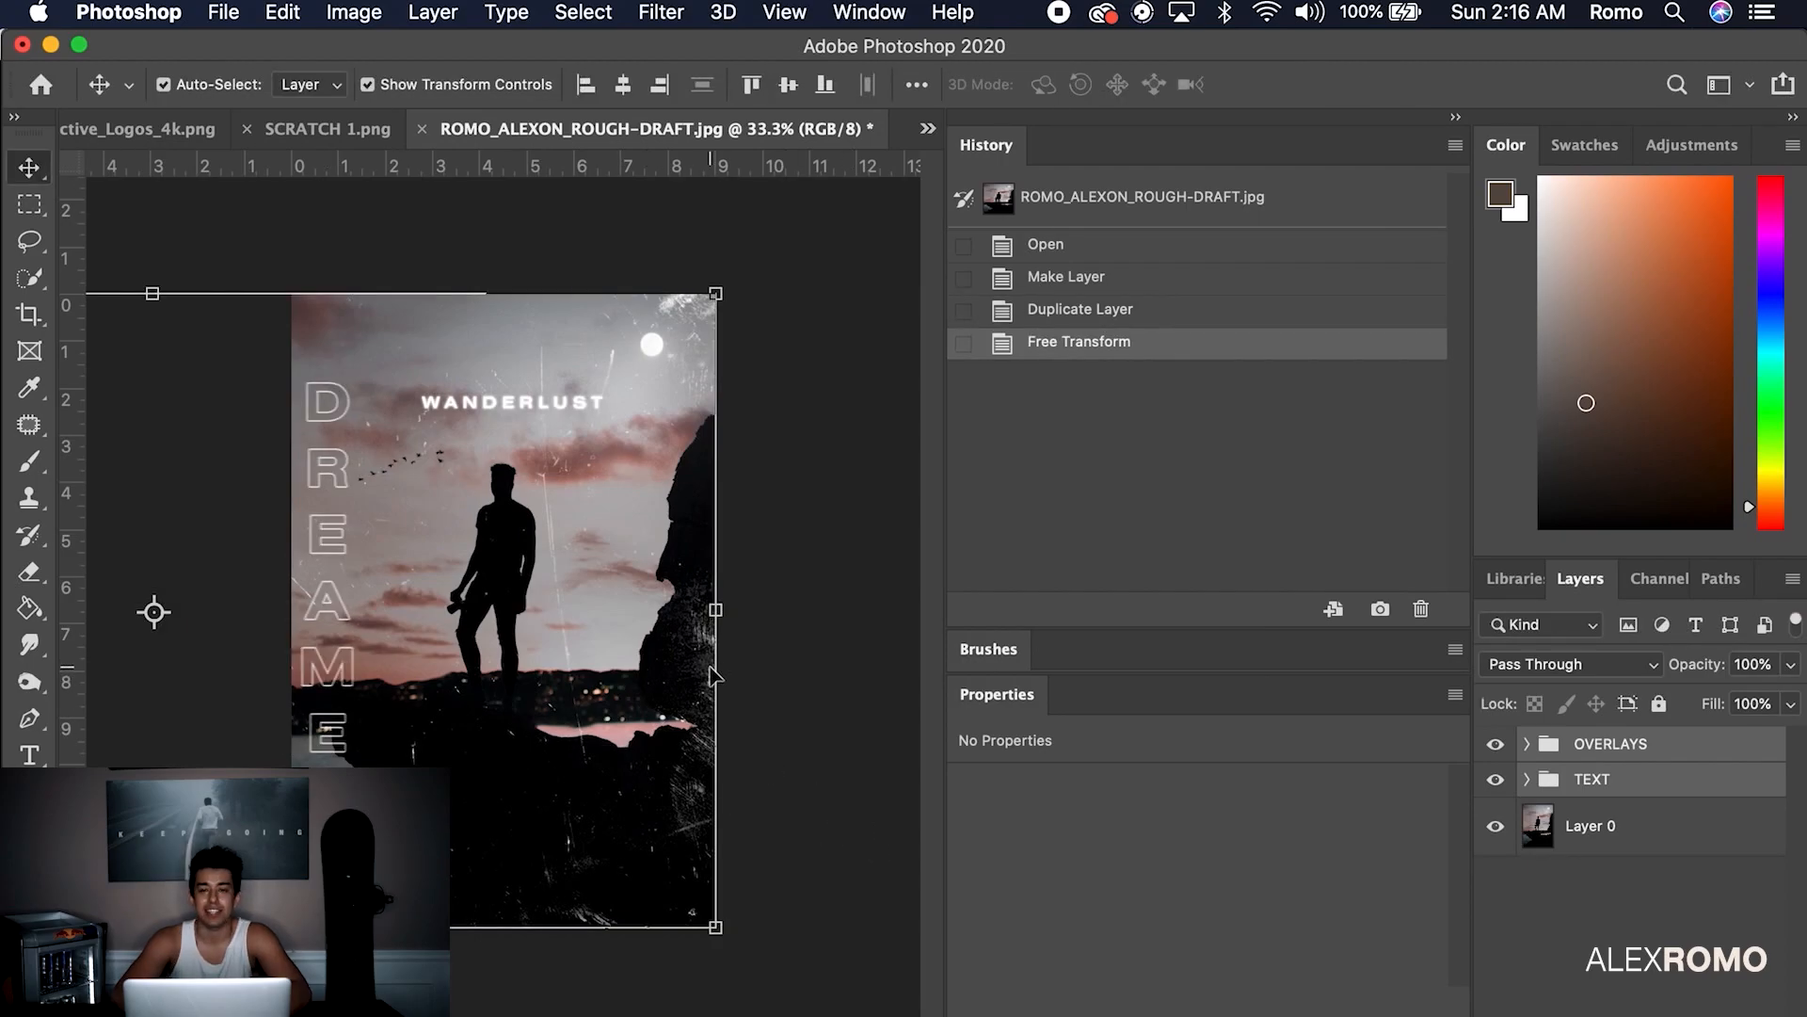
{"action": "left_click", "coordinate": [815, 557]}
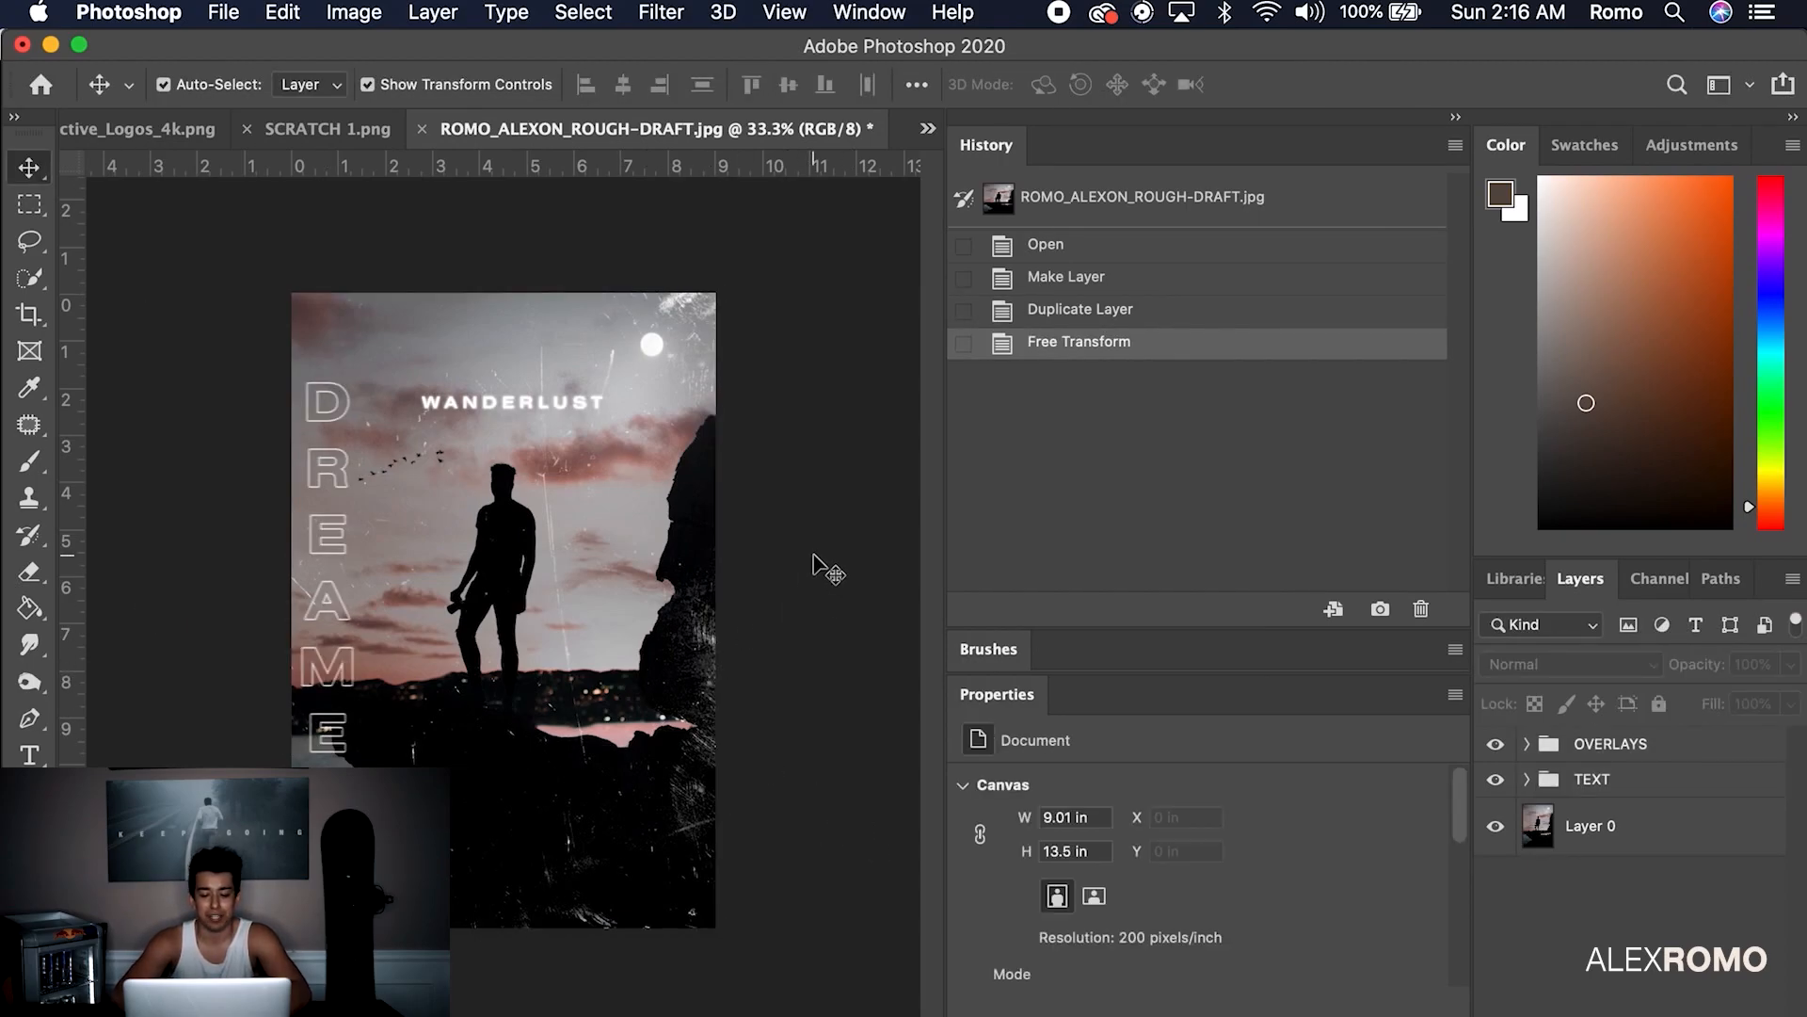